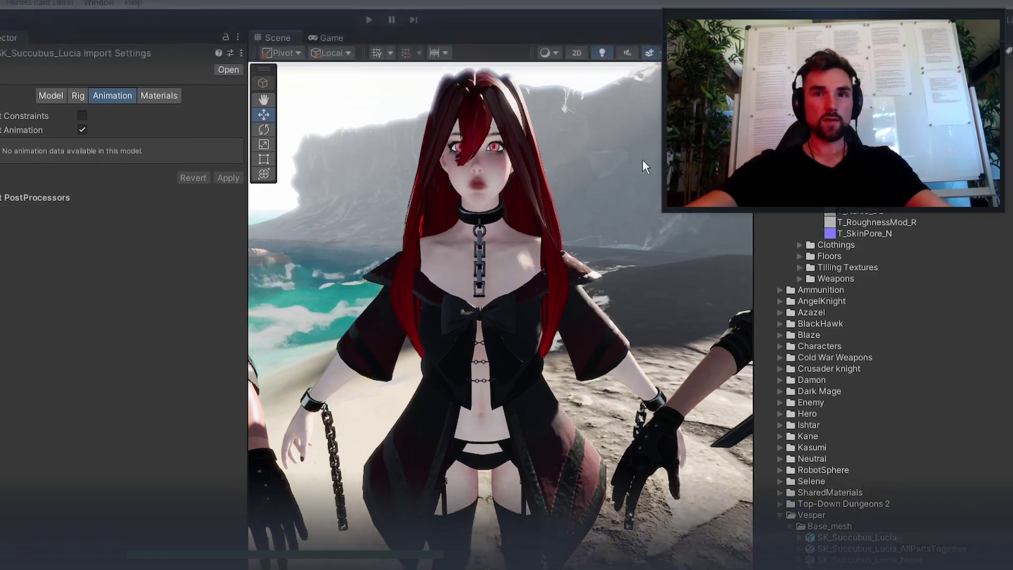
Orbit the Unity Scene view to inspect Vesper's coat from behind and from the front
mouse_move(591, 285)
alt+mouse_down()
mouse_move(599, 280)
mouse_move(537, 287)
alt+mouse_up()
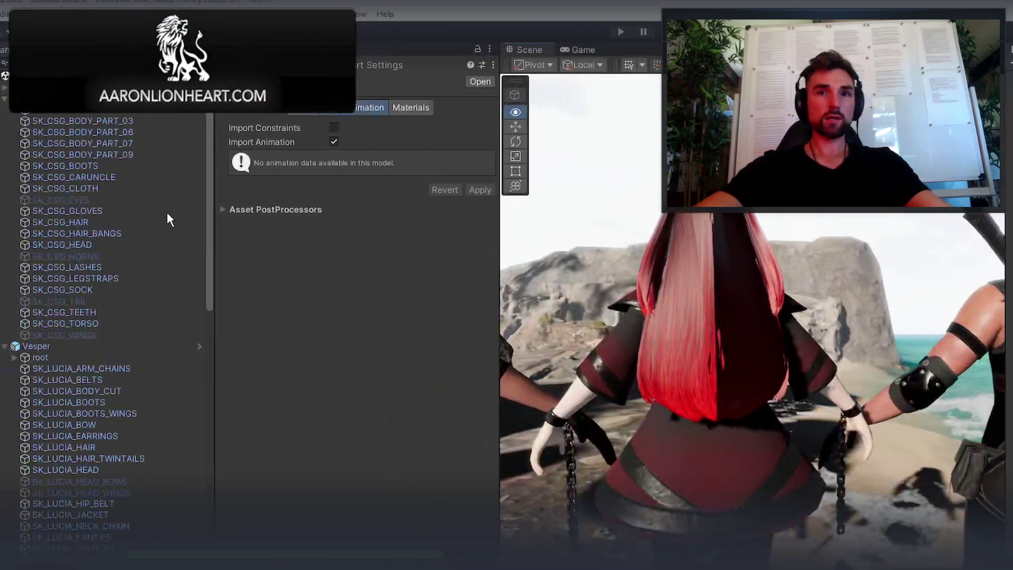
mouse_move(537, 286)
alt+mouse_down()
mouse_move(189, 213)
mouse_move(575, 235)
mouse_move(606, 199)
mouse_move(528, 243)
alt+mouse_up()
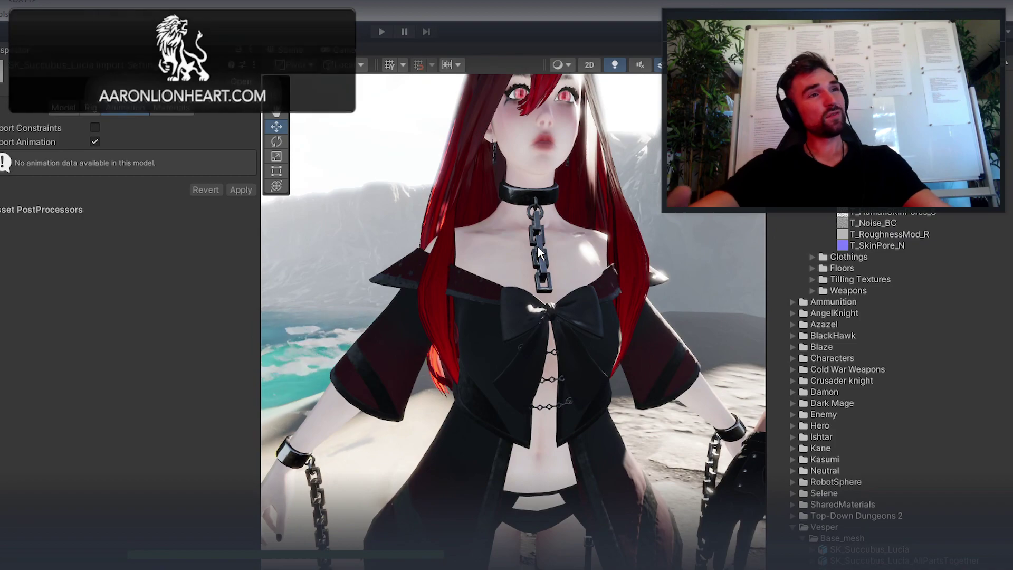
alt+drag(538, 250, 562, 273)
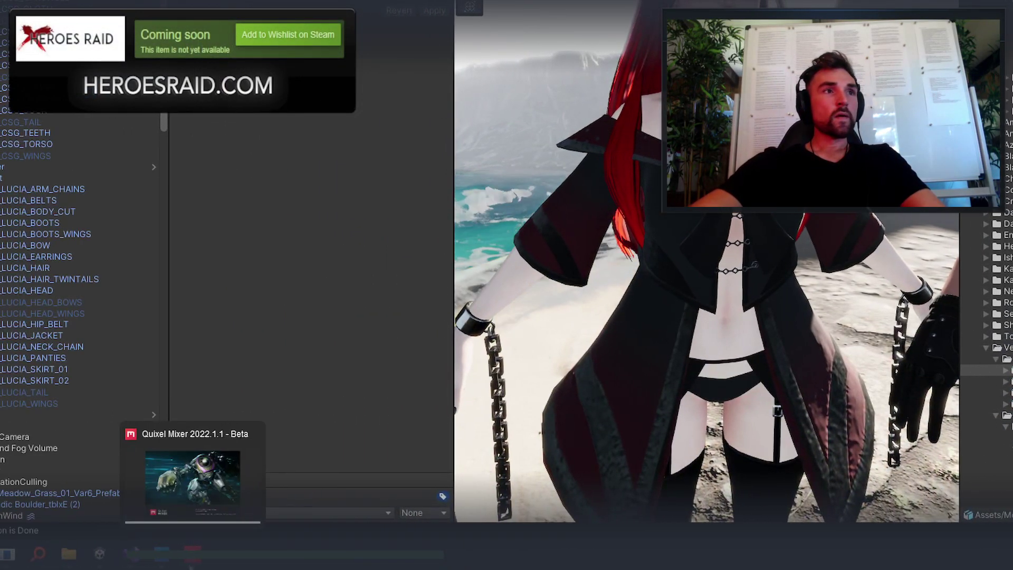
In Quixel Mixer's Heroes Raid project, start a new mix named 'Vesper Retexture'
mouse_move(192, 553)
click(193, 482)
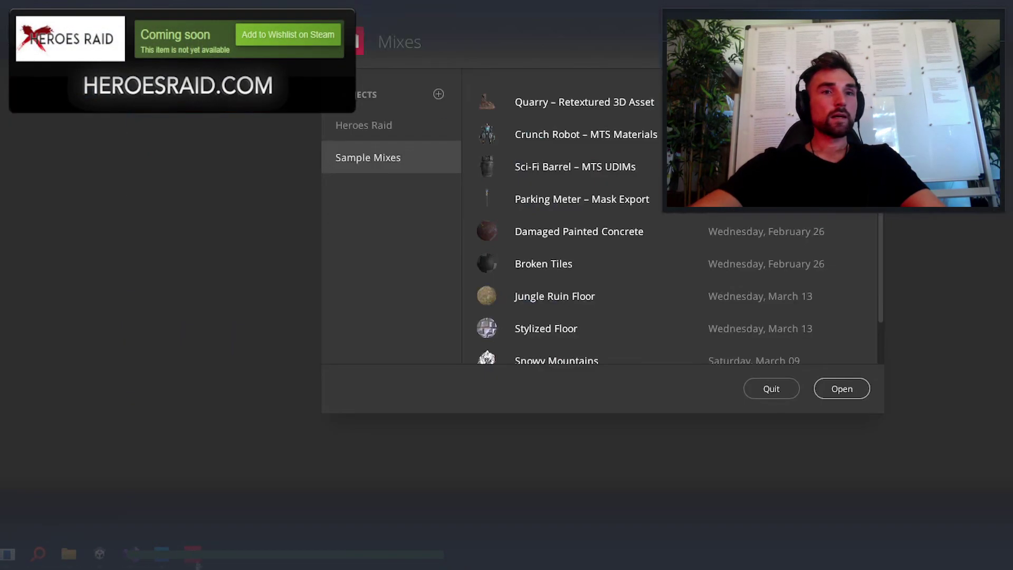
click(393, 192)
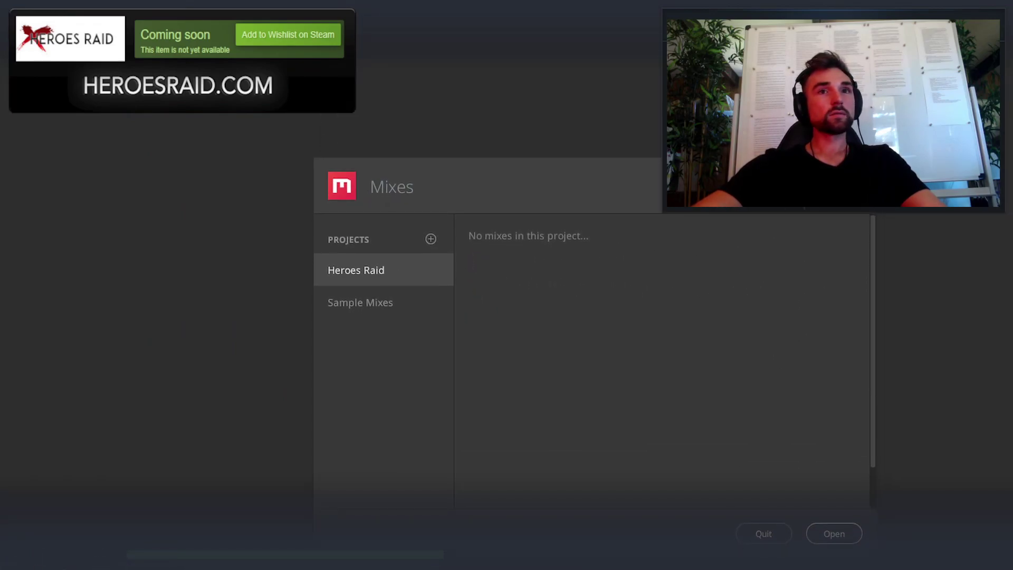
click(599, 320)
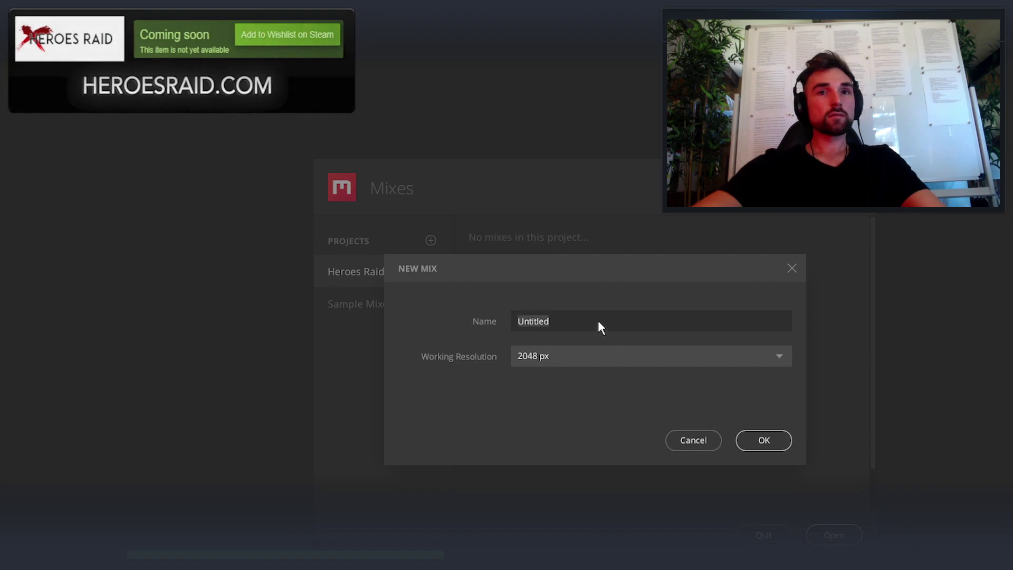
text(Vesper Ret)
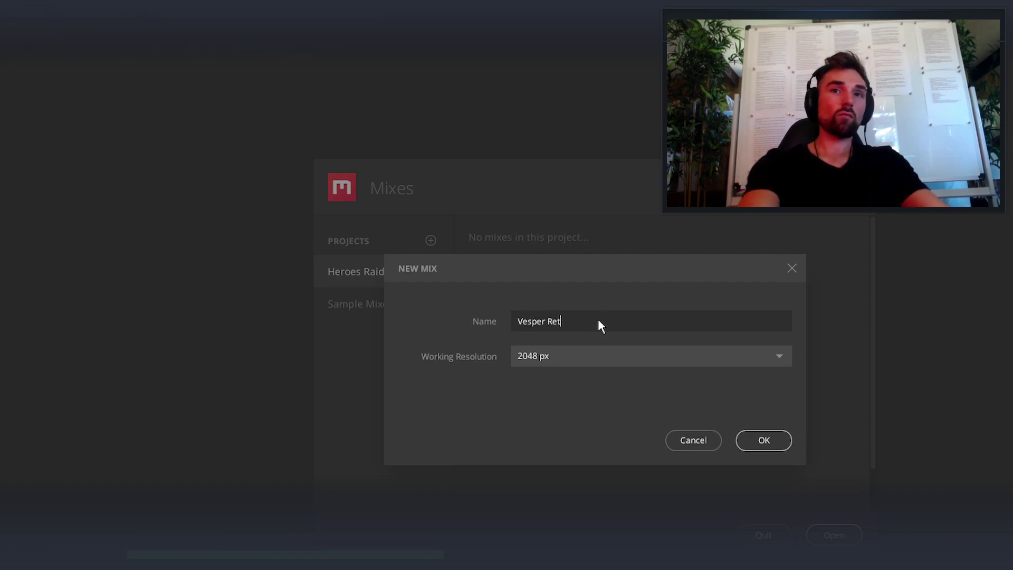
text(exture)
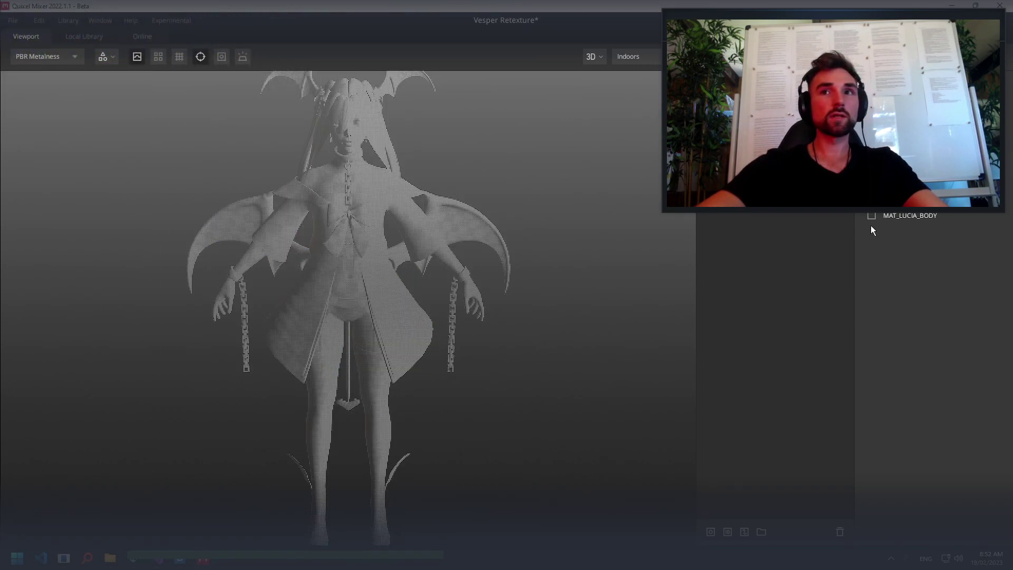
Toggle the MAT_LUCIA_BODY material set to solid rendering and back to faded
click(872, 216)
click(871, 216)
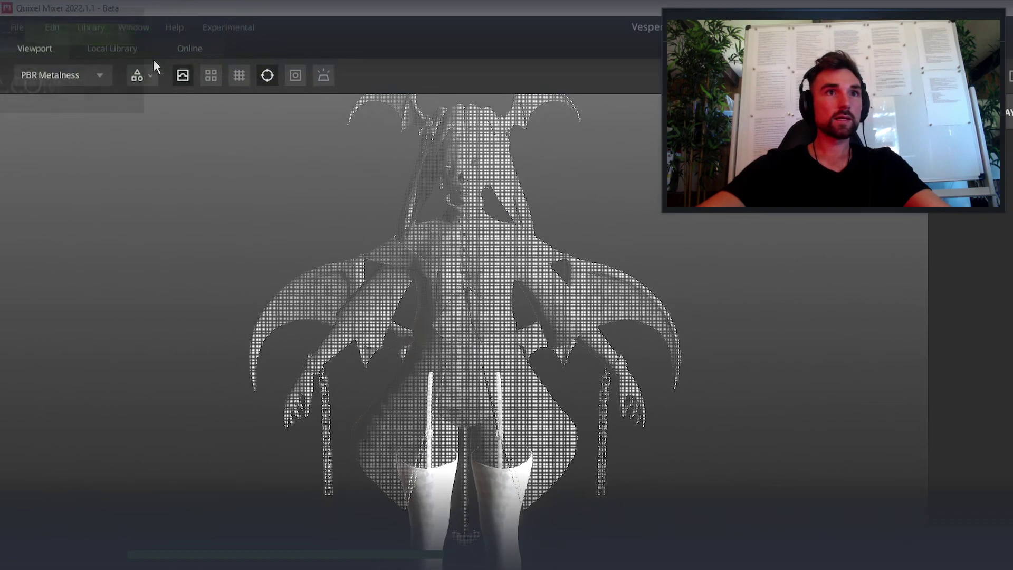
Browse the categories listed in the Local Library
click(152, 58)
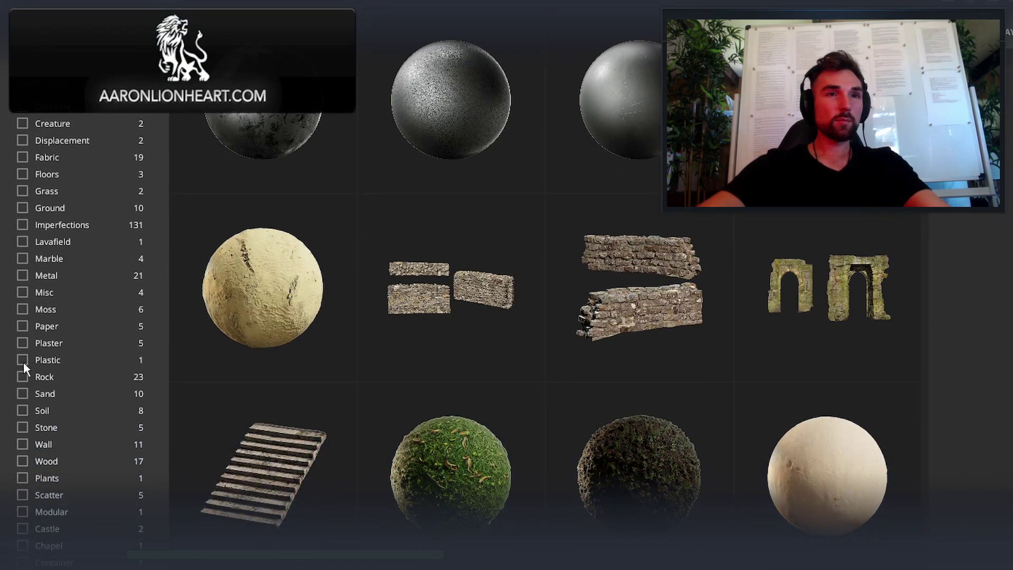
scroll(35, 369, down, 1)
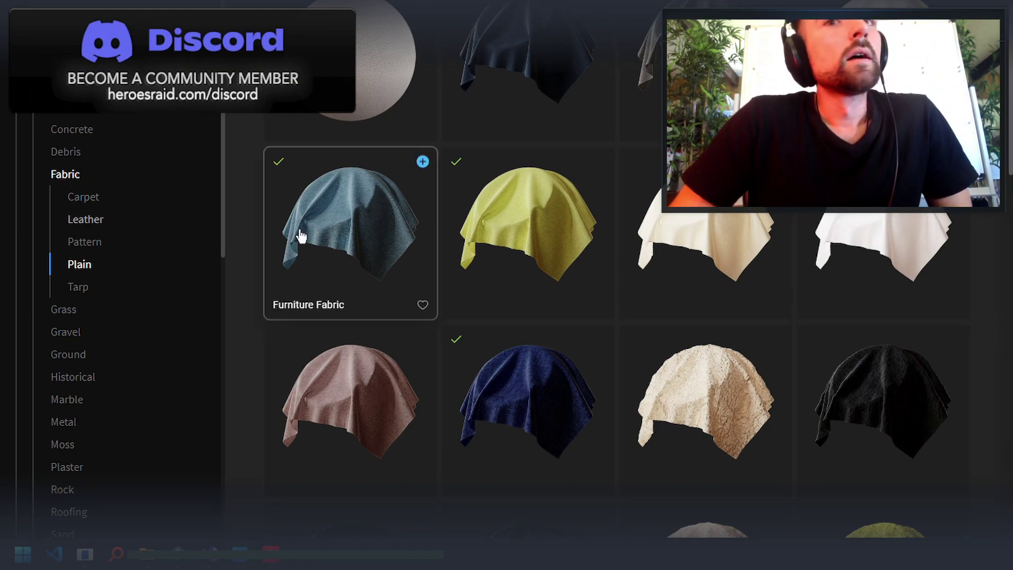
Leave the Fabric category overview and search the library for 'plastic'
click(79, 190)
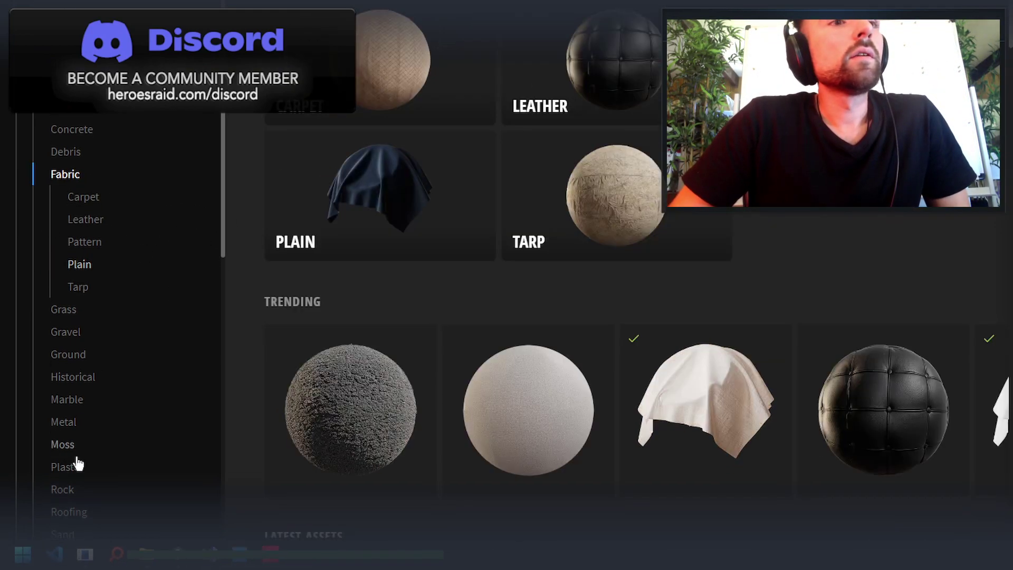
scroll(84, 469, down, 3)
scroll(178, 215, up, 5)
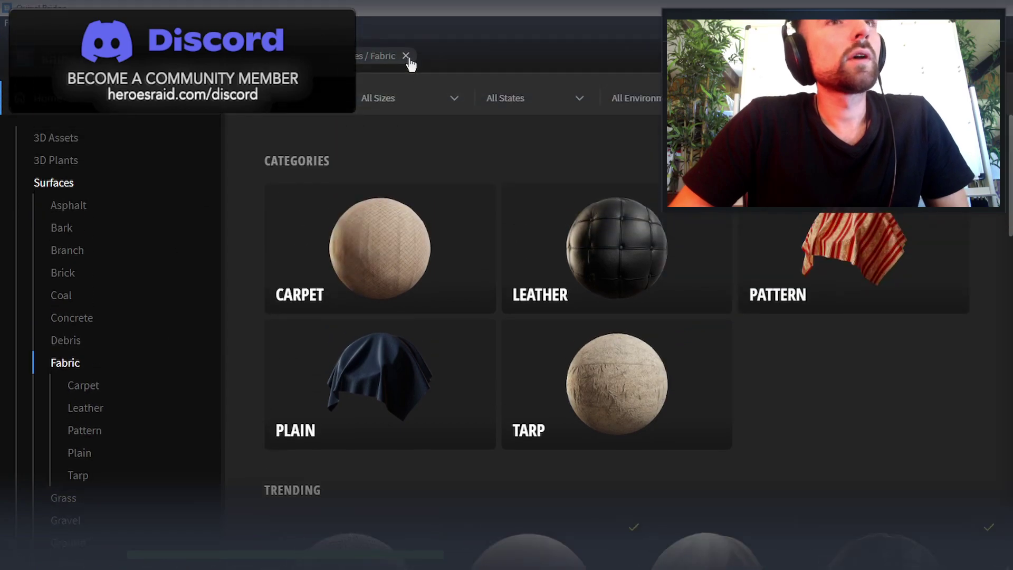
click(410, 62)
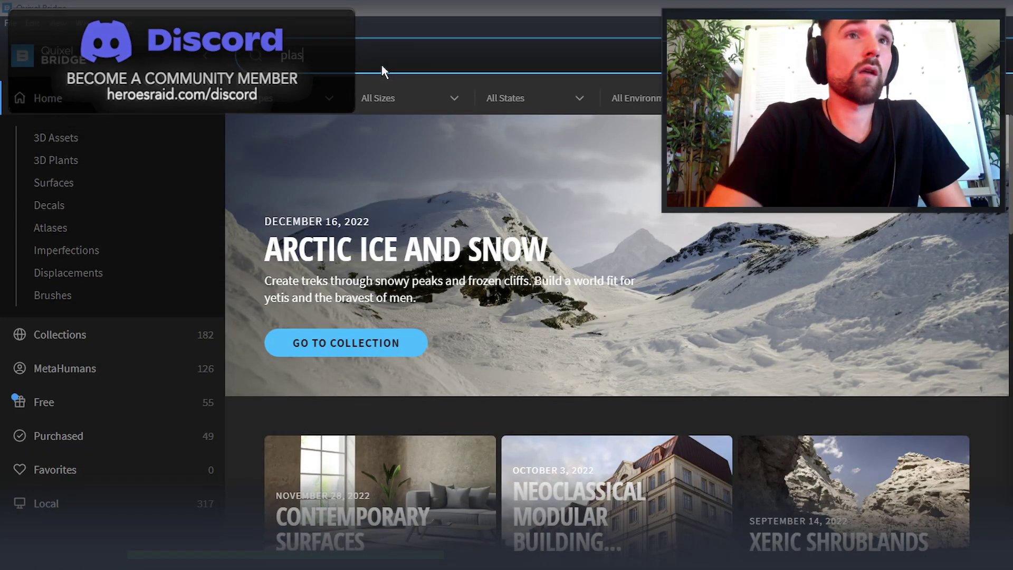
text(plastic)
key(Return)
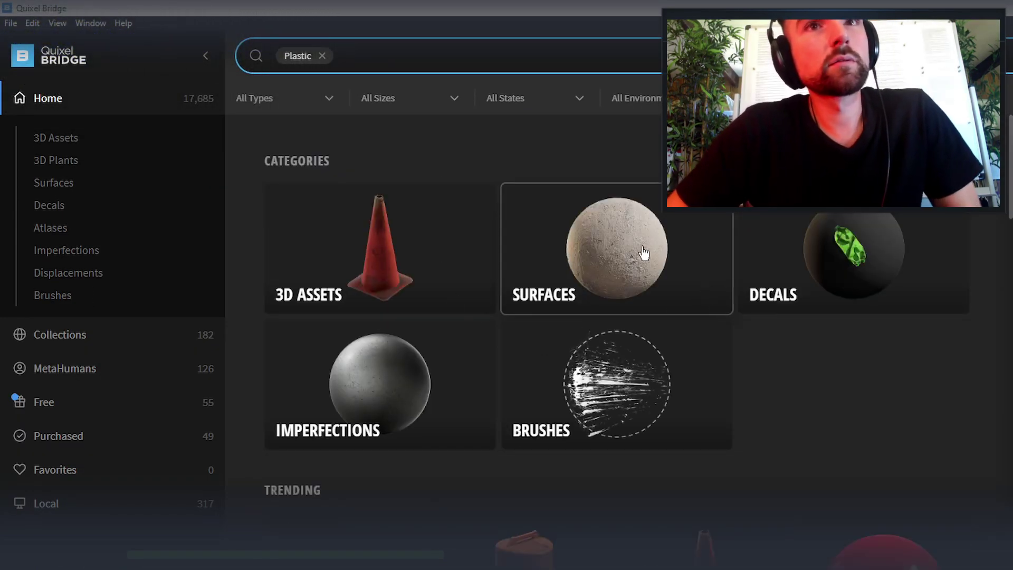
Narrow the plastic results to Surfaces and scroll through them
click(644, 253)
scroll(558, 401, down, 2)
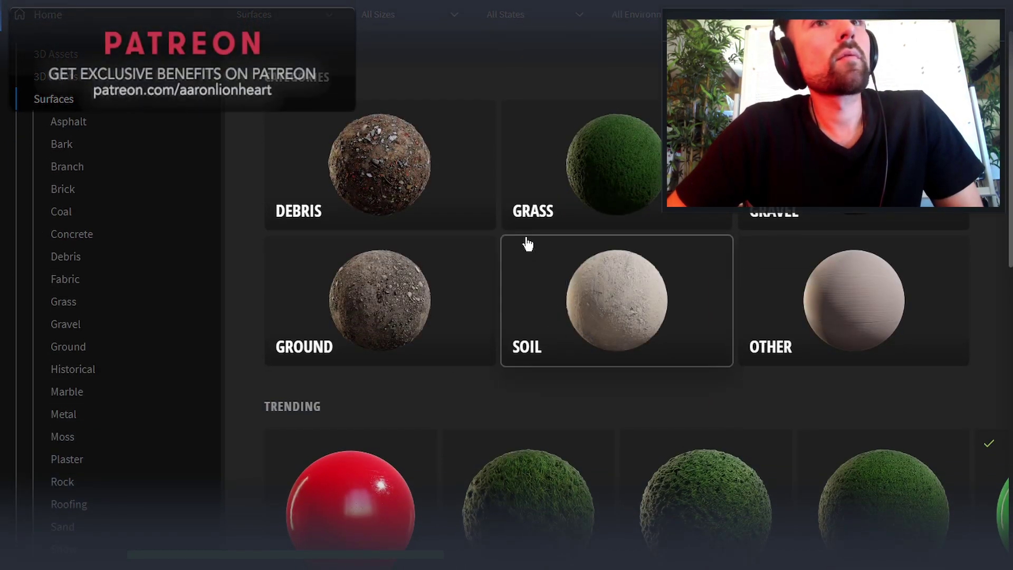
scroll(524, 233, up, 1)
scroll(523, 233, down, 4)
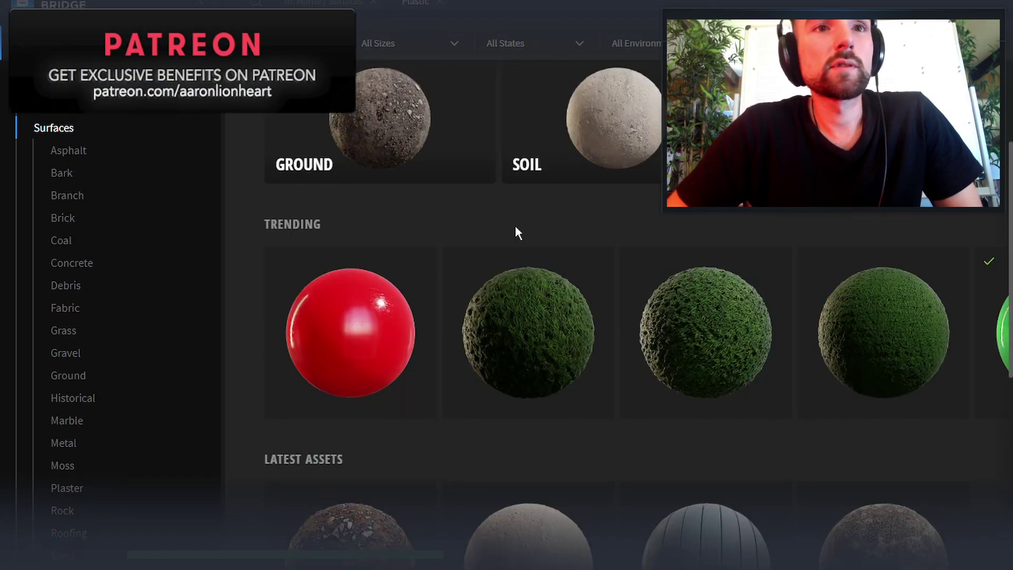
scroll(515, 232, down, 2)
scroll(515, 231, down, 5)
scroll(516, 233, down, 5)
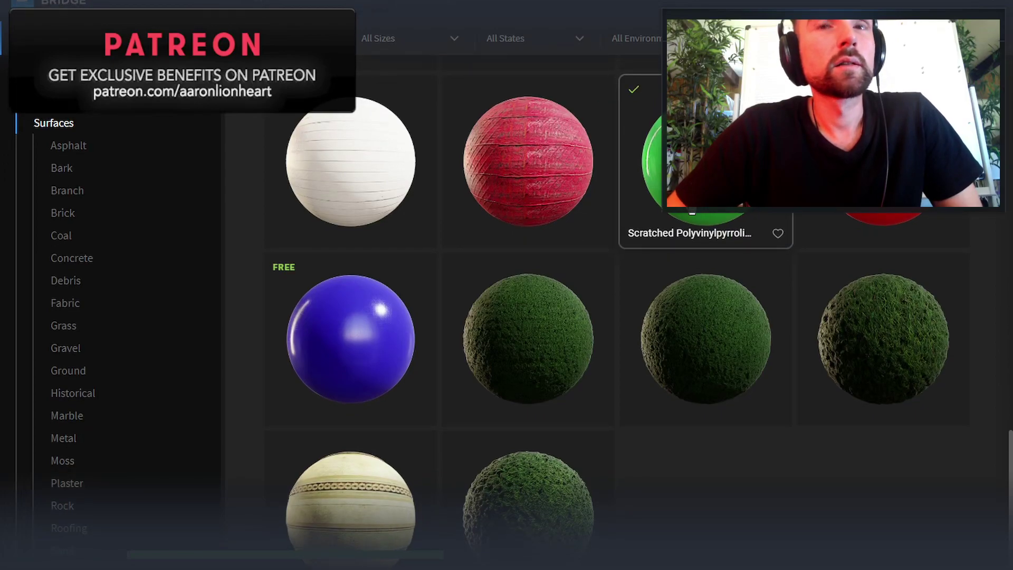
scroll(687, 222, up, 4)
scroll(692, 254, up, 5)
scroll(692, 259, up, 1)
scroll(694, 259, up, 1)
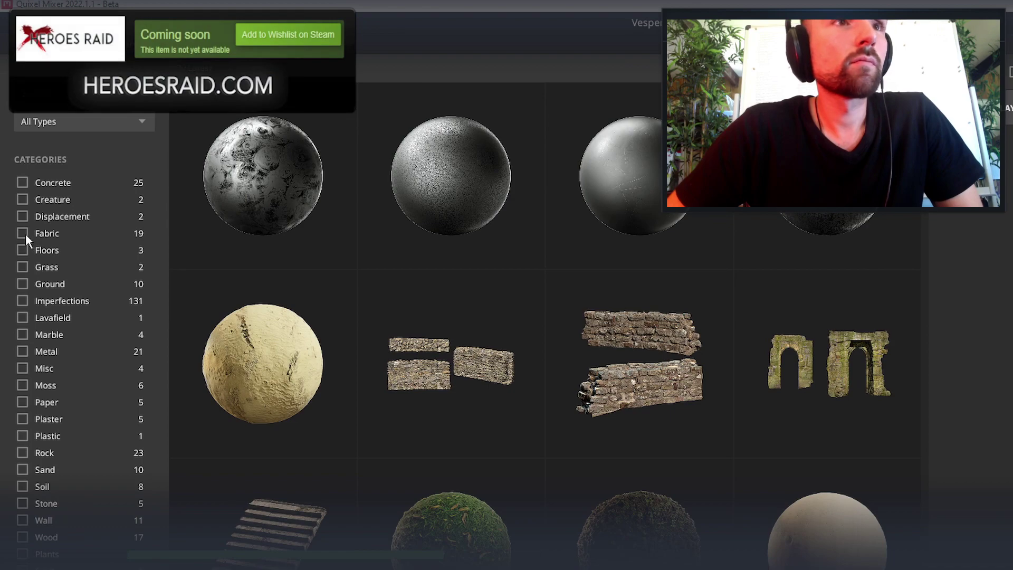
Try the Fabric, Other and Smart Materials library filters, clearing each afterward
click(24, 236)
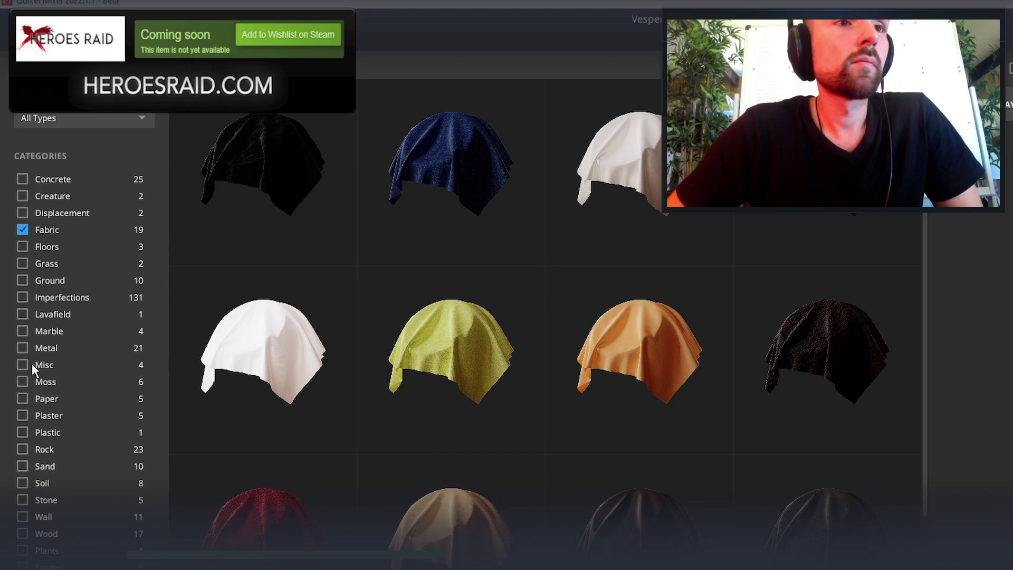
click(22, 185)
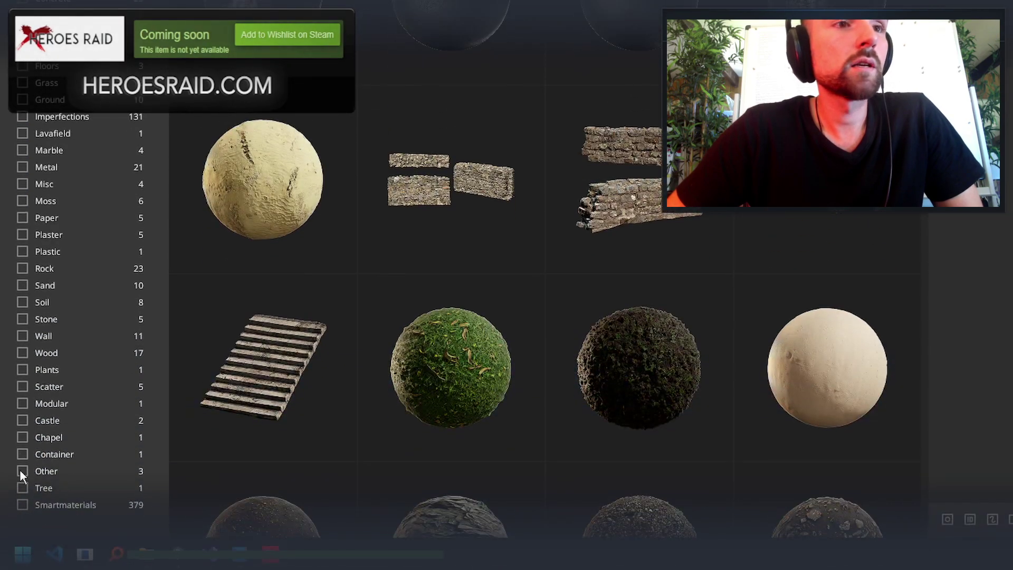
click(22, 470)
click(22, 471)
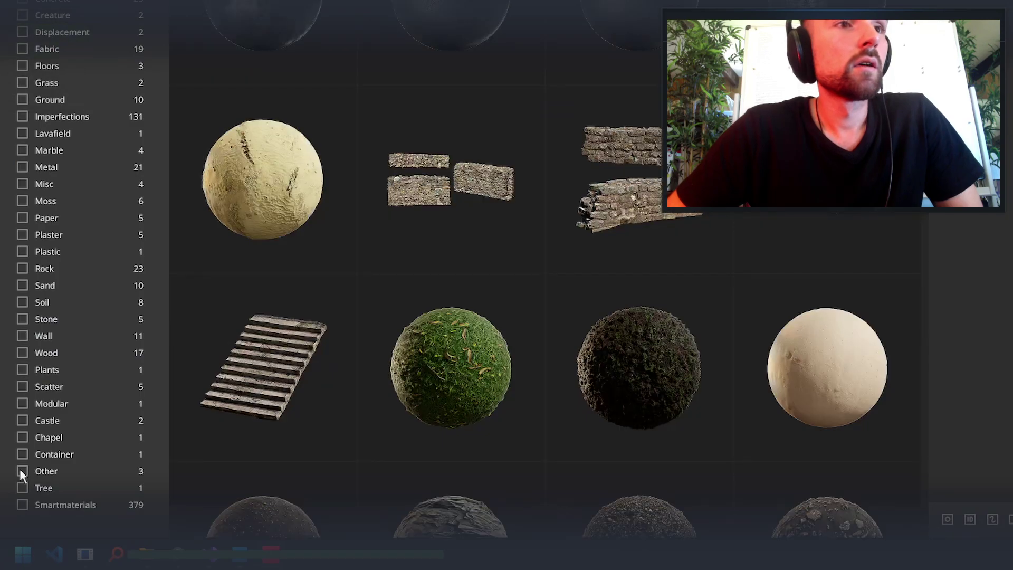
scroll(115, 416, down, 3)
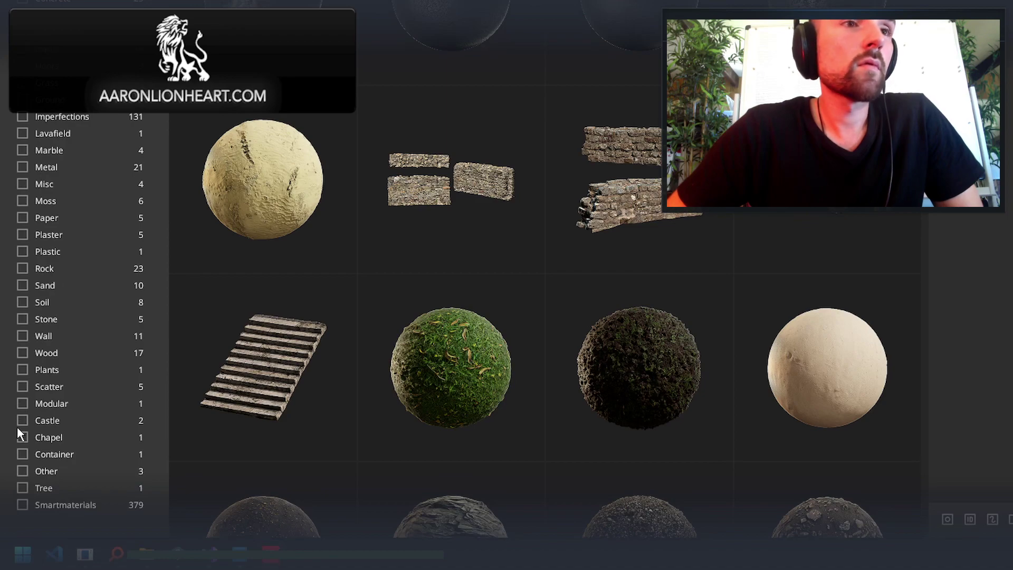
click(24, 504)
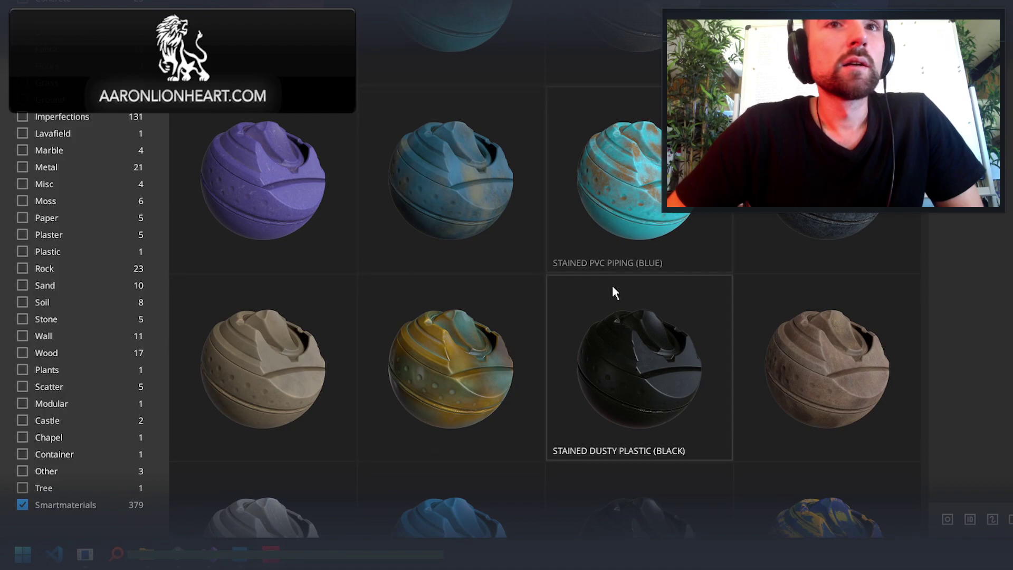
click(23, 505)
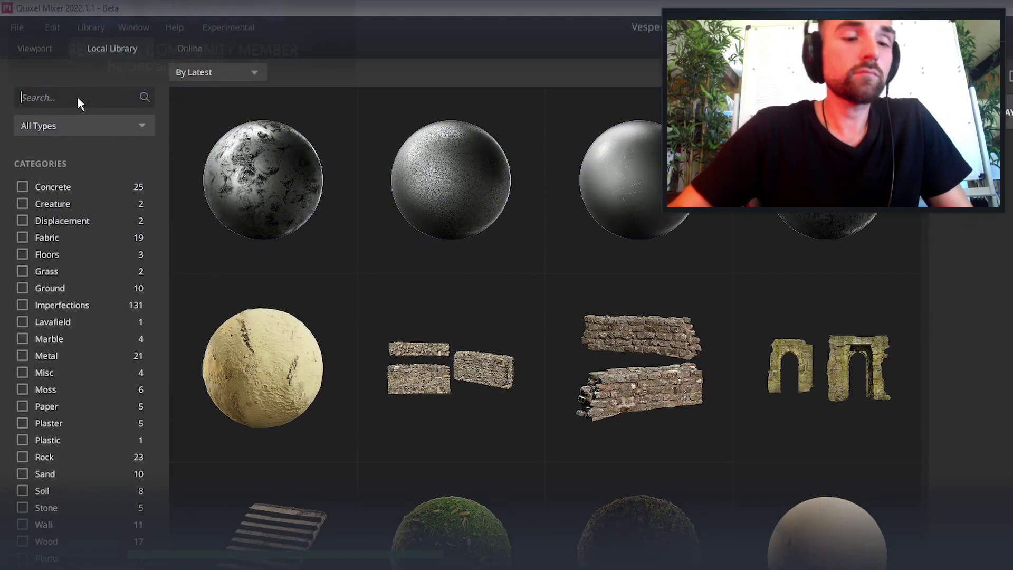
Search 'clothingplastic' and scroll the results to Plastic - Bakelite (Black) for the mix
text(clothing)
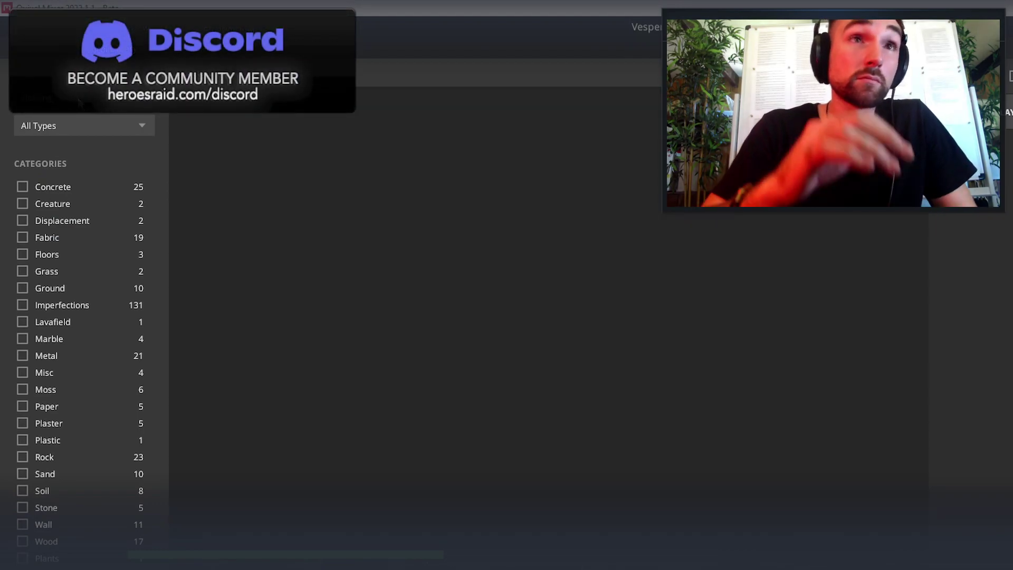
text(plastic)
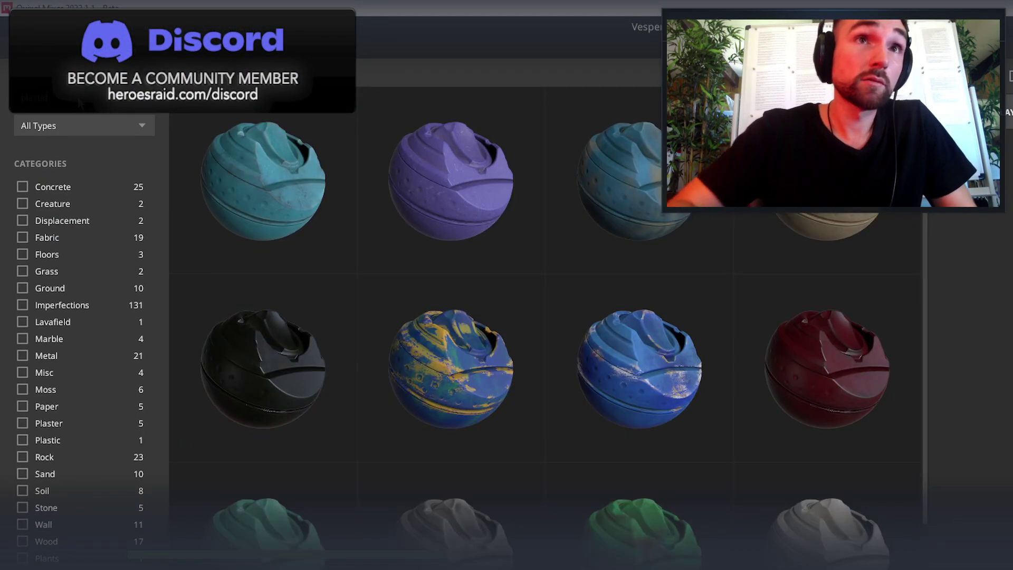
scroll(617, 299, down, 3)
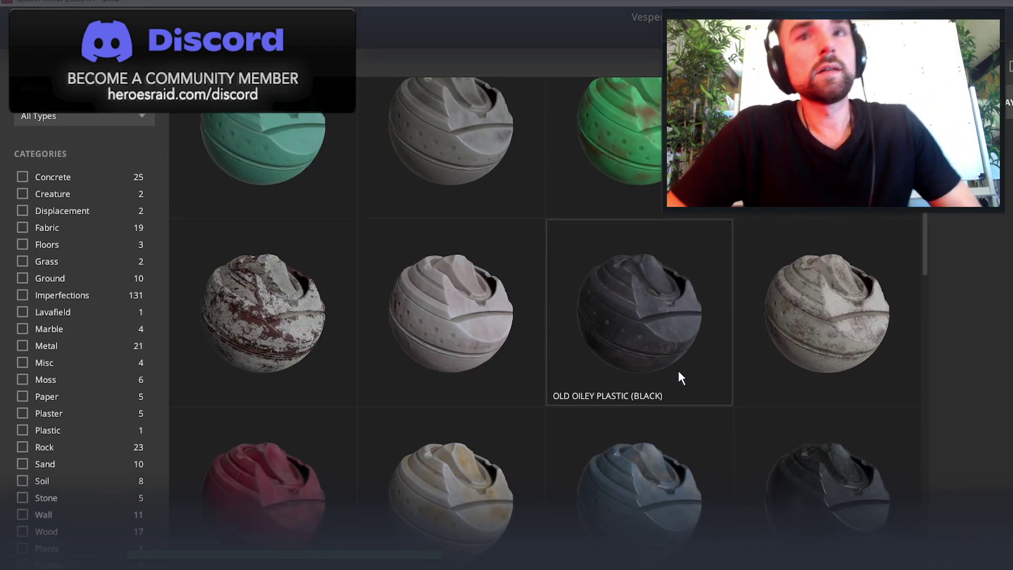
scroll(679, 378, down, 5)
scroll(645, 366, down, 10)
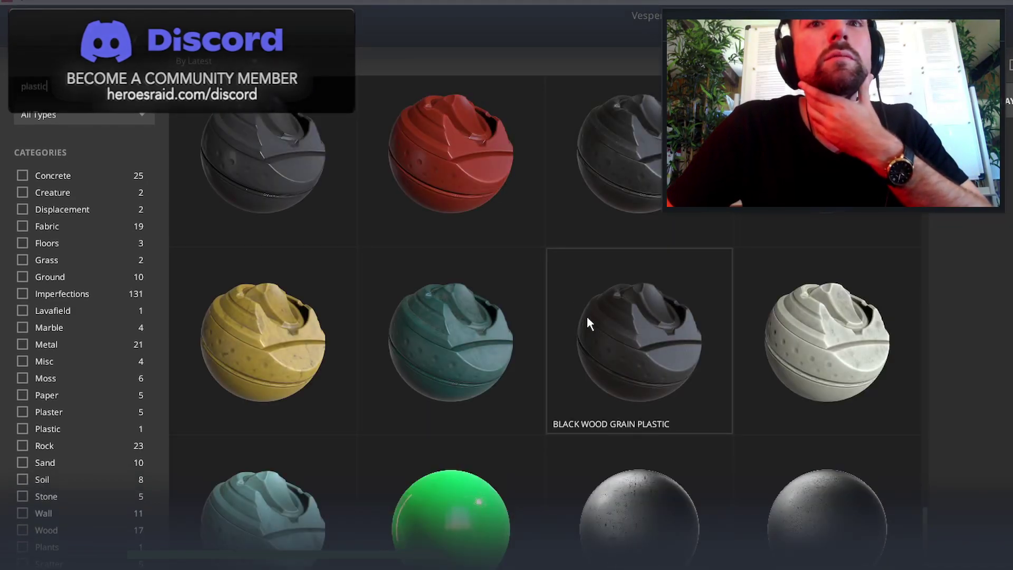
scroll(636, 364, down, 3)
scroll(634, 319, down, 3)
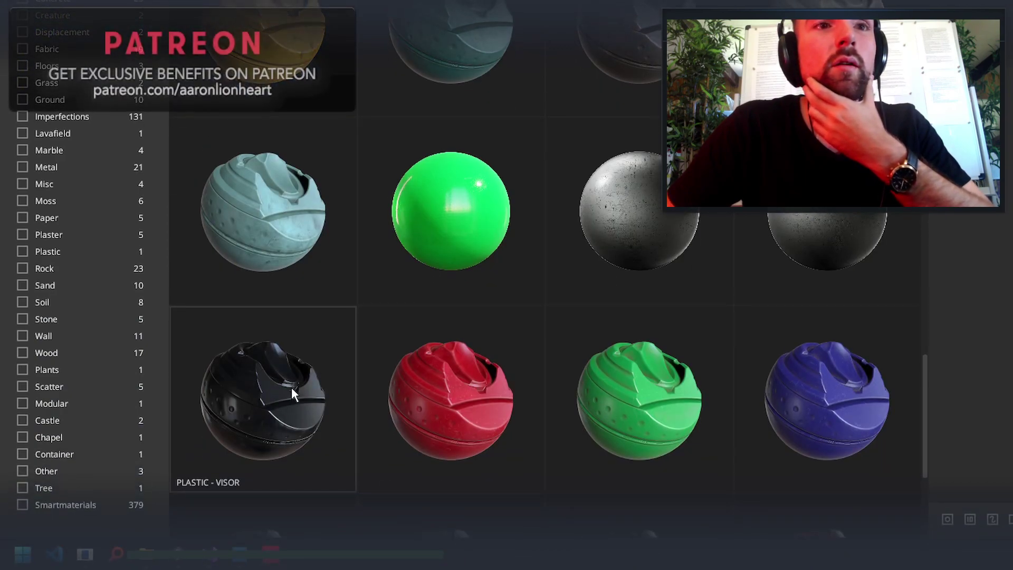
scroll(291, 387, down, 4)
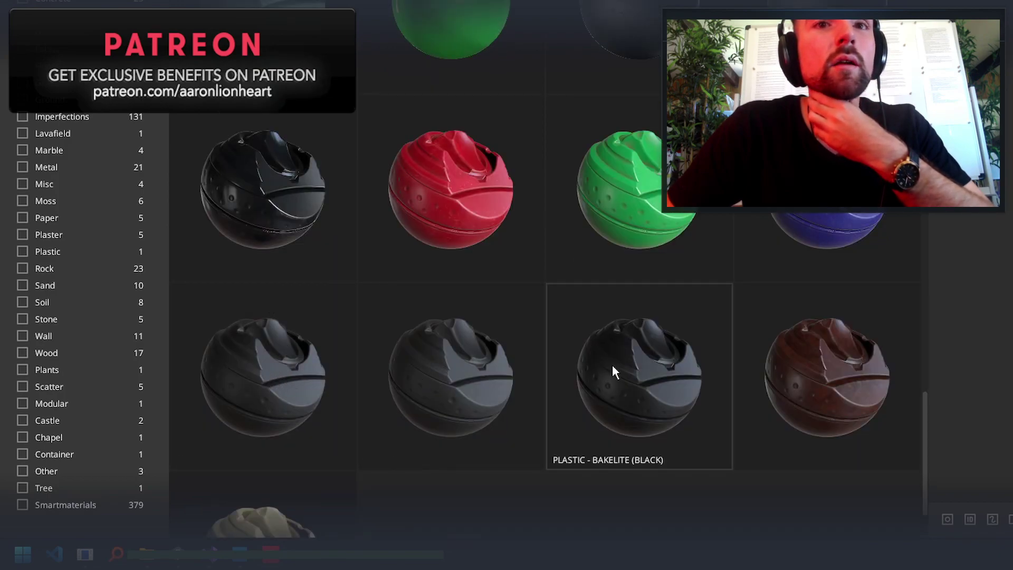
scroll(612, 365, down, 2)
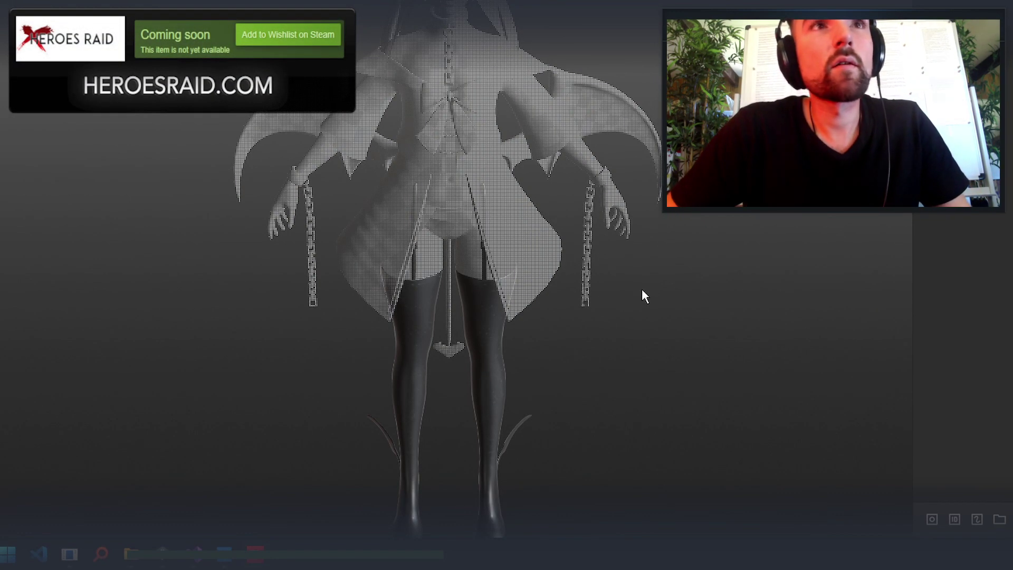
Close in on the boots, then hide and delete the layer above Edge Wear
middle_drag(642, 289, 623, 253)
scroll(604, 221, up, 5)
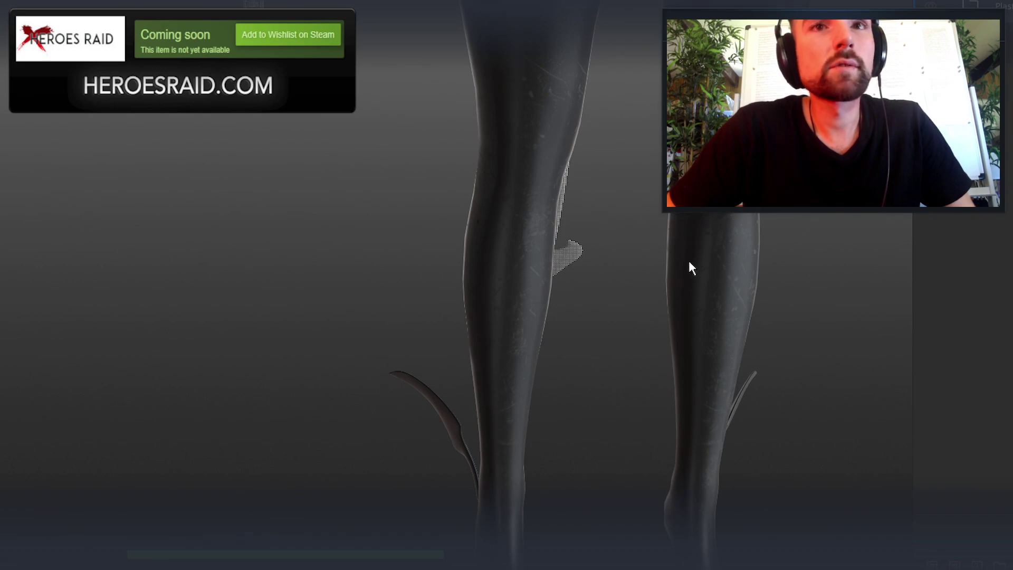
drag(689, 260, 563, 170)
scroll(562, 188, up, 5)
mouse_move(562, 188)
middle_down()
mouse_move(549, 391)
mouse_move(549, 371)
middle_up()
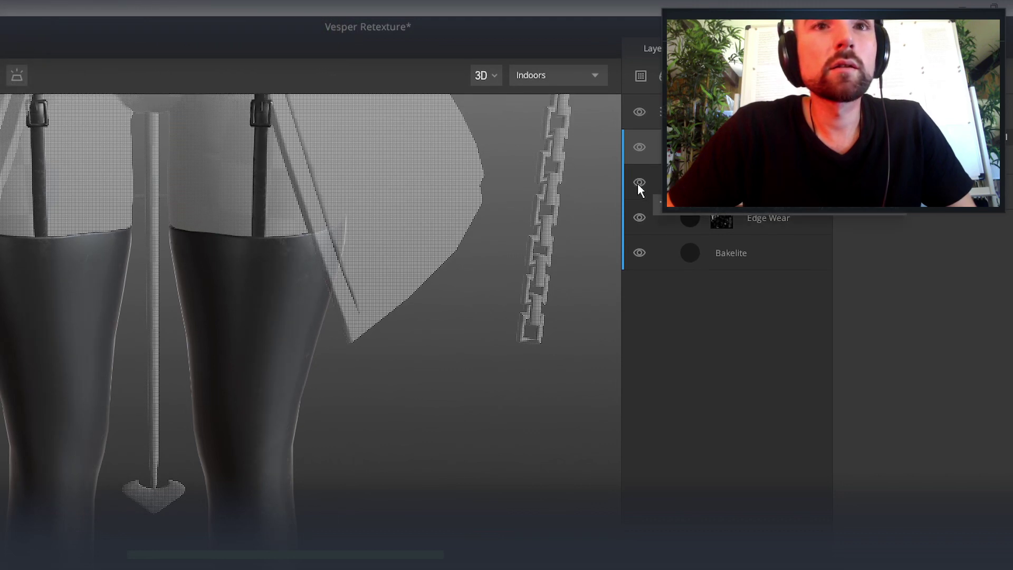
click(637, 182)
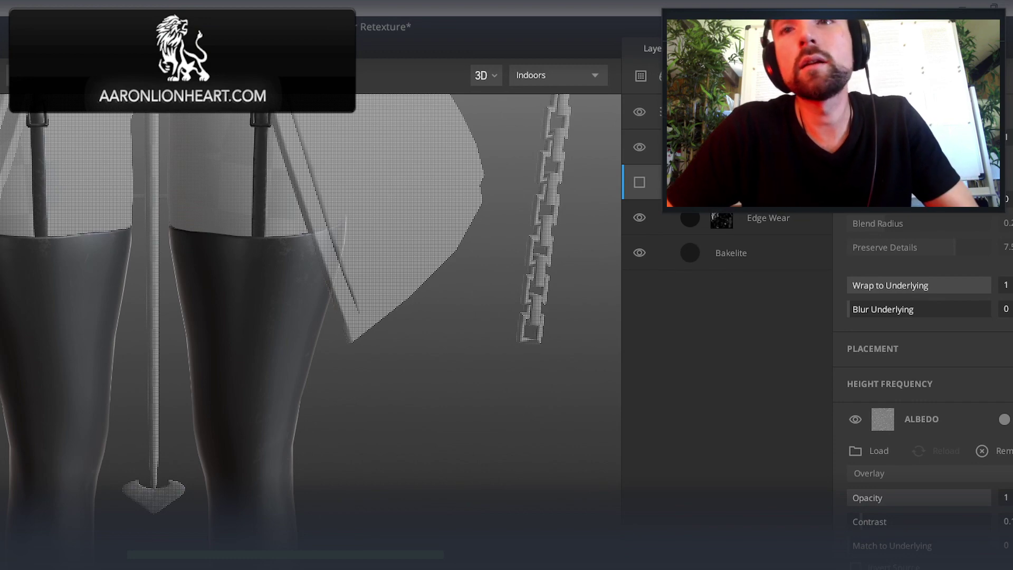
key(Delete)
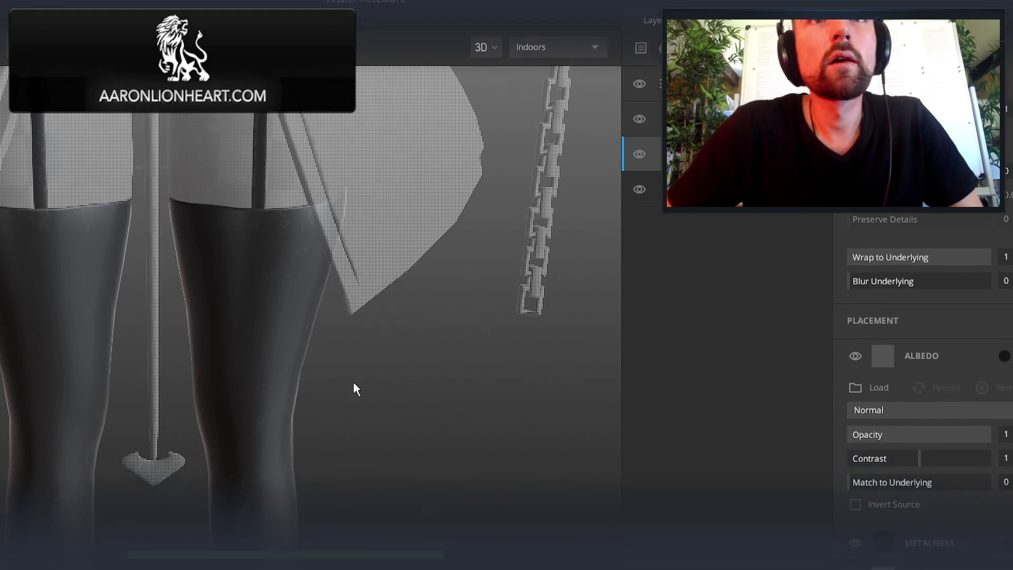
Pan over the legs and straps, then zoom back out on the model
middle_drag(581, 286, 374, 187)
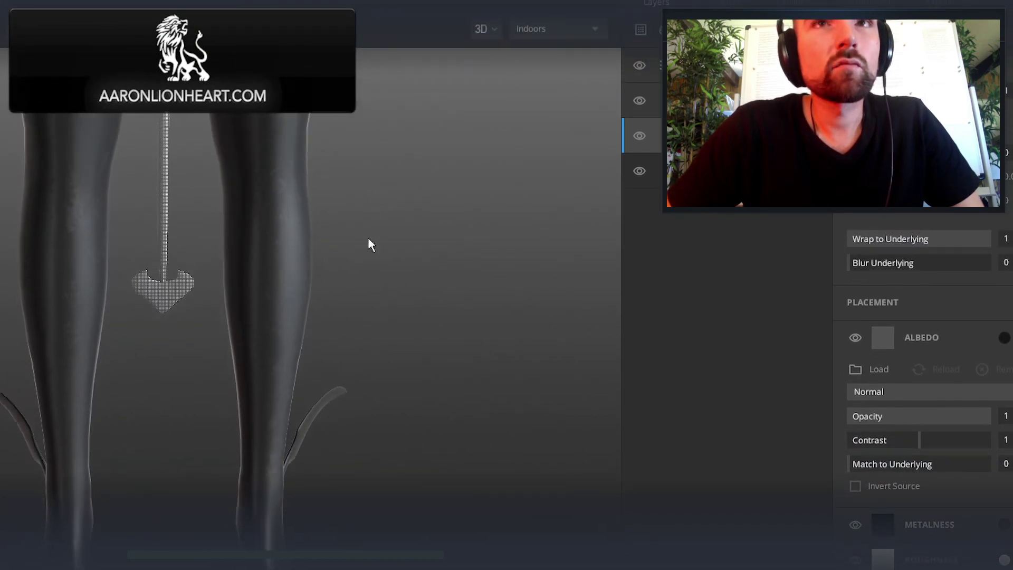
middle_drag(369, 242, 366, 398)
scroll(372, 378, down, 2)
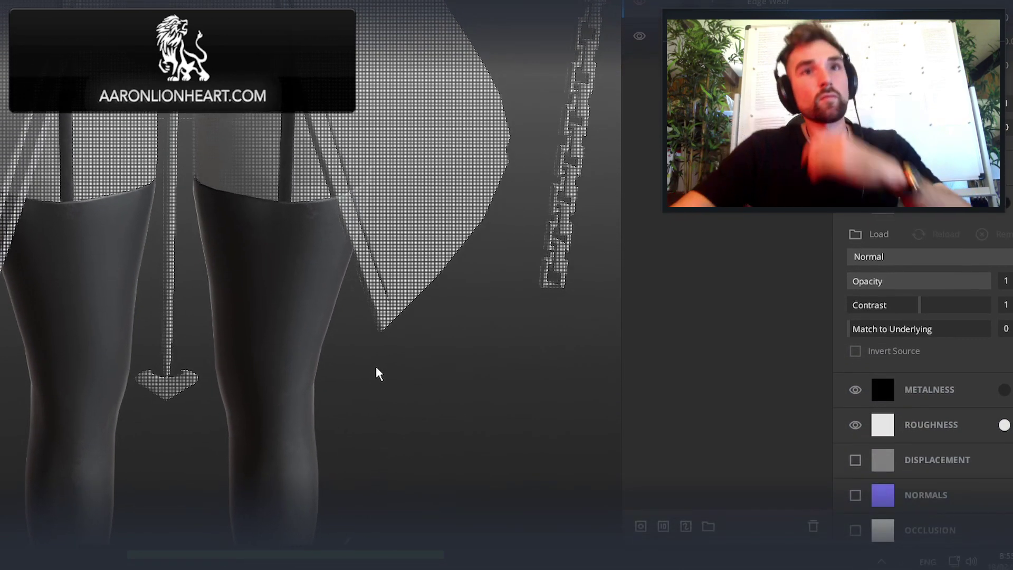
scroll(376, 367, down, 3)
scroll(347, 363, down, 2)
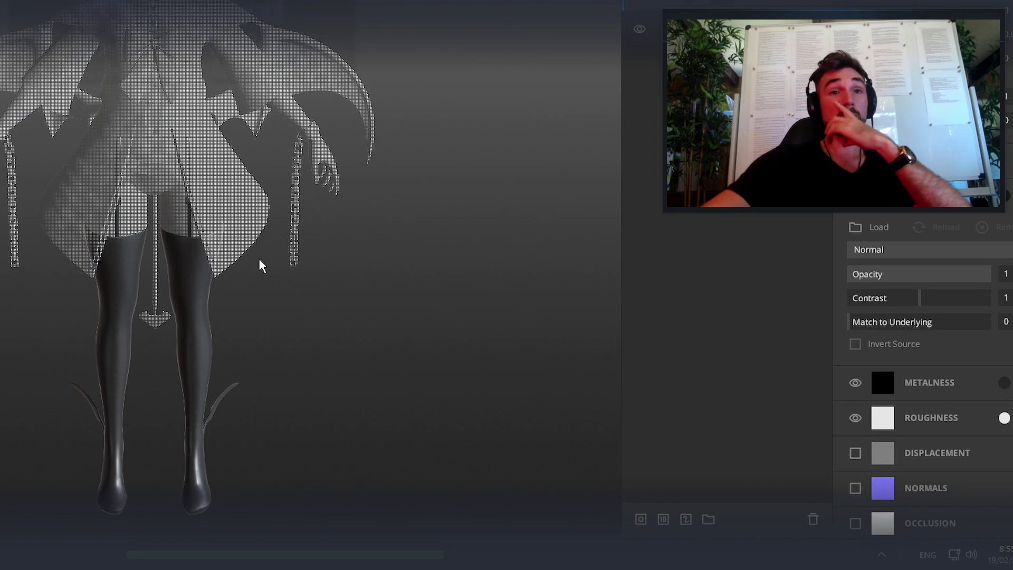
scroll(260, 265, down, 5)
Try removing the Bakelite layer and the whole layer set, dismissing the last-layer-set warning
scroll(264, 403, up, 3)
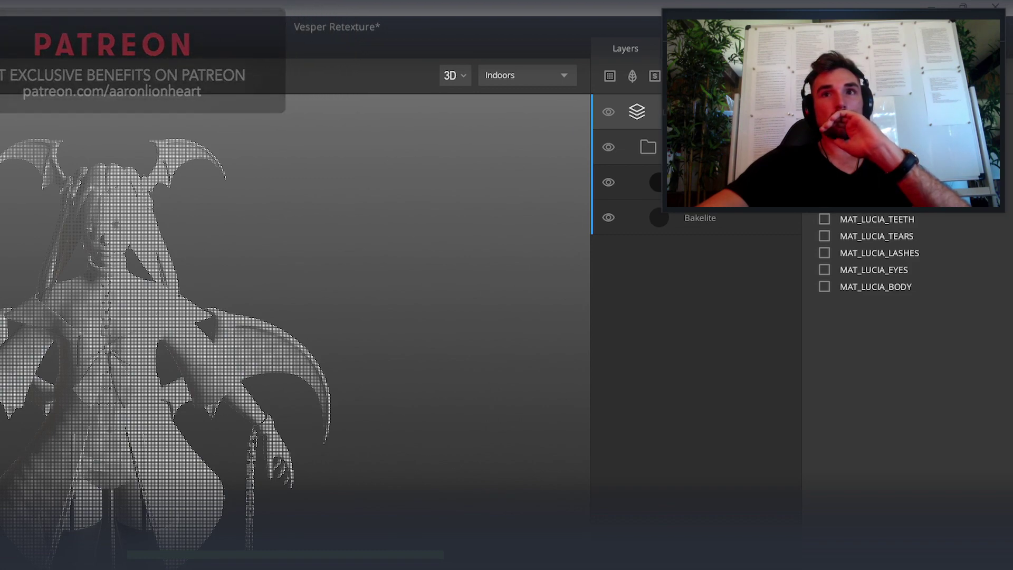
click(736, 220)
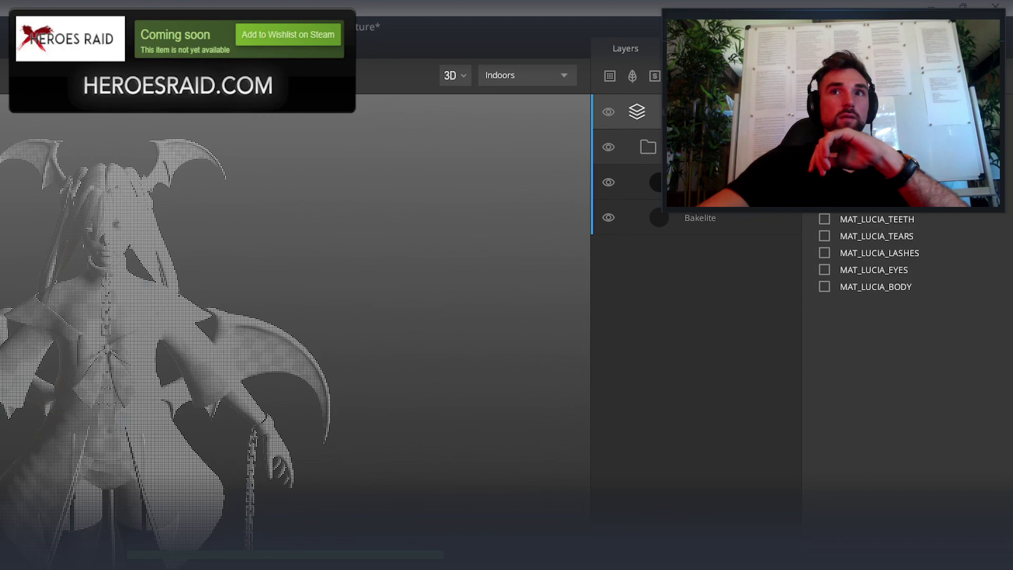
key(ctrl+z)
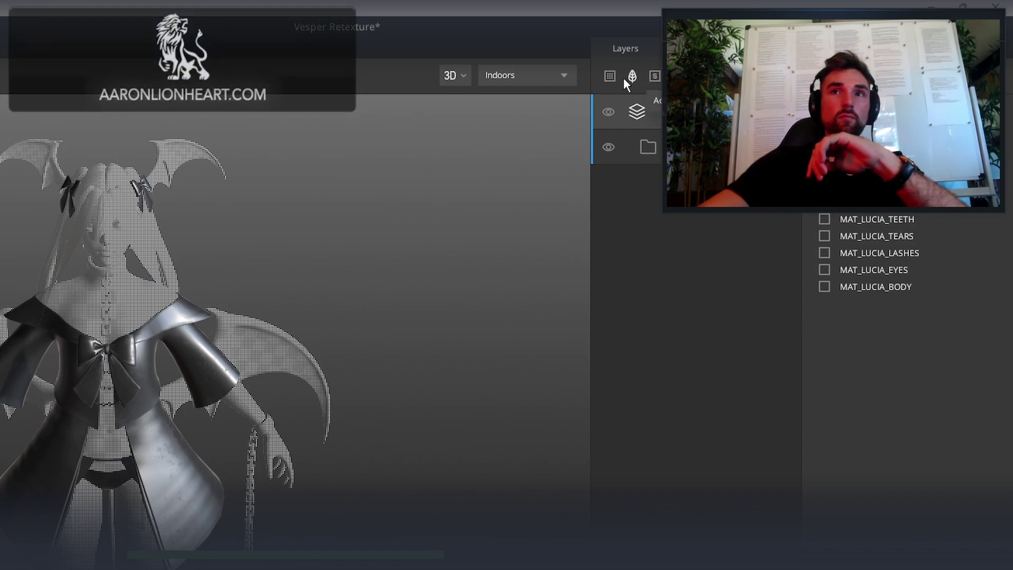
click(686, 147)
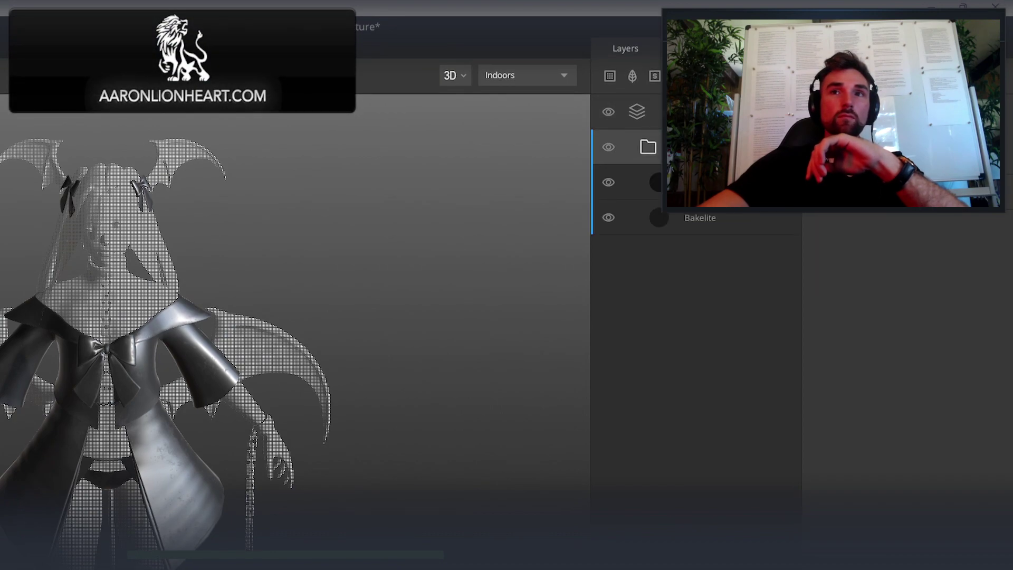
key(Delete)
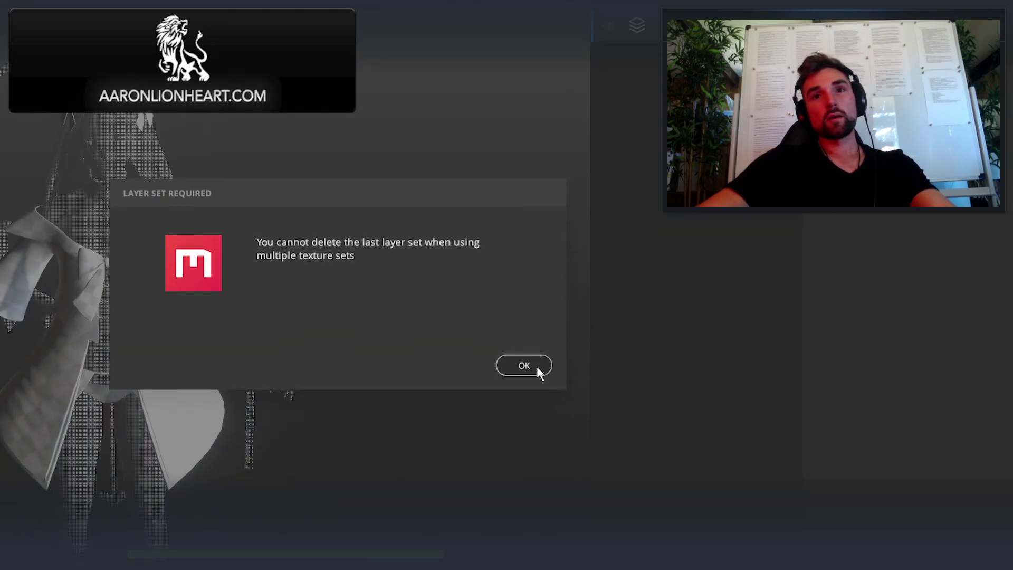
click(524, 365)
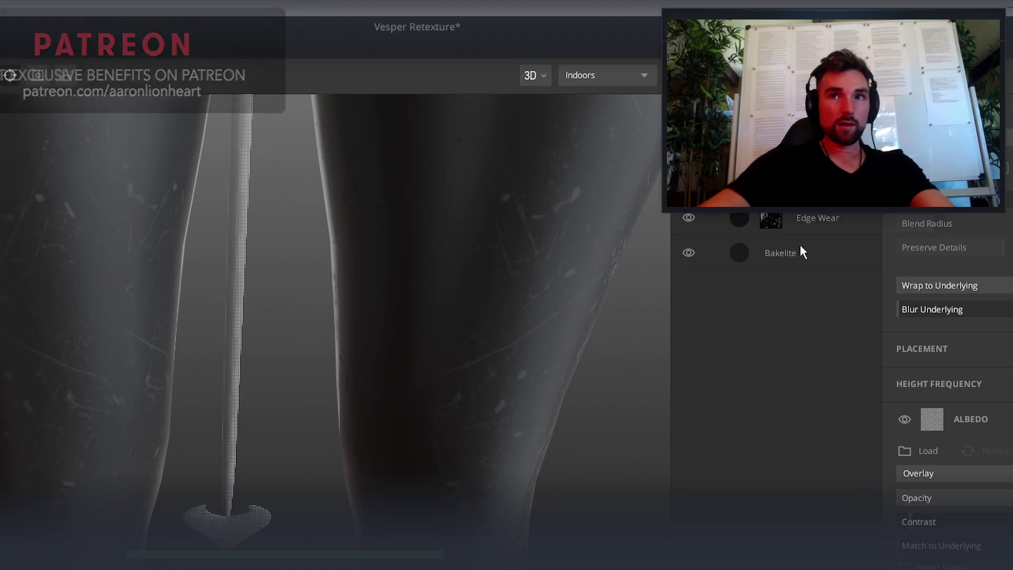
Delete the Edge Wear layer, add a new layer group, and select the folder and paint layer
key(Delete)
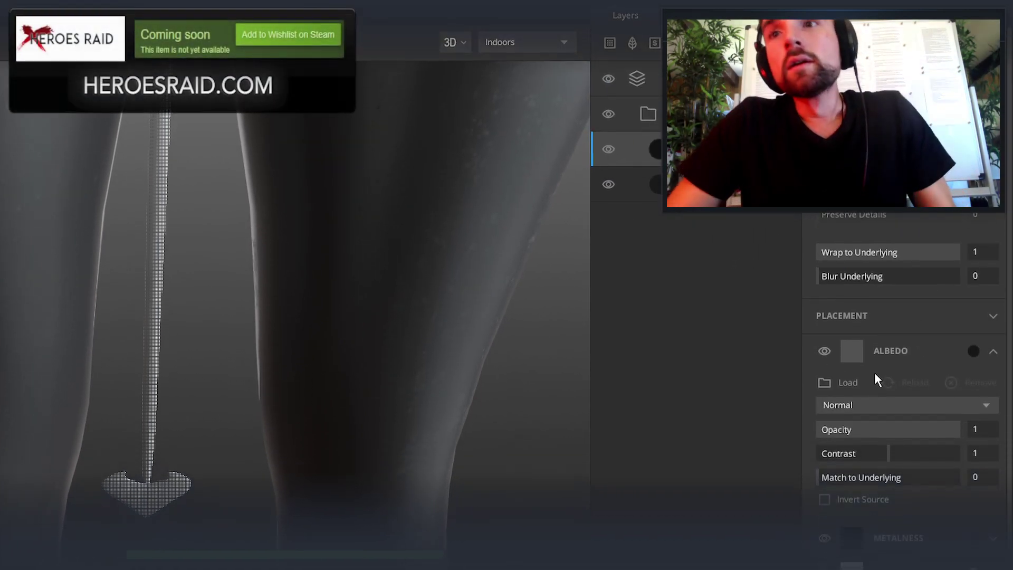
scroll(875, 372, down, 3)
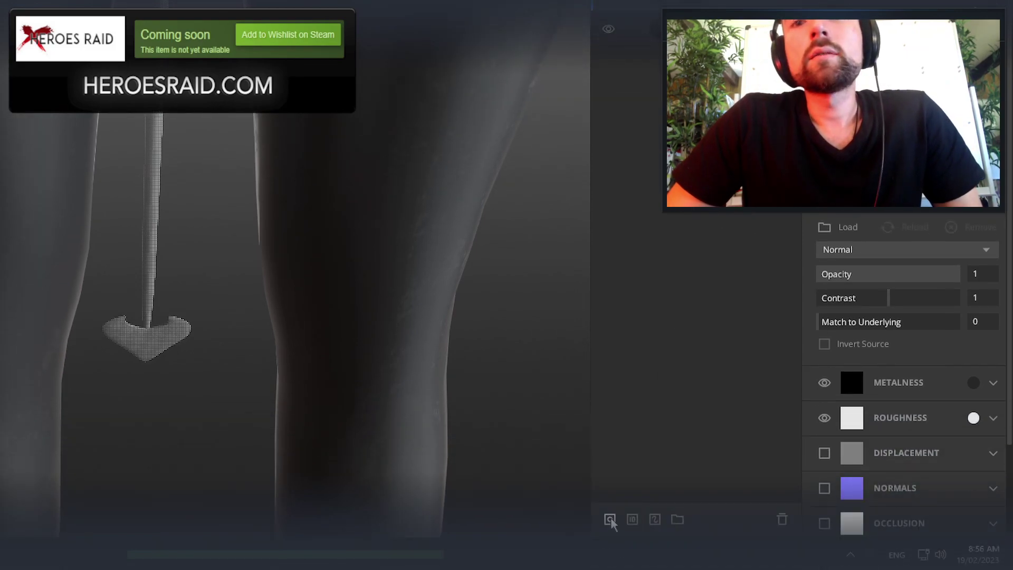
click(663, 524)
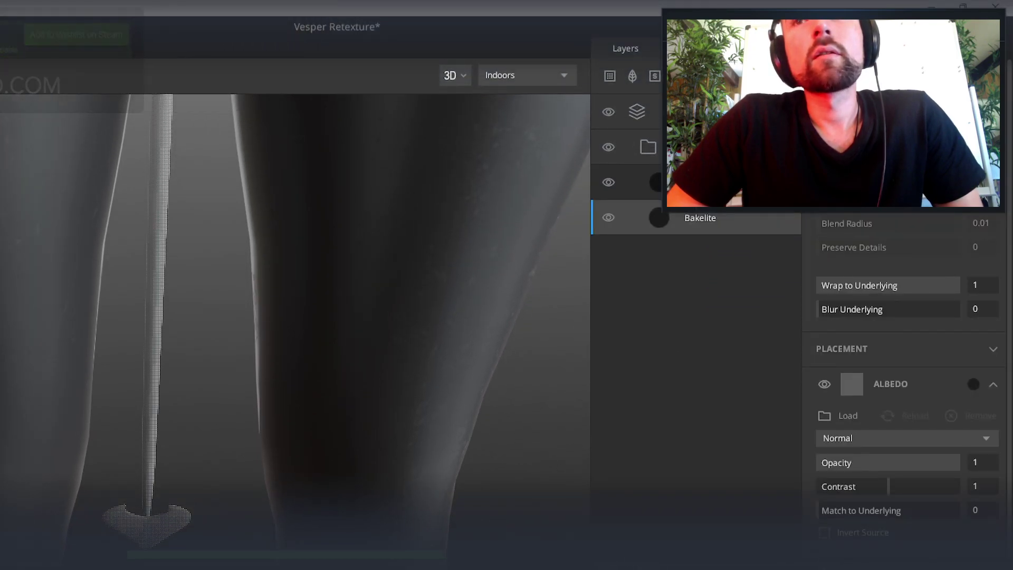
click(686, 135)
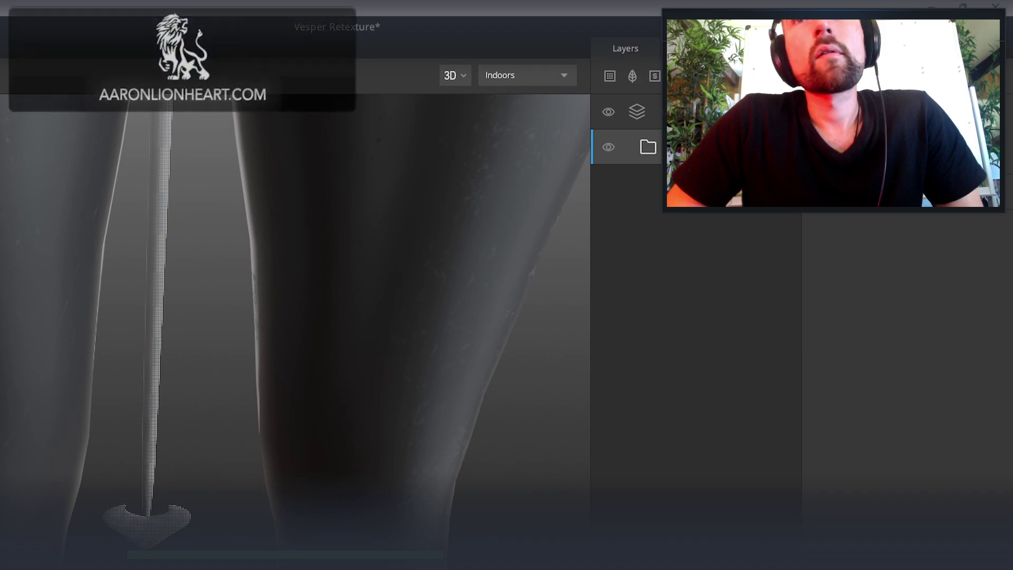
click(686, 111)
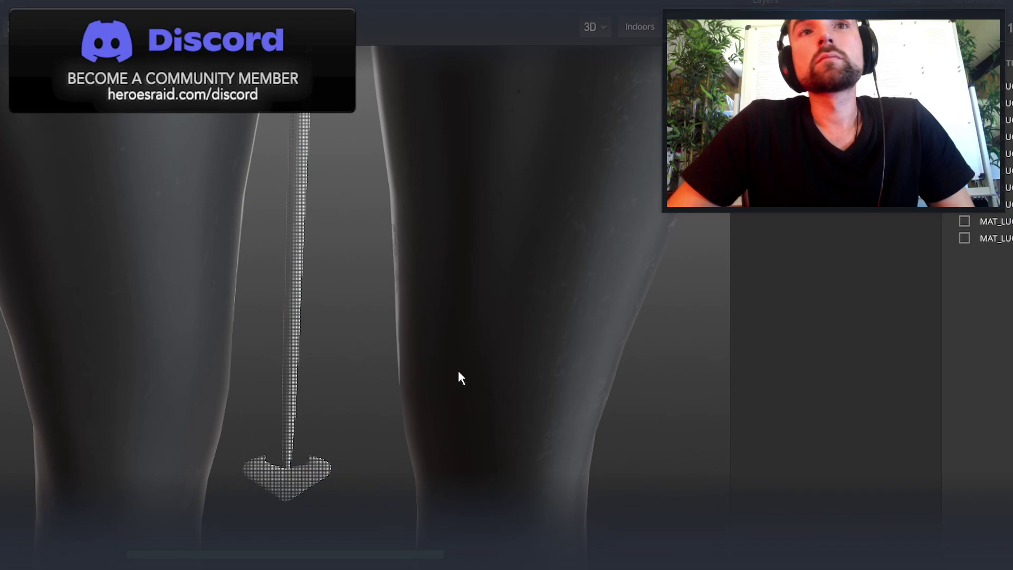
Zoom out to show the full character figure
scroll(359, 345, down, 5)
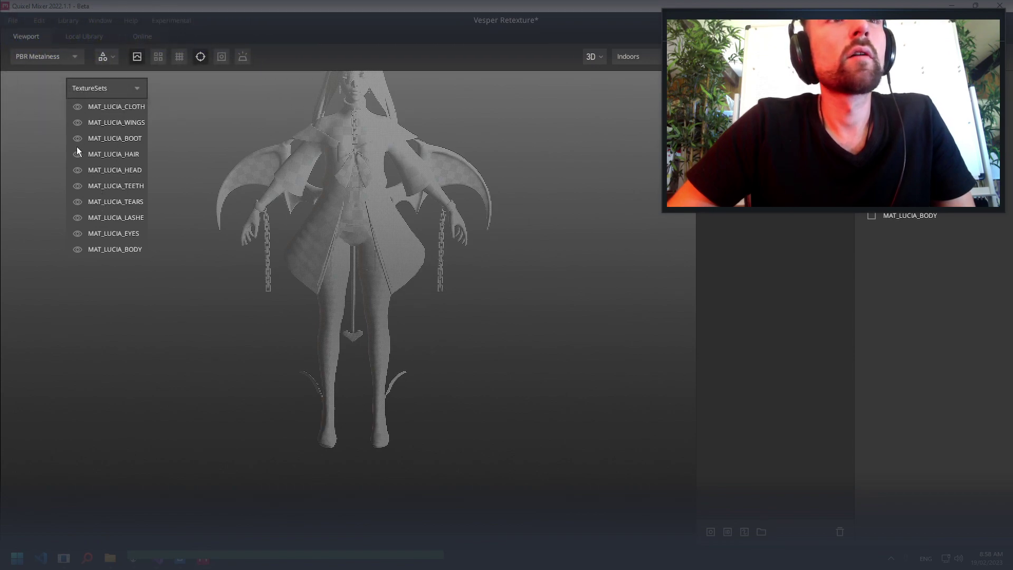
Close the texture set list, browse the Edit menu without choosing, and zoom the model
click(524, 67)
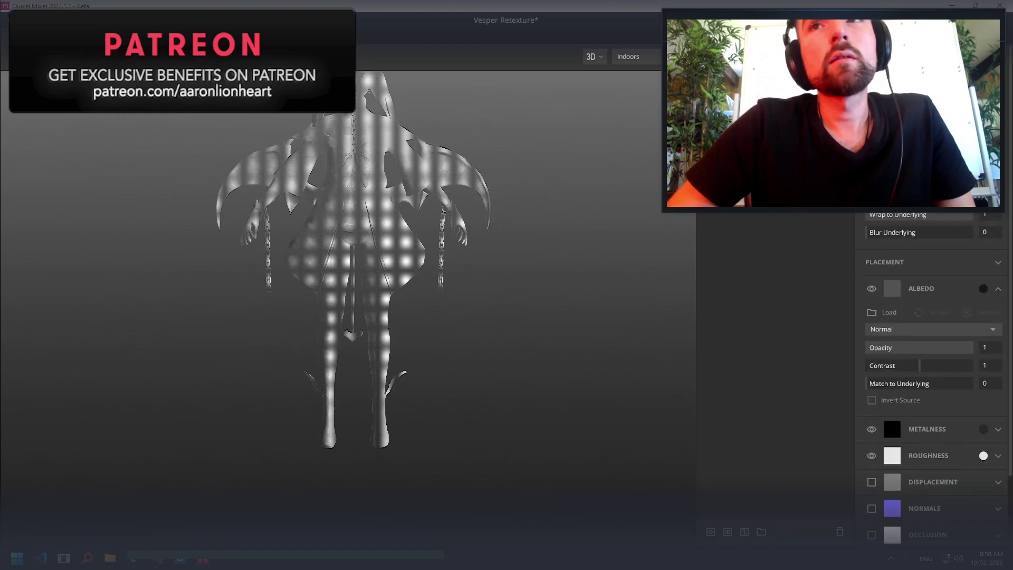
scroll(932, 369, down, 3)
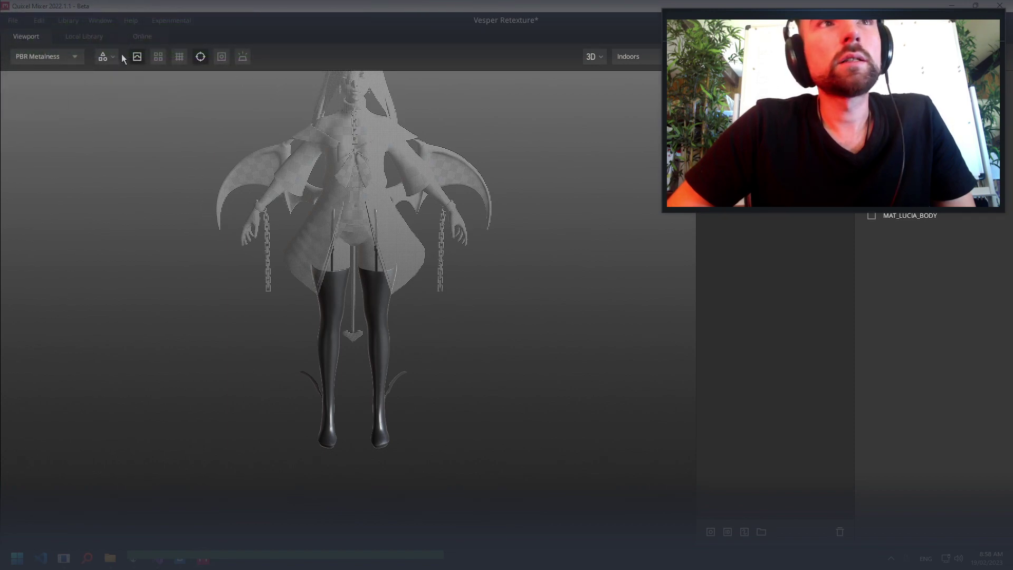
click(103, 21)
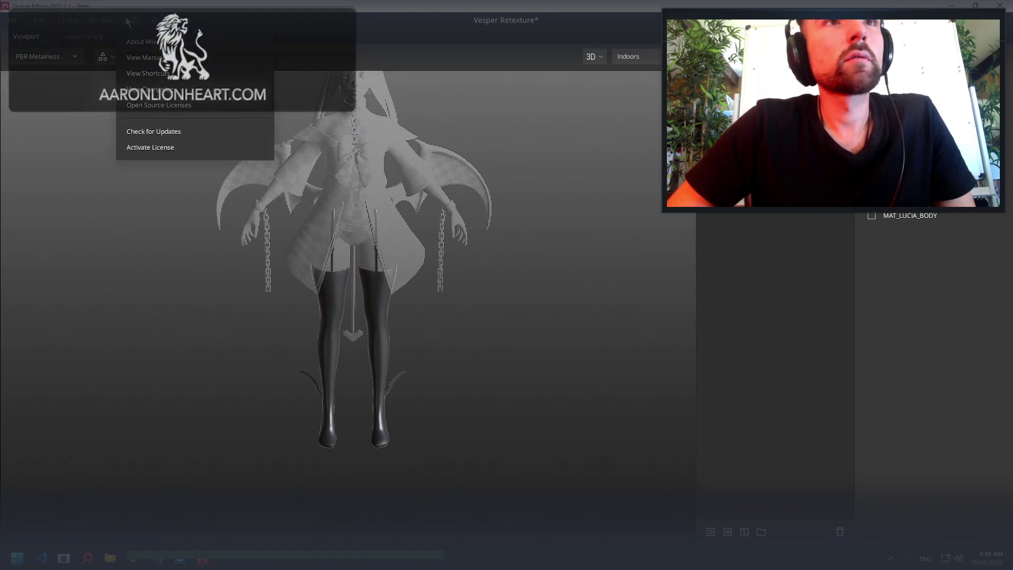
key(Escape)
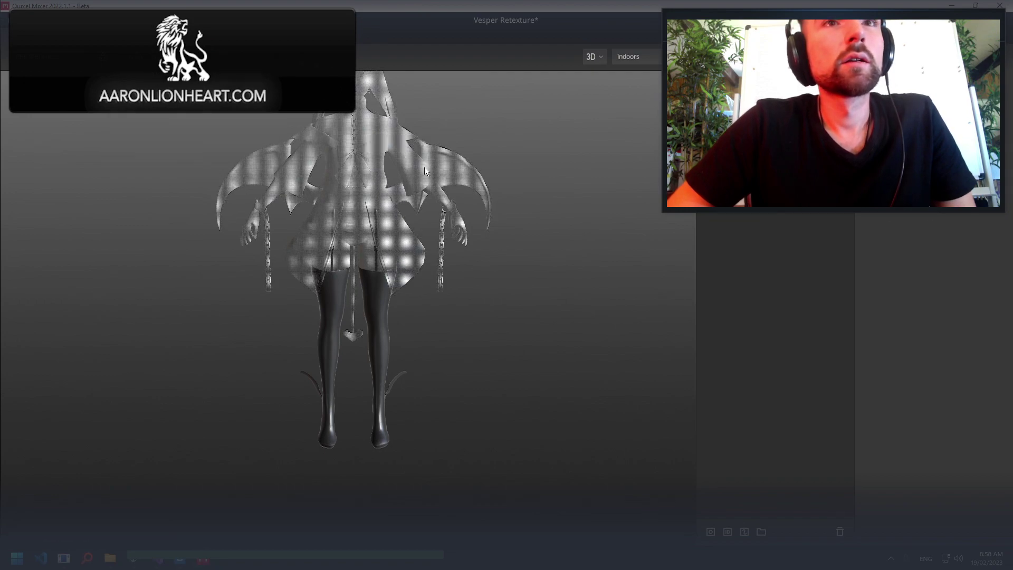
scroll(425, 168, up, 5)
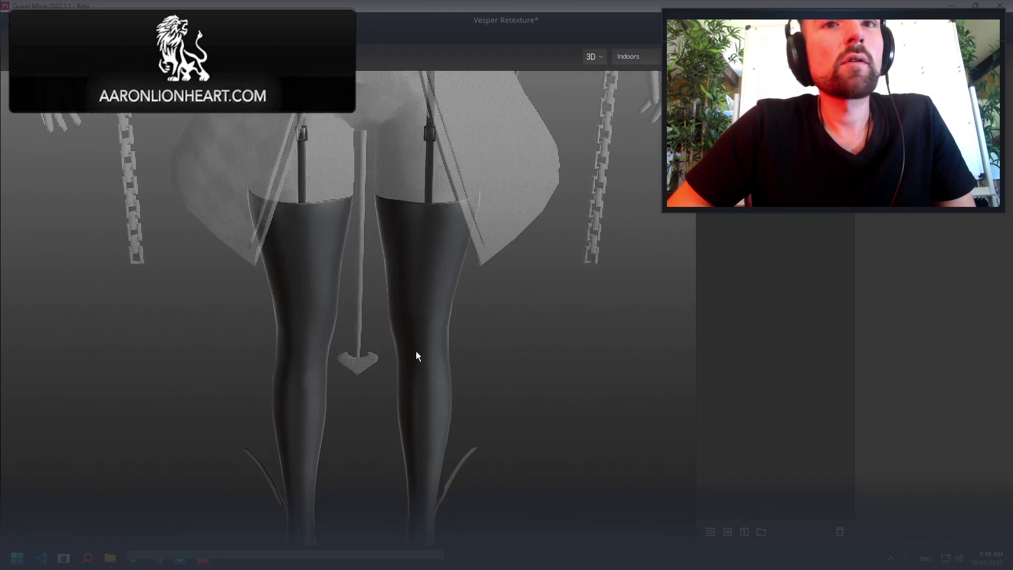
scroll(416, 346, down, 5)
scroll(443, 252, down, 1)
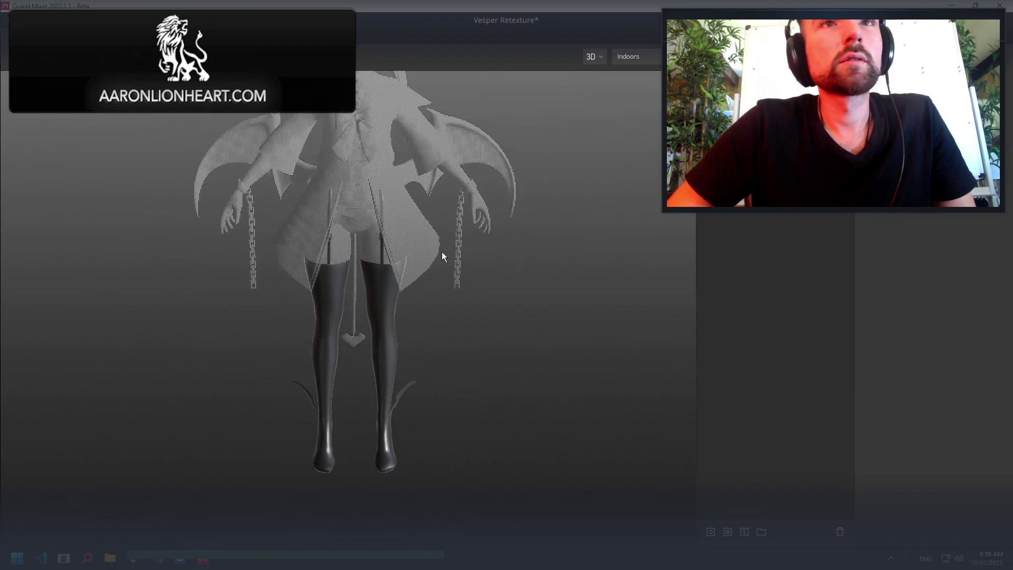
scroll(442, 253, down, 2)
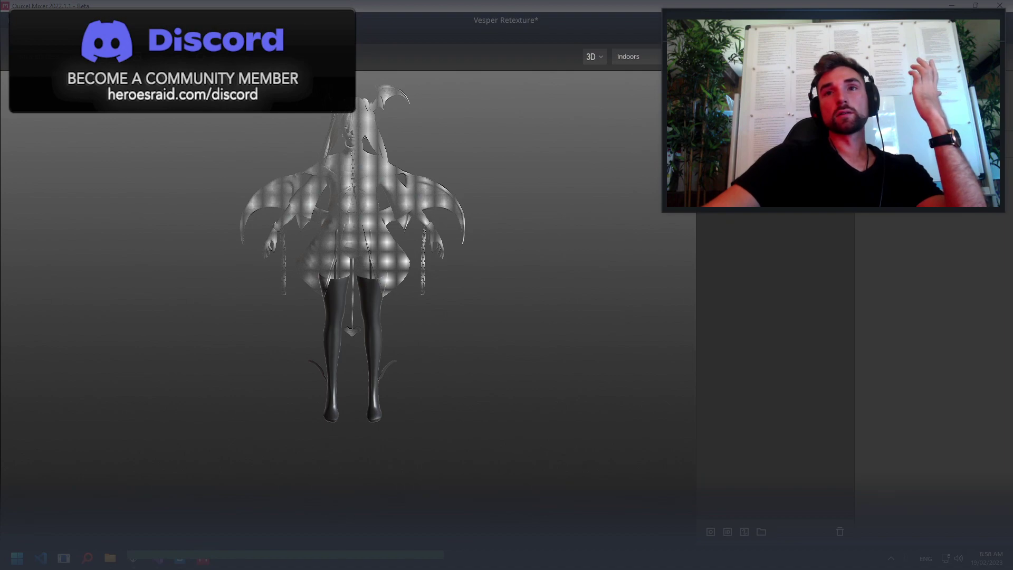
Bring up a layer's context menu and dismiss it without choosing an option
right_click(772, 174)
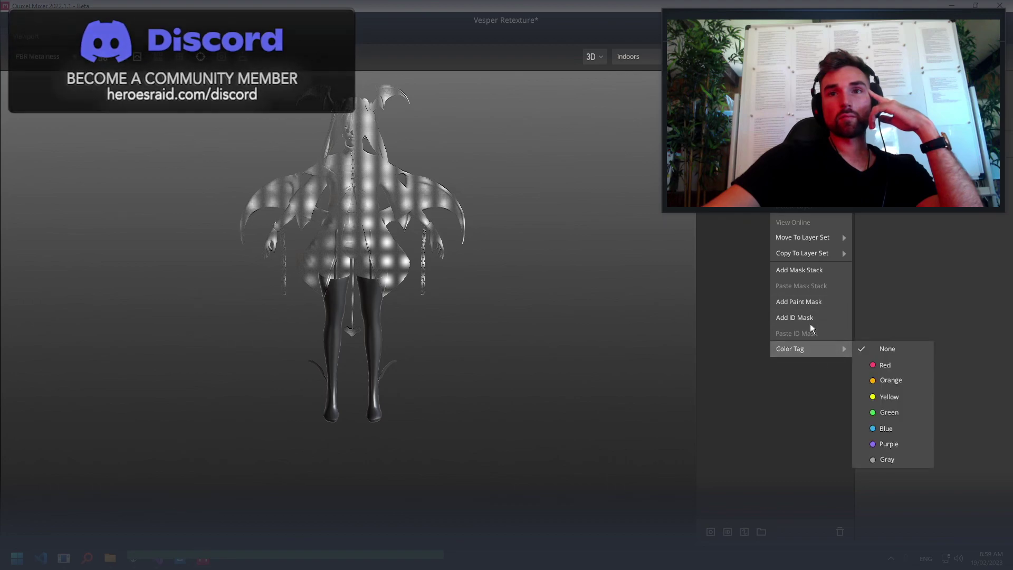
click(734, 254)
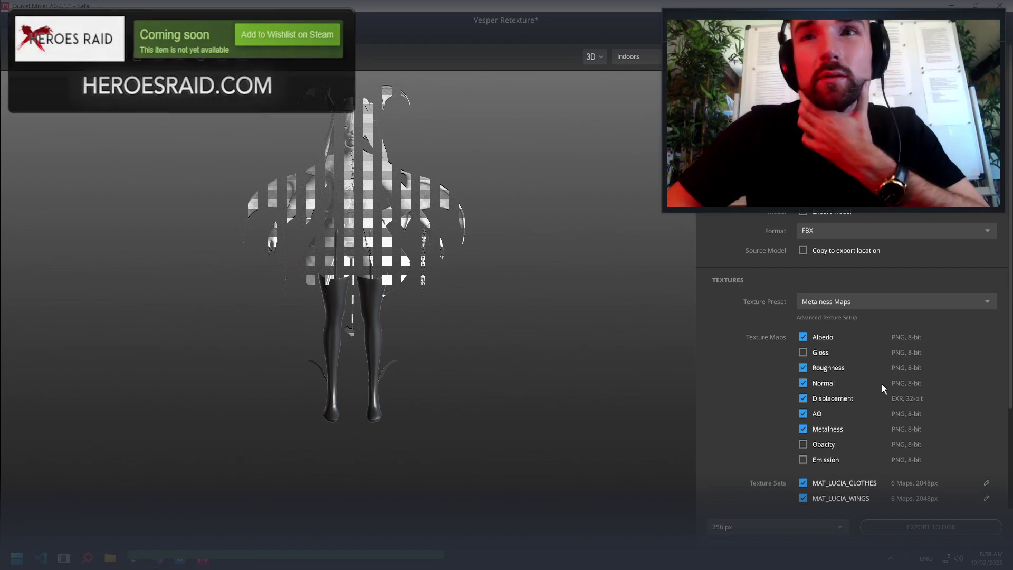
Uncheck every texture set except MAT_LUCIA_BOOTS, including the clothes, teeth and wings sets
scroll(919, 396, down, 3)
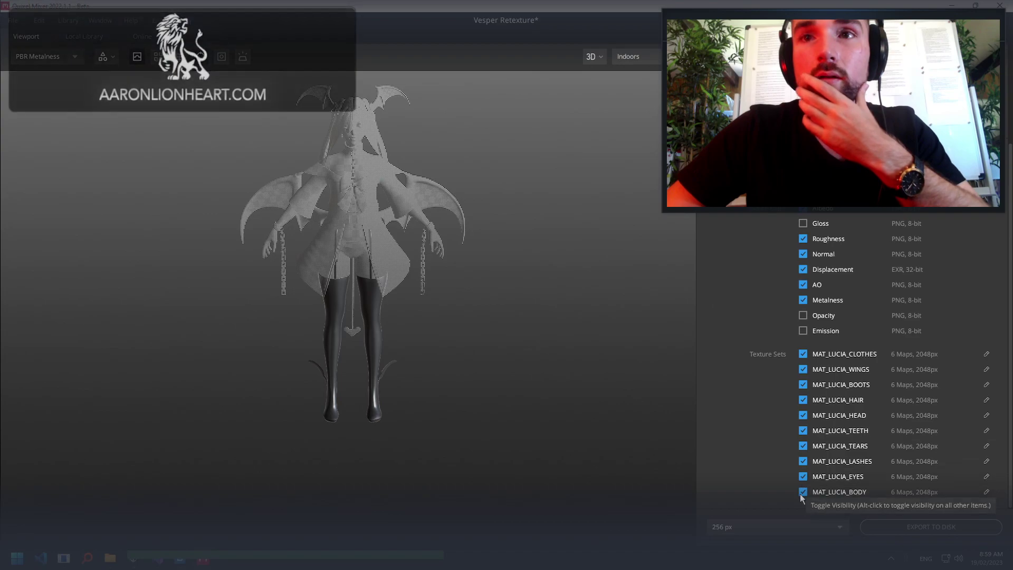
click(803, 492)
click(802, 477)
click(803, 446)
click(803, 415)
click(803, 400)
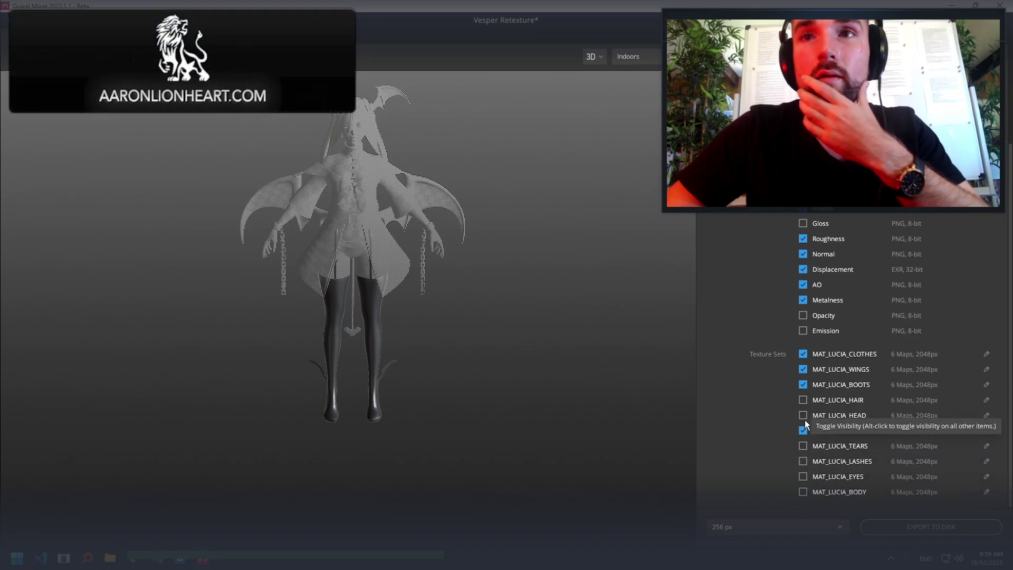
click(802, 430)
click(803, 369)
scroll(943, 340, up, 1)
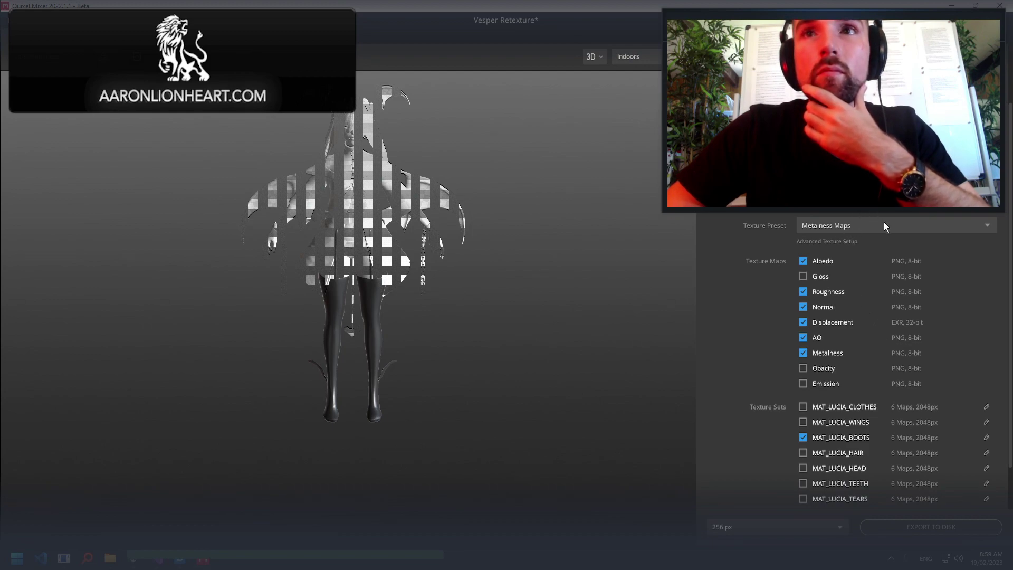
Keep the Metalness Maps preset and set the export resolution to 2048 px
click(900, 226)
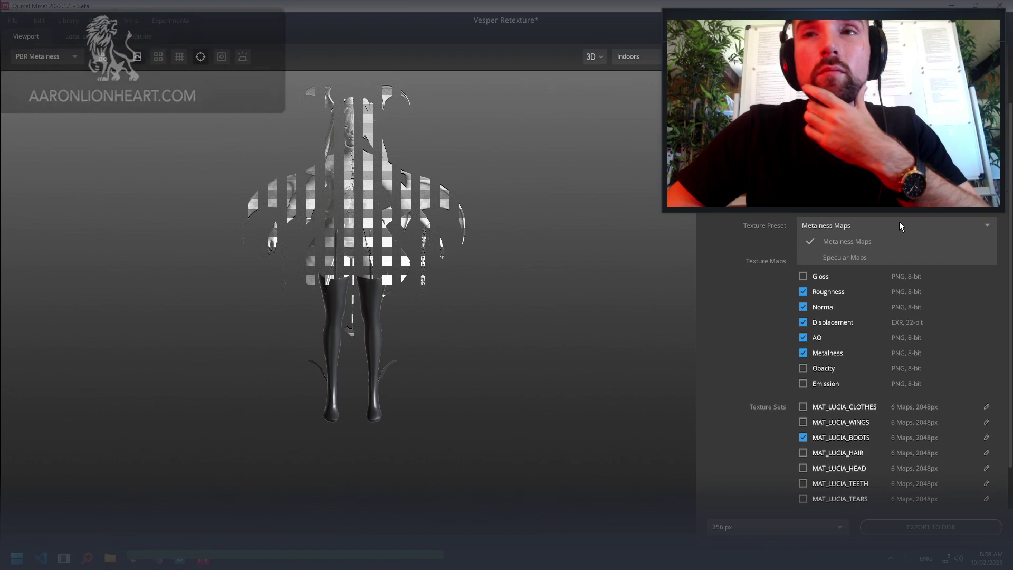
click(899, 222)
click(835, 528)
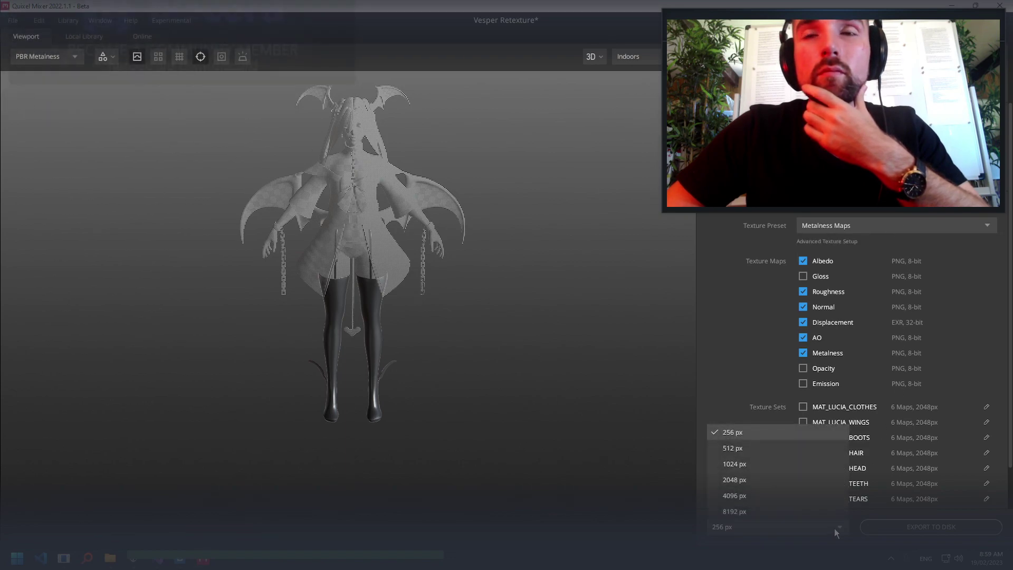
click(834, 528)
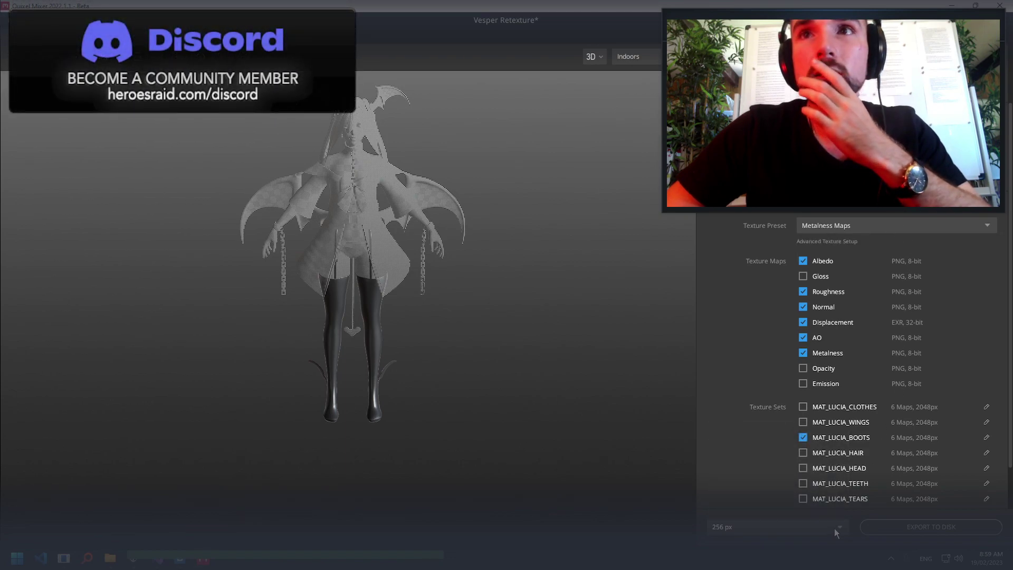
click(834, 528)
click(784, 480)
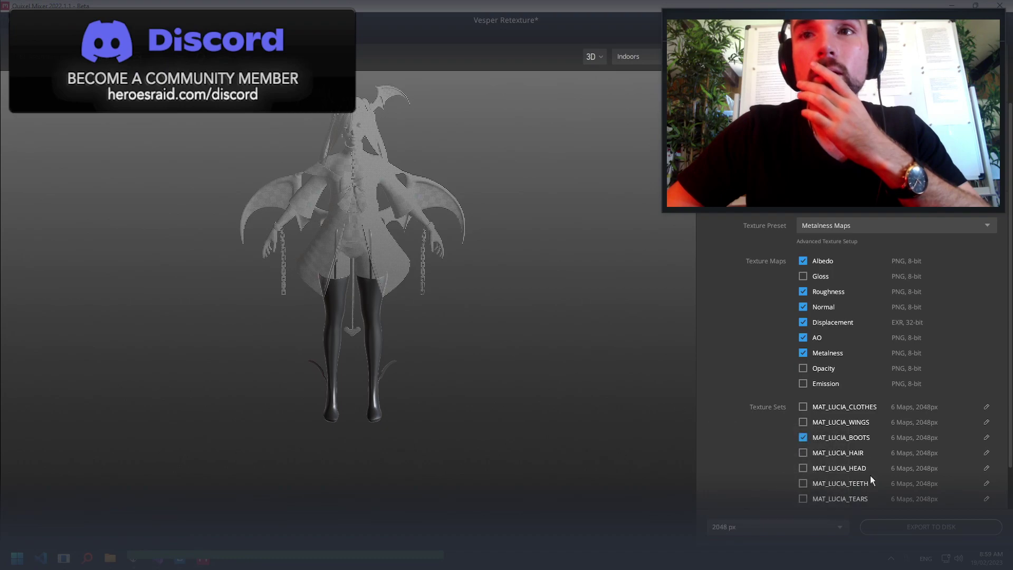
scroll(857, 435, down, 1)
scroll(857, 435, up, 3)
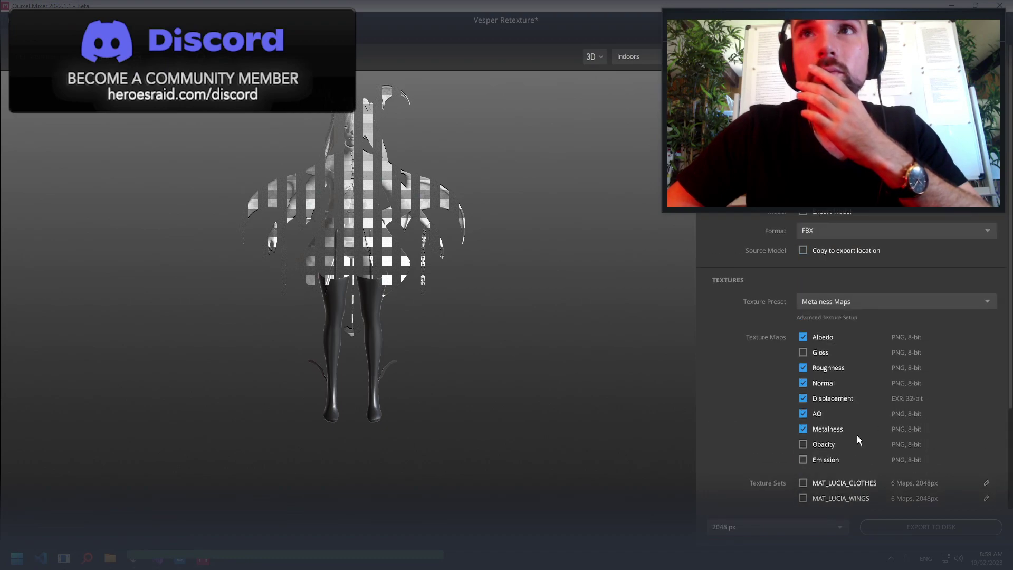
mouse_move(110, 558)
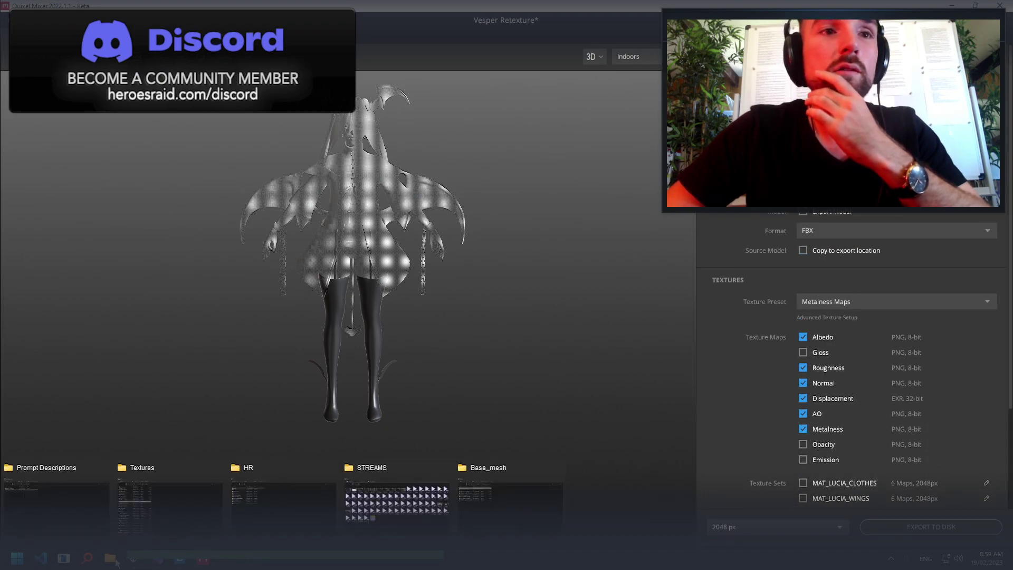
Copy the full Base_mesh folder path from its folder window
click(470, 503)
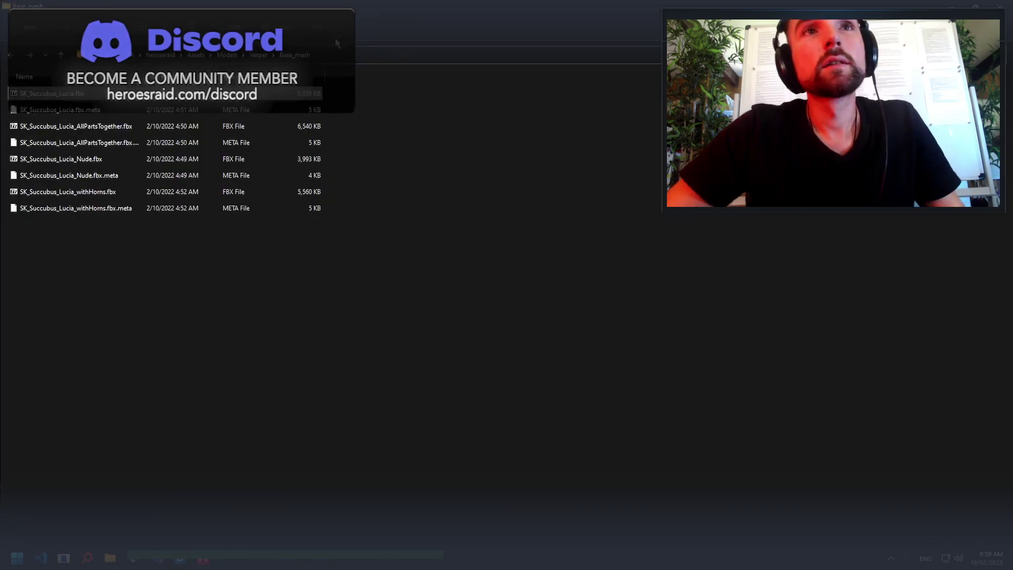
click(340, 59)
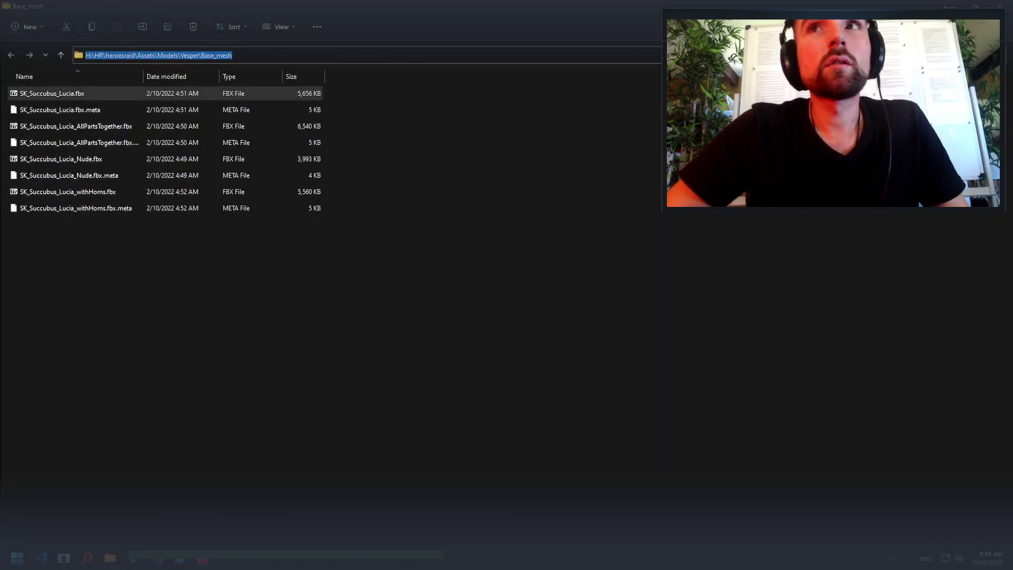
key(alt+Tab)
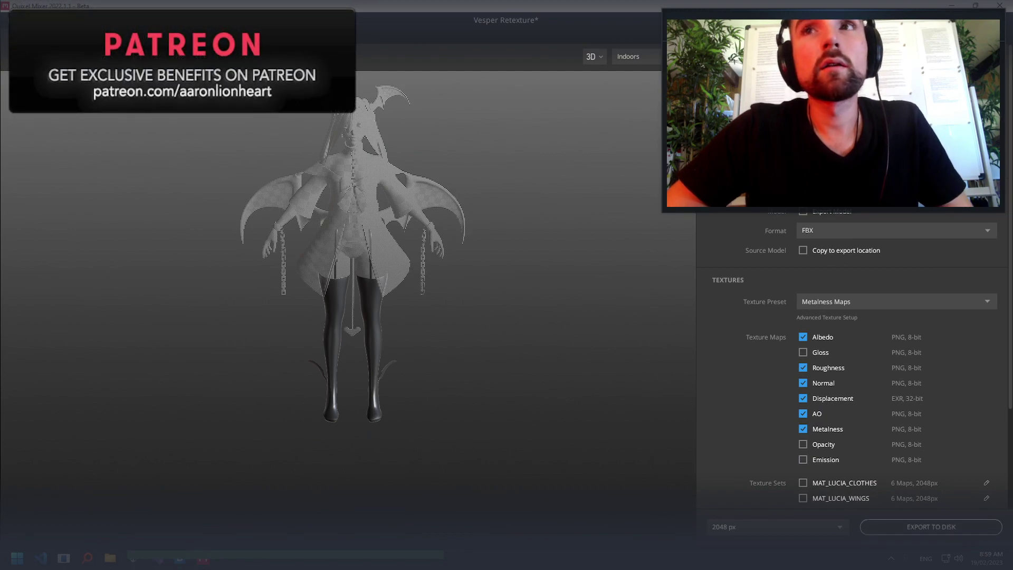
Try 1024 px, return the export resolution to 2048 px, then switch to Unity
click(829, 531)
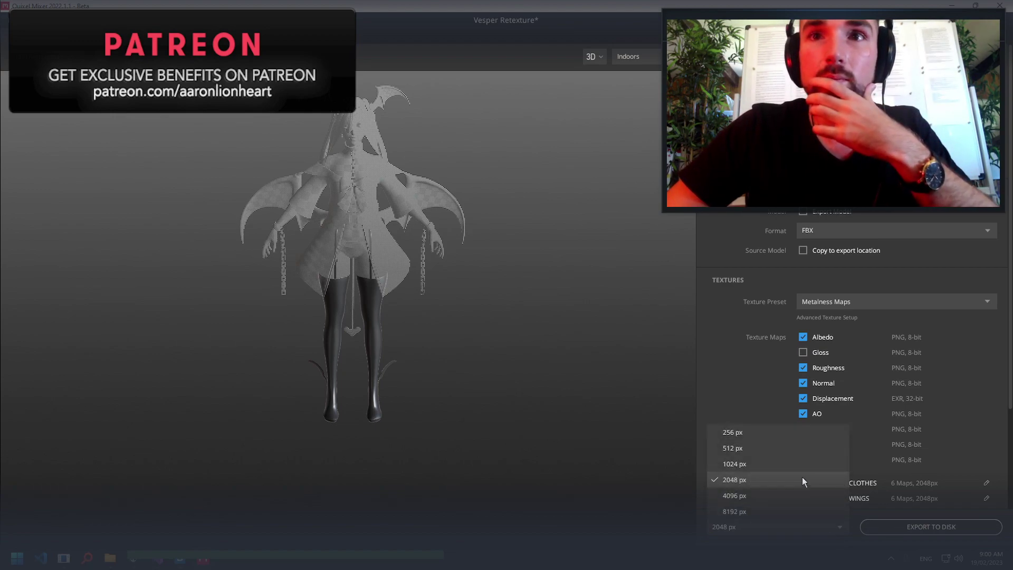
click(794, 464)
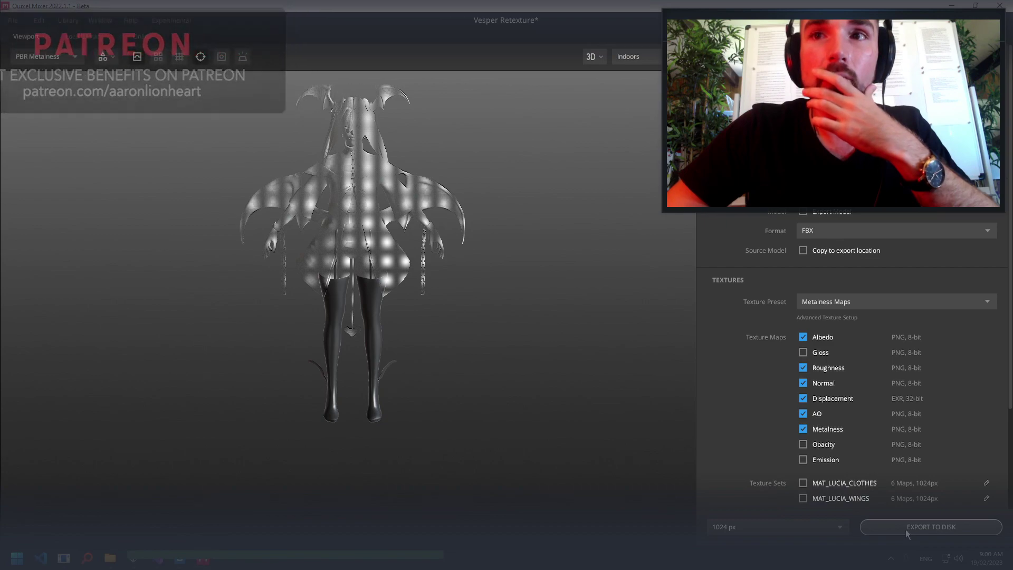
click(823, 526)
click(781, 478)
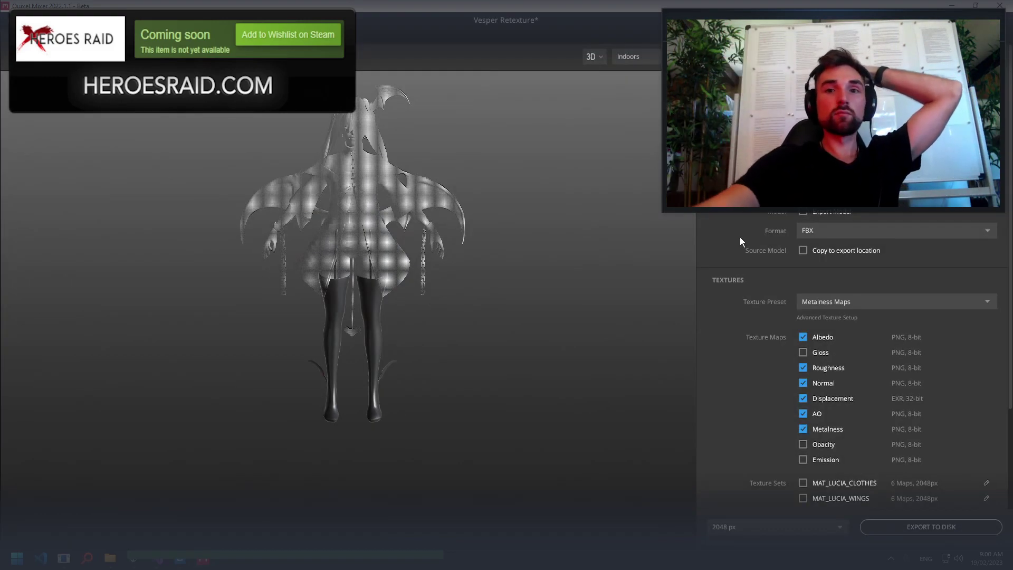
click(157, 558)
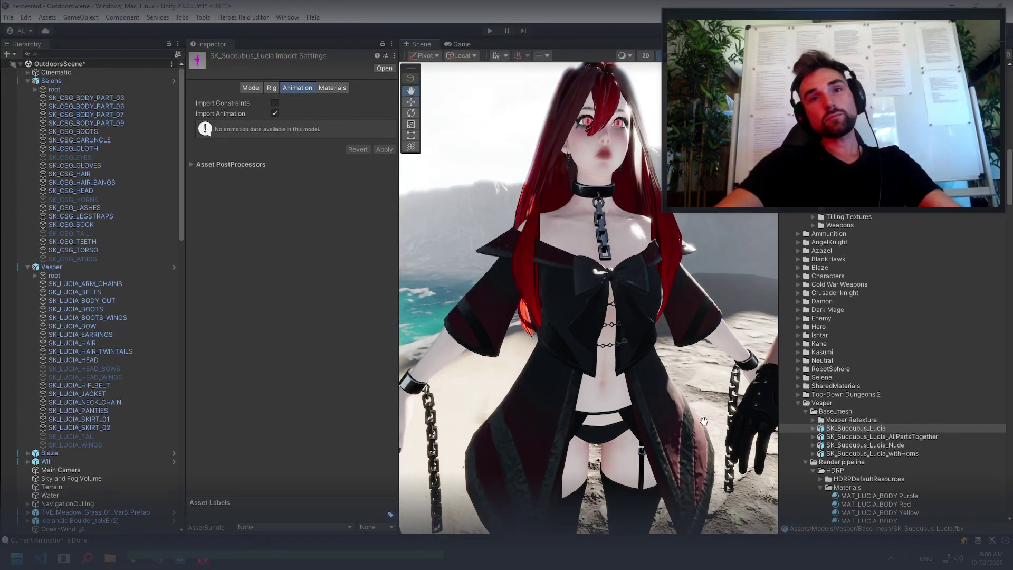
Select SK_LUCIA_BOOTS, expand its material and show the exported textures in Vesper Retexture
mouse_move(697, 372)
middle_down()
mouse_move(720, 434)
mouse_move(561, 419)
middle_up()
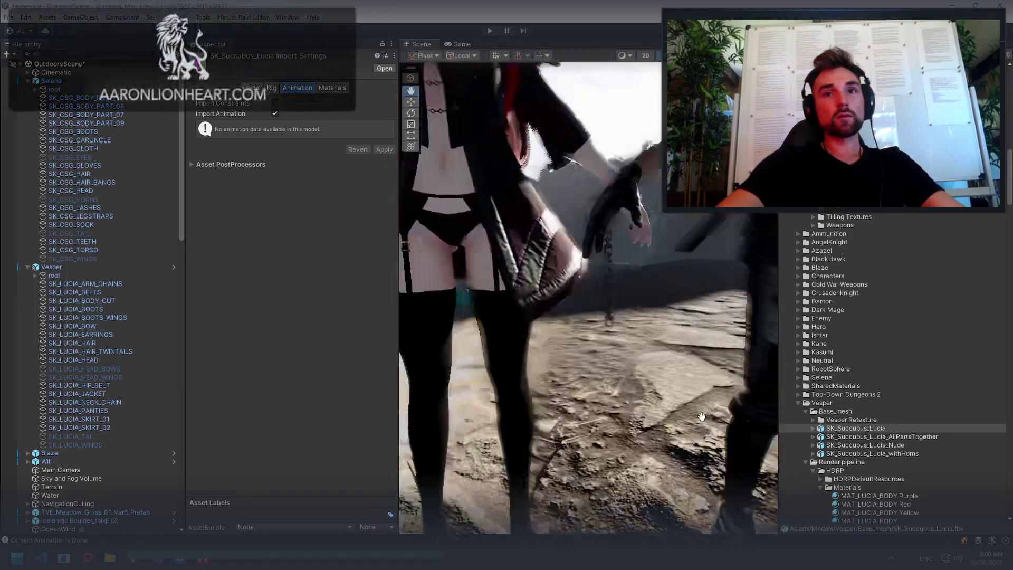
click(565, 350)
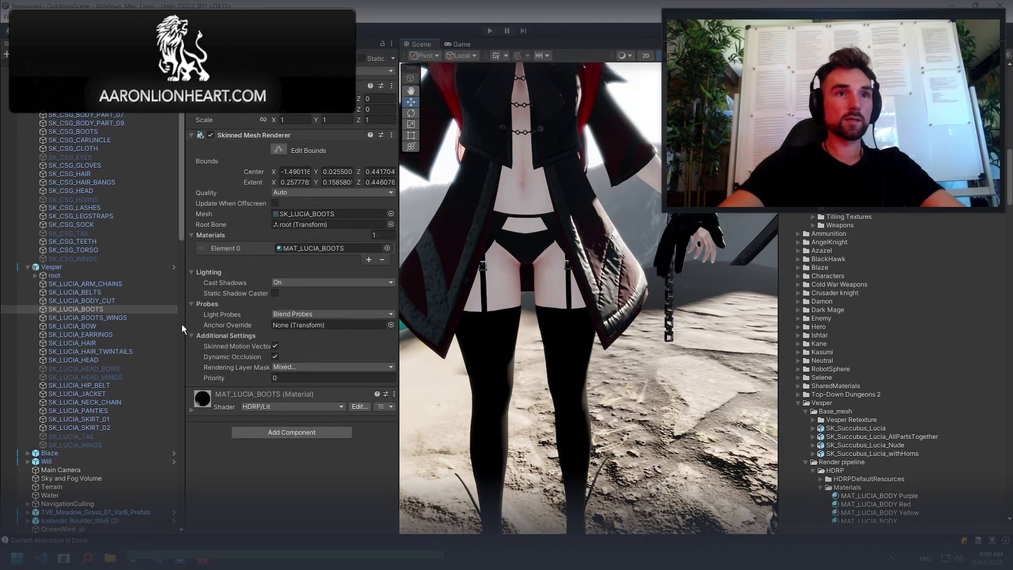
click(269, 389)
scroll(274, 393, down, 3)
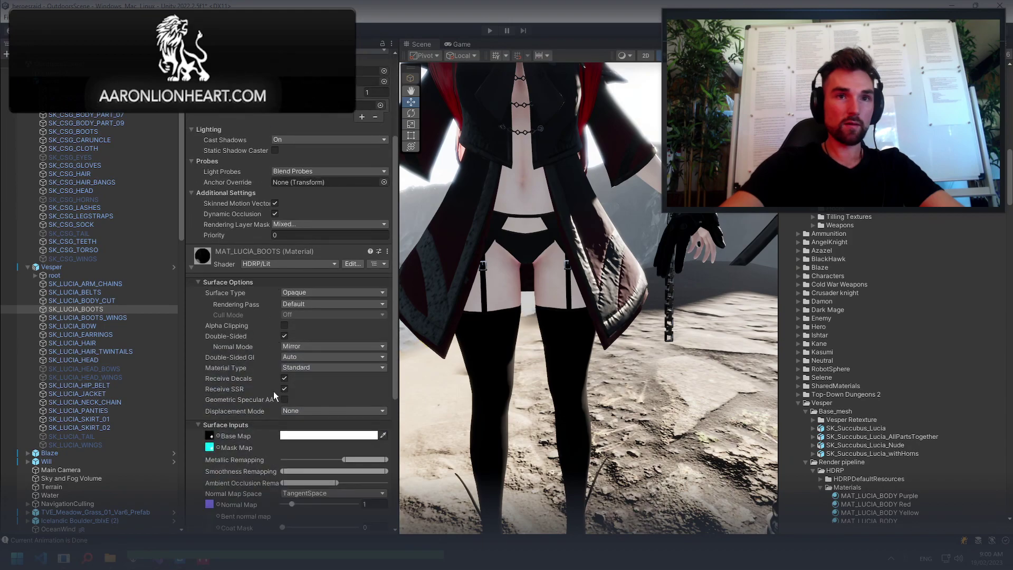
scroll(274, 391, down, 2)
scroll(897, 399, down, 5)
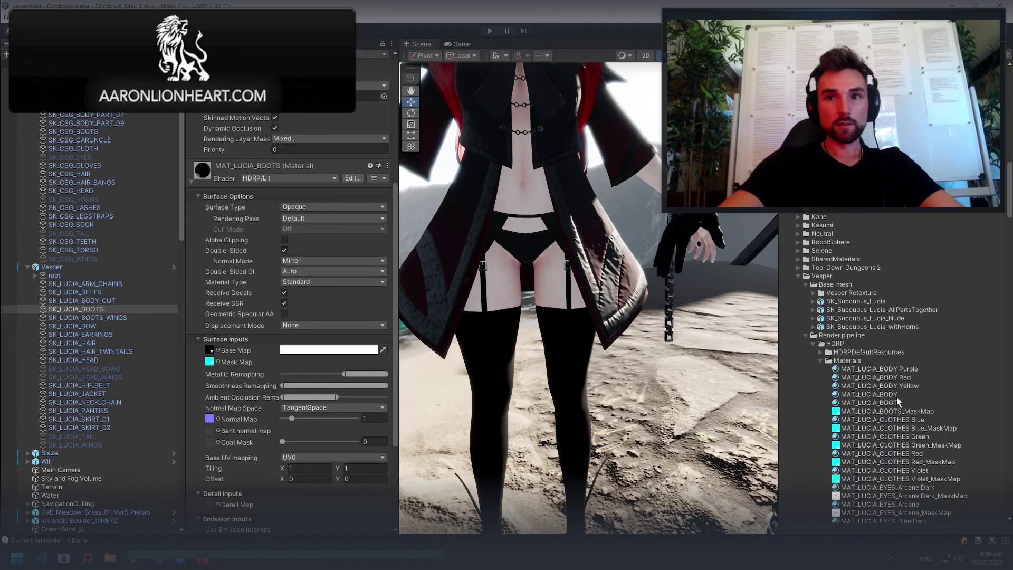
click(812, 291)
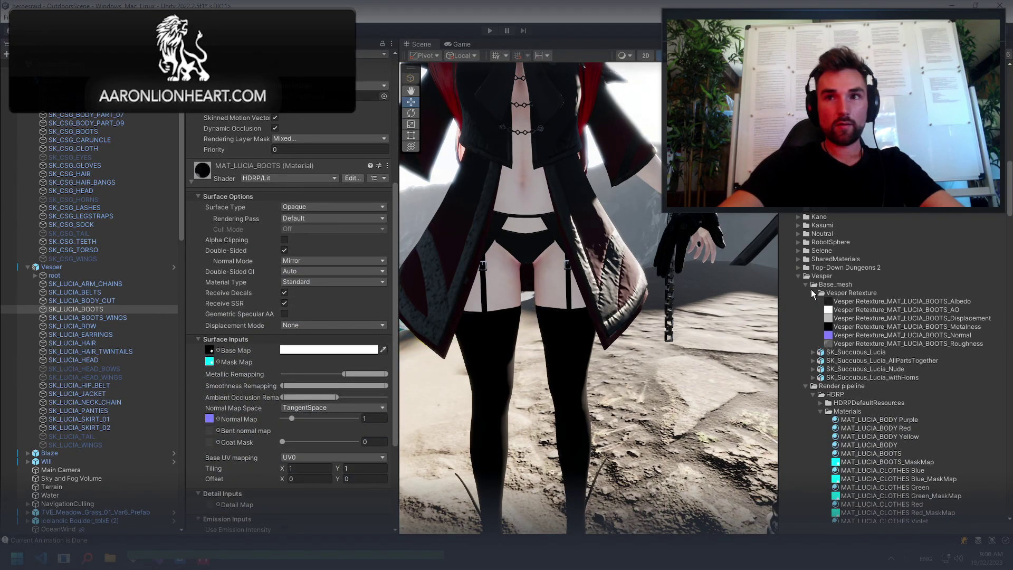
Try a boots texture as mask map and widen Metallic and AO remapping to full
drag(876, 301, 204, 357)
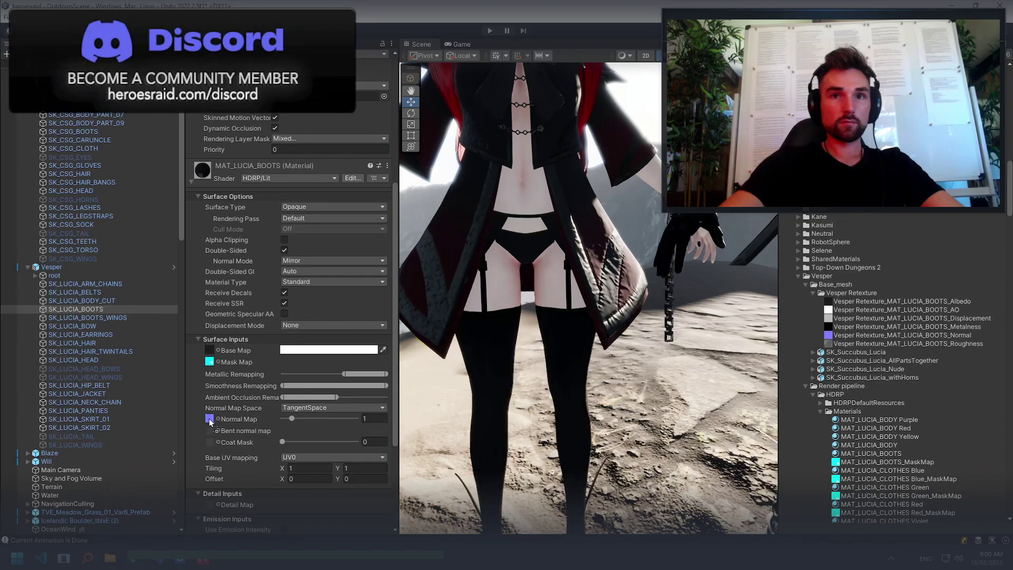
drag(345, 374, 259, 406)
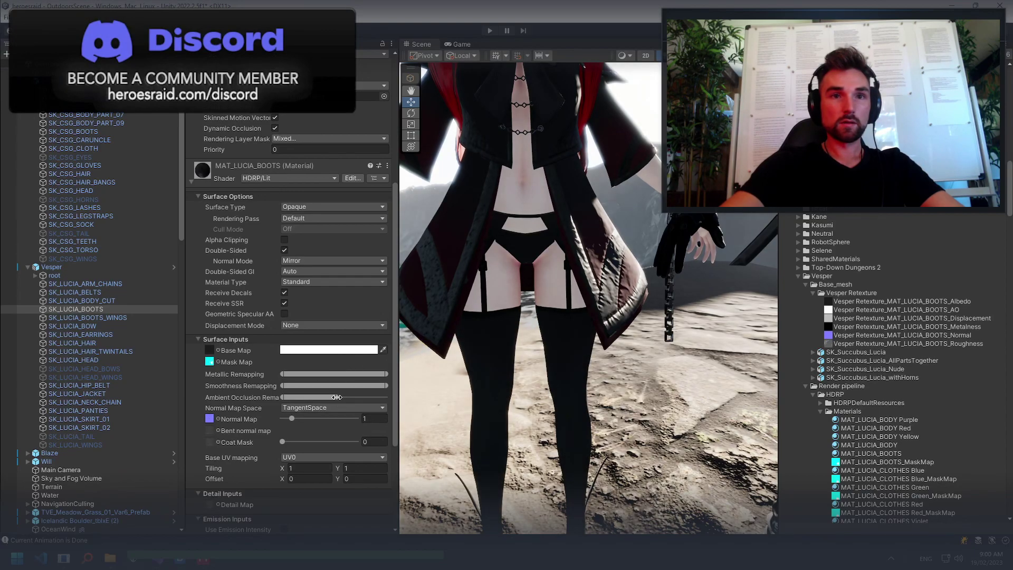
mouse_move(336, 396)
mouse_down()
mouse_move(521, 401)
mouse_move(607, 418)
mouse_move(580, 411)
mouse_up()
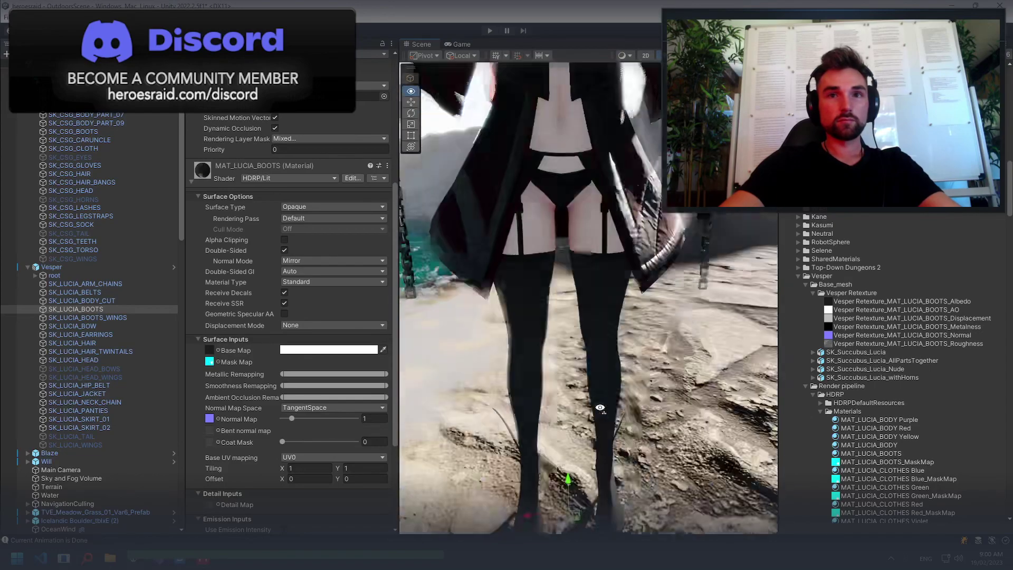
scroll(581, 410, down, 5)
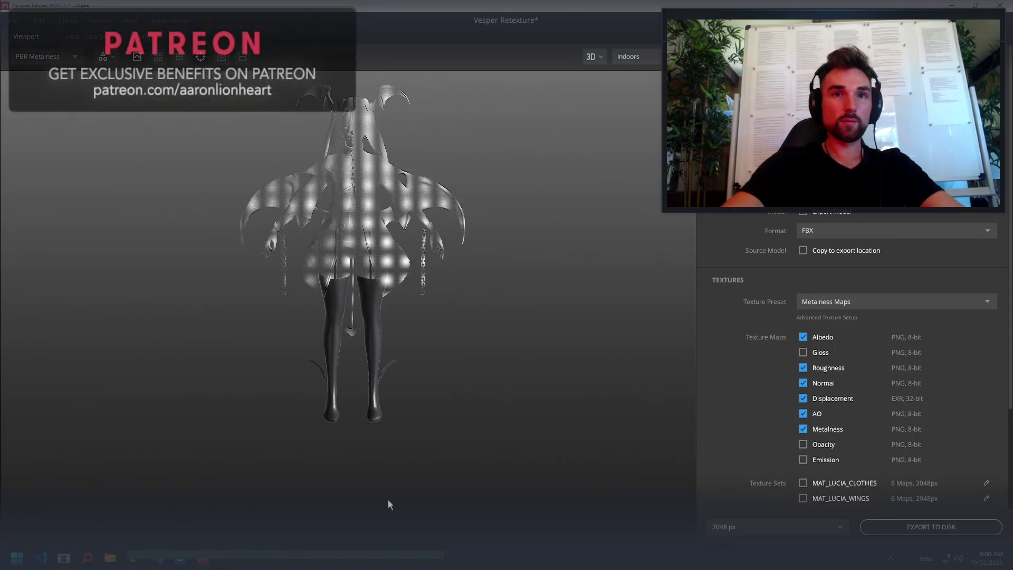
Leave the preset unchanged and uncheck body, eyes, lashes, wings and other sets, keeping the boots
scroll(826, 422, down, 2)
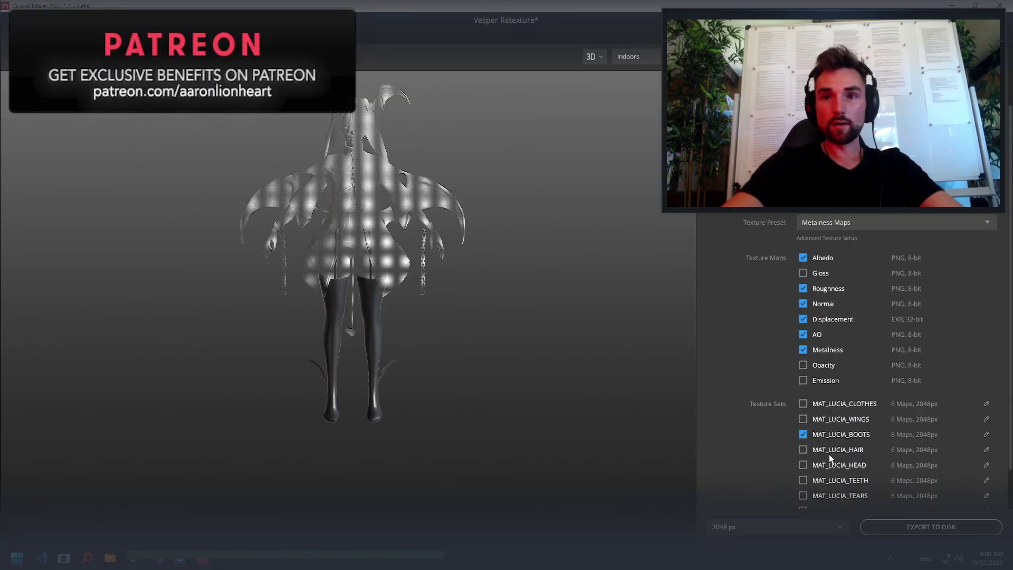
click(894, 223)
click(894, 224)
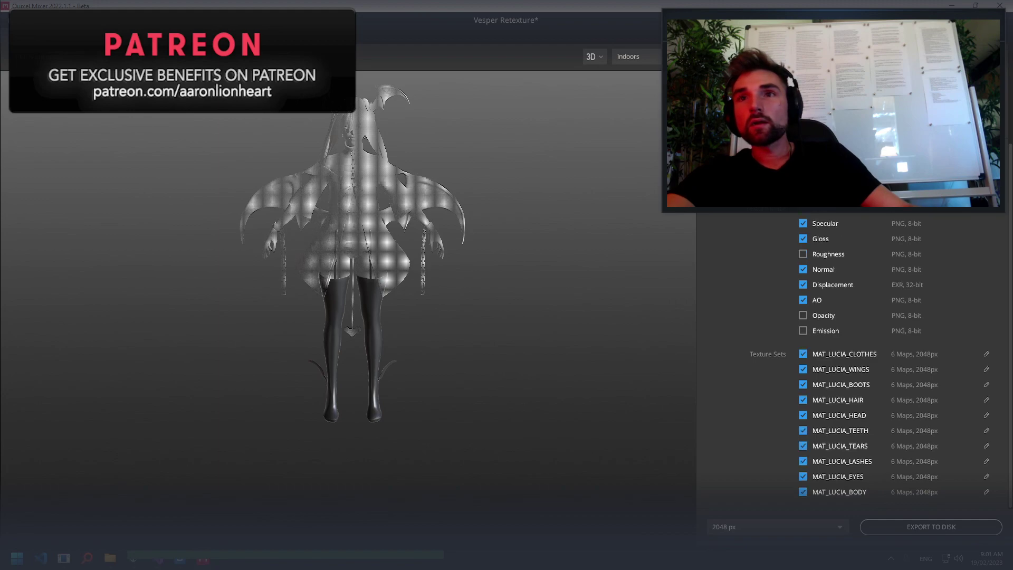
click(804, 492)
click(803, 461)
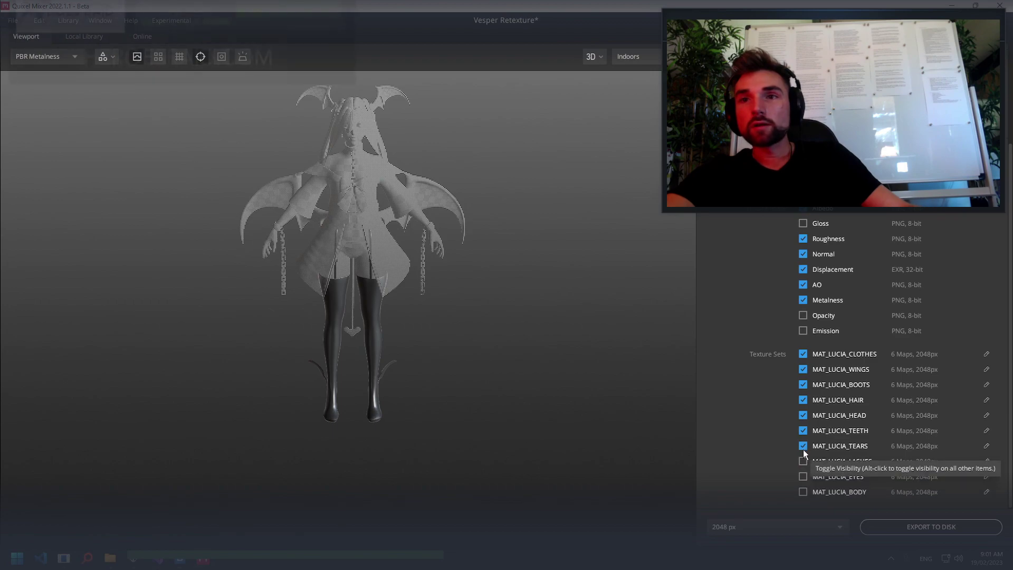
click(804, 446)
click(803, 431)
click(804, 400)
click(803, 370)
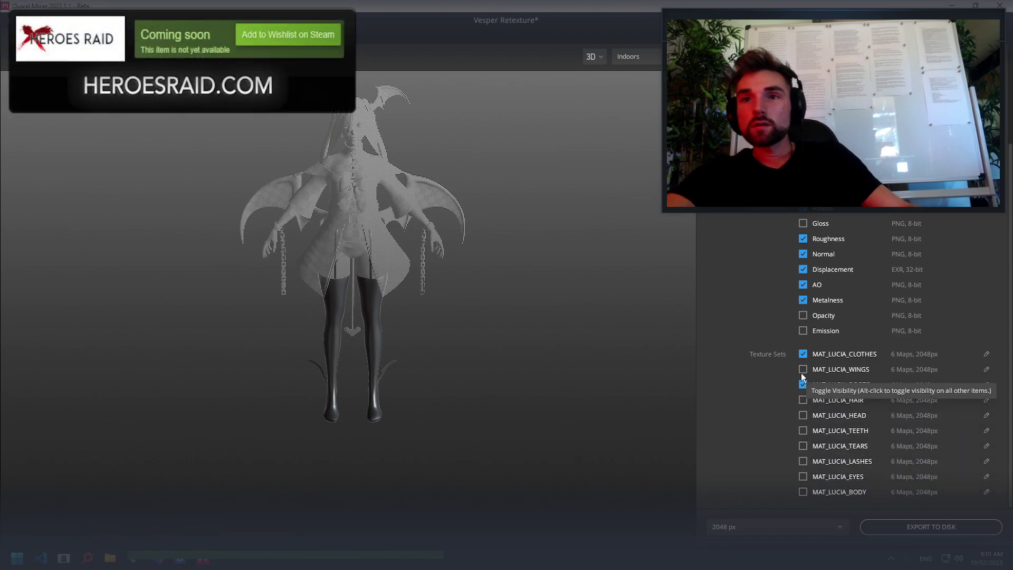
In Advanced Export Config Texture Maps, add a new export map named Mask
click(986, 384)
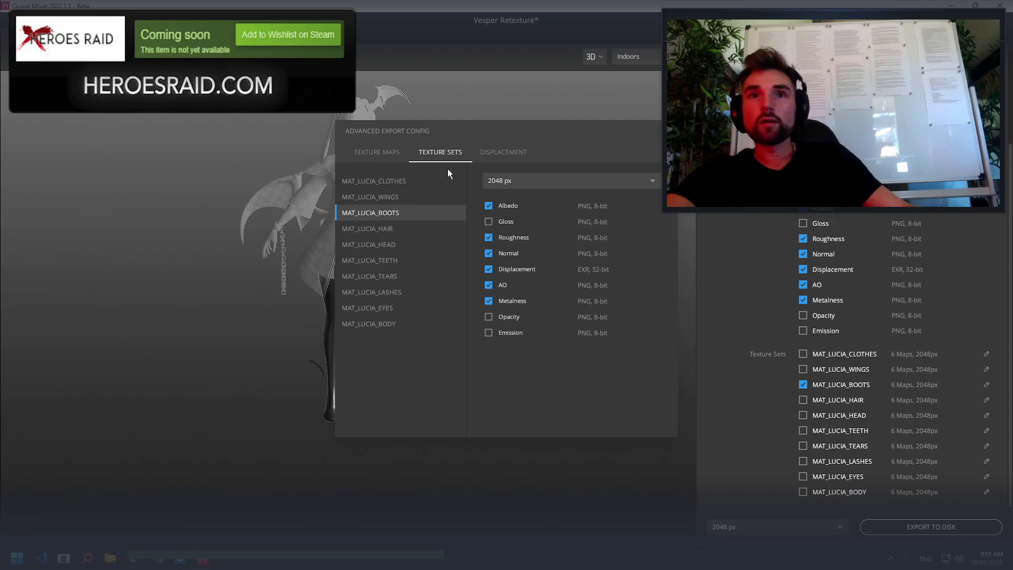
click(379, 152)
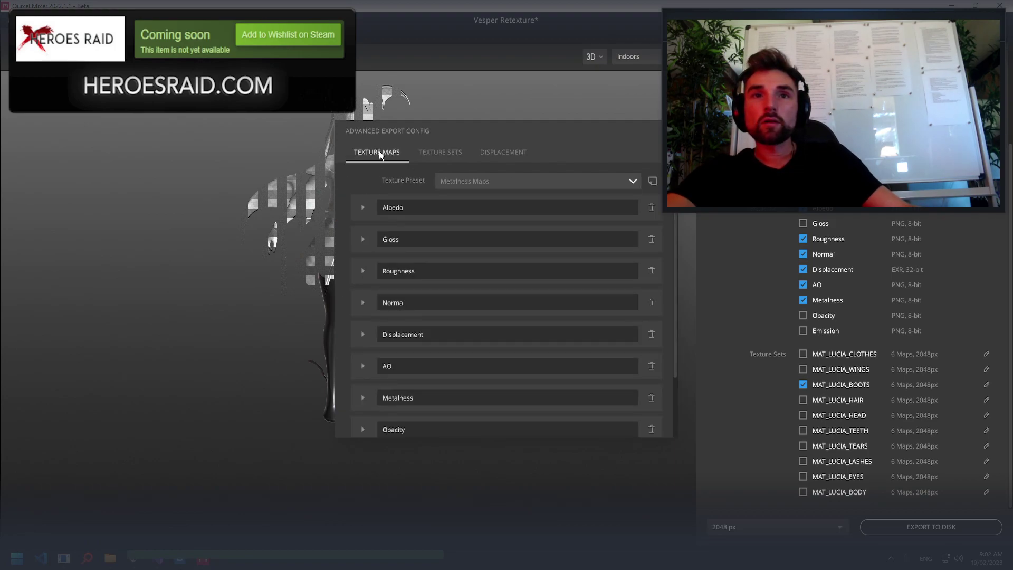
scroll(571, 248, down, 3)
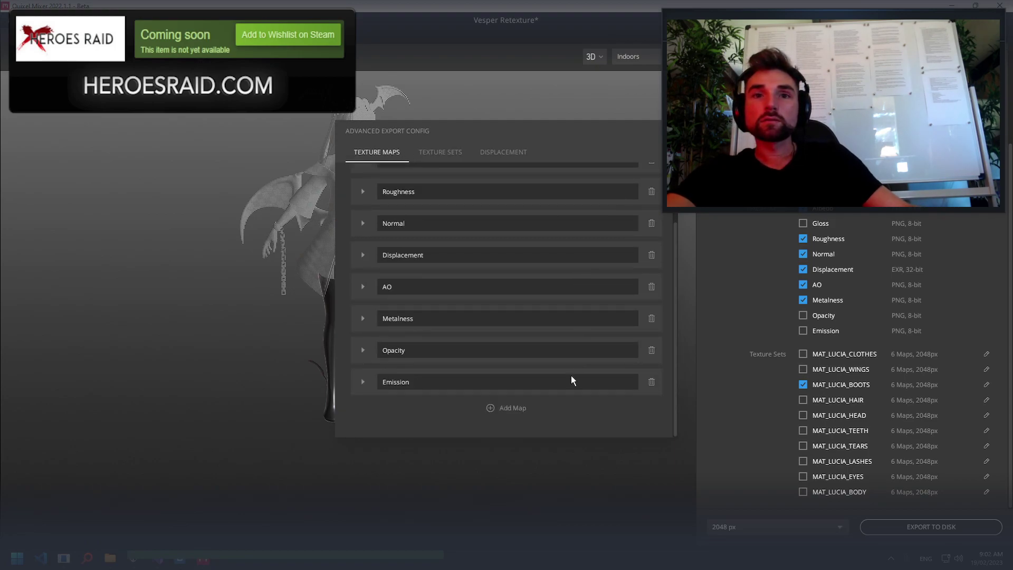
click(496, 406)
scroll(496, 406, down, 2)
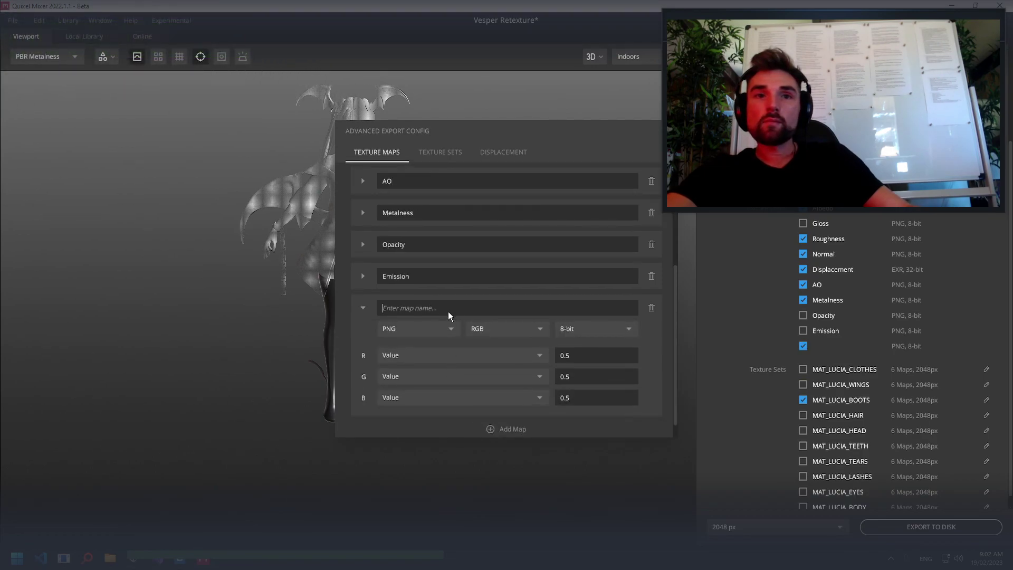
click(452, 308)
text(Mask)
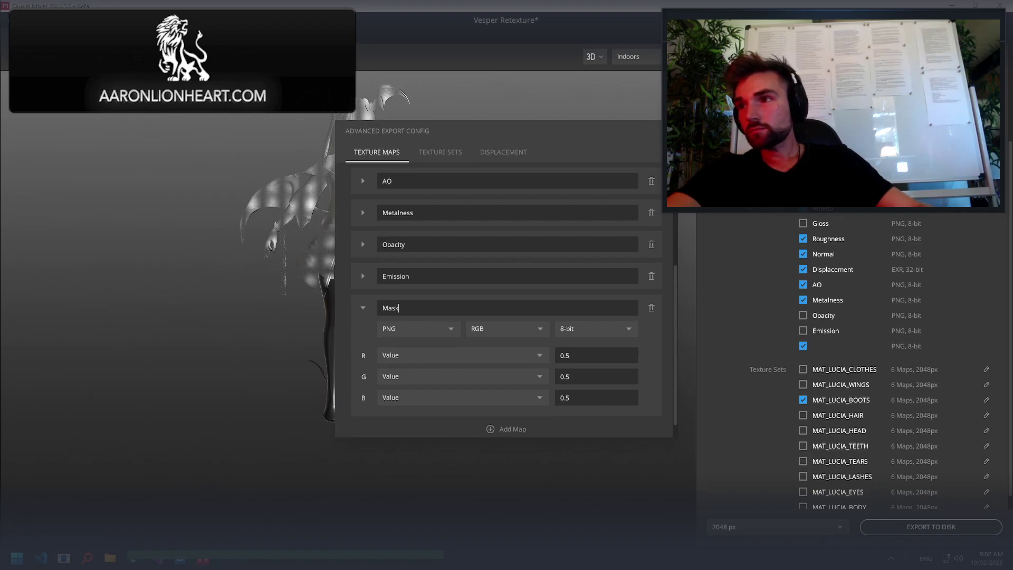
Set the Mask channels to R=Metalness, G=Ambient Occlusion and B=Roughness
click(445, 356)
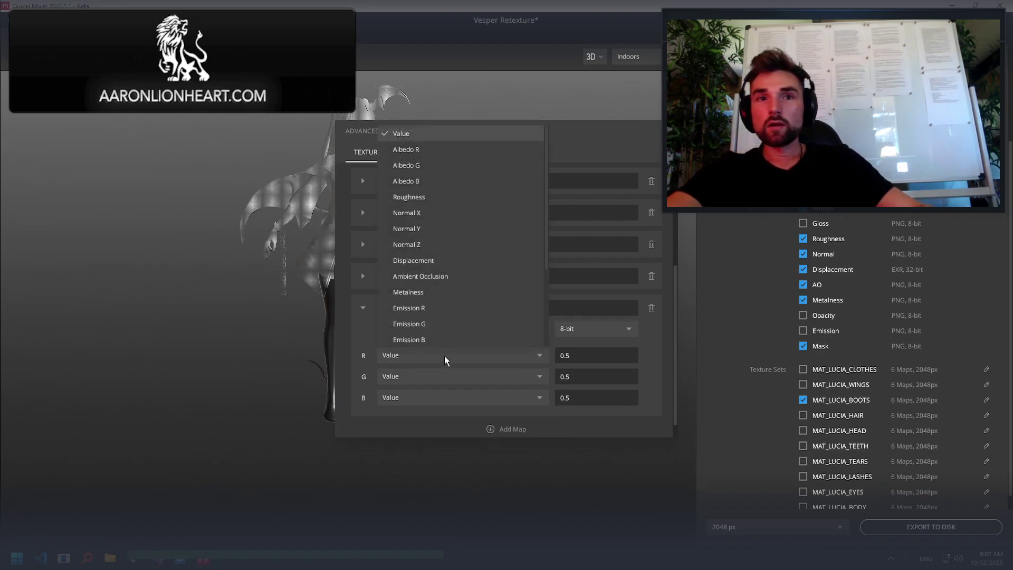
click(443, 358)
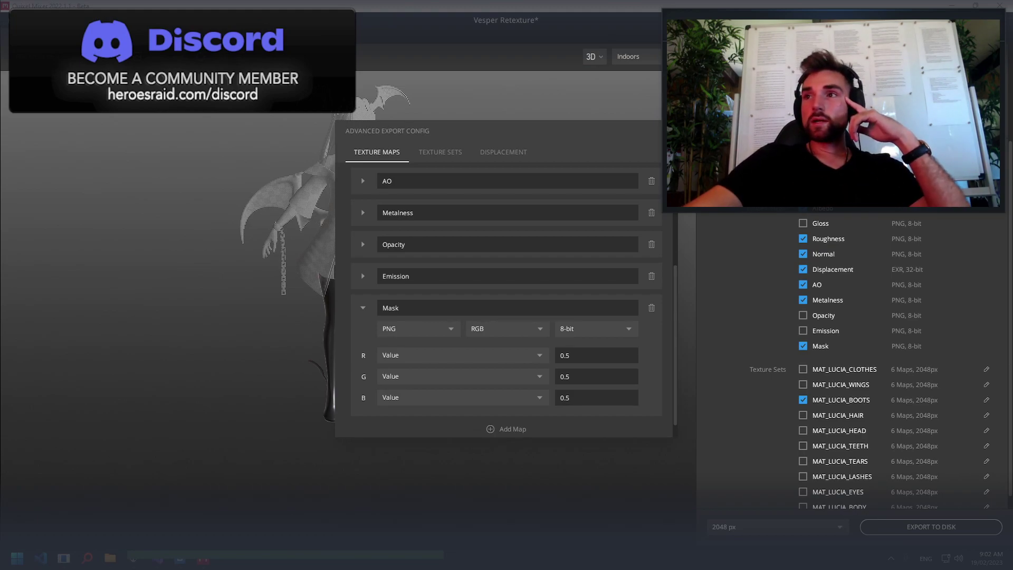
click(414, 355)
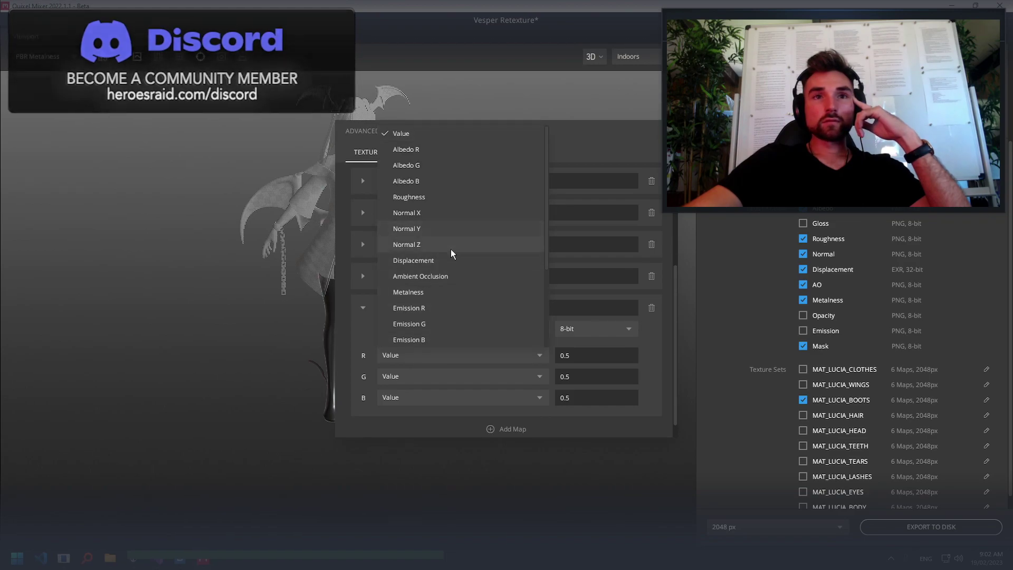
click(436, 292)
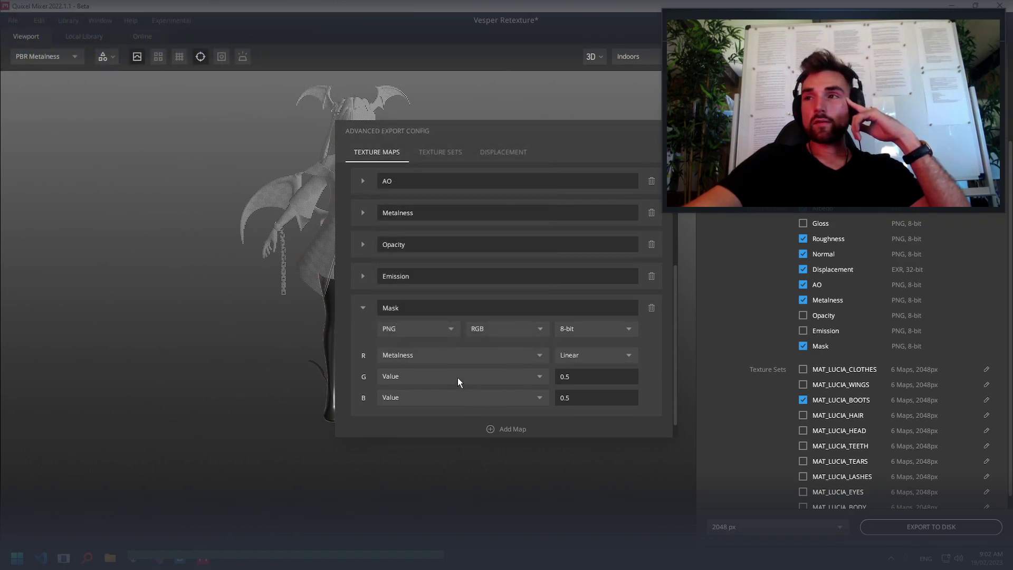
click(458, 378)
click(448, 296)
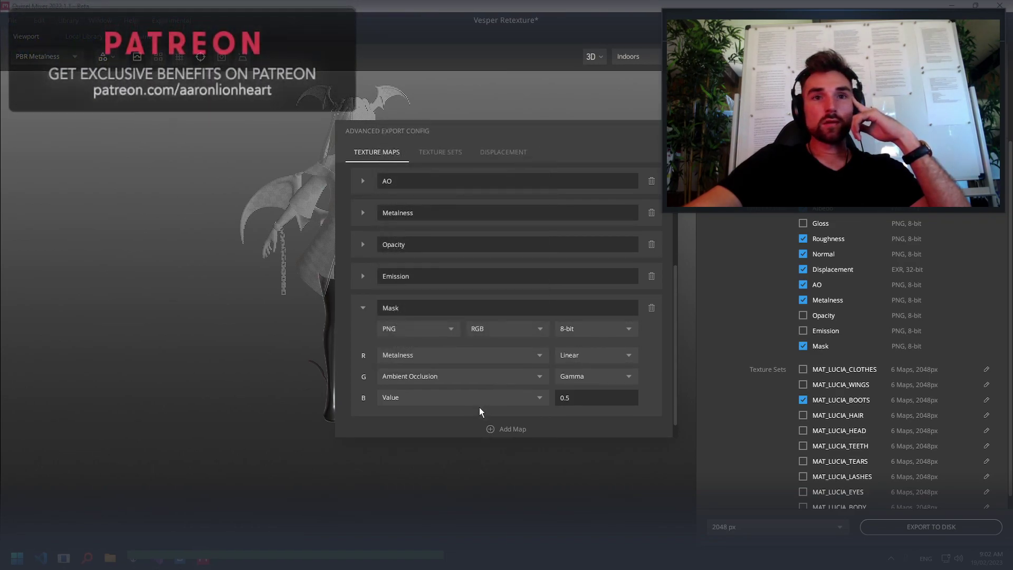
click(473, 402)
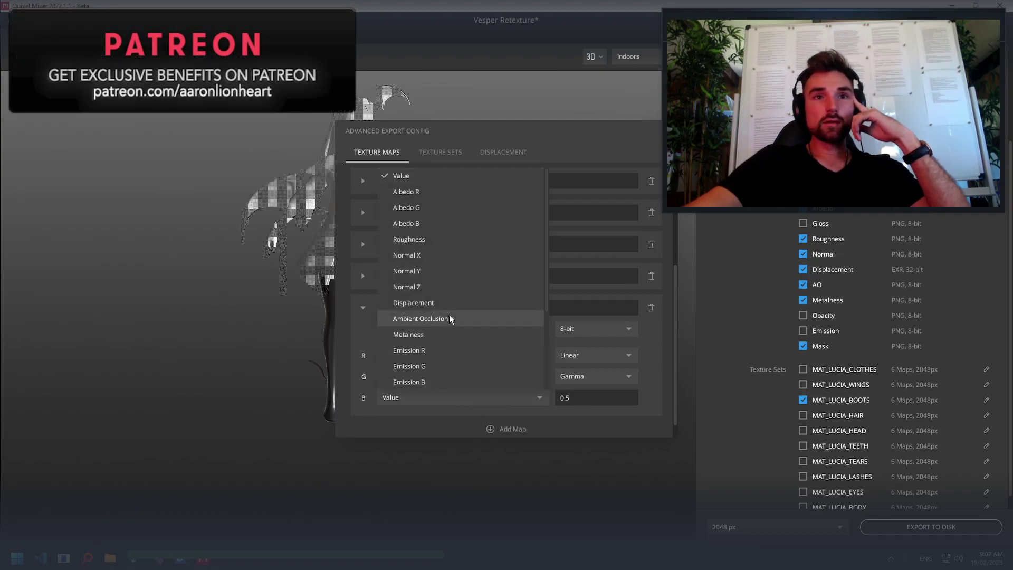
scroll(457, 340, up, 3)
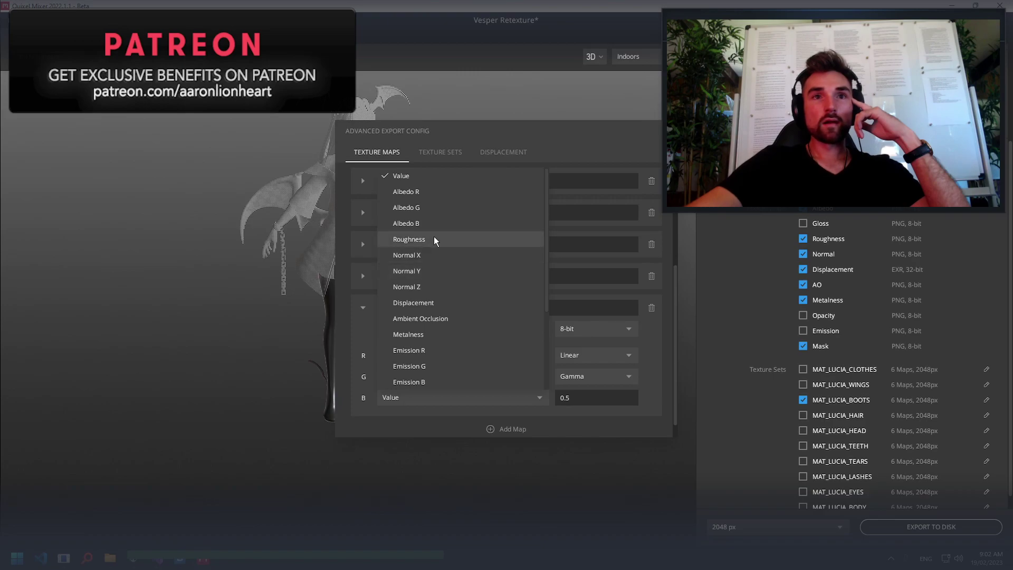
scroll(436, 241, down, 3)
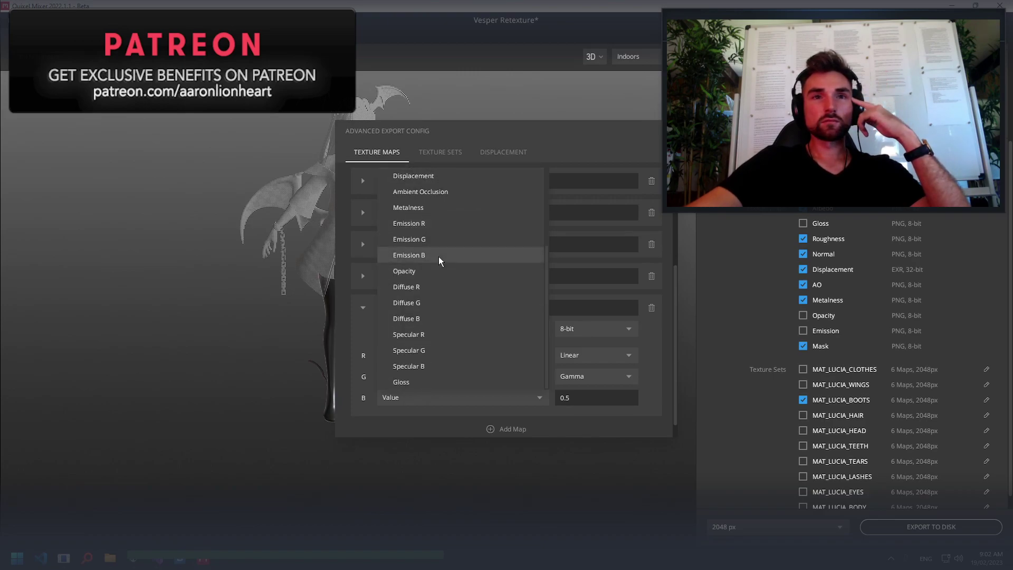
scroll(439, 257, up, 3)
click(430, 240)
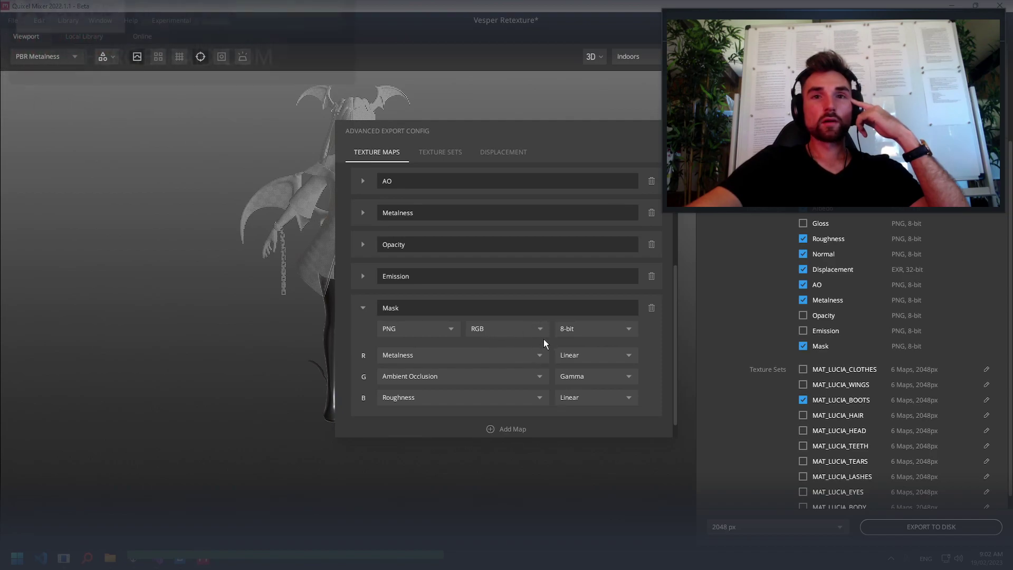
Keep the Mask map at 8-bit, collapse its details and close the advanced settings
click(566, 328)
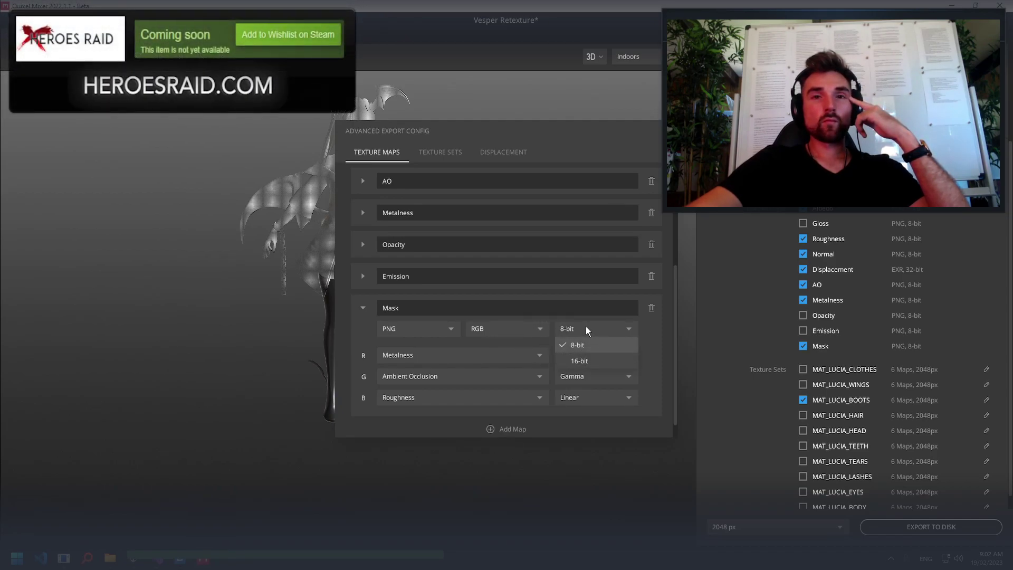
click(586, 327)
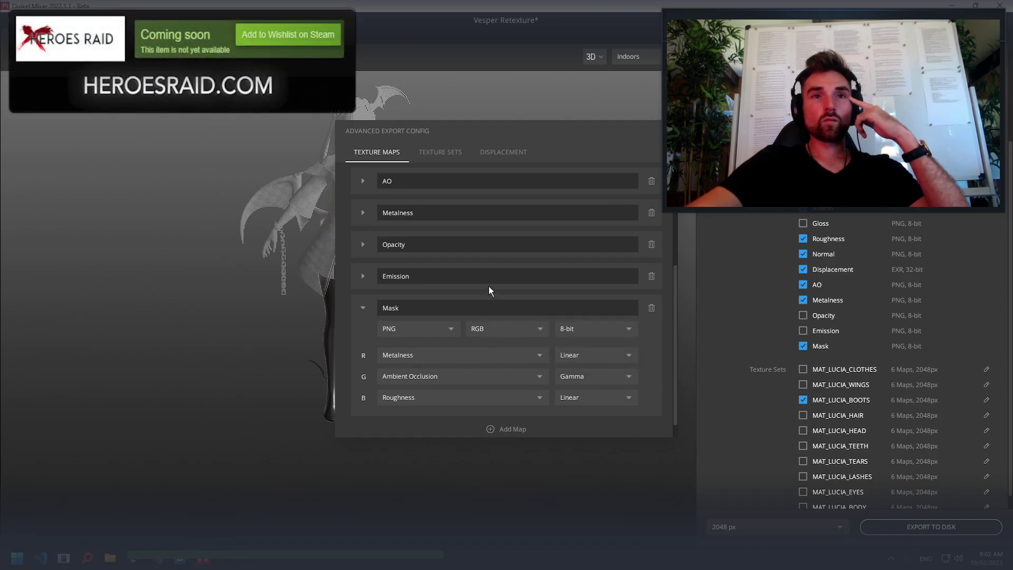
click(361, 308)
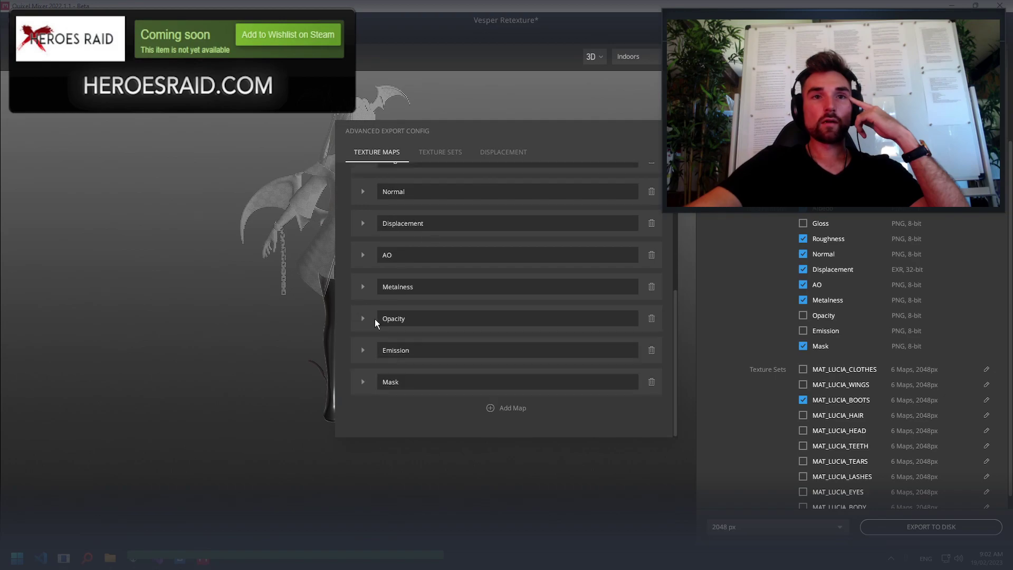
click(457, 154)
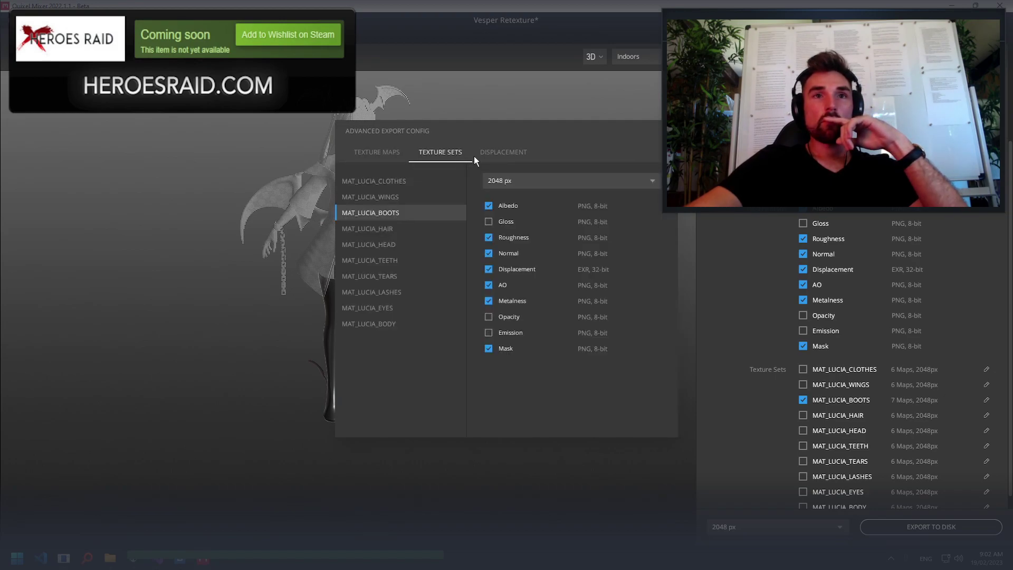
click(661, 137)
Drop Roughness, Displacement, AO and Metalness, exporting only Albedo, Normal and Mask to disk
scroll(923, 312, down, 1)
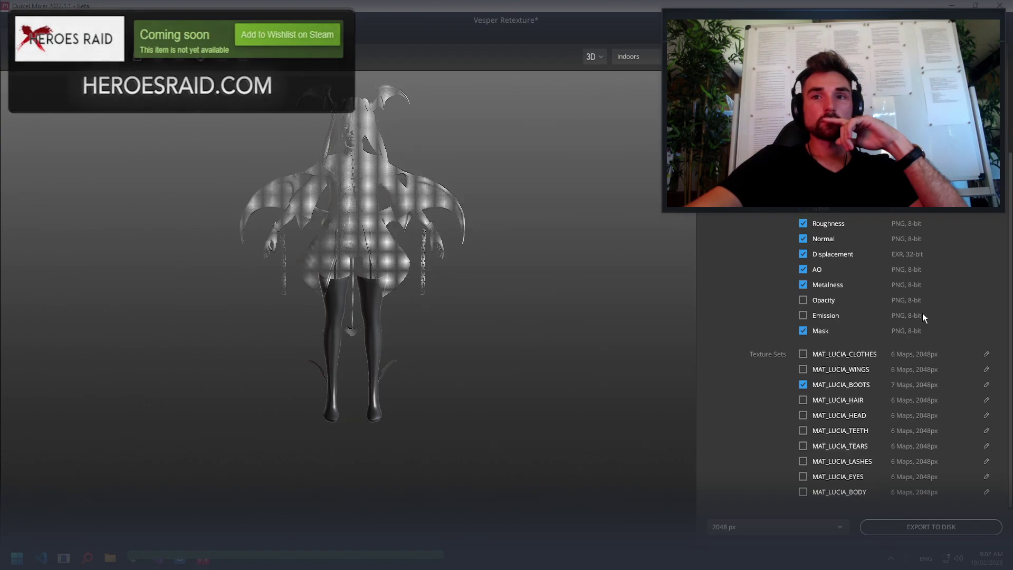
scroll(914, 315, up, 2)
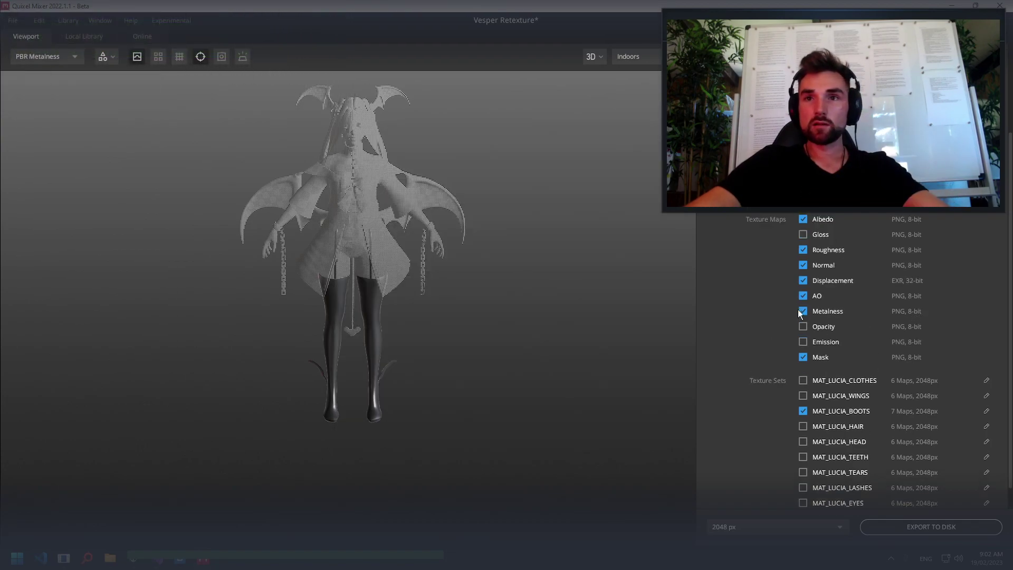
click(803, 296)
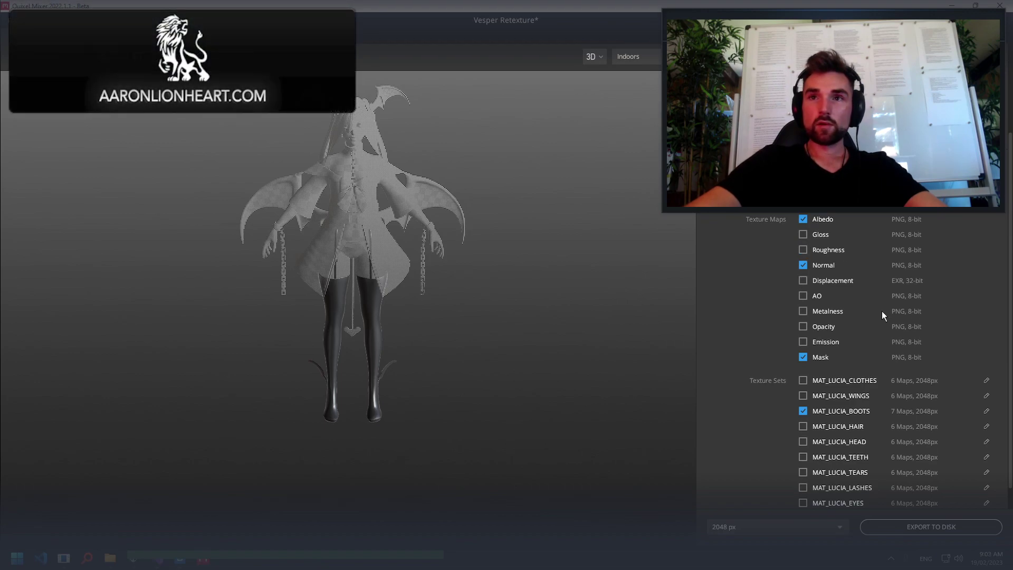
click(937, 528)
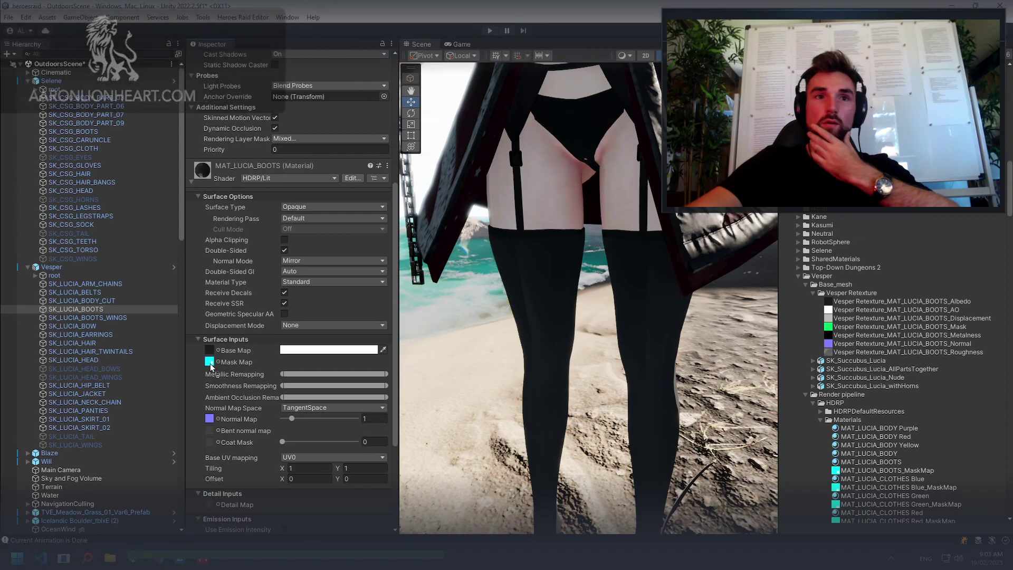
alt+drag(548, 328, 590, 400)
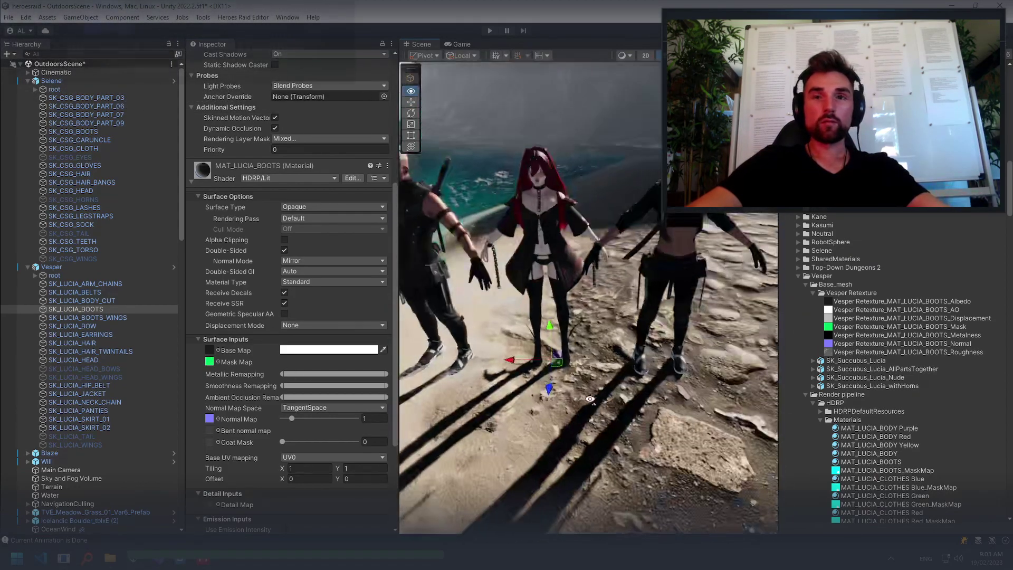
scroll(607, 370, up, 3)
scroll(656, 340, up, 3)
scroll(656, 322, up, 2)
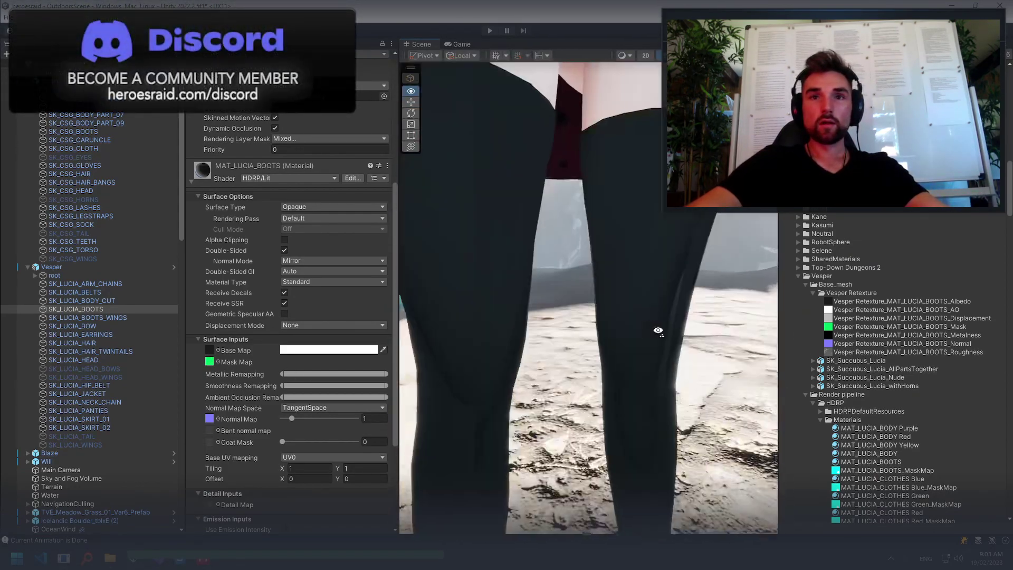
double_click(32, 310)
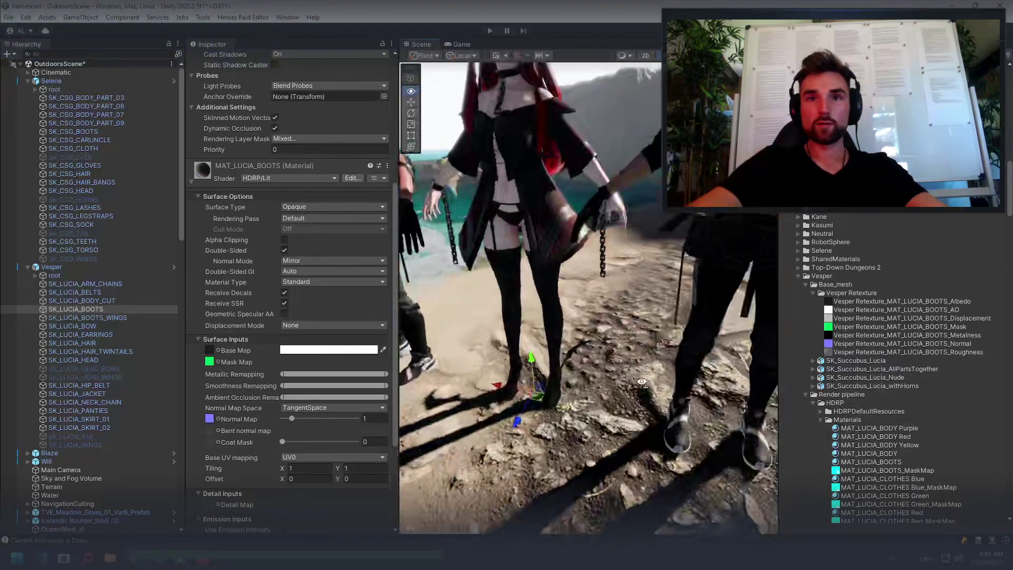
right_drag(728, 352, 697, 278)
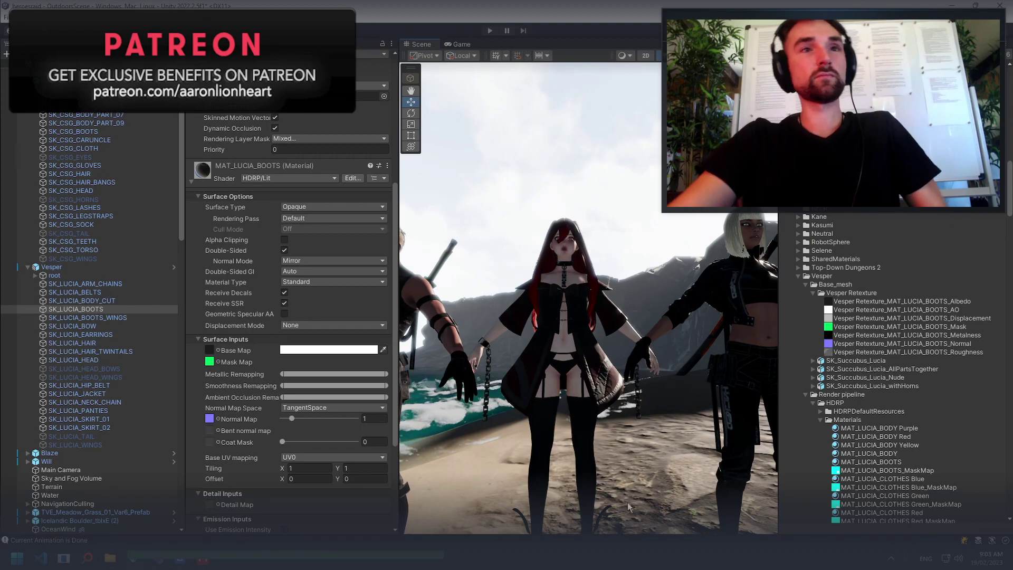
Export MAT_LUCIA_CLOTHES instead of MAT_LUCIA_BOOTS, close the export settings, and select the coat's set
click(210, 561)
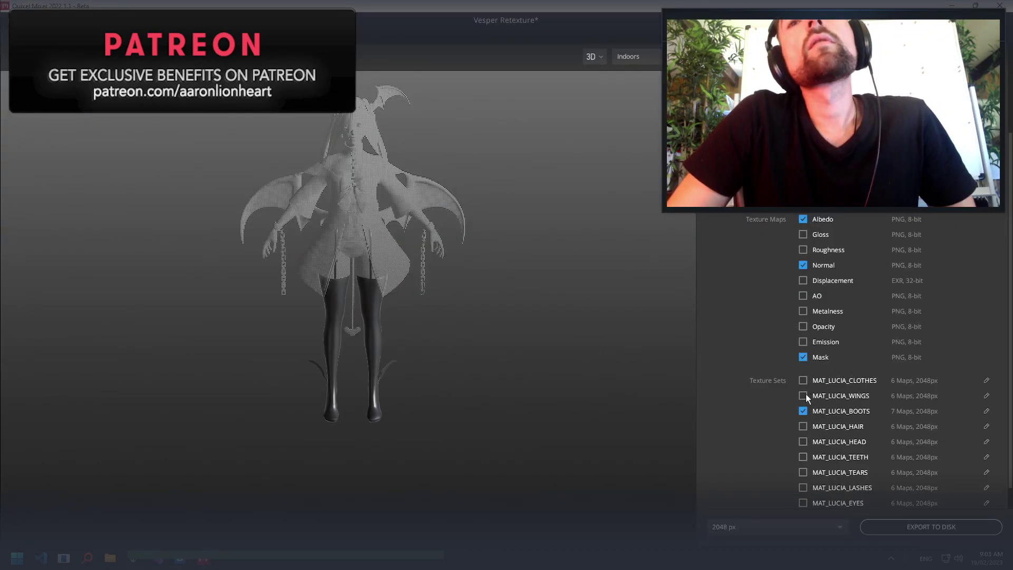
click(804, 412)
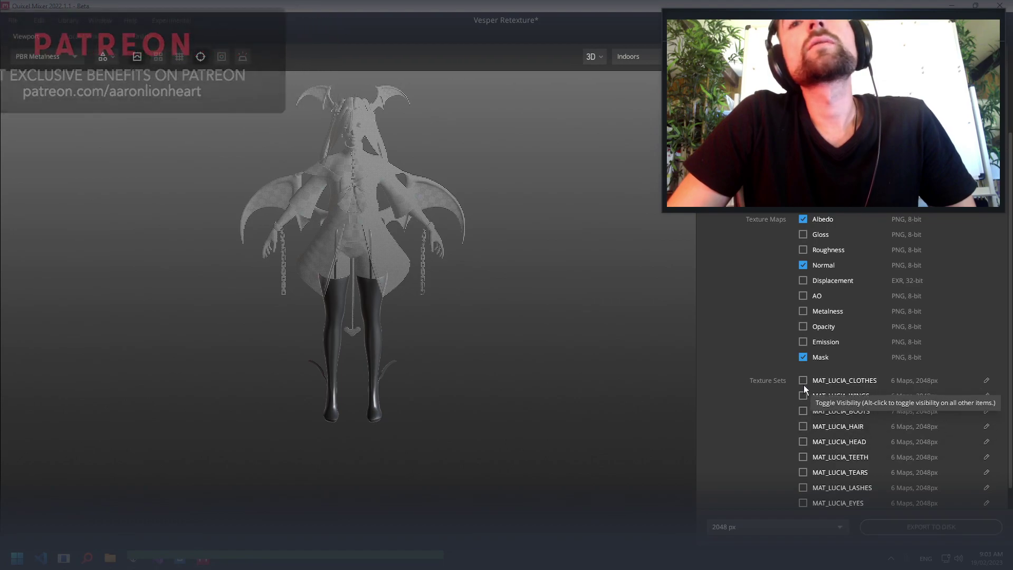
click(804, 381)
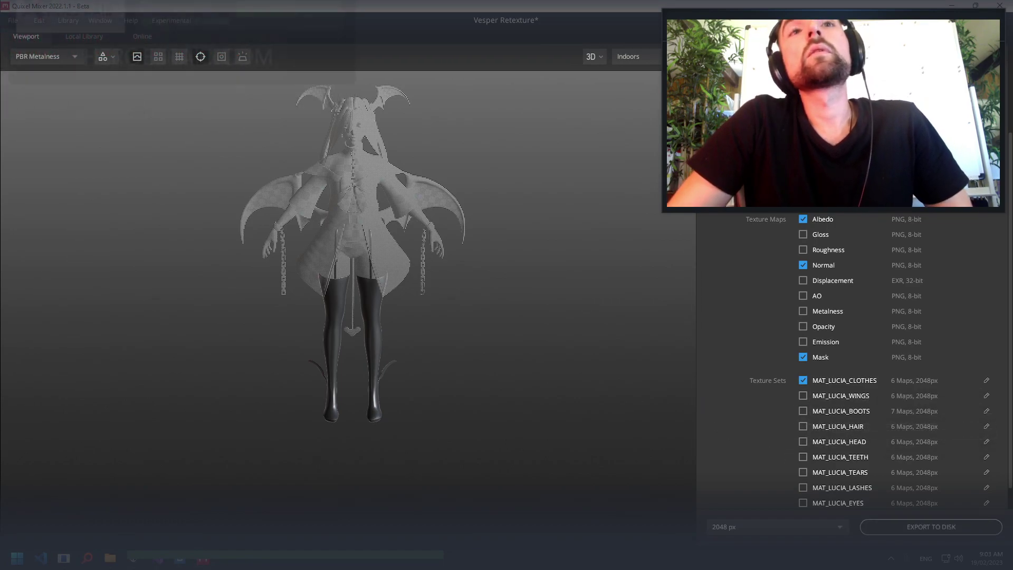
key(Escape)
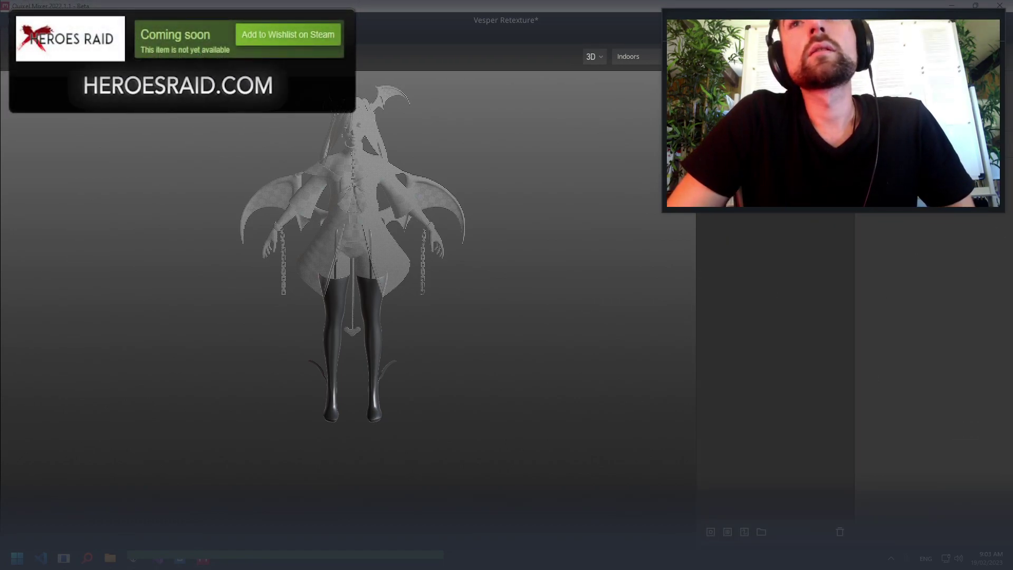
right_click(771, 212)
click(804, 216)
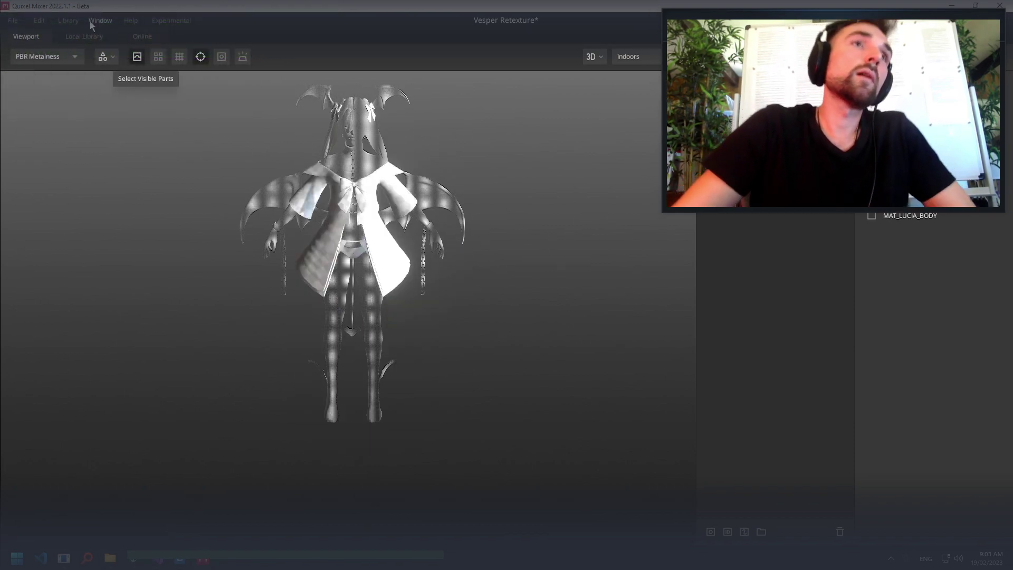
Filter the Local Library to Fabric and load Fabric Plain onto the coat layer
click(91, 35)
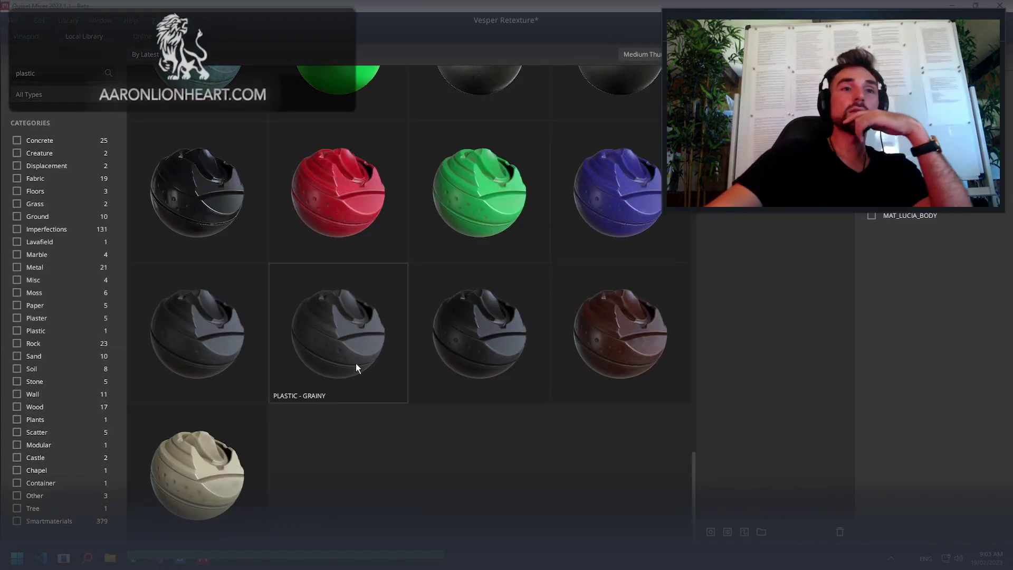
click(20, 176)
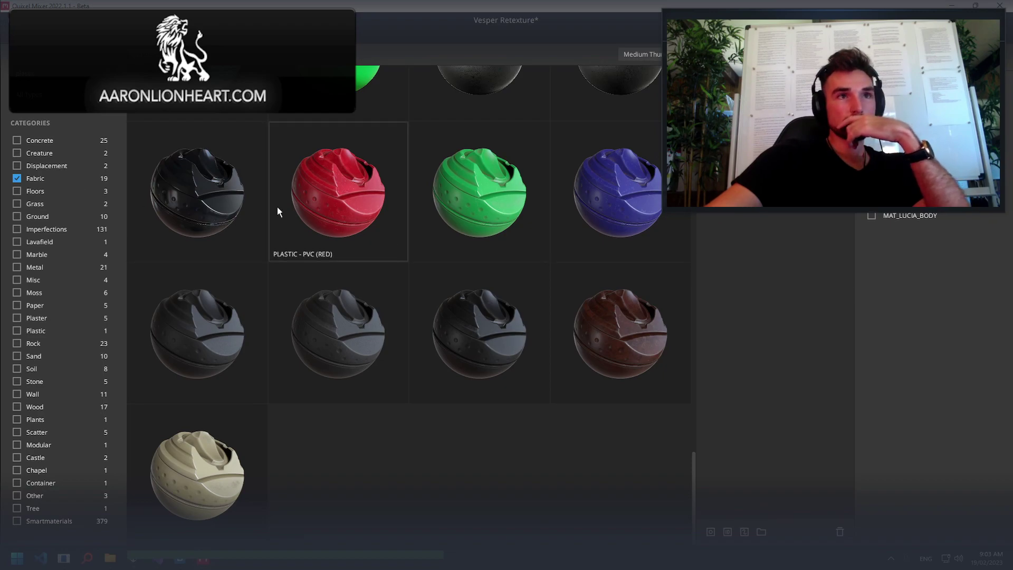
scroll(307, 165, up, 5)
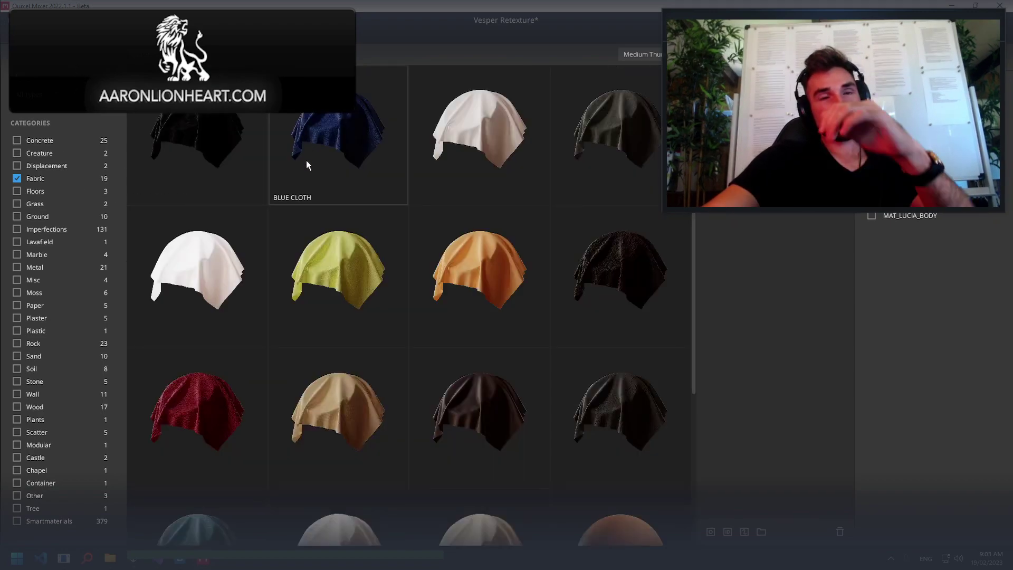
scroll(317, 174, down, 3)
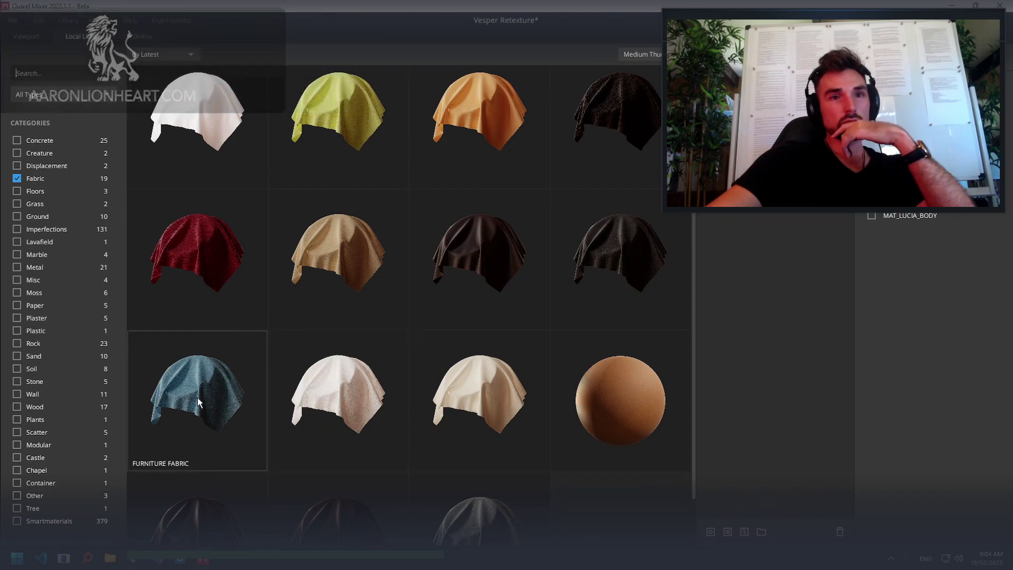
scroll(493, 389, down, 1)
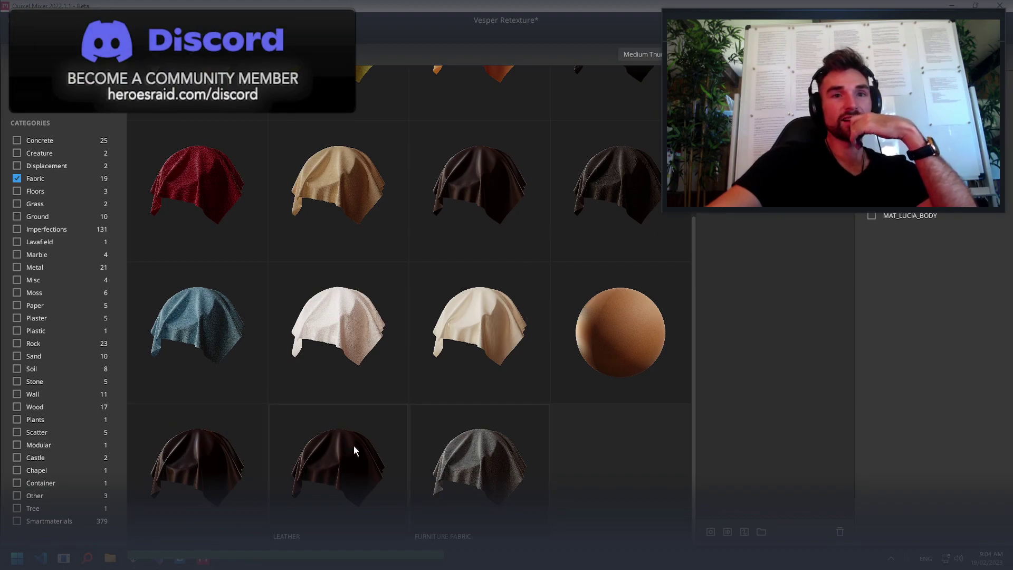
scroll(357, 446, up, 2)
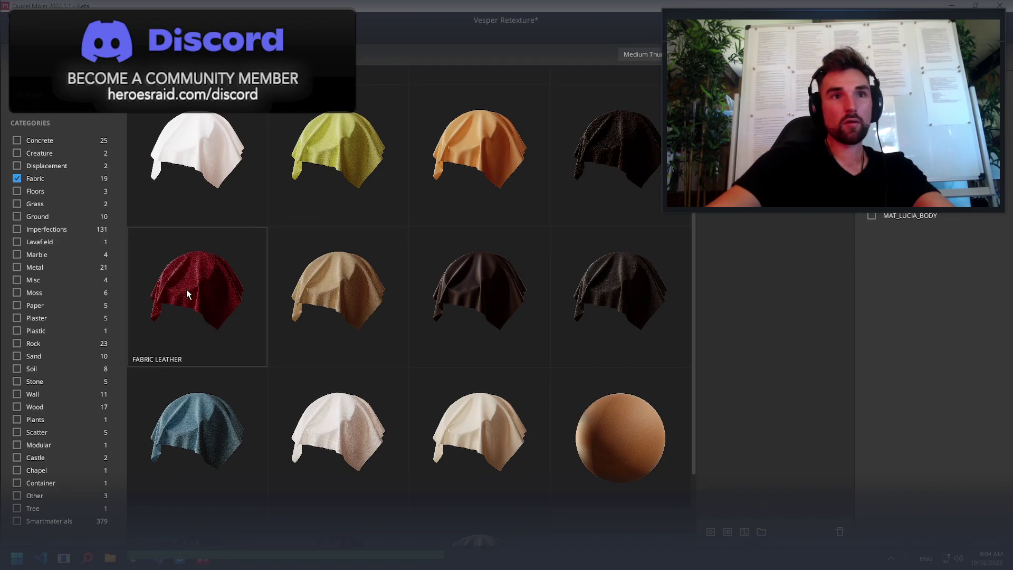
scroll(170, 179, up, 2)
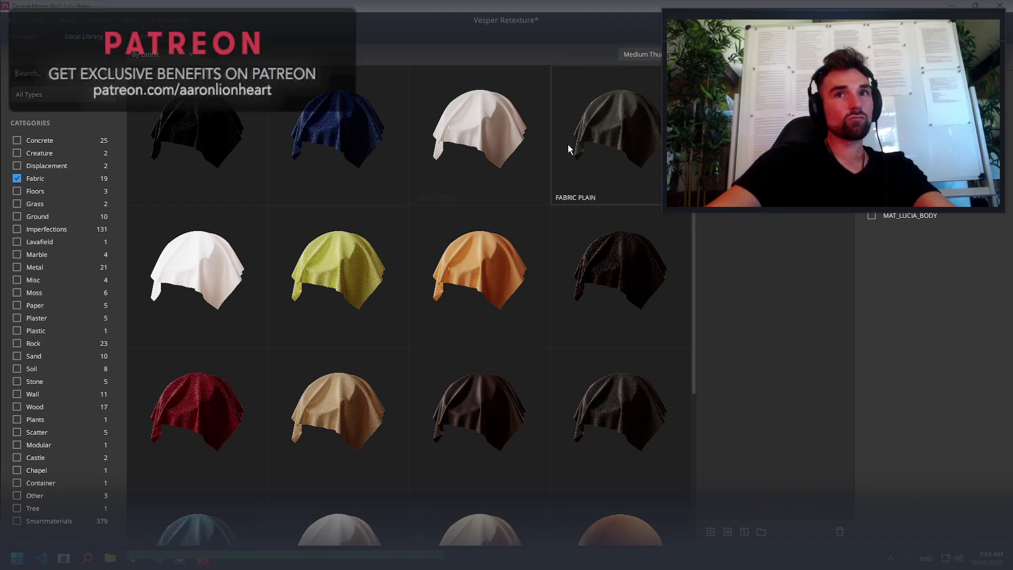
click(264, 131)
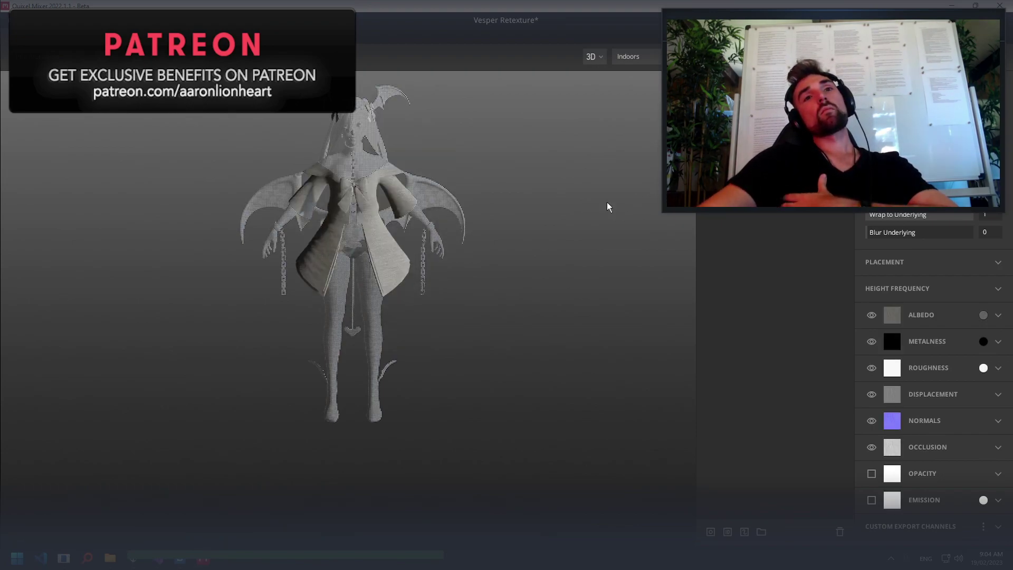
Zoom in on the coat and apply a red albedo tint to the plain fabric
scroll(394, 184, up, 3)
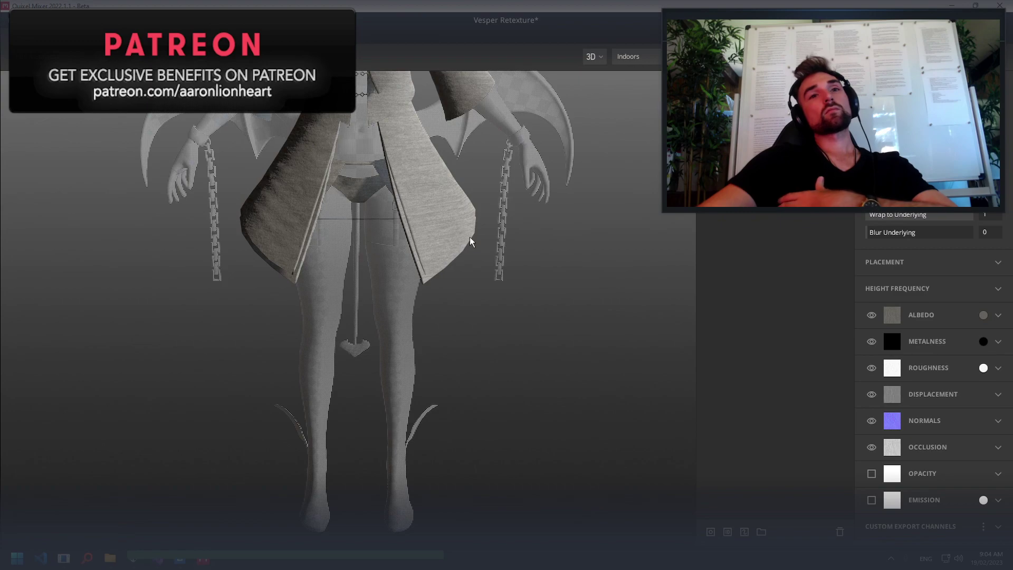
scroll(467, 327, down, 5)
scroll(445, 391, up, 5)
scroll(387, 304, up, 3)
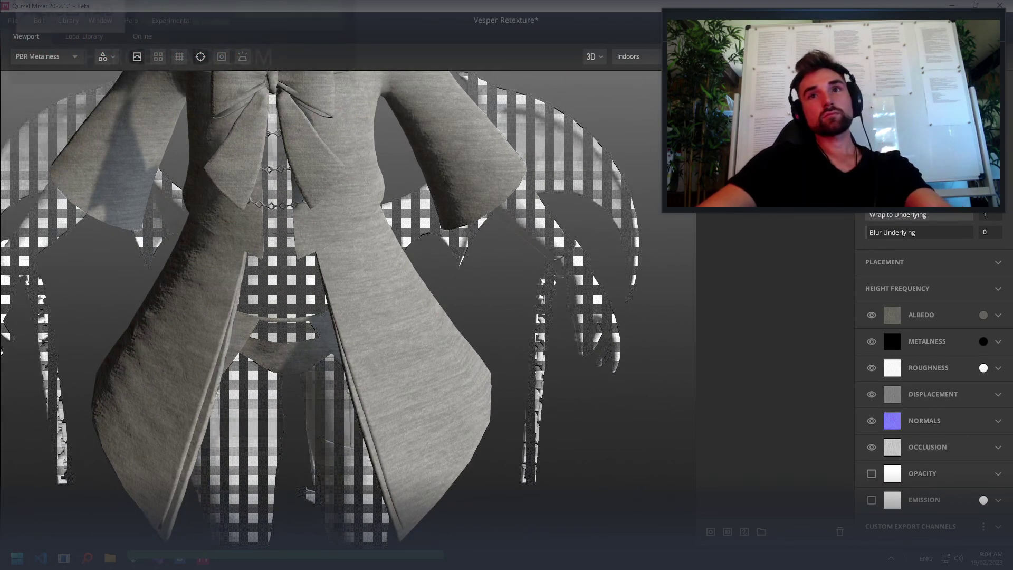
click(983, 316)
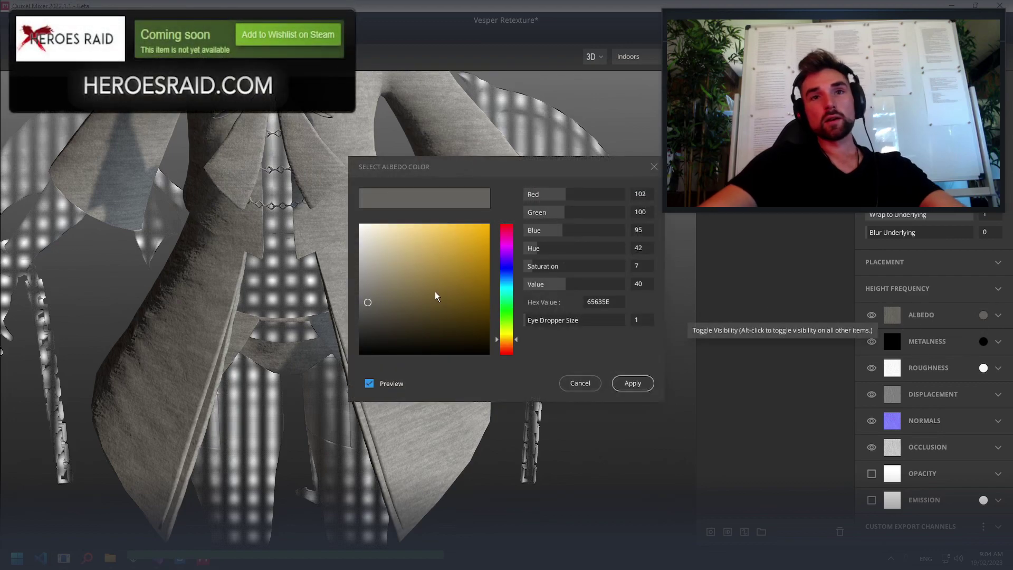
click(506, 225)
mouse_move(464, 264)
mouse_down()
mouse_move(488, 238)
mouse_move(449, 283)
mouse_move(474, 278)
mouse_up()
click(631, 384)
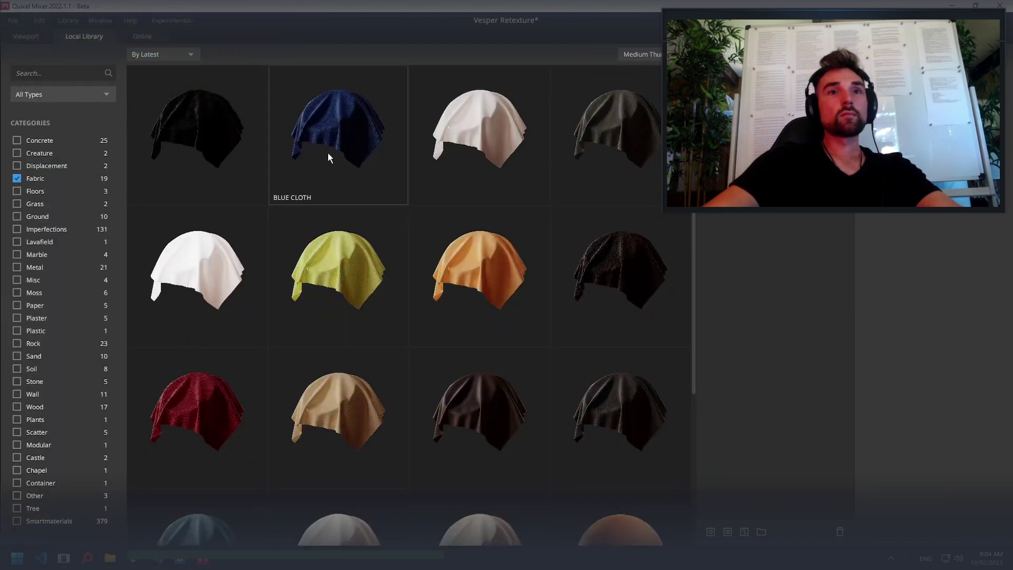
Load the Old Velvet Cloth tile from the Fabric grid onto the coat layer
click(198, 146)
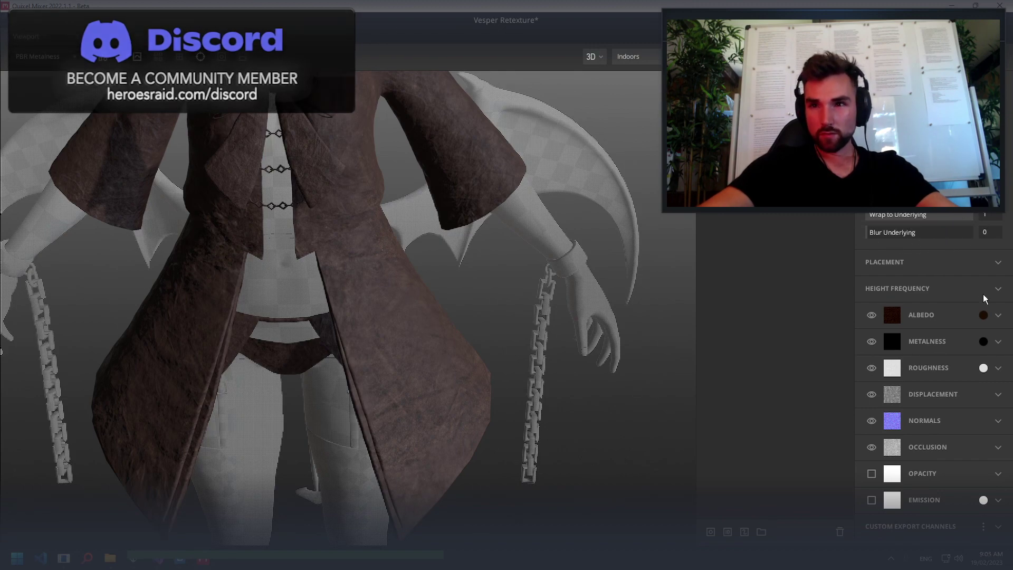
Preview a paler pink-grey albedo on the coat, then close the picker keeping it dark
click(983, 315)
click(380, 283)
drag(380, 283, 358, 344)
click(644, 171)
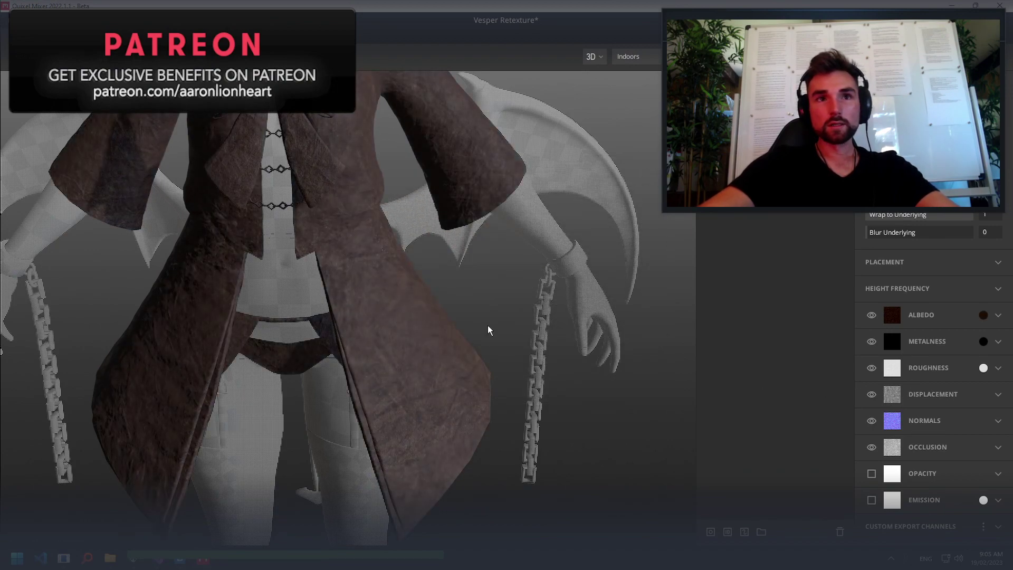
Open the Material Editor listing the MAT_LUCIA materials
scroll(488, 330, down, 5)
scroll(487, 329, up, 1)
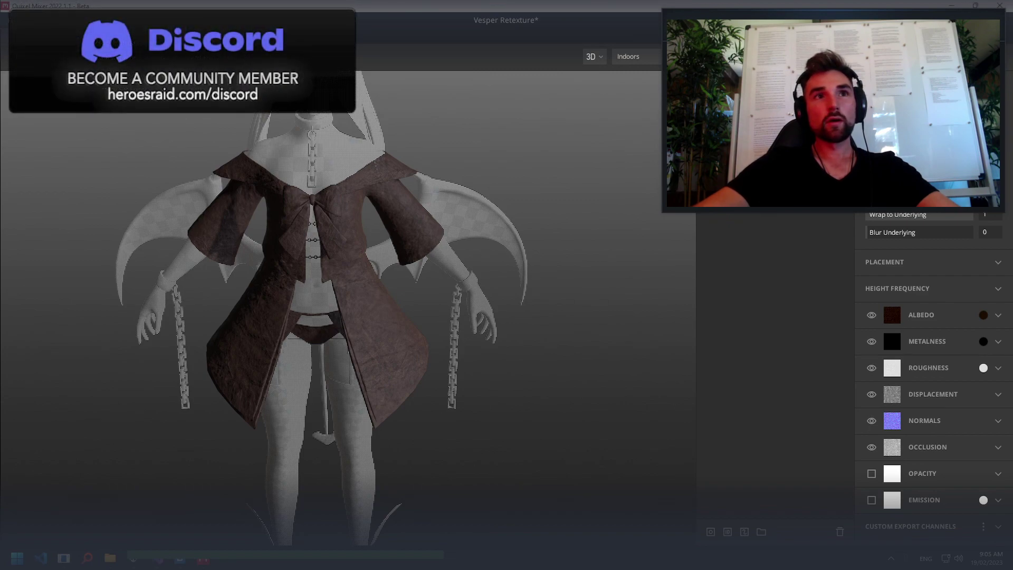
click(308, 56)
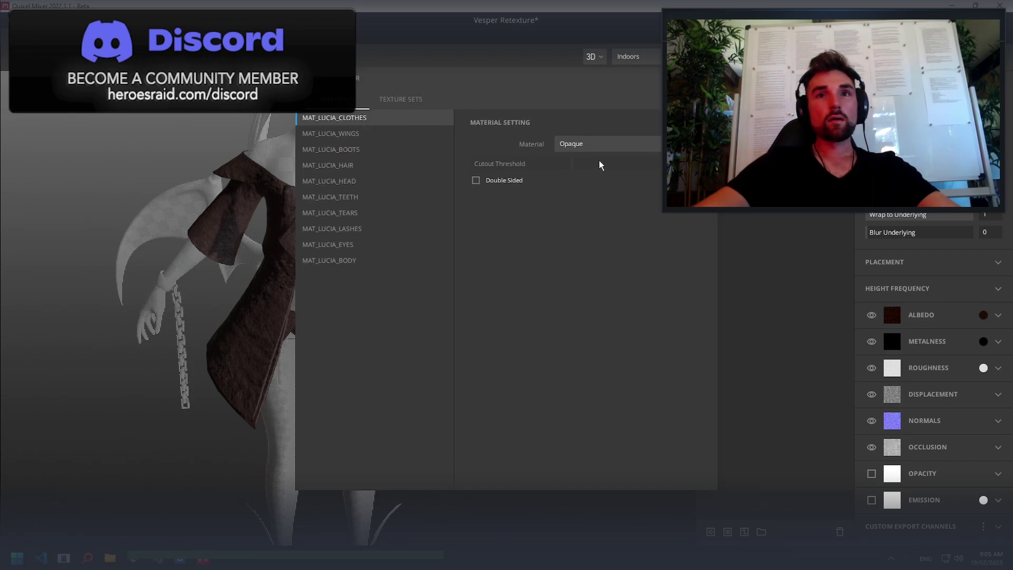
Review MAT_LUCIA_CLOTHES blend modes and texture set maps, keep it Opaque, and close the editor
click(628, 144)
click(595, 133)
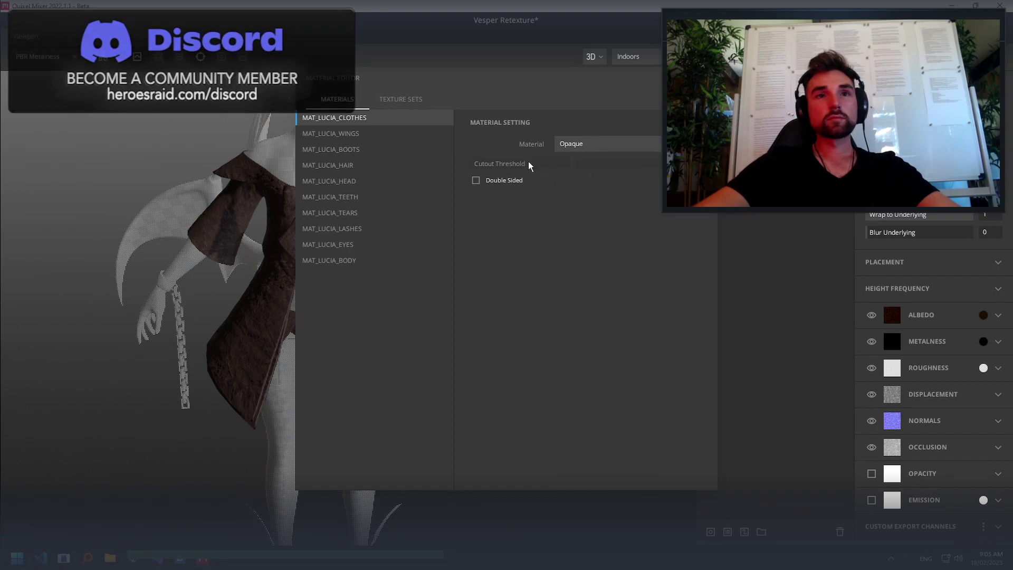
click(402, 102)
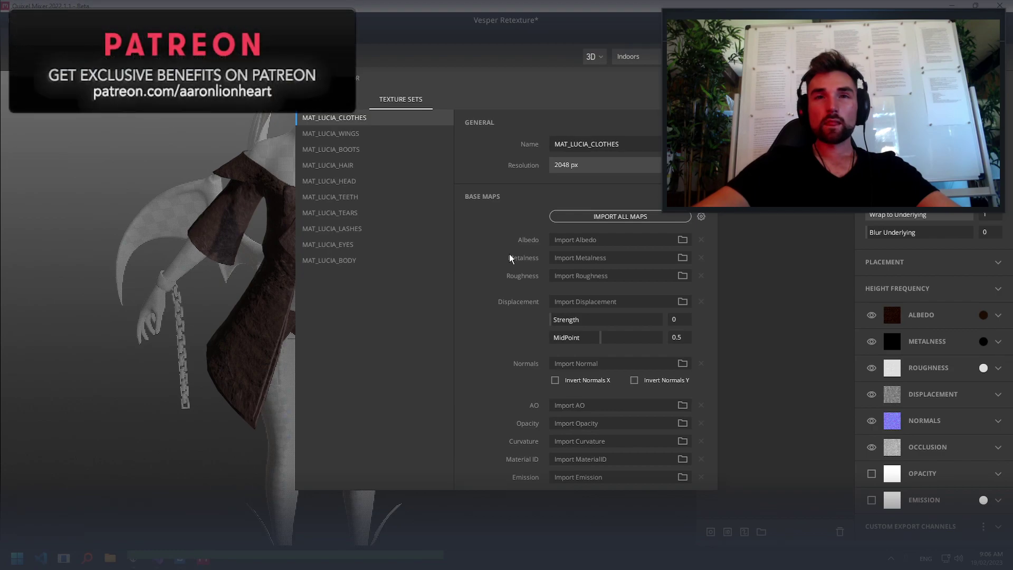
click(330, 99)
key(Escape)
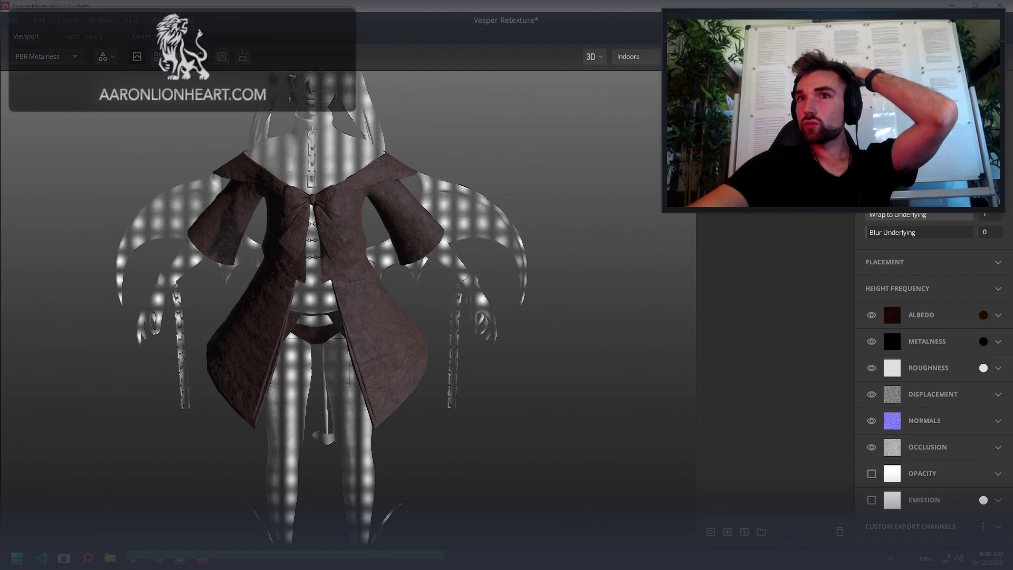
Expand Placement and set the coat's box projection scale to 0.25
click(943, 259)
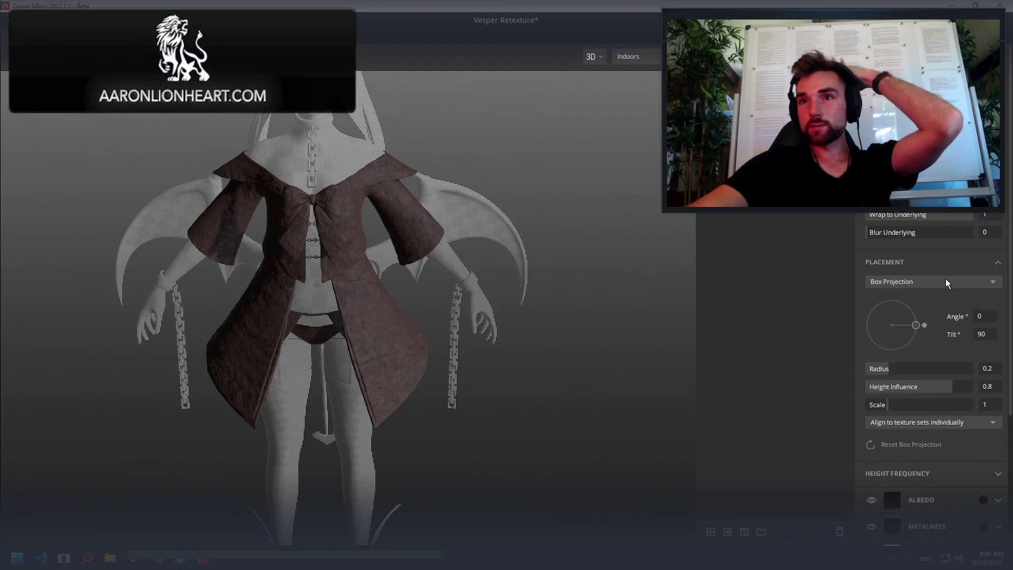
double_click(985, 404)
text(4)
key(Return)
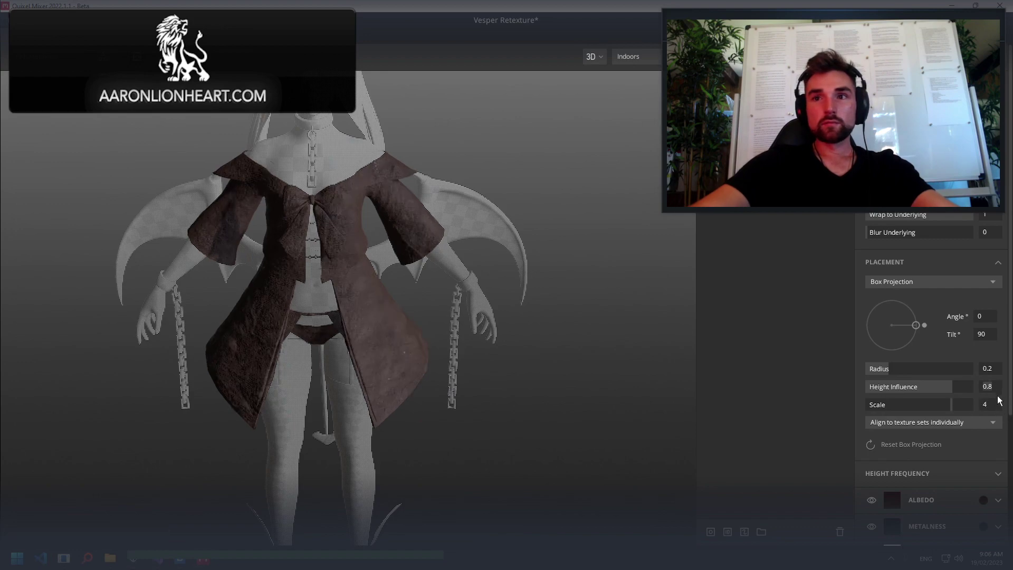
mouse_move(953, 406)
mouse_down()
mouse_move(971, 410)
mouse_move(874, 407)
mouse_up()
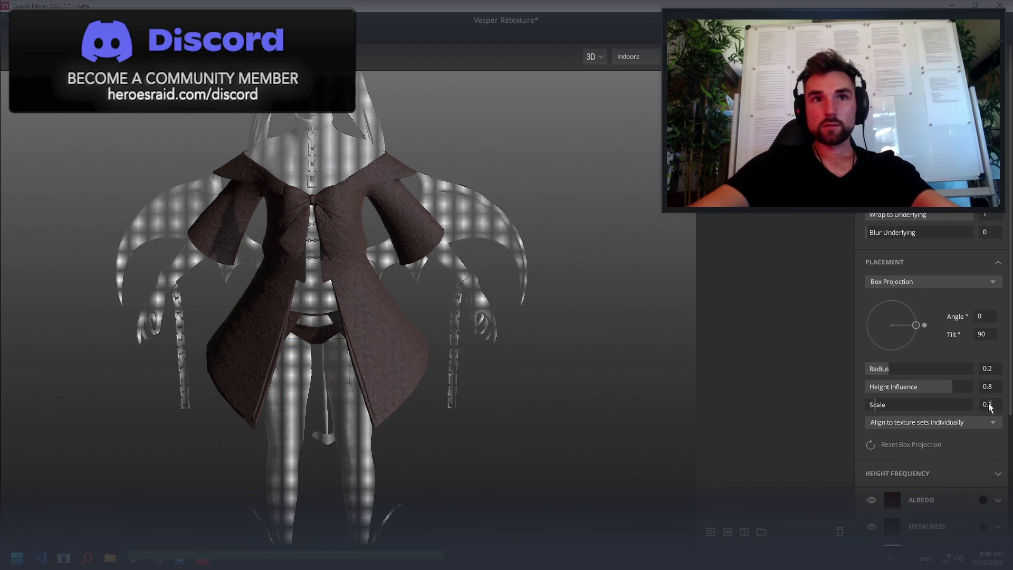
Set the coat albedo to near-black 040303 and lower the layer's Height Influence
click(983, 500)
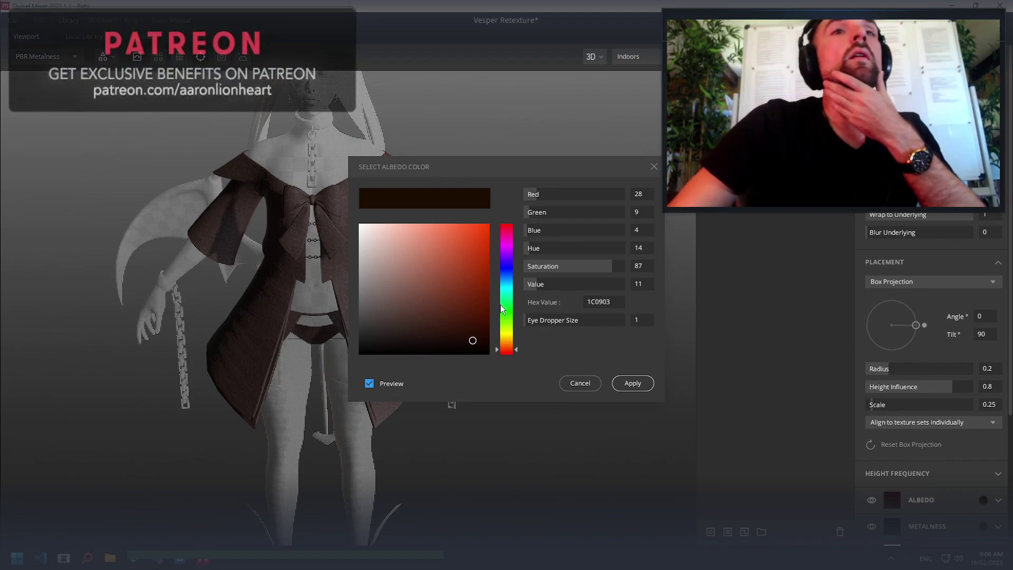
drag(460, 331, 384, 347)
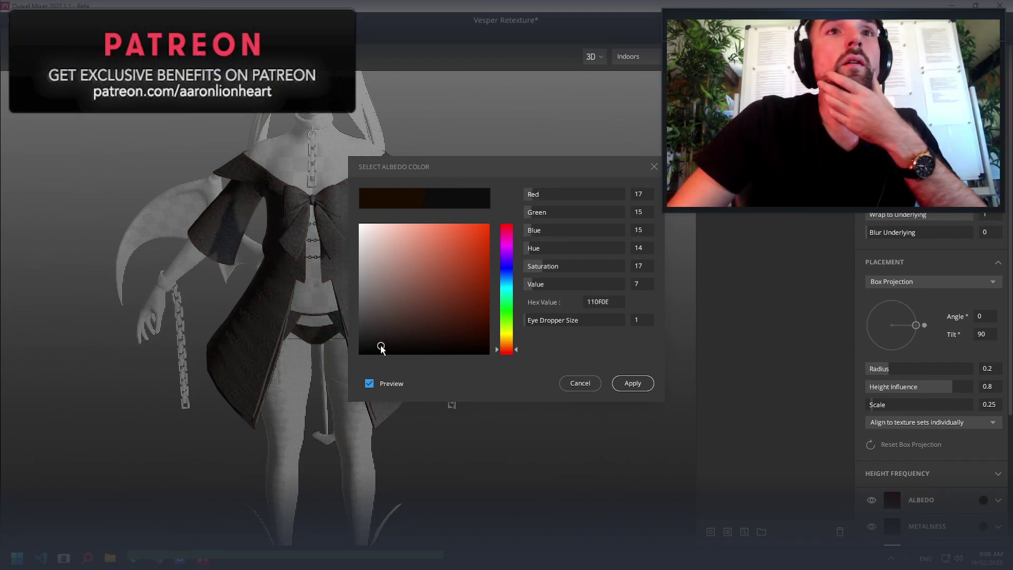
click(373, 352)
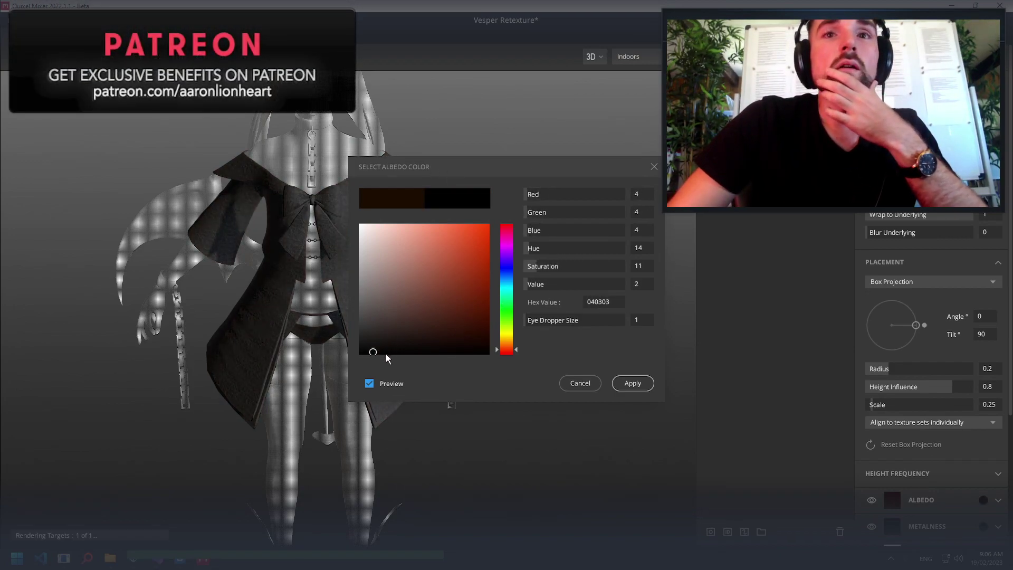
click(633, 384)
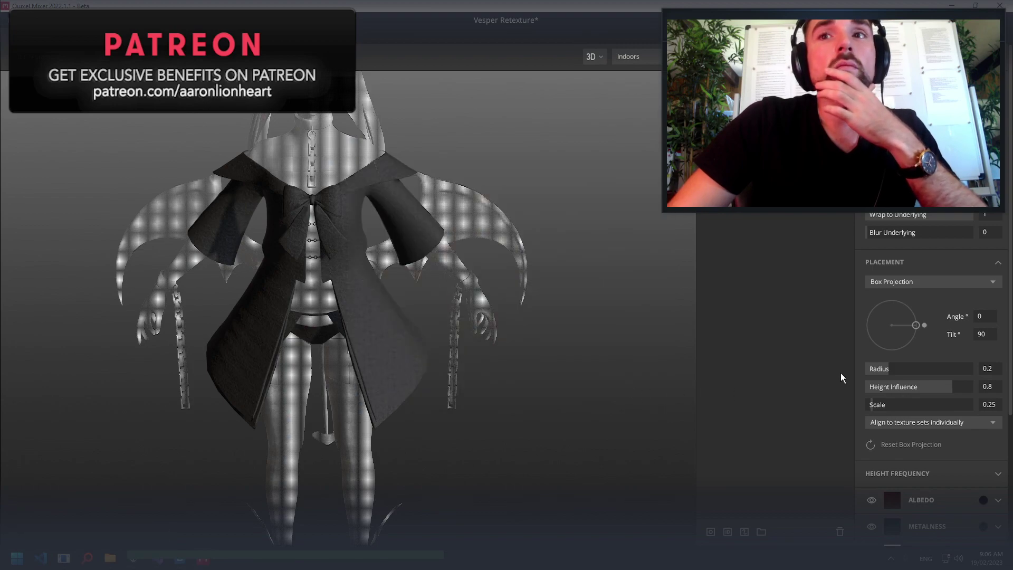
mouse_move(947, 385)
mouse_down()
mouse_move(880, 387)
mouse_move(946, 389)
mouse_up()
Set the layer's Height Influence to 0.75 and projection radius to 0.5
double_click(990, 391)
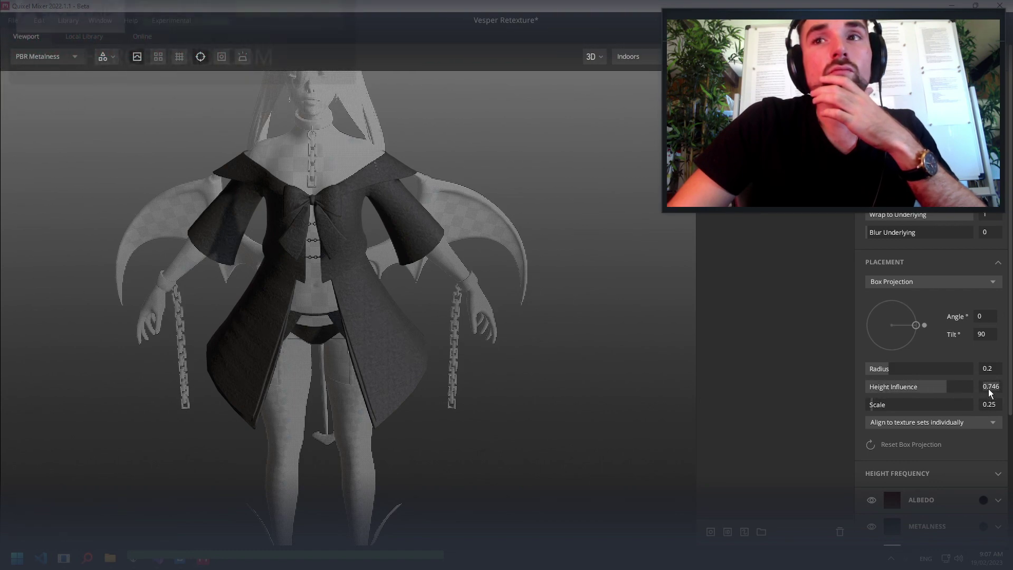
text(0.75)
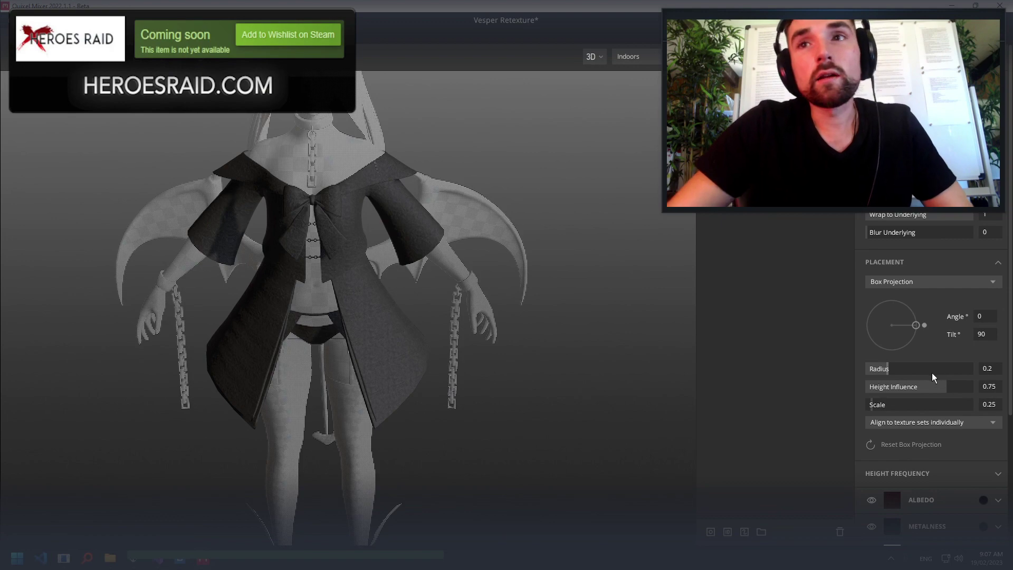
mouse_move(900, 369)
mouse_down()
mouse_move(973, 381)
mouse_move(862, 382)
mouse_move(948, 390)
mouse_move(920, 384)
mouse_up()
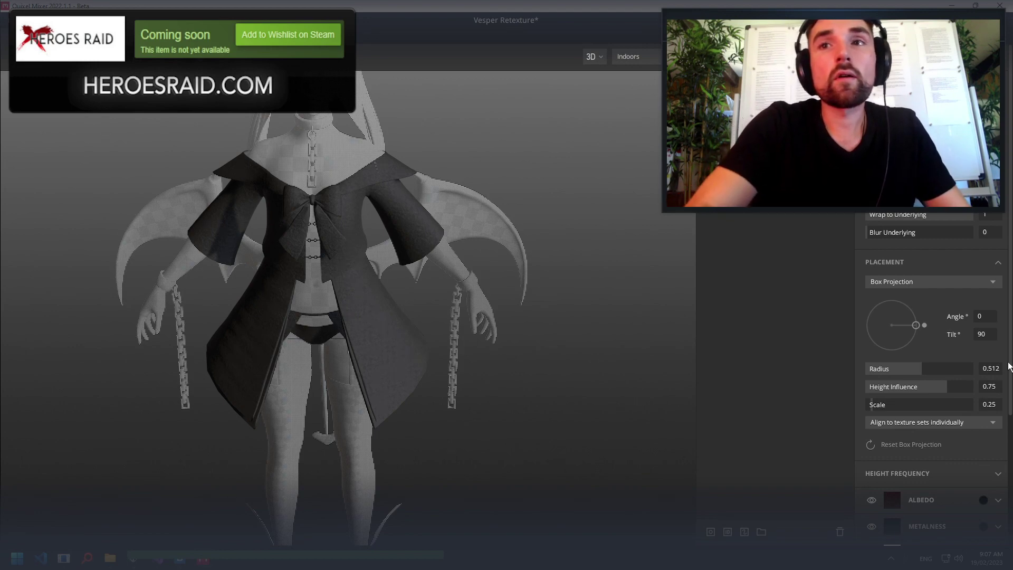
key(BackSpace)
key(BackSpace)
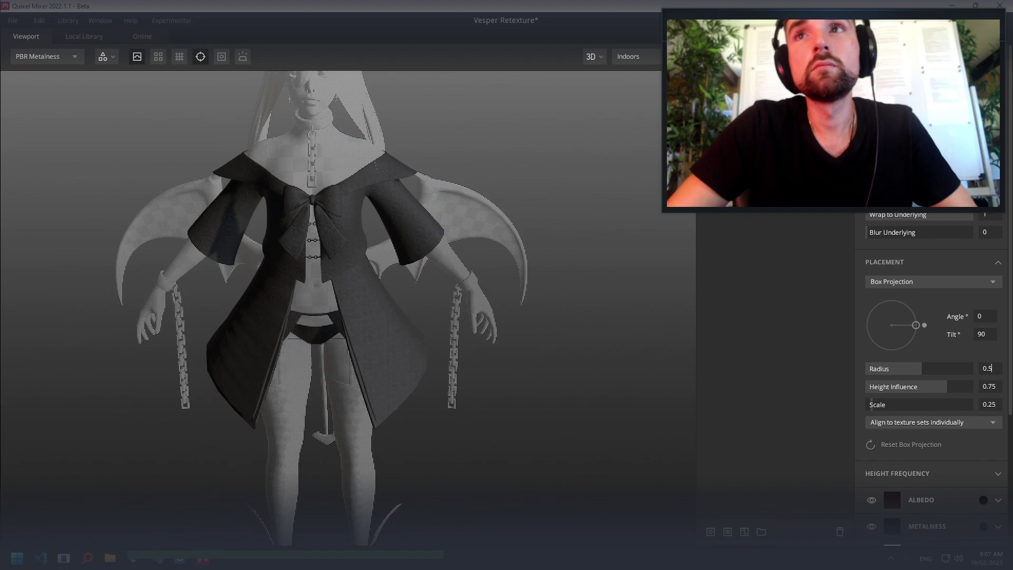
mouse_move(401, 304)
middle_down()
mouse_move(458, 314)
mouse_move(439, 294)
middle_up()
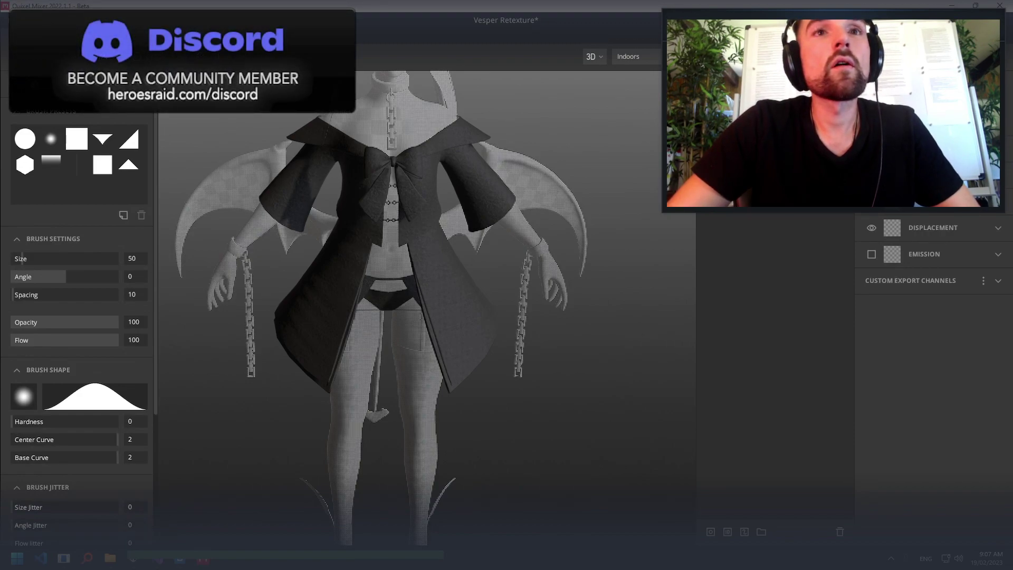
scroll(130, 396, down, 1)
scroll(128, 393, down, 1)
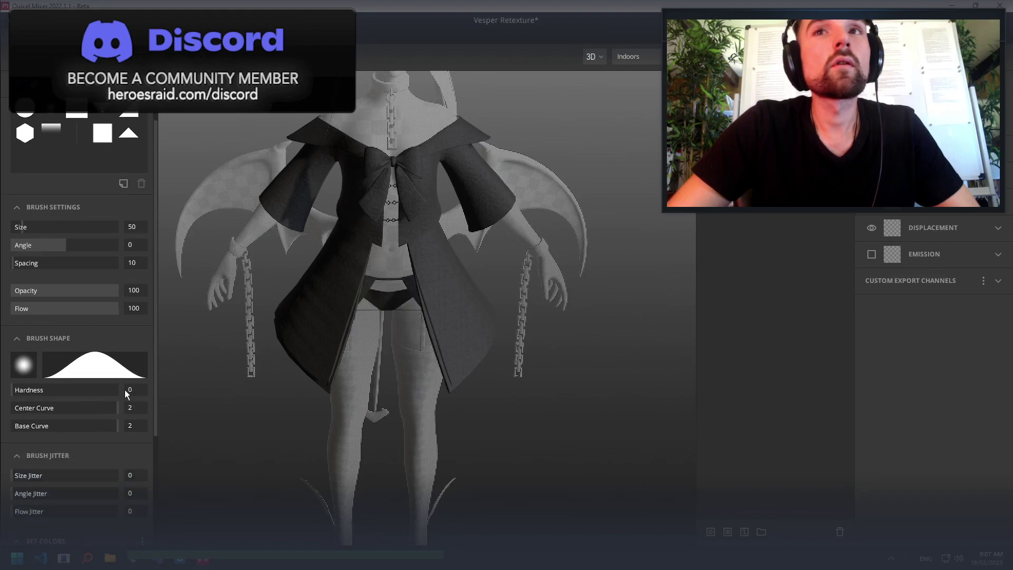
scroll(122, 384, down, 2)
scroll(112, 374, down, 2)
scroll(108, 372, down, 2)
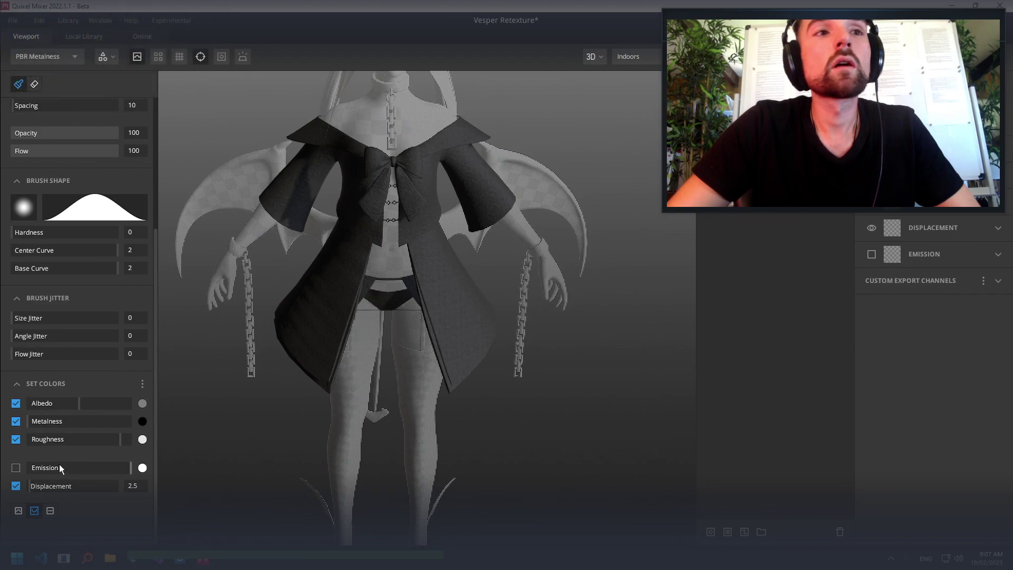
scroll(98, 340, up, 3)
scroll(101, 334, up, 3)
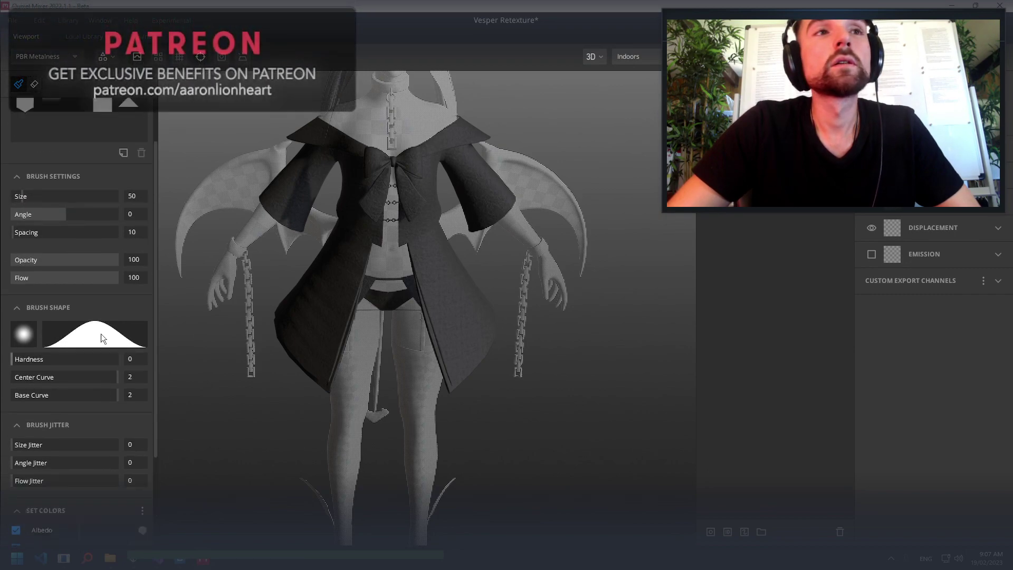
scroll(101, 334, up, 3)
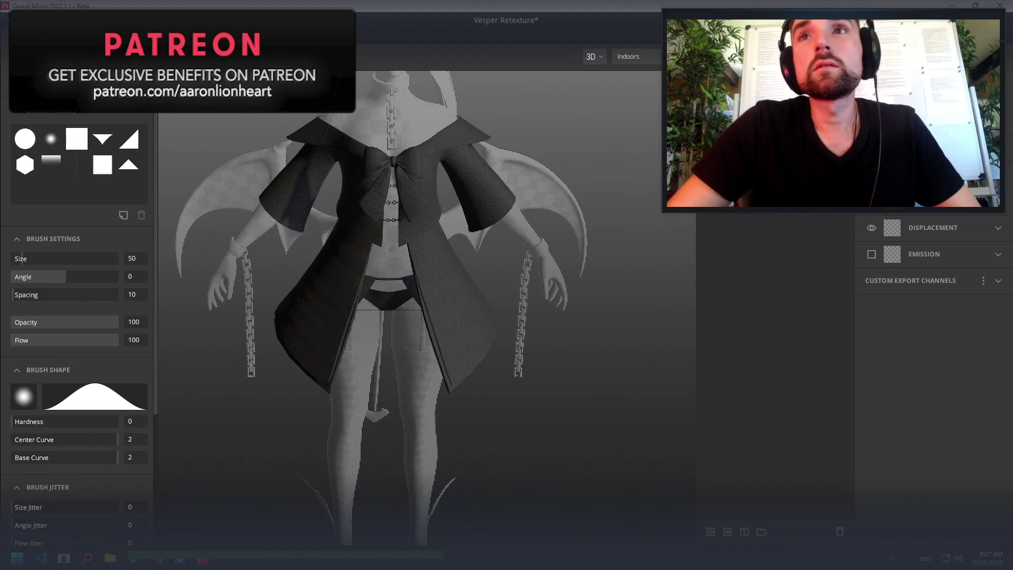
scroll(935, 317, up, 1)
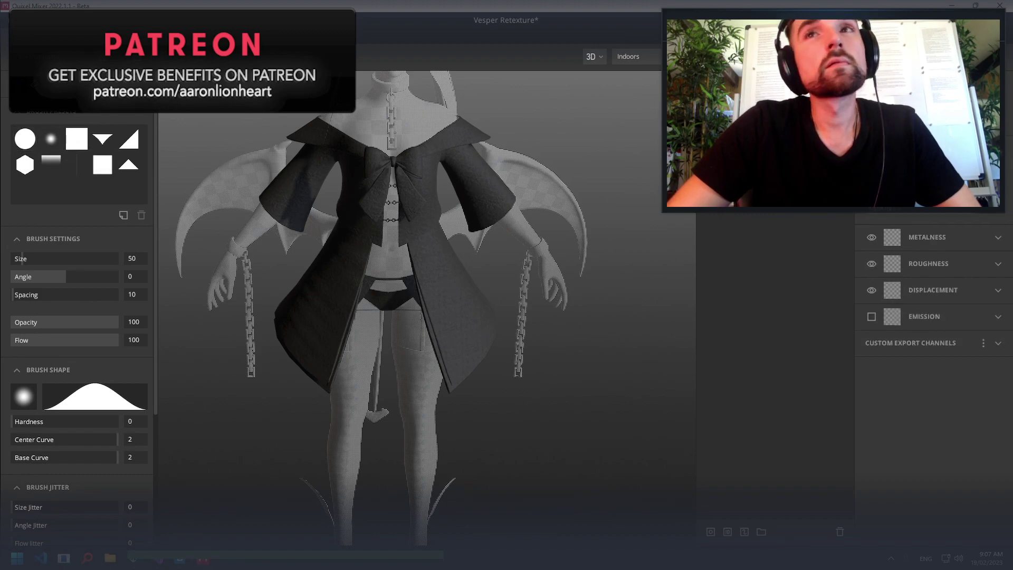
scroll(934, 285, down, 1)
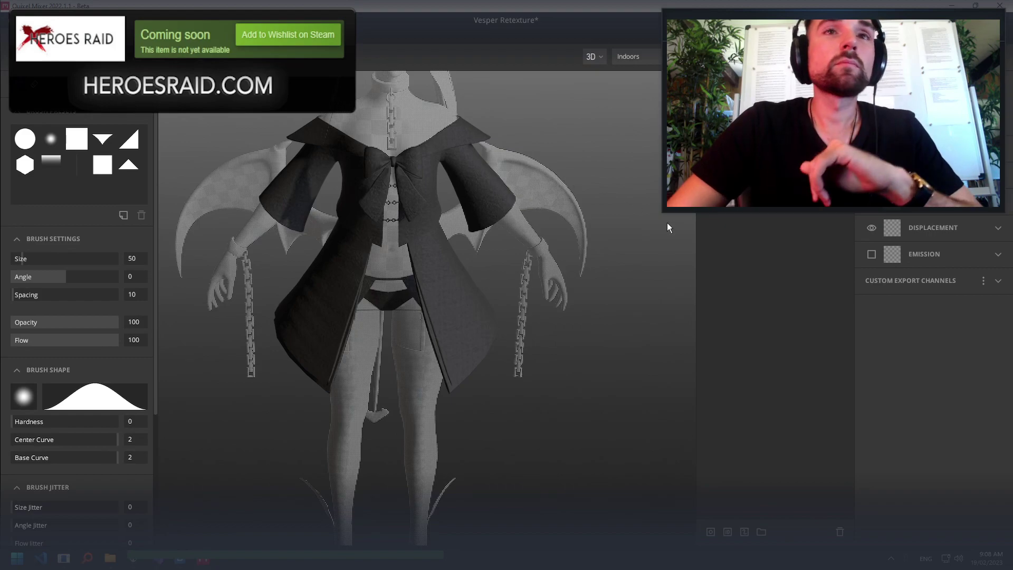
In Unity, select SK_LUCIA_BOW and frame a close front view of the character's coat
key(alt+Tab)
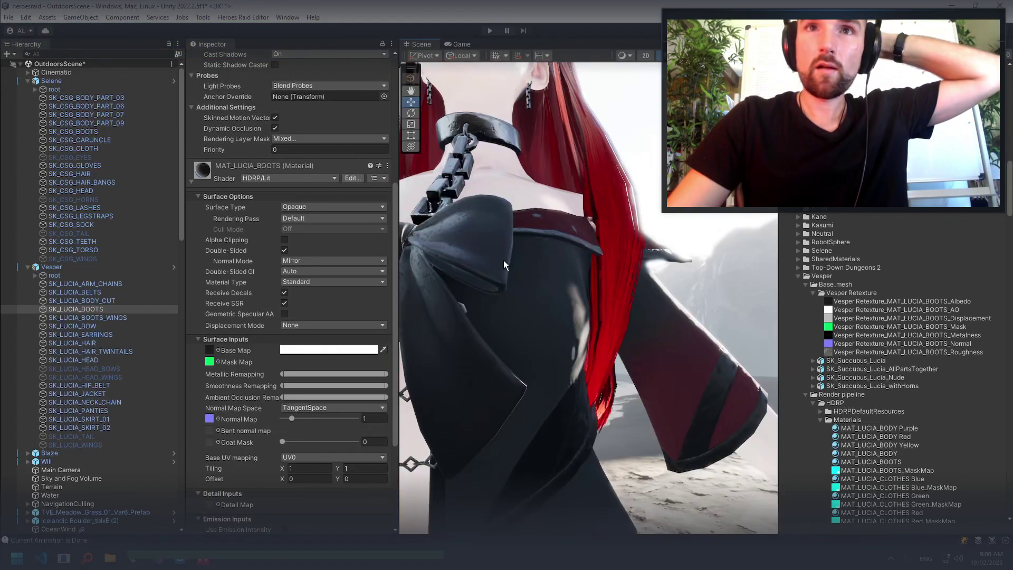
mouse_move(503, 261)
right_down()
mouse_move(502, 350)
mouse_move(515, 198)
right_up()
click(565, 114)
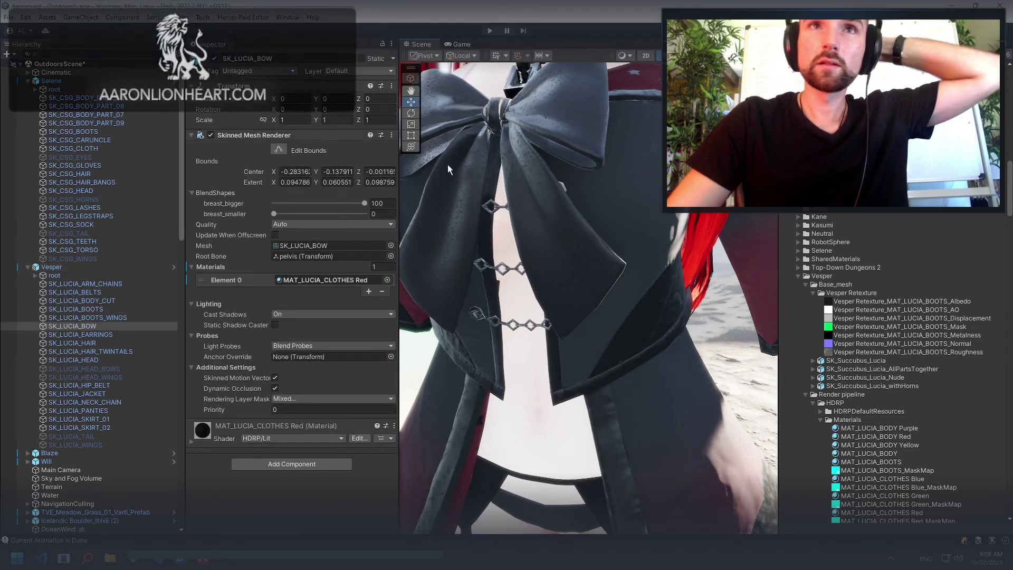
scroll(596, 305, down, 5)
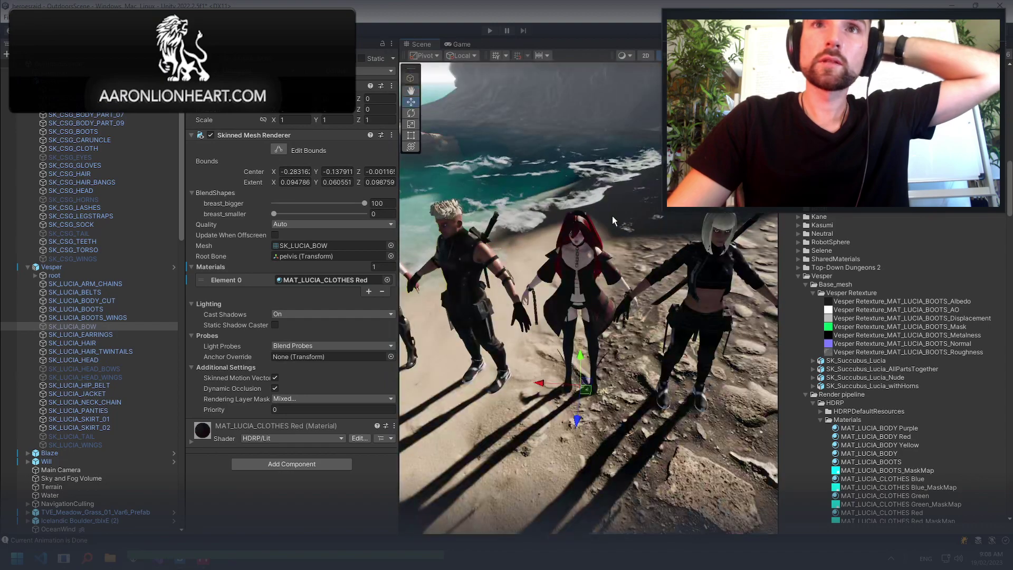
right_drag(596, 305, 587, 302)
scroll(588, 242, down, 5)
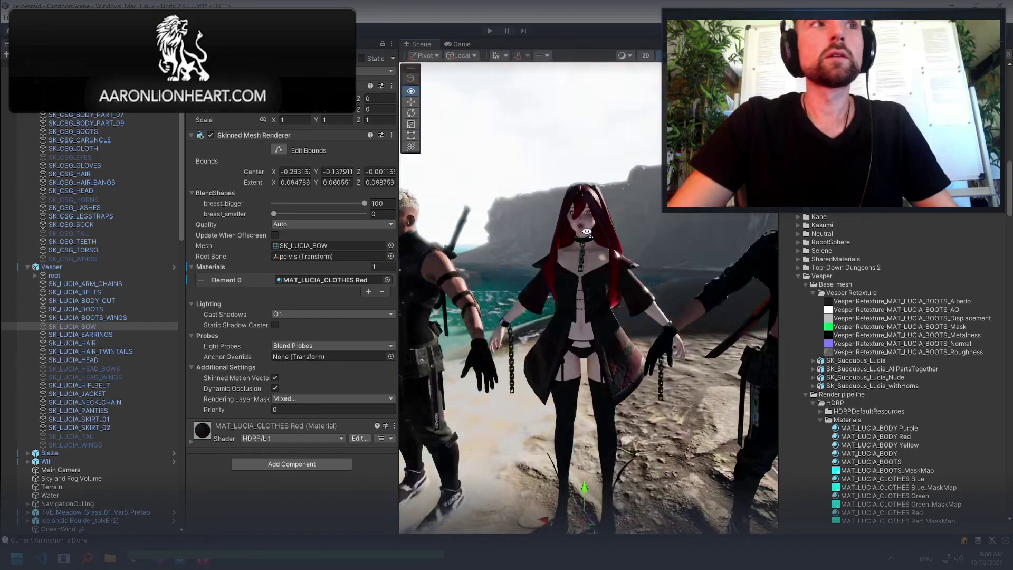
scroll(587, 232, up, 5)
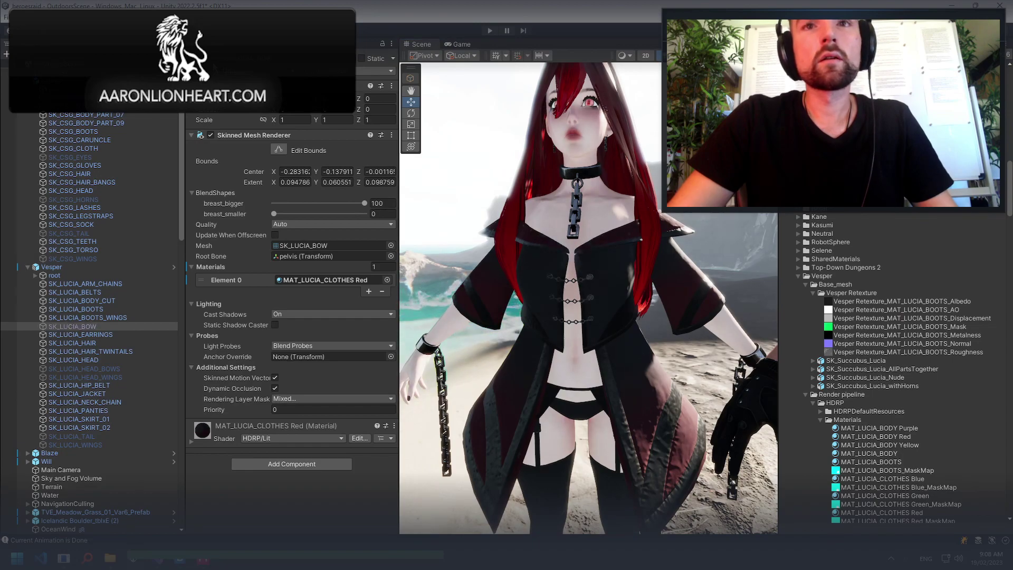
mouse_move(587, 232)
right_down()
mouse_move(725, 265)
mouse_move(762, 263)
mouse_move(402, 255)
mouse_move(687, 258)
mouse_move(766, 246)
right_up()
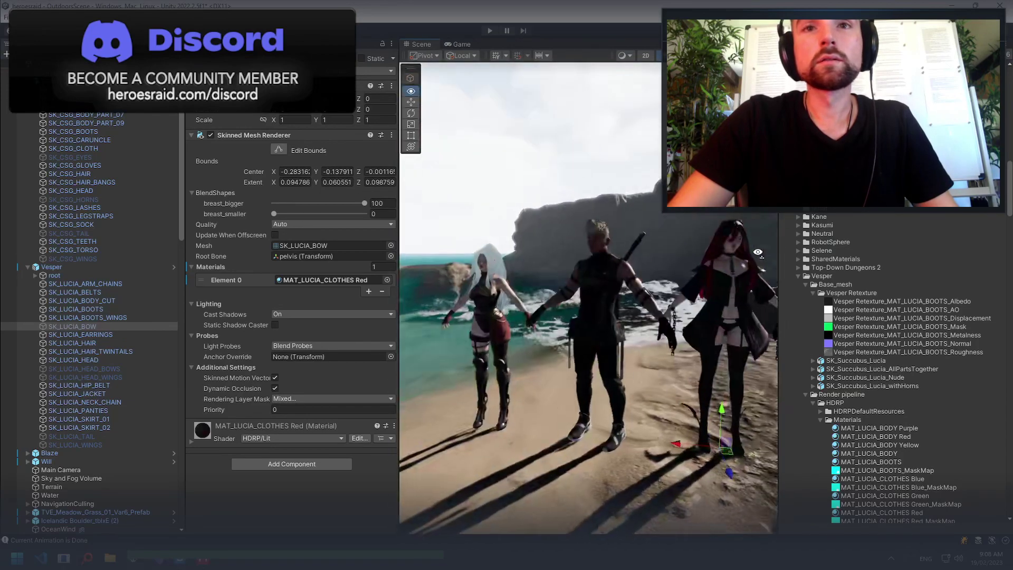
key(f)
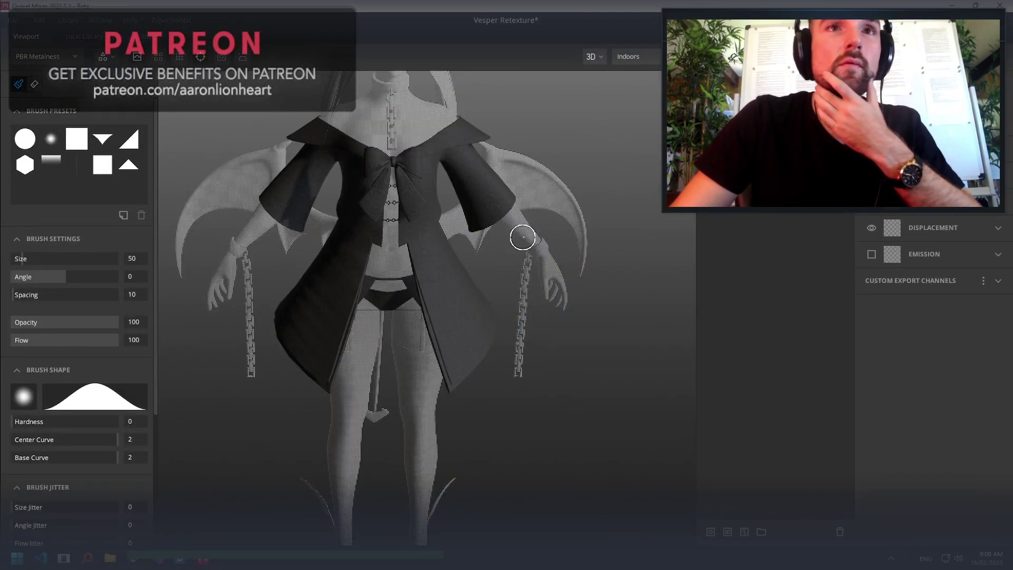
Check the viewport's 3D display mode and keep Indoors lighting
click(602, 57)
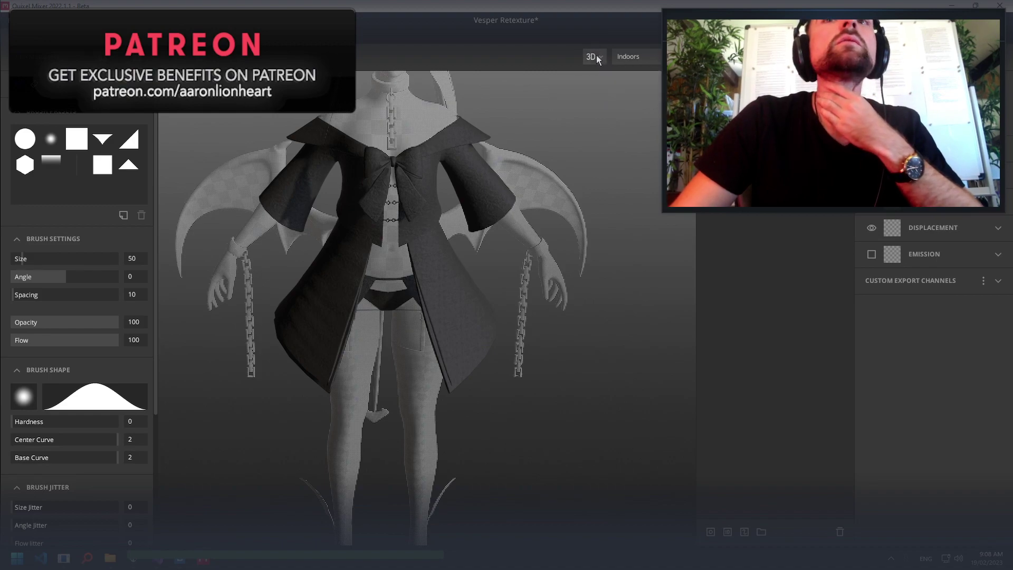
click(631, 56)
click(635, 57)
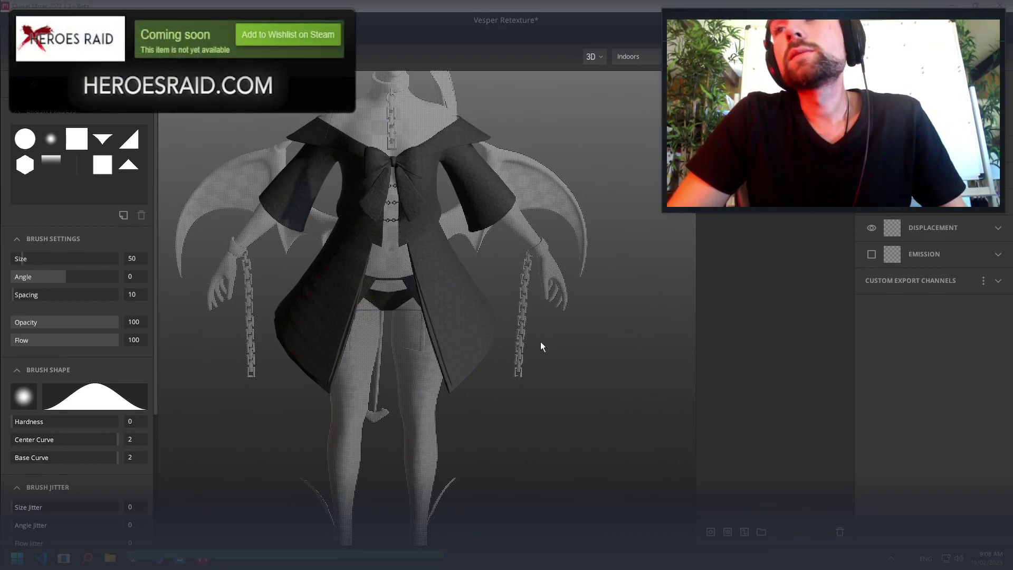
Exit paint mode to show the coat layer's placement, and orbit the model to a front view
mouse_move(496, 276)
mouse_down()
mouse_move(351, 244)
mouse_move(872, 230)
mouse_move(838, 216)
mouse_move(817, 225)
mouse_move(831, 230)
mouse_up()
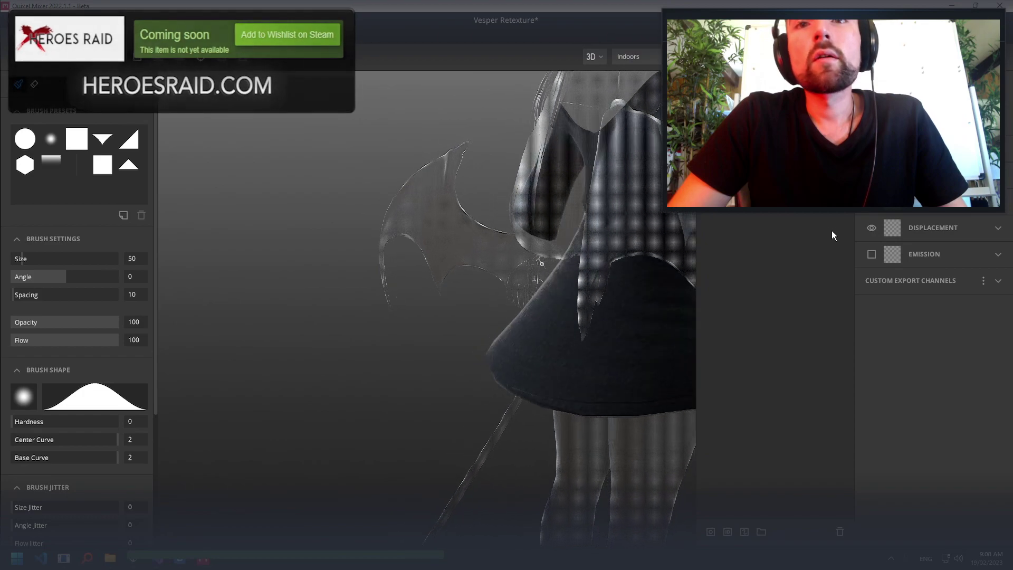
key(Escape)
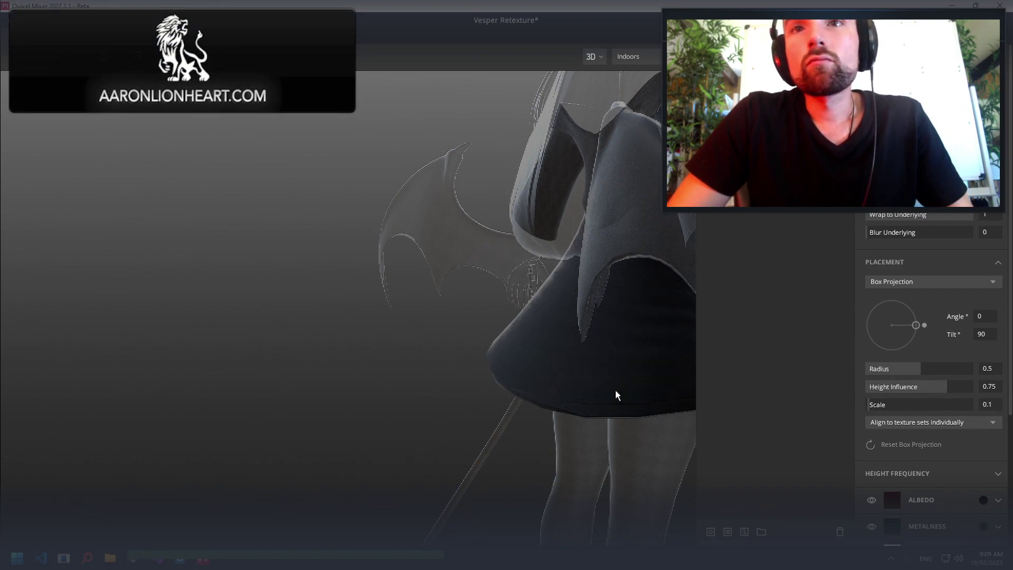
drag(665, 340, 283, 340)
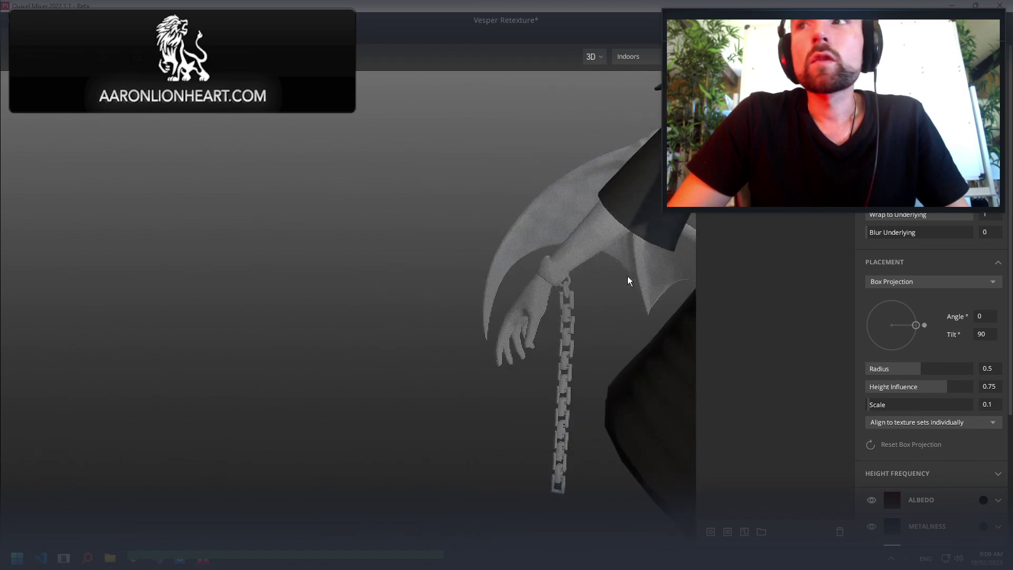
drag(628, 276, 443, 257)
scroll(448, 261, down, 3)
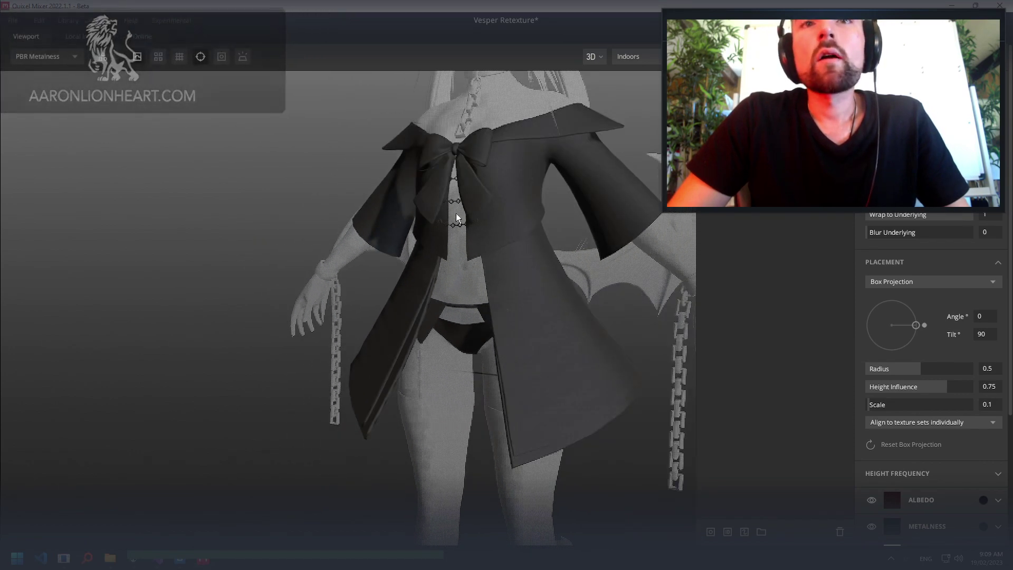
middle_drag(456, 216, 530, 273)
drag(490, 278, 569, 281)
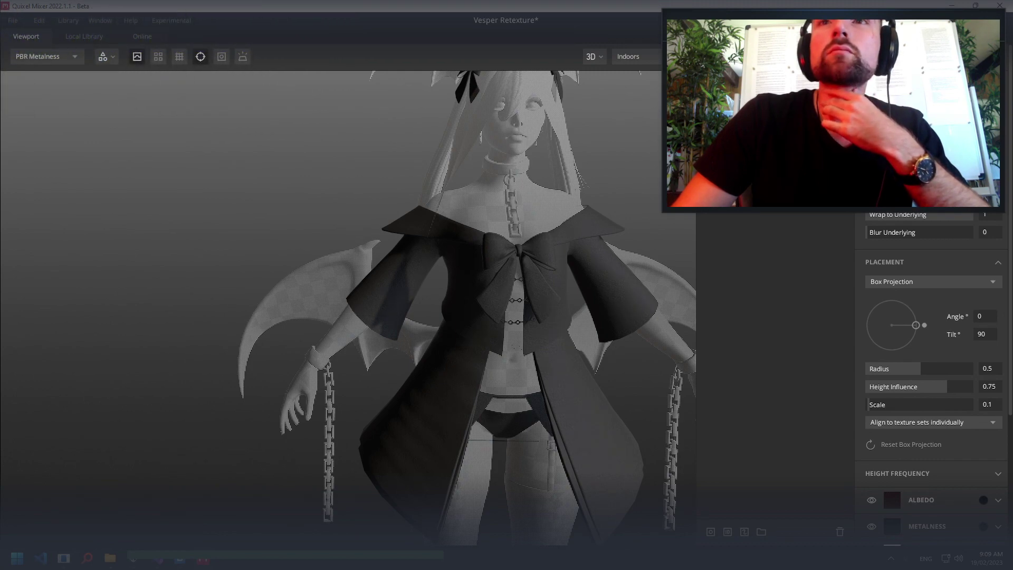
Open the local smart-materials library and browse through it
click(84, 36)
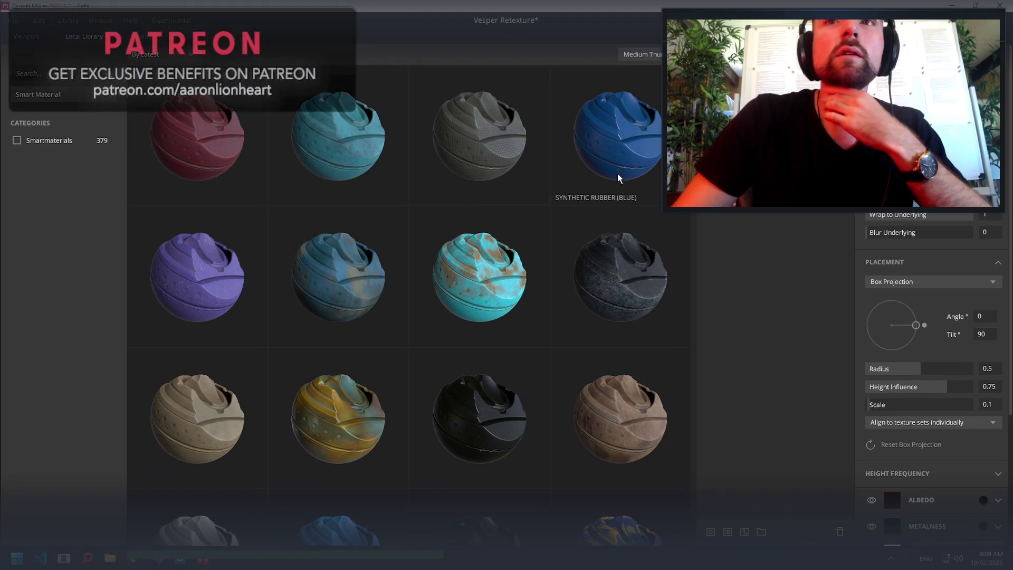
scroll(590, 226, down, 5)
scroll(587, 213, down, 5)
scroll(587, 212, down, 5)
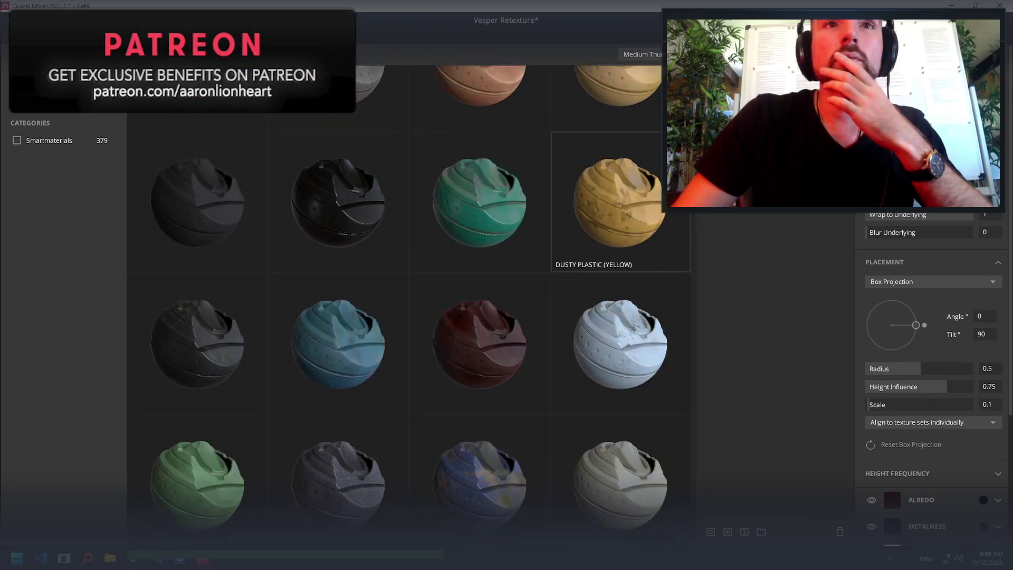
scroll(607, 211, down, 3)
scroll(686, 226, down, 3)
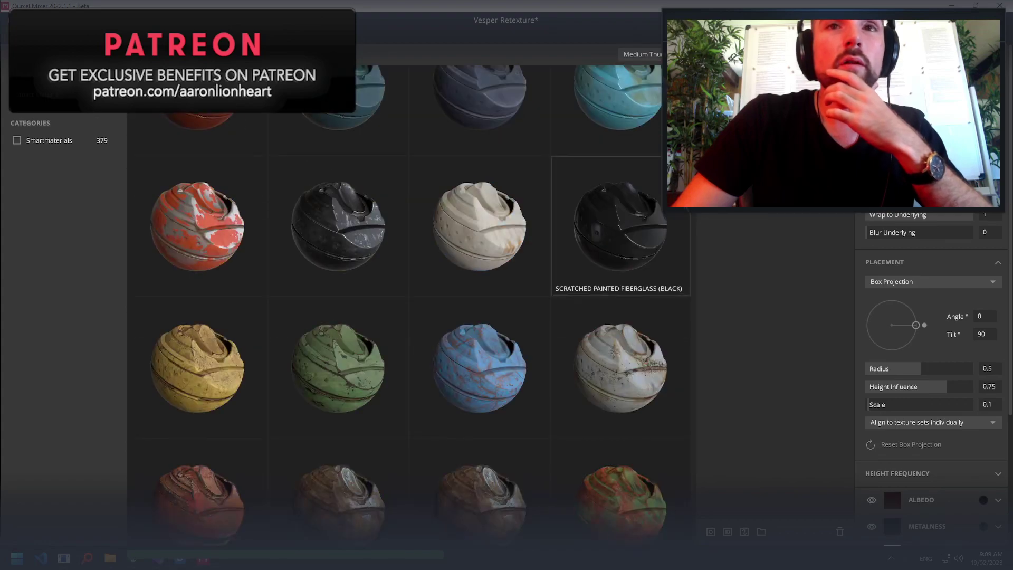
scroll(686, 226, down, 5)
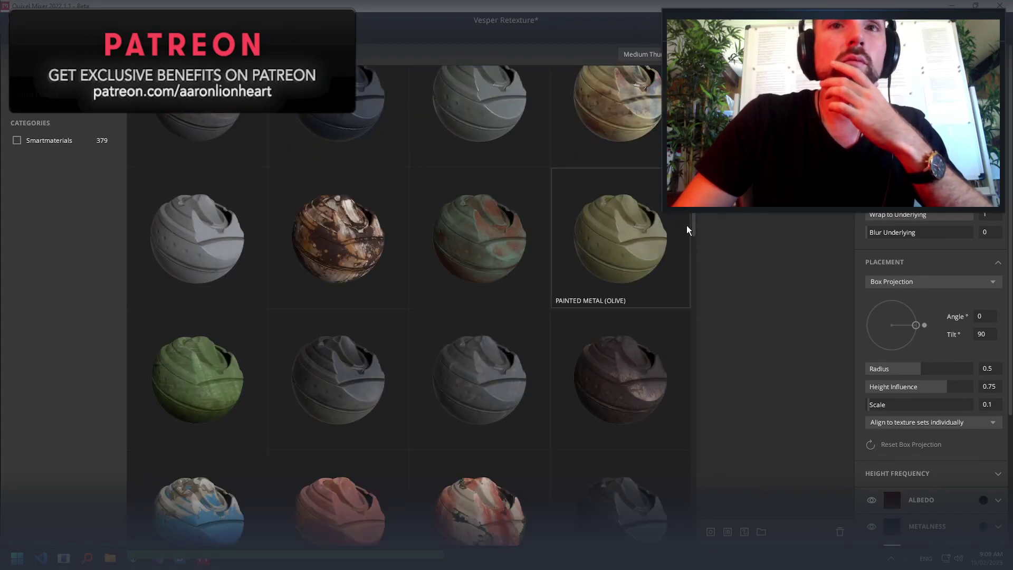
drag(687, 226, 687, 274)
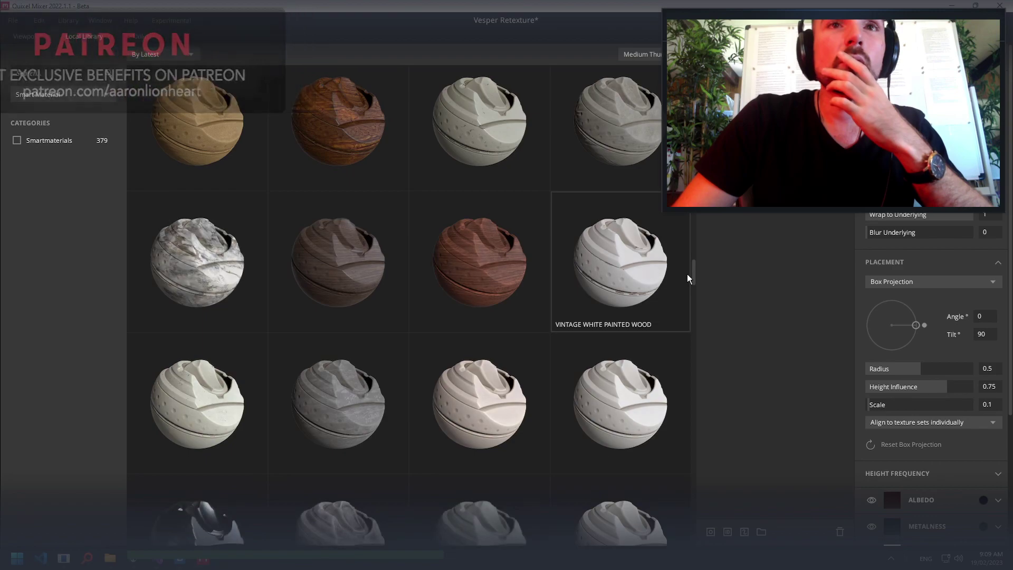
Search the library for 'cloth' and delete the old black fabric material from the coat
click(61, 74)
text(cloth)
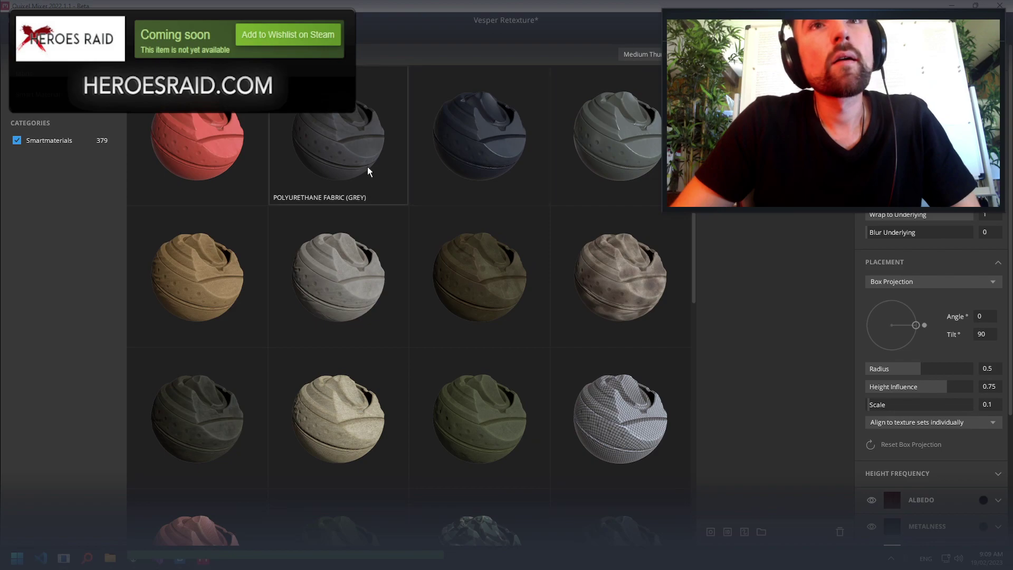
scroll(372, 279, down, 2)
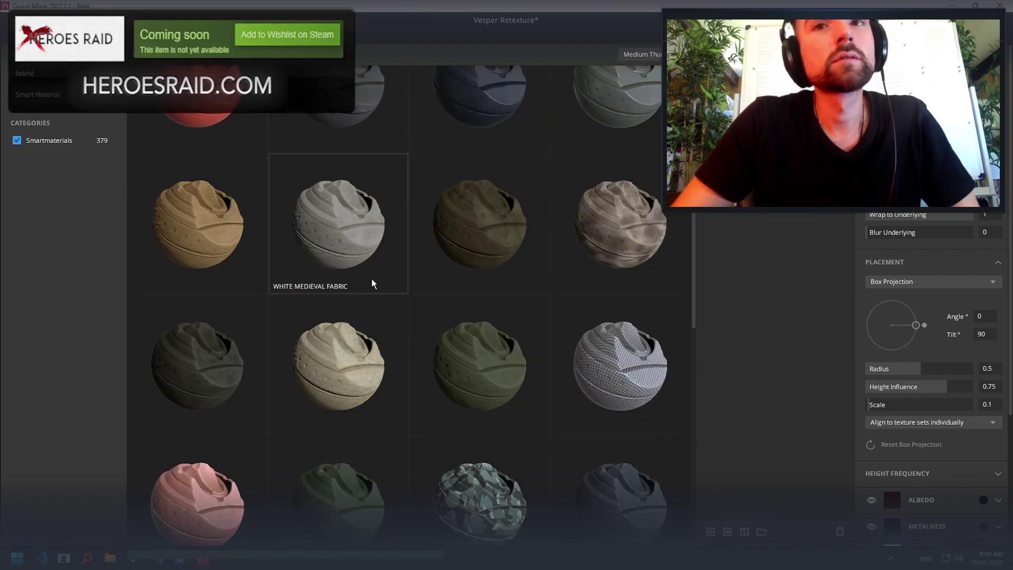
scroll(433, 317, down, 5)
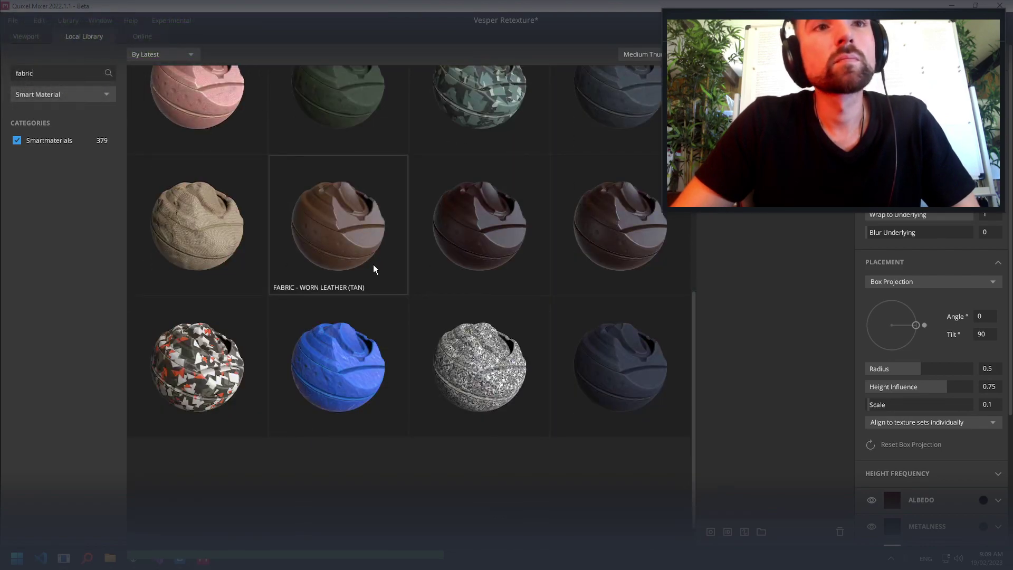
scroll(264, 235, down, 1)
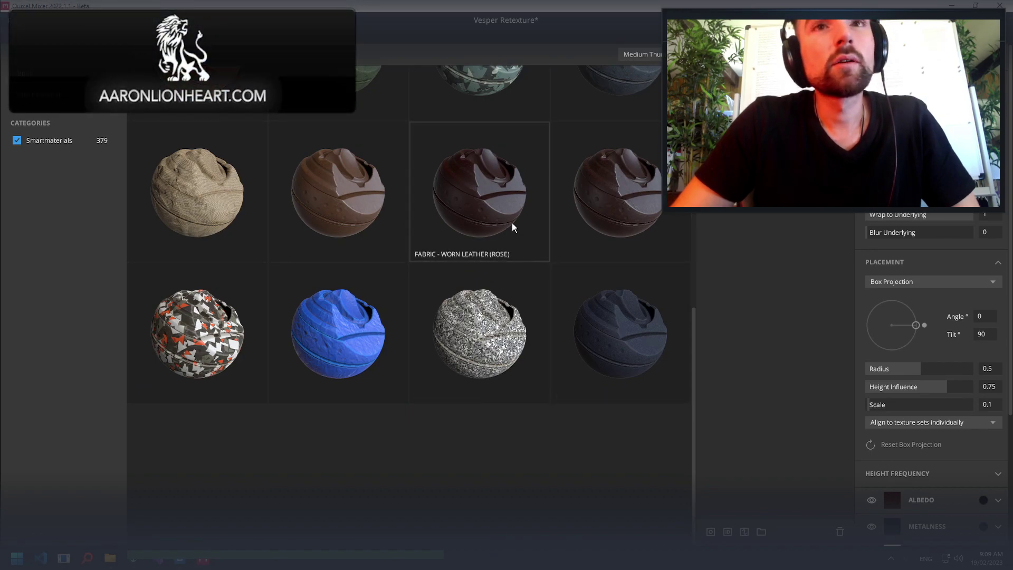
scroll(511, 223, up, 3)
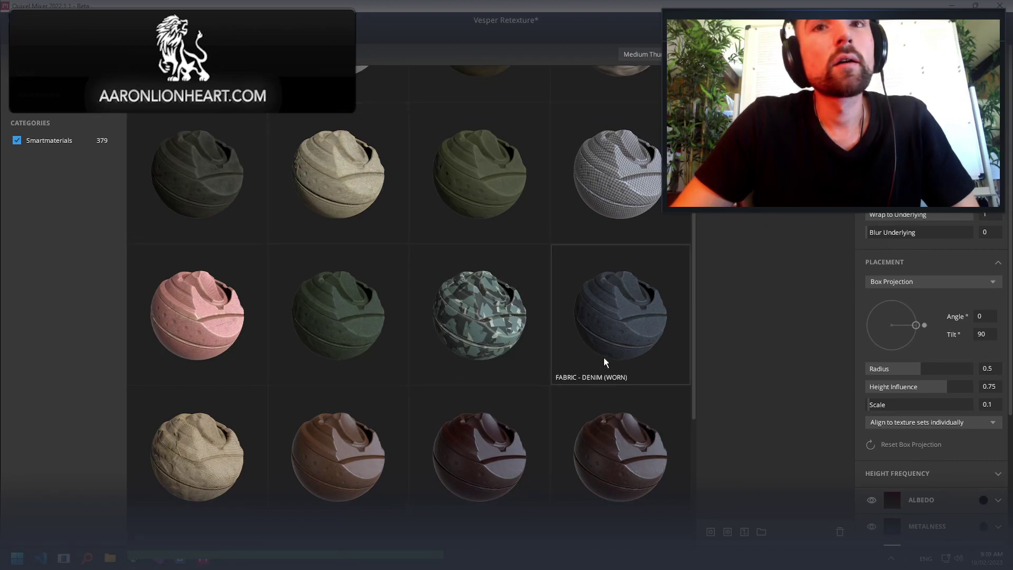
scroll(321, 328, up, 2)
scroll(325, 332, down, 2)
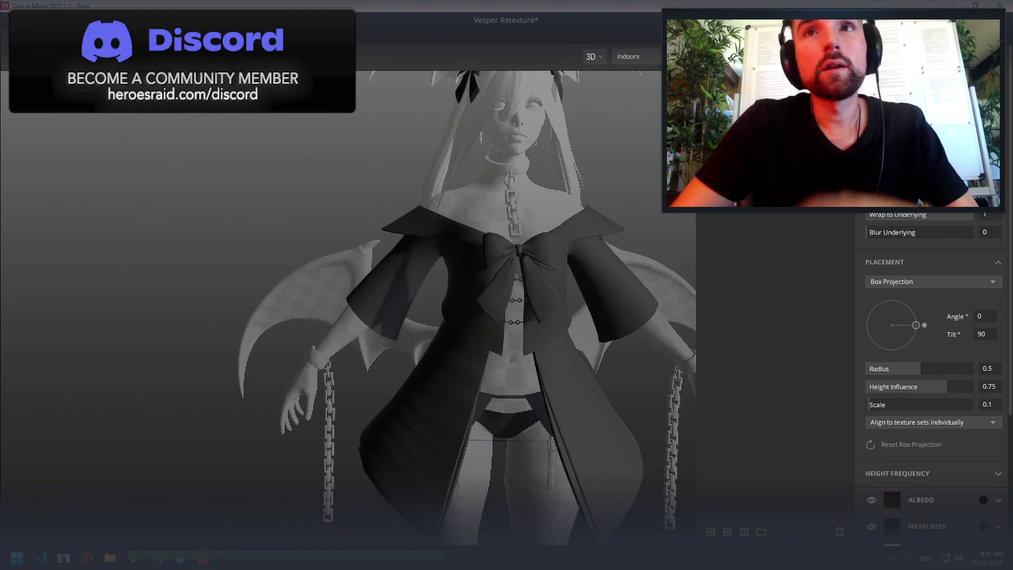
key(Delete)
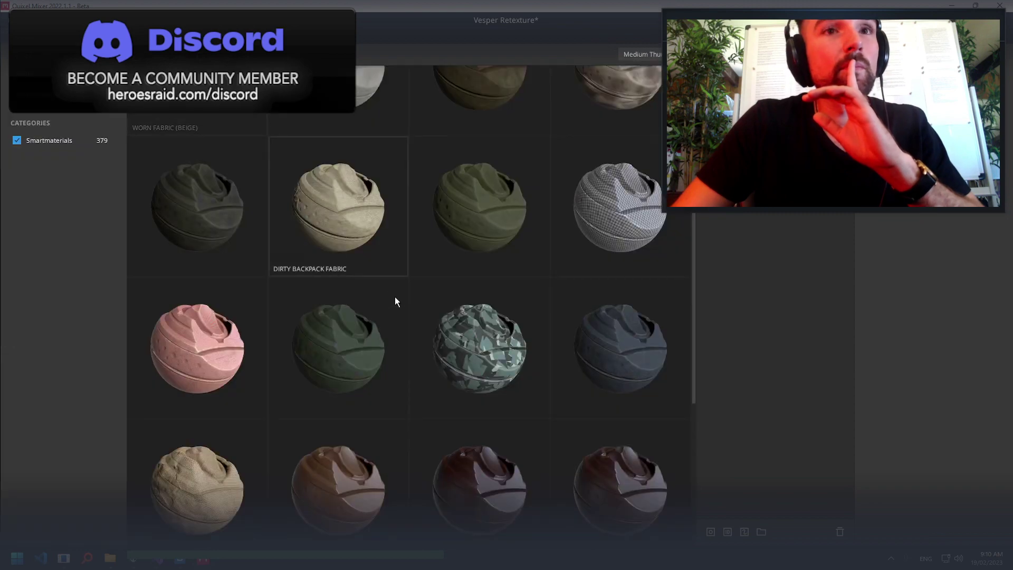
Apply Fabric - Medieval Tunic to the coat and preview dark grey 2E2E2E on its Fabric layer
click(362, 341)
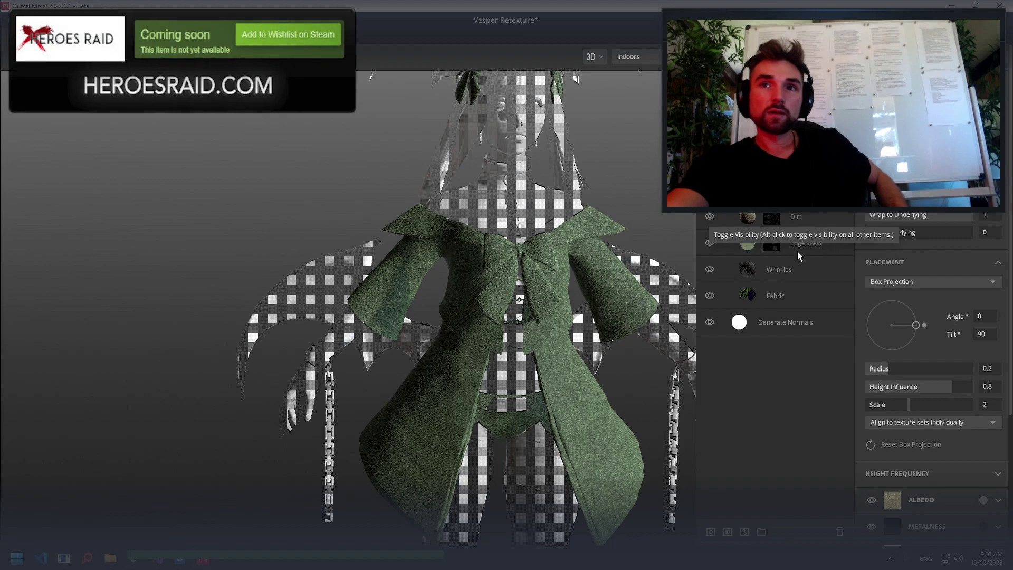
click(741, 248)
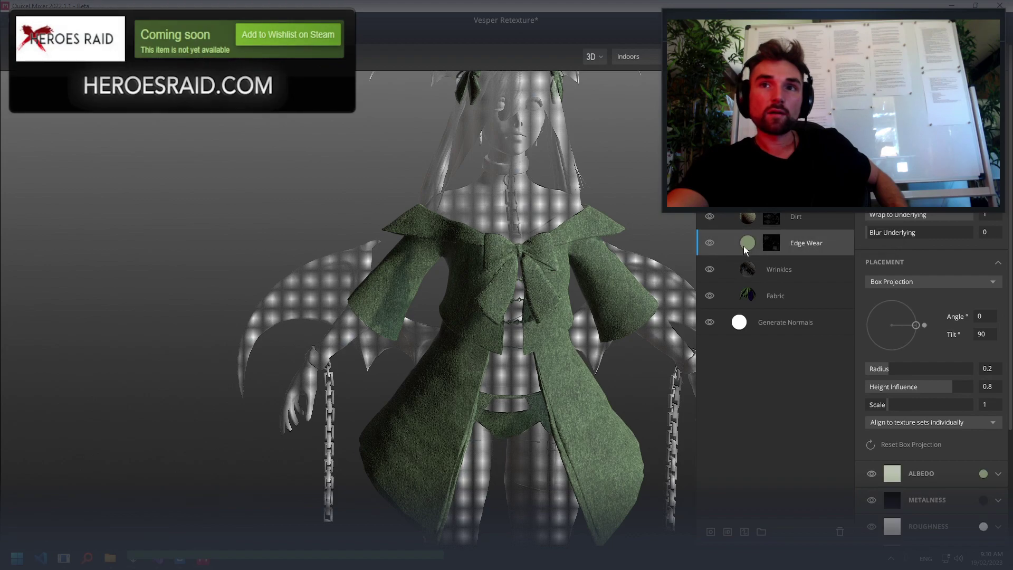
click(753, 293)
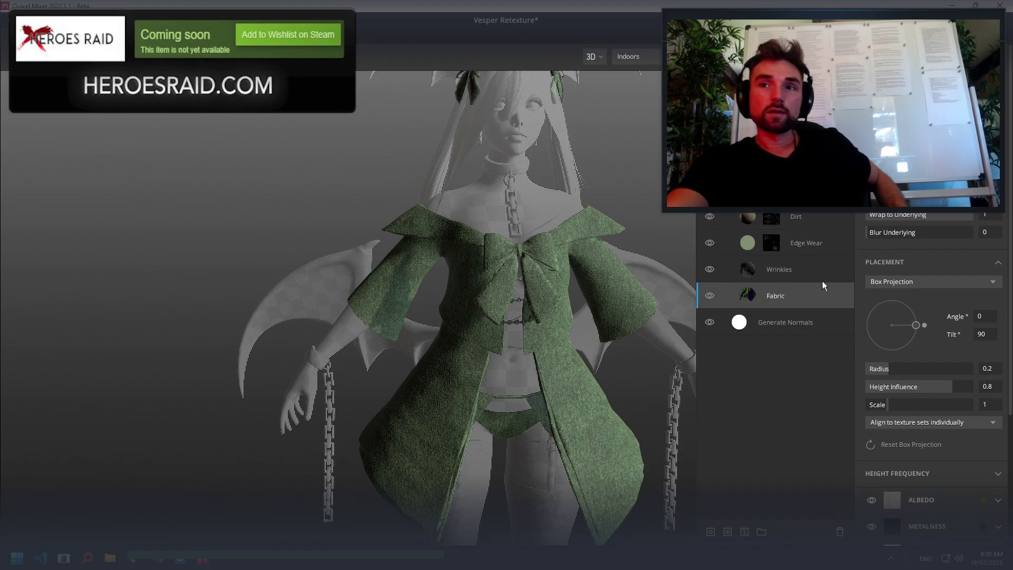
click(976, 505)
drag(373, 323, 317, 328)
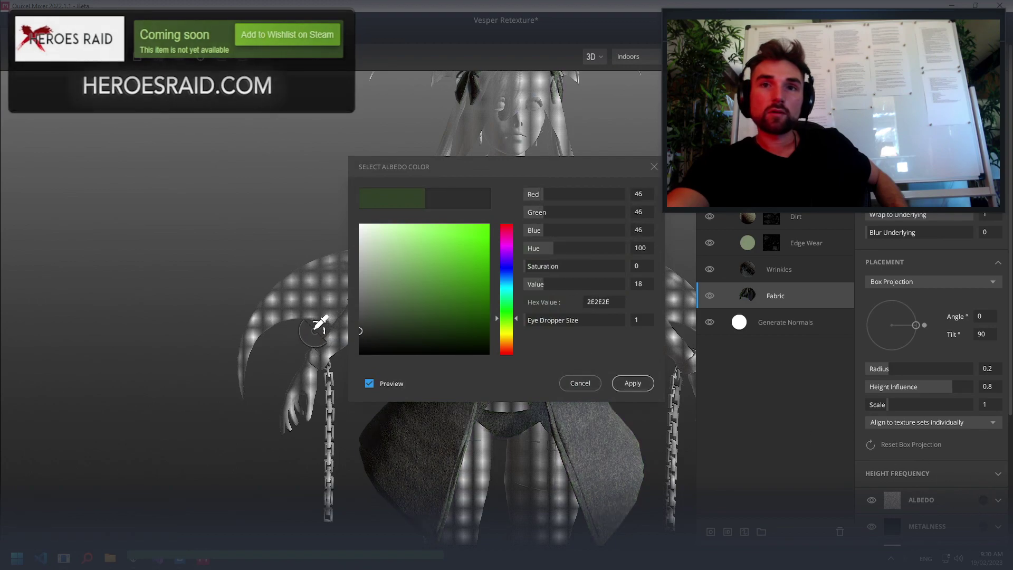
Apply the dark grey fabric colour and reselect the Fabric layer
click(633, 384)
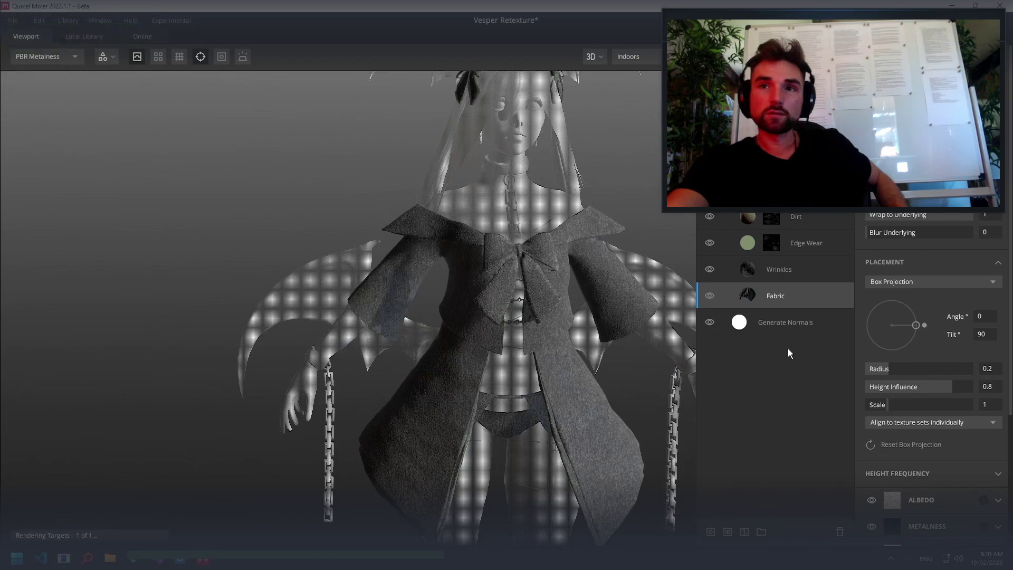
click(785, 272)
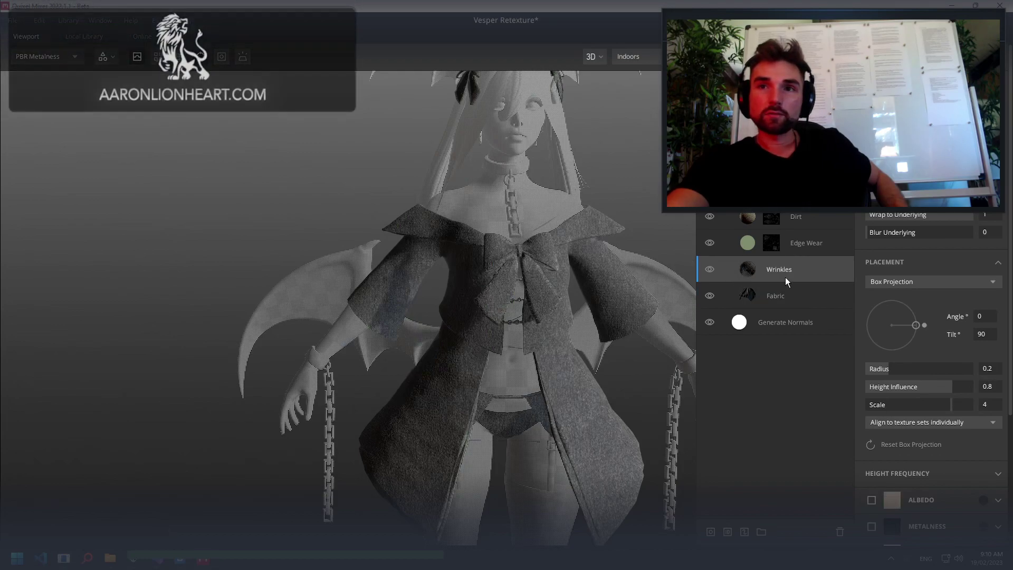
click(792, 290)
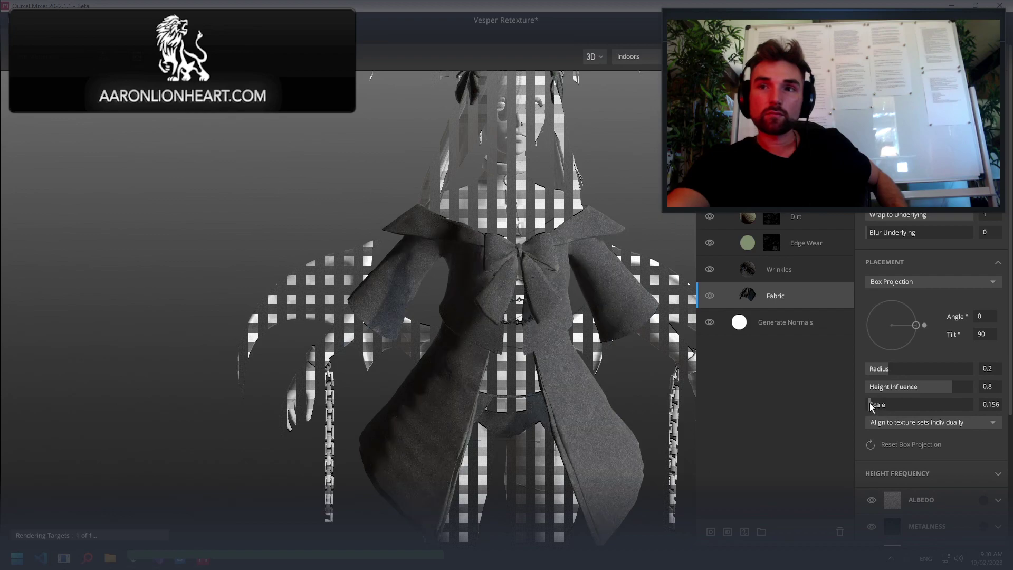
Set the fabric's placement scale to 0.1 and turn the Wrinkles layer back on
drag(869, 404, 872, 405)
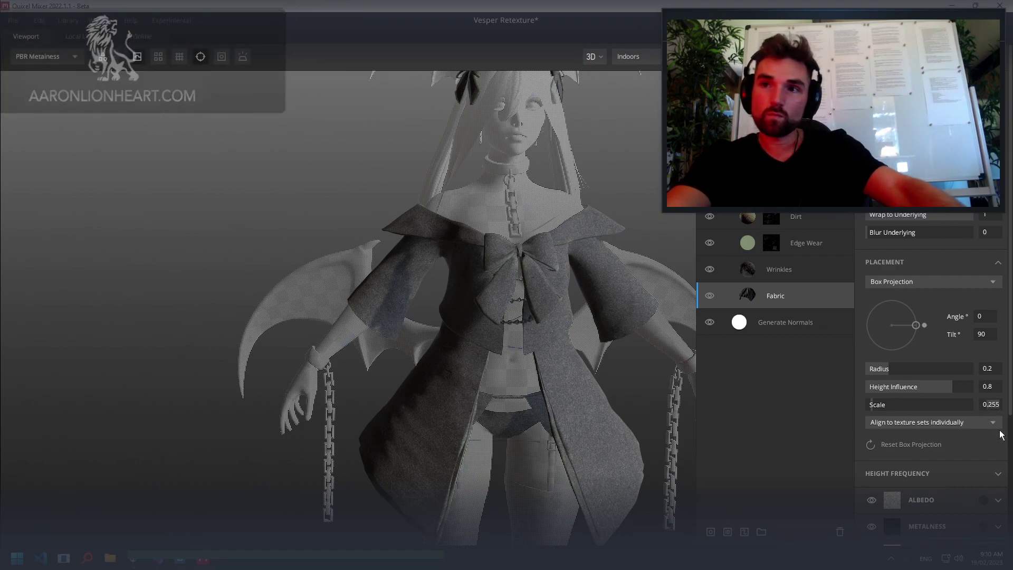
double_click(990, 404)
text(0.1)
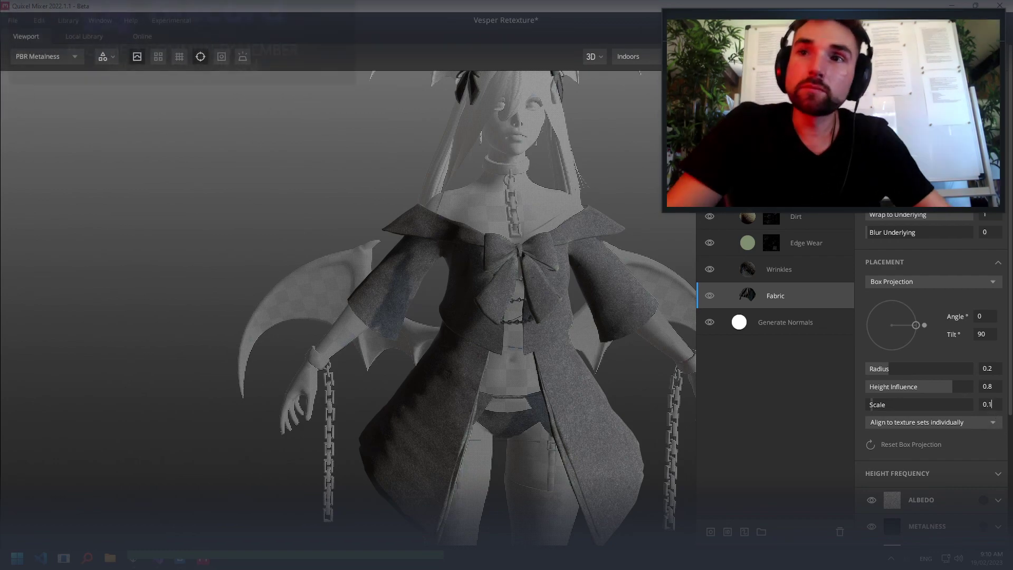
click(797, 263)
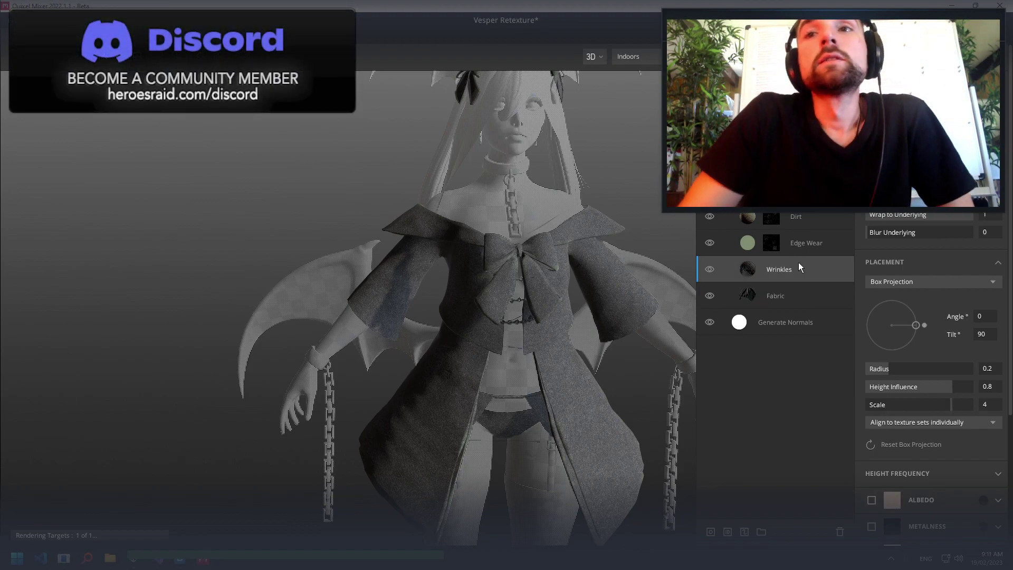
click(708, 271)
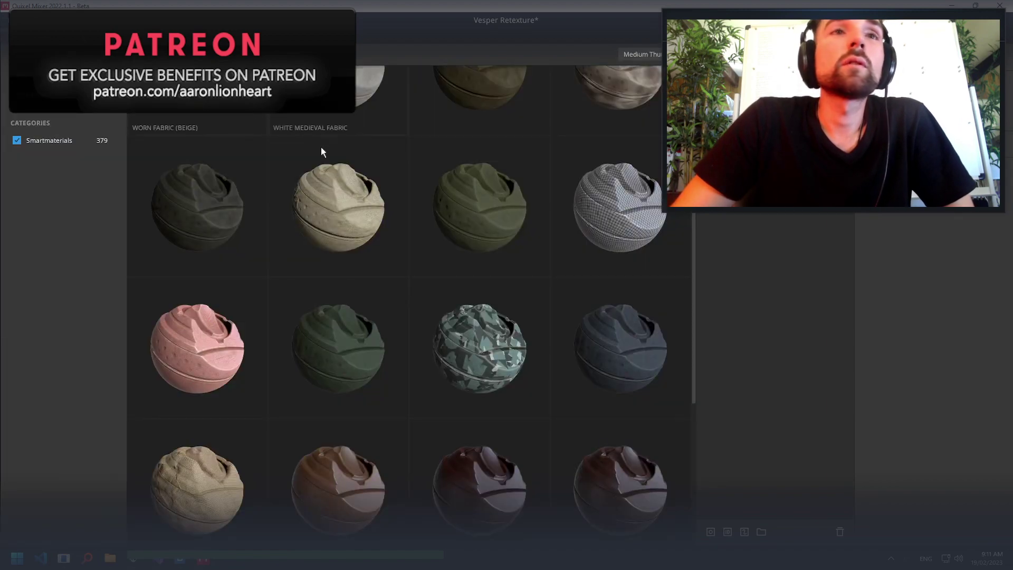
Search smart materials for 'leather' and apply Old Leather Belt over the coat's fabric
scroll(465, 331, down, 1)
scroll(467, 315, down, 3)
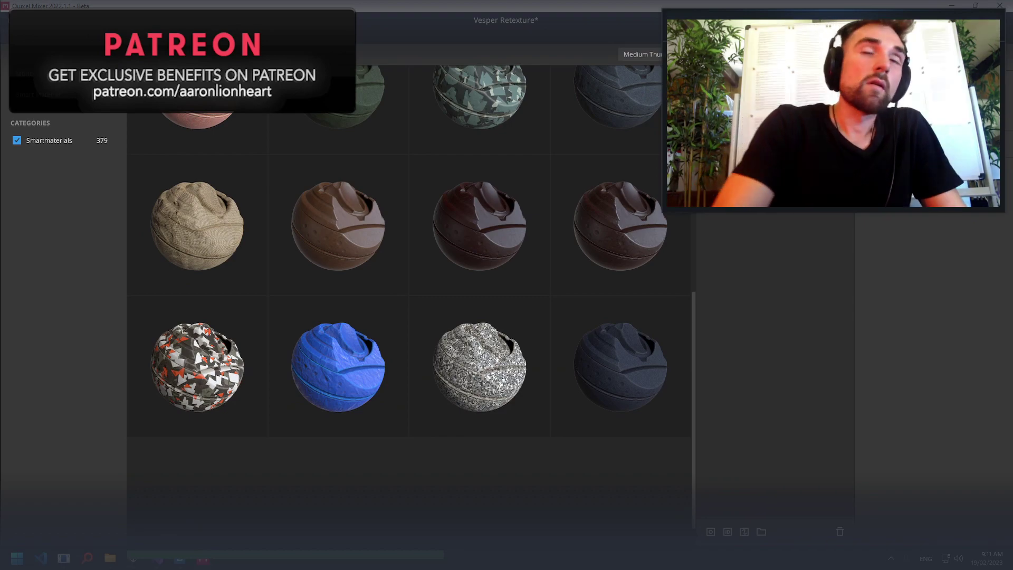
scroll(409, 290, down, 3)
text(leather)
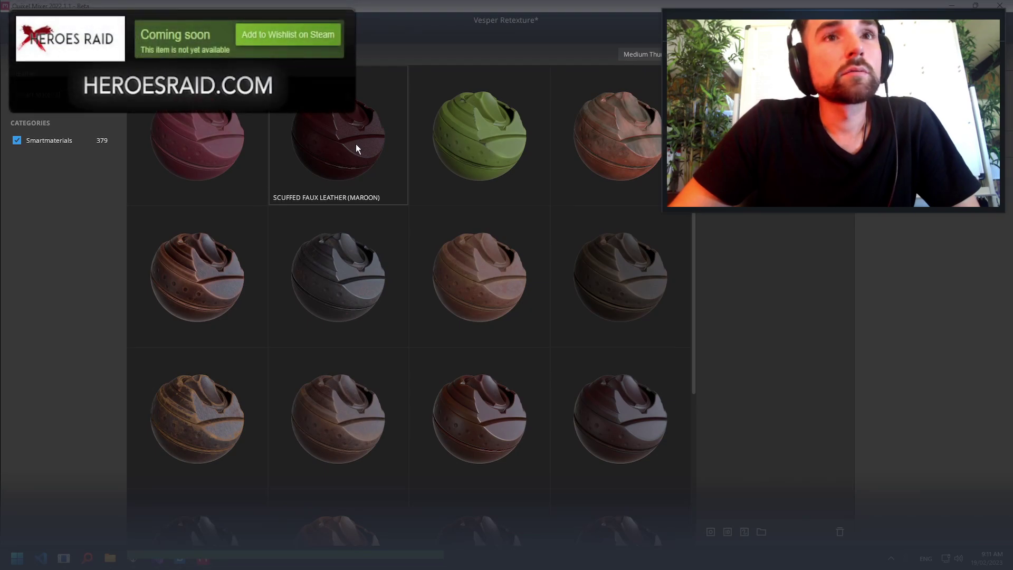
click(338, 264)
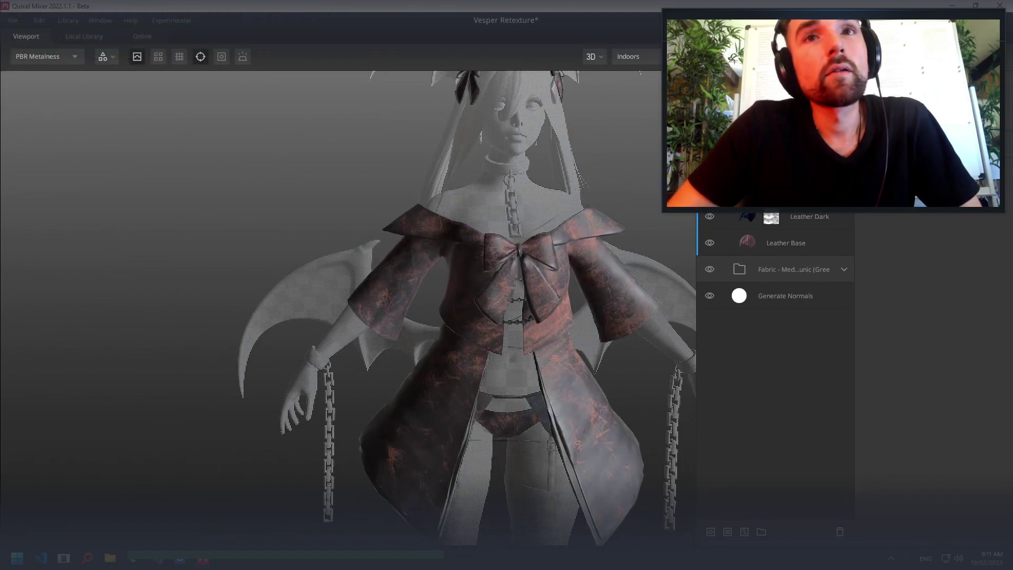
Set the placement scale of Leather Base and Leather Dark to 0.1
click(771, 243)
text(.1)
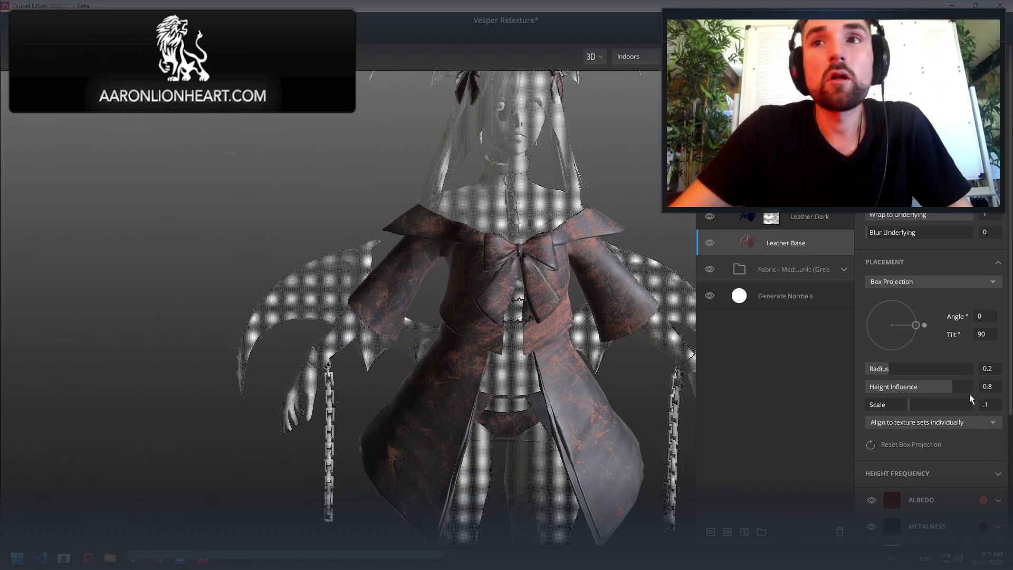
key(Return)
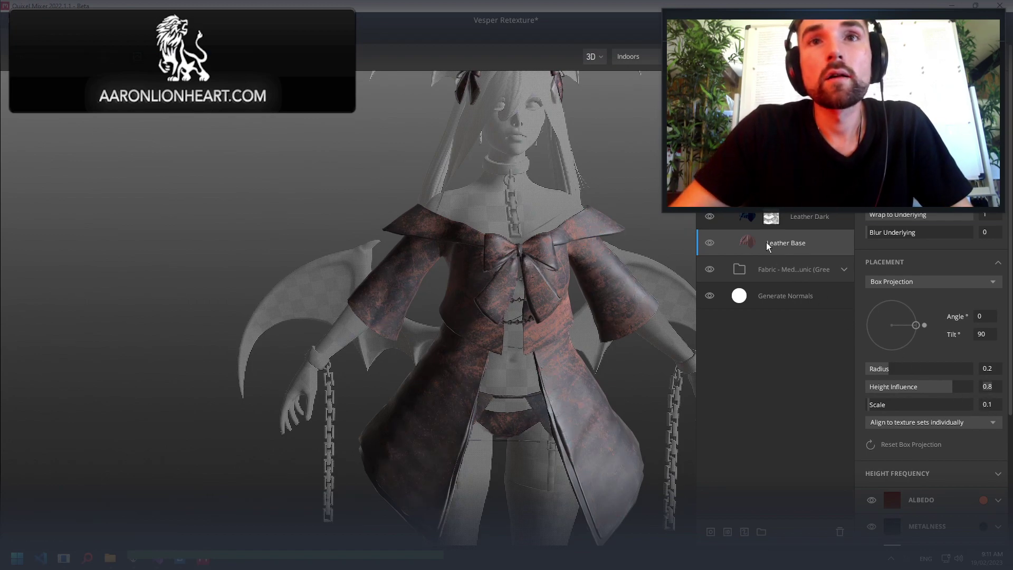
click(746, 220)
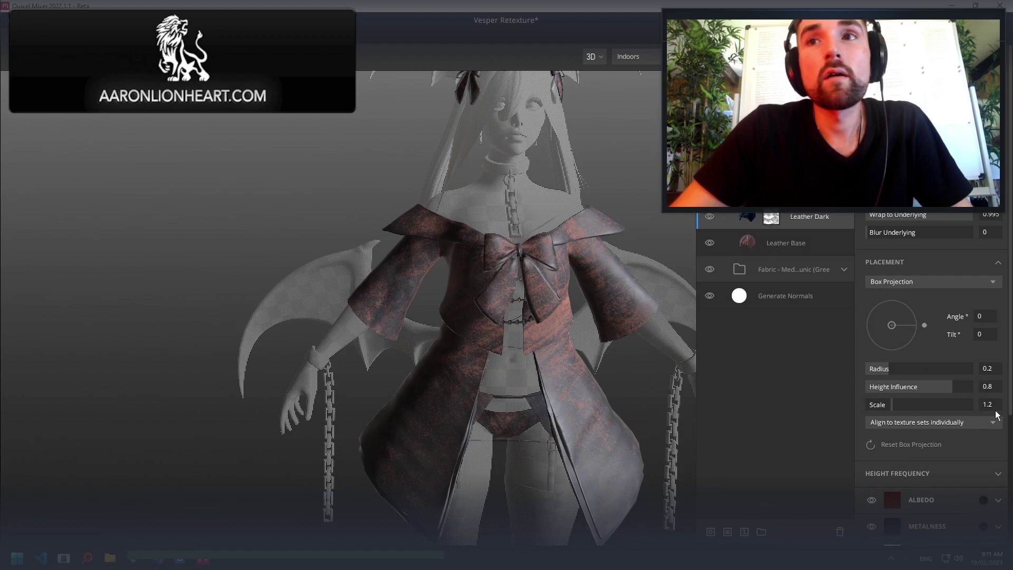
text(.1)
key(Return)
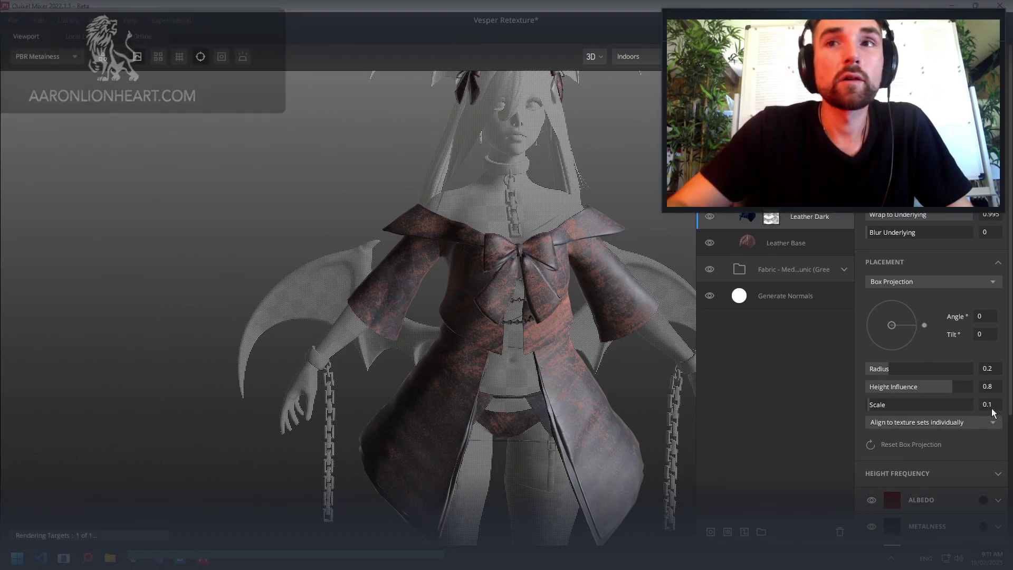
Set the placement scale of the remaining leather layers to 0.1
click(749, 191)
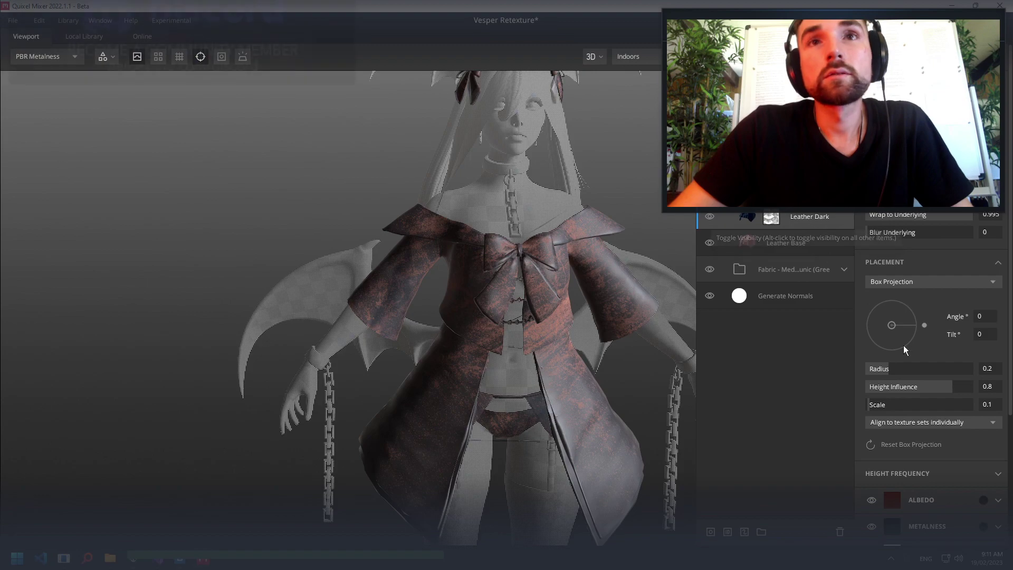
double_click(987, 404)
text(.1)
key(Return)
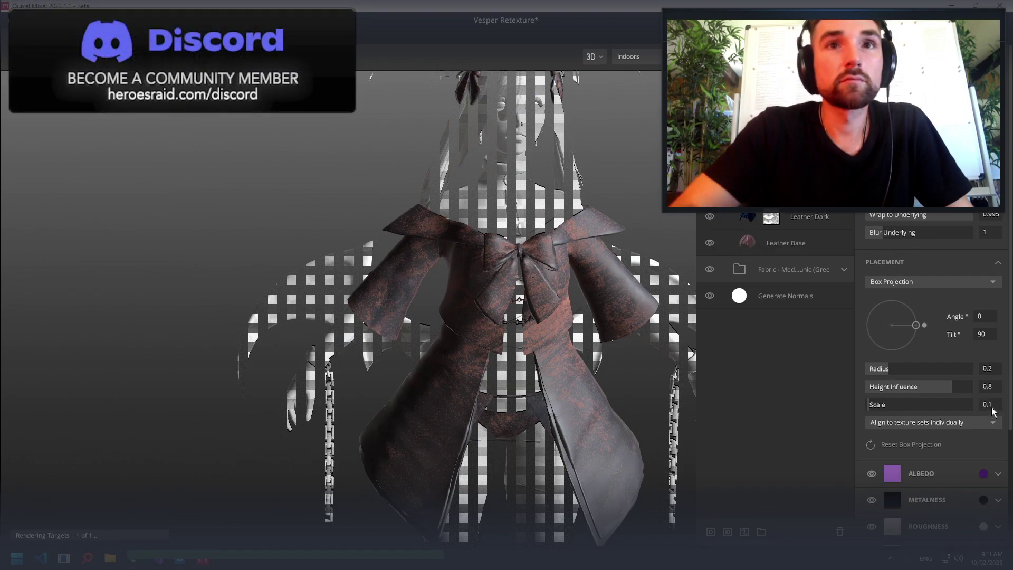
click(750, 191)
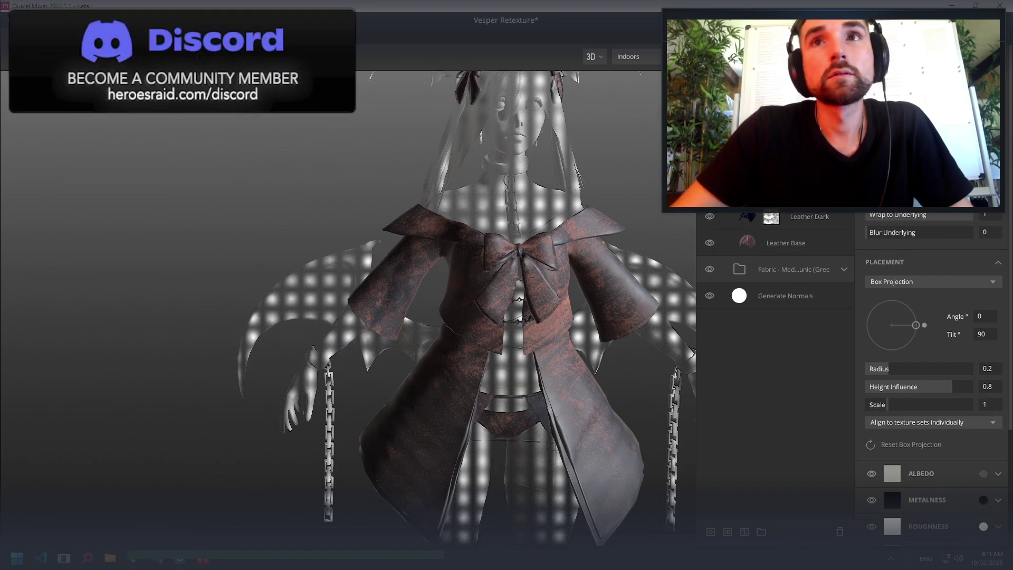
text(.1)
key(Return)
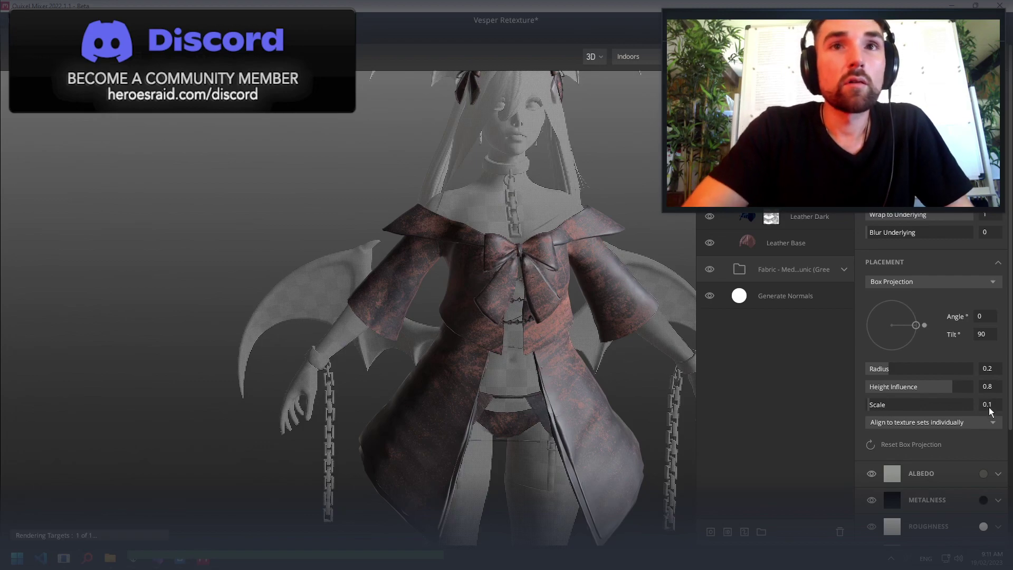
Reselect Leather Base, Leather Dark and the layer above to review their settings
click(771, 244)
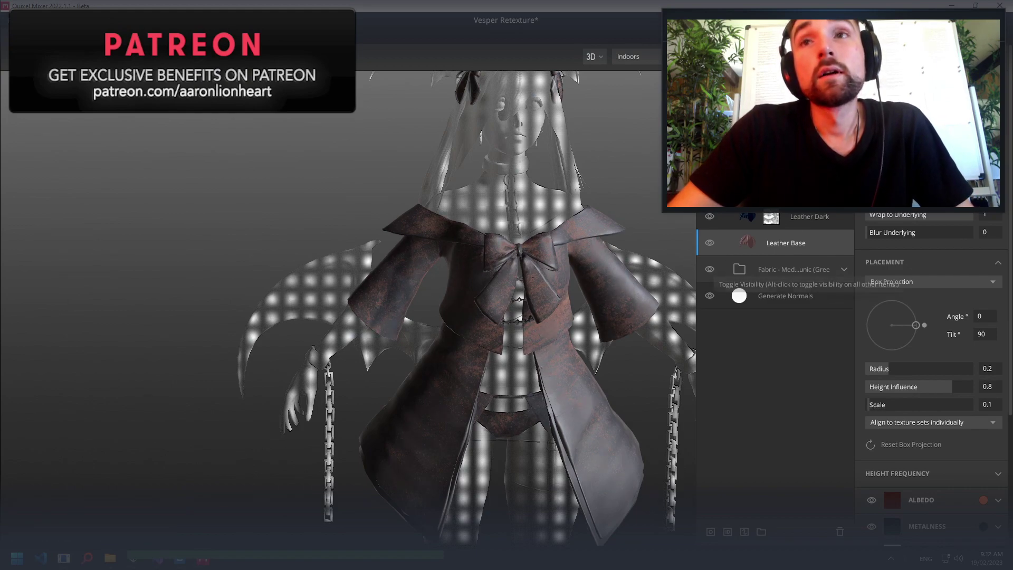
click(810, 217)
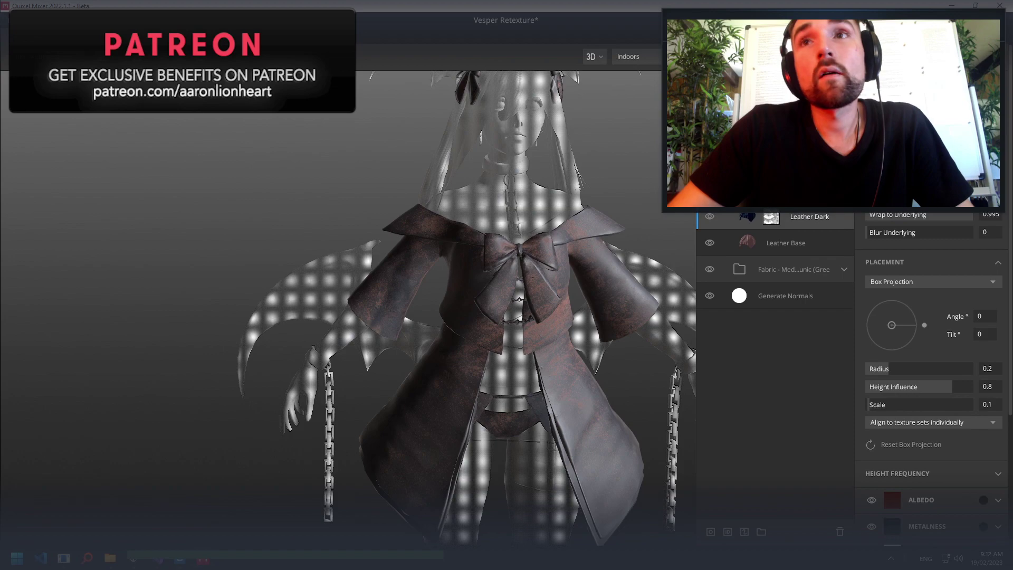
click(791, 190)
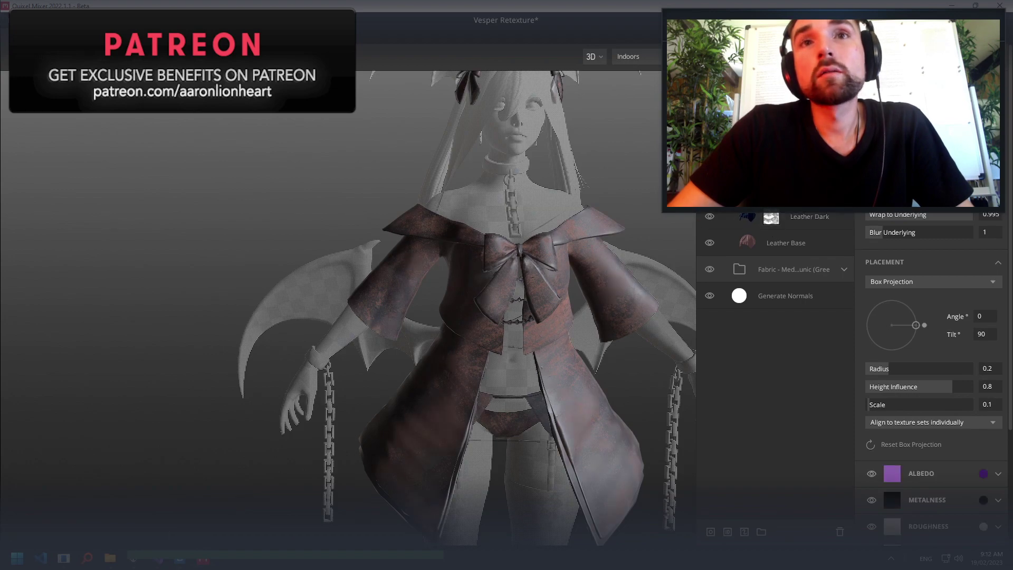
click(786, 243)
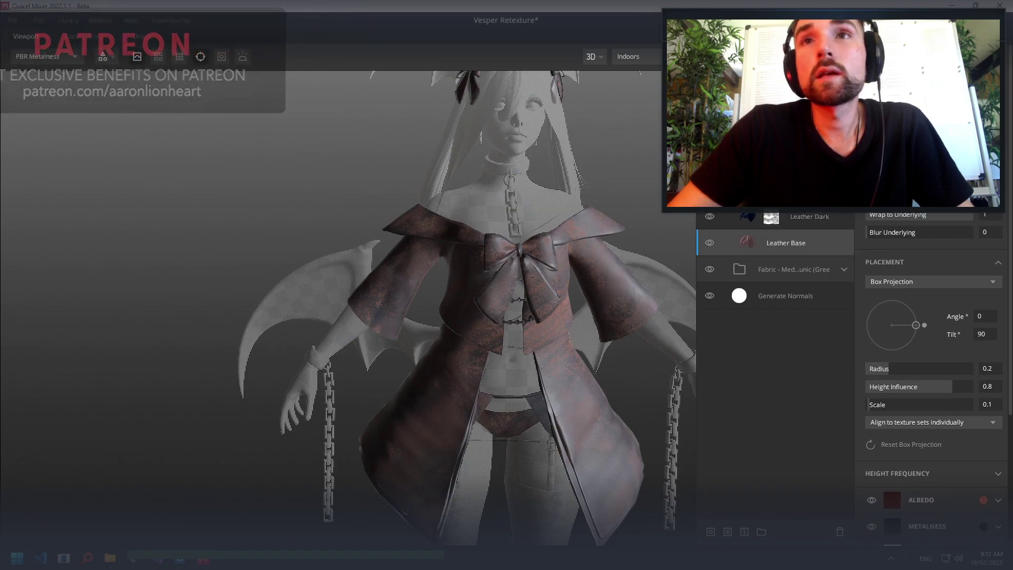
Add a paint mask to a leather layer and make the fabric group visible again
right_click(766, 204)
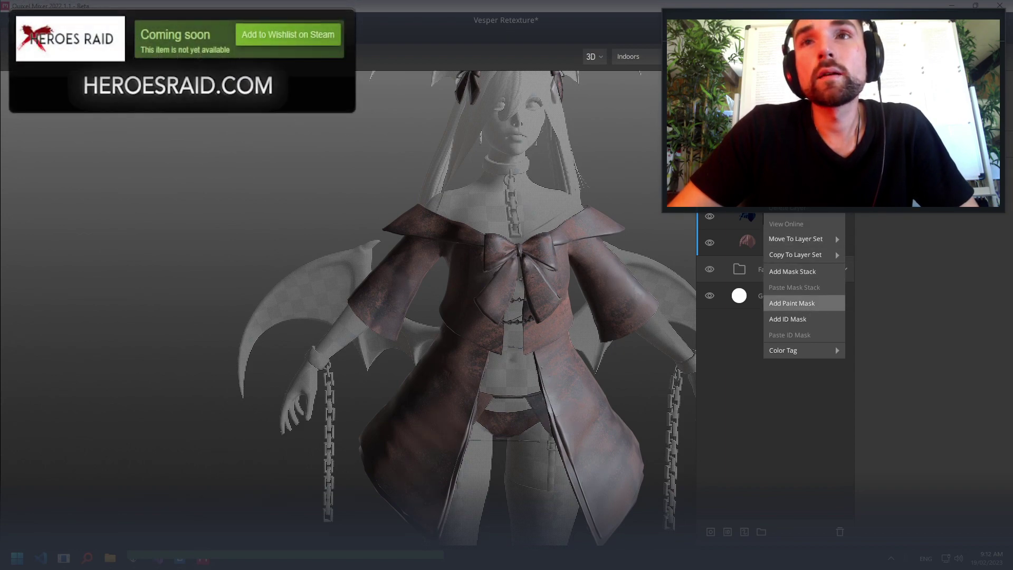
click(800, 303)
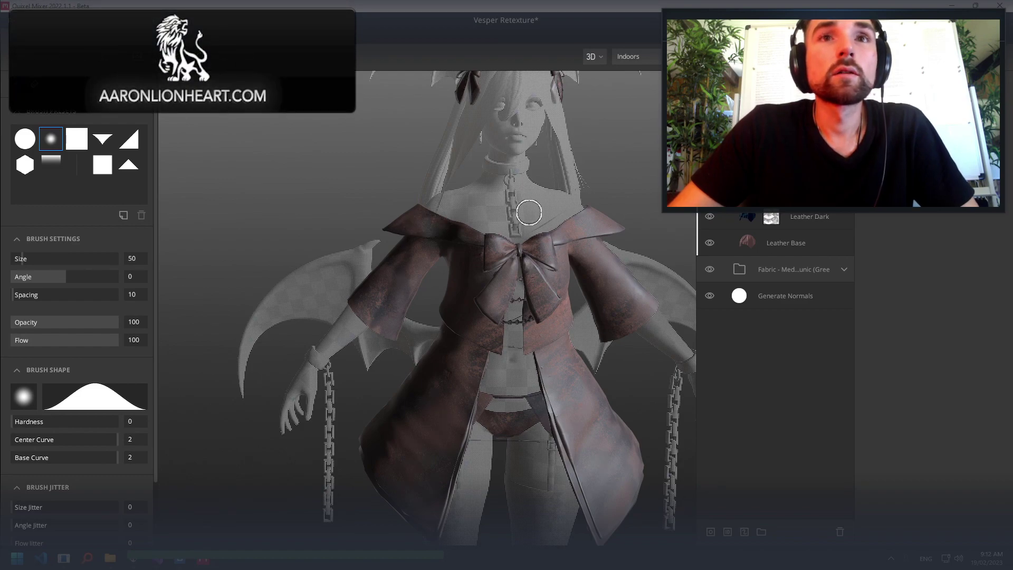
click(710, 270)
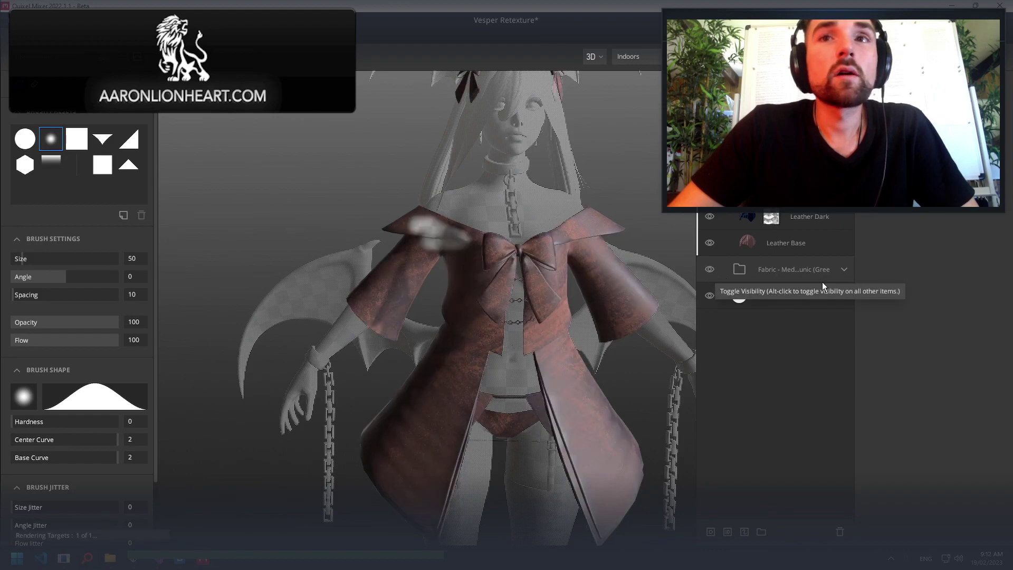
click(711, 271)
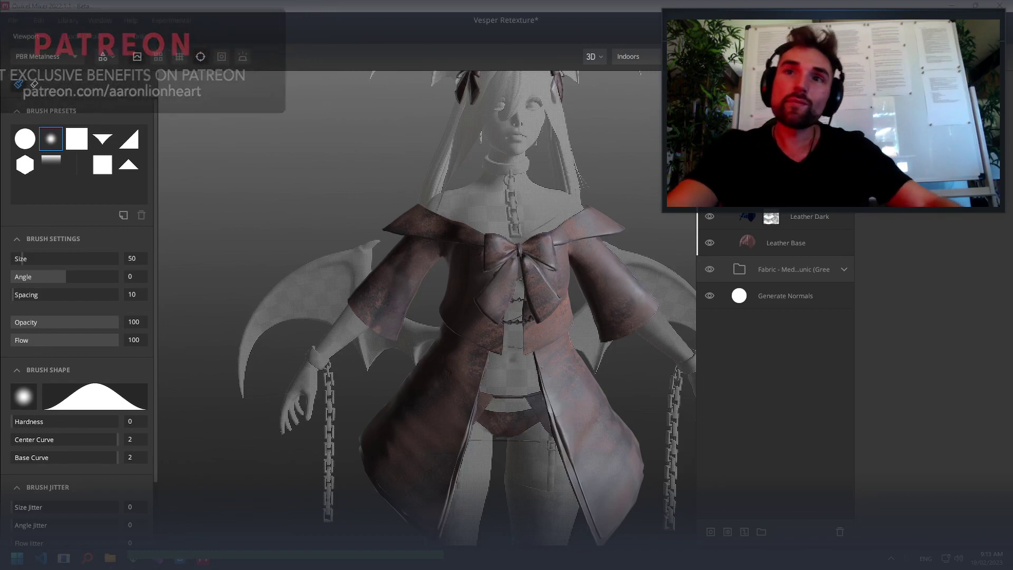
right_click(776, 214)
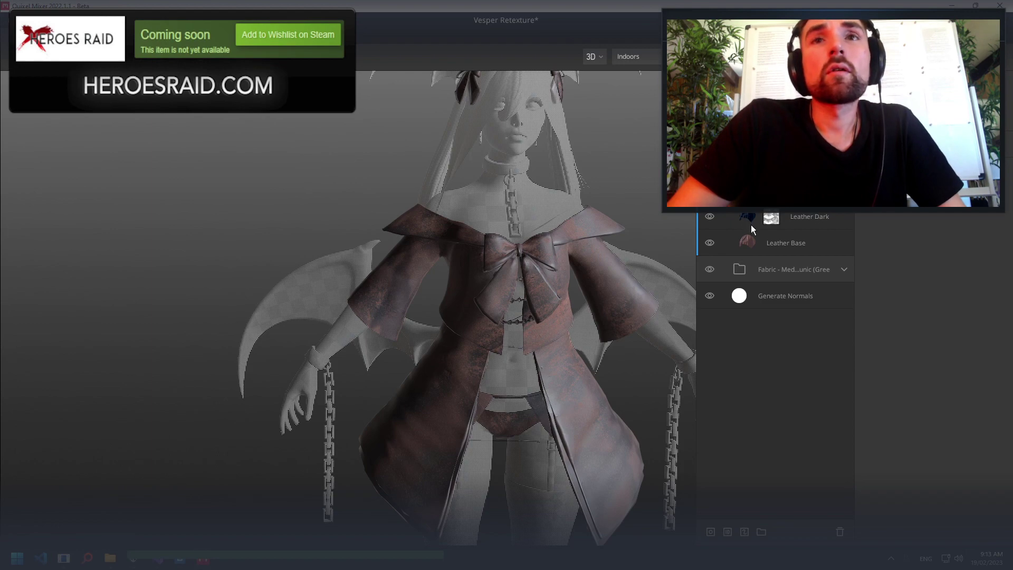
Hide Leather Dark, add a Leather Base paint mask, and undo trial collar strokes
click(710, 217)
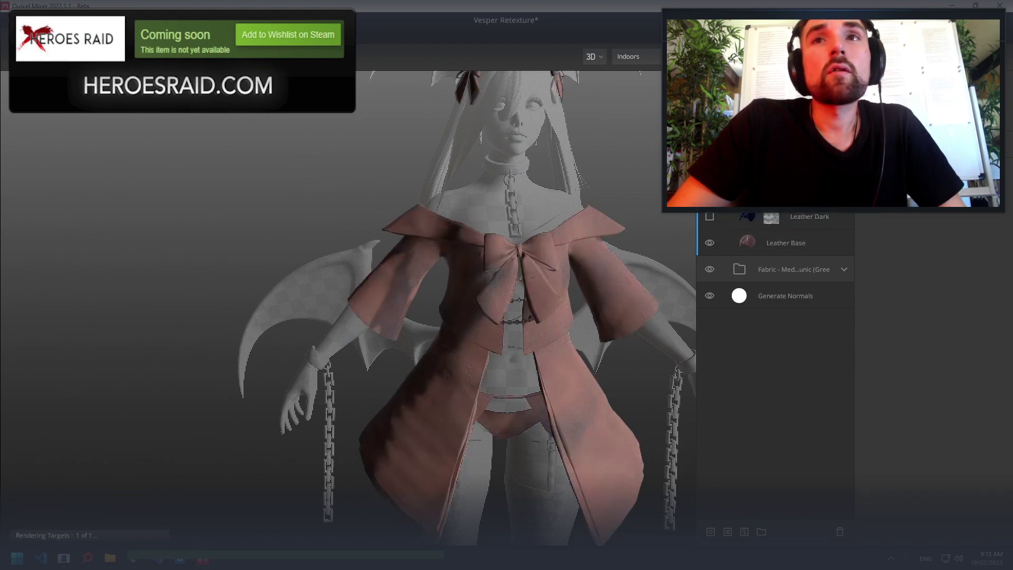
right_click(768, 239)
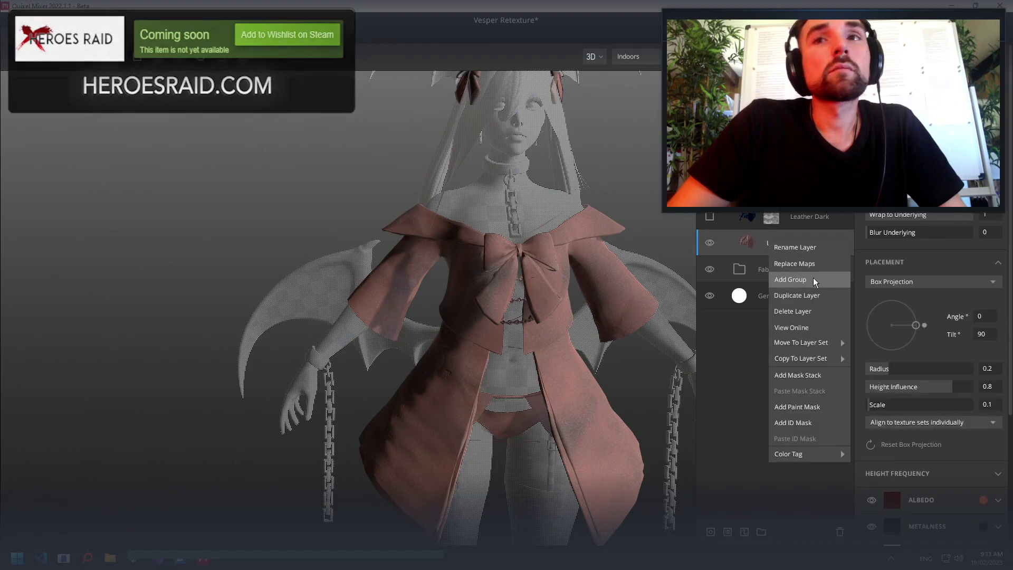
click(821, 408)
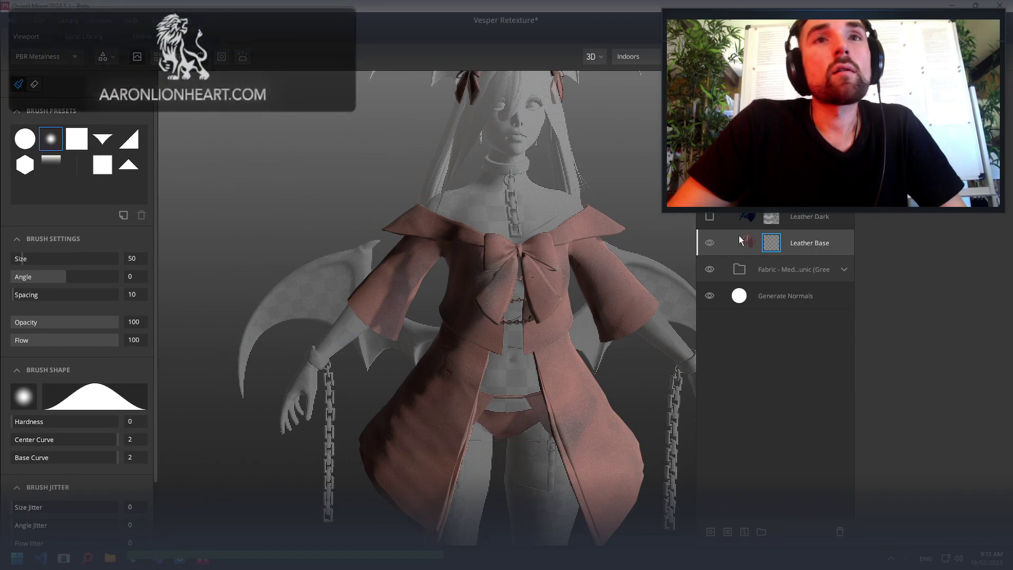
mouse_move(426, 230)
mouse_down()
mouse_move(509, 236)
mouse_move(456, 235)
mouse_up()
drag(404, 217, 399, 228)
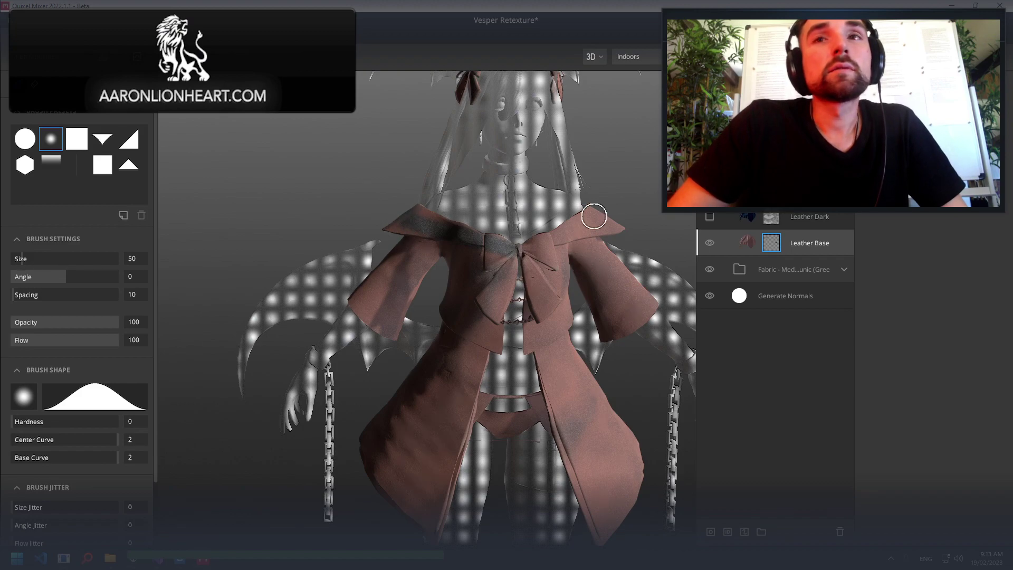
key(ctrl+z)
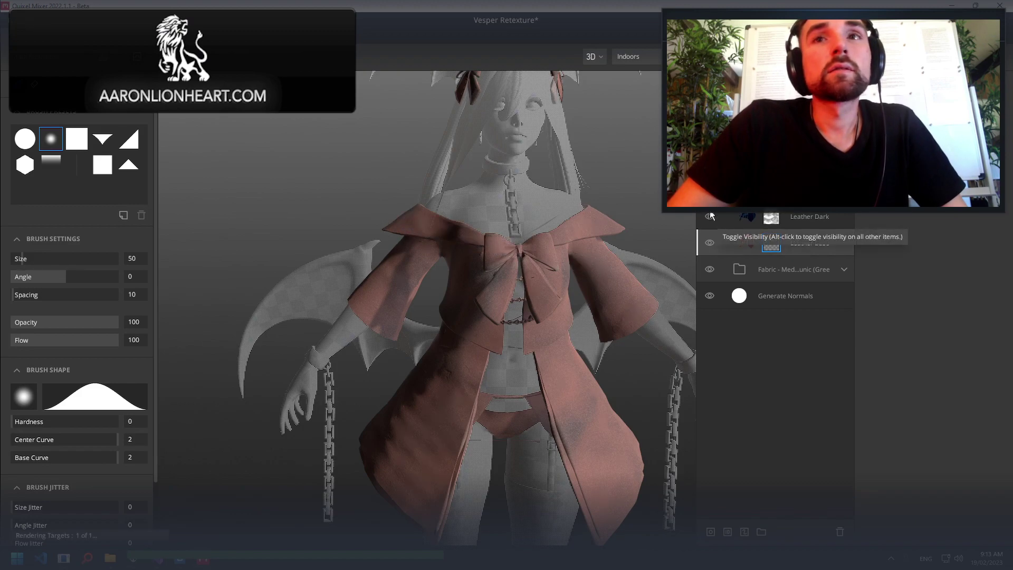
Show Leather Dark again and delete Leather Base's paint mask
click(710, 217)
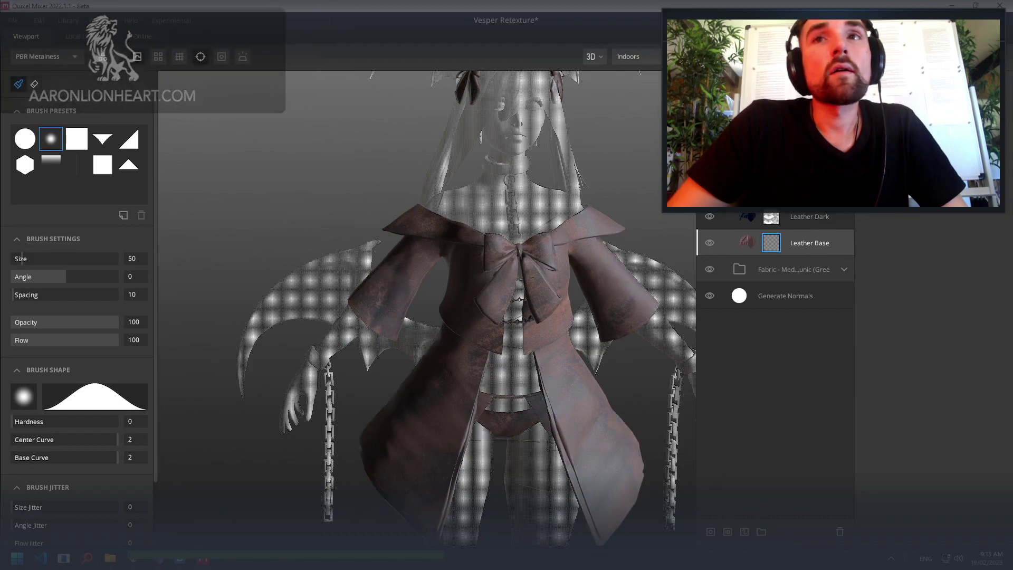
click(778, 246)
right_click(778, 246)
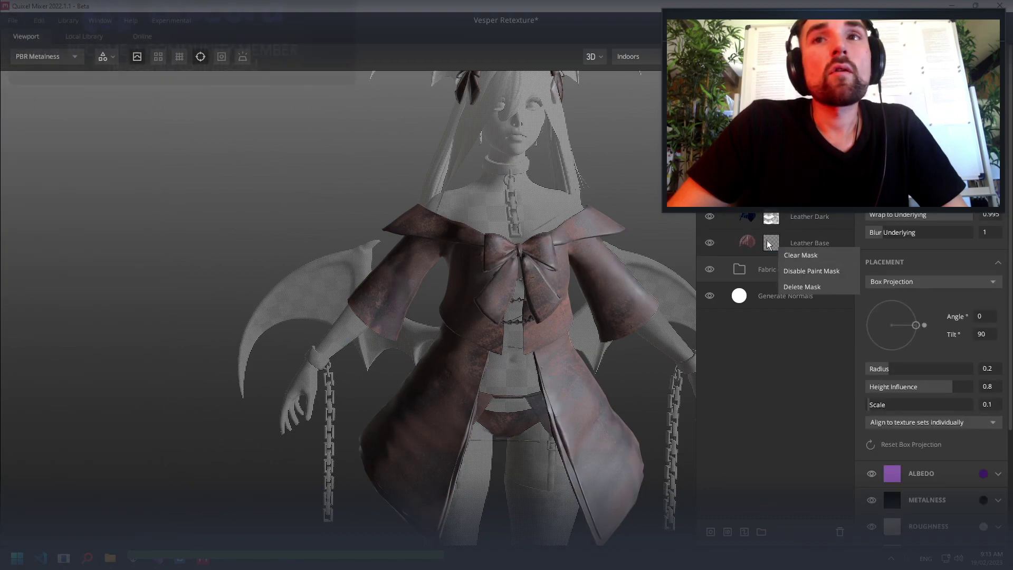
click(809, 273)
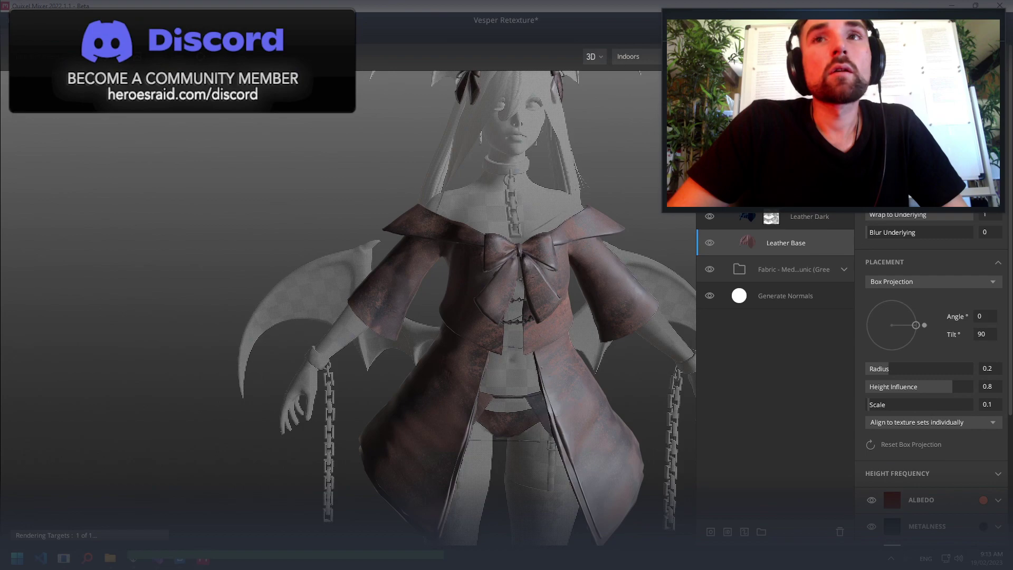
Add a fresh paint mask to Leather Base and return to the layers list
right_click(792, 217)
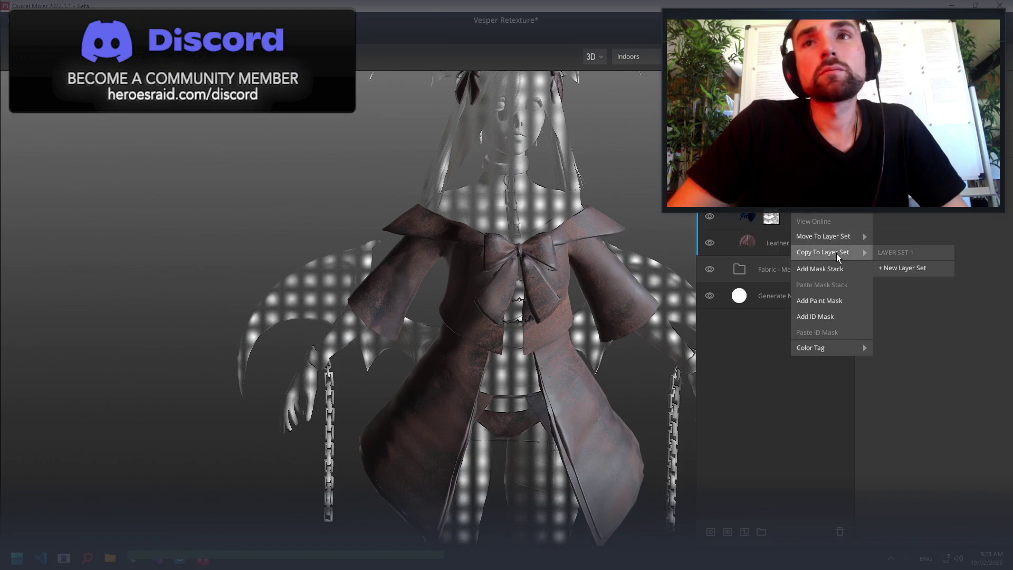
click(839, 303)
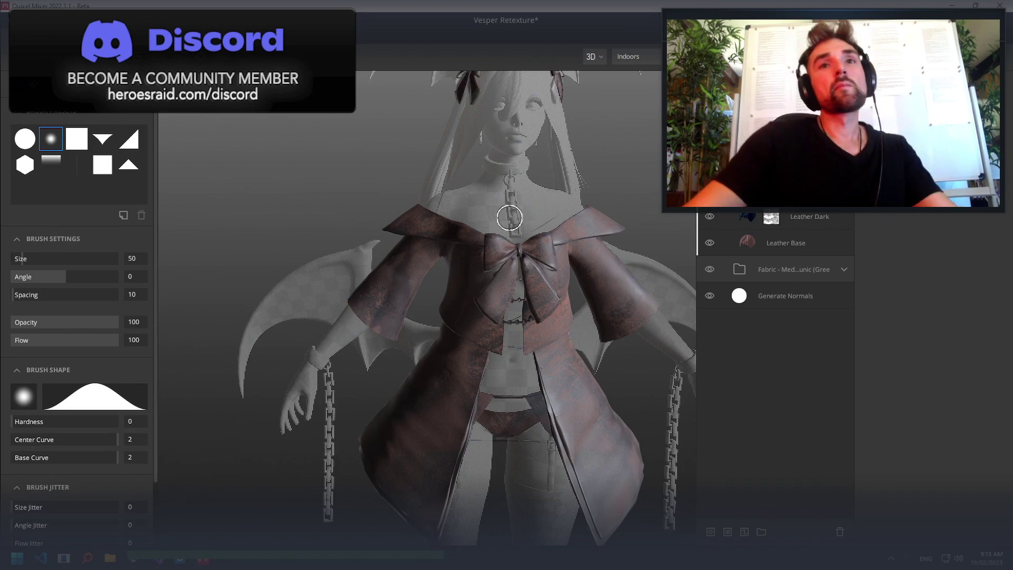
scroll(510, 315, up, 3)
scroll(550, 290, down, 2)
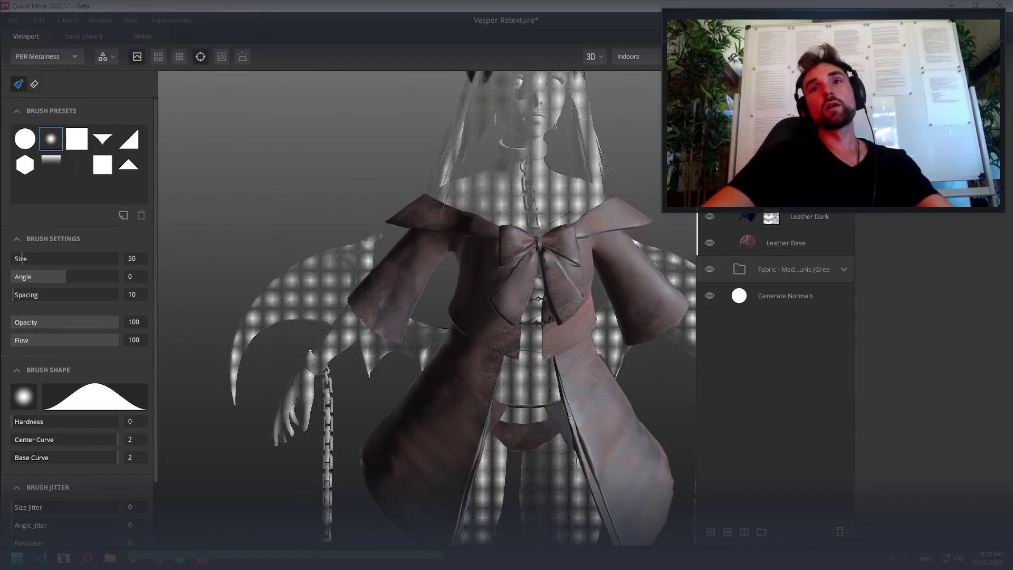
click(754, 242)
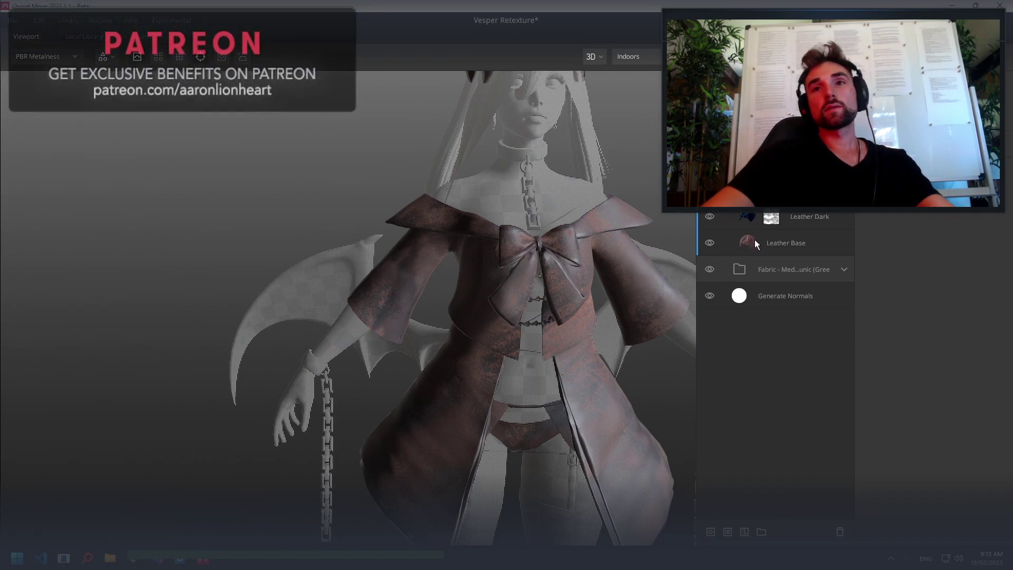
Select Leather Base and check the layer option menus without changing anything
click(755, 240)
right_click(761, 243)
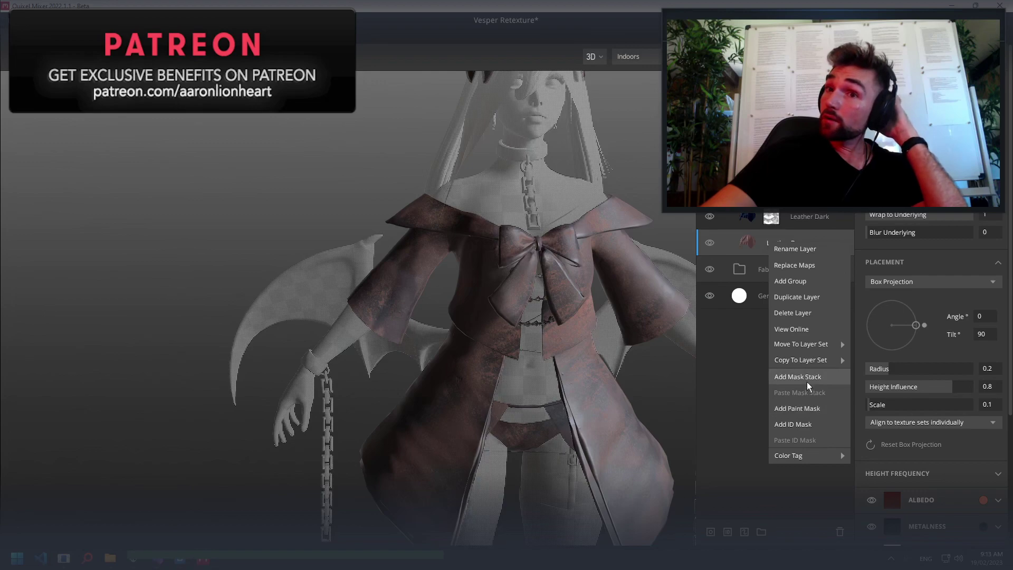
key(Escape)
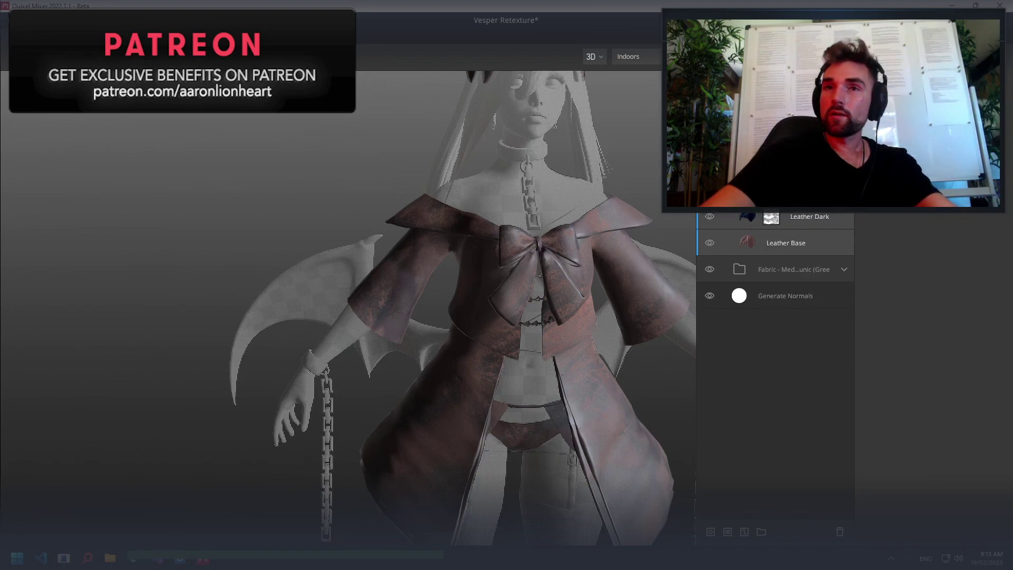
right_click(781, 221)
key(Escape)
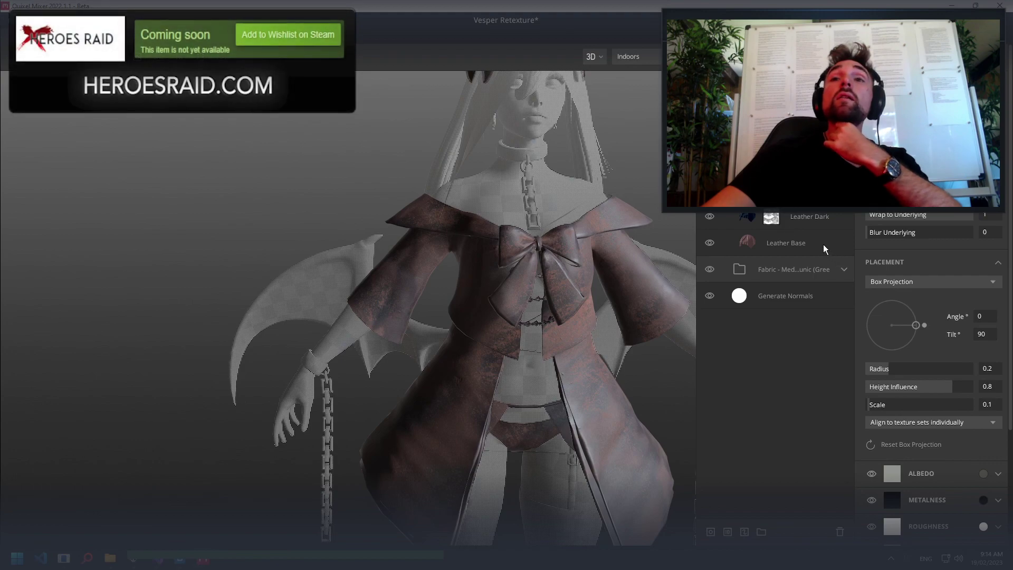
Add a paint mask to Leather Dark and group the two leather layers
shift+click(848, 217)
right_click(827, 213)
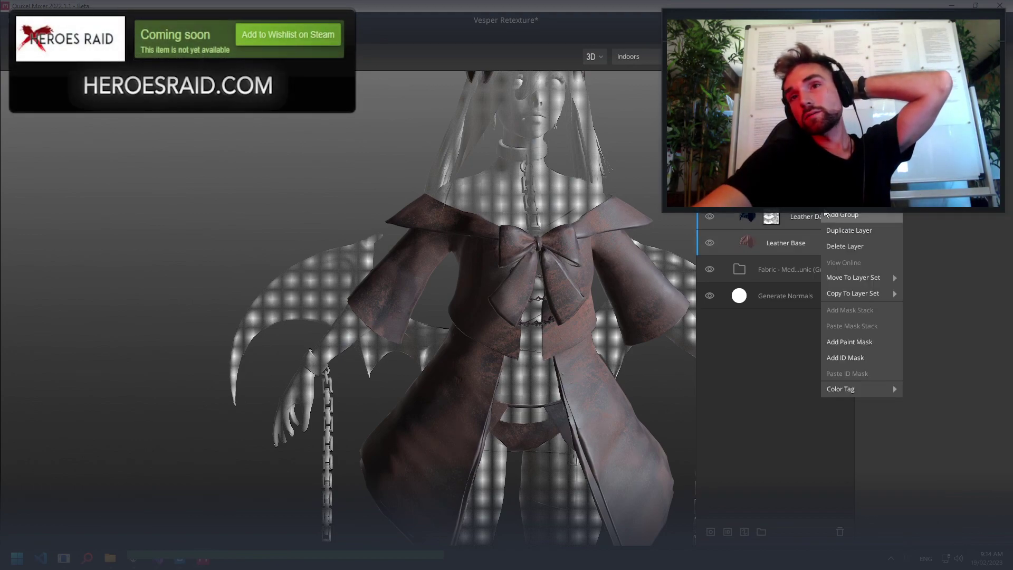
click(848, 342)
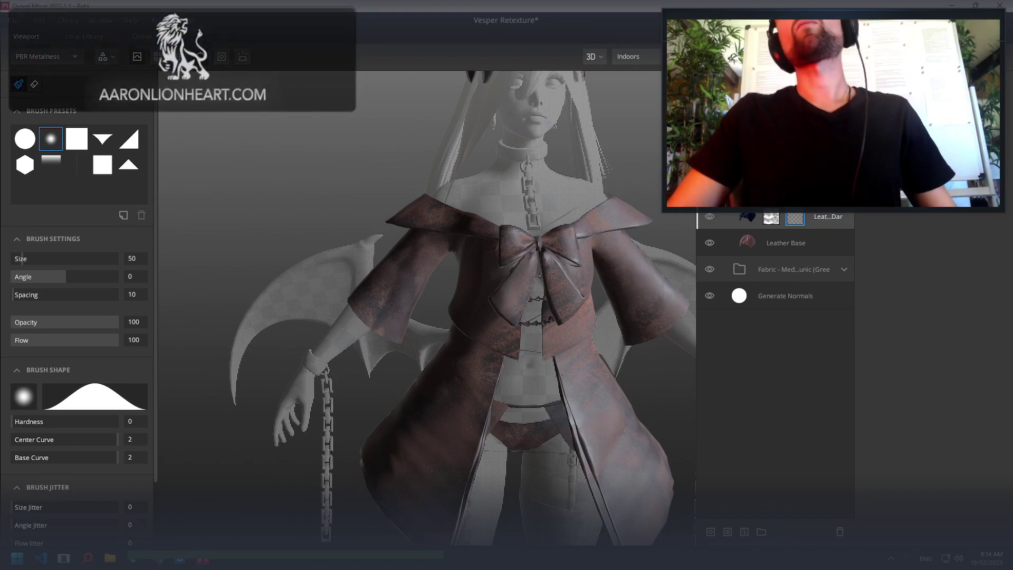
right_click(803, 214)
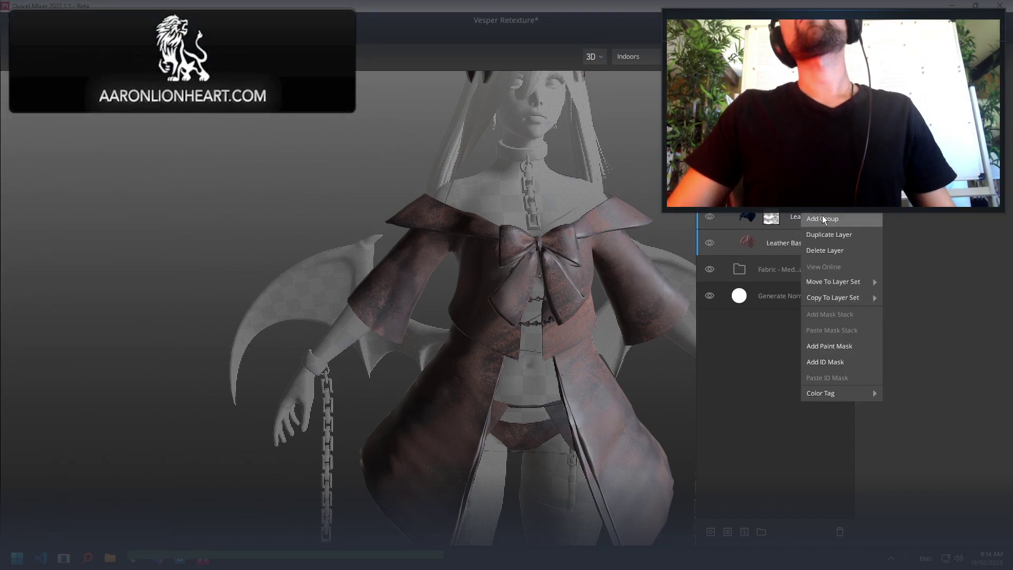
click(823, 218)
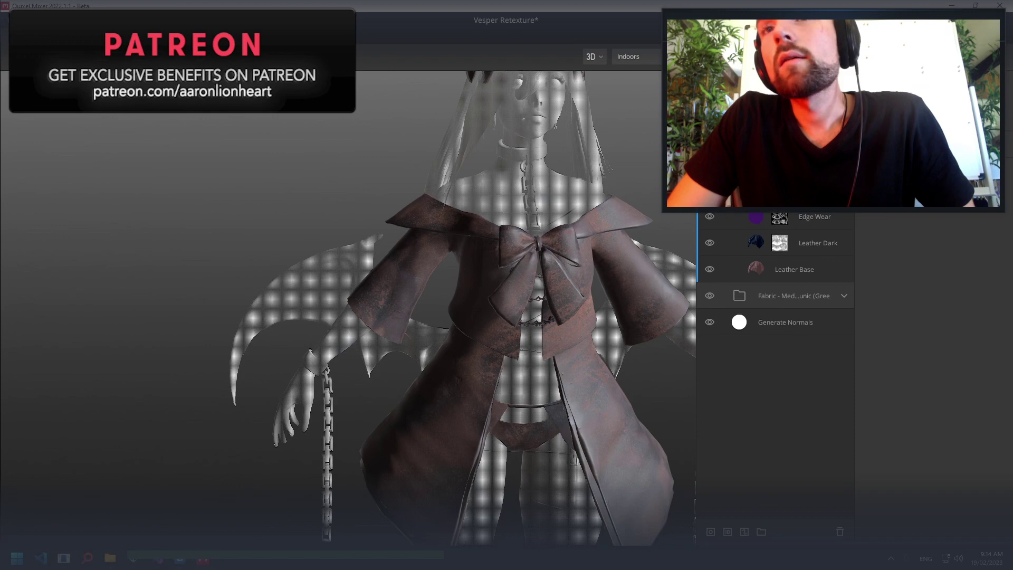
click(710, 270)
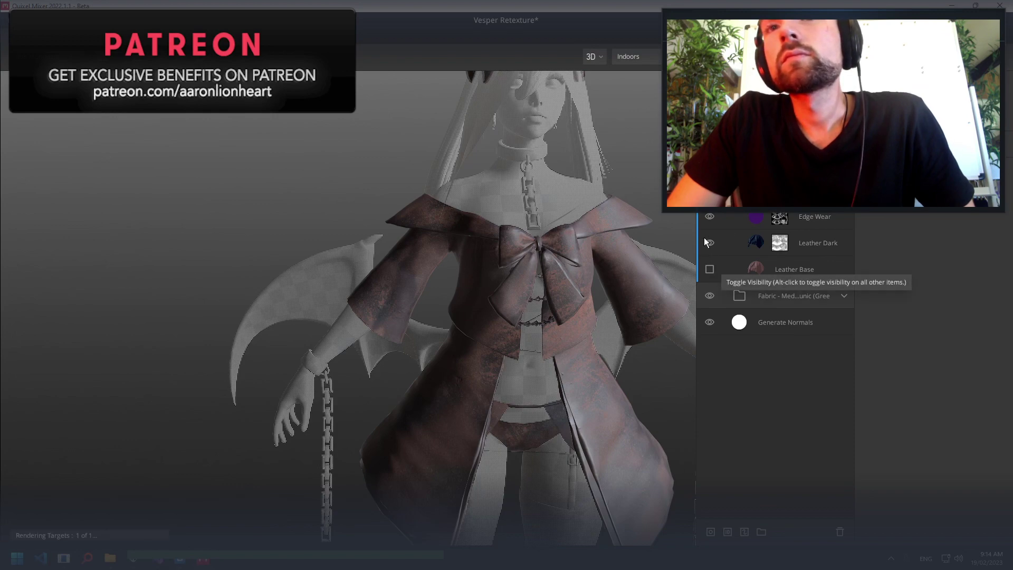
click(710, 217)
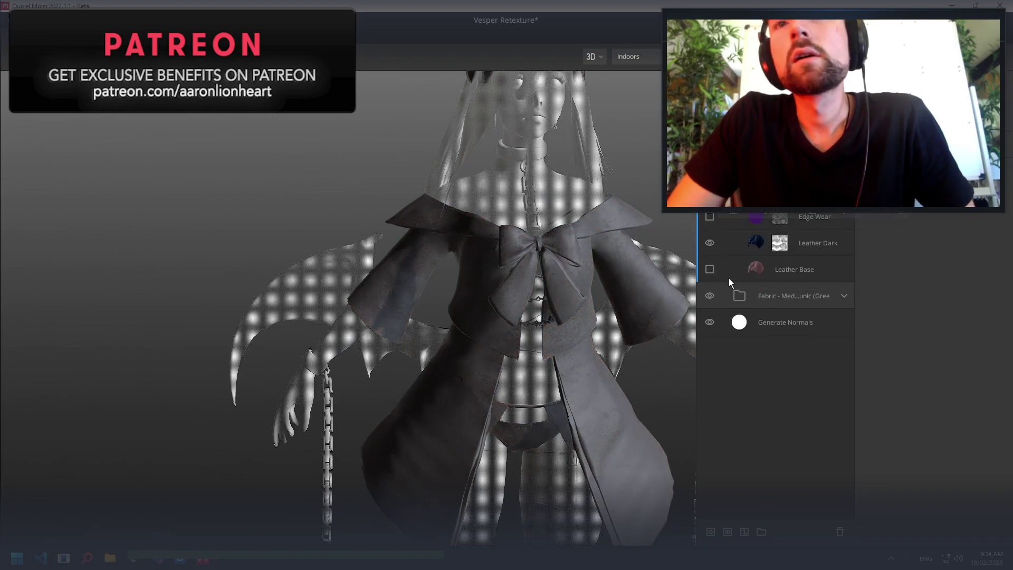
click(710, 243)
click(709, 243)
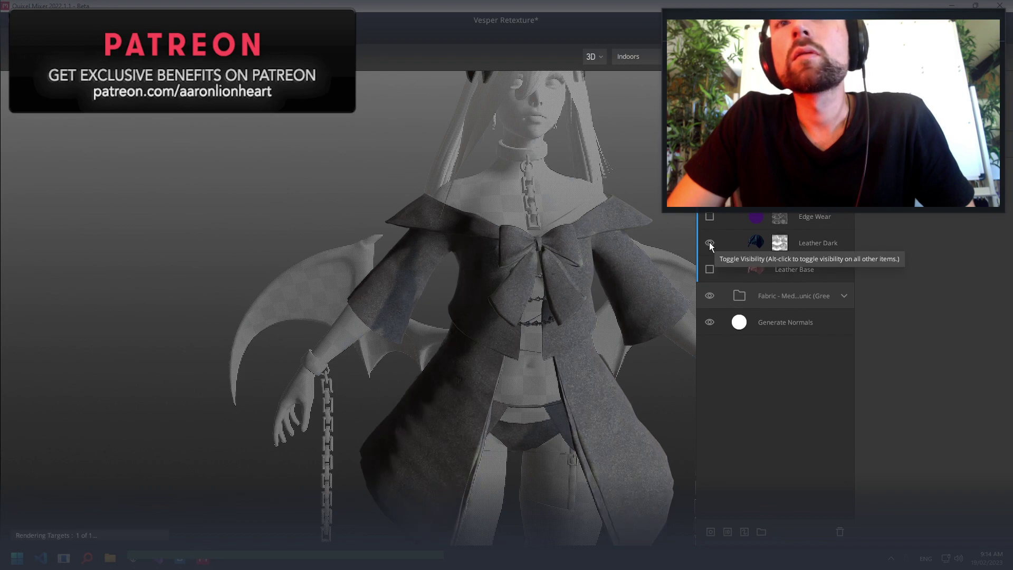
click(710, 270)
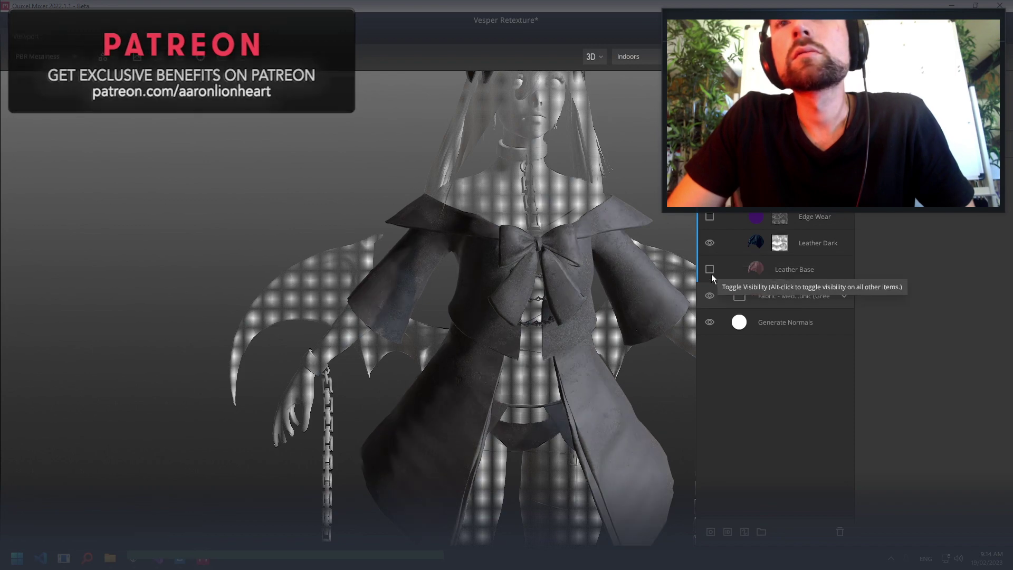
click(715, 247)
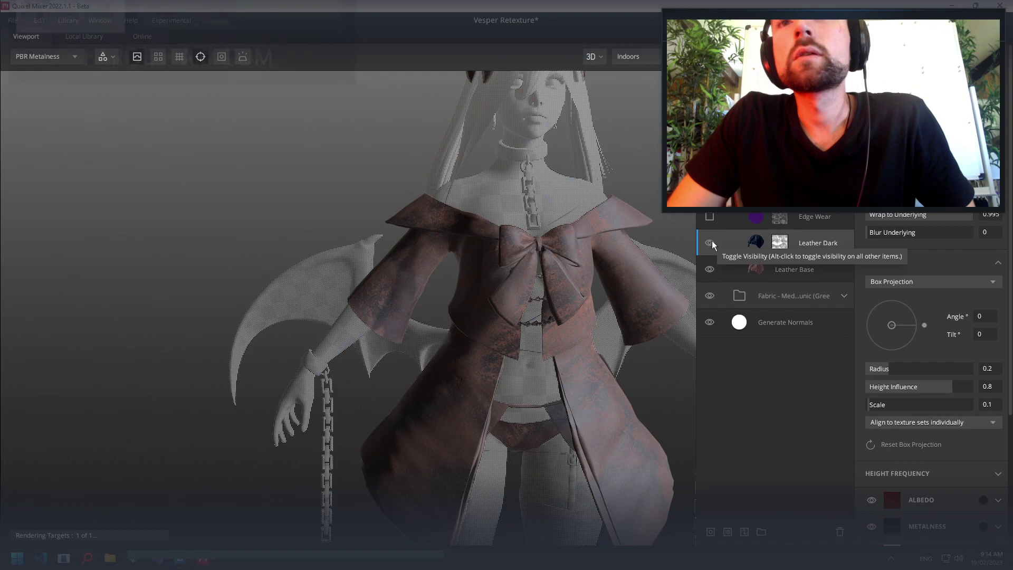
click(710, 244)
click(710, 243)
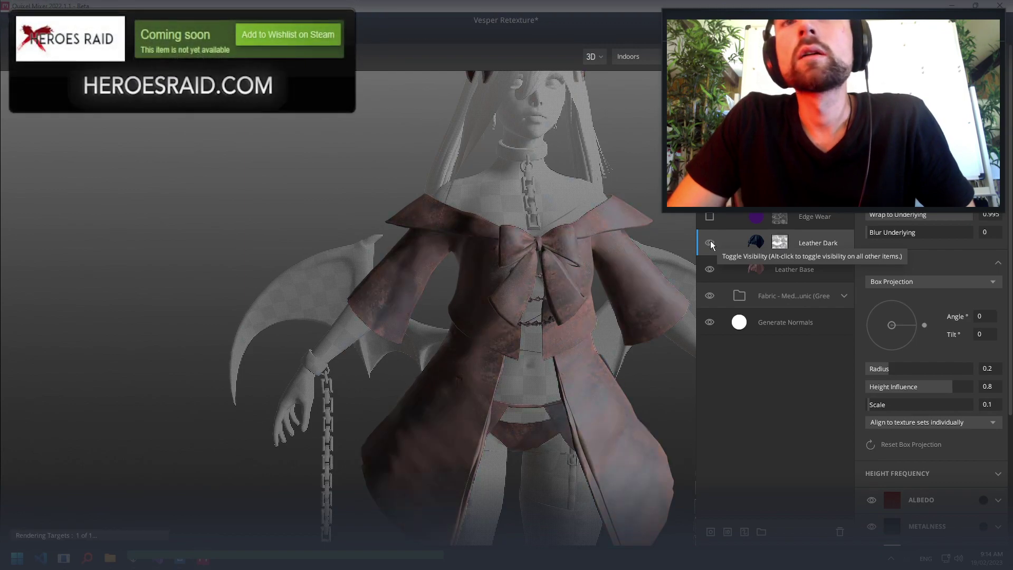
click(709, 243)
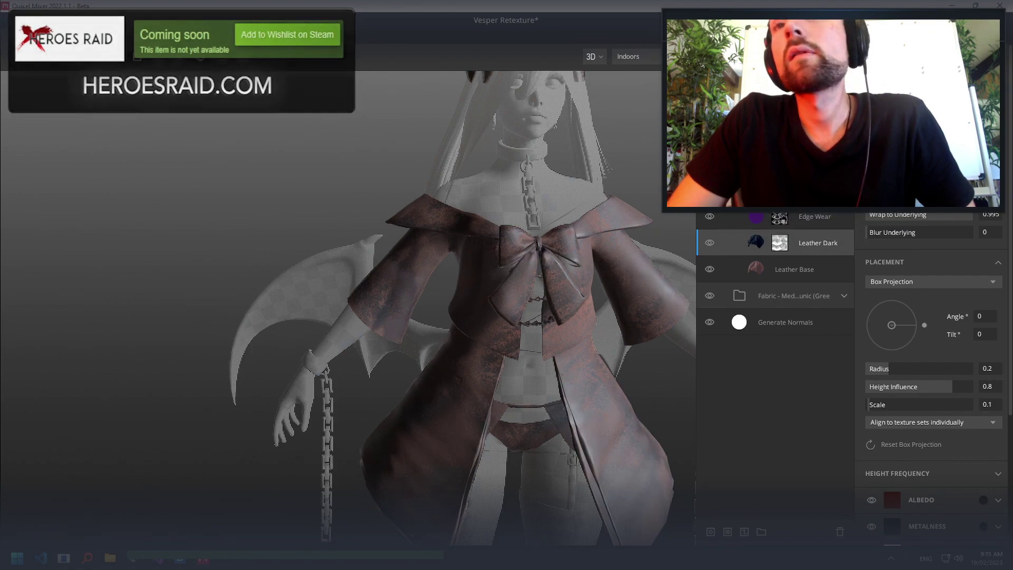
right_click(704, 210)
key(Escape)
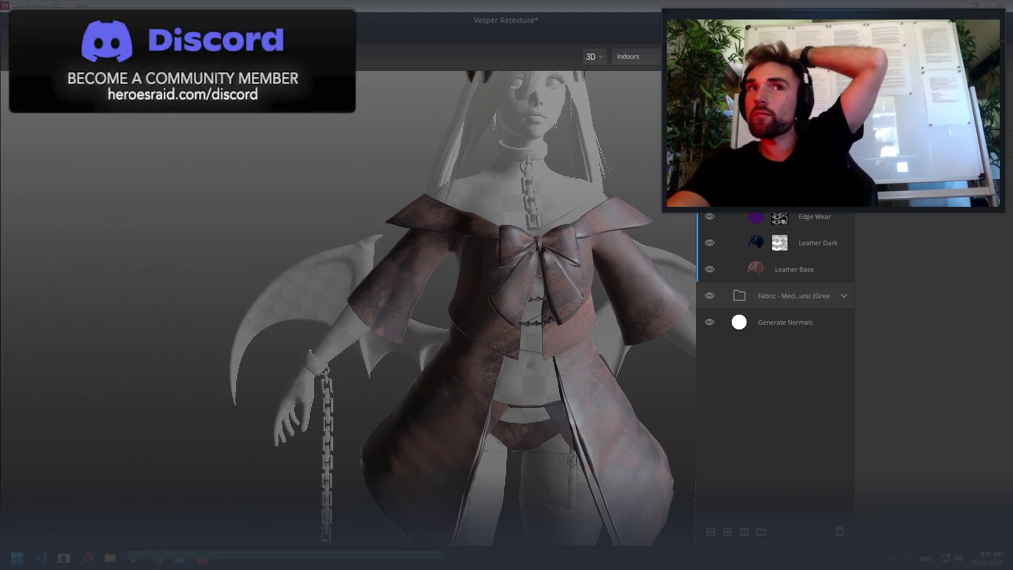
click(37, 57)
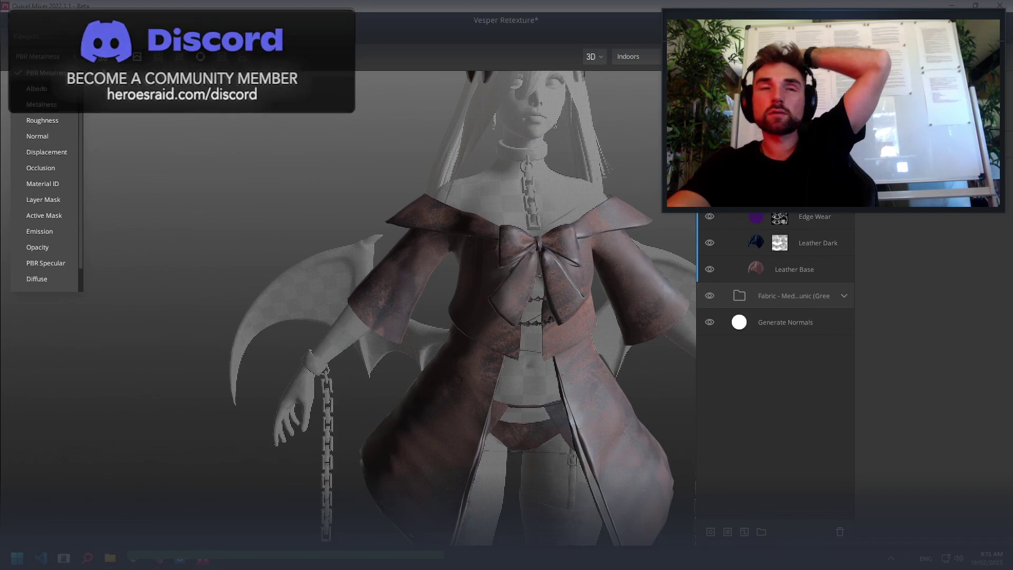
click(129, 74)
click(111, 58)
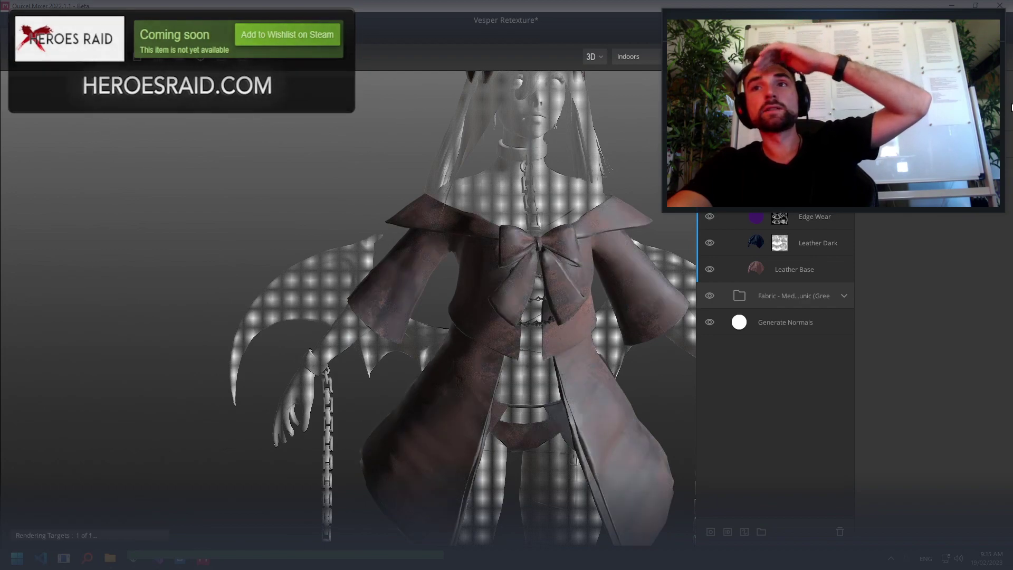
Try a mask stack on the leather layer, remove it, and add a paint mask instead
right_click(845, 209)
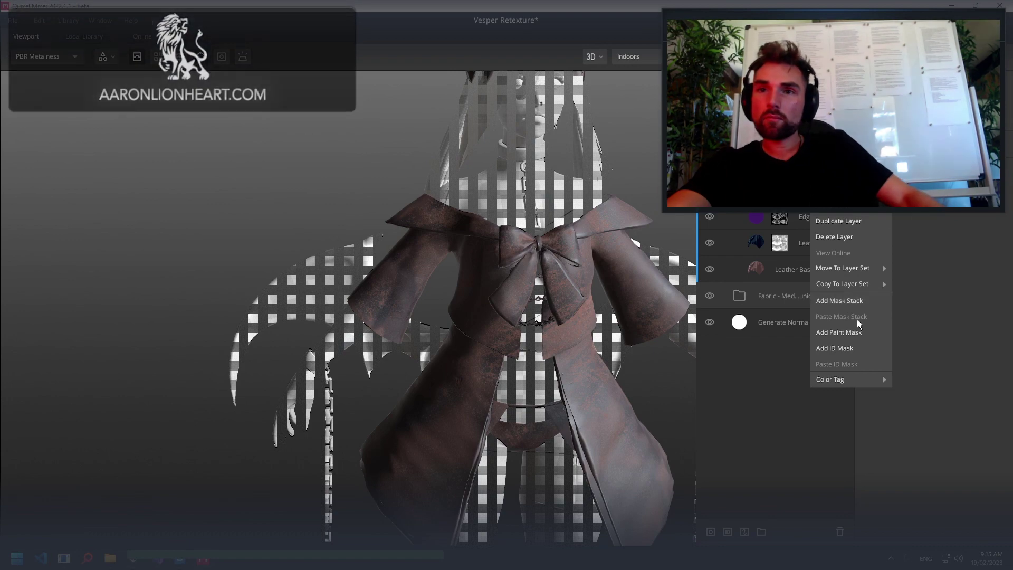
click(851, 303)
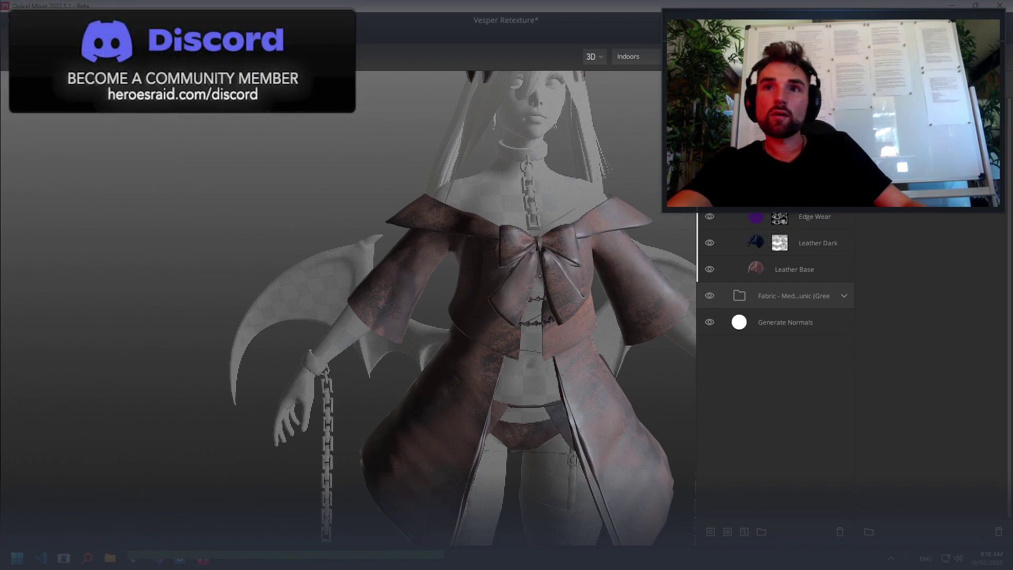
right_click(806, 213)
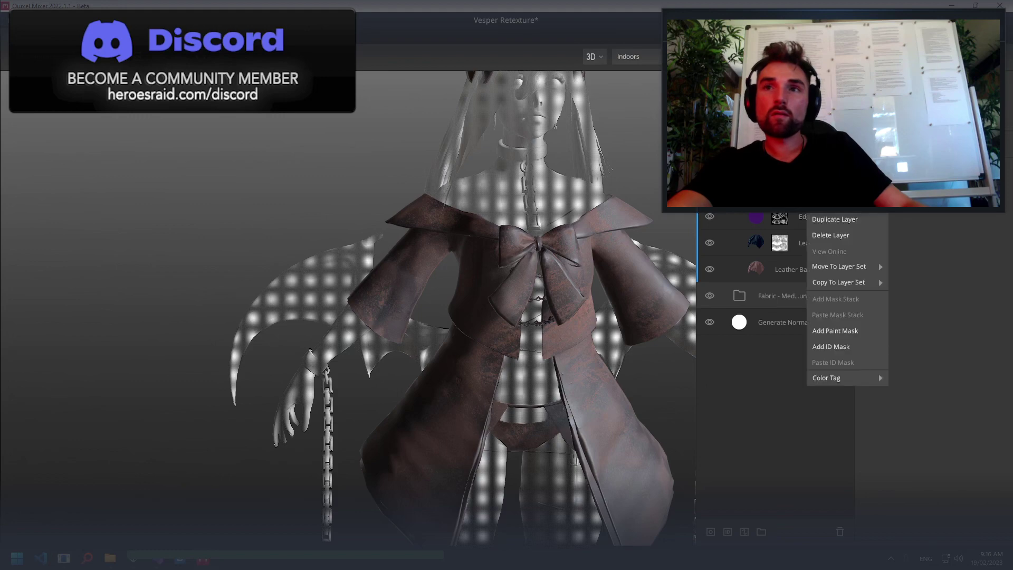
key(Escape)
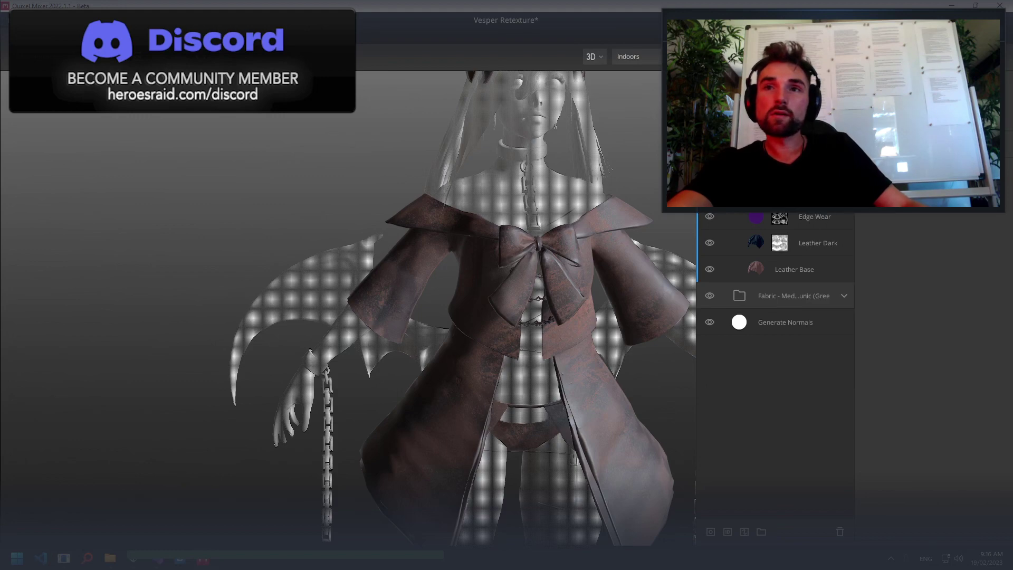
click(779, 218)
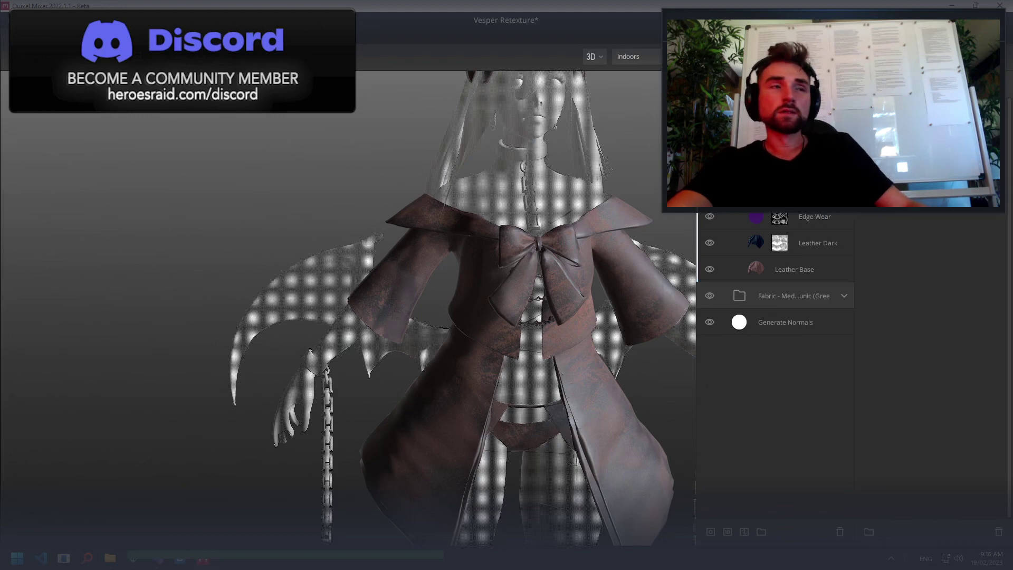
right_click(774, 214)
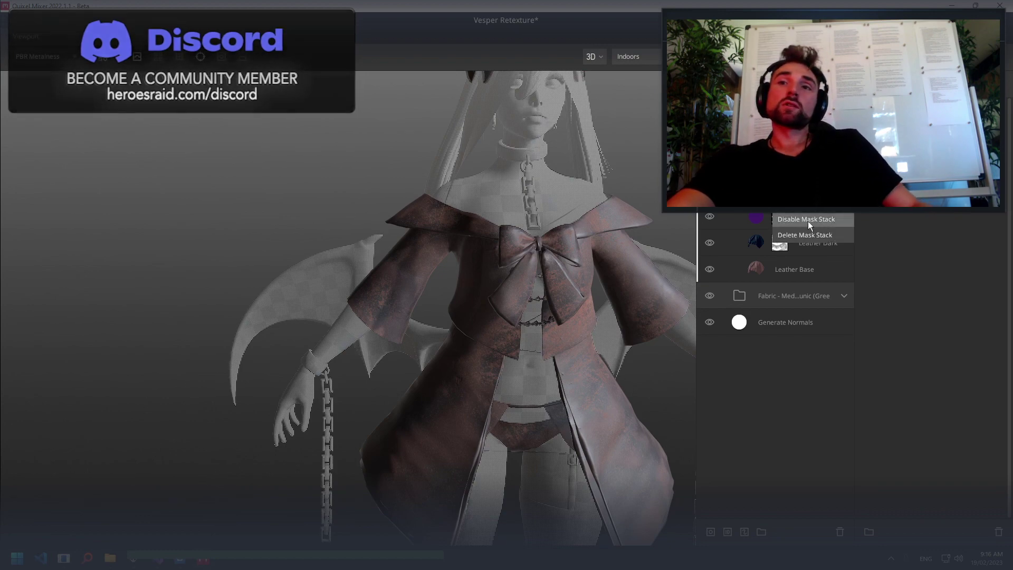
click(818, 234)
right_click(799, 213)
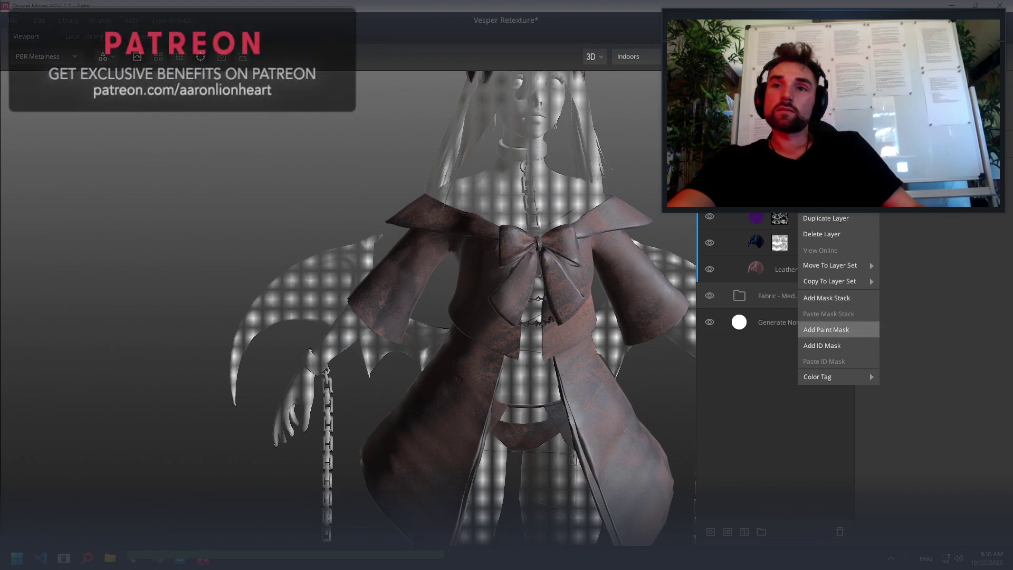
click(846, 330)
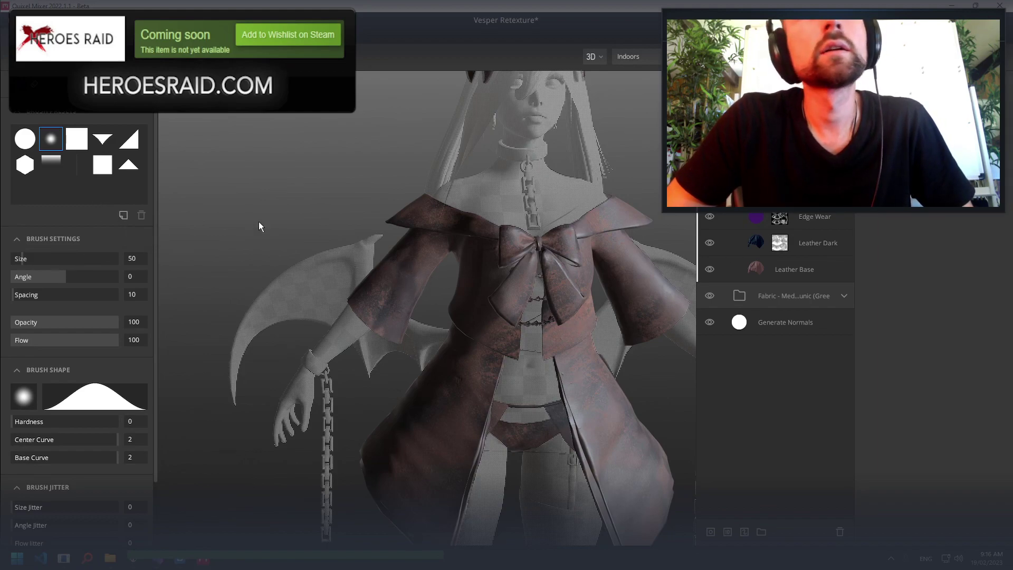
Switch to the Square brush preset and raise the brush size to 500
click(77, 138)
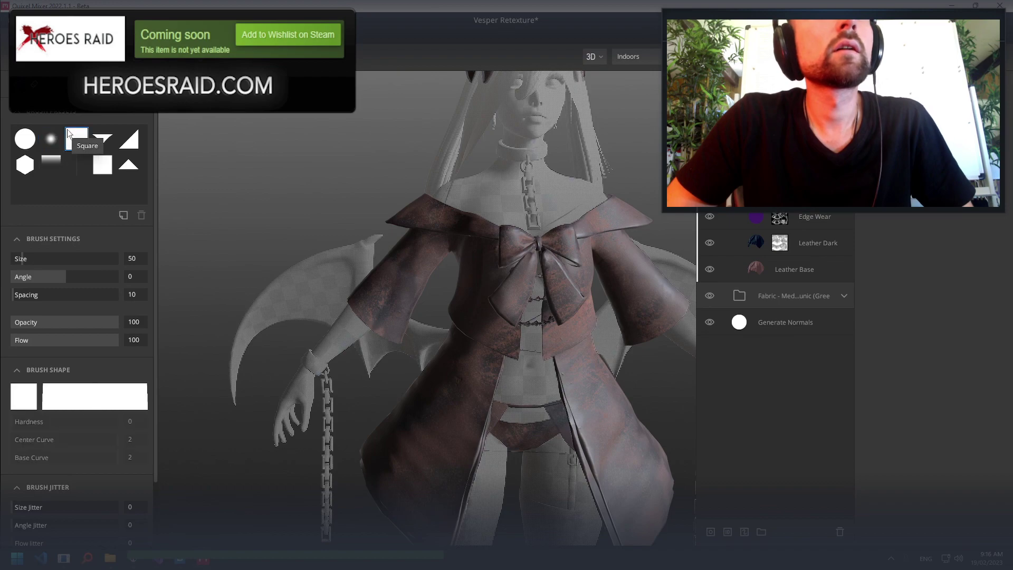
scroll(57, 303, down, 1)
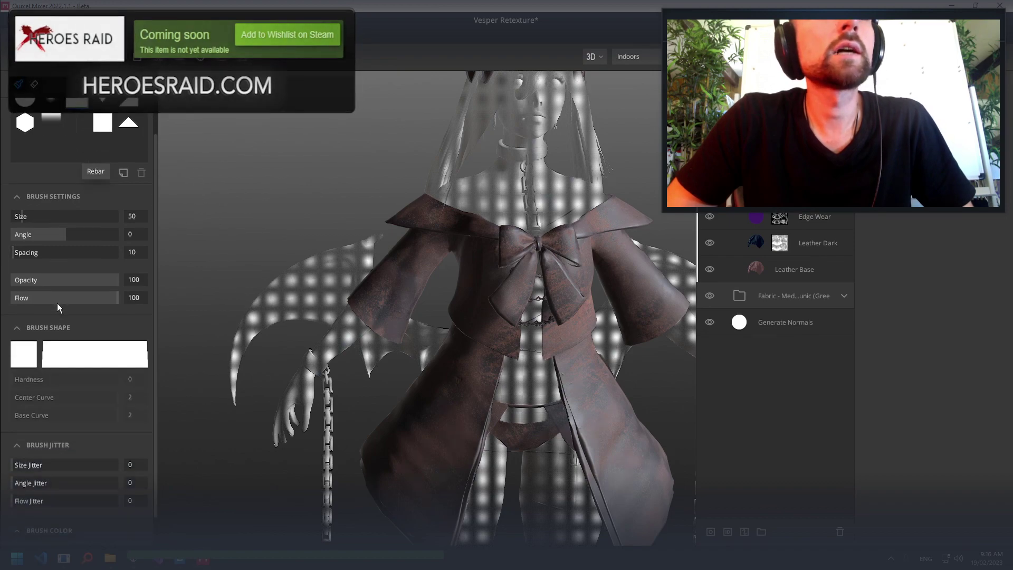
scroll(68, 312, down, 1)
scroll(77, 334, up, 2)
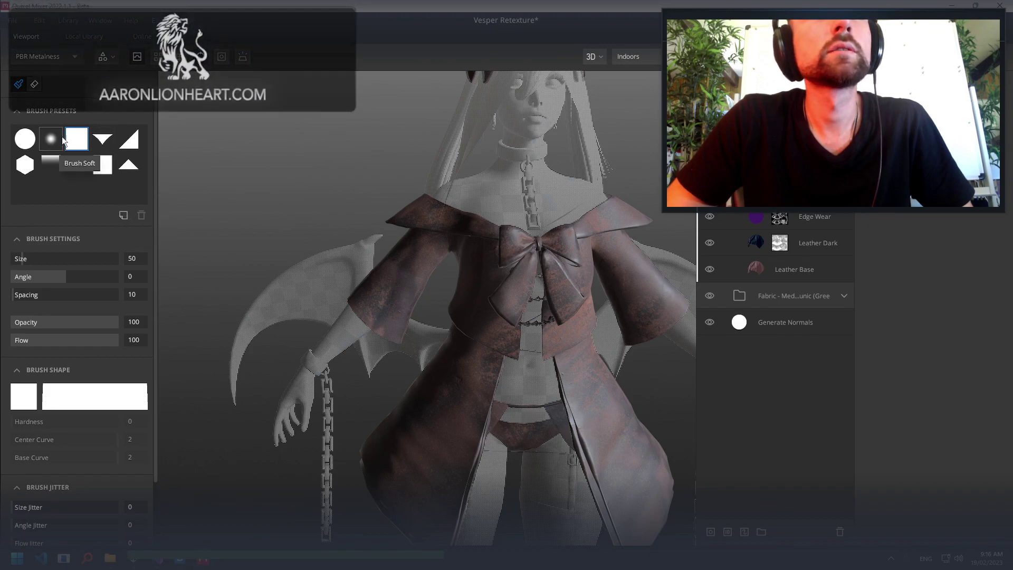
drag(85, 259, 153, 257)
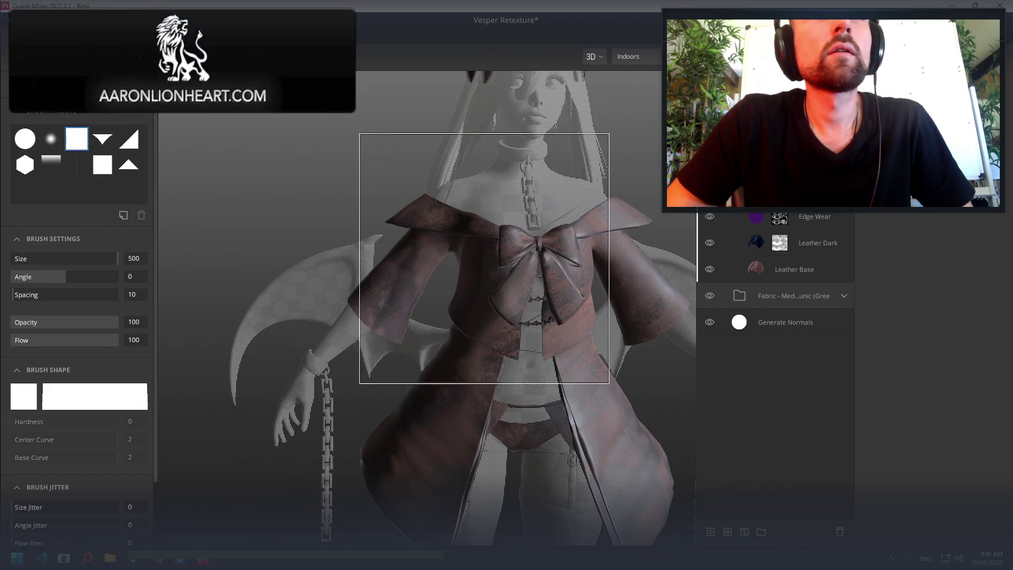
Paint the leather off the coat's chest, sleeves, torso and skirt sides
mouse_move(426, 443)
mouse_down()
mouse_move(595, 478)
mouse_move(608, 416)
mouse_up()
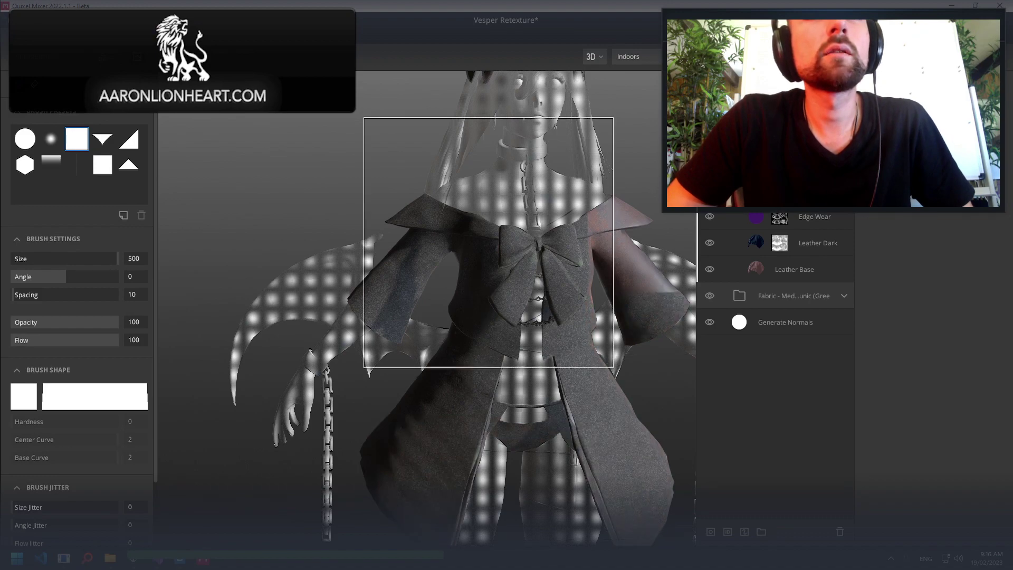
drag(486, 238, 551, 248)
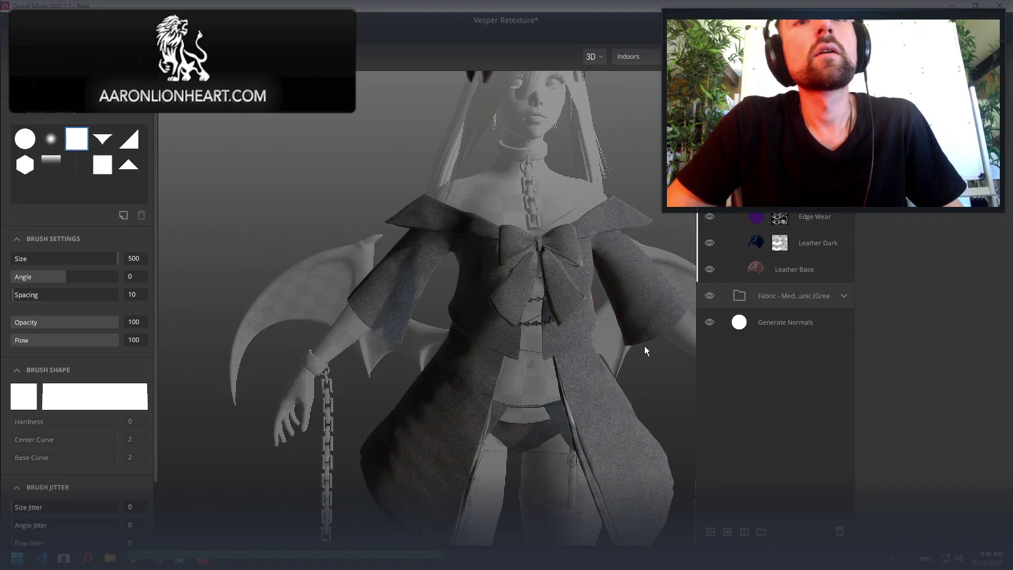
alt+drag(645, 351, 385, 362)
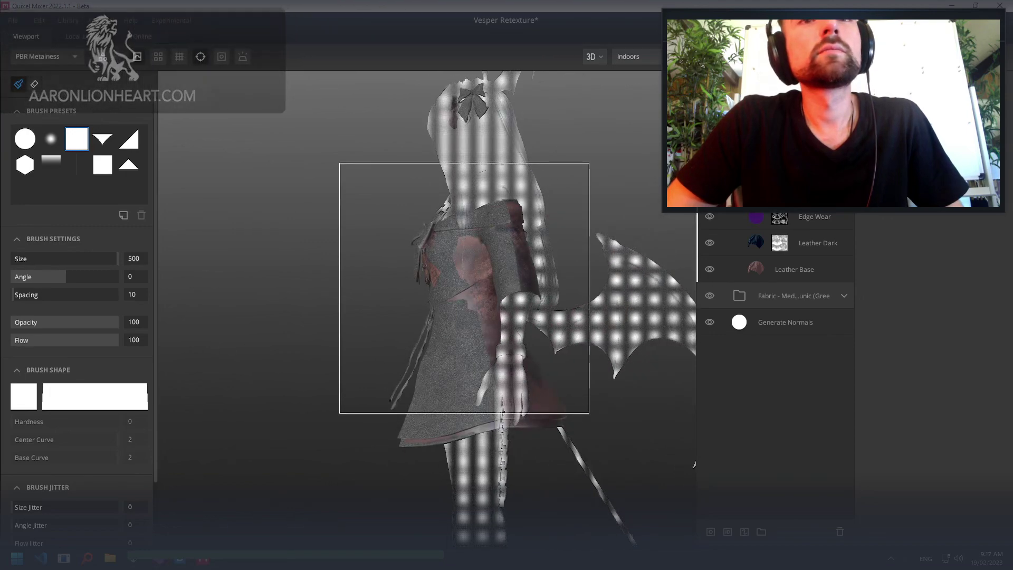
drag(466, 287, 468, 314)
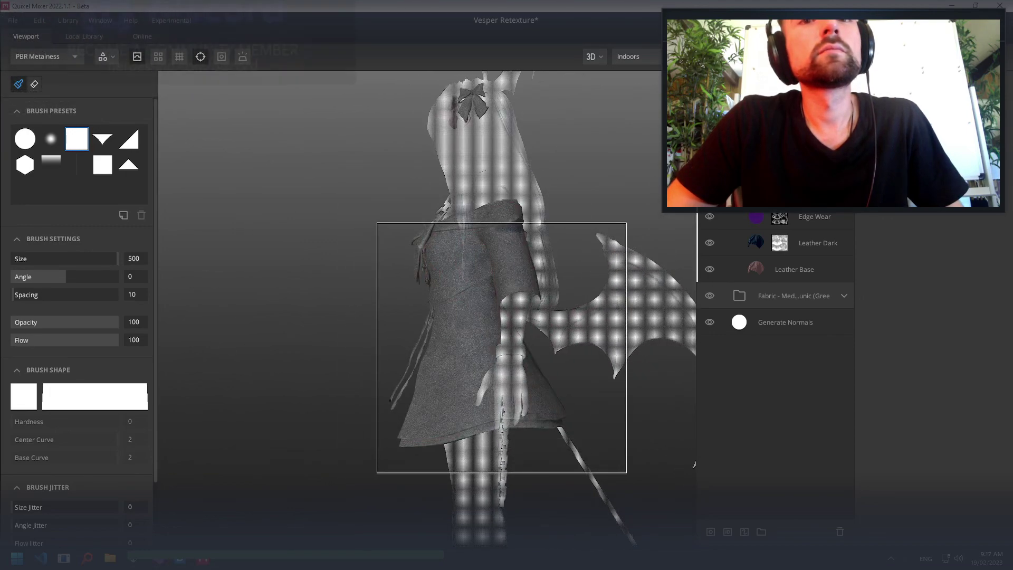
mouse_move(469, 350)
alt+mouse_down()
mouse_move(397, 355)
mouse_move(573, 319)
alt+mouse_up()
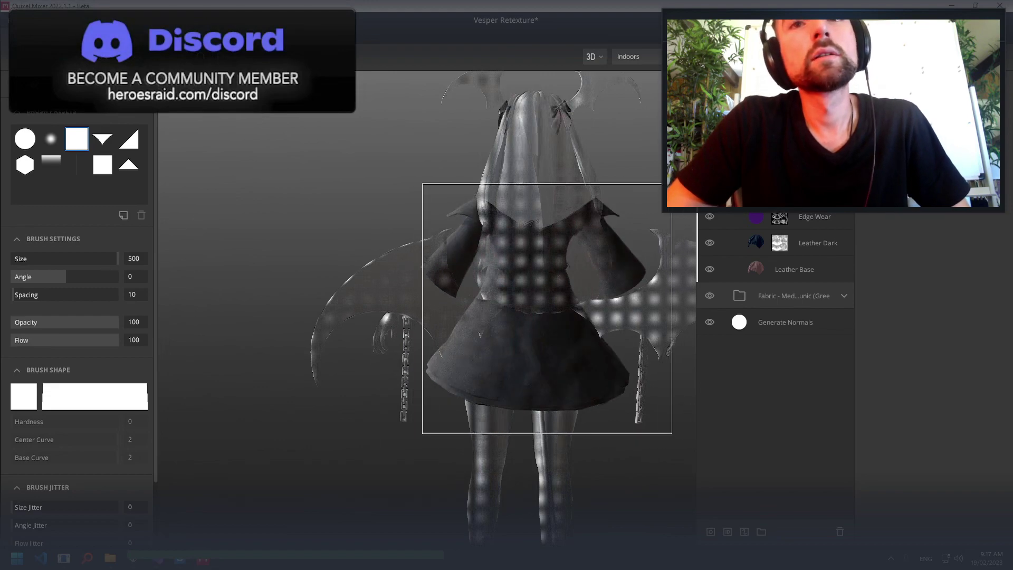
alt+drag(655, 350, 339, 355)
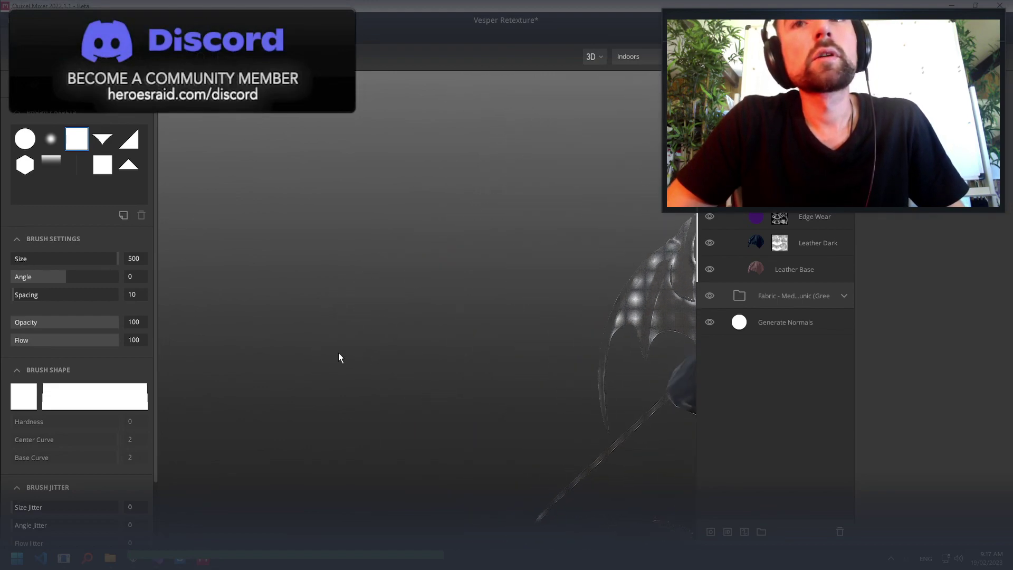
mouse_move(607, 299)
alt+mouse_down()
mouse_move(399, 289)
mouse_move(483, 303)
alt+mouse_up()
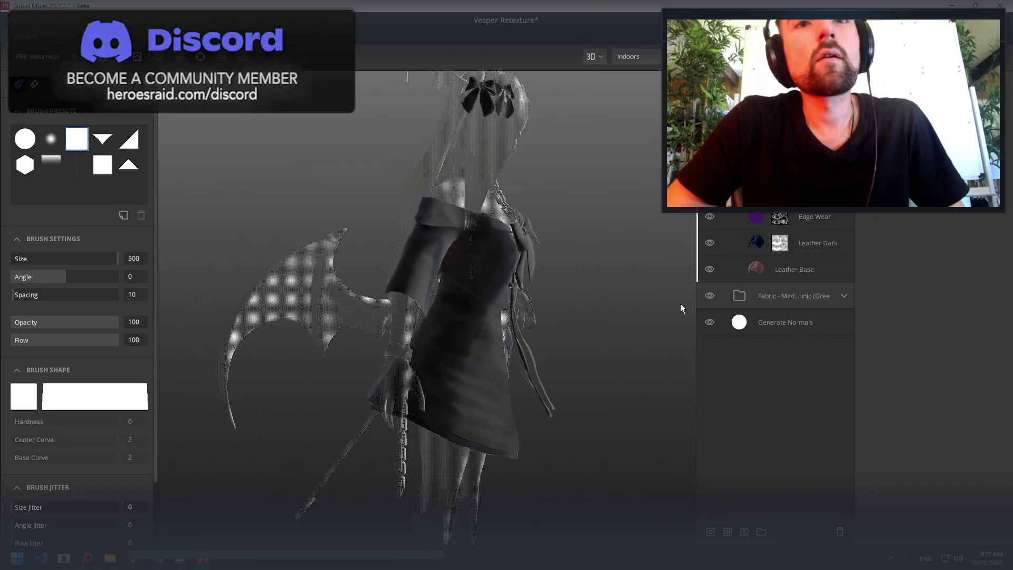
mouse_move(681, 301)
alt+mouse_down()
mouse_move(502, 310)
mouse_move(590, 270)
alt+mouse_up()
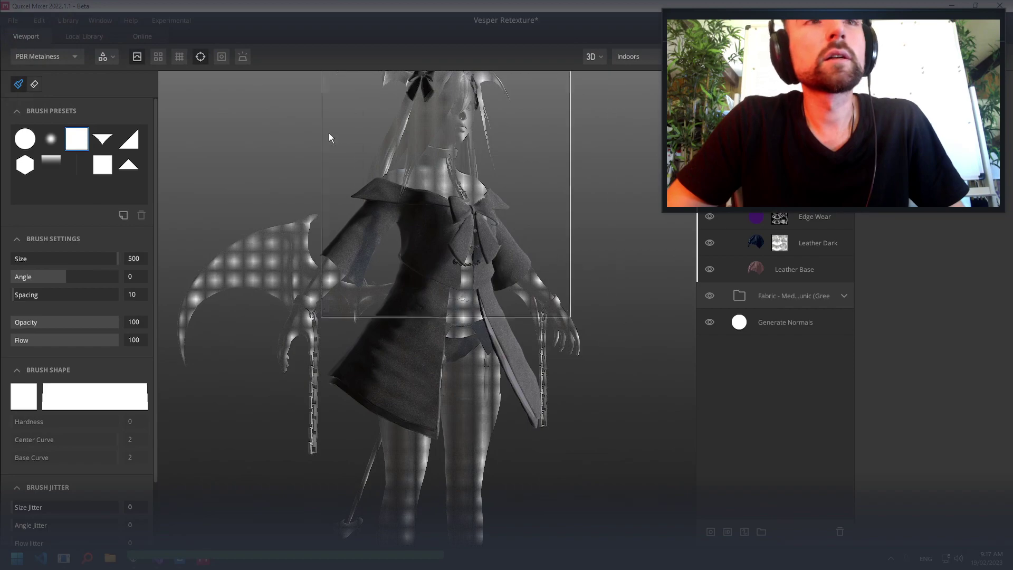
Switch to the Brush Soft preset at size 32.43 and zoom onto the skirt hem
click(51, 138)
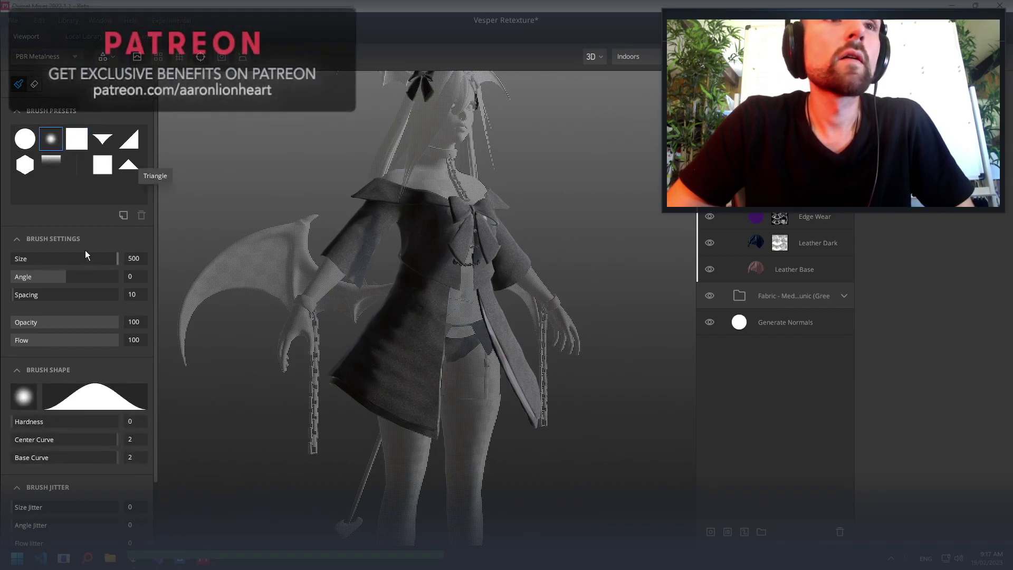
scroll(38, 256, down, 1)
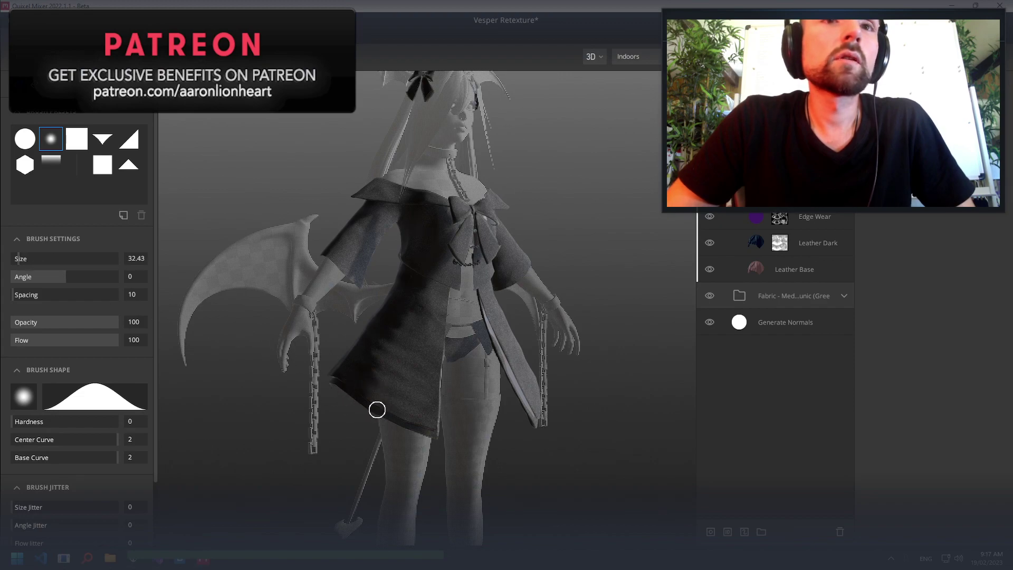
alt+drag(364, 407, 398, 413)
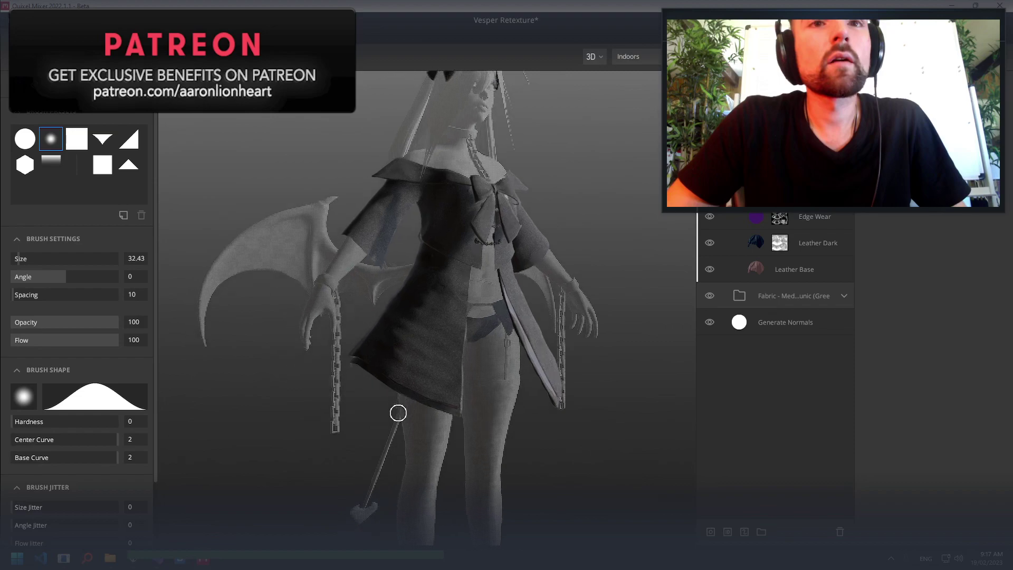
scroll(398, 413, up, 5)
mouse_move(574, 380)
alt+mouse_down()
mouse_move(541, 360)
mouse_move(609, 391)
mouse_move(466, 366)
mouse_move(498, 378)
alt+mouse_up()
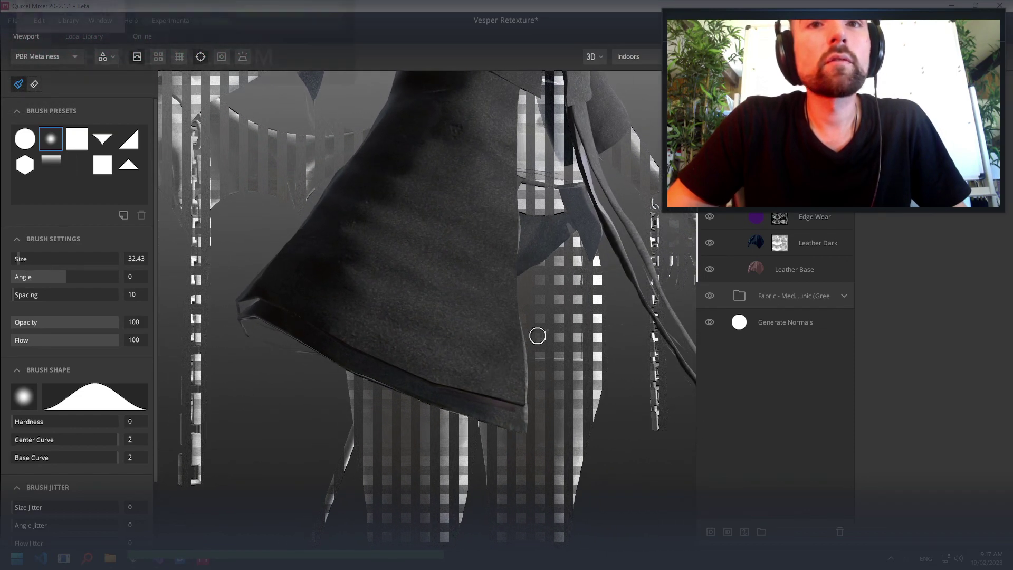
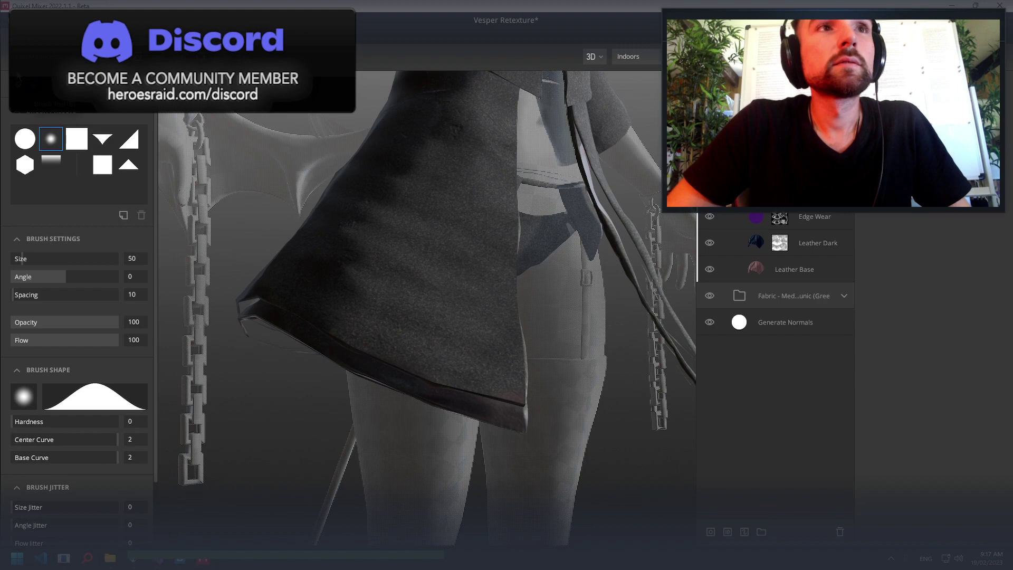
Reduce the brush to 32.43, hide Leather Dark and Edge Wear, and switch to erasing the mask
drag(22, 258, 18, 258)
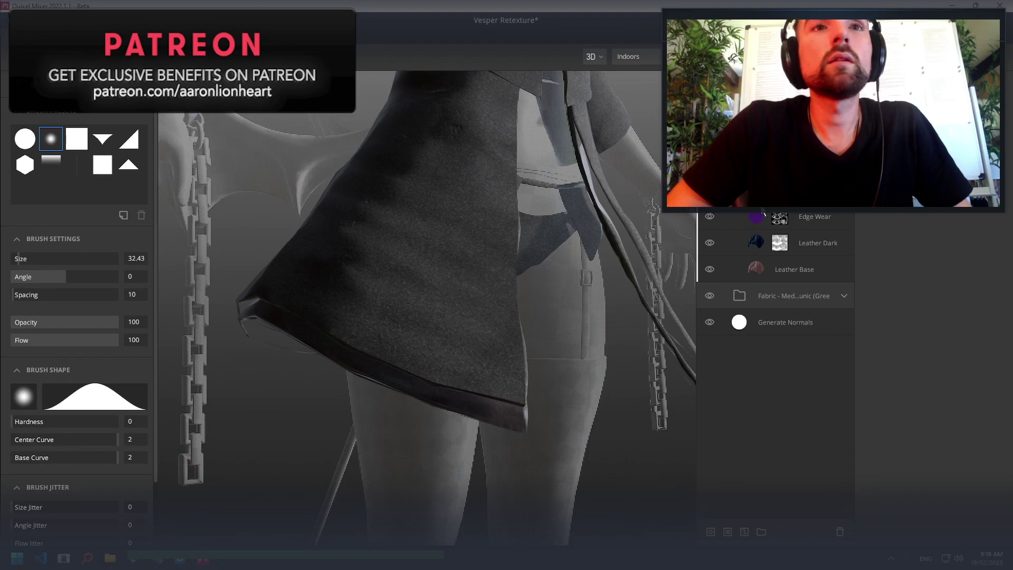
click(710, 243)
click(710, 216)
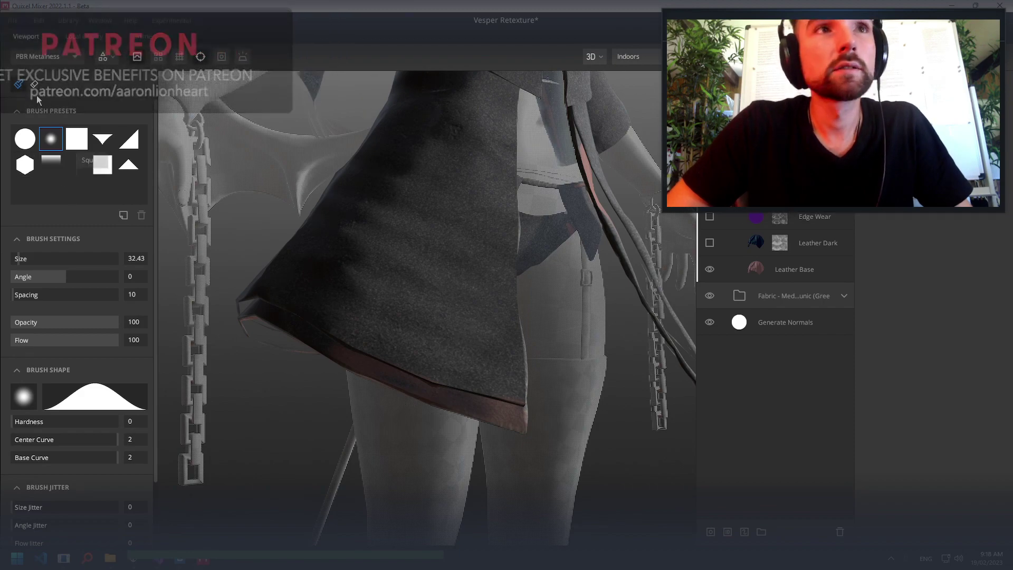
click(34, 84)
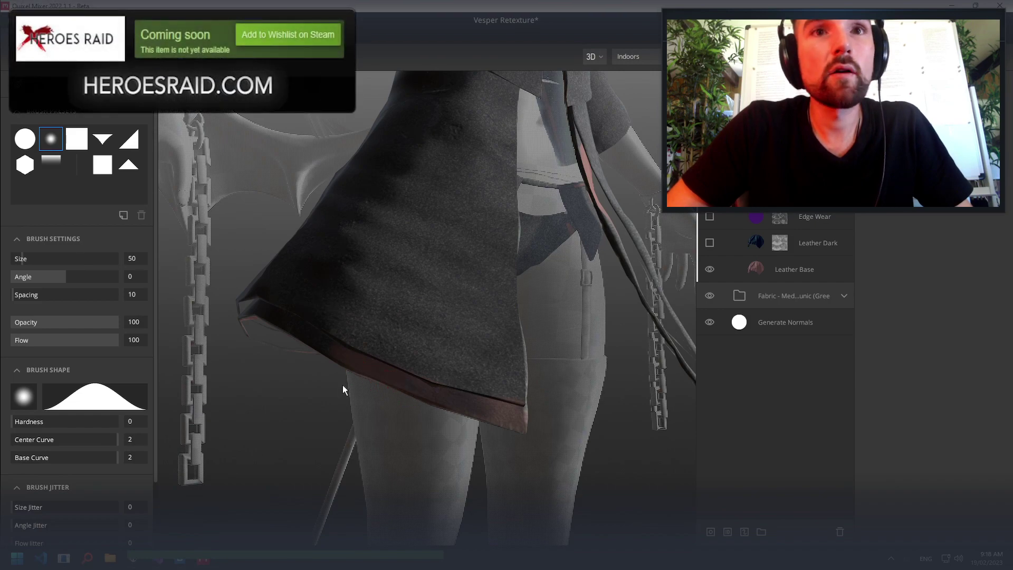
mouse_move(319, 364)
alt+mouse_down()
mouse_move(385, 375)
mouse_move(375, 385)
alt+mouse_up()
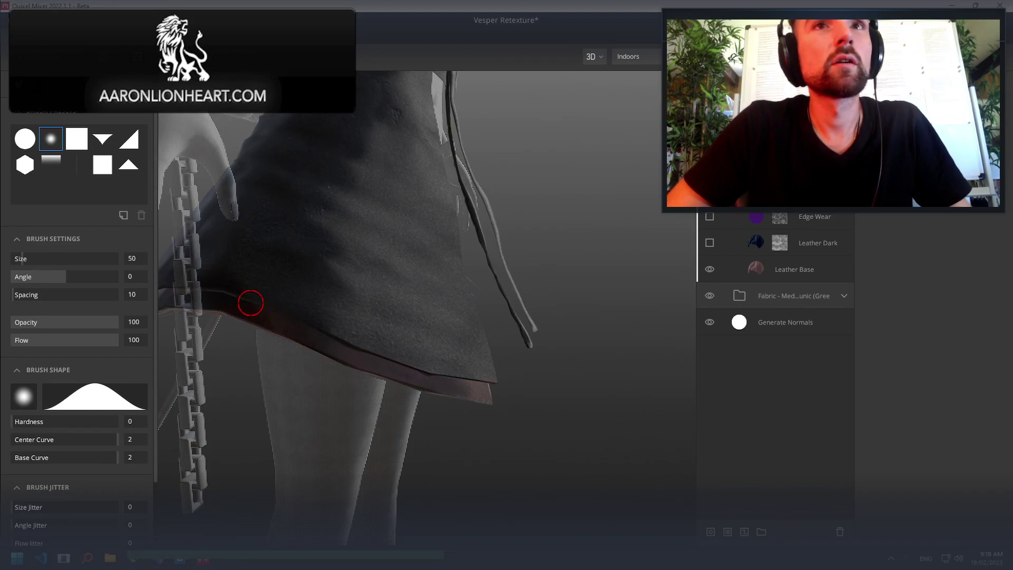
alt+drag(249, 301, 431, 321)
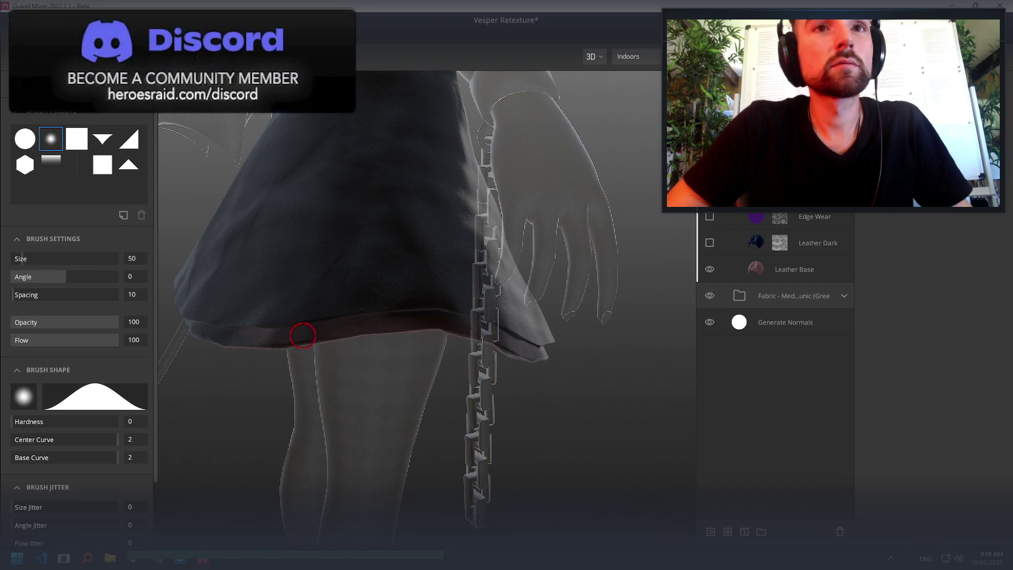
alt+drag(302, 335, 266, 357)
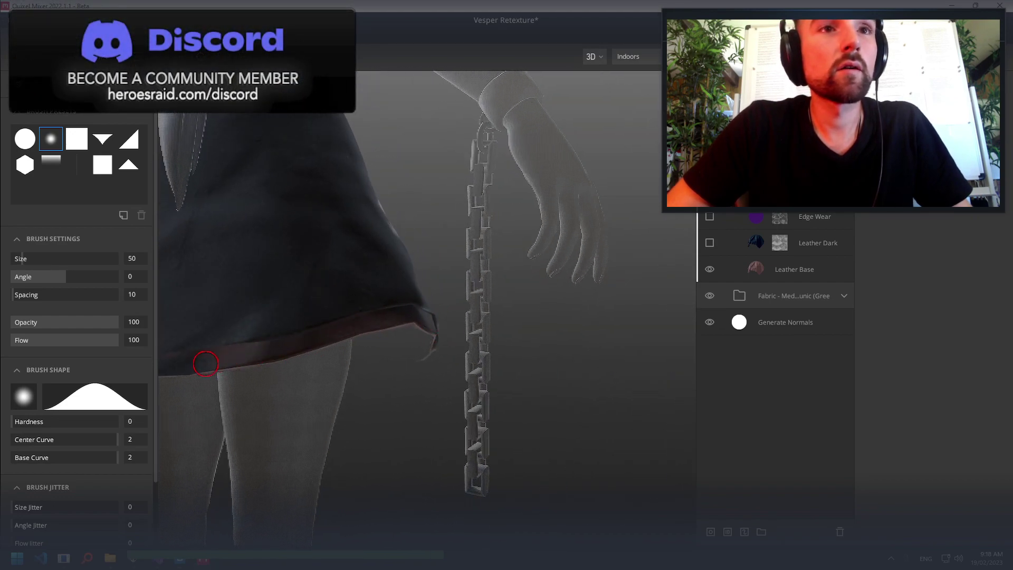
mouse_move(290, 343)
alt+mouse_down()
mouse_move(433, 351)
mouse_move(361, 374)
alt+mouse_up()
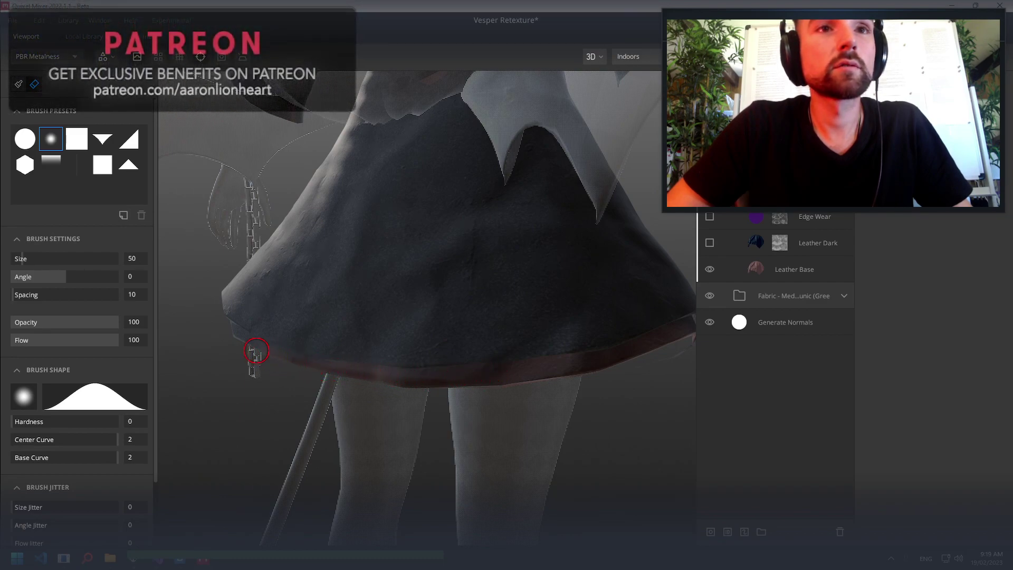
mouse_move(233, 340)
alt+mouse_down()
mouse_move(292, 359)
mouse_move(403, 331)
alt+mouse_up()
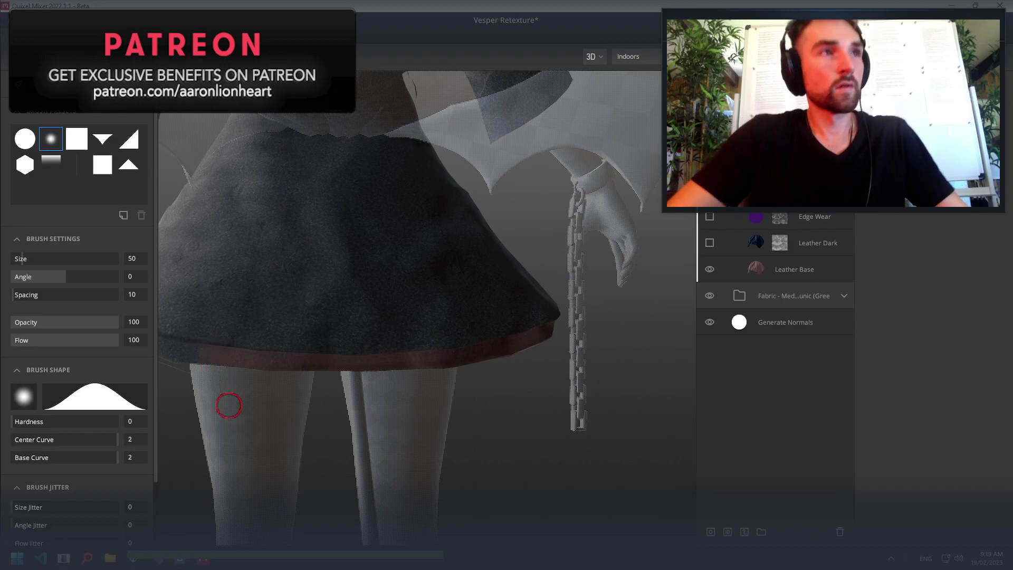
mouse_move(235, 362)
alt+mouse_down()
mouse_move(424, 373)
mouse_move(418, 382)
alt+mouse_up()
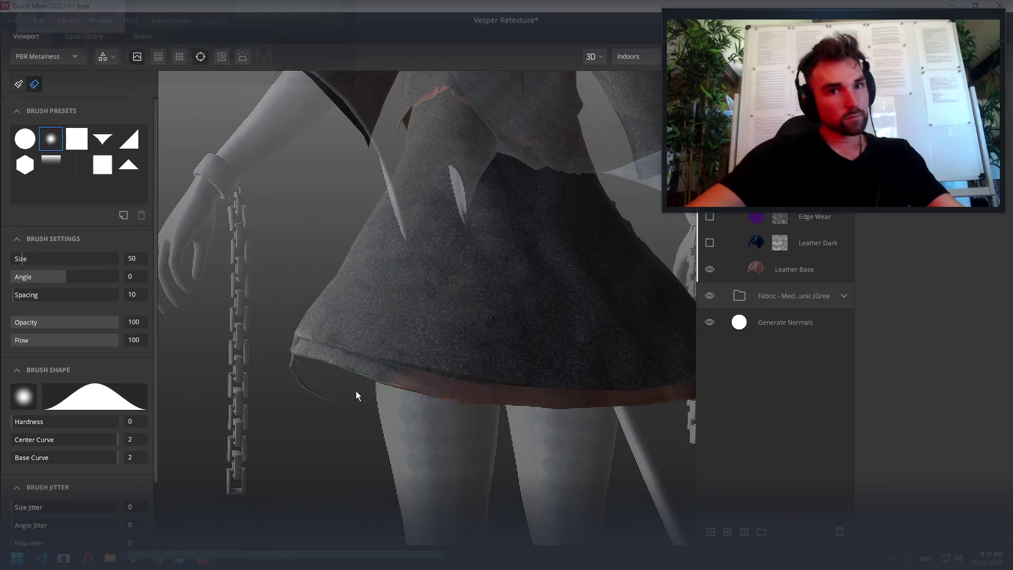
mouse_move(357, 389)
alt+mouse_down()
mouse_move(509, 409)
mouse_move(352, 383)
mouse_move(417, 369)
mouse_move(410, 362)
mouse_move(385, 378)
mouse_move(436, 405)
alt+mouse_up()
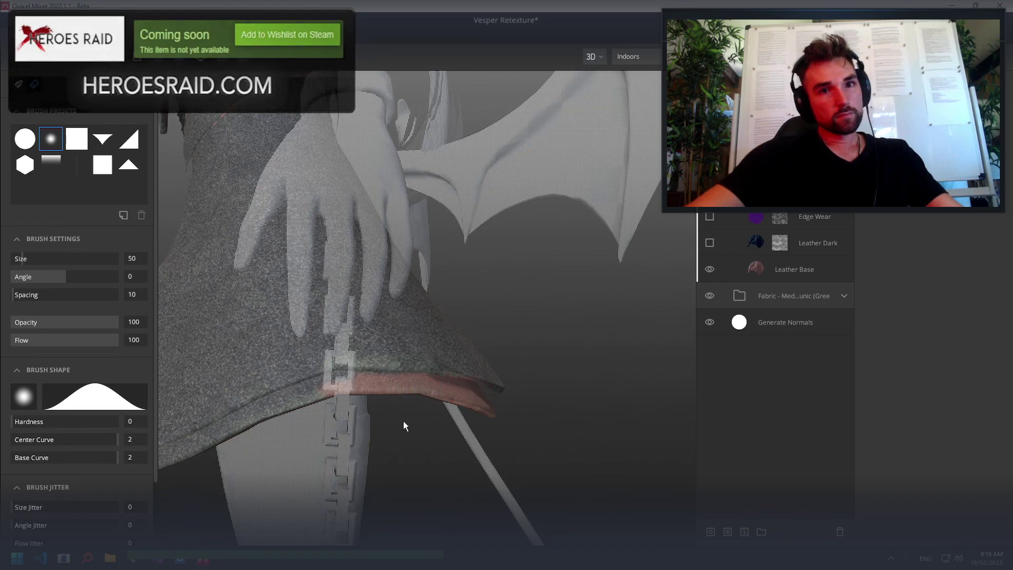
mouse_move(403, 420)
alt+mouse_down()
mouse_move(410, 436)
mouse_move(331, 434)
mouse_move(401, 422)
alt+mouse_up()
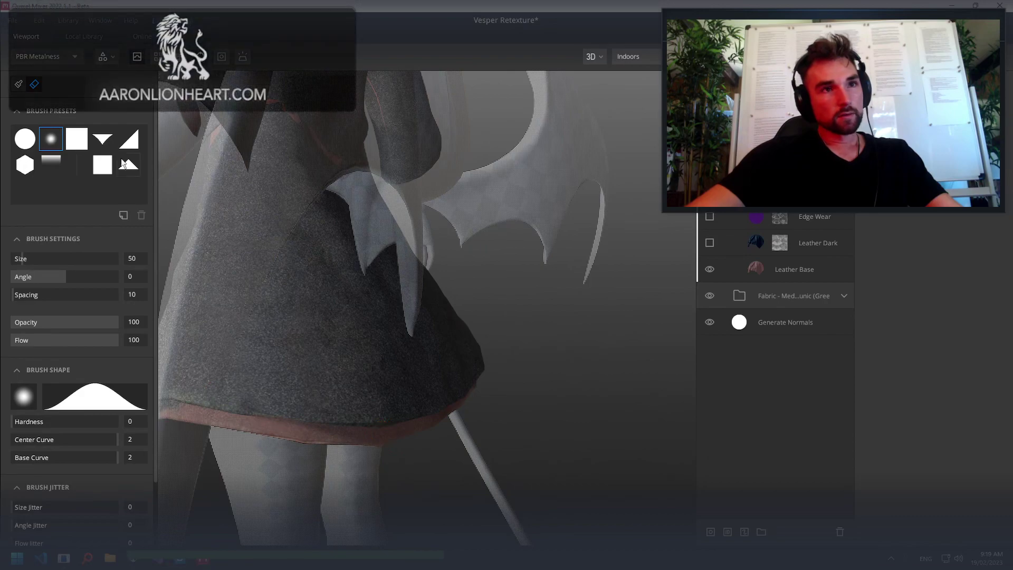
key(bracketleft)
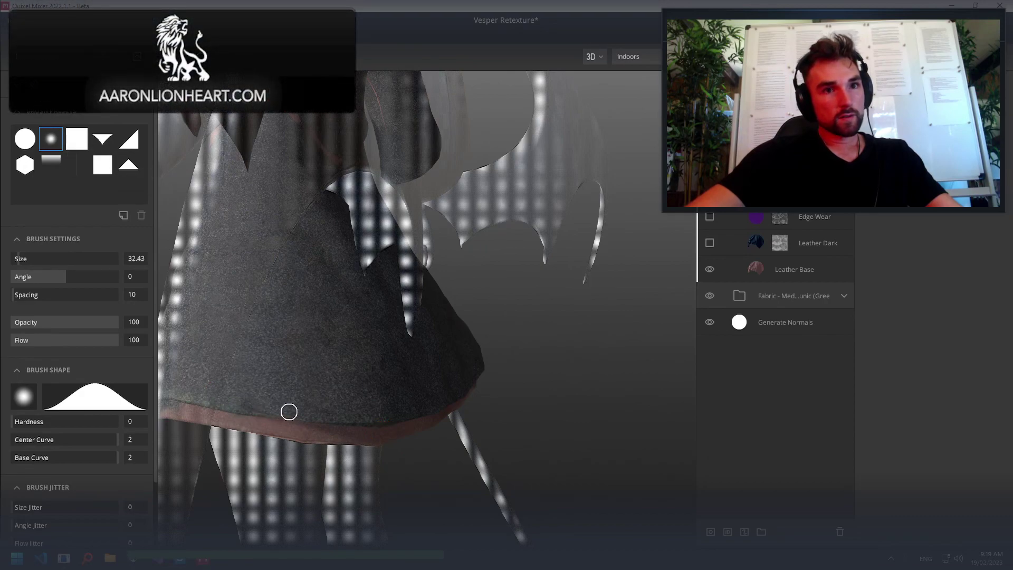
key(bracketright)
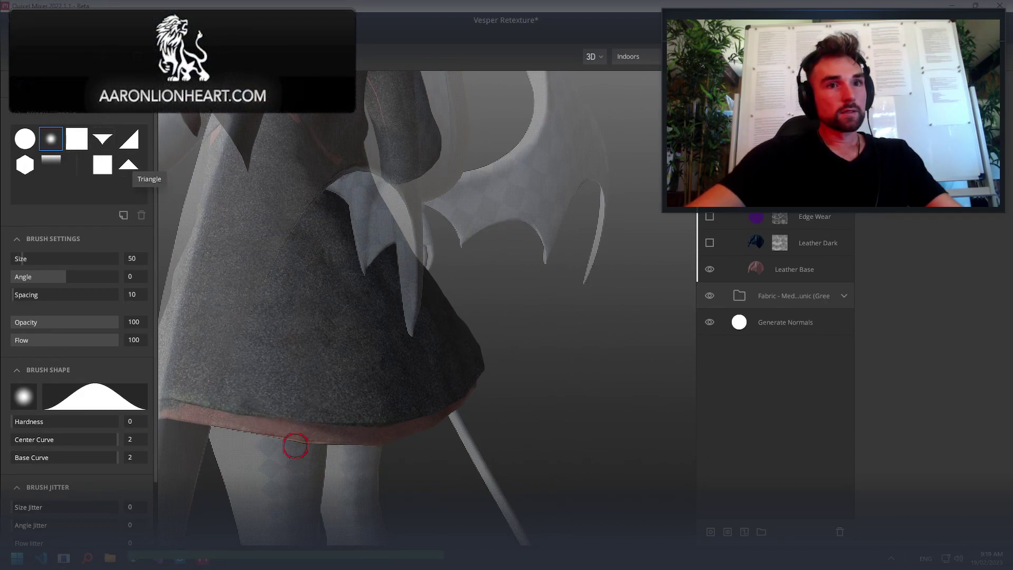
mouse_move(262, 420)
alt+mouse_down()
mouse_move(324, 366)
mouse_move(266, 431)
alt+mouse_up()
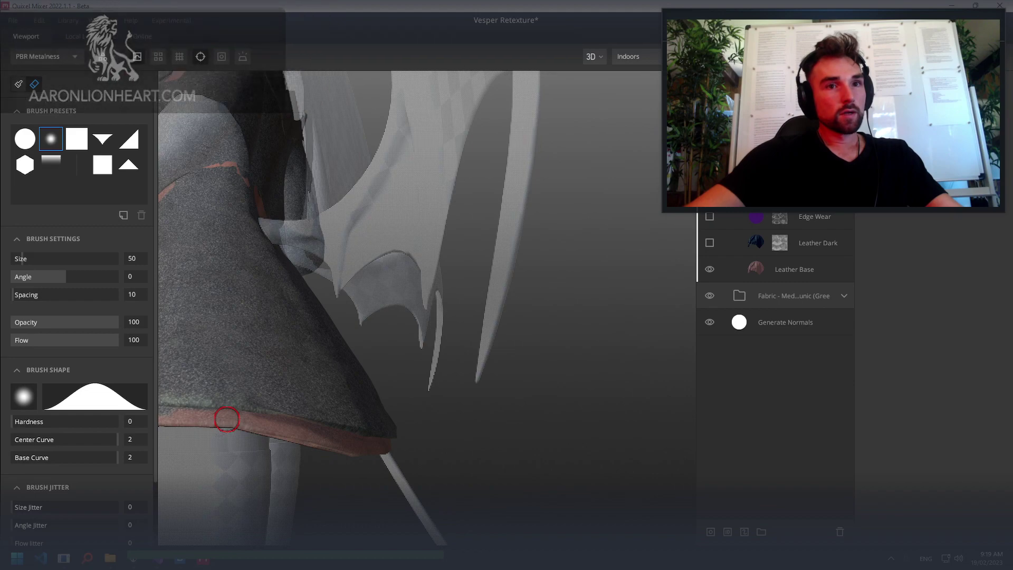
mouse_move(252, 374)
alt+mouse_down()
mouse_move(228, 398)
mouse_move(328, 398)
alt+mouse_up()
mouse_move(283, 442)
alt+mouse_down()
mouse_move(321, 407)
mouse_move(448, 414)
mouse_move(459, 404)
alt+mouse_up()
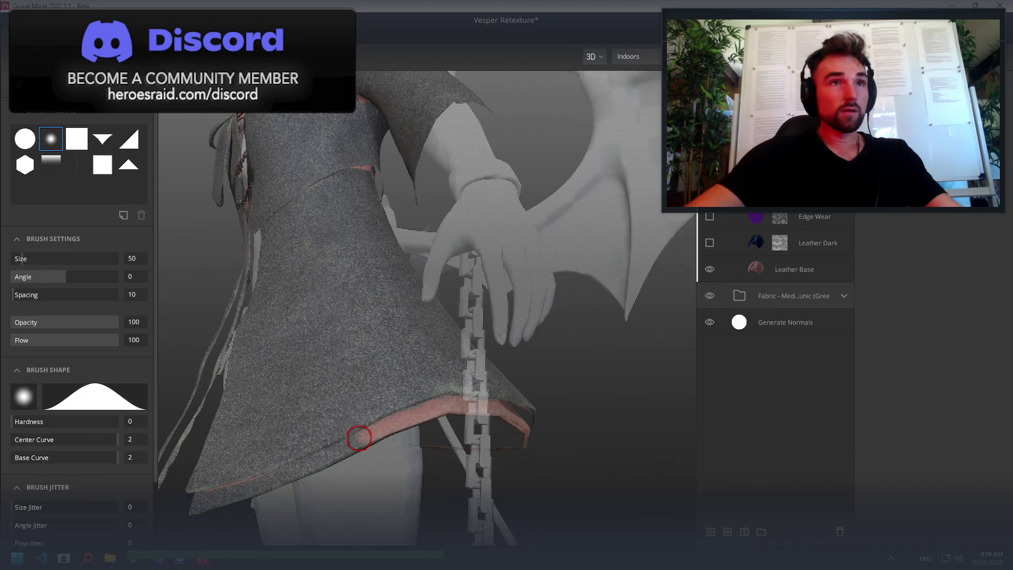
alt+drag(362, 446, 403, 389)
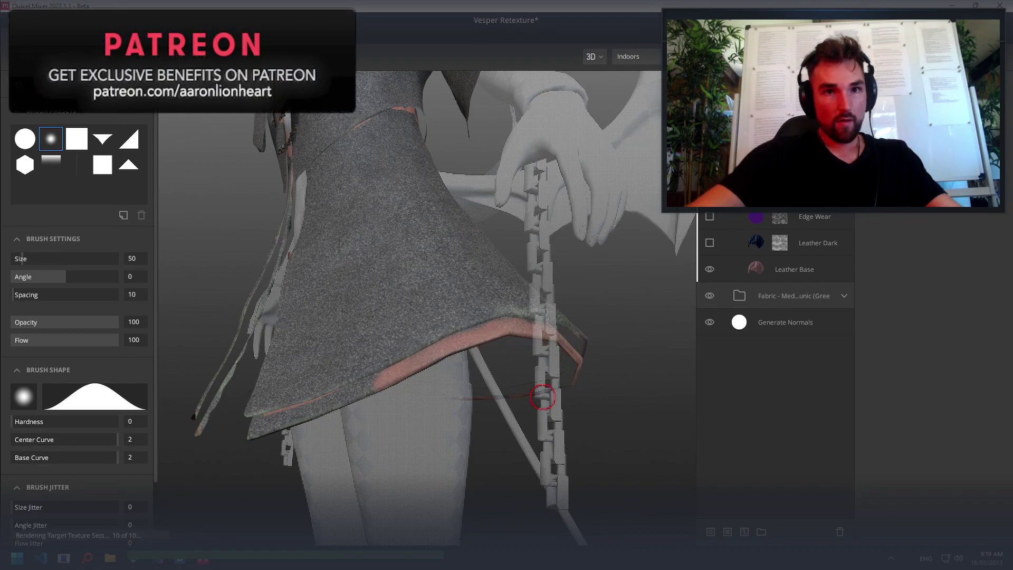
mouse_move(362, 394)
alt+mouse_down()
mouse_move(274, 415)
mouse_move(383, 400)
alt+mouse_up()
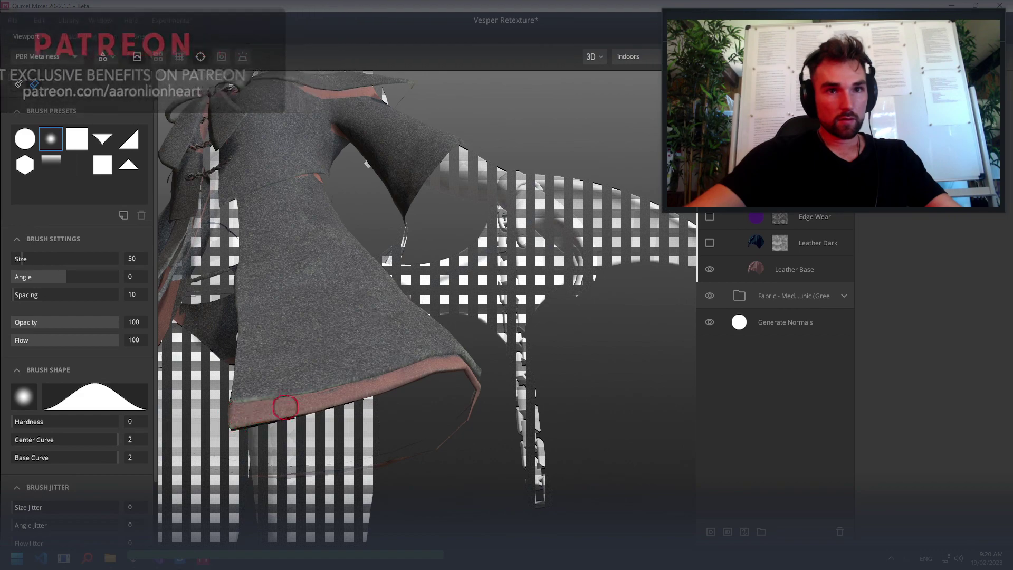
click(710, 242)
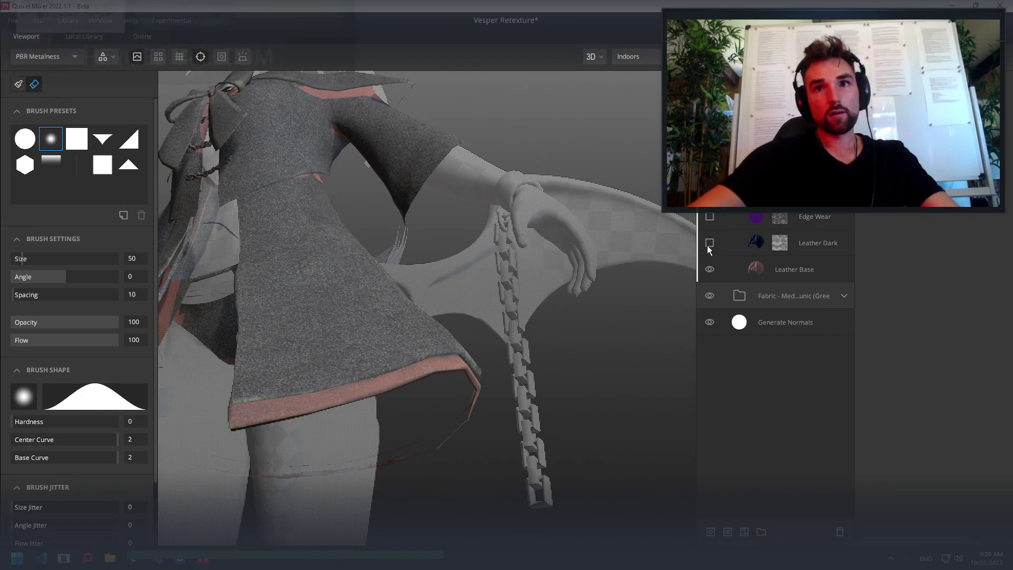
click(710, 216)
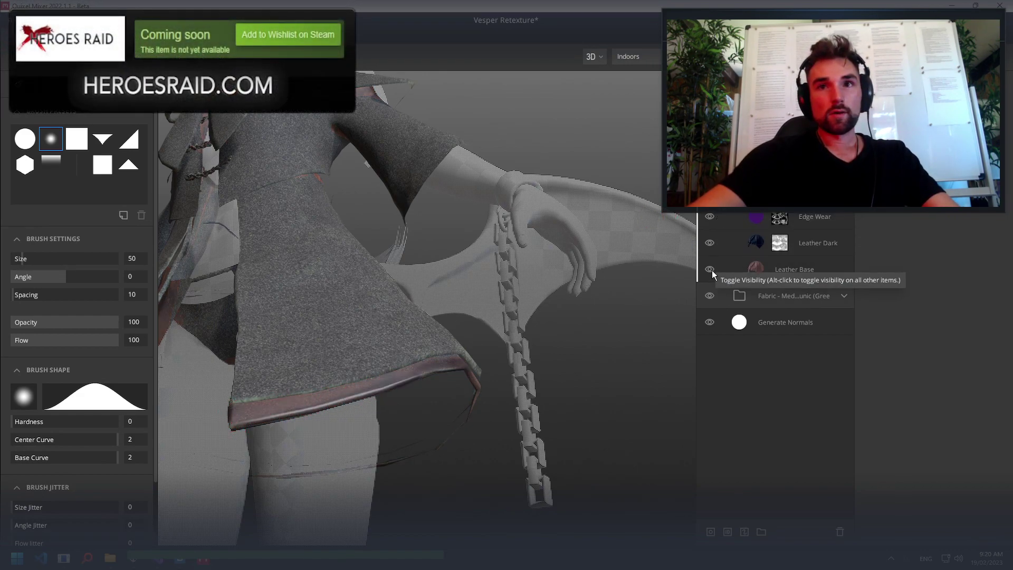
mouse_move(523, 209)
alt+mouse_down()
mouse_move(256, 426)
mouse_move(406, 269)
alt+mouse_up()
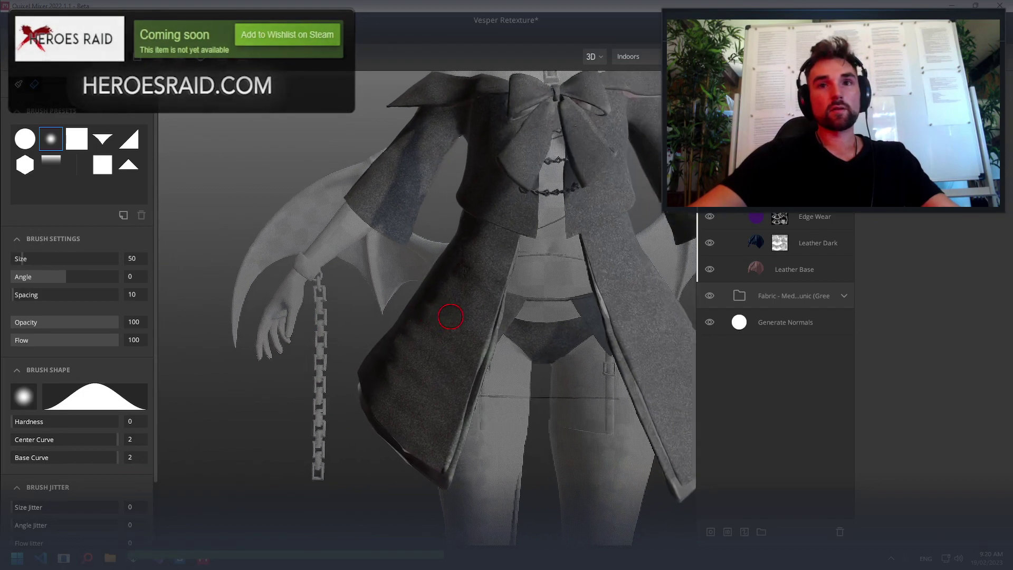
scroll(443, 327, down, 2)
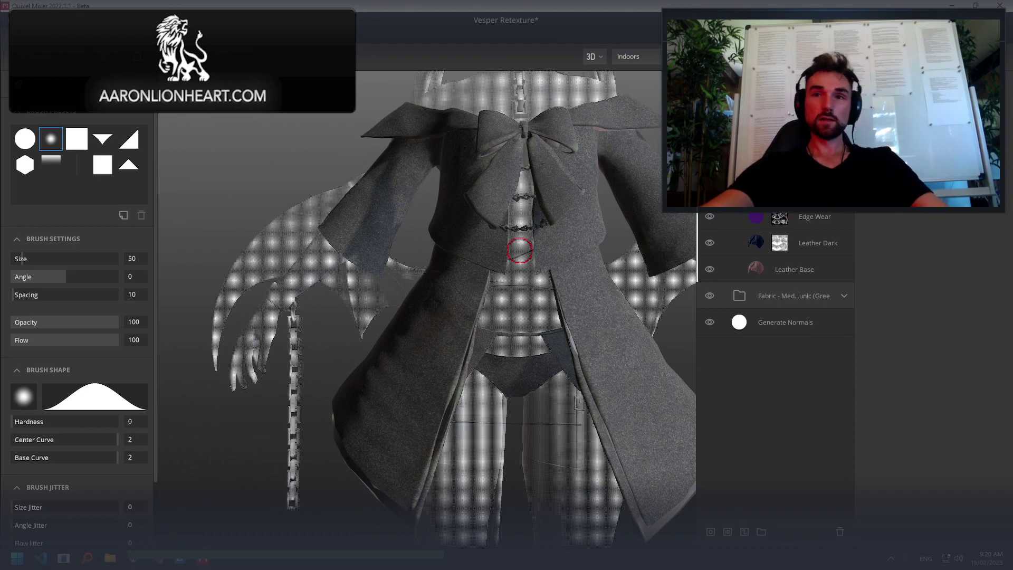
click(710, 241)
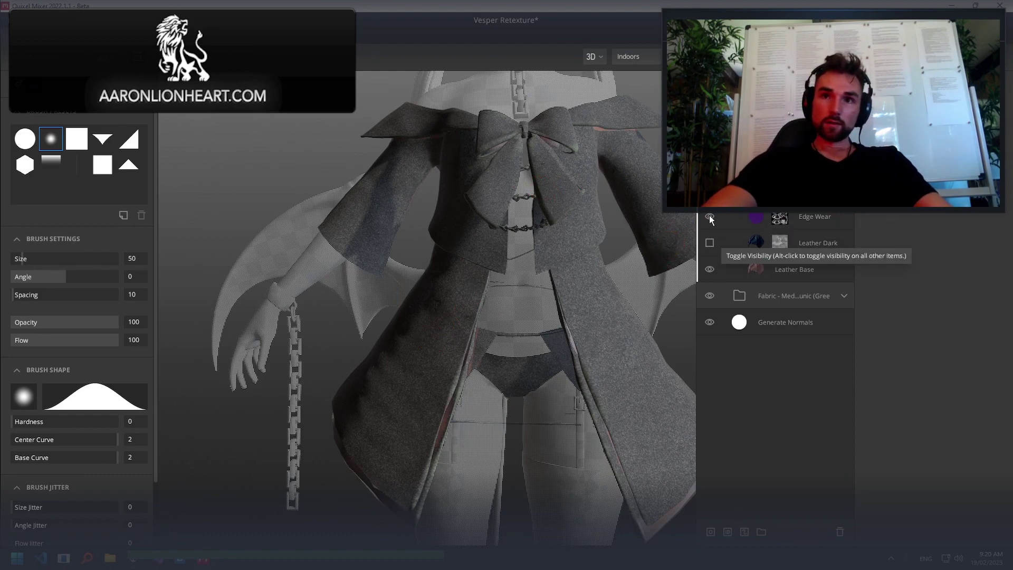
click(731, 219)
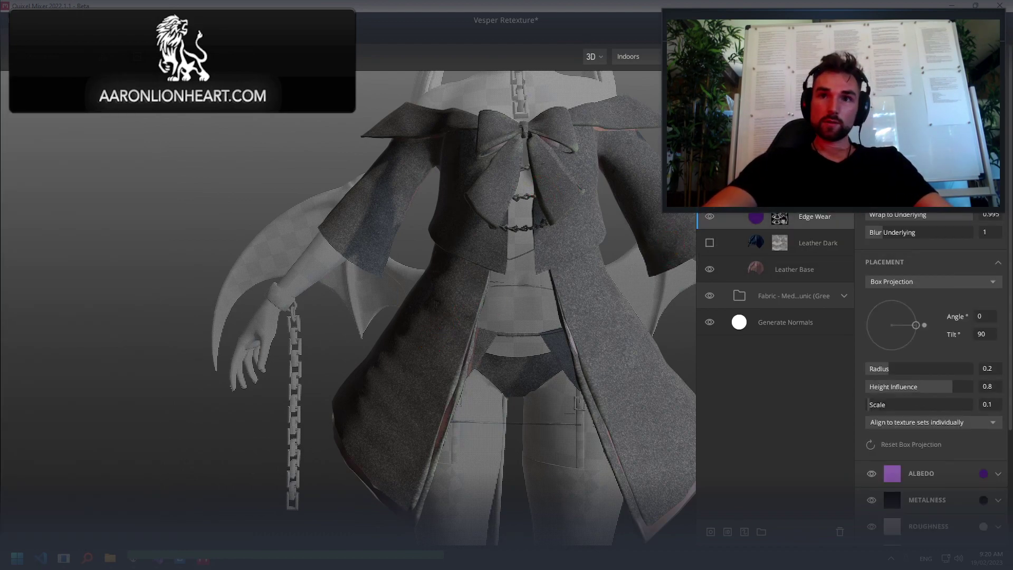
click(710, 218)
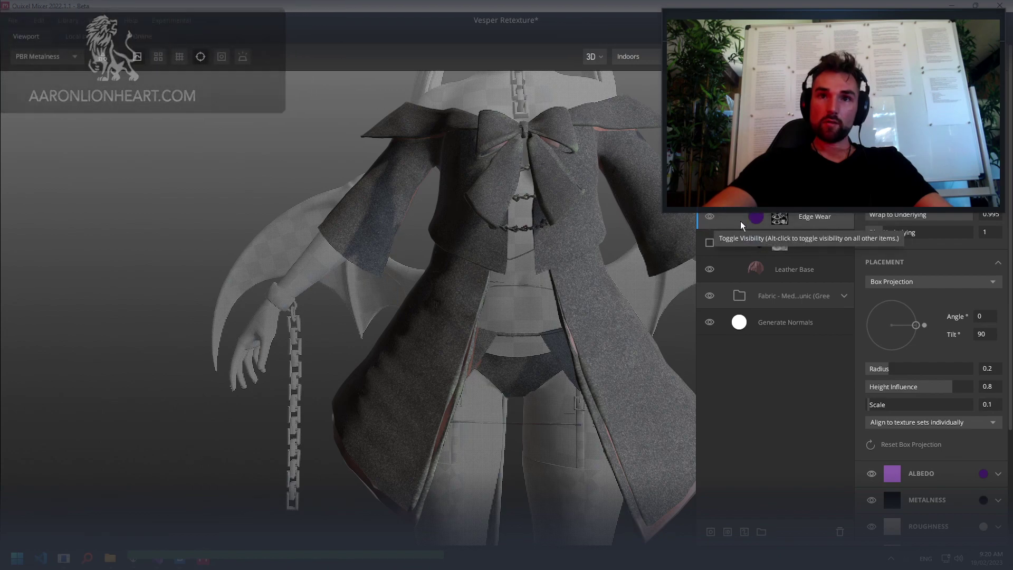
key(b)
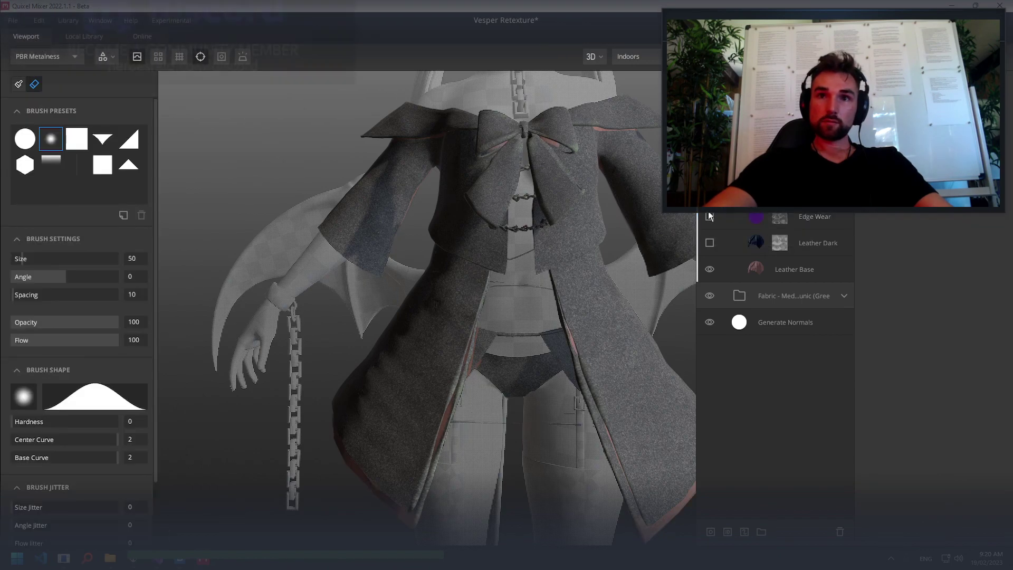
Paint leather down the inner edge of the coat's front strip
scroll(463, 147, up, 5)
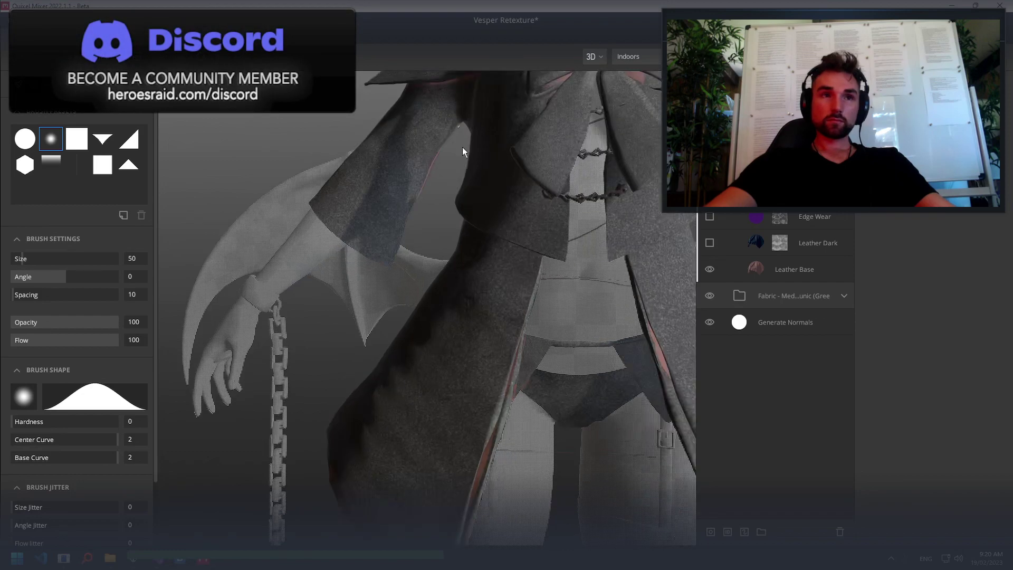
scroll(293, 119, up, 3)
mouse_move(573, 133)
alt+mouse_down()
mouse_move(586, 118)
mouse_move(515, 280)
mouse_move(516, 307)
mouse_move(597, 285)
alt+mouse_up()
scroll(480, 326, down, 8)
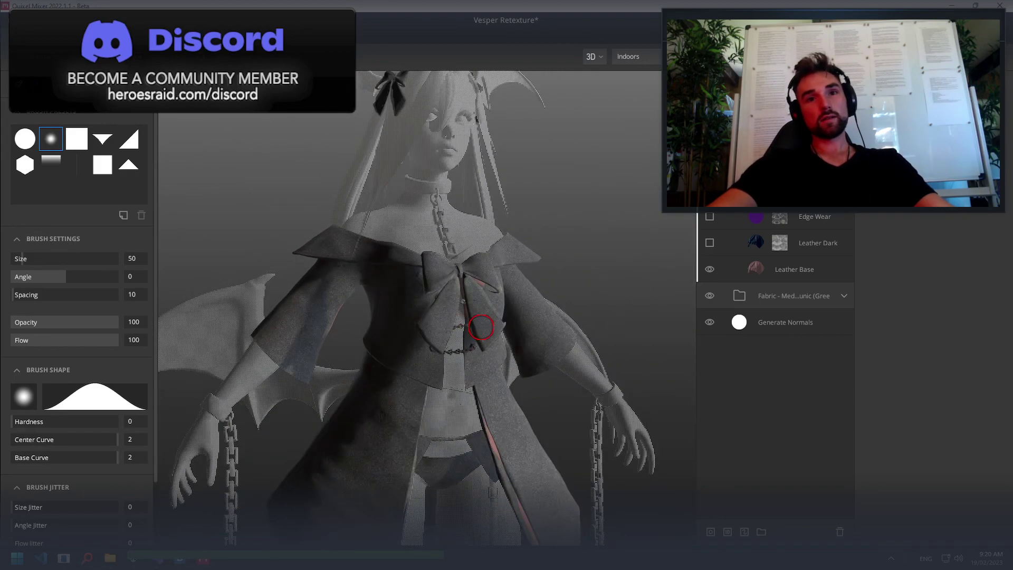
scroll(472, 335, down, 2)
scroll(488, 464, up, 3)
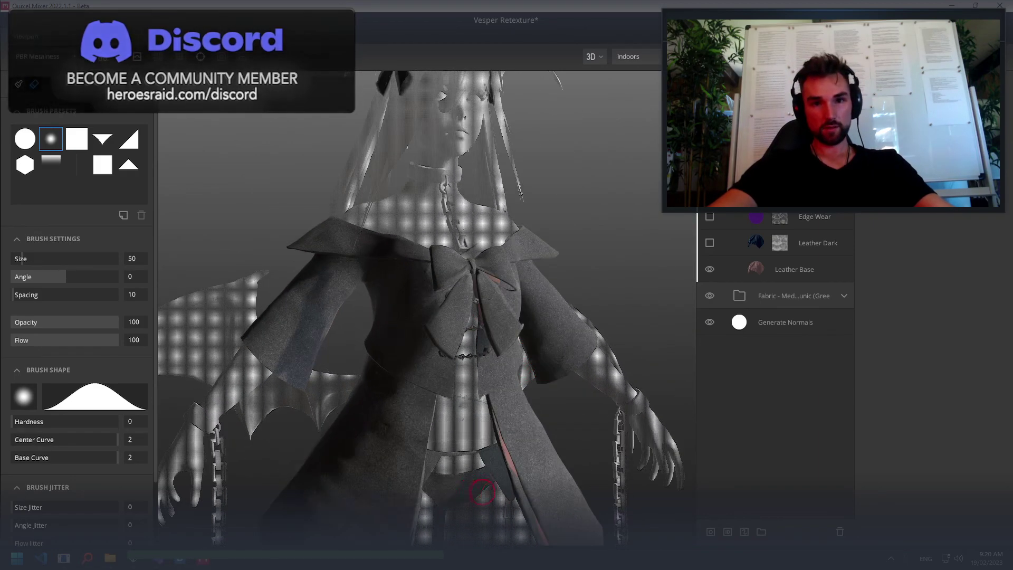
alt+drag(510, 453, 467, 468)
scroll(437, 375, up, 4)
scroll(437, 376, up, 3)
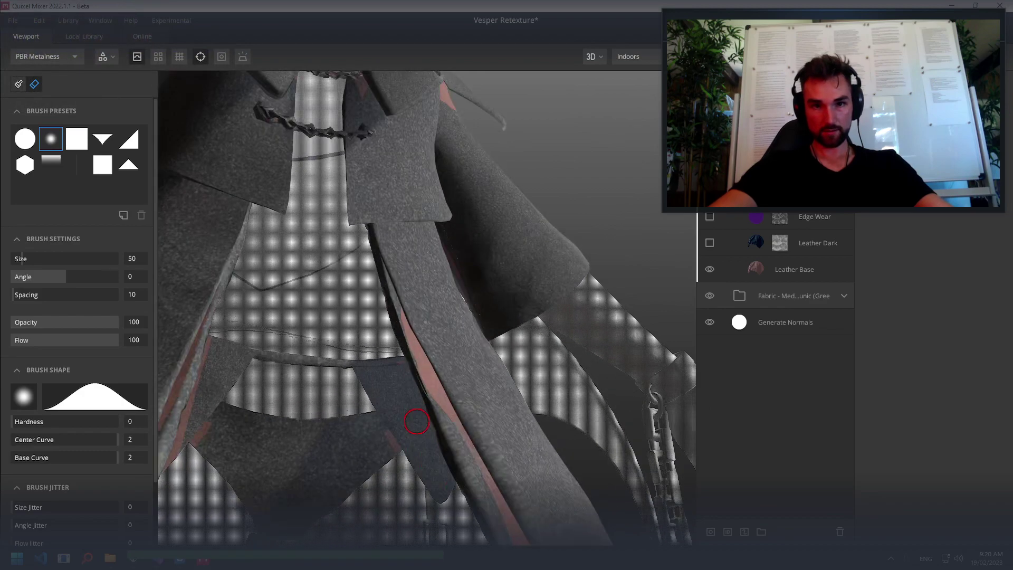
scroll(527, 493, down, 3)
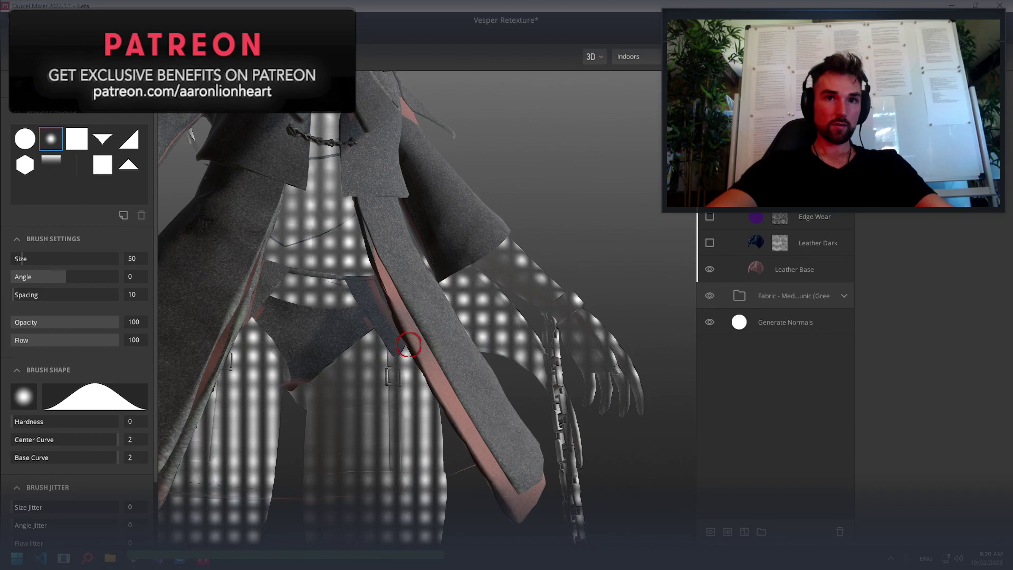
scroll(362, 237, up, 2)
scroll(385, 235, up, 2)
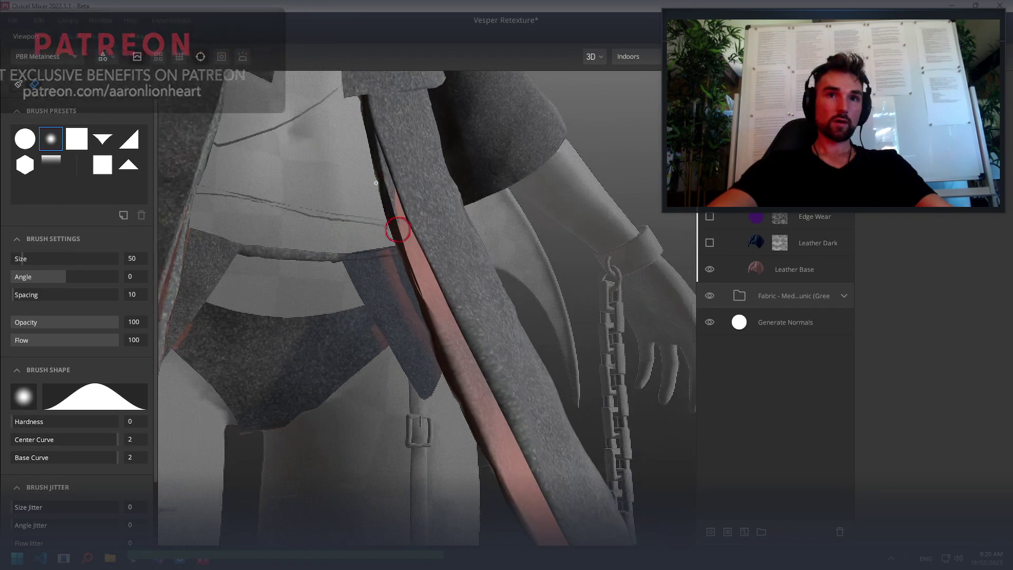
scroll(390, 235, up, 3)
mouse_move(588, 408)
alt+mouse_down()
mouse_move(563, 378)
mouse_move(575, 369)
alt+mouse_up()
drag(432, 284, 456, 345)
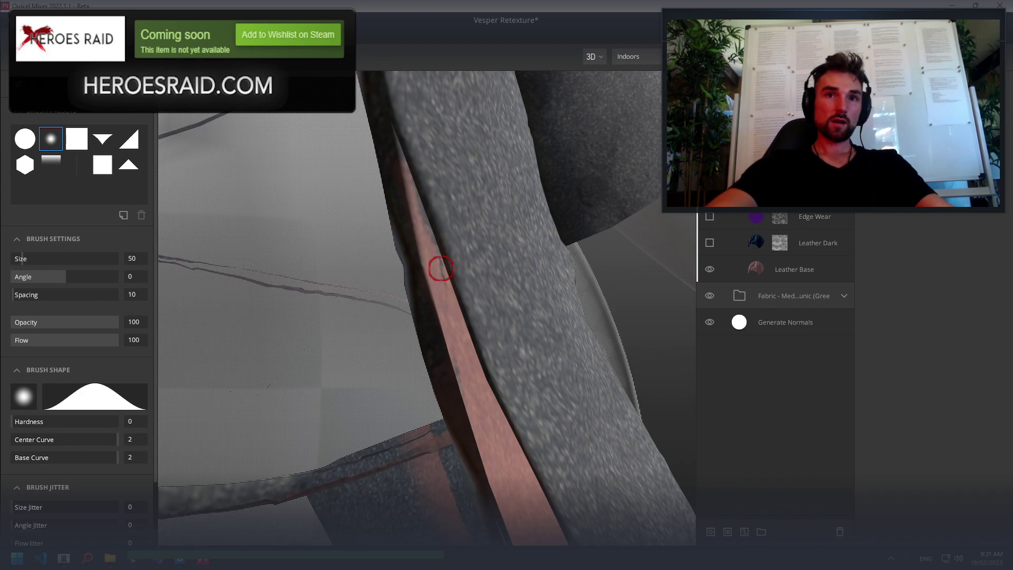
alt+drag(449, 279, 436, 272)
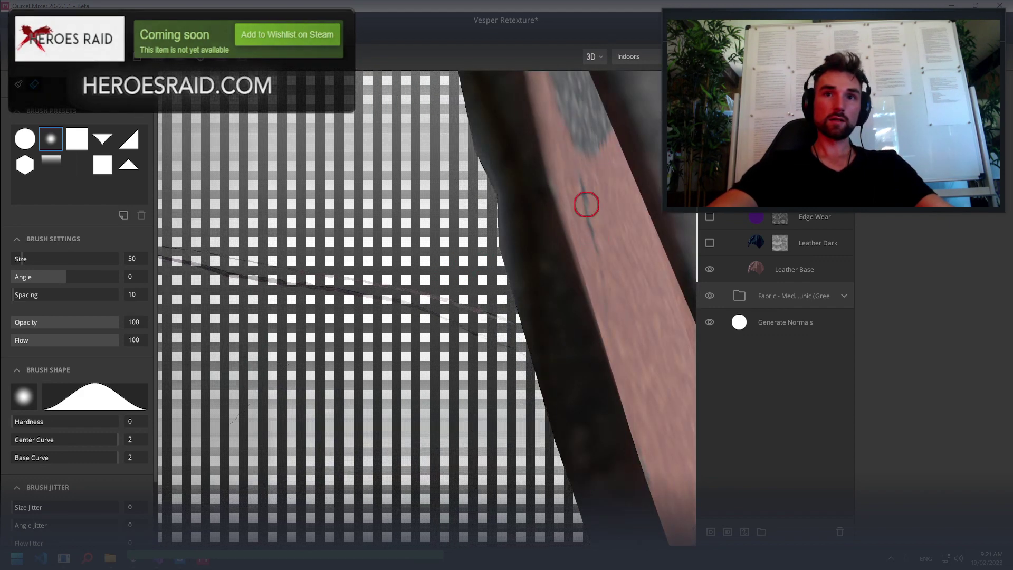
alt+drag(593, 231, 554, 267)
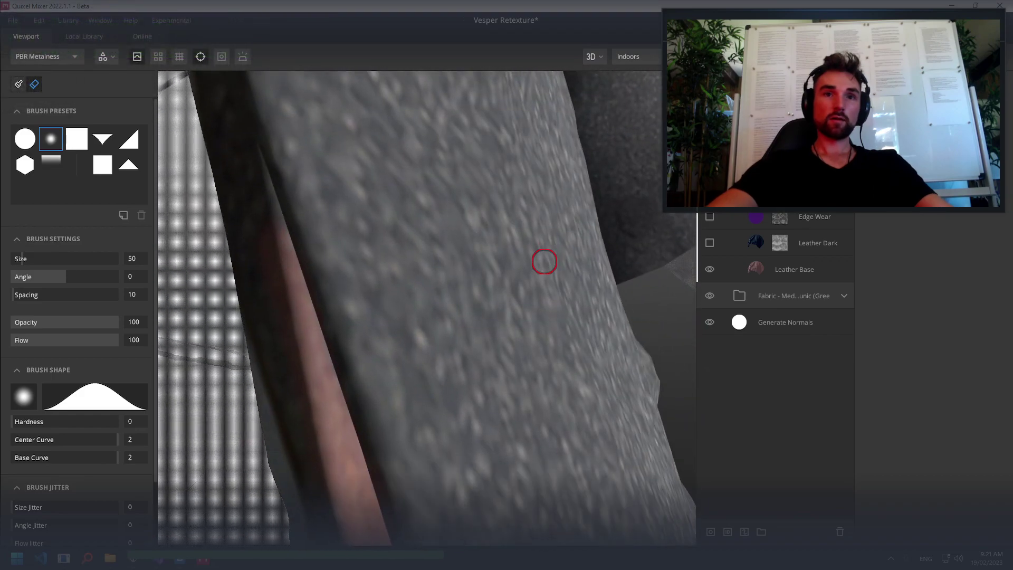
mouse_move(371, 447)
alt+mouse_down()
mouse_move(356, 356)
mouse_move(341, 342)
alt+mouse_up()
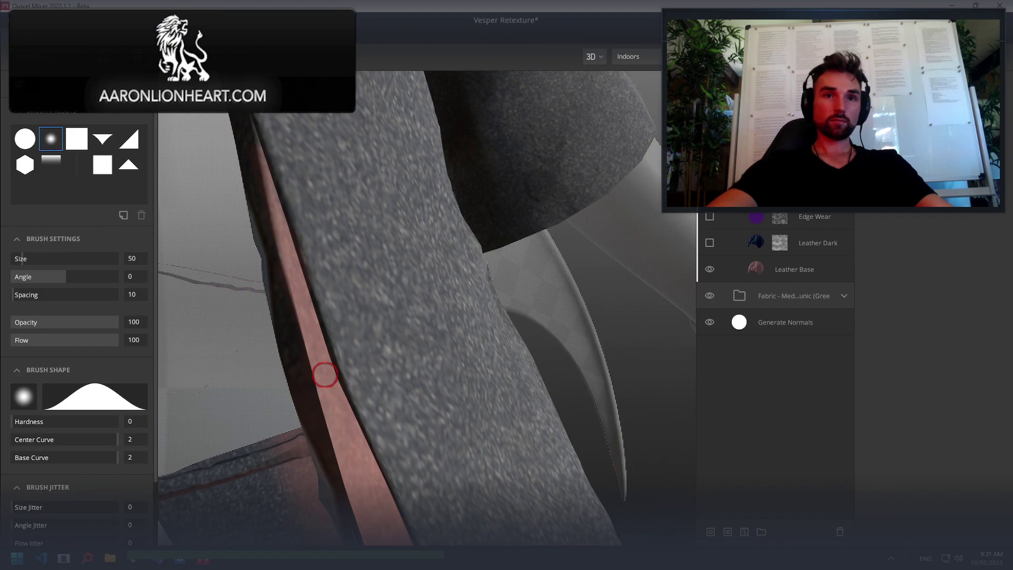
mouse_move(301, 296)
alt+mouse_down()
mouse_move(296, 277)
mouse_move(310, 310)
mouse_move(312, 287)
mouse_move(416, 378)
alt+mouse_up()
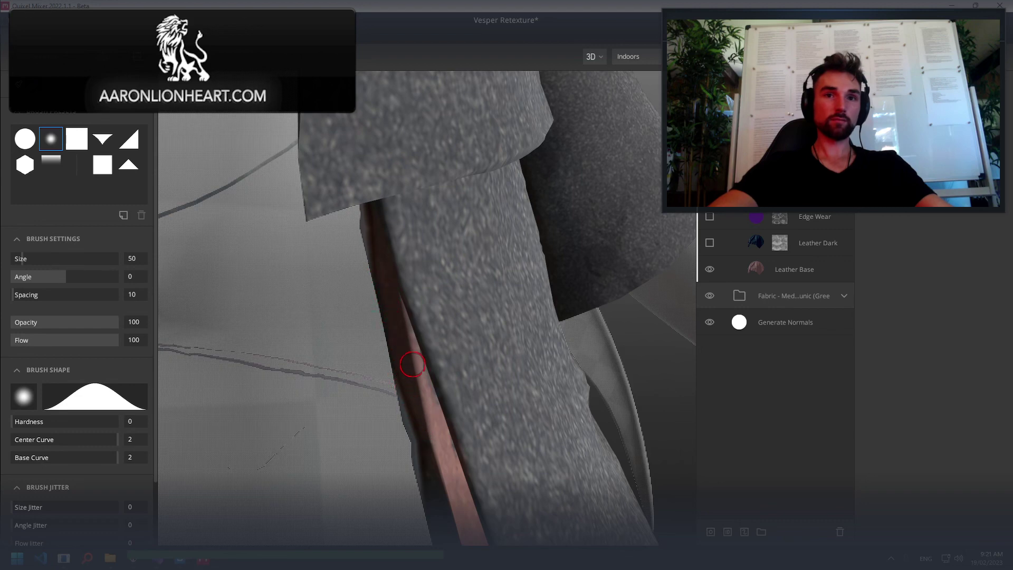
mouse_move(430, 394)
mouse_down()
mouse_move(448, 453)
mouse_move(415, 414)
mouse_move(456, 480)
mouse_move(385, 443)
mouse_move(362, 385)
mouse_up()
Paint leather up and down the rest of the coat's front and lower edge strips
scroll(380, 385, down, 3)
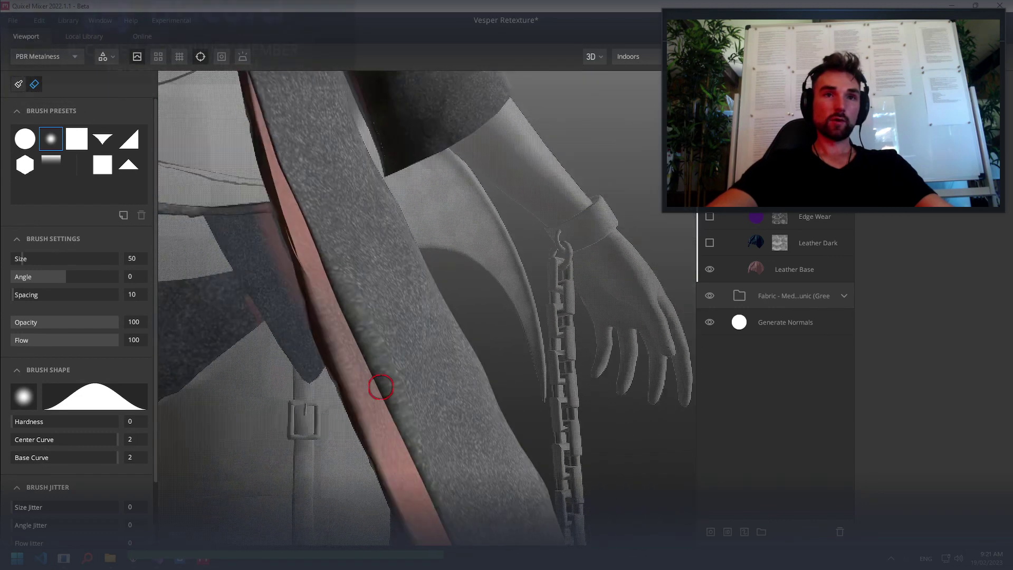
scroll(381, 368, down, 3)
alt+drag(415, 302, 332, 296)
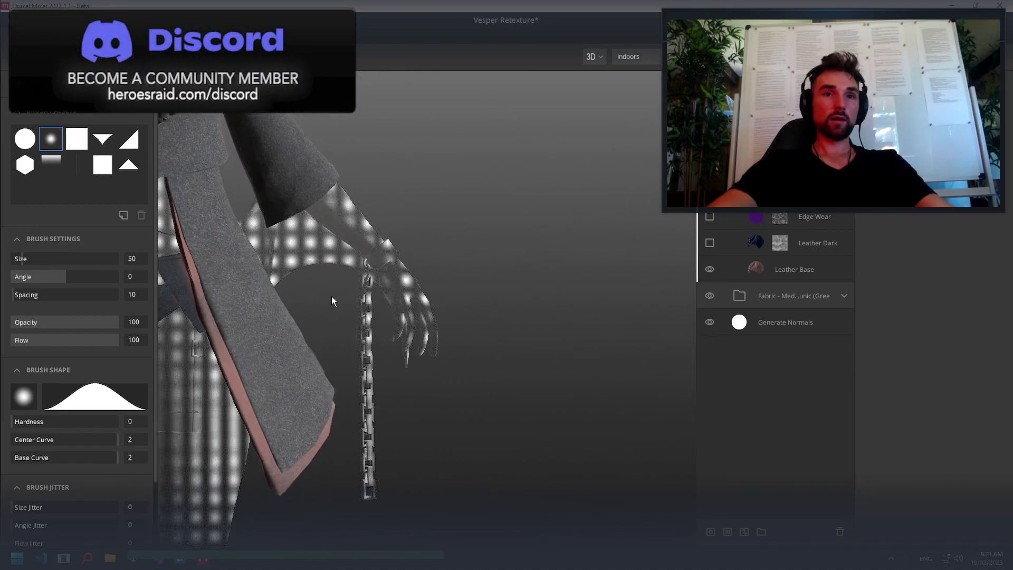
mouse_move(396, 280)
alt+mouse_down()
mouse_move(523, 285)
mouse_move(549, 276)
mouse_move(570, 289)
alt+mouse_up()
scroll(505, 315, up, 3)
alt+drag(361, 331, 368, 347)
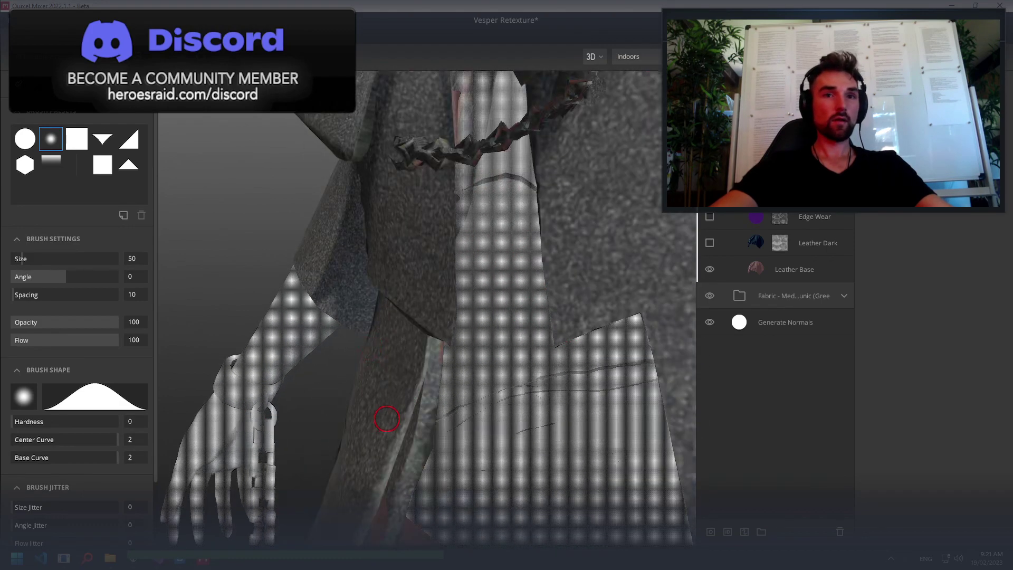
alt+drag(387, 419, 389, 306)
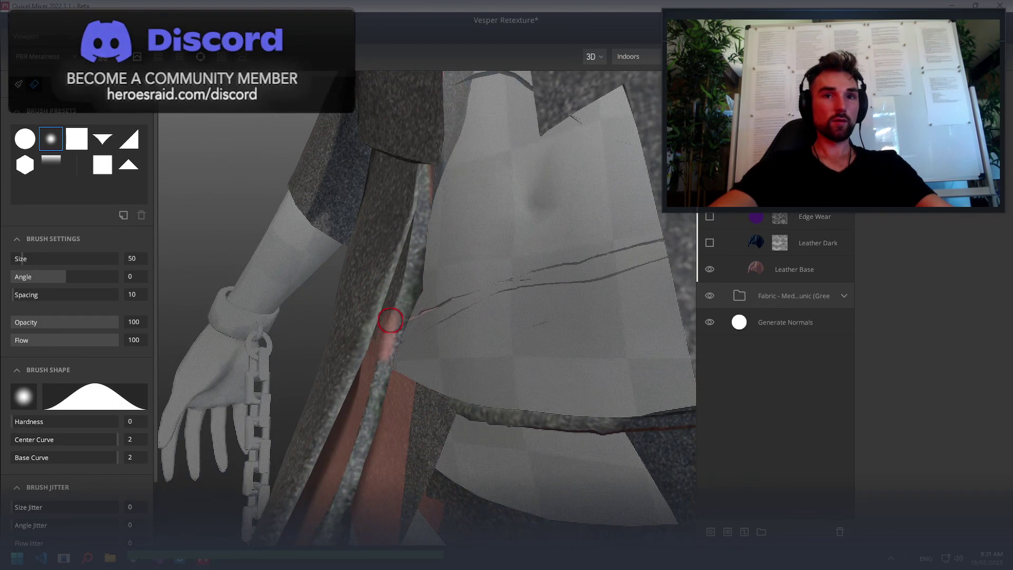
drag(388, 329, 423, 199)
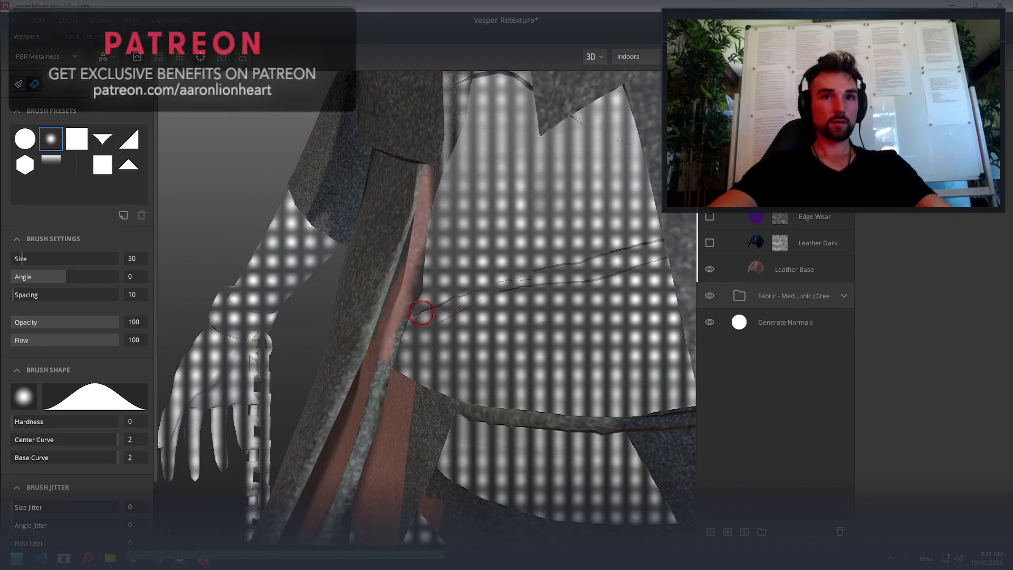
drag(400, 323, 365, 392)
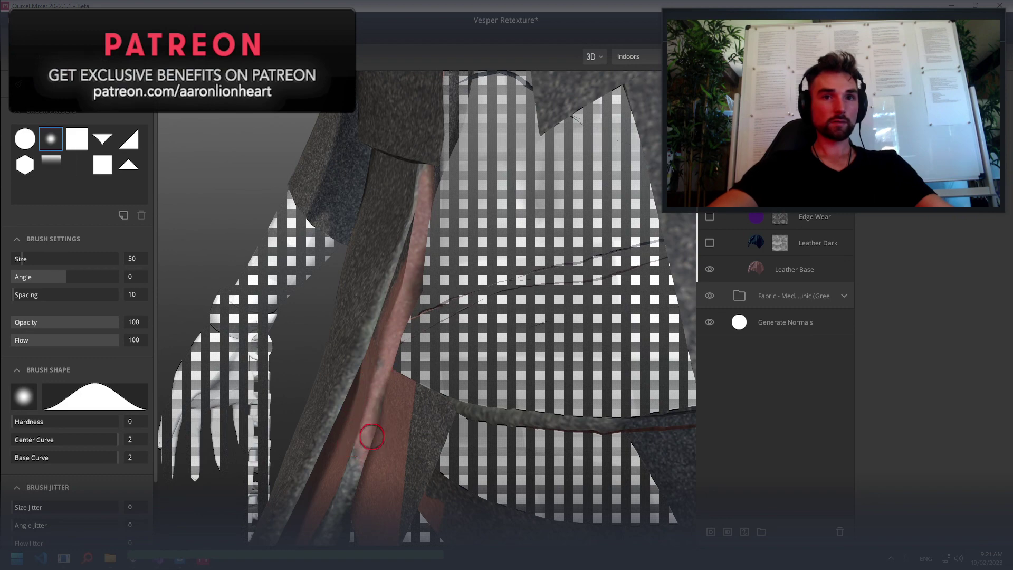
mouse_move(368, 447)
alt+mouse_down()
mouse_move(414, 323)
mouse_move(423, 362)
alt+mouse_up()
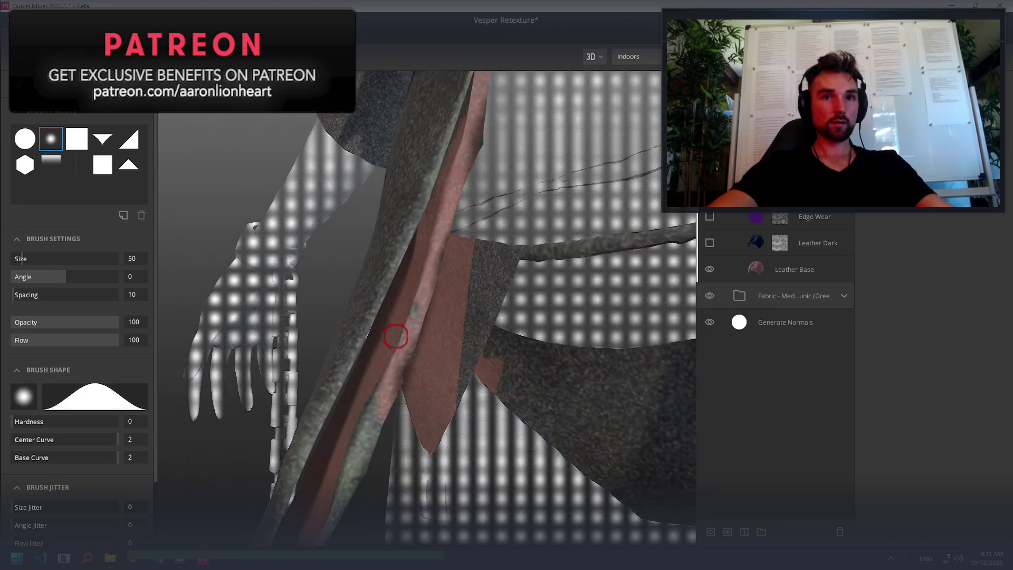
drag(380, 422, 363, 419)
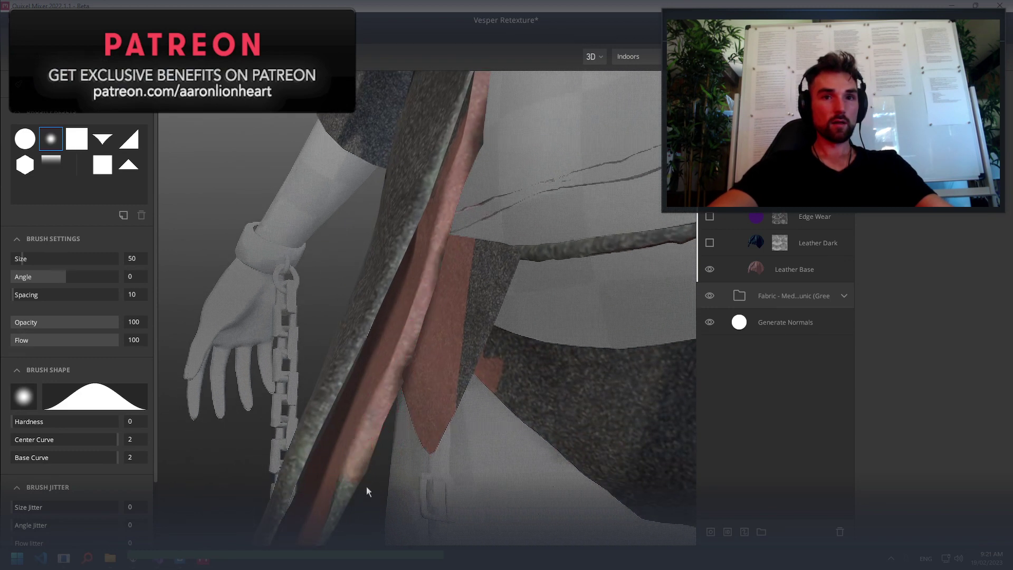
alt+drag(412, 374, 490, 262)
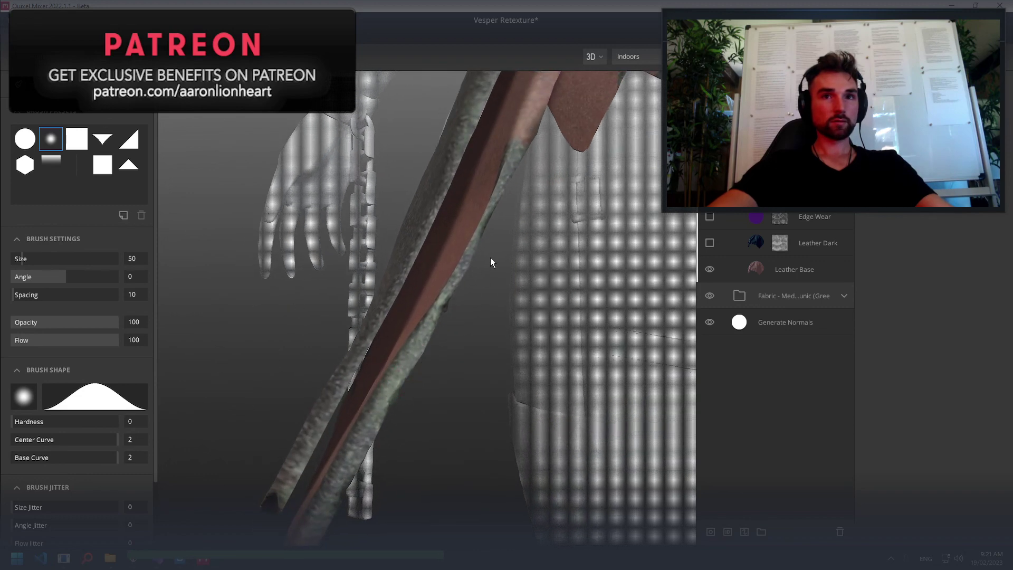
mouse_move(525, 130)
mouse_down()
mouse_move(455, 280)
mouse_move(414, 316)
mouse_move(373, 430)
mouse_move(410, 346)
mouse_move(350, 447)
mouse_move(389, 350)
mouse_move(372, 386)
mouse_up()
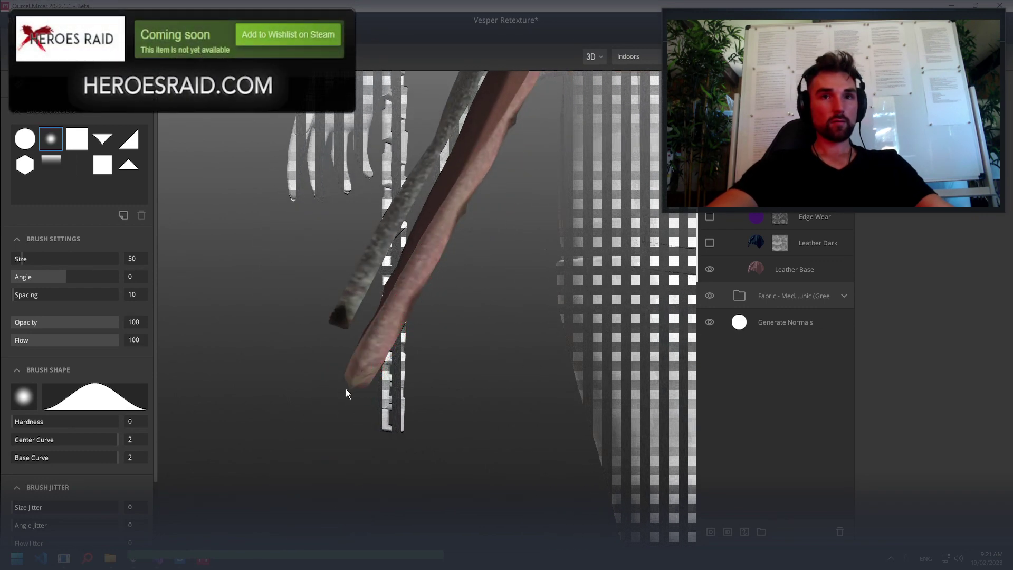
Orbit around the strip, chain strap and belt to check the painted edges
alt+drag(346, 394, 409, 335)
mouse_move(380, 393)
alt+mouse_down()
mouse_move(433, 319)
mouse_move(434, 340)
mouse_move(471, 296)
mouse_move(609, 204)
mouse_move(480, 331)
mouse_move(471, 392)
mouse_move(455, 355)
mouse_move(491, 245)
alt+mouse_up()
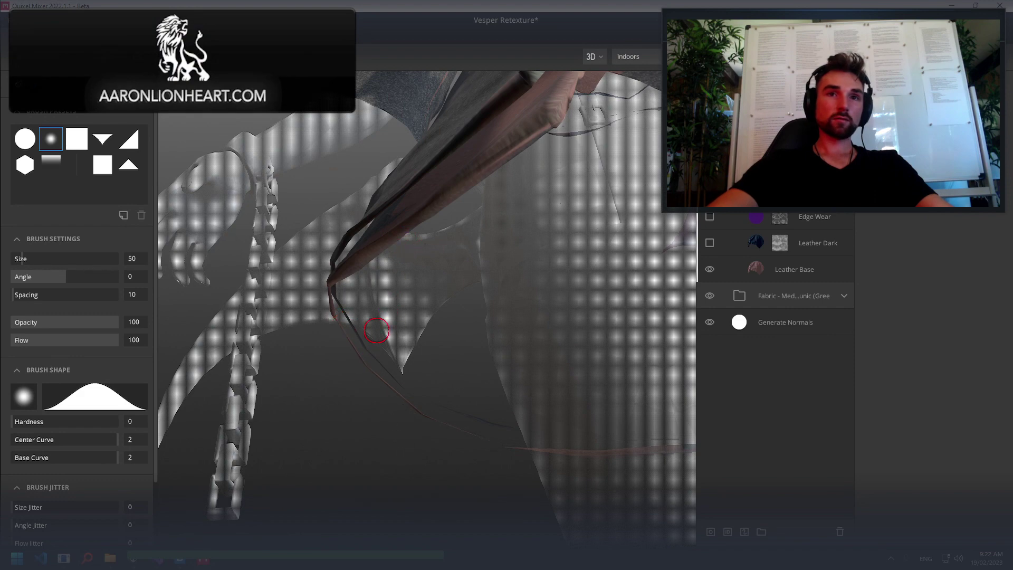
alt+drag(376, 330, 474, 391)
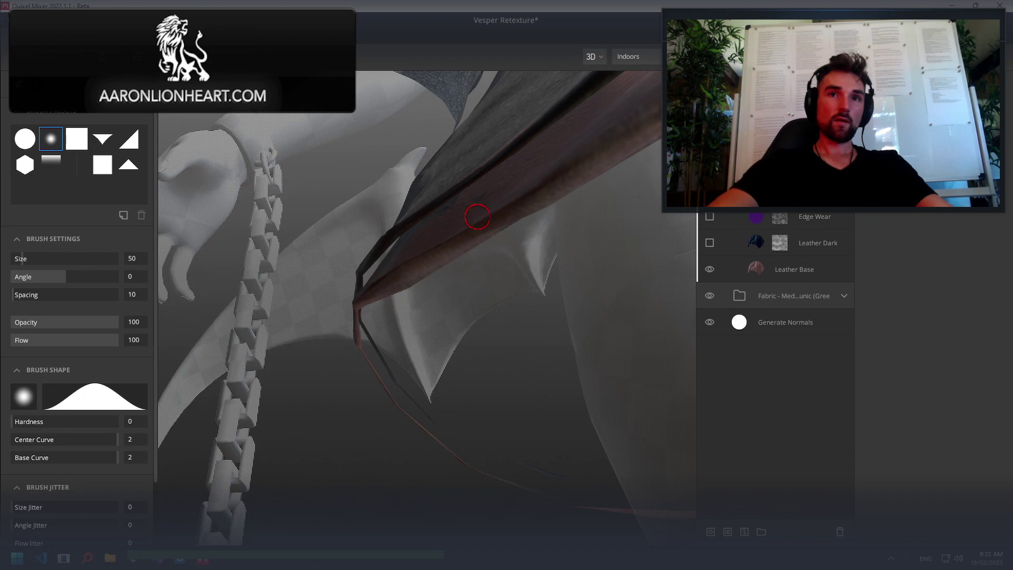
mouse_move(433, 452)
alt+mouse_down()
mouse_move(441, 419)
mouse_move(528, 382)
mouse_move(586, 412)
mouse_move(559, 380)
mouse_move(448, 347)
mouse_move(689, 377)
alt+mouse_up()
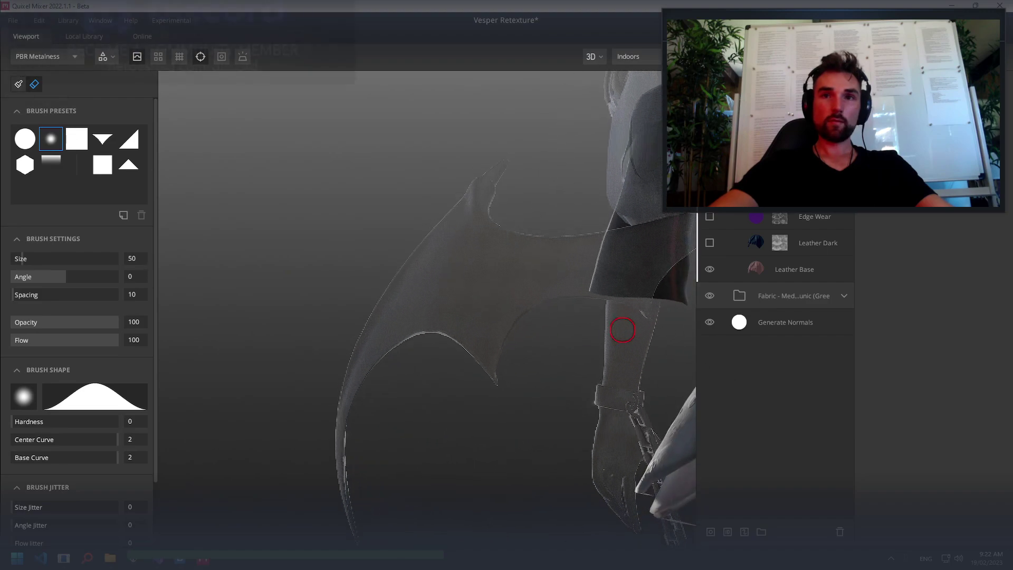
mouse_move(622, 328)
alt+mouse_down()
mouse_move(437, 301)
mouse_move(449, 315)
mouse_move(493, 319)
mouse_move(486, 328)
mouse_move(516, 388)
alt+mouse_up()
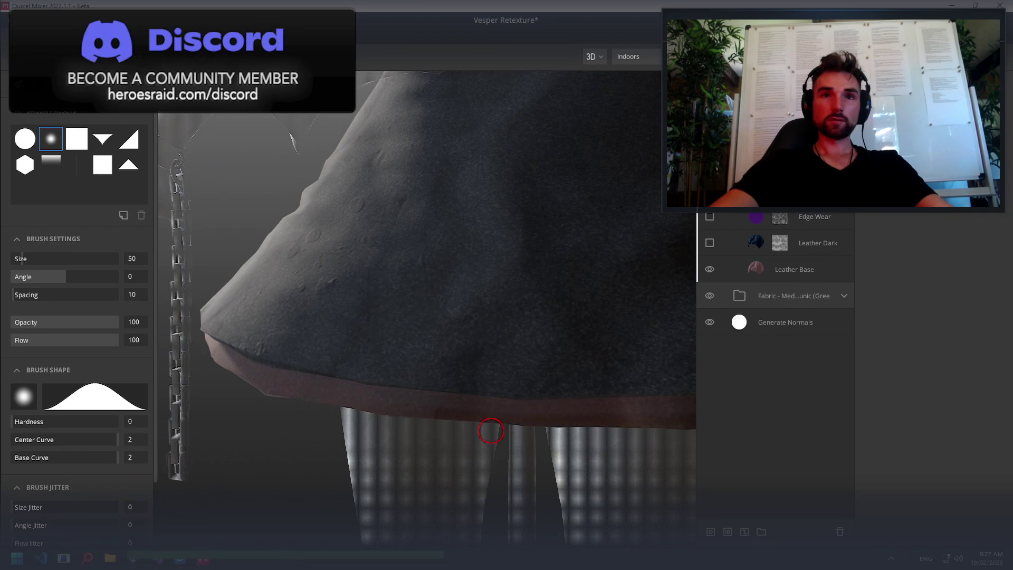
mouse_move(491, 431)
alt+mouse_down()
mouse_move(841, 305)
mouse_move(805, 391)
mouse_move(808, 331)
mouse_move(950, 435)
mouse_move(701, 369)
alt+mouse_up()
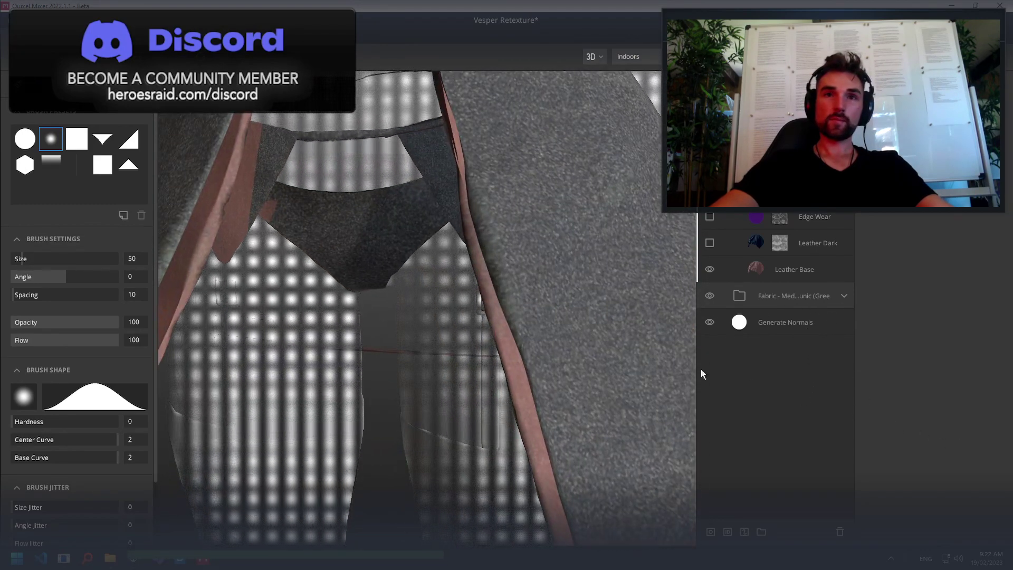
scroll(580, 336, down, 5)
scroll(276, 270, up, 4)
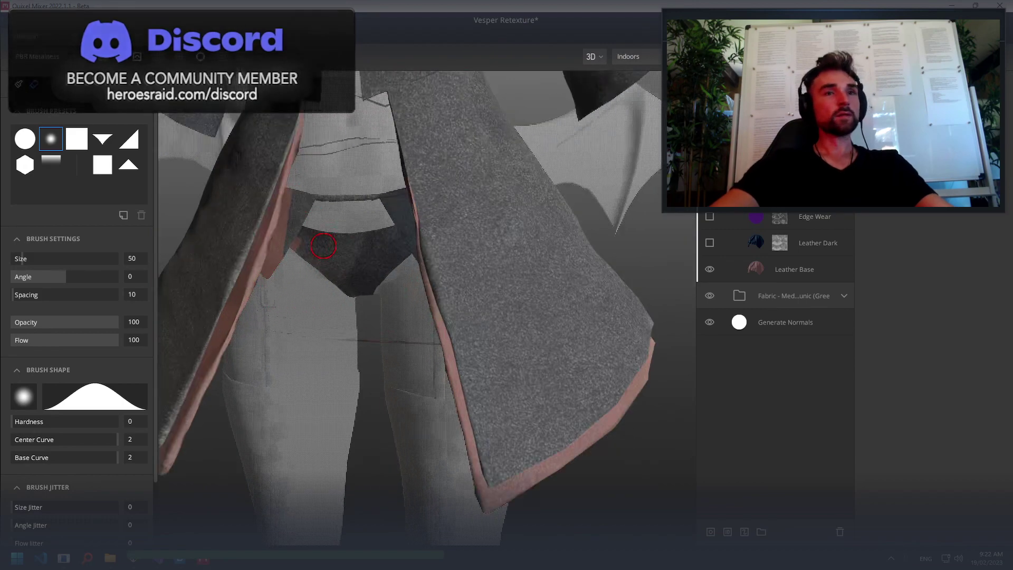
scroll(270, 185, up, 2)
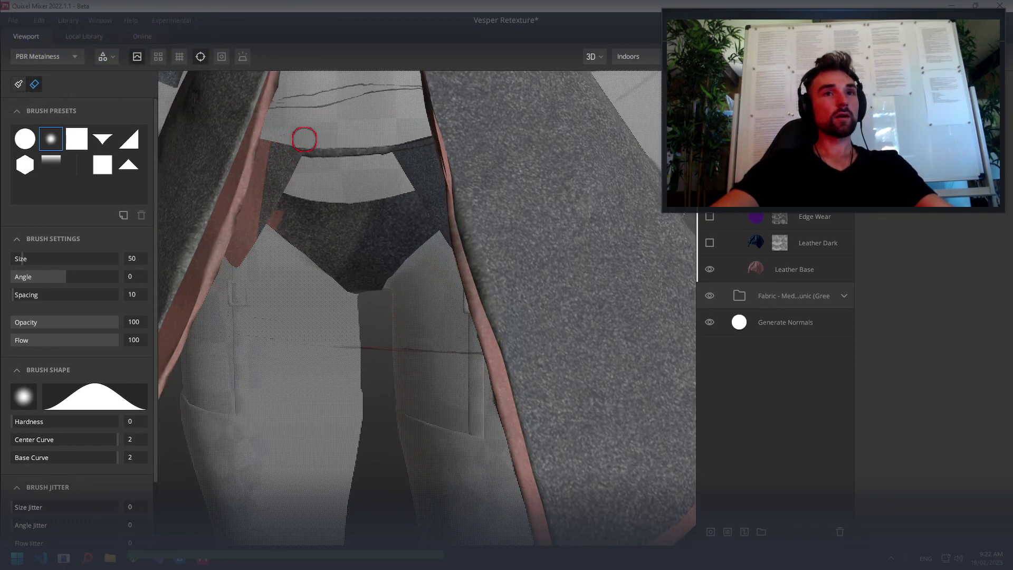
mouse_move(303, 140)
alt+mouse_down()
mouse_move(351, 220)
mouse_move(351, 313)
mouse_move(383, 300)
alt+mouse_up()
scroll(391, 290, up, 3)
scroll(372, 322, down, 5)
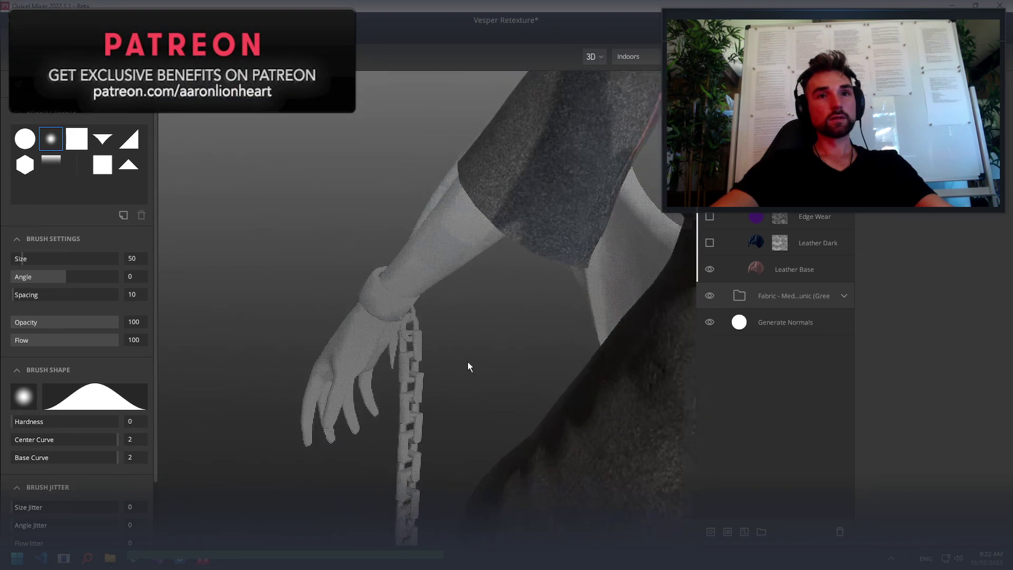
mouse_move(447, 261)
alt+mouse_down()
mouse_move(543, 261)
mouse_move(608, 283)
mouse_move(596, 276)
alt+mouse_up()
scroll(596, 276, down, 5)
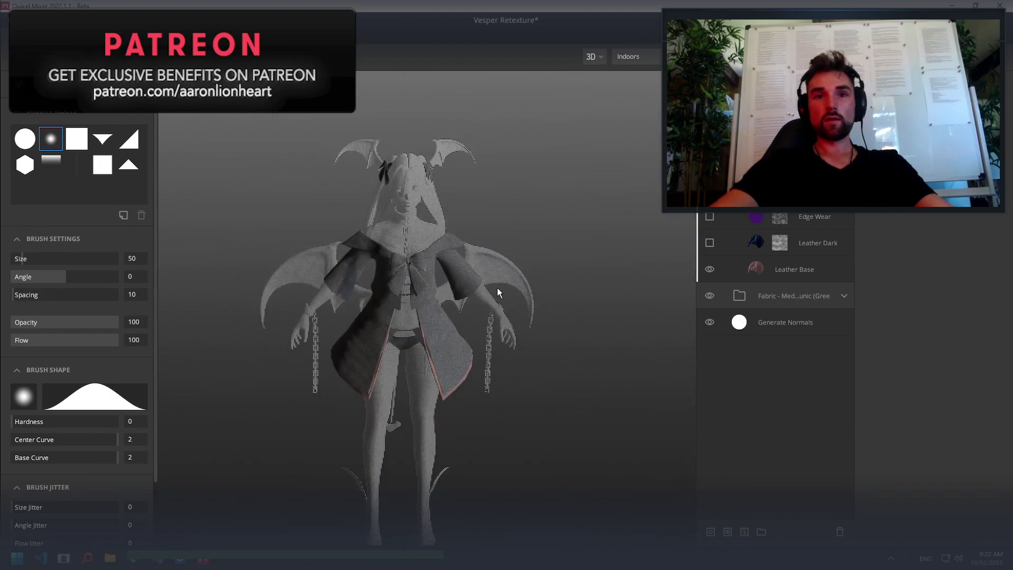
Set the Fabric layer's placement scale to 0.333
alt+drag(498, 292, 197, 290)
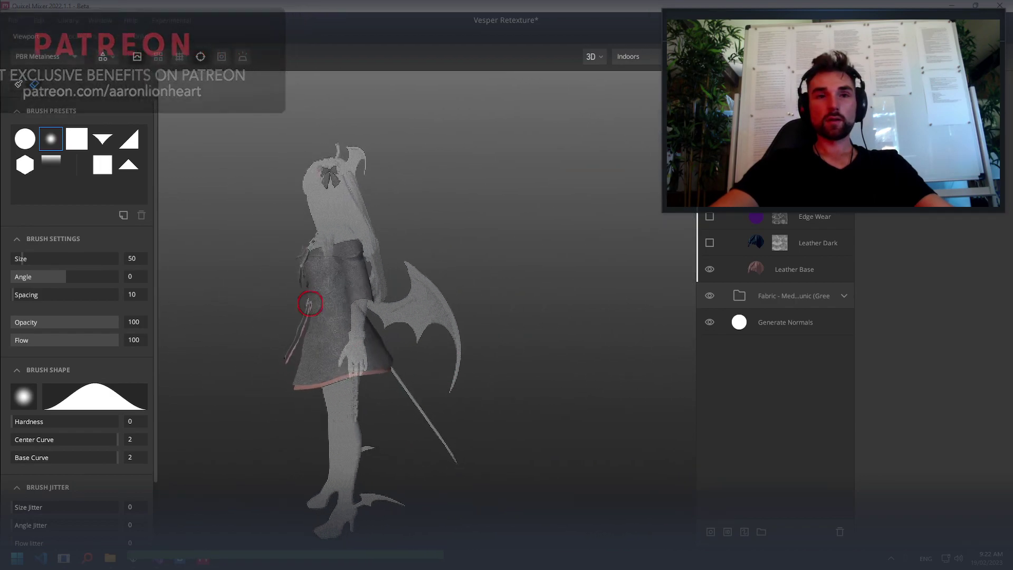
alt+drag(310, 304, 489, 300)
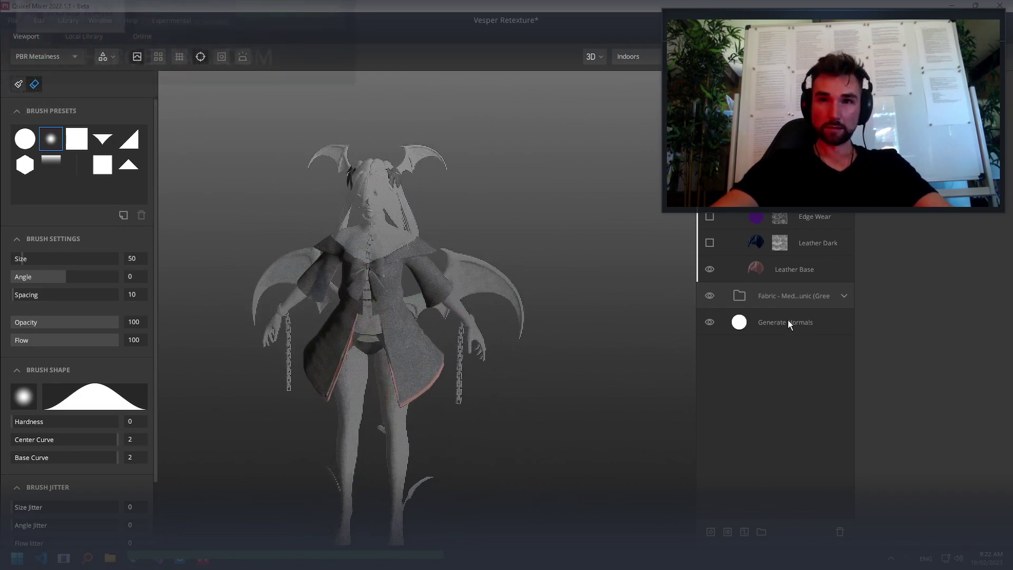
click(844, 296)
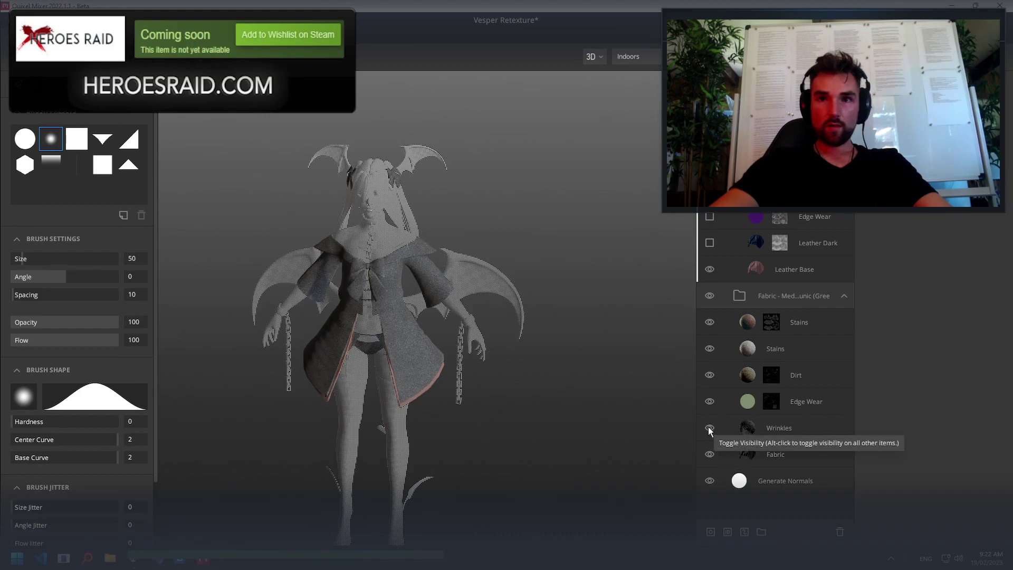
click(771, 451)
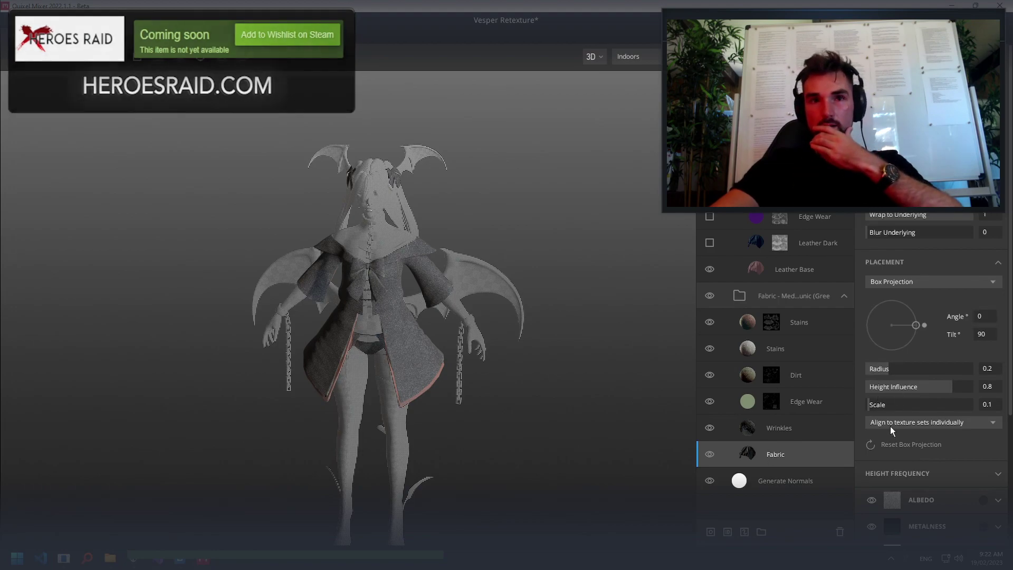
scroll(516, 378, up, 3)
click(887, 405)
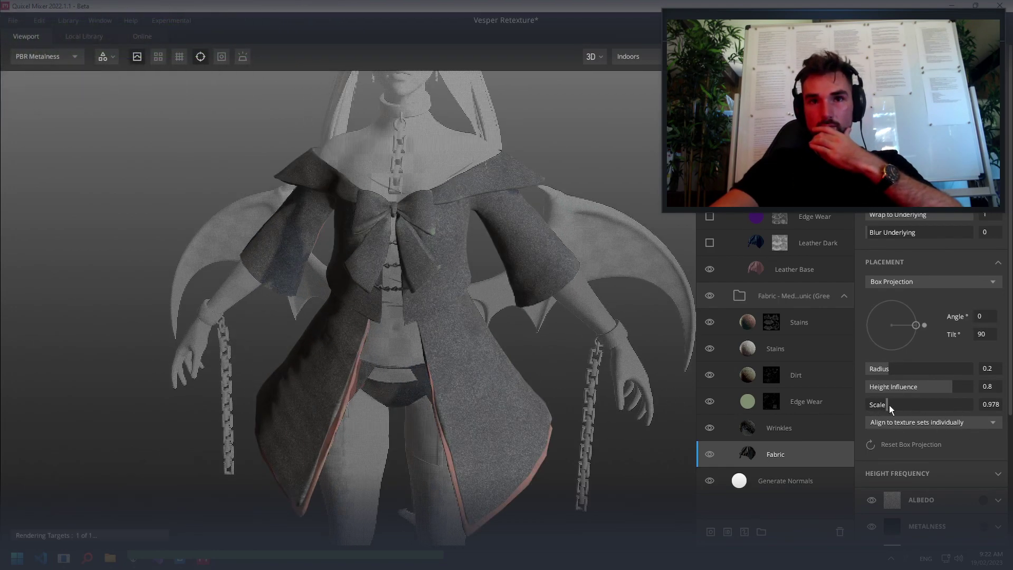
click(871, 405)
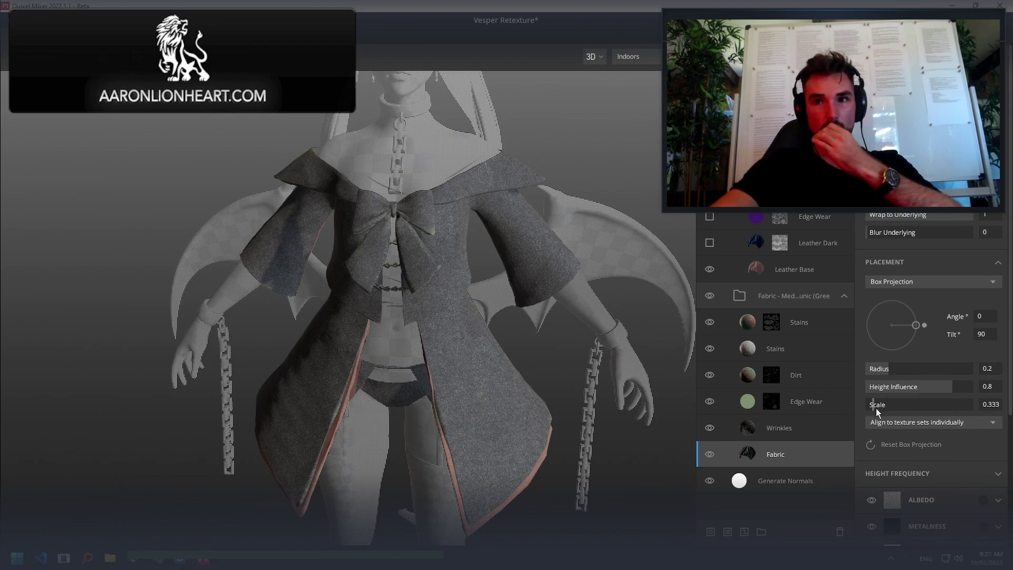
Try a near-black Fabric albedo, then cancel so its colour stays unchanged
click(983, 500)
drag(437, 310, 346, 356)
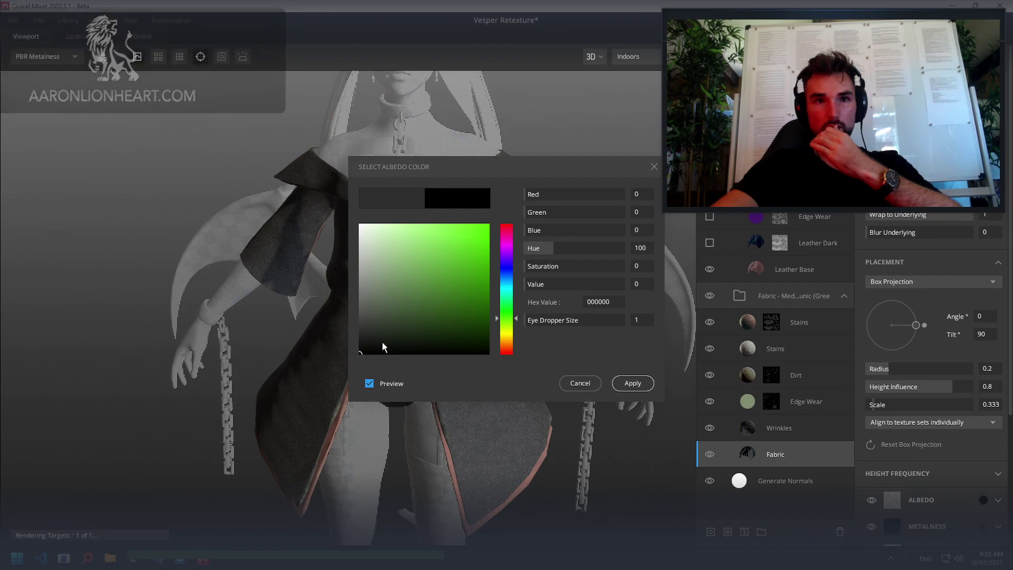
click(655, 168)
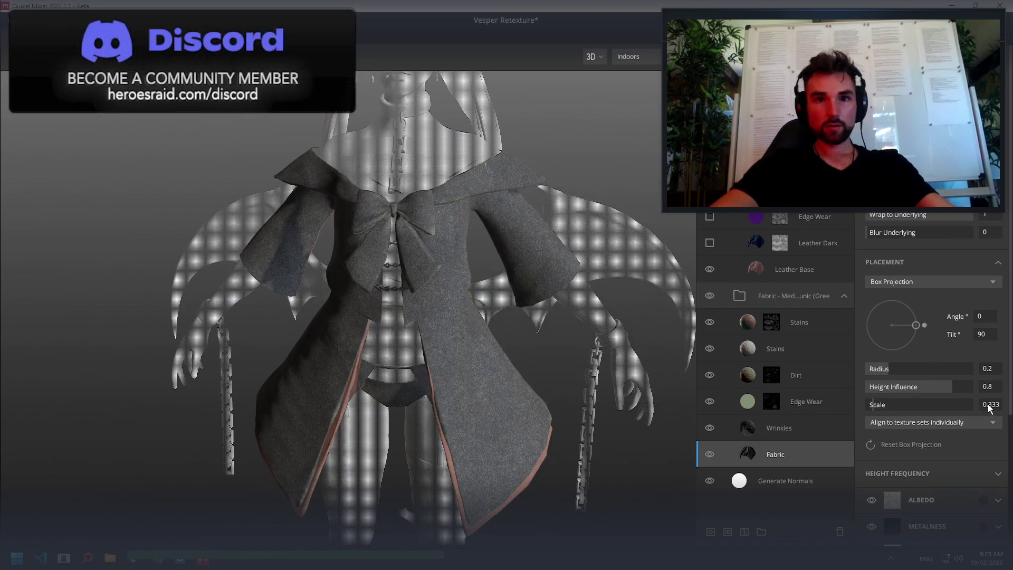
click(983, 500)
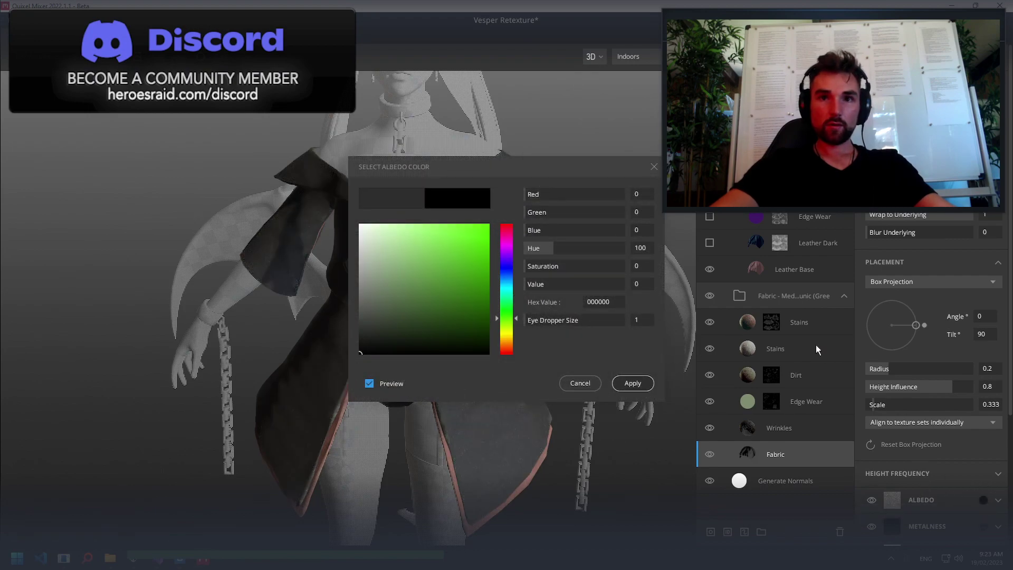
key(Escape)
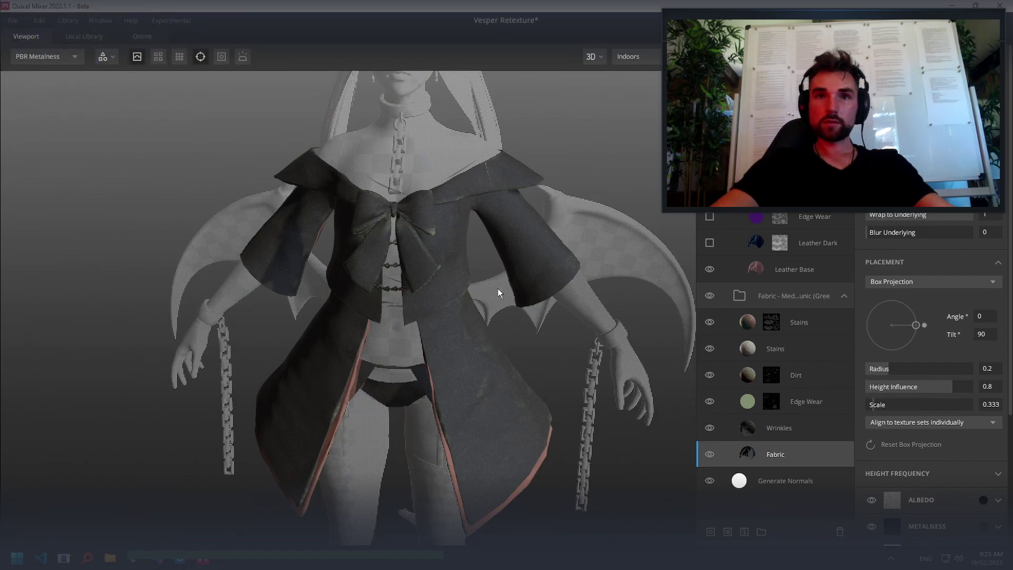
Level the view on the shoulder flap and activate the mask paint brush
mouse_move(498, 288)
mouse_down()
mouse_move(519, 296)
mouse_move(504, 295)
mouse_move(529, 286)
mouse_move(471, 349)
mouse_up()
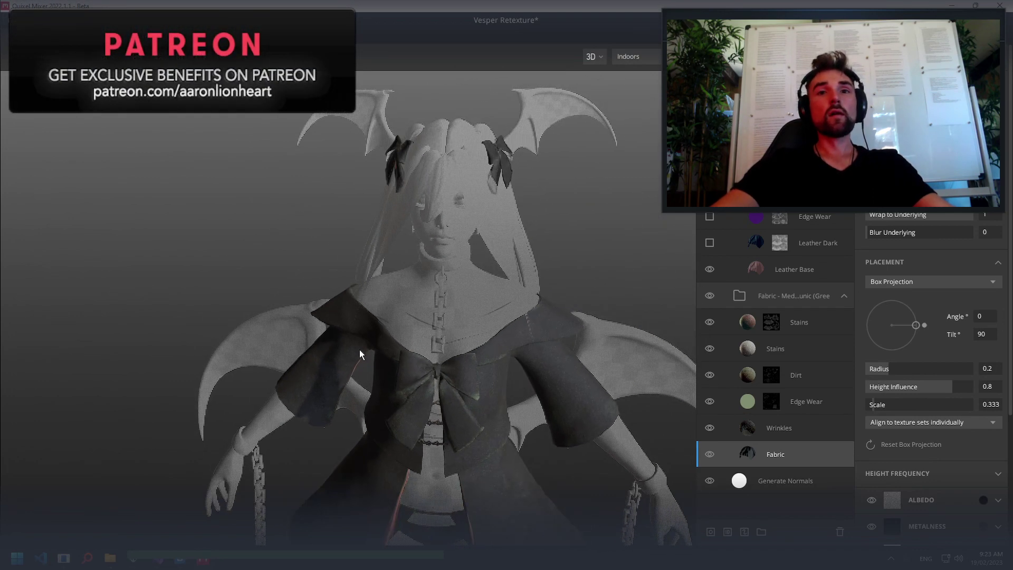
scroll(359, 349, up, 2)
scroll(359, 349, up, 2)
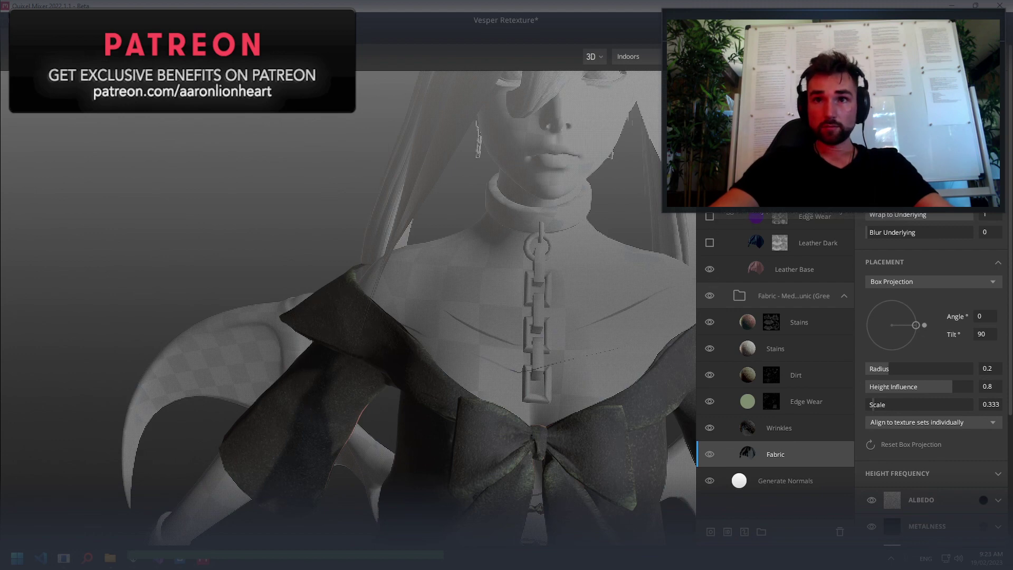
click(792, 190)
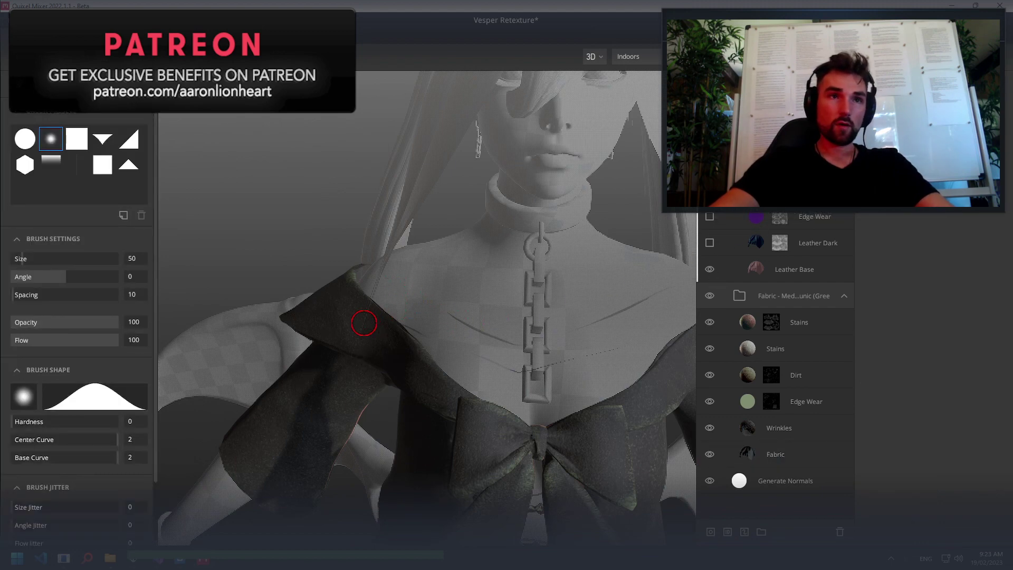
Brush leather across the top, lower edge and length of the shoulder collar
mouse_move(345, 330)
mouse_down()
mouse_move(376, 330)
mouse_move(421, 384)
mouse_move(352, 298)
mouse_move(376, 263)
mouse_up()
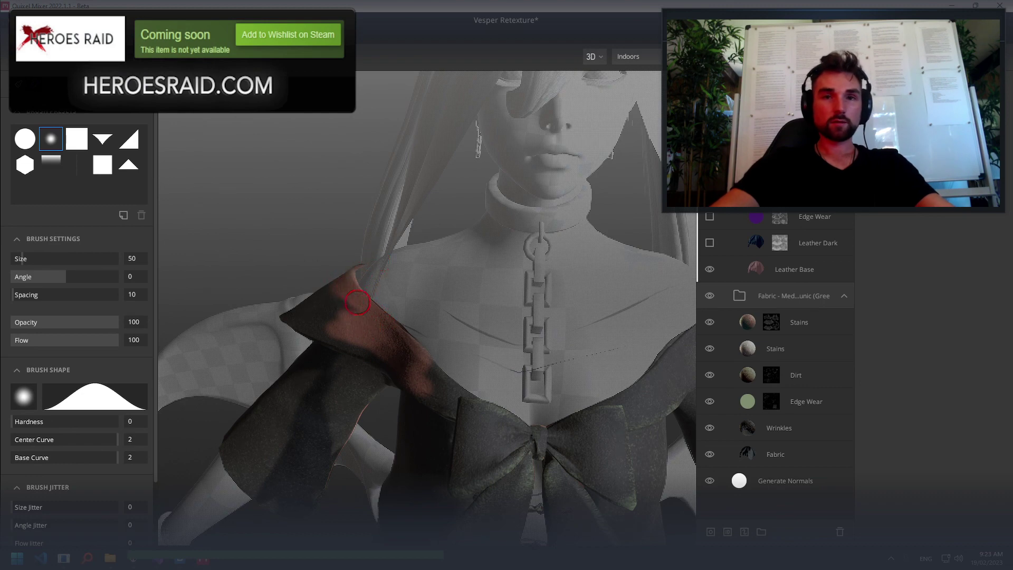
alt+drag(357, 303, 593, 326)
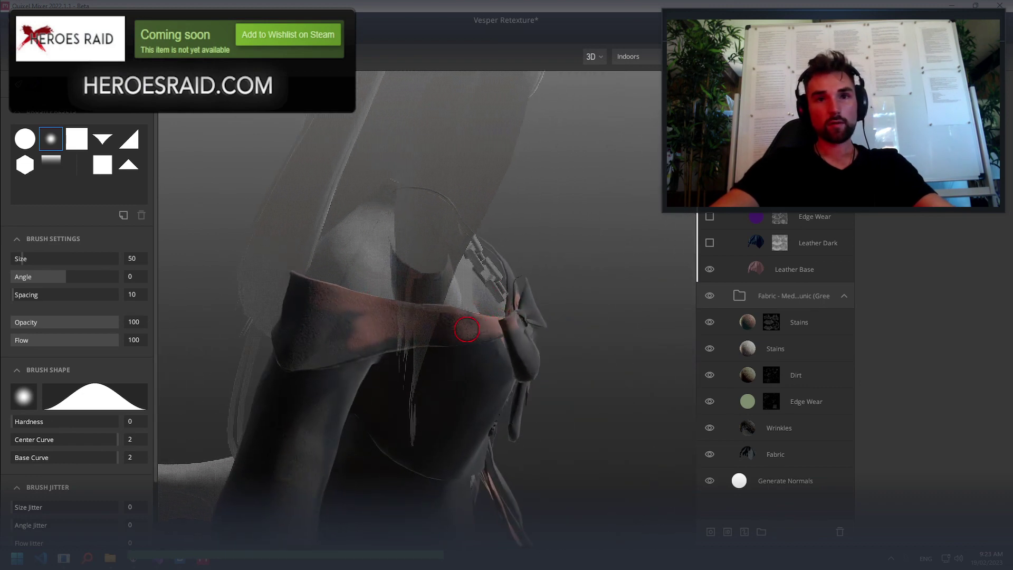
drag(474, 324, 301, 331)
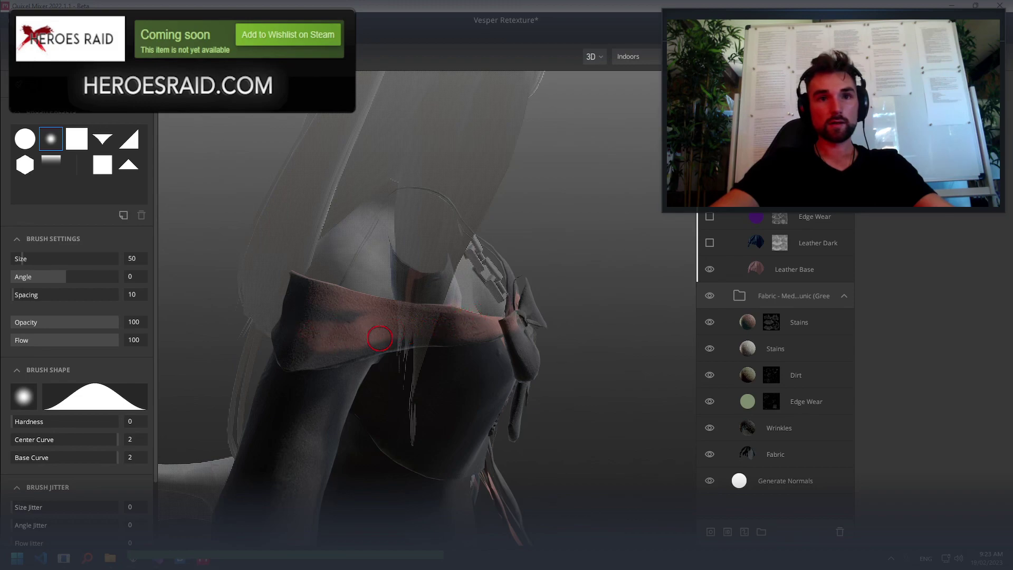
mouse_move(425, 336)
mouse_down()
mouse_move(269, 351)
mouse_move(364, 354)
mouse_move(282, 334)
mouse_up()
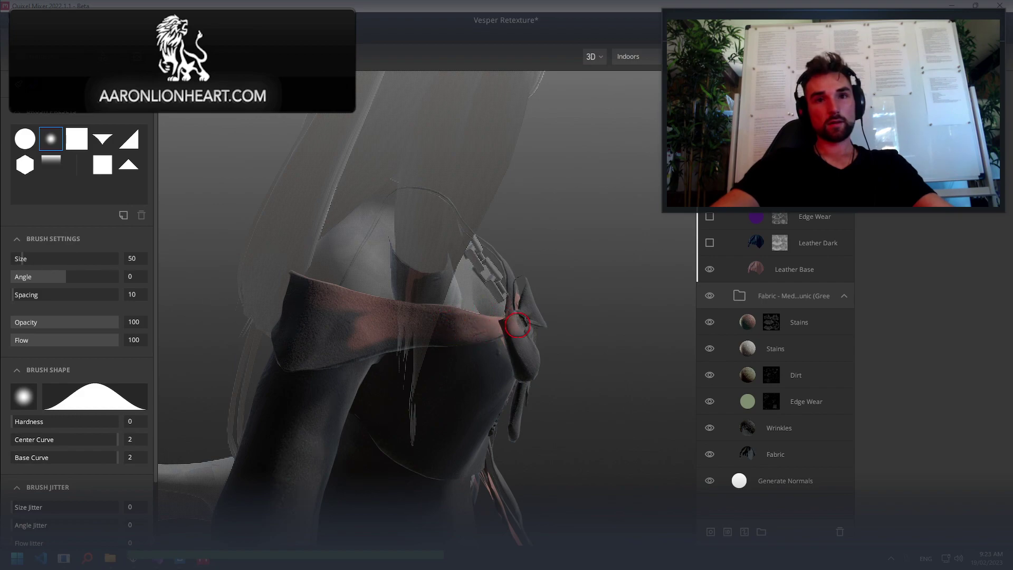
mouse_move(382, 330)
mouse_down()
mouse_move(416, 337)
mouse_move(276, 354)
mouse_move(427, 335)
mouse_up()
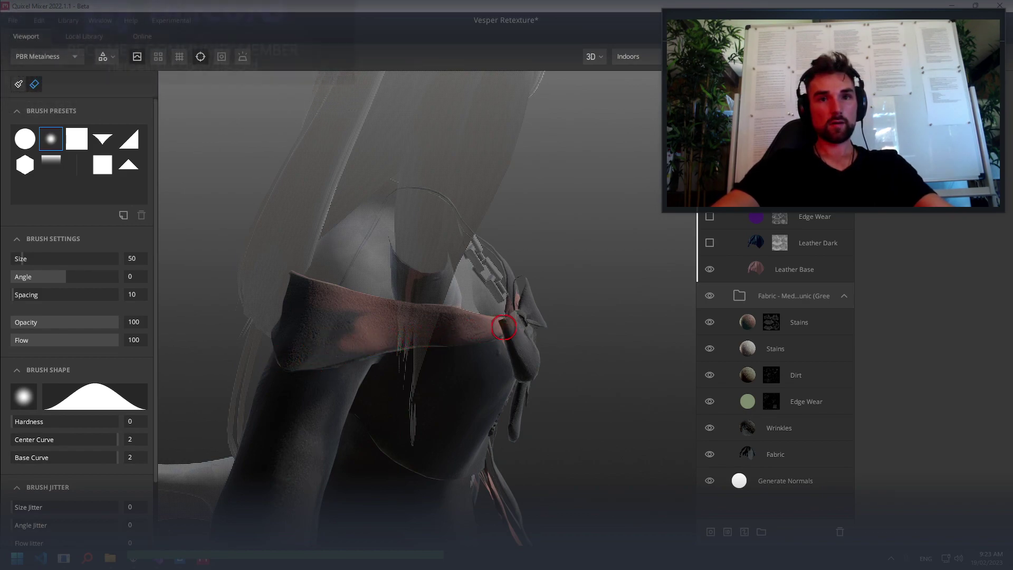
mouse_move(504, 327)
mouse_down()
mouse_move(346, 335)
mouse_move(517, 330)
mouse_move(331, 336)
mouse_move(399, 332)
mouse_up()
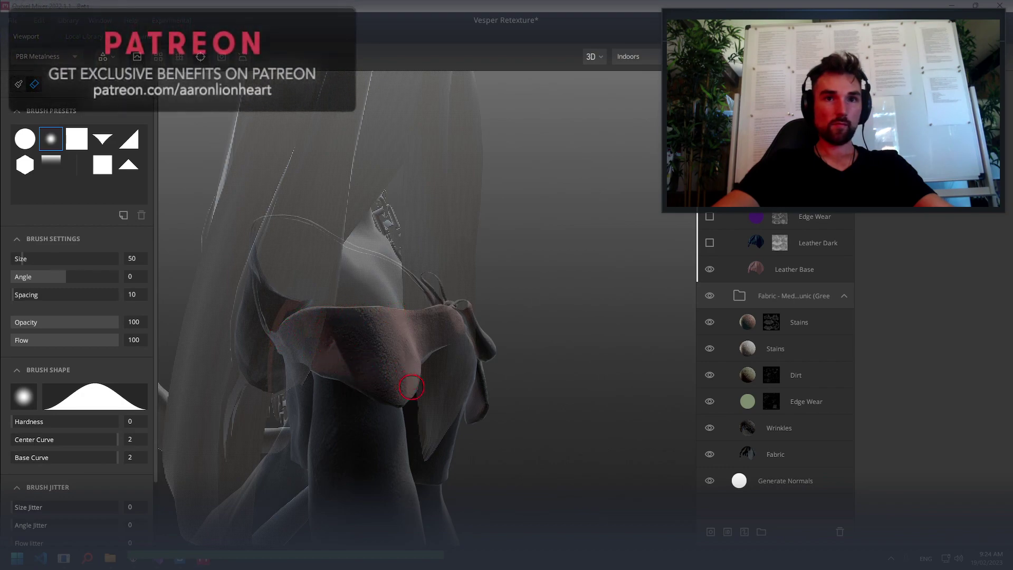
alt+drag(373, 366, 562, 276)
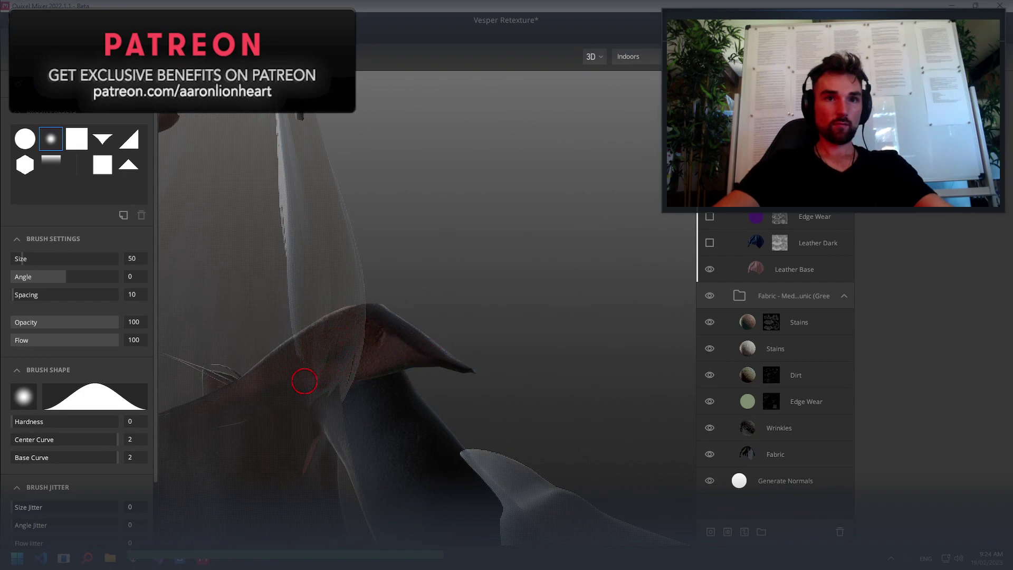
scroll(269, 386, up, 2)
scroll(271, 391, up, 2)
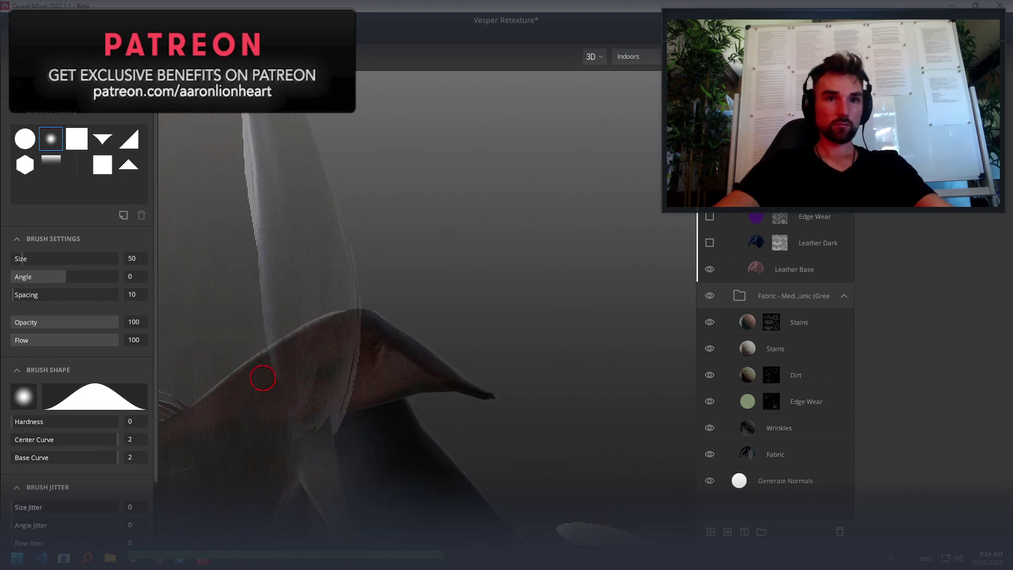
mouse_move(328, 455)
alt+mouse_down()
mouse_move(351, 437)
mouse_move(339, 396)
mouse_move(362, 403)
mouse_move(389, 359)
alt+mouse_up()
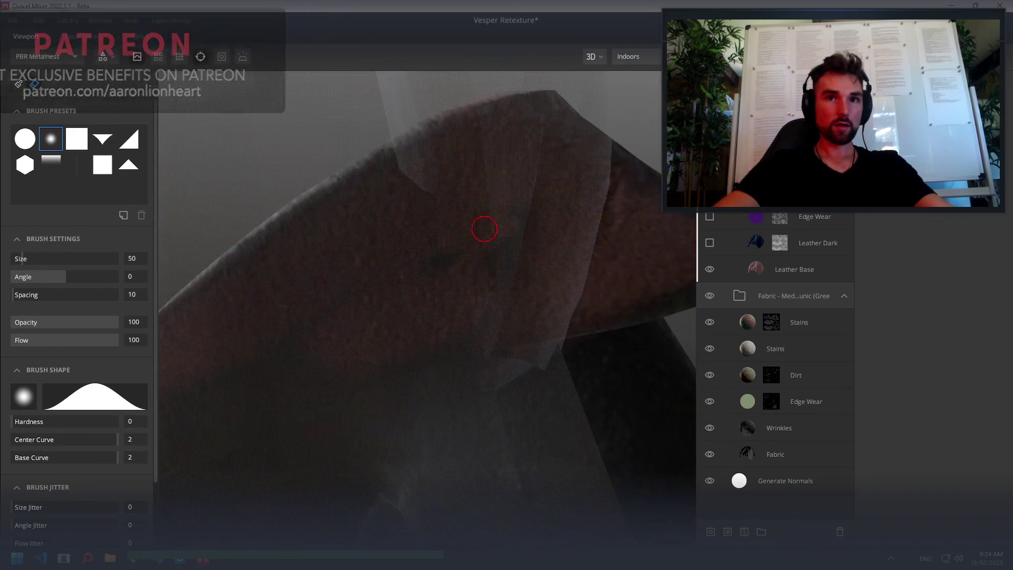
mouse_move(522, 243)
alt+mouse_down()
mouse_move(543, 237)
mouse_move(414, 290)
mouse_move(443, 310)
mouse_move(486, 282)
mouse_move(337, 297)
alt+mouse_up()
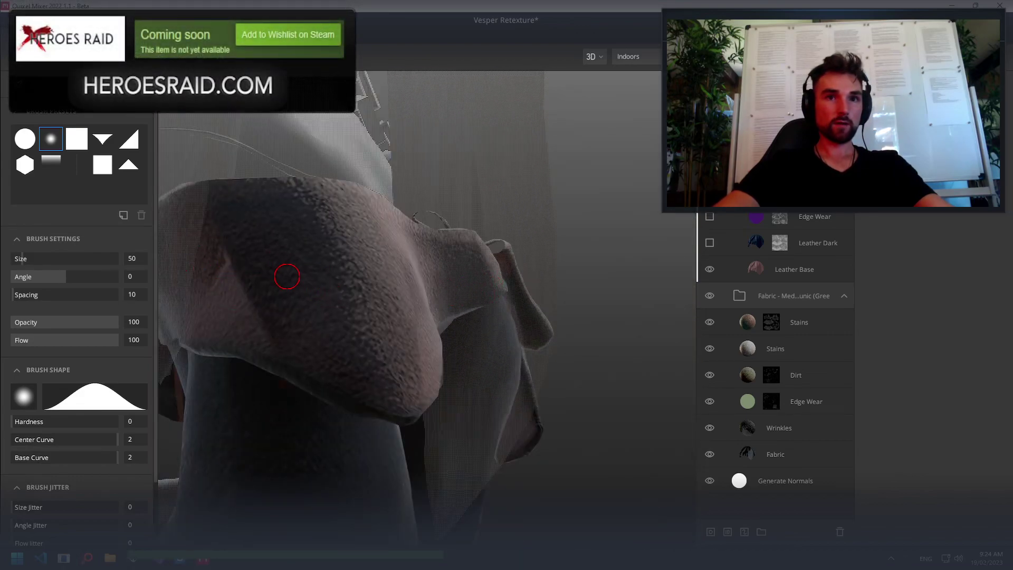
mouse_move(287, 277)
alt+mouse_down()
mouse_move(340, 283)
mouse_move(255, 280)
mouse_move(339, 275)
alt+mouse_up()
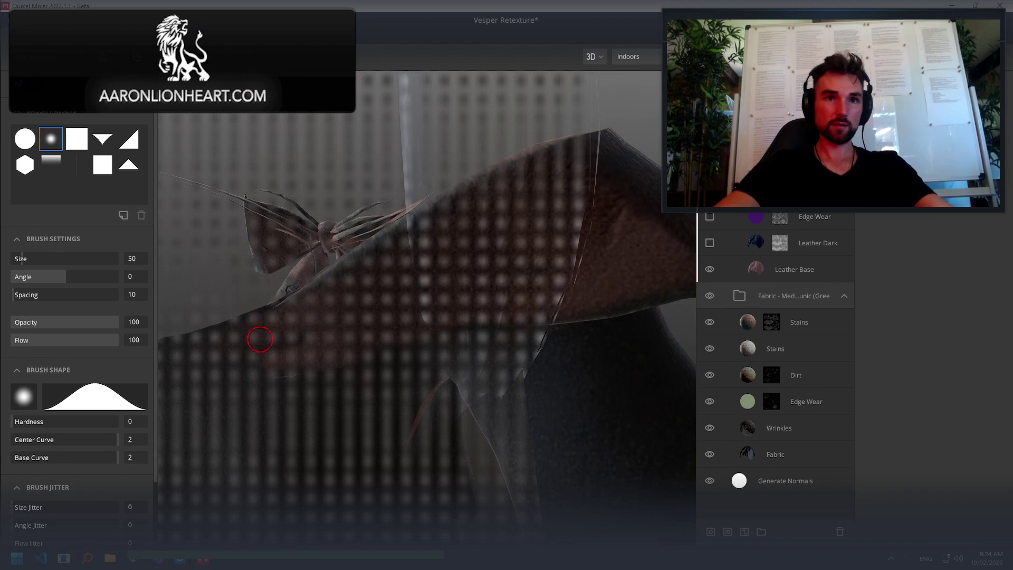
alt+drag(261, 339, 321, 318)
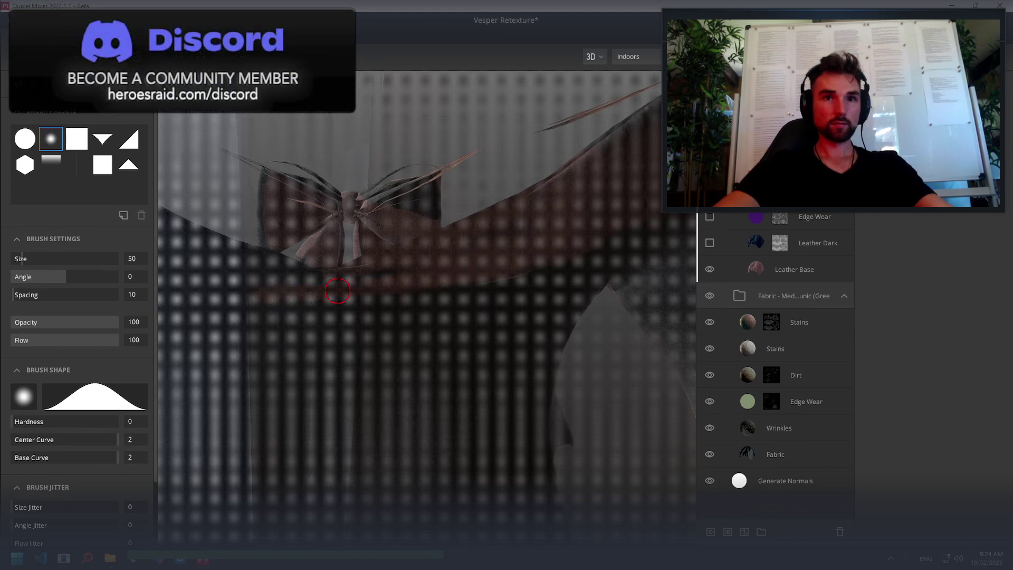
mouse_move(403, 296)
alt+mouse_down()
mouse_move(561, 285)
mouse_move(437, 283)
alt+mouse_up()
scroll(393, 302, up, 2)
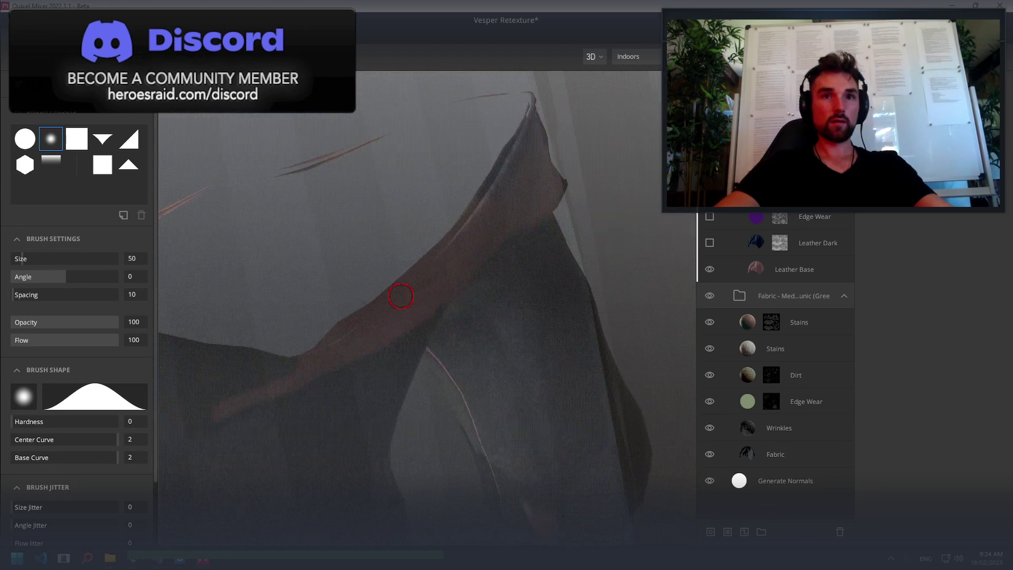
scroll(393, 308, up, 2)
scroll(391, 324, up, 2)
alt+drag(463, 381, 376, 294)
scroll(407, 317, up, 2)
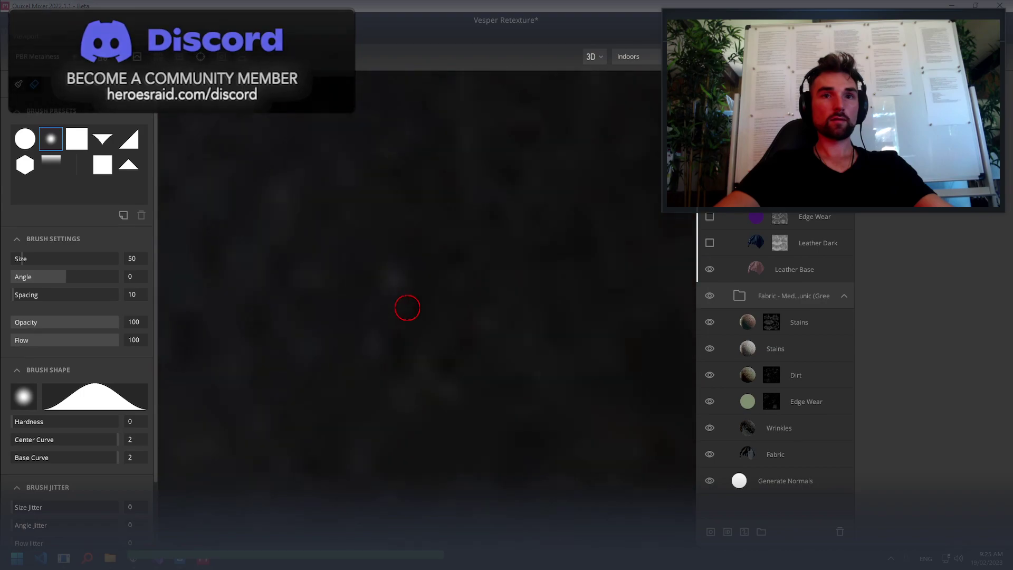
scroll(408, 348, down, 4)
mouse_move(324, 356)
alt+mouse_down()
mouse_move(355, 324)
mouse_move(332, 315)
mouse_move(411, 321)
alt+mouse_up()
scroll(333, 317, down, 2)
Brighten the leather stripe along the coat edge and fill the dark sleeve patch
scroll(411, 321, down, 1)
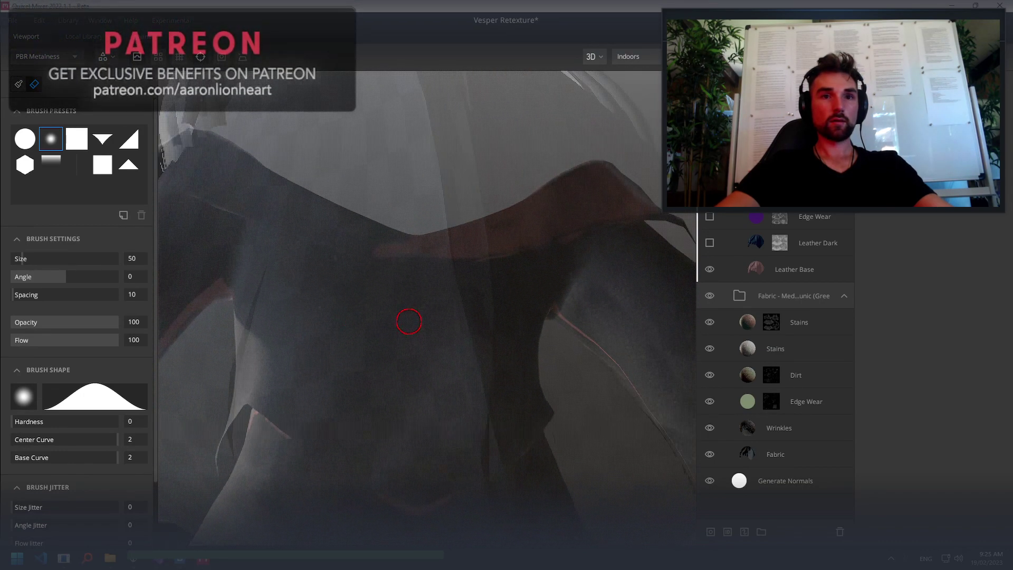
scroll(410, 318, down, 1)
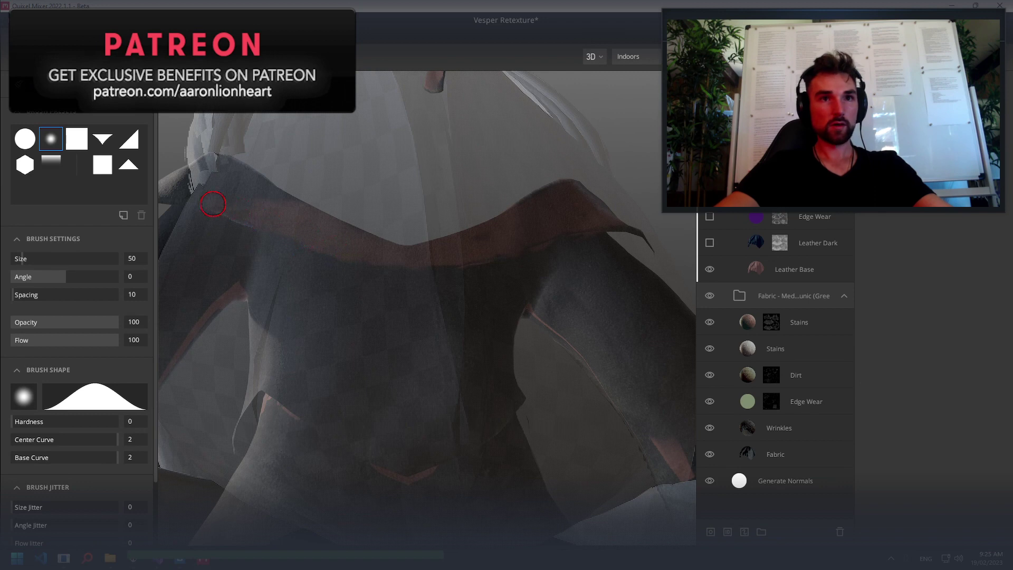
mouse_move(243, 209)
alt+mouse_down()
mouse_move(289, 336)
mouse_move(291, 266)
alt+mouse_up()
mouse_move(233, 196)
alt+mouse_down()
mouse_move(274, 224)
mouse_move(294, 344)
alt+mouse_up()
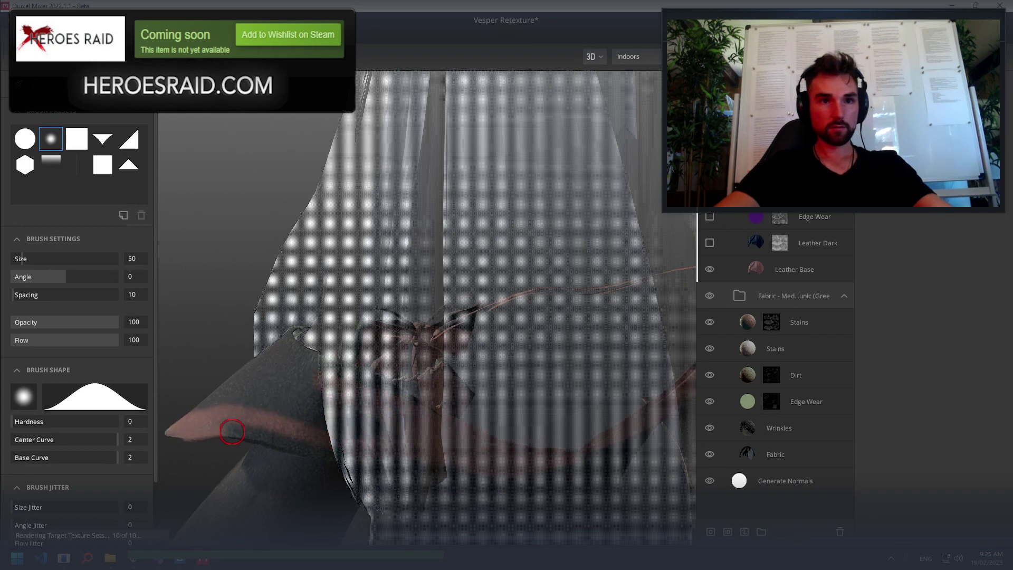
drag(232, 432, 301, 445)
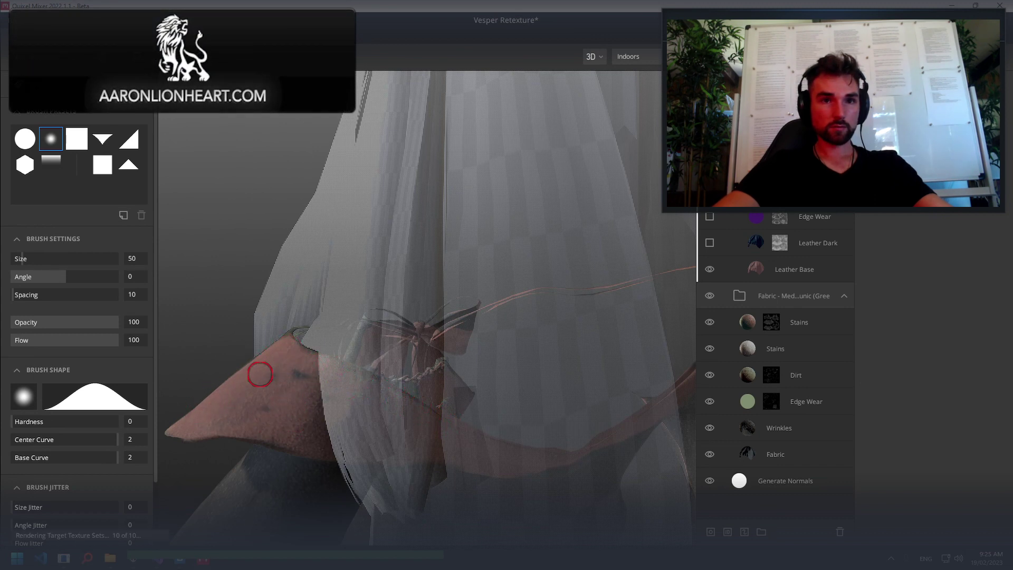
alt+drag(281, 404, 475, 395)
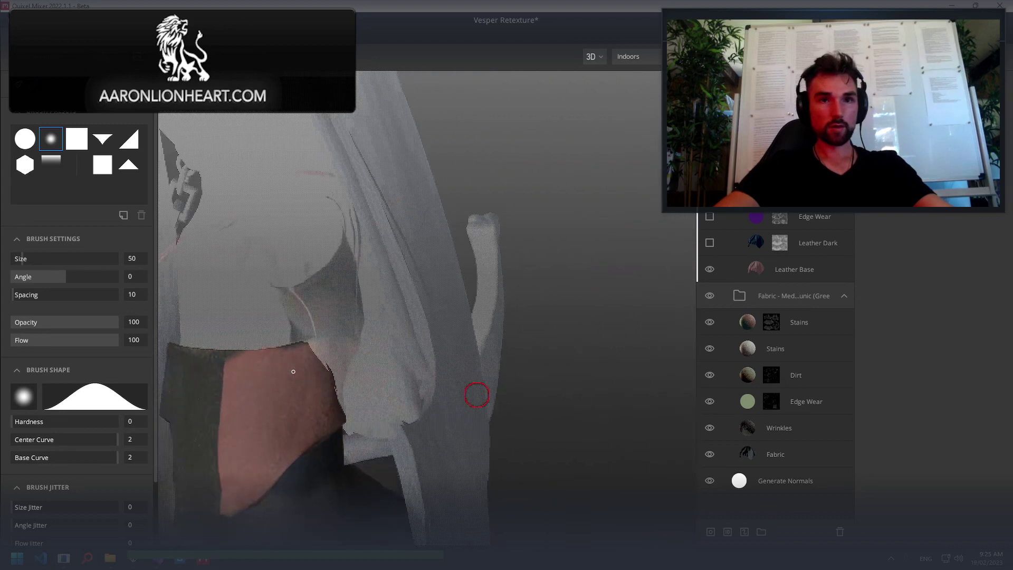
alt+drag(285, 403, 314, 391)
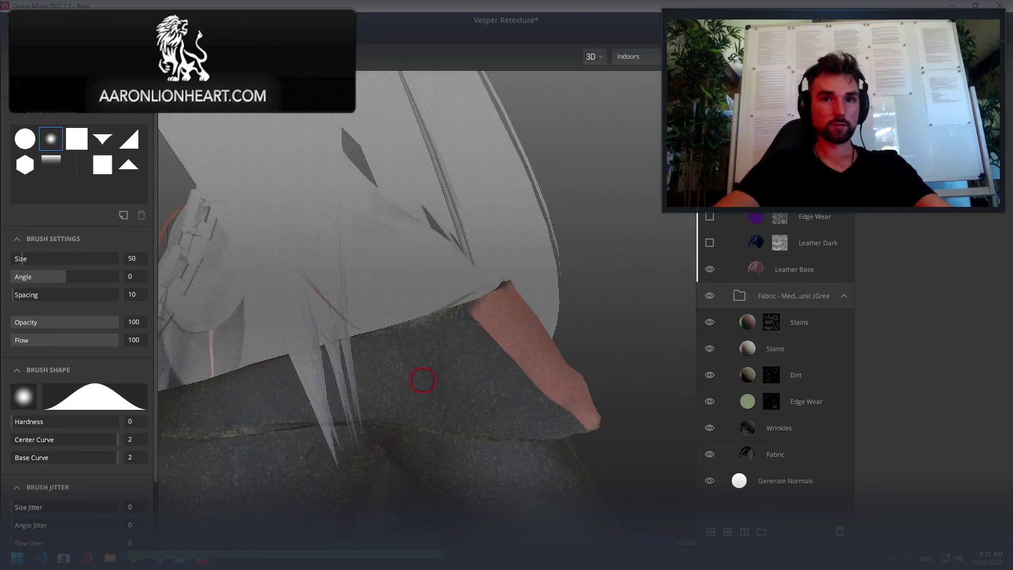
mouse_move(576, 414)
mouse_down()
mouse_move(525, 419)
mouse_move(592, 421)
mouse_move(527, 427)
mouse_move(549, 403)
mouse_move(498, 398)
mouse_move(511, 396)
mouse_up()
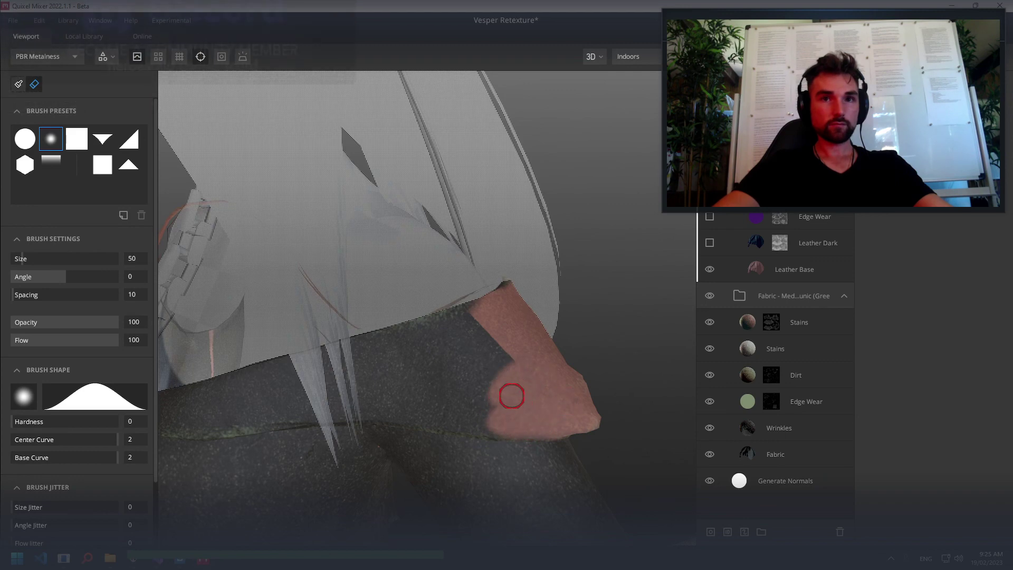
mouse_move(493, 297)
mouse_down()
mouse_move(433, 330)
mouse_move(481, 310)
mouse_up()
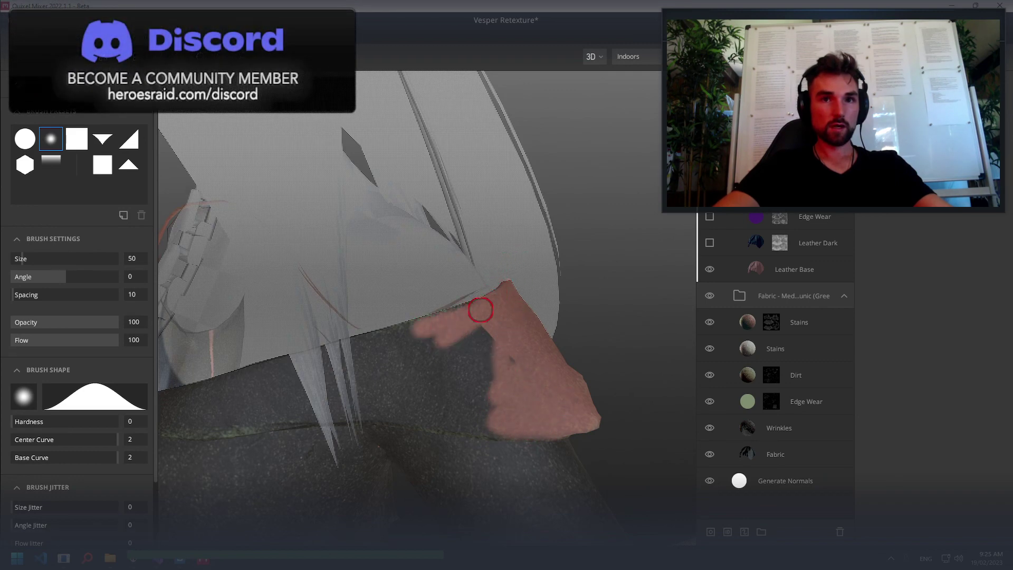
drag(457, 352, 488, 353)
Rework the leather mask across the collar beside the bow, then orbit to check the front
mouse_move(394, 354)
alt+mouse_down()
mouse_move(452, 389)
mouse_move(414, 367)
alt+mouse_up()
mouse_move(286, 350)
alt+mouse_down()
mouse_move(478, 363)
mouse_move(435, 342)
alt+mouse_up()
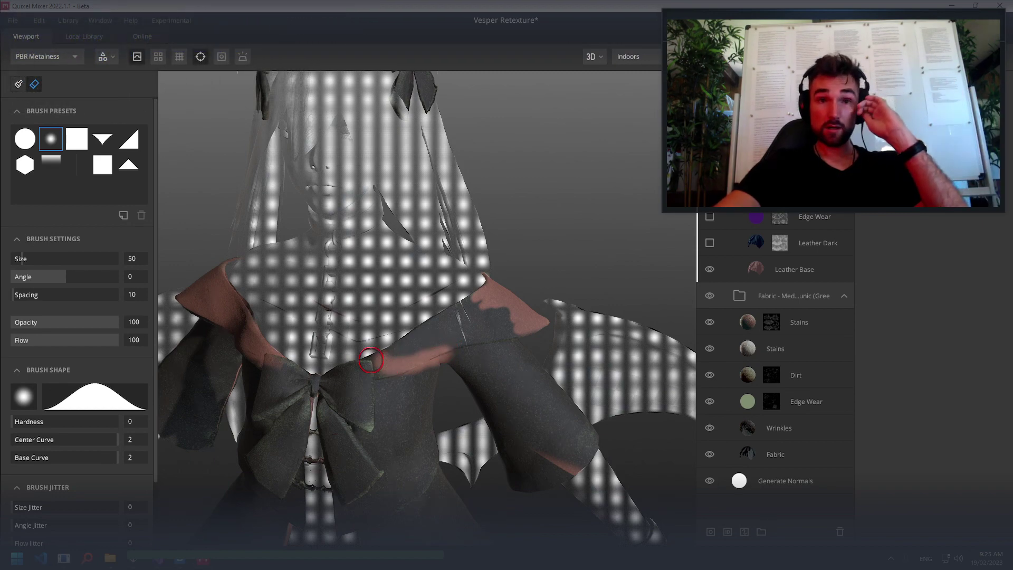
drag(364, 363, 471, 324)
drag(407, 349, 473, 303)
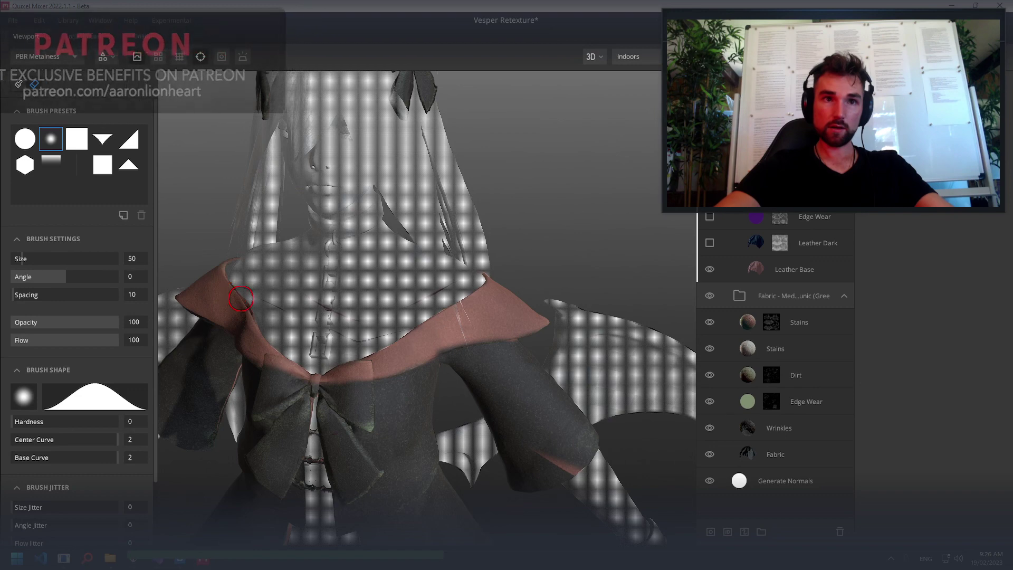
mouse_move(300, 382)
alt+mouse_down()
mouse_move(281, 346)
mouse_move(381, 354)
alt+mouse_up()
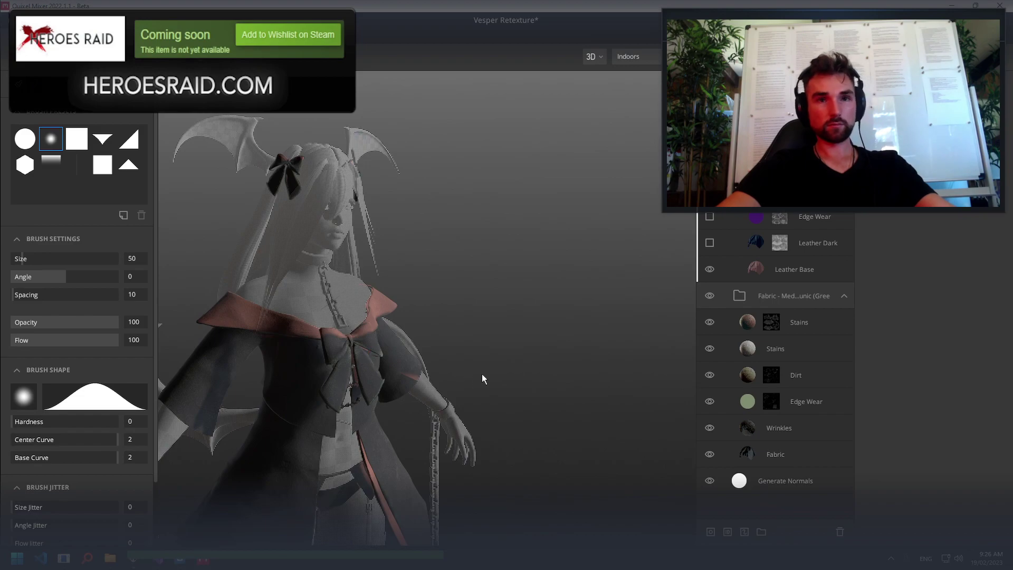
mouse_move(483, 374)
alt+mouse_down()
mouse_move(433, 355)
mouse_move(503, 287)
mouse_move(454, 278)
alt+mouse_up()
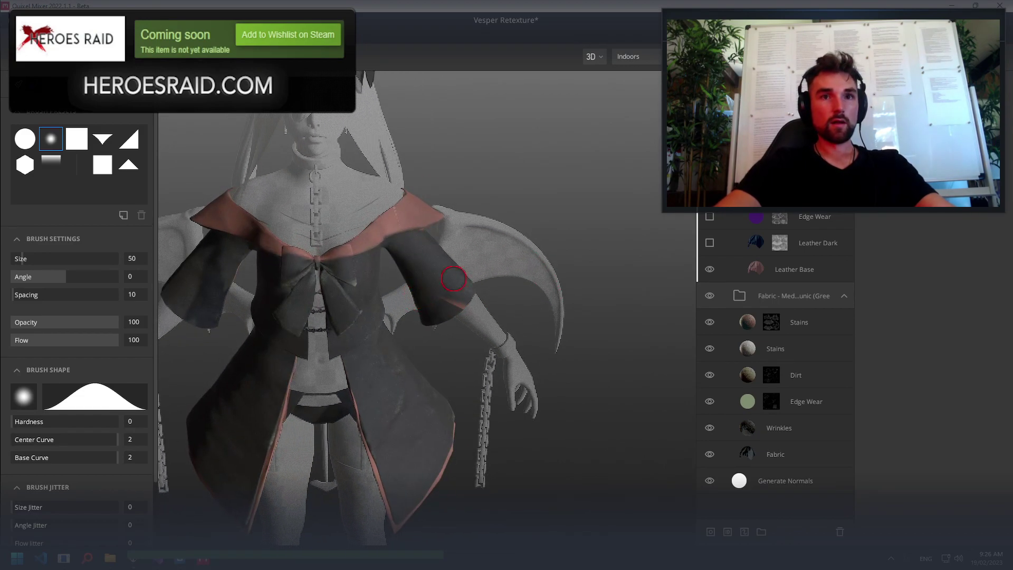
scroll(455, 244, up, 3)
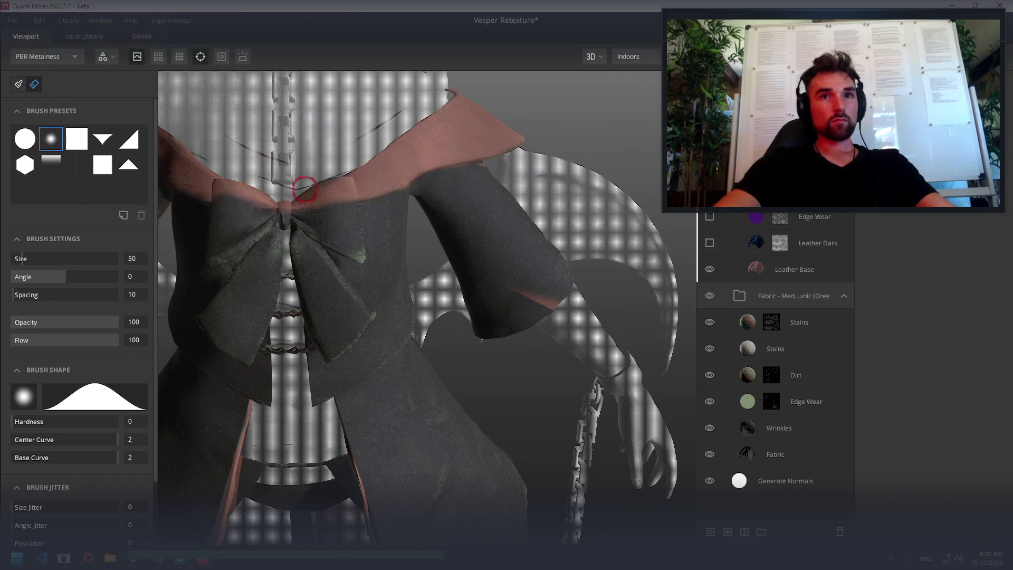
alt+drag(355, 177, 436, 199)
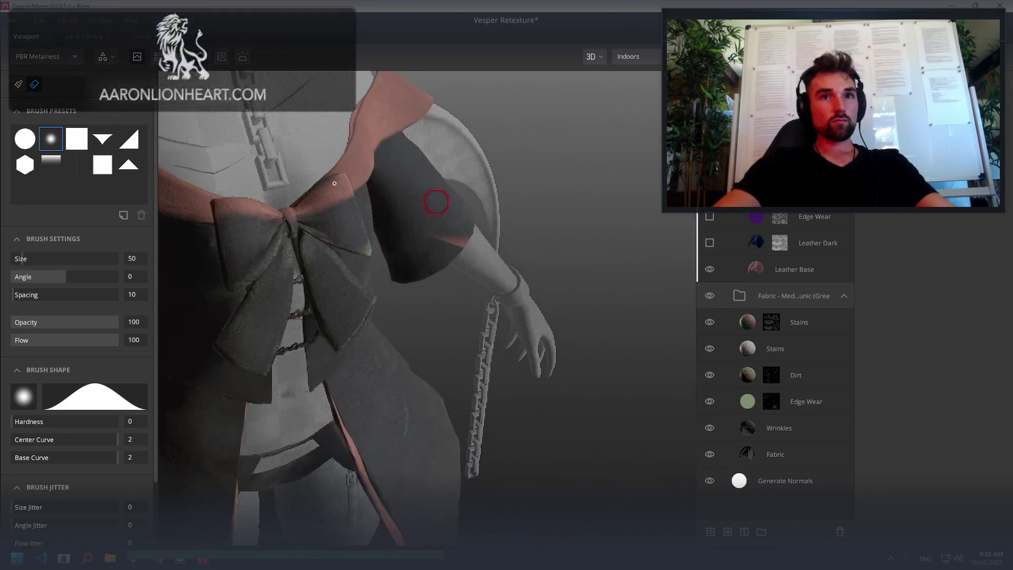
mouse_move(300, 221)
alt+mouse_down()
mouse_move(350, 229)
mouse_move(332, 247)
mouse_move(537, 276)
mouse_move(796, 287)
mouse_move(869, 261)
mouse_move(649, 271)
alt+mouse_up()
scroll(401, 258, up, 5)
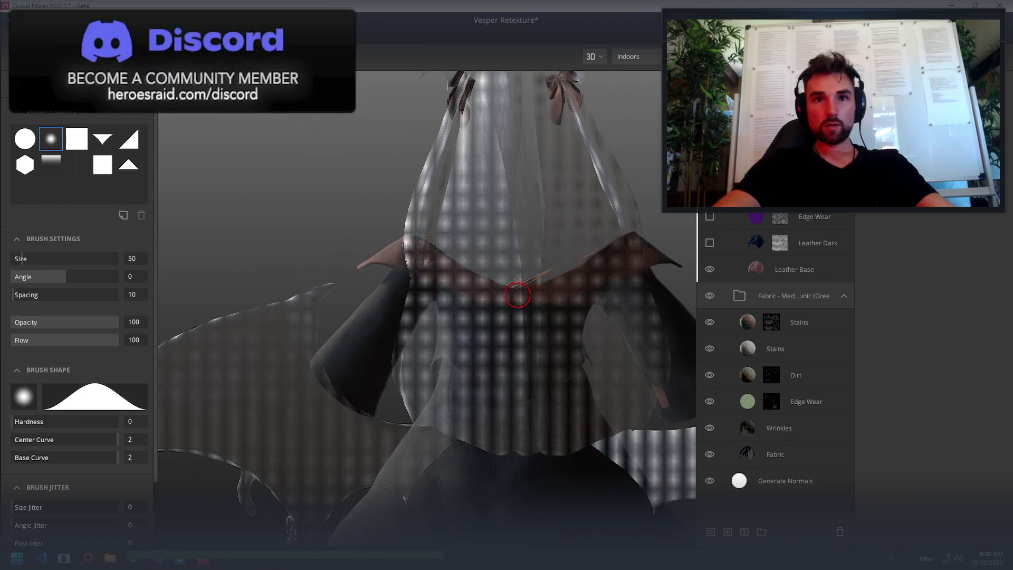
mouse_move(369, 285)
alt+mouse_down()
mouse_move(796, 228)
mouse_move(596, 324)
mouse_move(510, 261)
alt+mouse_up()
scroll(510, 262, down, 5)
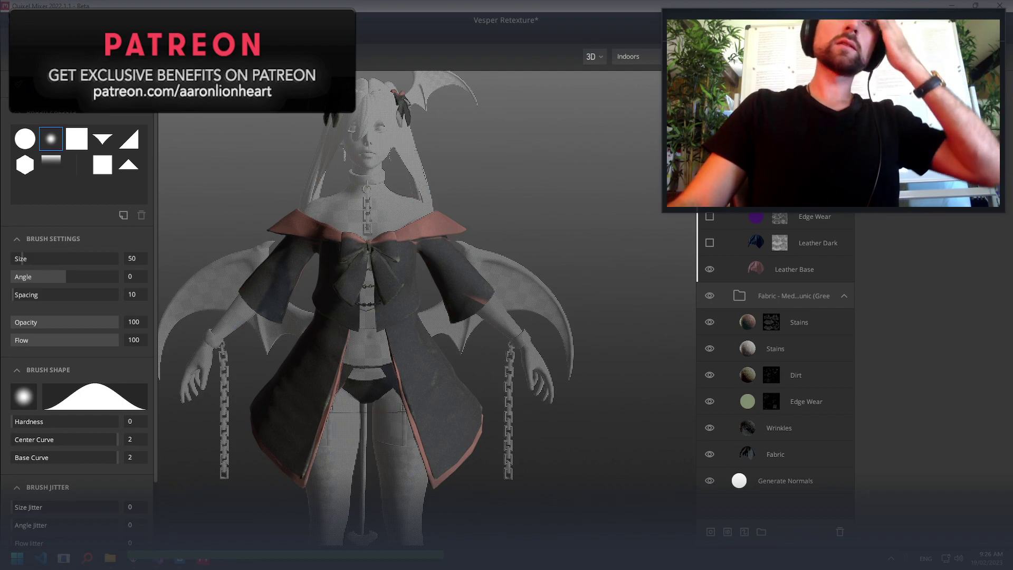
key(alt+Tab)
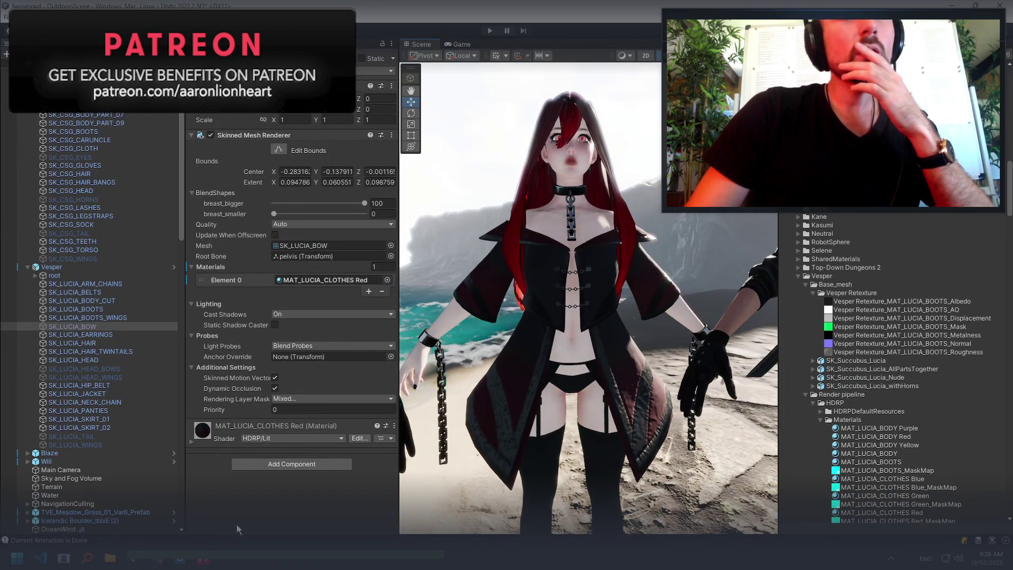
mouse_move(182, 559)
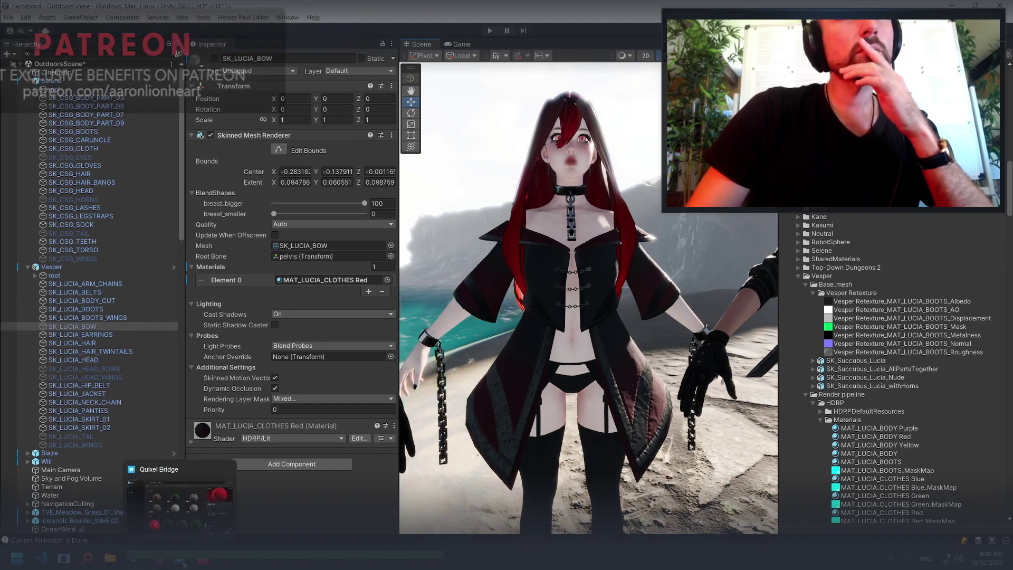
click(203, 560)
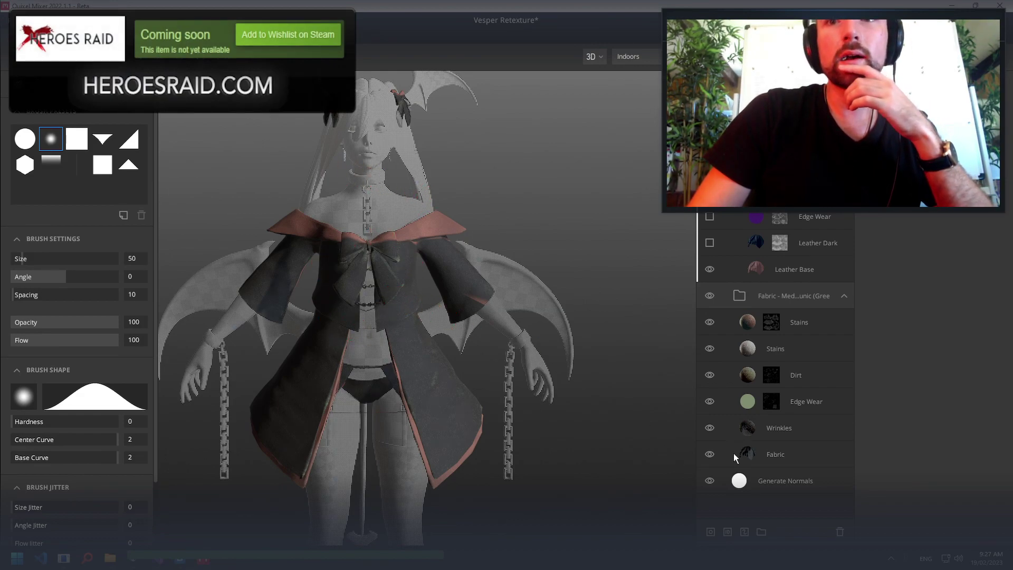
Hide Fabric and preview Edge Wear albedo colours, from white and red F41C1C to grey 8F8F8F
click(714, 458)
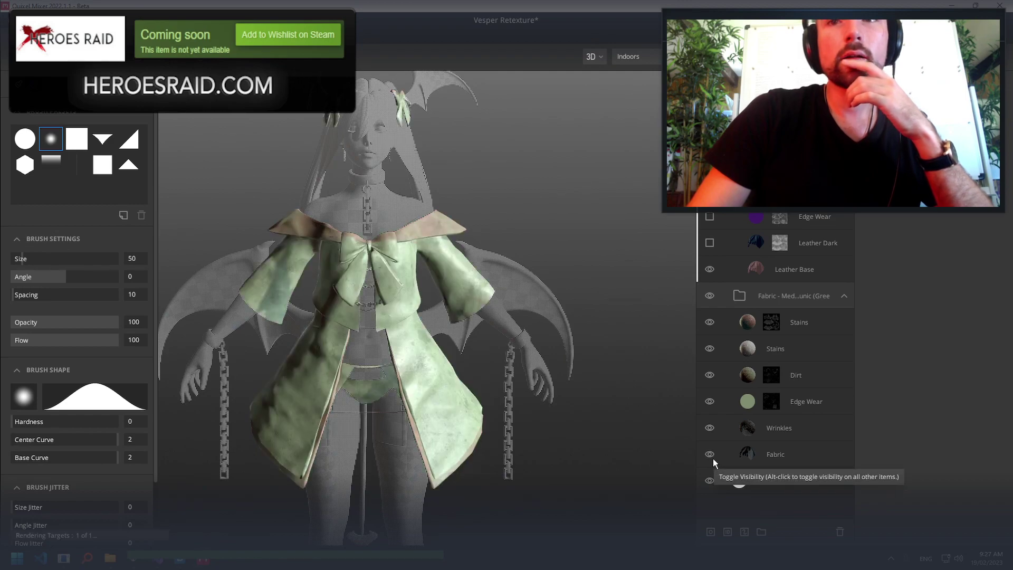
click(753, 401)
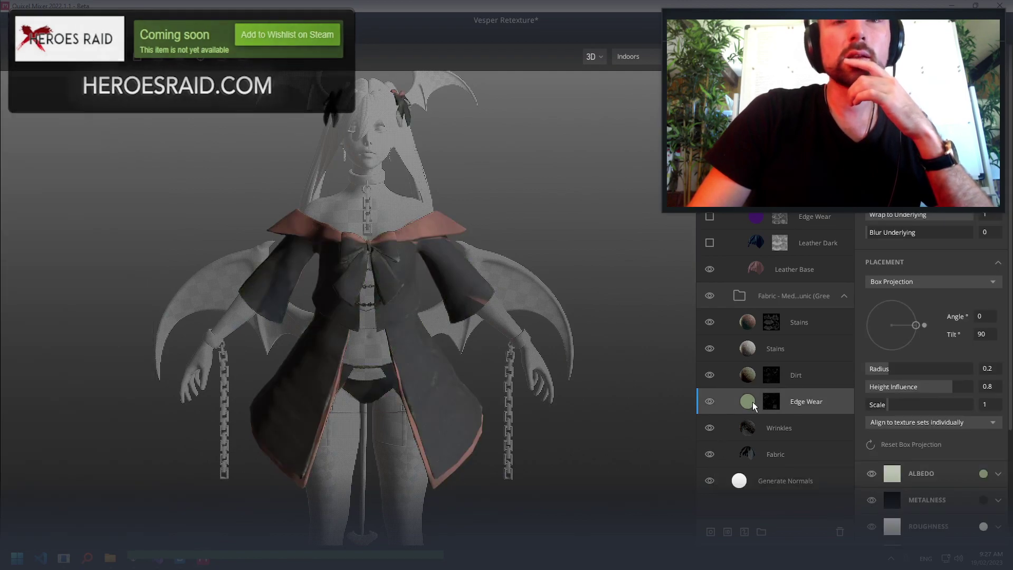
click(983, 473)
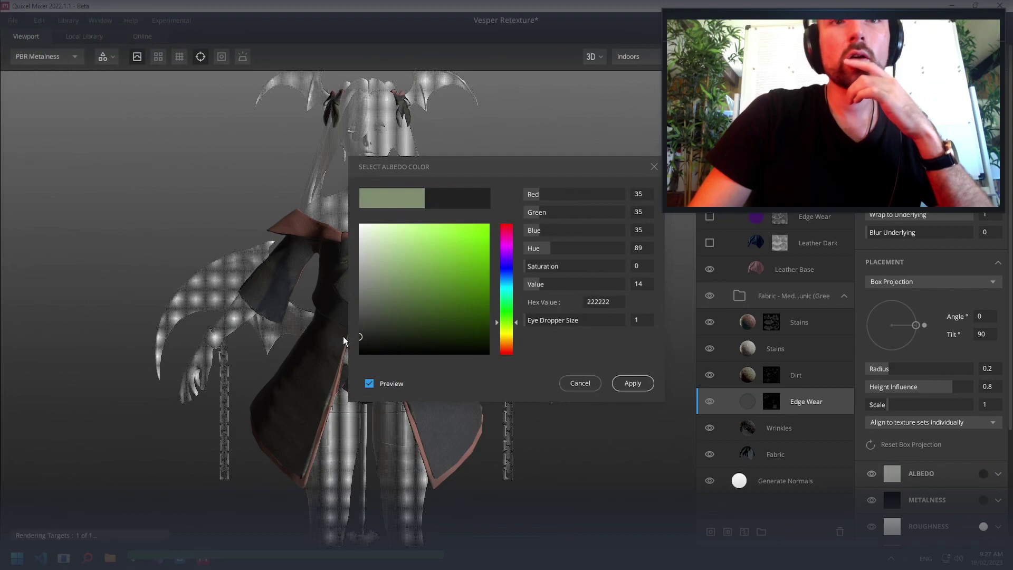
drag(359, 355, 348, 188)
drag(443, 171, 616, 164)
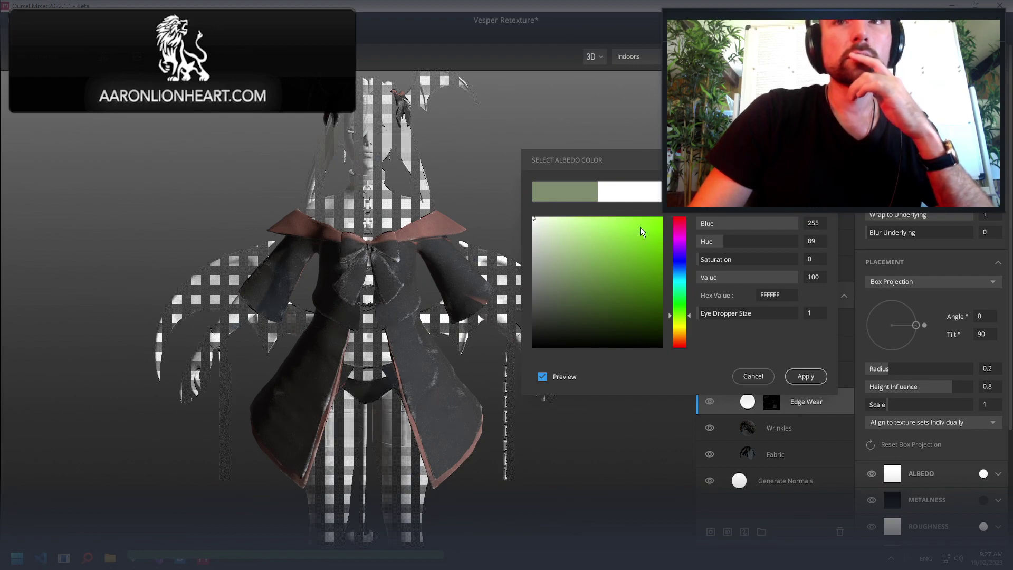
click(676, 225)
click(647, 222)
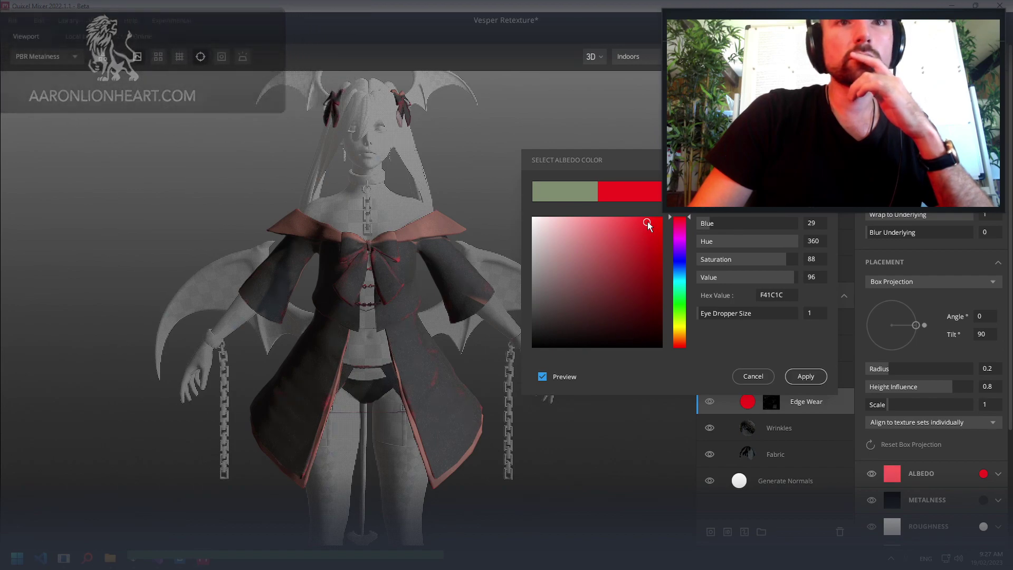
drag(647, 223, 533, 263)
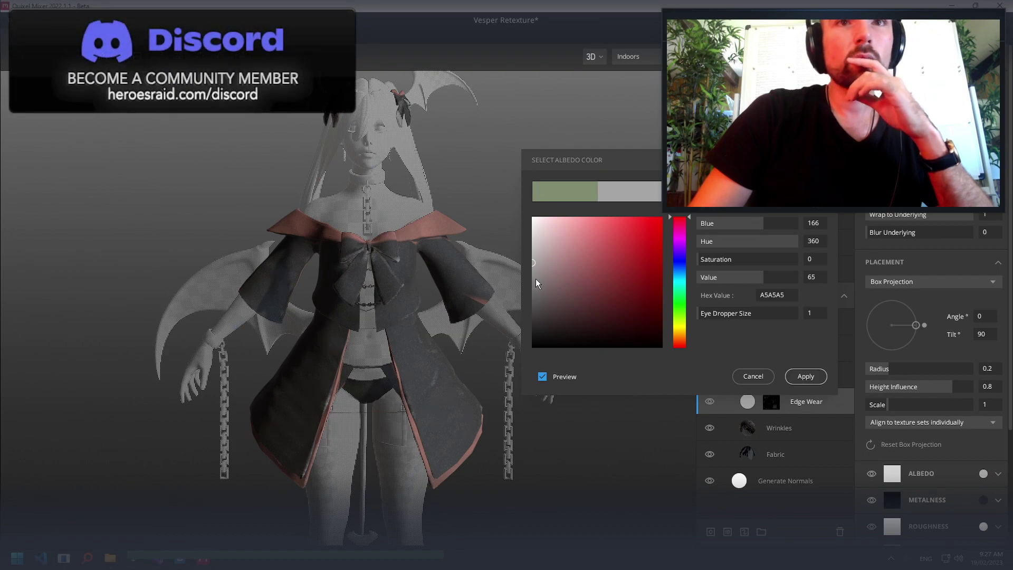
mouse_move(537, 283)
mouse_down()
mouse_move(532, 296)
mouse_move(517, 240)
mouse_up()
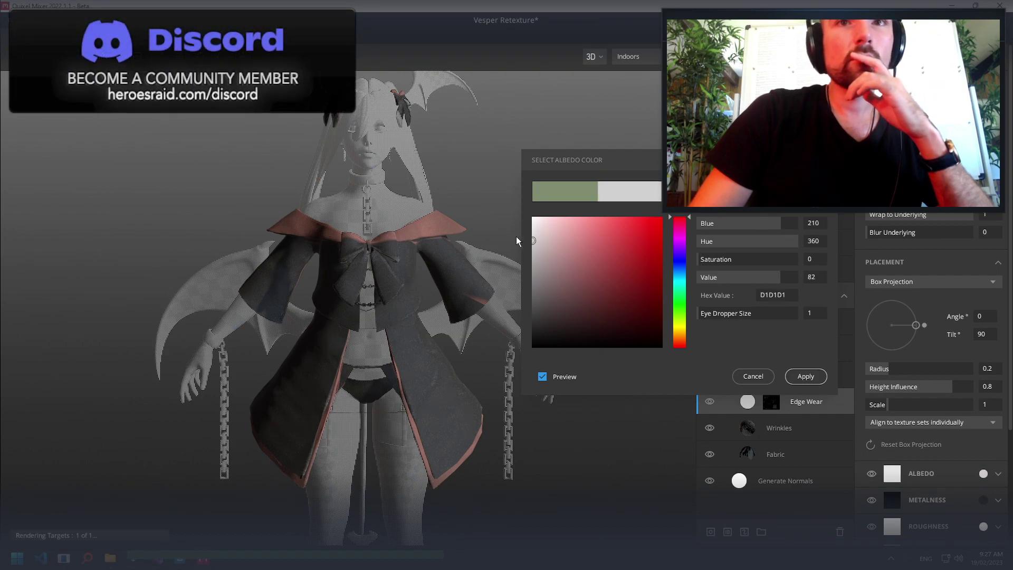
drag(555, 272, 524, 275)
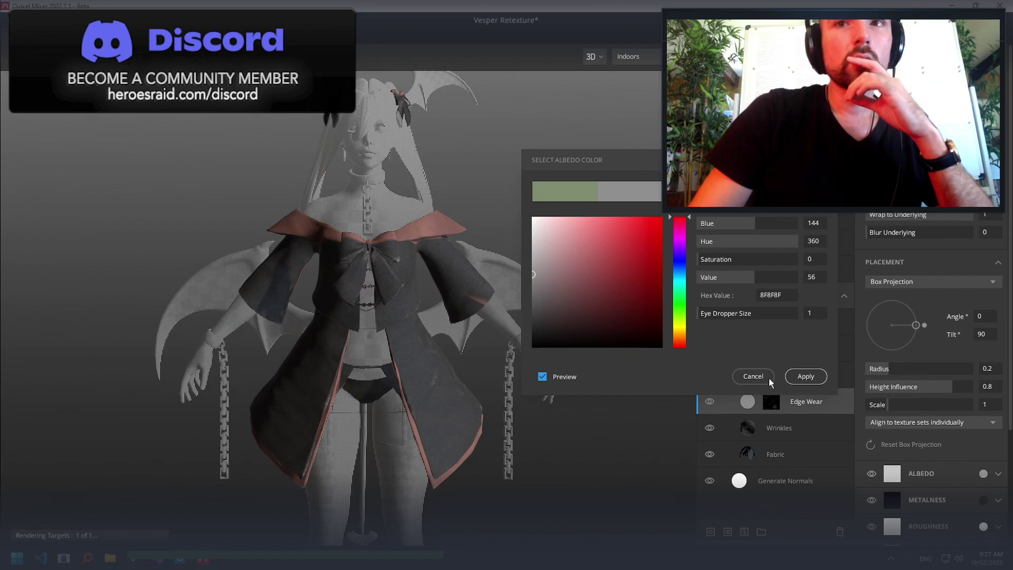
Apply the grey Edge Wear colour, hide unmasked Stains, and compare Wrinkles, Dirt and masked Stains
click(797, 378)
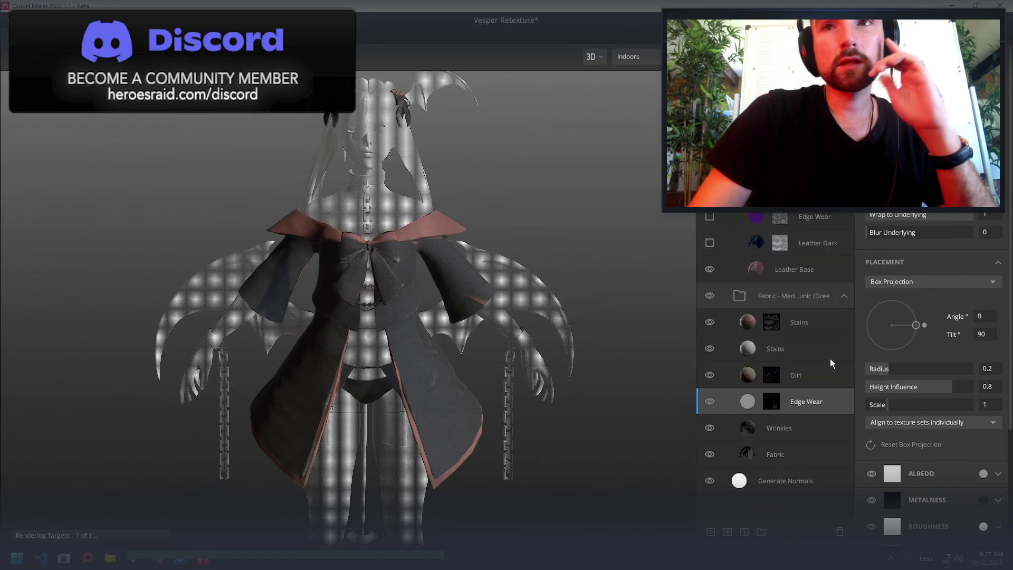
click(713, 348)
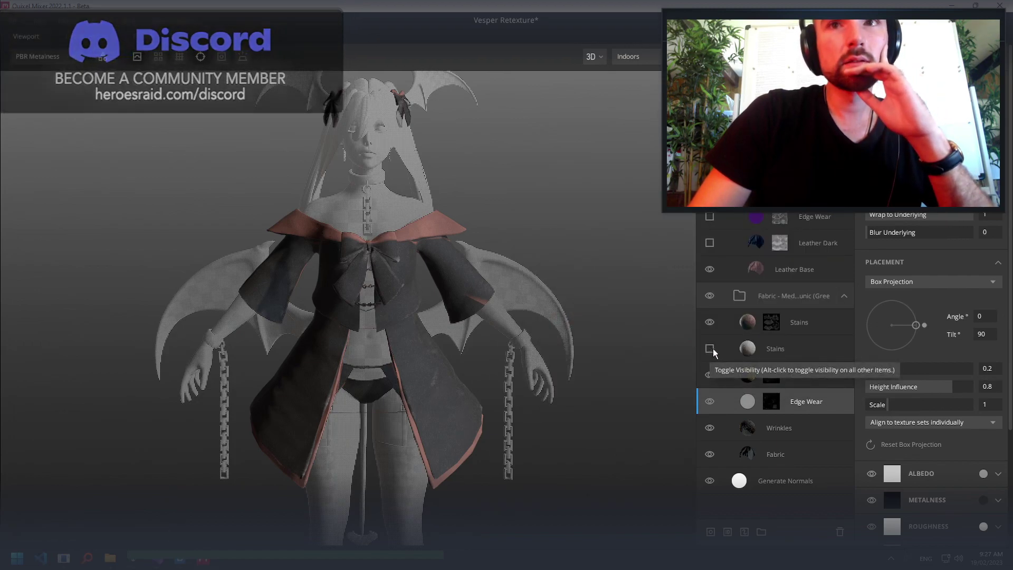
click(708, 428)
click(709, 429)
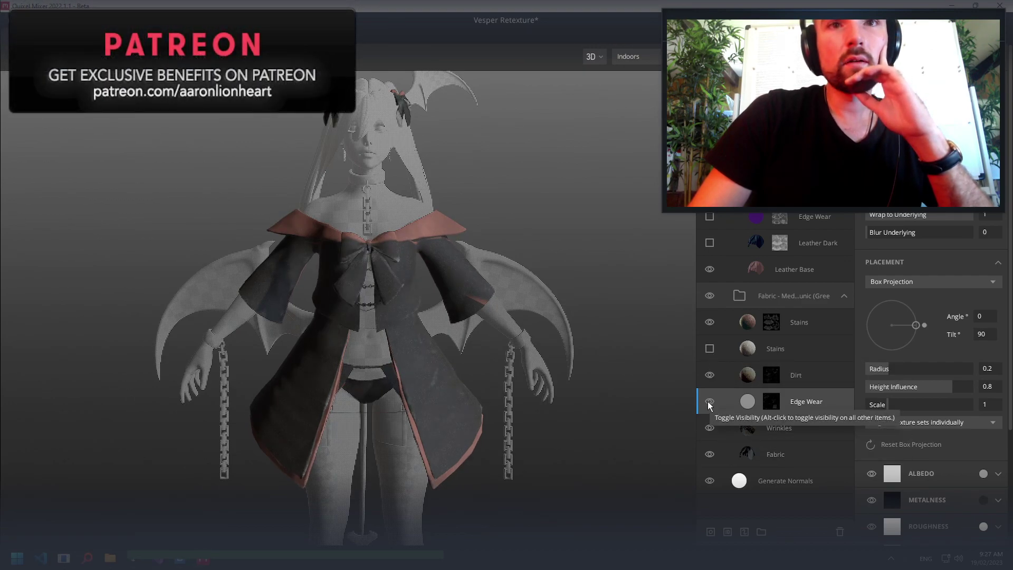
click(708, 381)
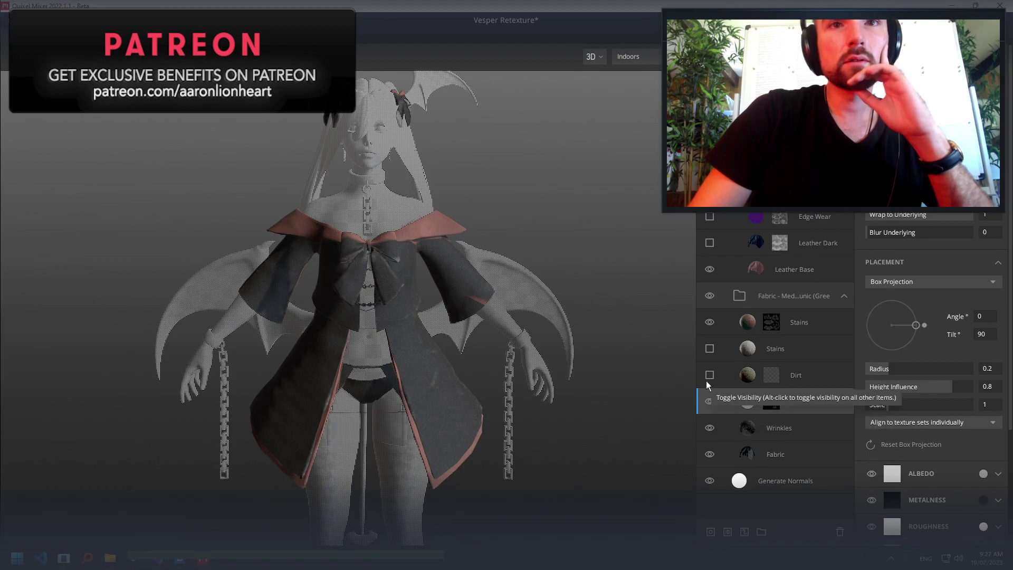
click(709, 376)
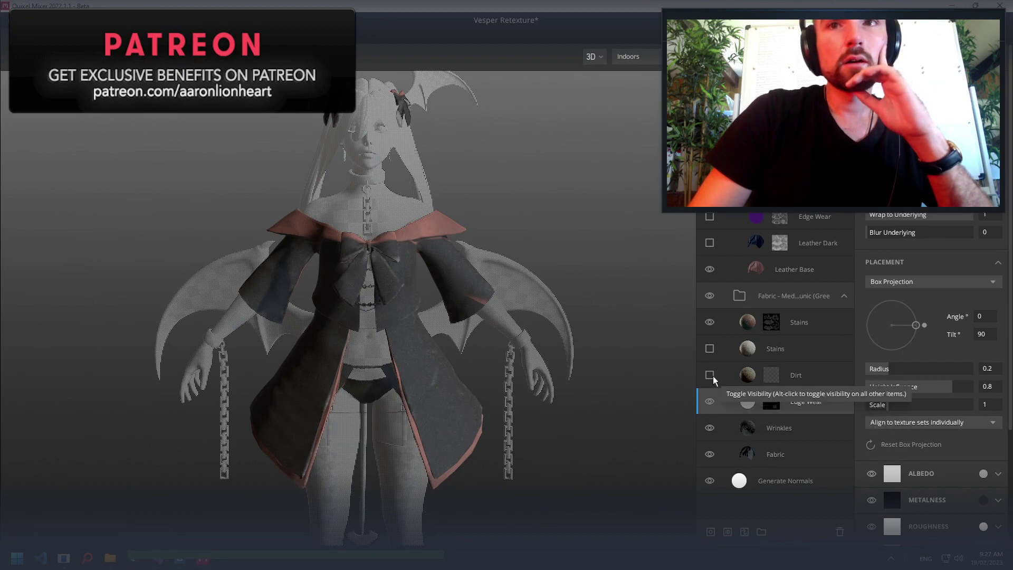
click(709, 323)
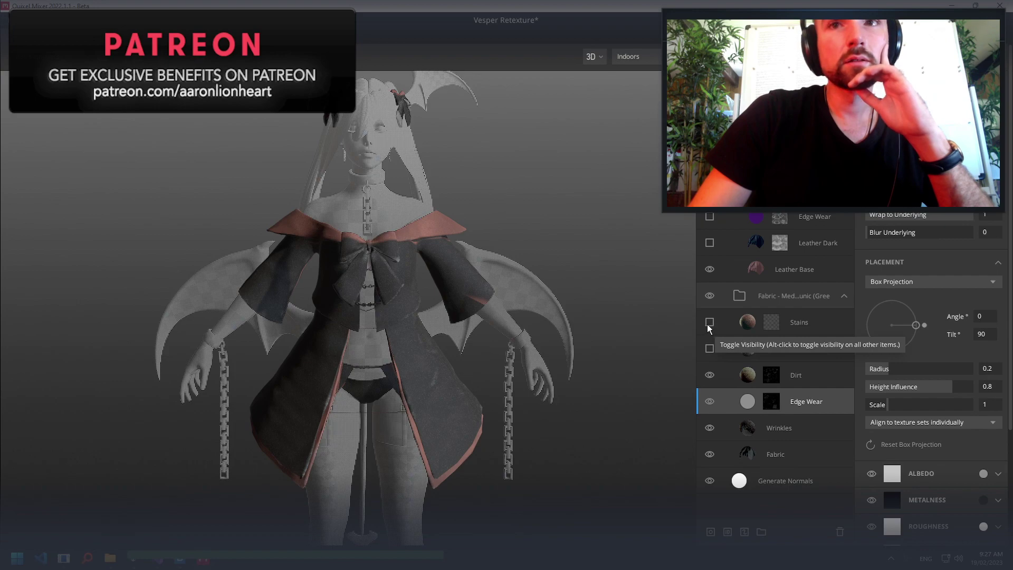
click(708, 324)
Toggle the Fabric layer's Roughness and Albedo channels off and back on to compare
click(759, 456)
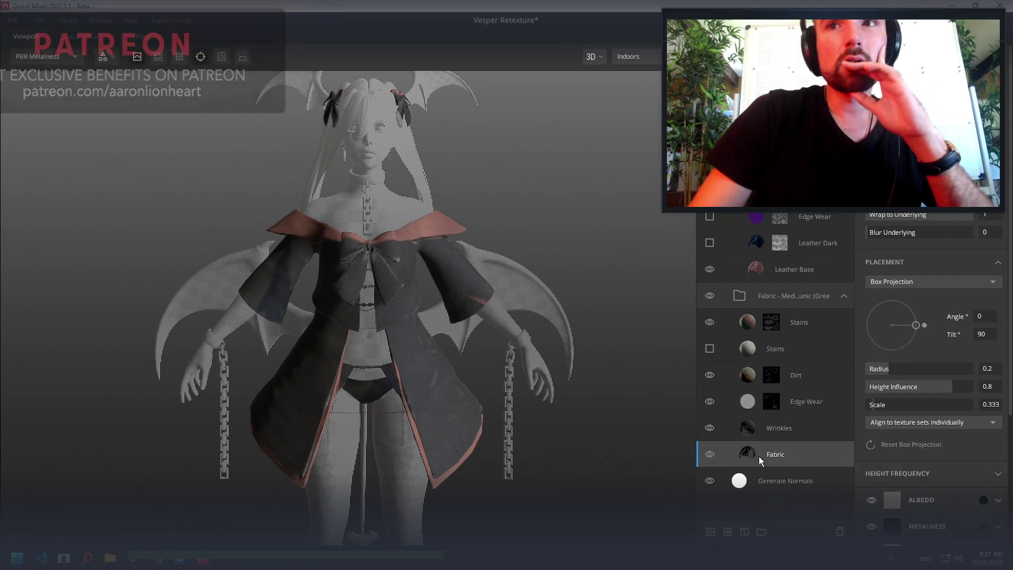
scroll(914, 382, down, 1)
scroll(913, 382, down, 1)
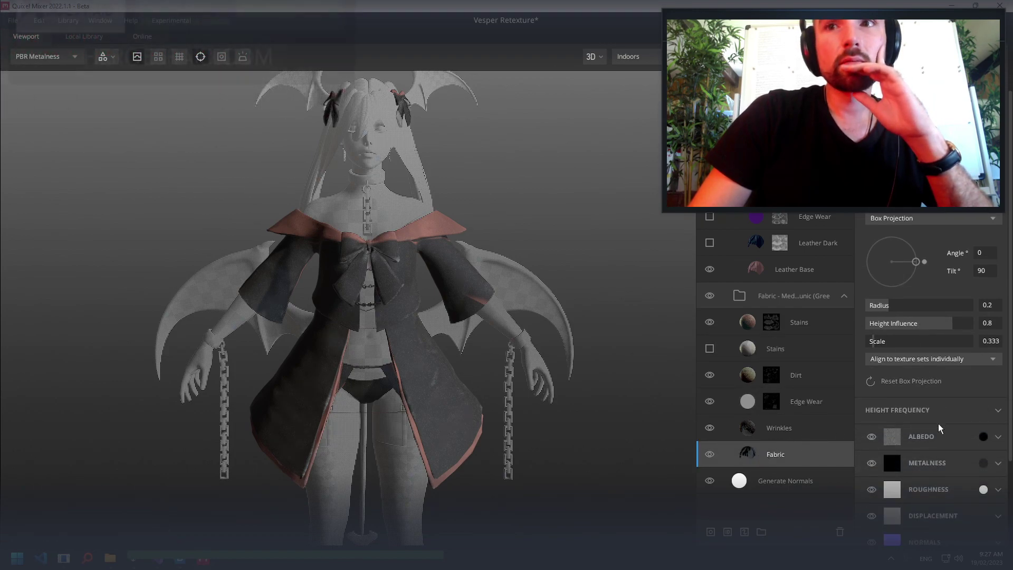
scroll(939, 423, down, 3)
scroll(948, 436, down, 1)
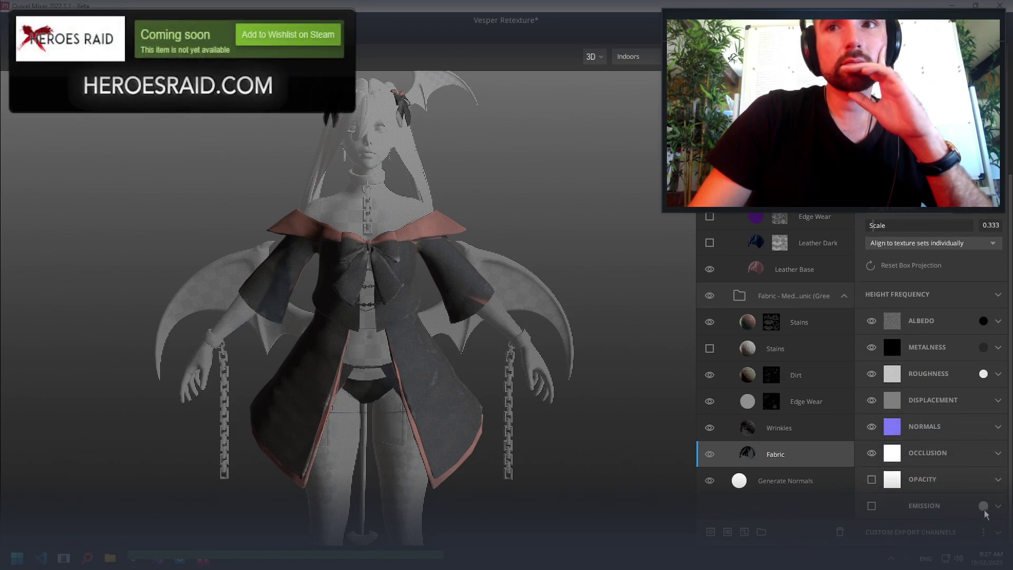
click(871, 375)
click(871, 375)
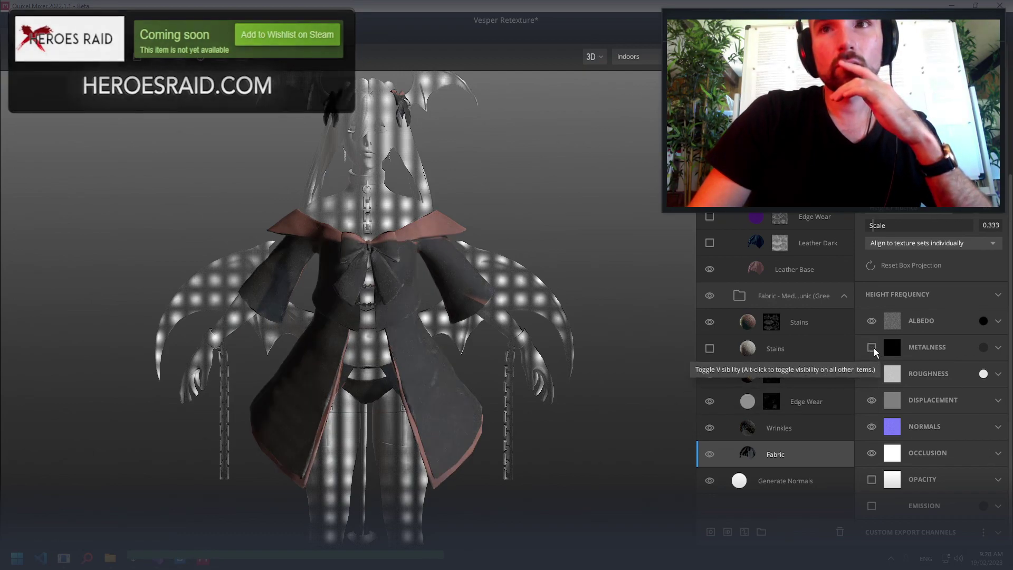
click(871, 321)
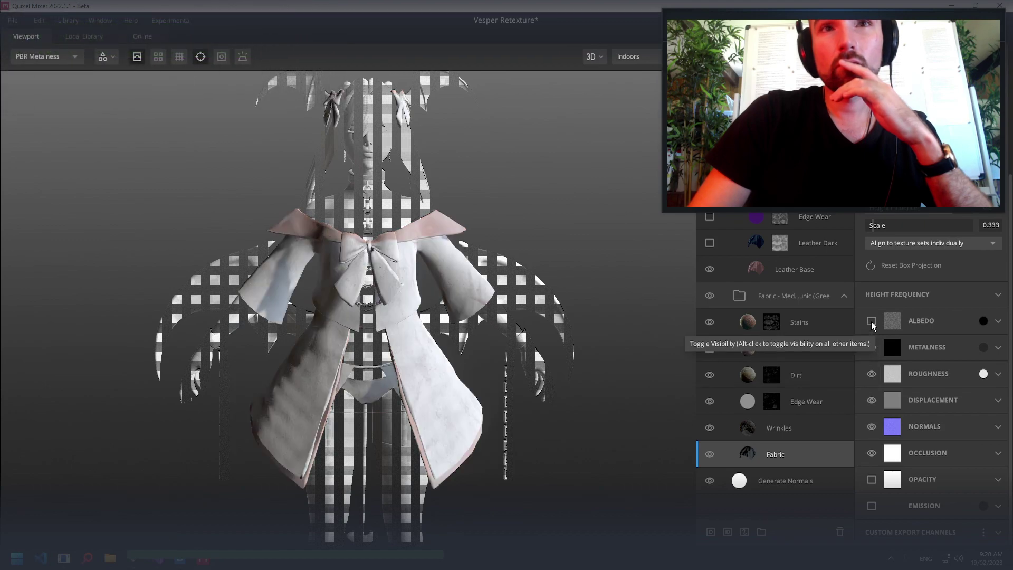
click(872, 322)
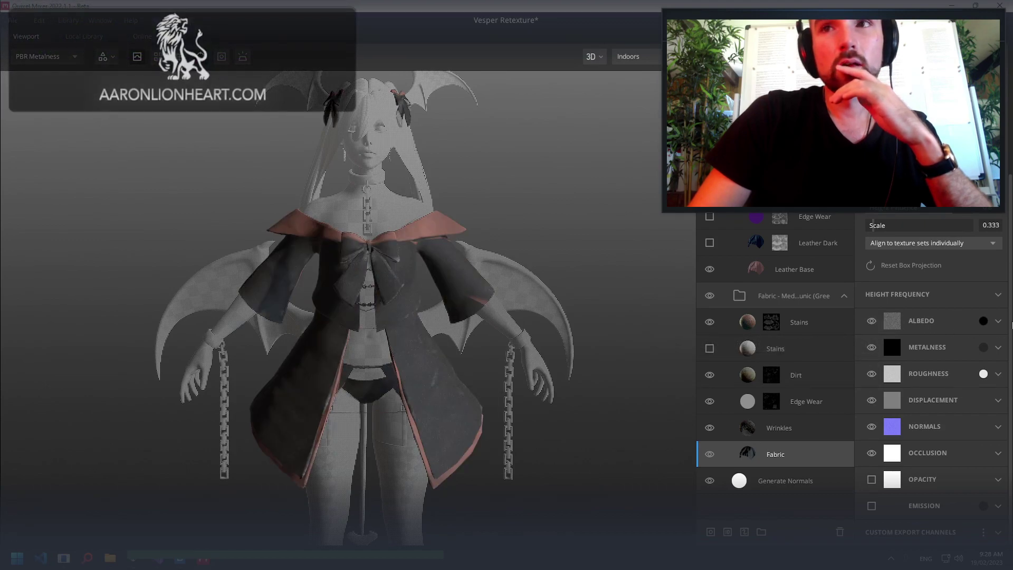
click(998, 321)
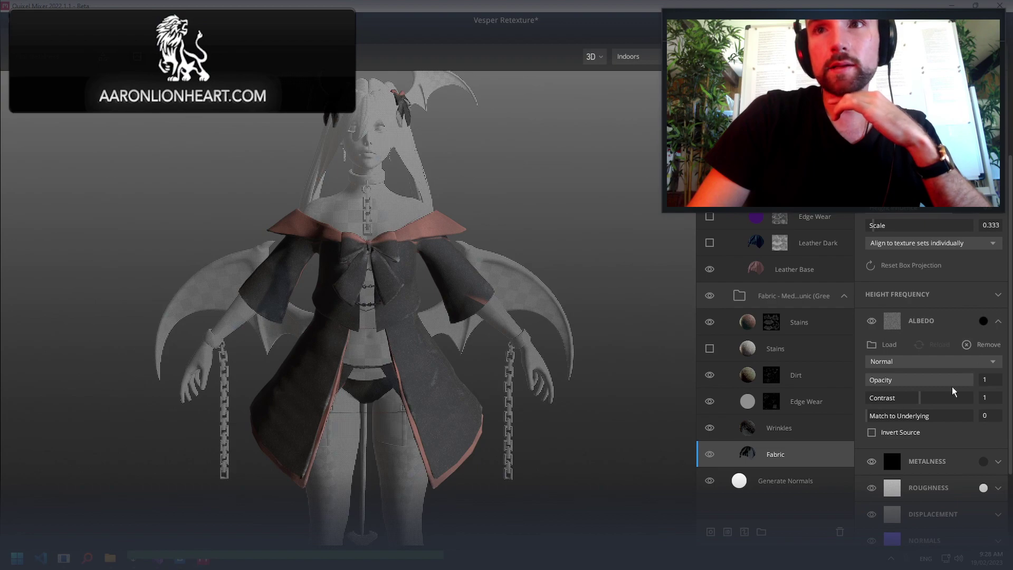
drag(926, 397, 986, 403)
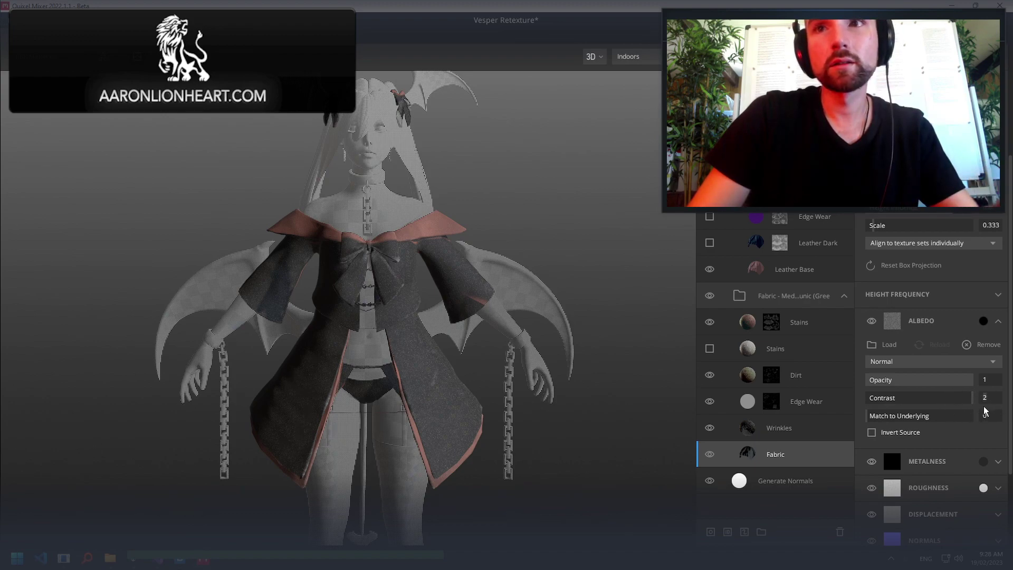
double_click(984, 397)
text(1)
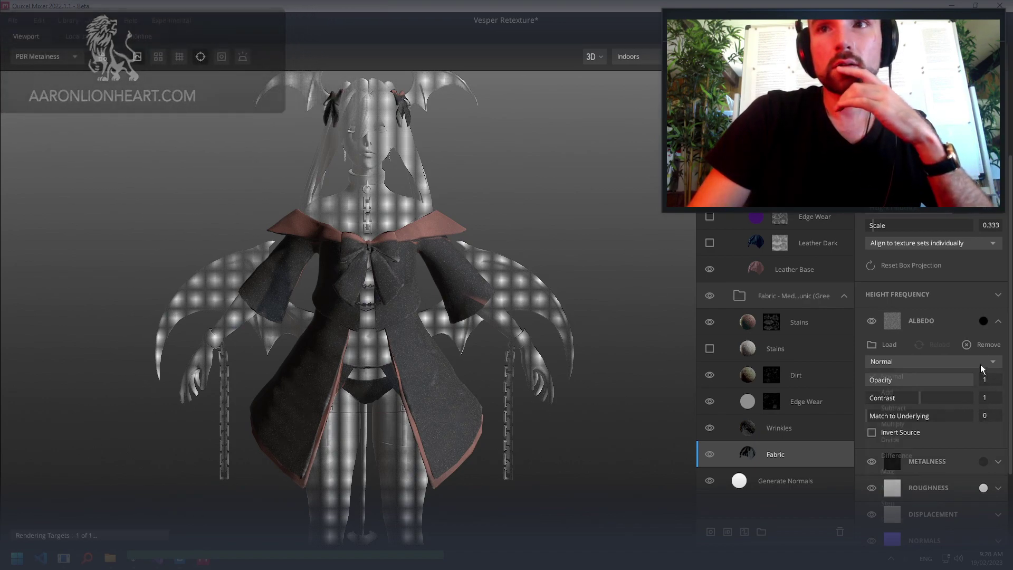
click(981, 364)
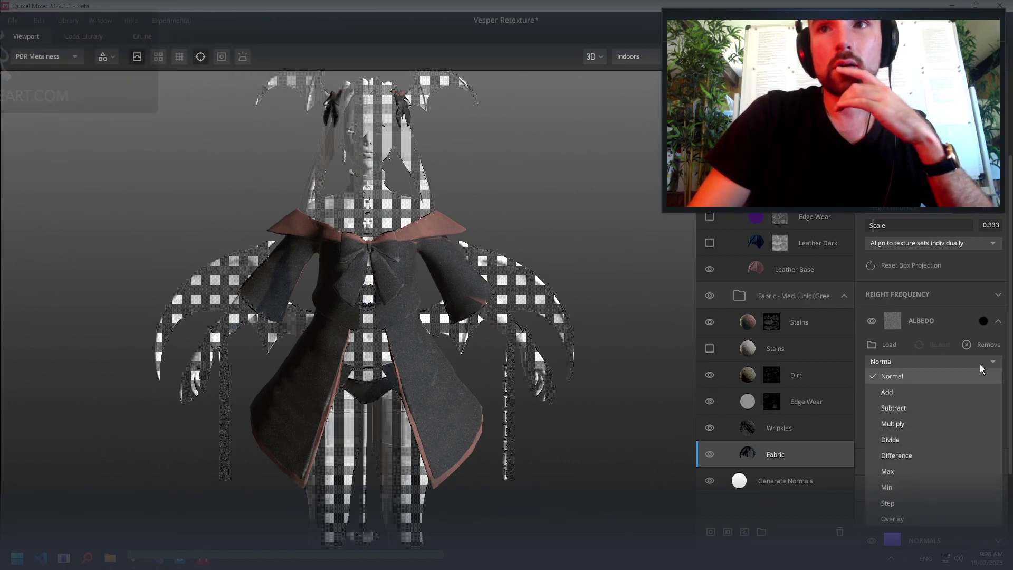
click(955, 394)
click(910, 364)
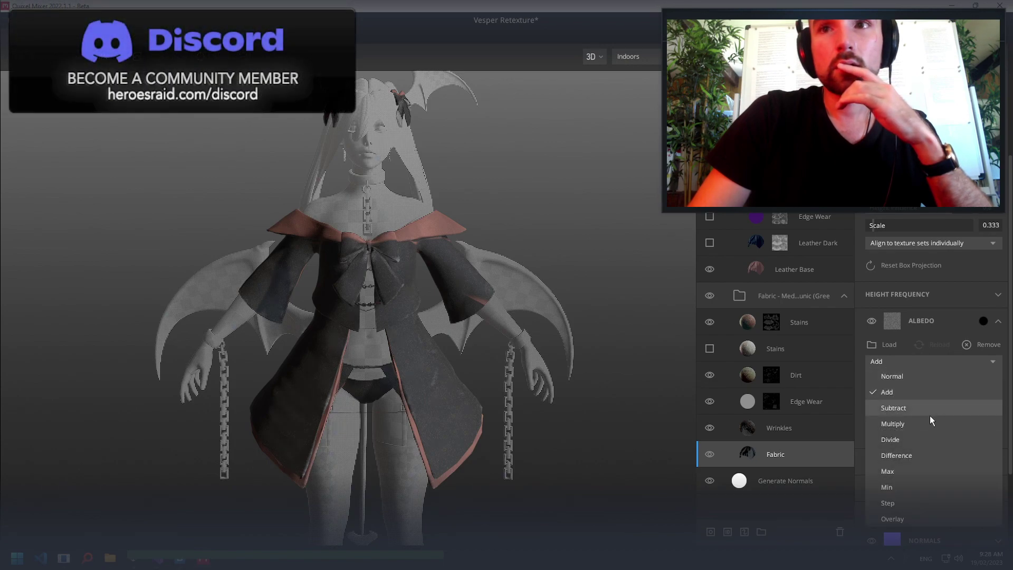
click(919, 467)
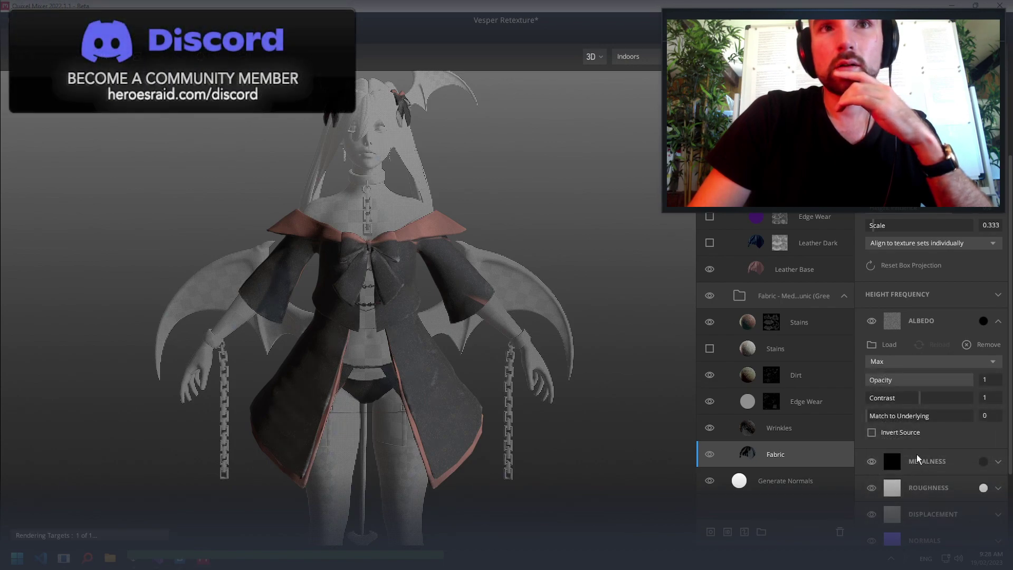
click(917, 363)
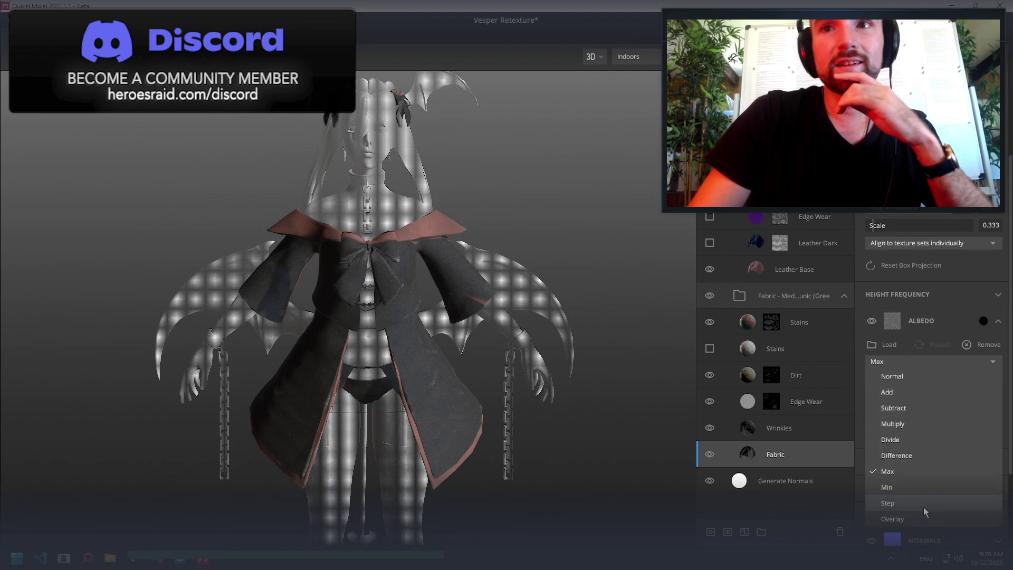
click(908, 376)
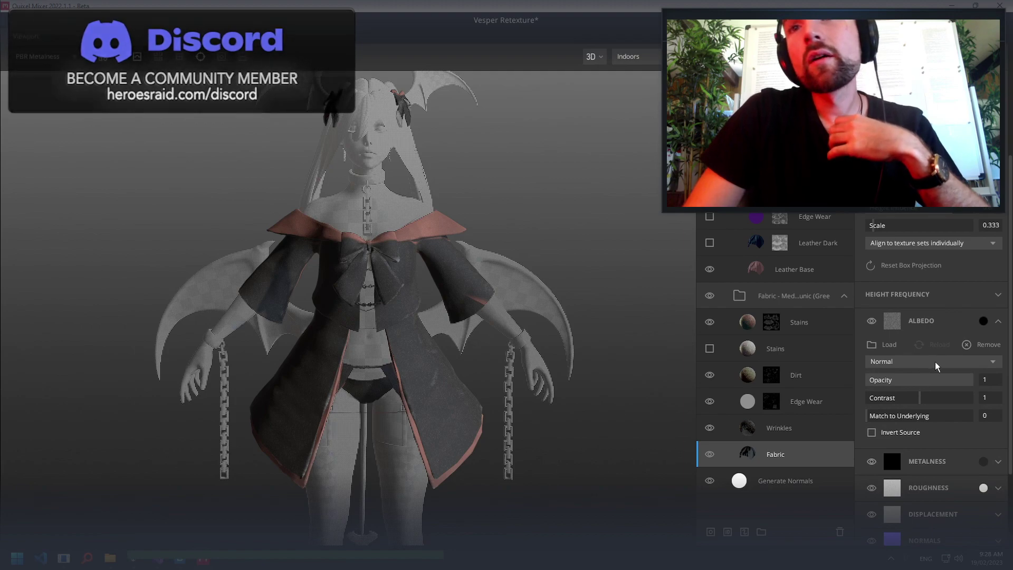
click(952, 361)
click(976, 363)
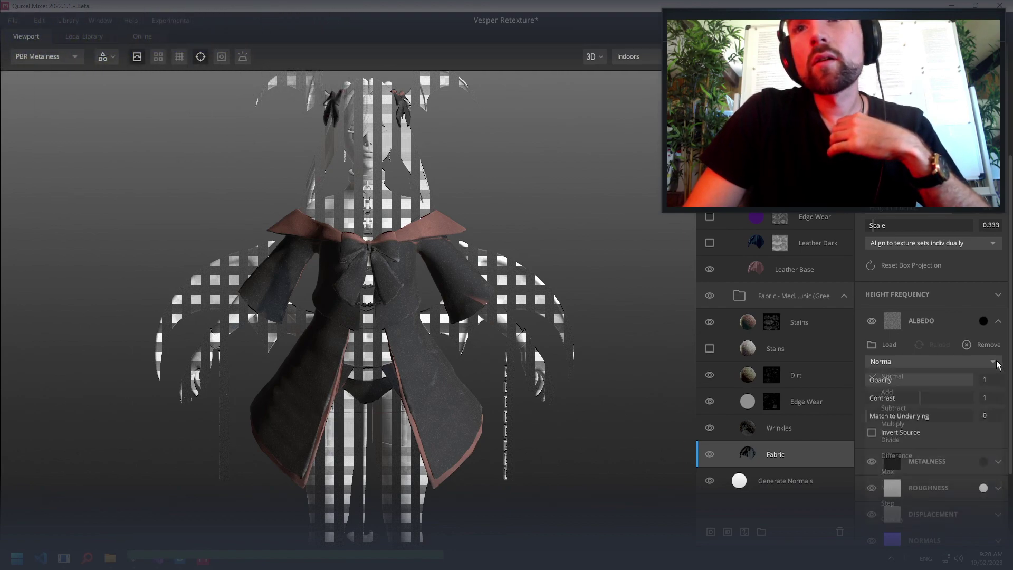
click(996, 364)
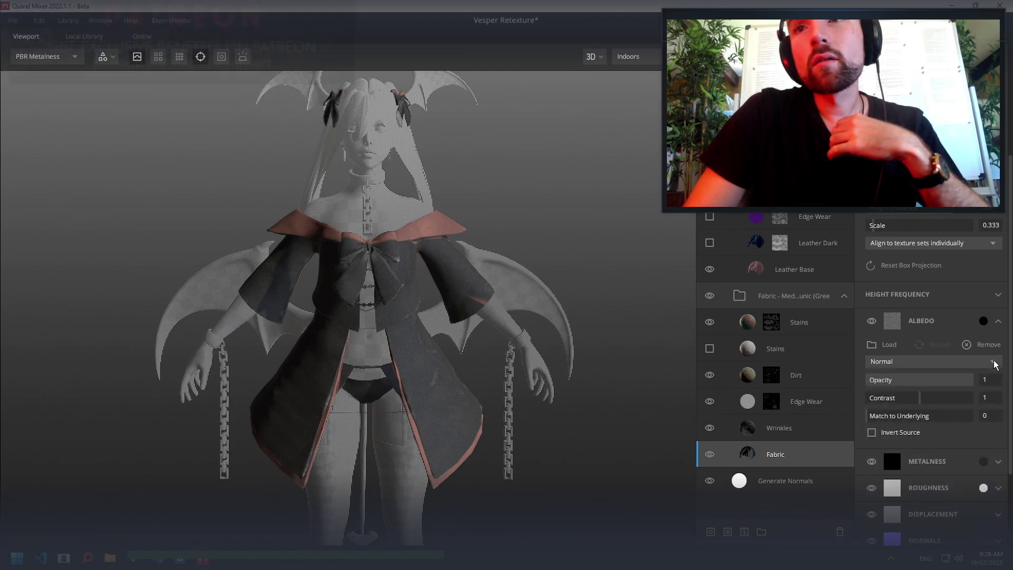
click(894, 323)
click(893, 323)
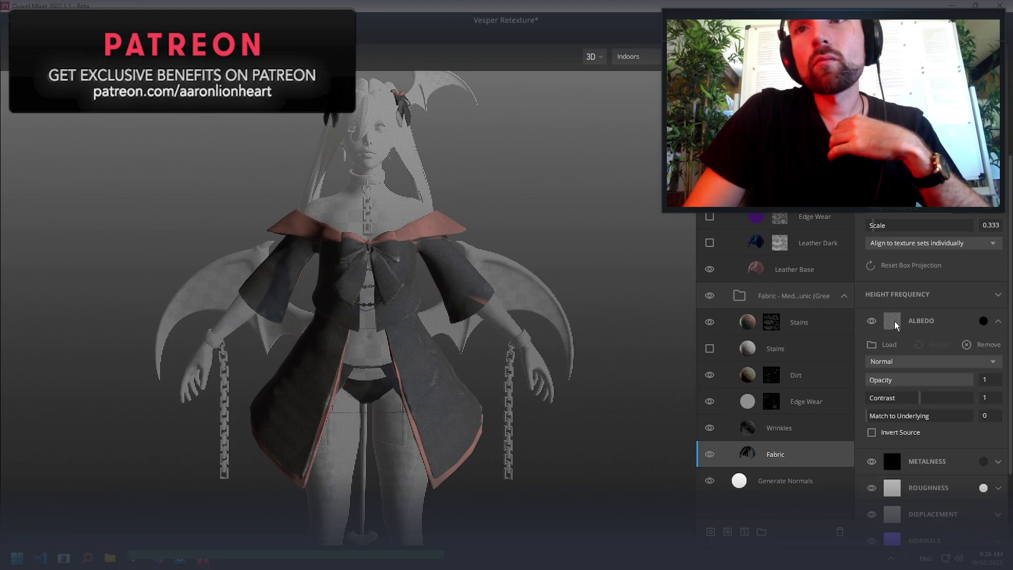
click(881, 348)
click(471, 281)
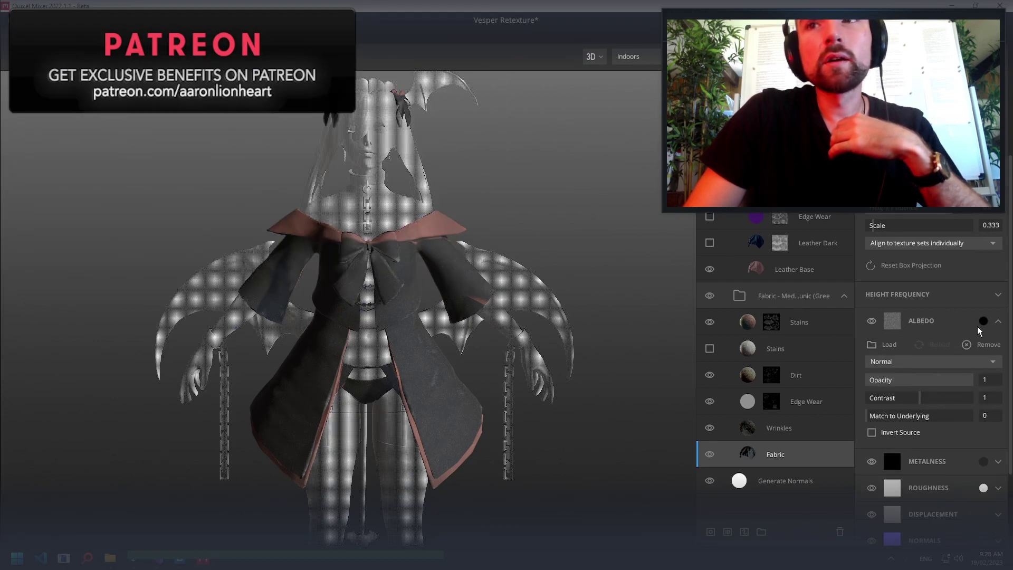
click(983, 321)
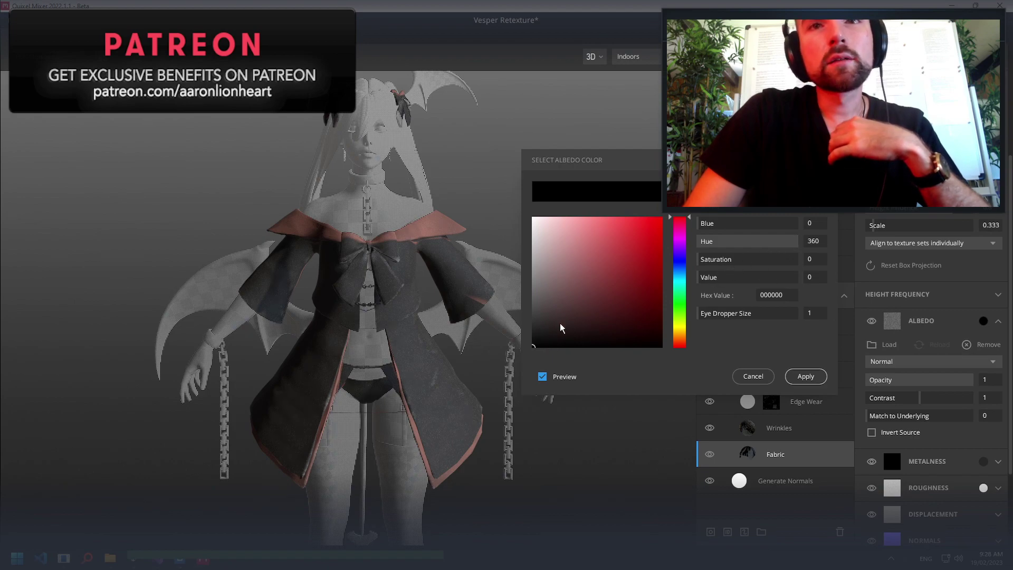
mouse_move(562, 328)
mouse_down()
mouse_move(525, 211)
mouse_move(507, 370)
mouse_up()
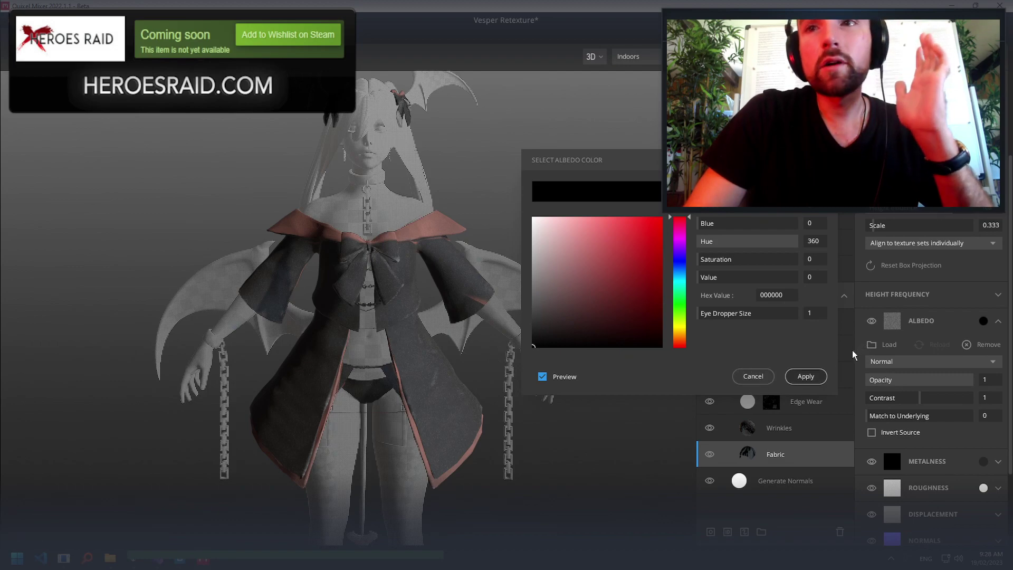
click(859, 366)
click(880, 433)
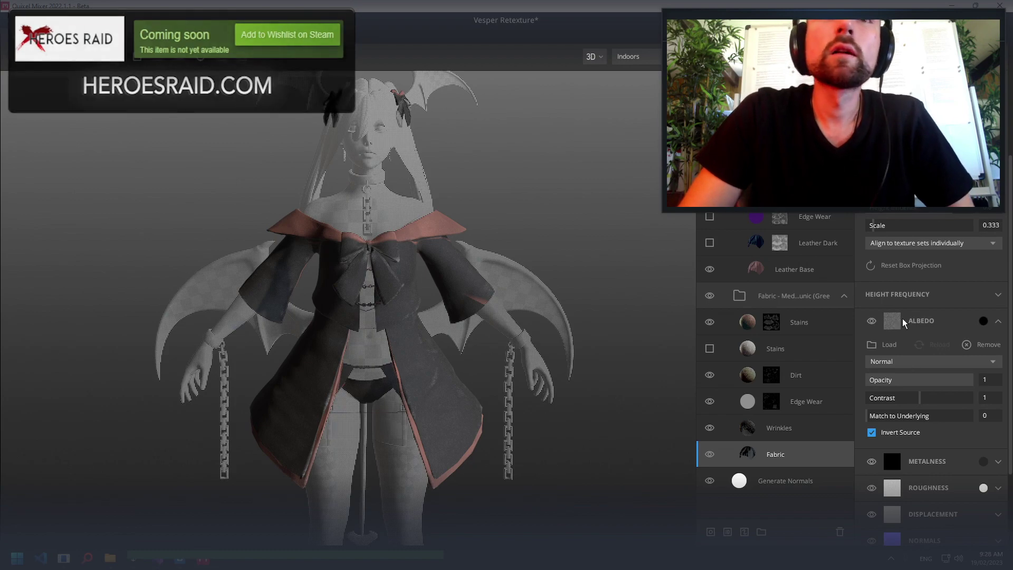
middle_drag(505, 310, 517, 306)
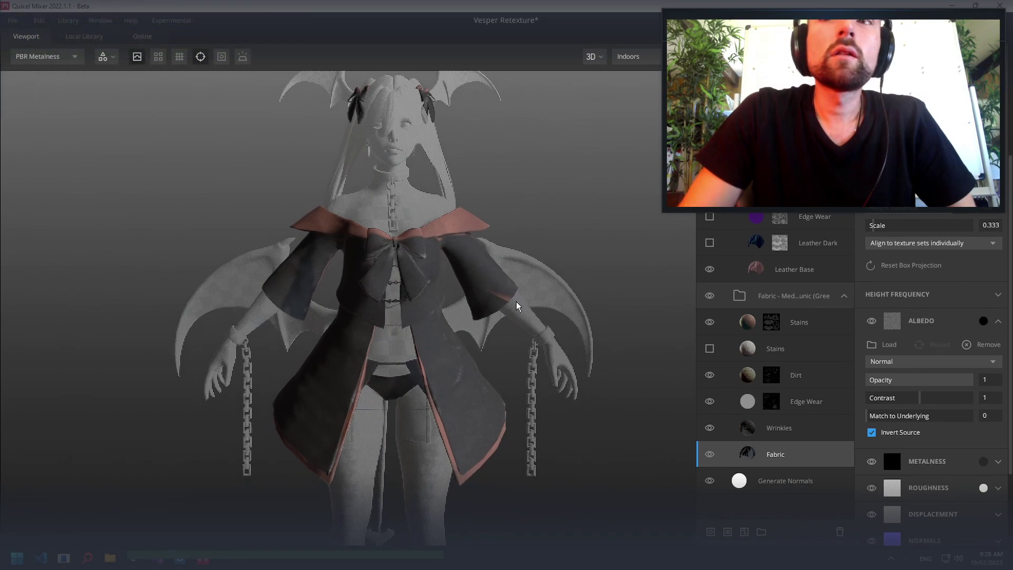
click(933, 321)
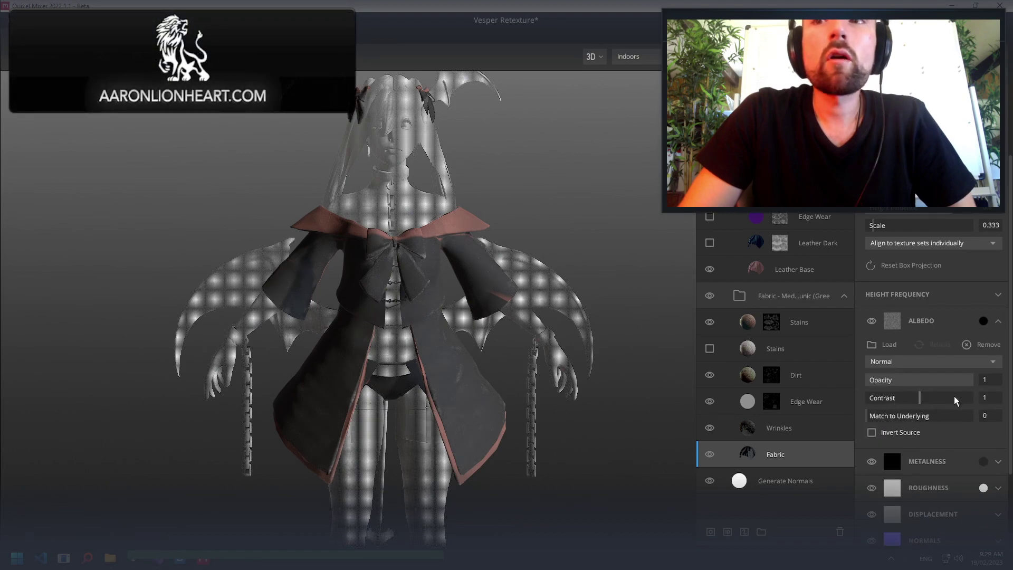
click(918, 317)
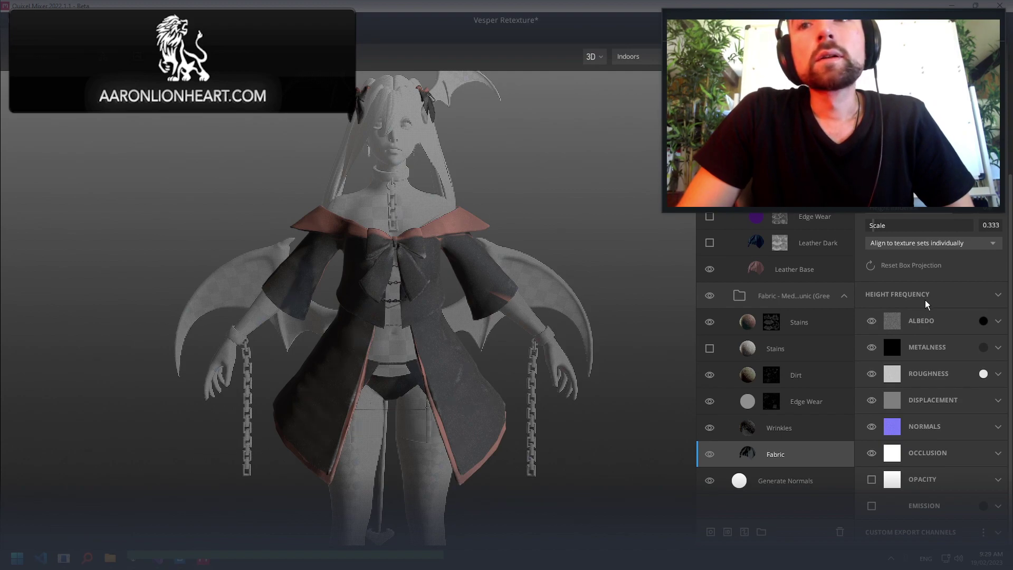
scroll(925, 300, up, 2)
scroll(927, 300, up, 4)
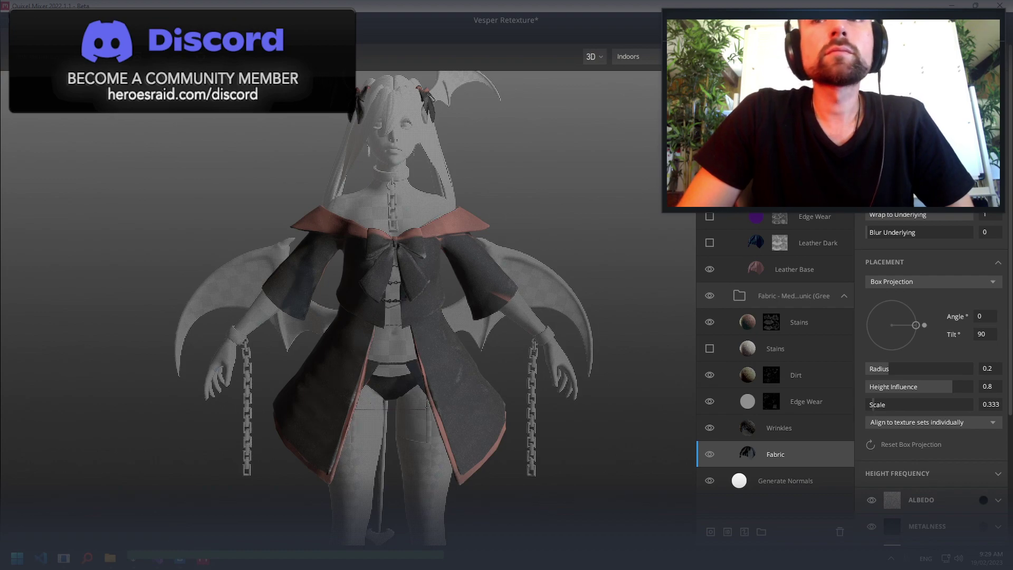
scroll(776, 348, down, 3)
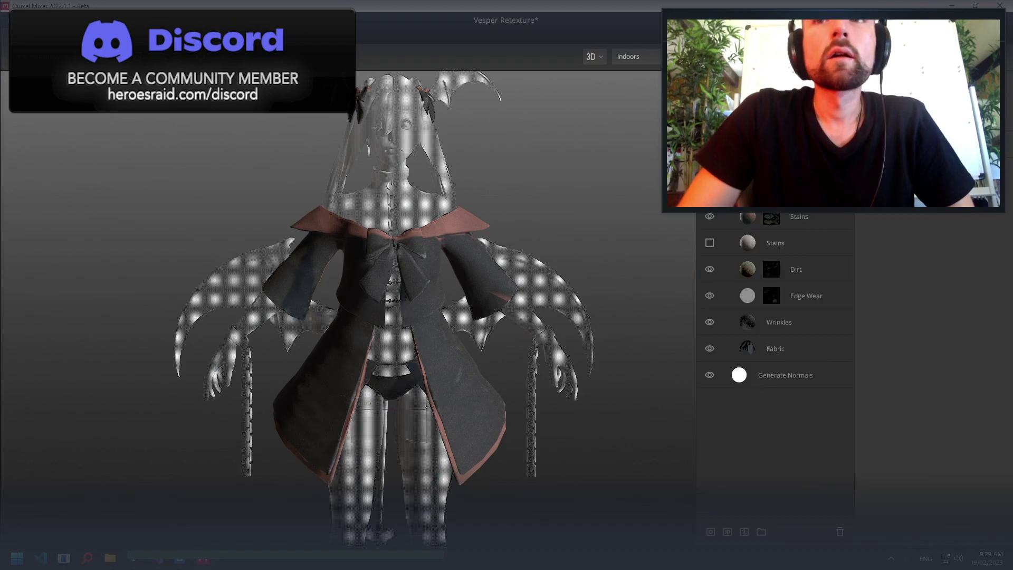
scroll(792, 201, down, 3)
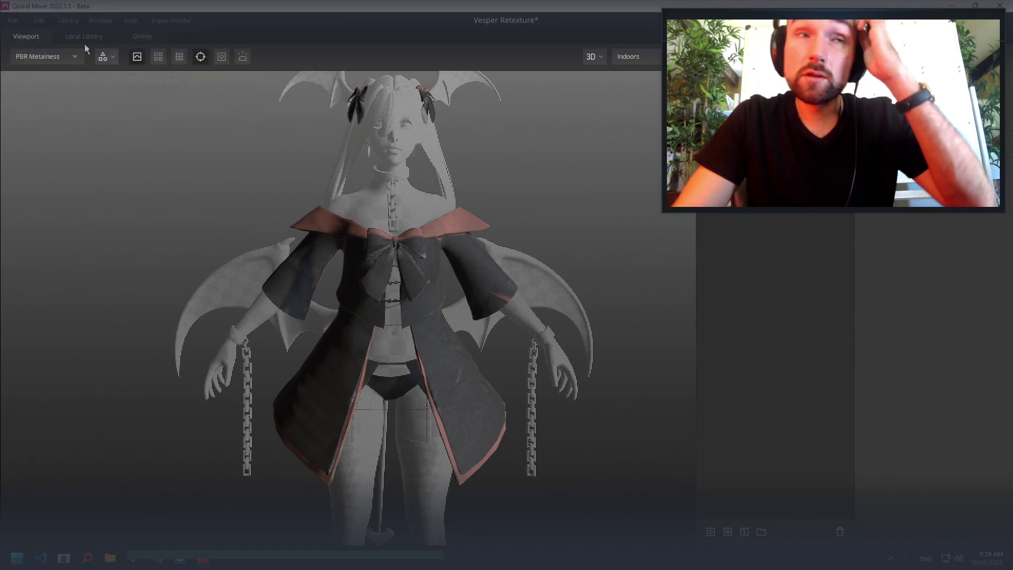
Load the Scuffed Faux Leather (Maroon) smart material from the Local Library onto the coat
click(76, 37)
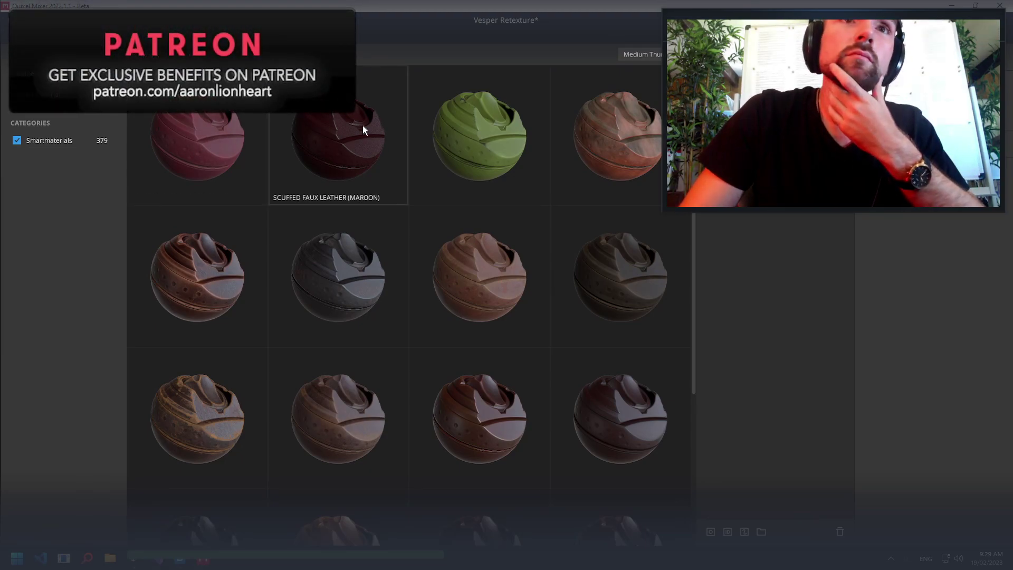
click(334, 147)
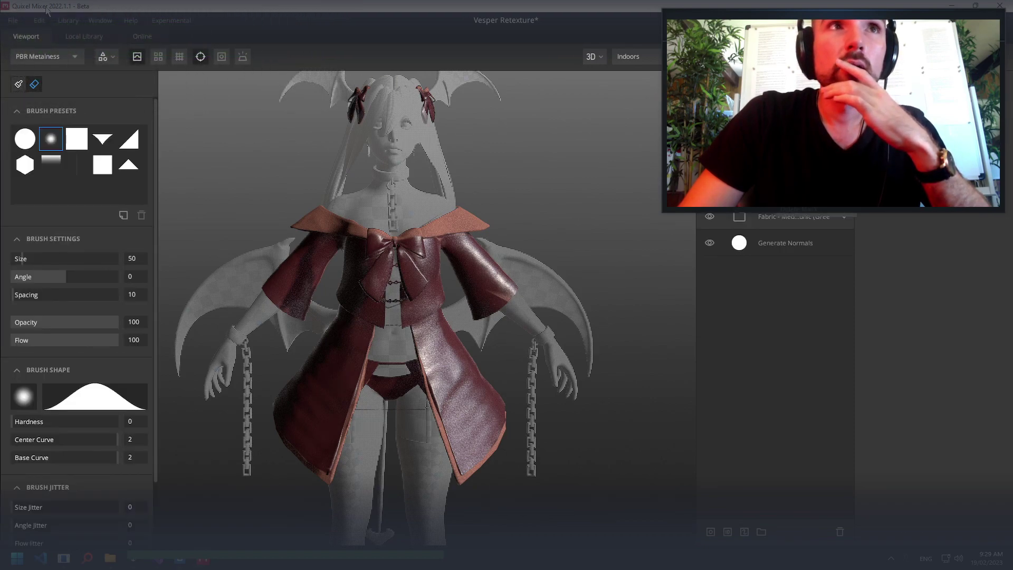
Duplicate the leather layer group from its context menu
click(39, 21)
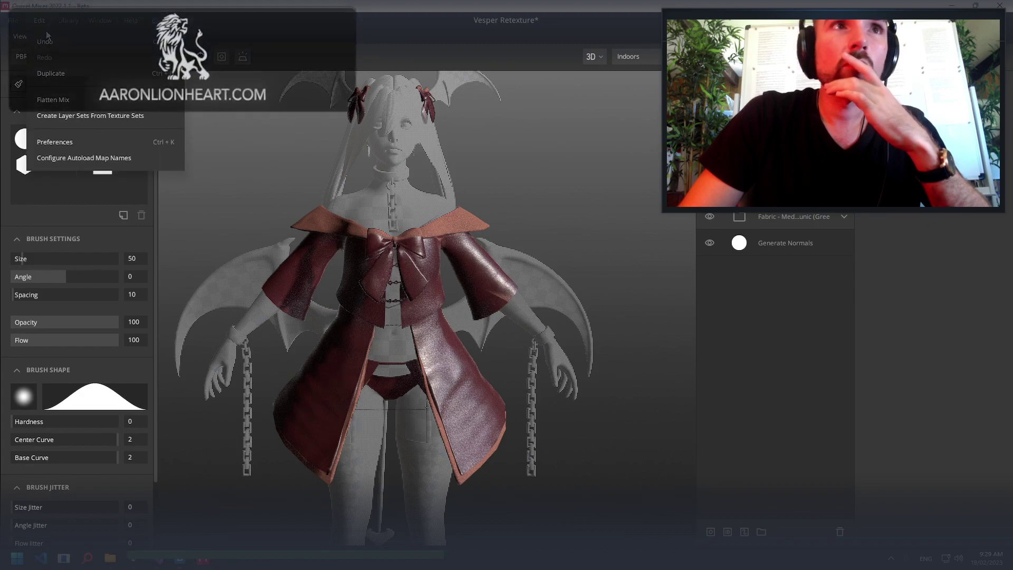
click(65, 71)
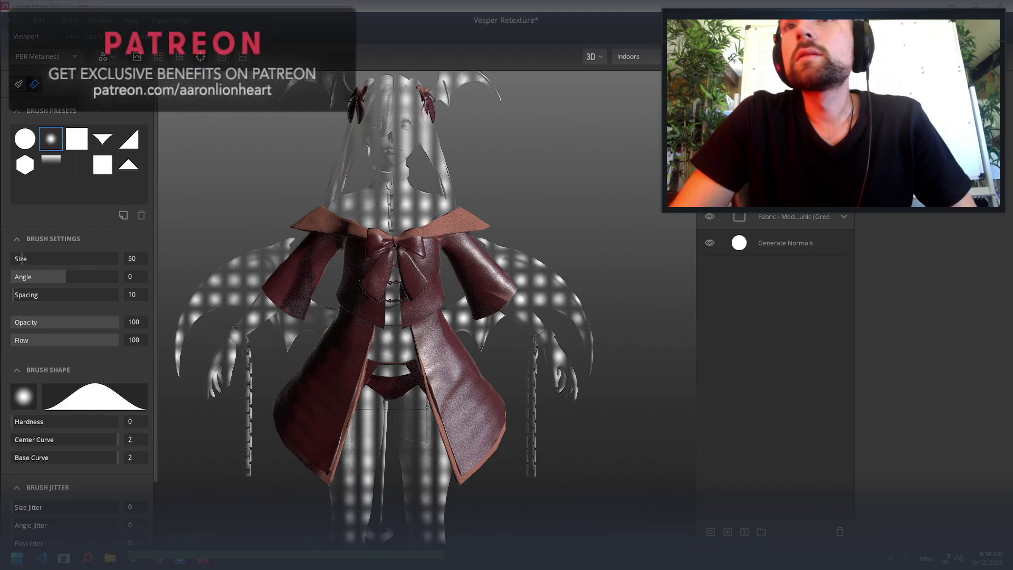
scroll(775, 282, up, 3)
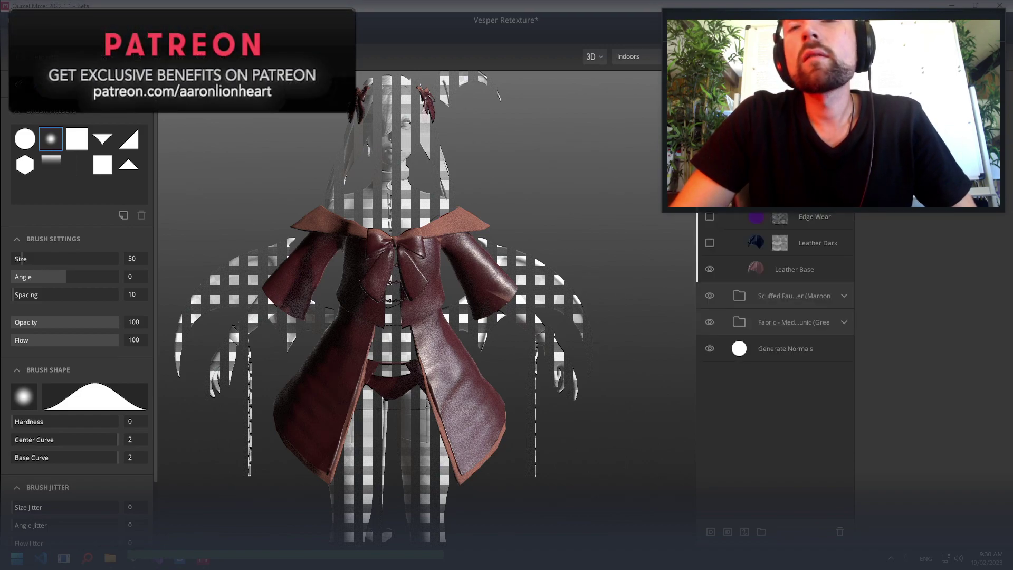
right_click(747, 203)
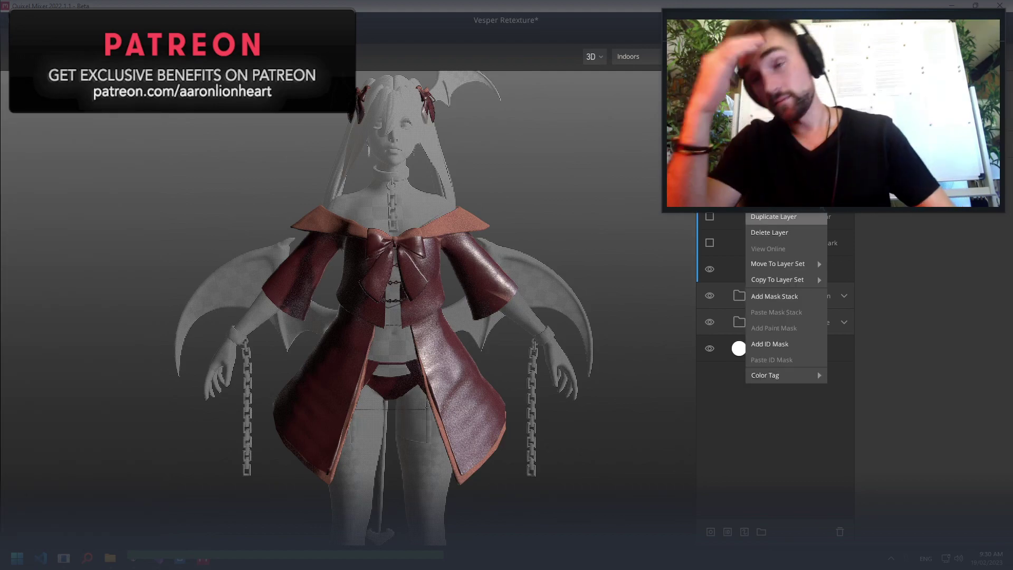
click(821, 214)
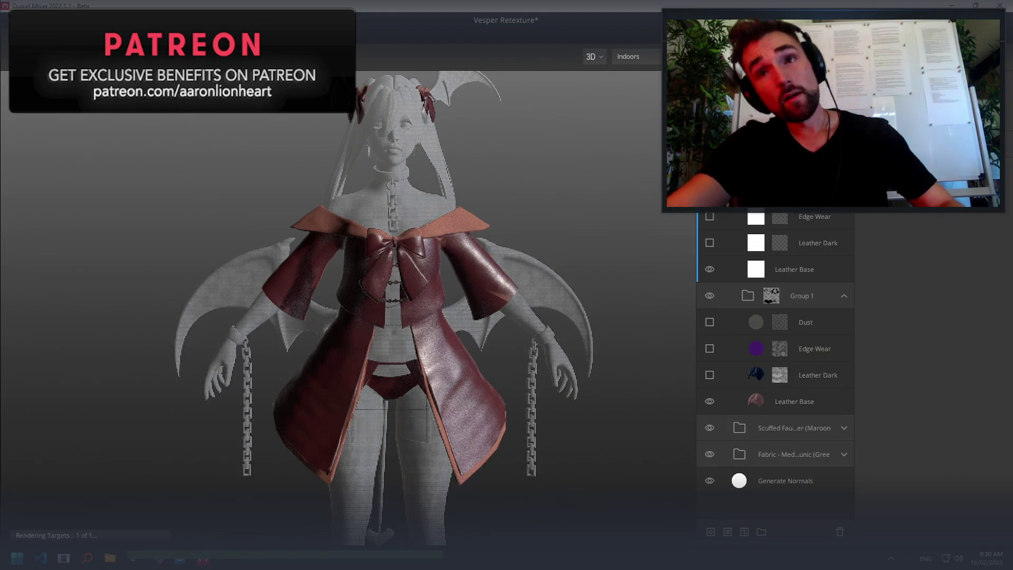
Delete the duplicated leather layers using 'Delete layers only', leaving masks untouched
click(806, 268)
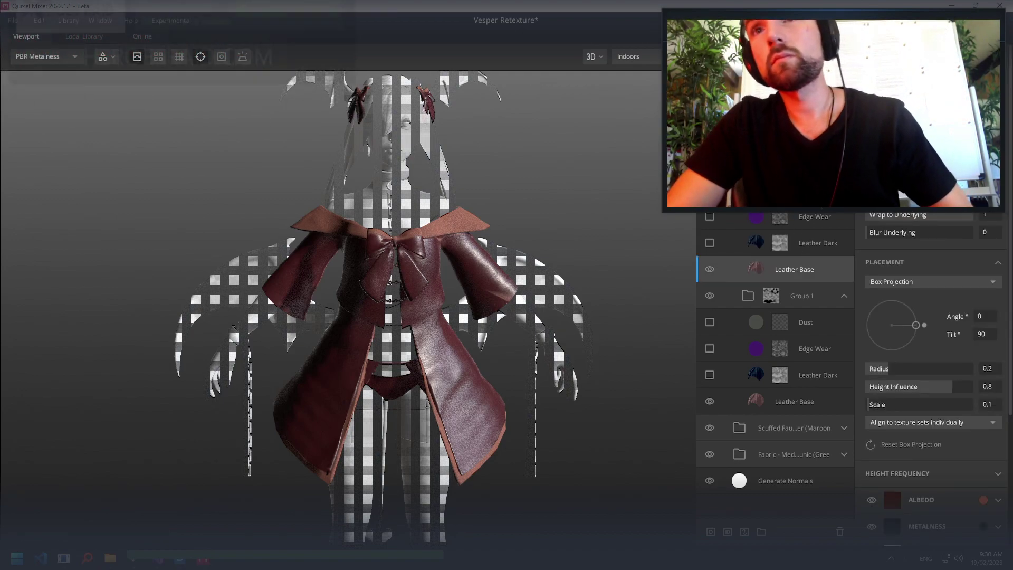
key(Delete)
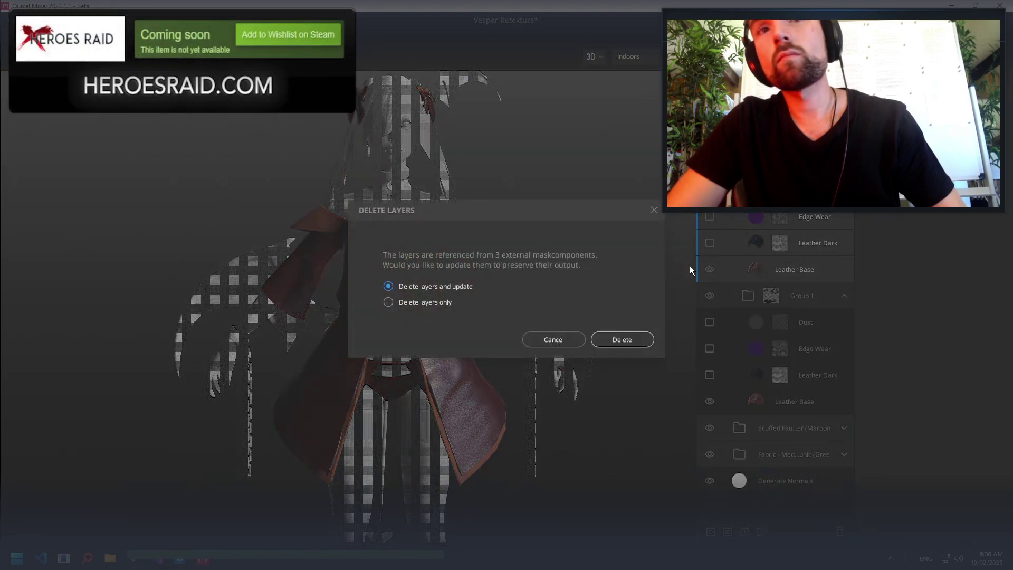
click(443, 304)
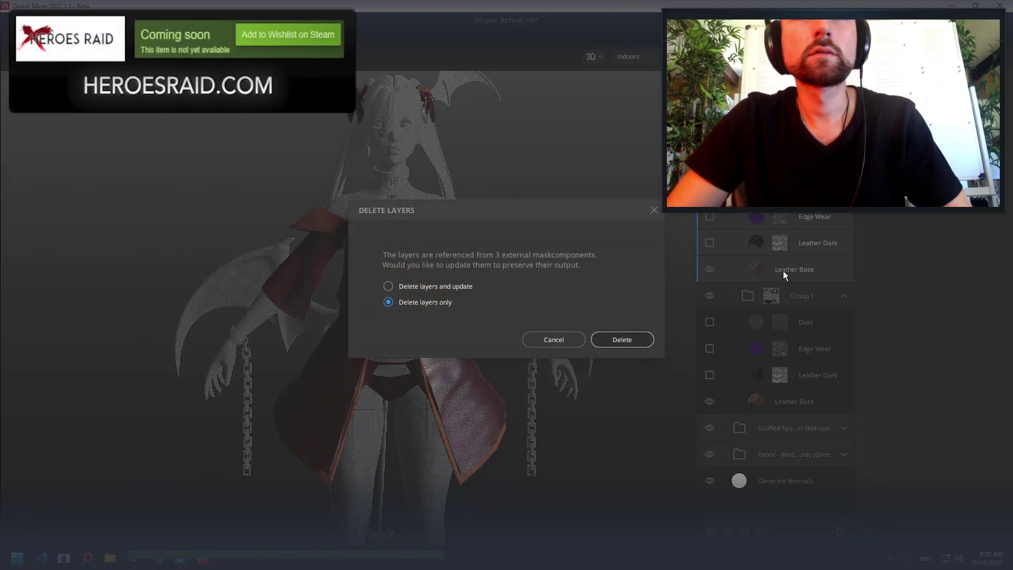
click(633, 339)
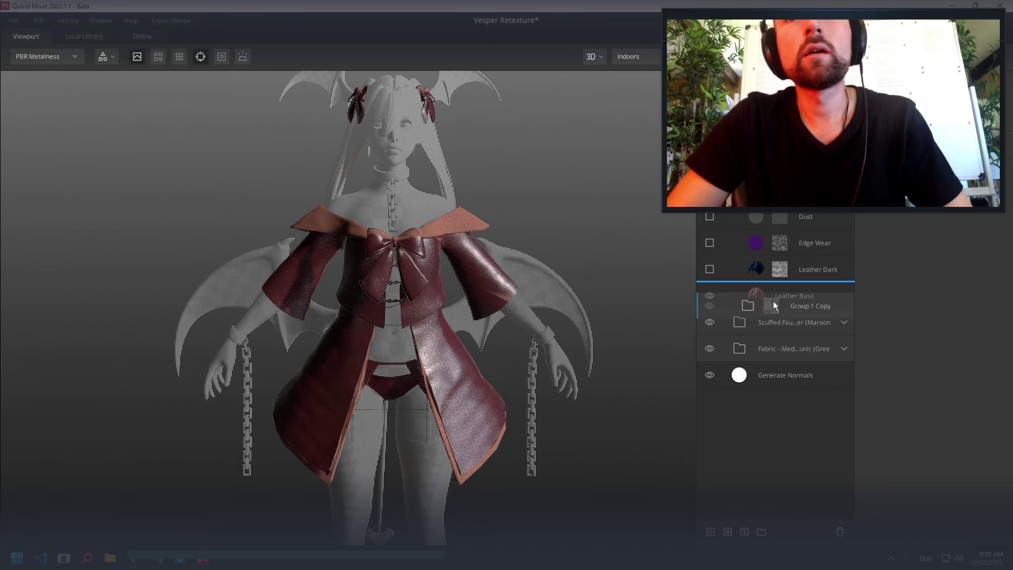
Position Group 1 Copy below the Scuffed (Maroon) group and above the Fabric group
drag(776, 200, 777, 335)
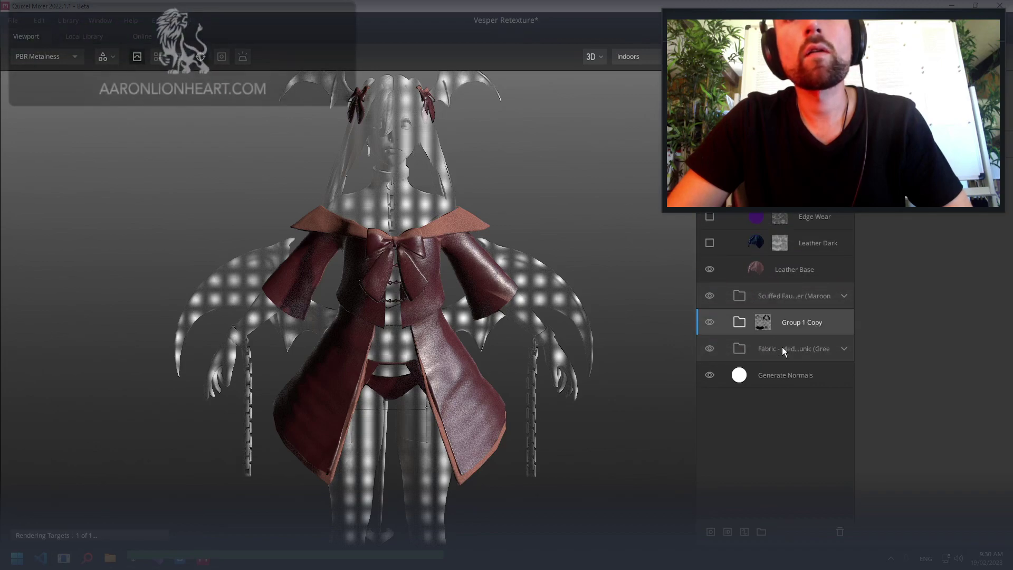
click(844, 349)
click(764, 322)
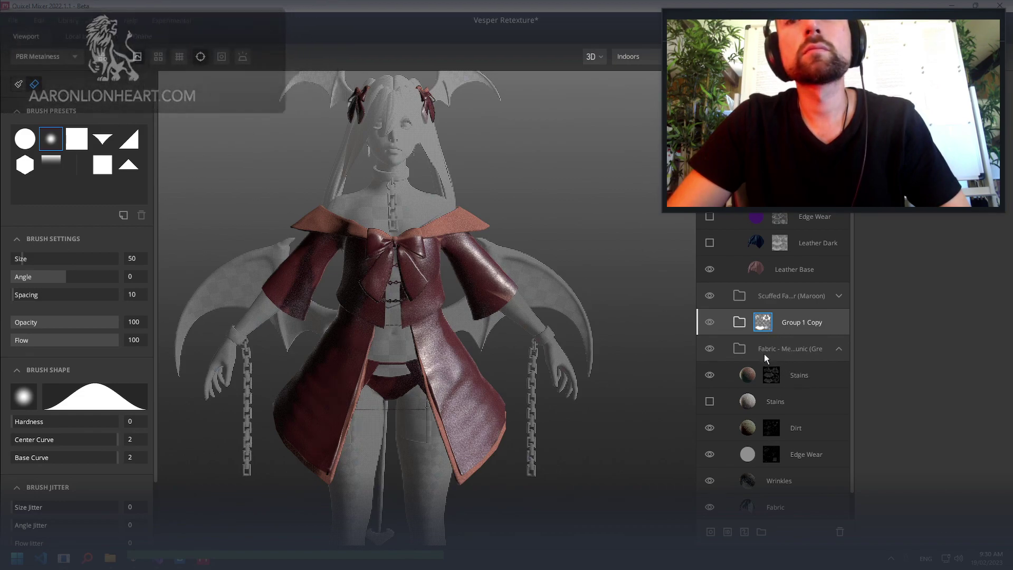
drag(765, 355, 791, 370)
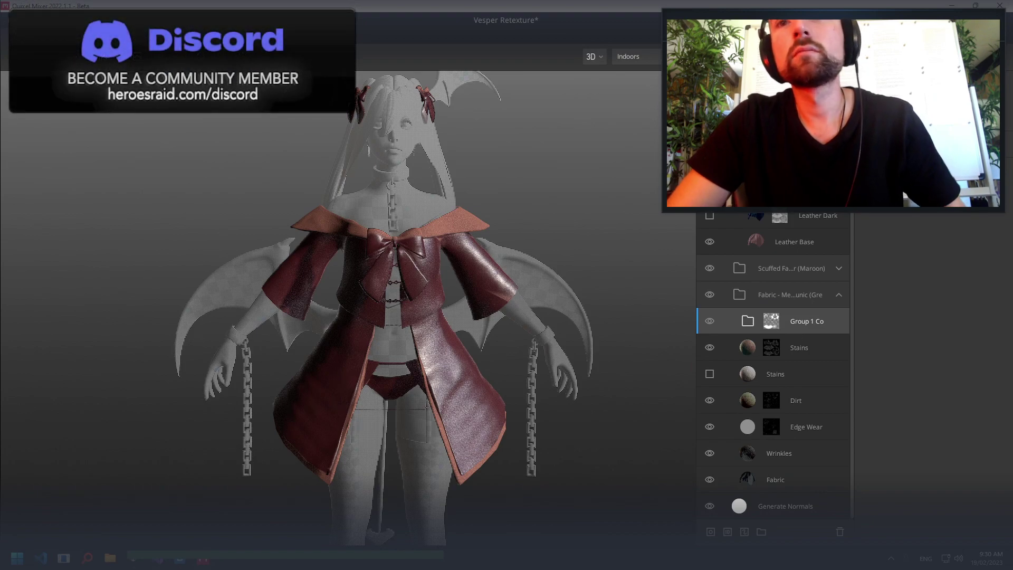
drag(772, 321, 751, 272)
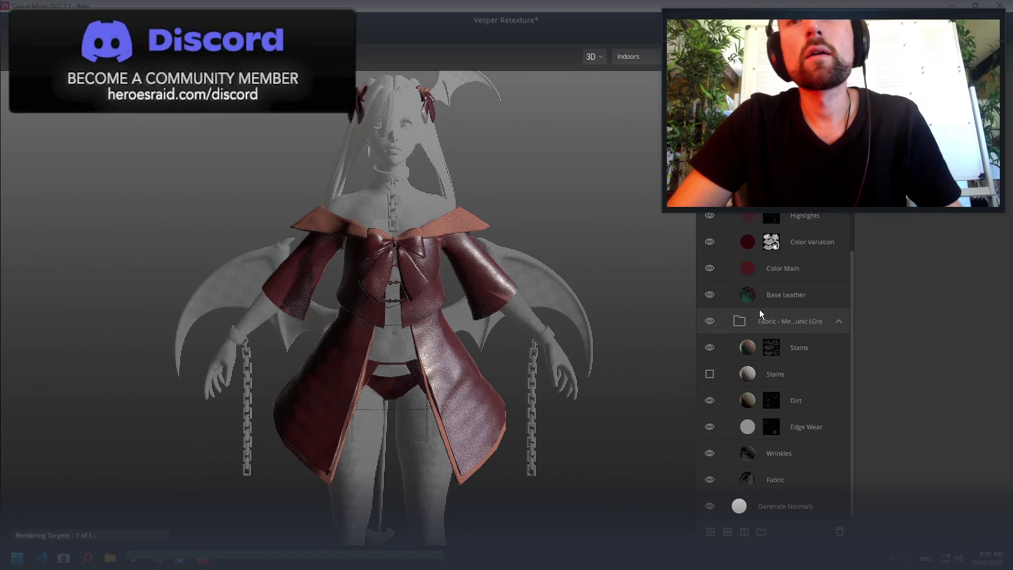
key(ctrl+z)
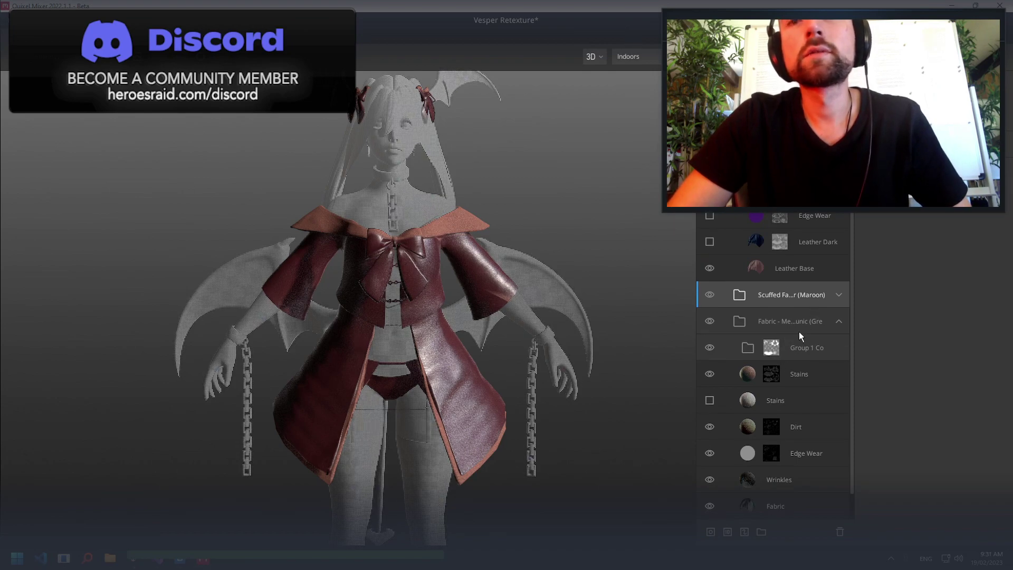
scroll(821, 339, down, 1)
scroll(790, 353, up, 1)
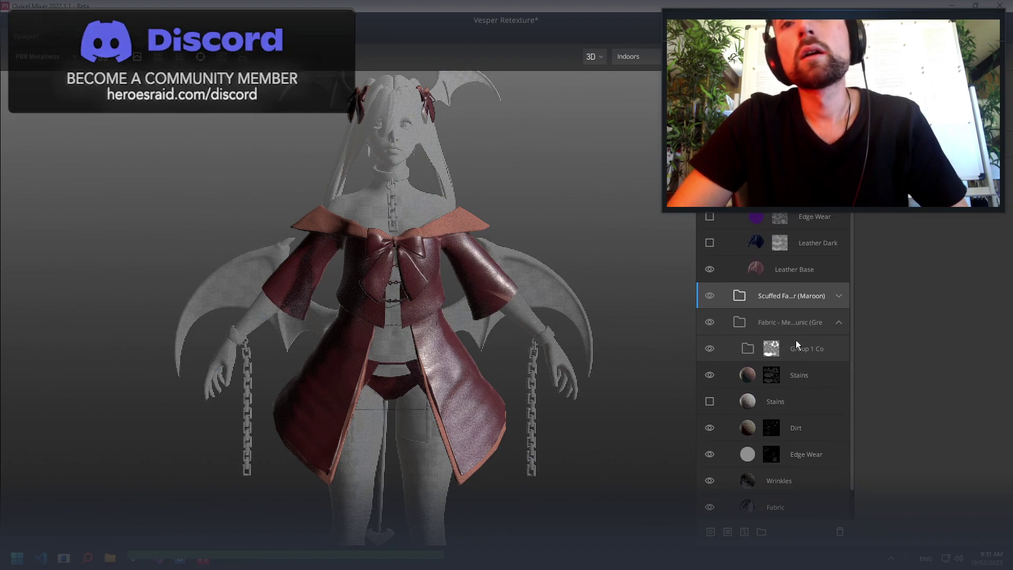
click(802, 347)
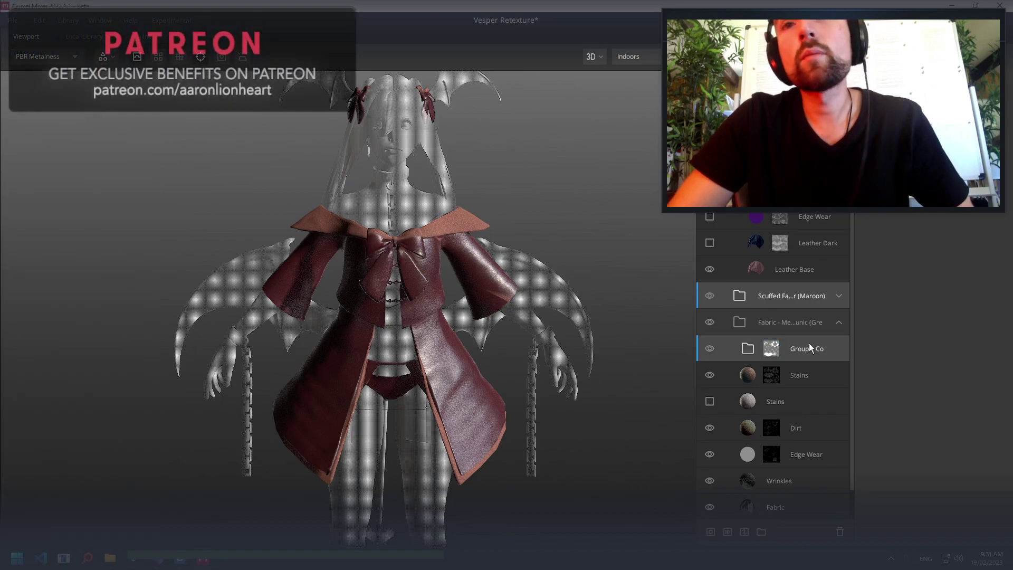
drag(811, 348, 809, 343)
Move the Stains, Dirt, Edge Wear, Wrinkles and Fabric layers into Group 1 Copy
scroll(806, 347, down, 1)
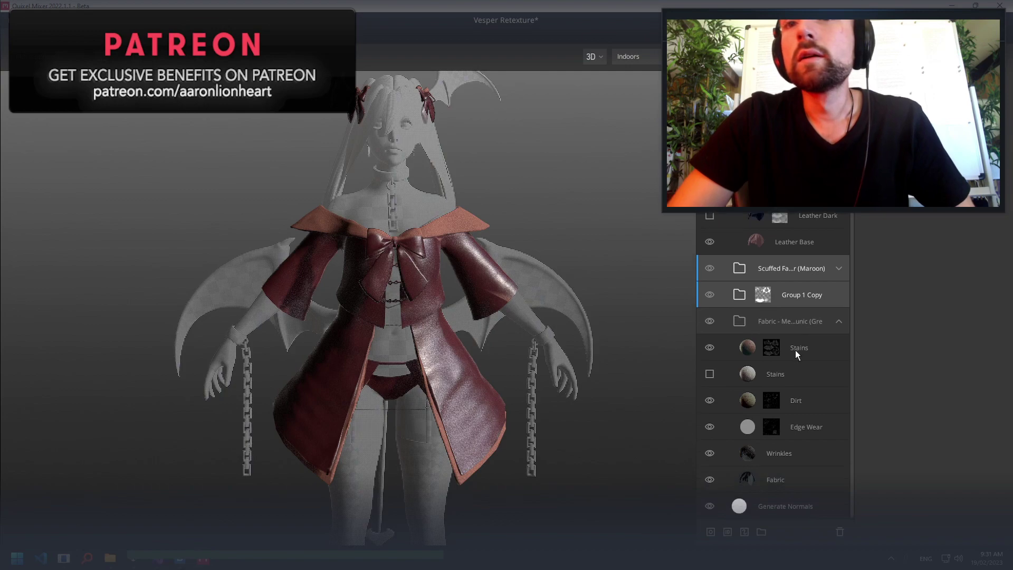
click(793, 506)
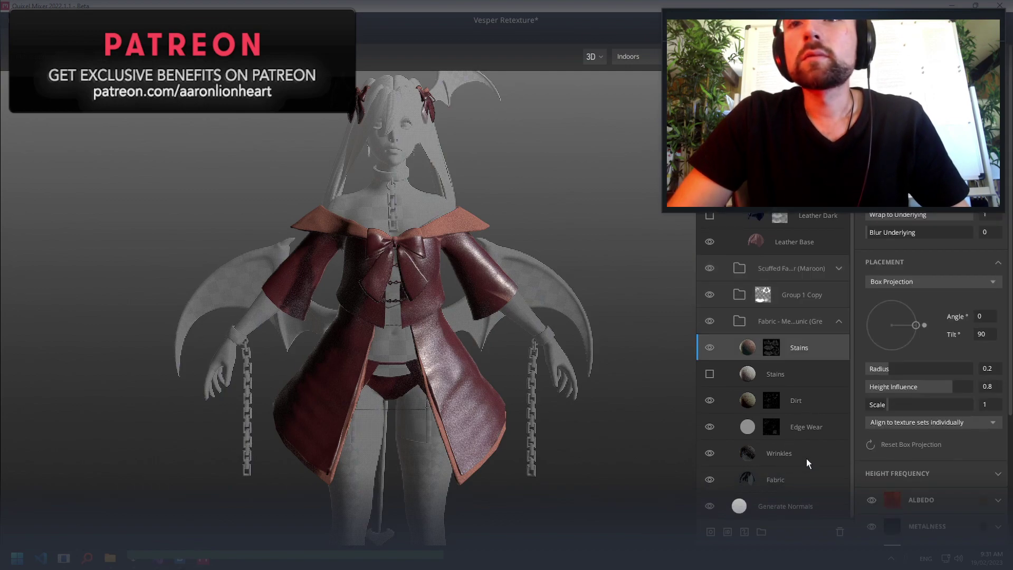
click(784, 482)
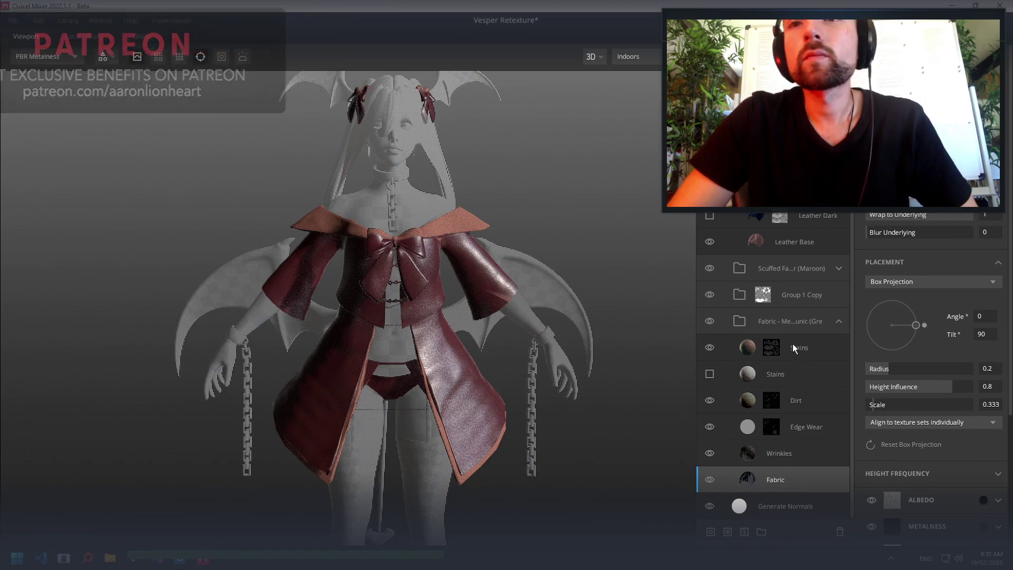
drag(793, 344, 791, 297)
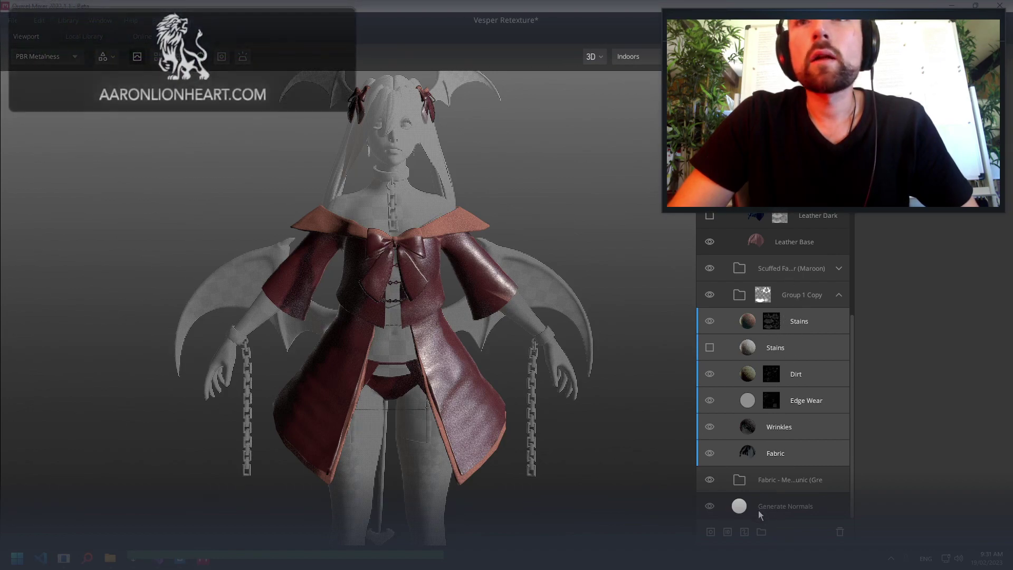
click(790, 479)
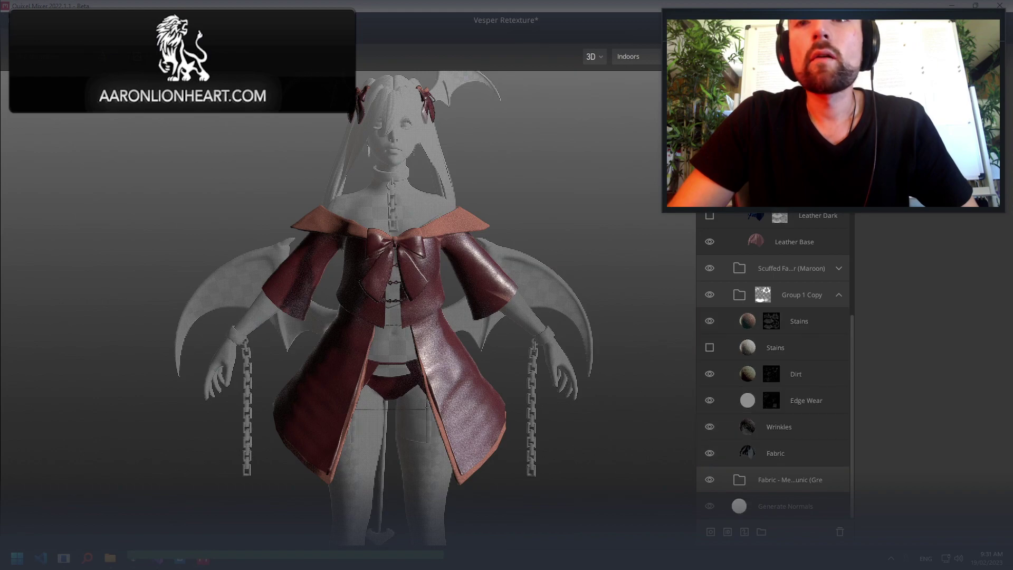
scroll(790, 479, up, 1)
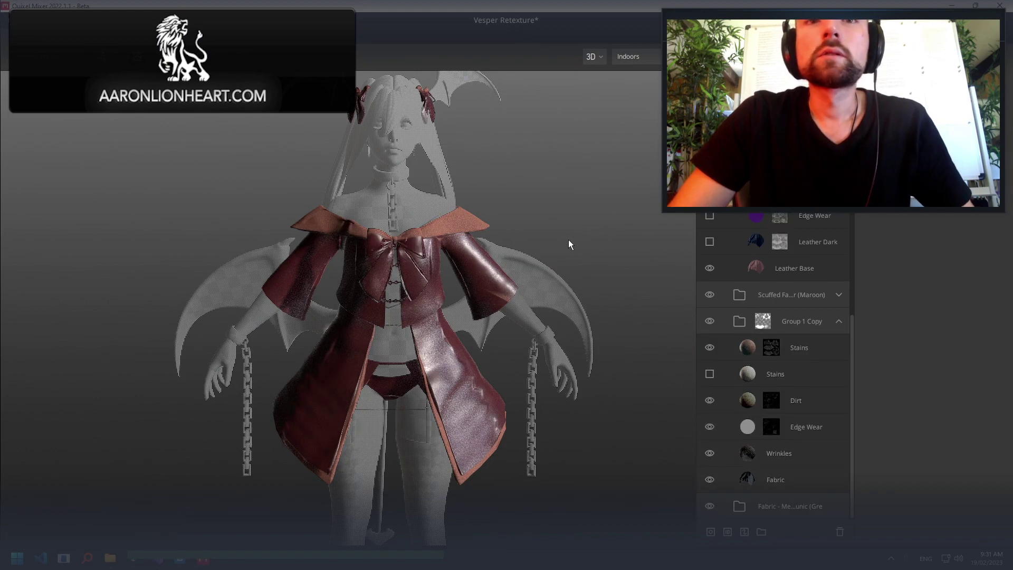
mouse_move(589, 242)
mouse_down()
mouse_move(448, 278)
mouse_move(403, 257)
mouse_move(1010, 97)
mouse_move(645, 277)
mouse_move(586, 271)
mouse_up()
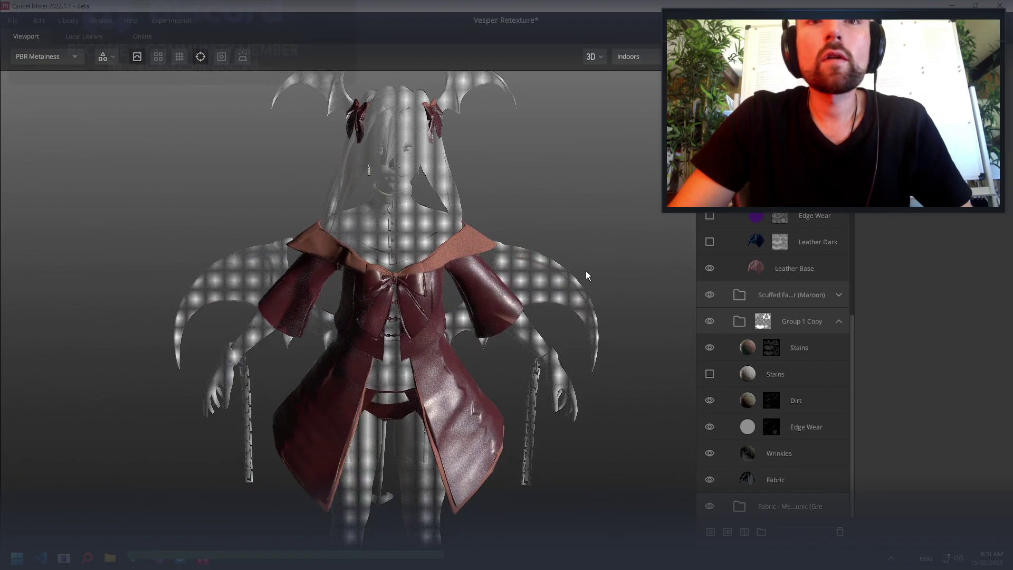
Add a paint mask to the Scuffed maroon group and paint it with a size 412.9 square brush
right_click(781, 296)
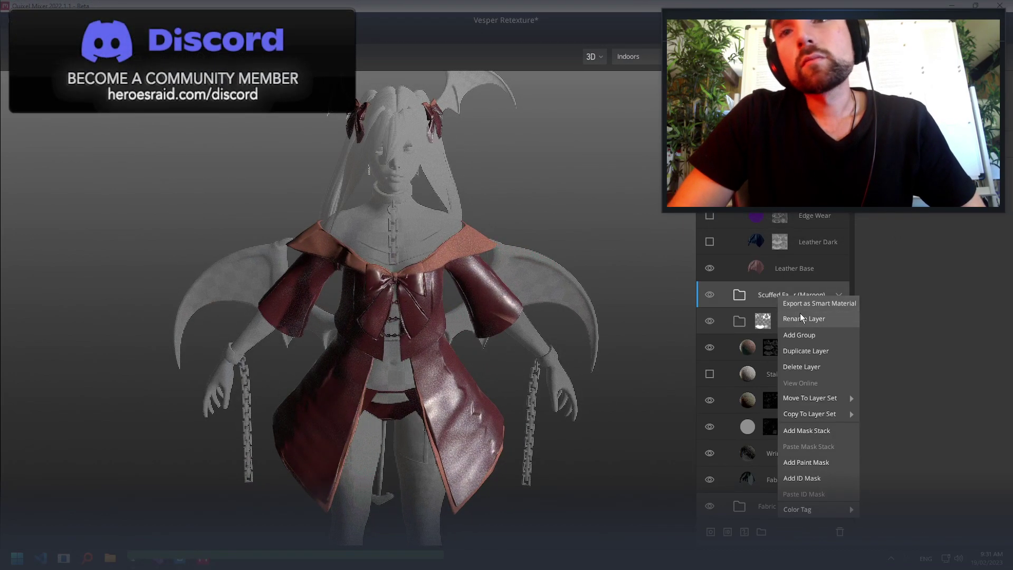
click(803, 463)
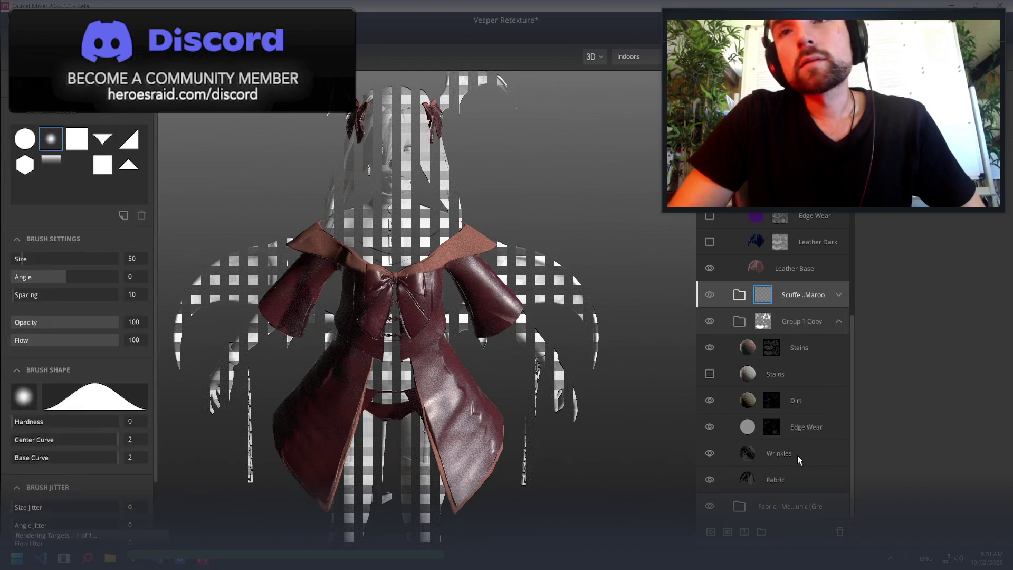
click(78, 140)
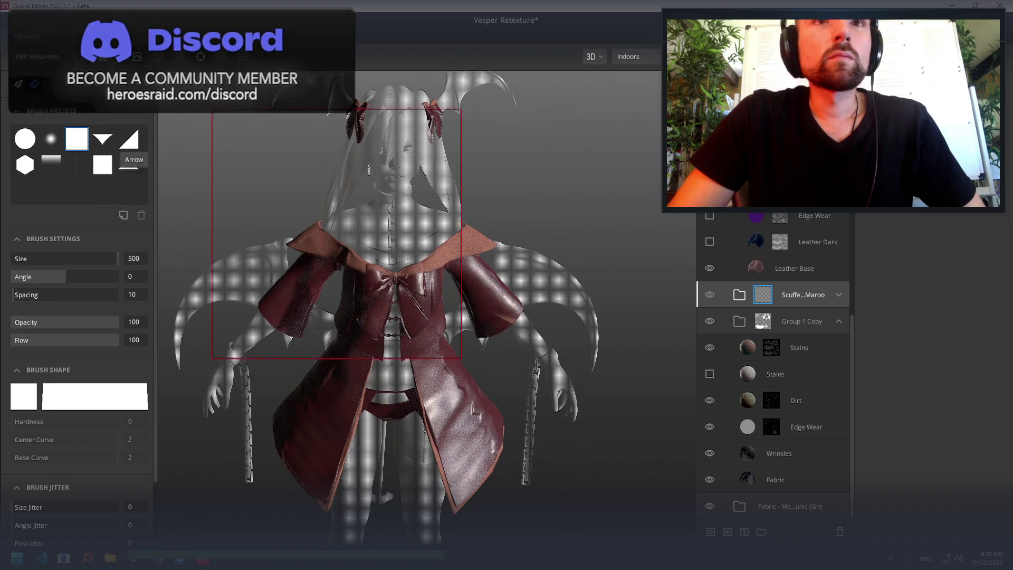
click(17, 88)
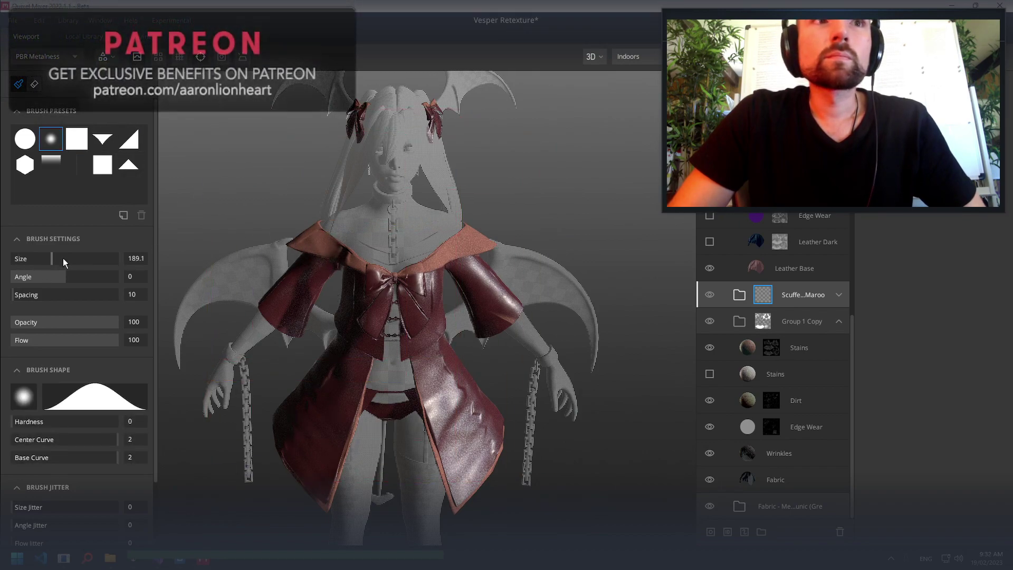
click(77, 139)
mouse_move(412, 299)
mouse_down()
mouse_move(351, 396)
mouse_move(439, 441)
mouse_move(468, 314)
mouse_move(378, 301)
mouse_up()
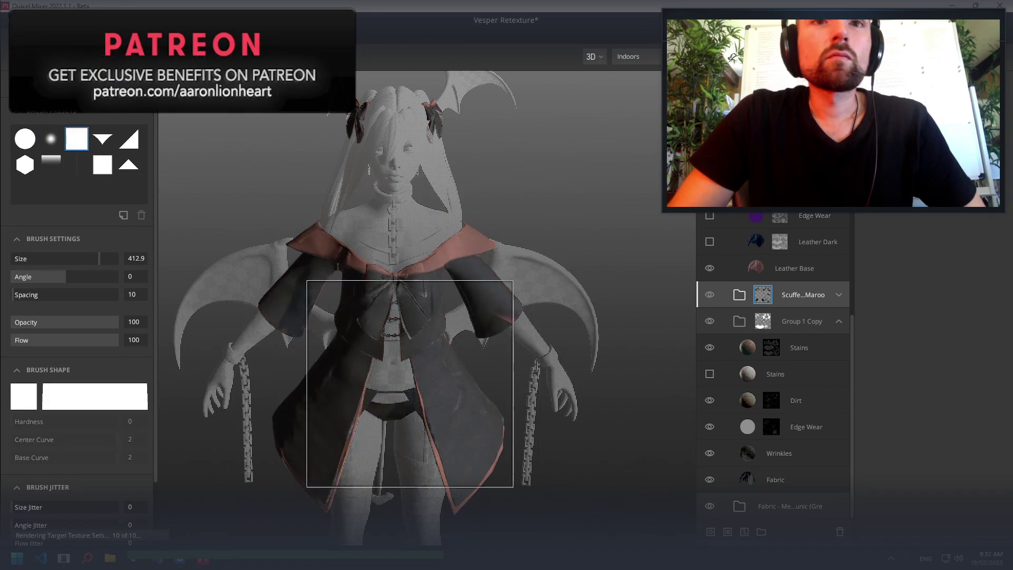
Orbit the model around to an upright frontal view of the coat
alt+drag(602, 305, 314, 347)
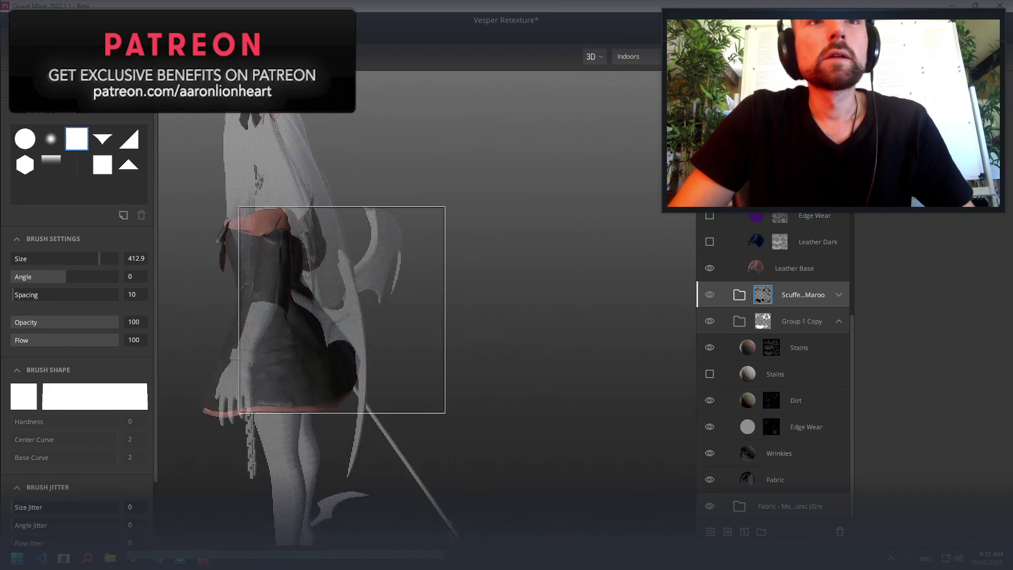
alt+drag(313, 347, 331, 238)
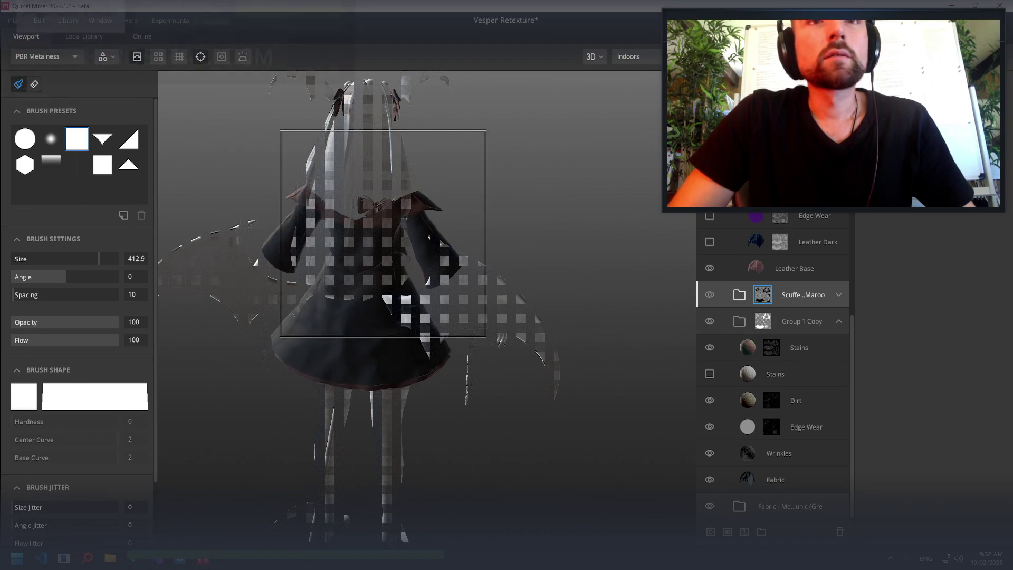
mouse_move(482, 193)
alt+mouse_down()
mouse_move(376, 248)
mouse_move(305, 217)
mouse_move(403, 195)
alt+mouse_up()
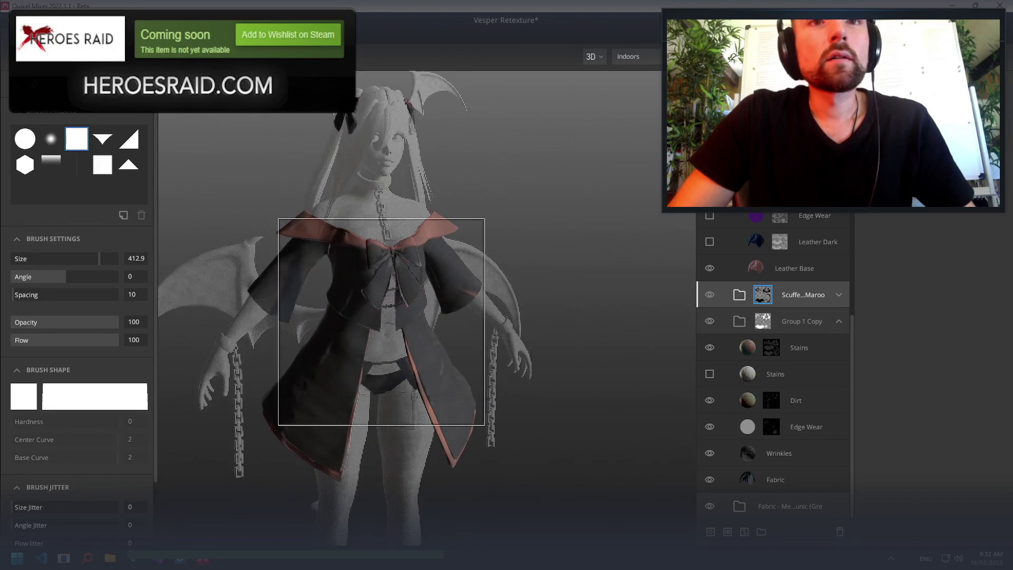
mouse_move(382, 322)
alt+mouse_down()
mouse_move(292, 316)
mouse_move(298, 298)
mouse_move(204, 301)
alt+mouse_up()
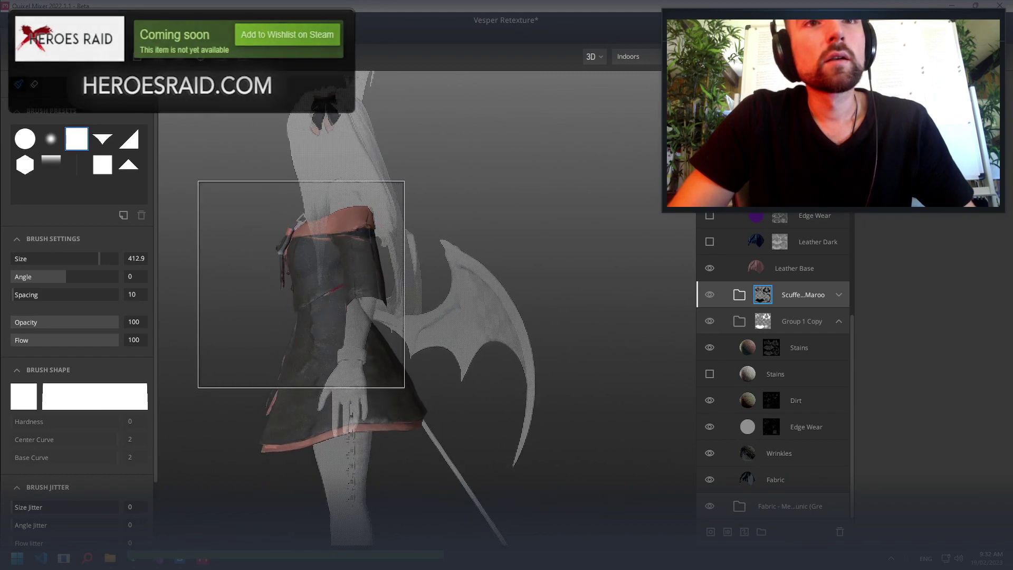
alt+drag(308, 284, 480, 300)
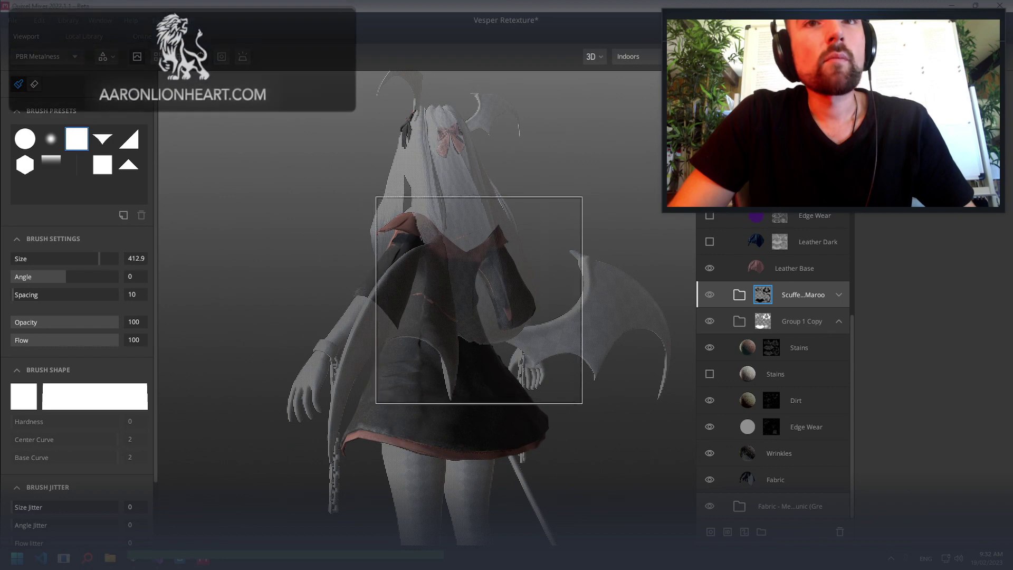
mouse_move(480, 300)
alt+mouse_down()
mouse_move(471, 293)
mouse_move(486, 396)
alt+mouse_up()
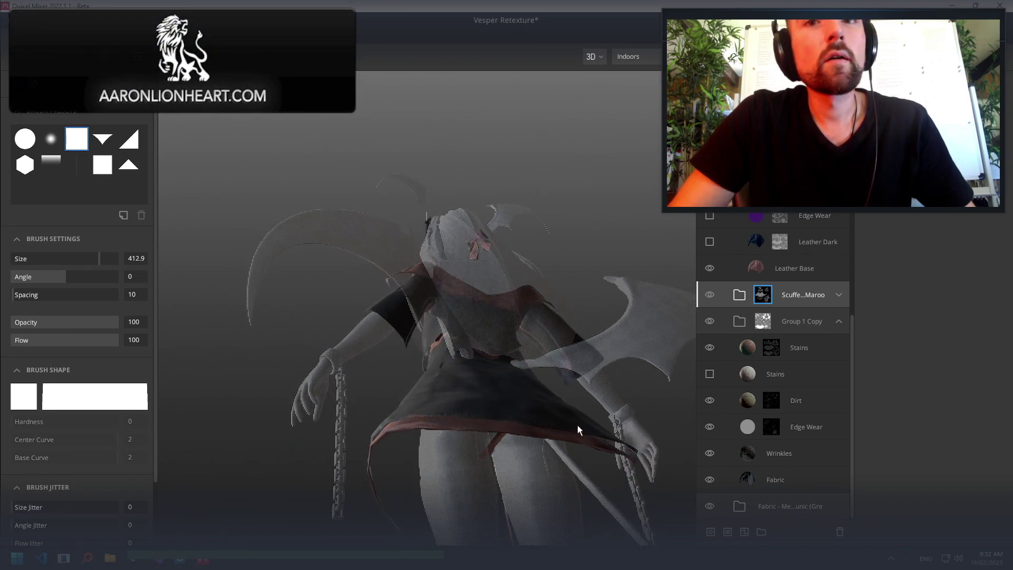
mouse_move(553, 407)
alt+mouse_down()
mouse_move(452, 376)
mouse_move(676, 375)
alt+mouse_up()
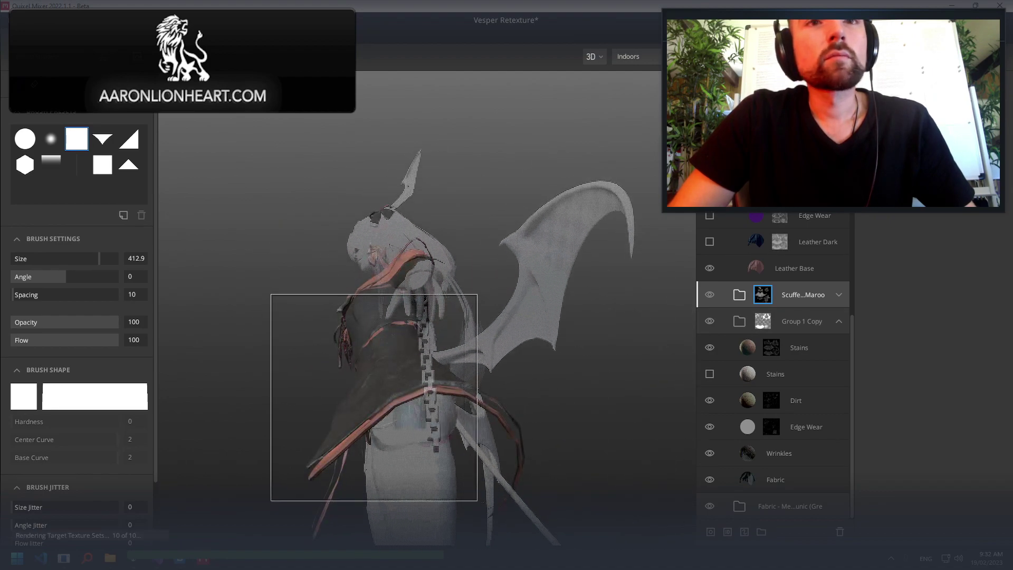
mouse_move(375, 398)
alt+mouse_down()
mouse_move(509, 391)
mouse_move(708, 340)
mouse_move(556, 391)
mouse_move(480, 380)
alt+mouse_up()
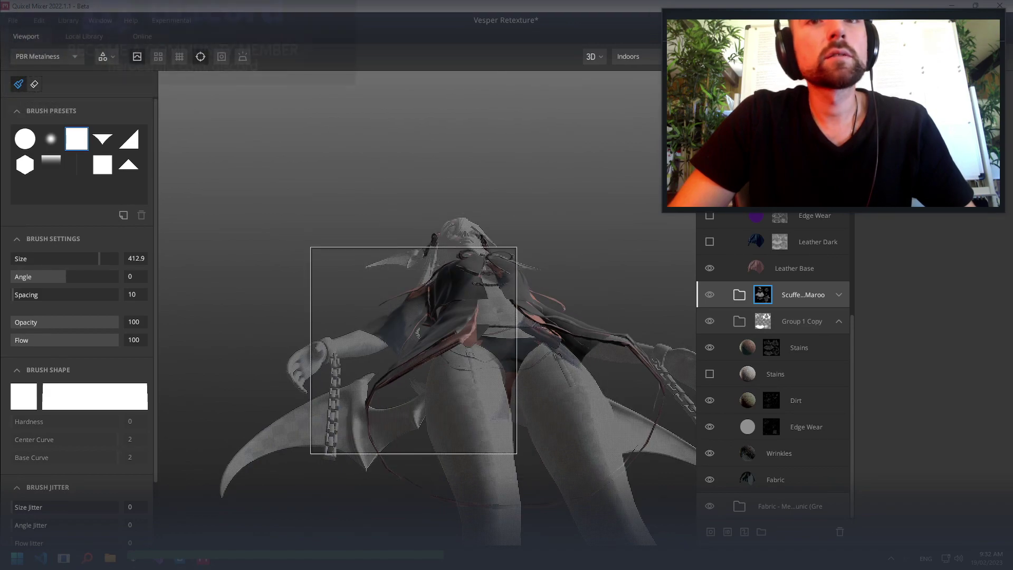
mouse_move(414, 350)
alt+mouse_down()
mouse_move(639, 338)
mouse_move(362, 391)
alt+mouse_up()
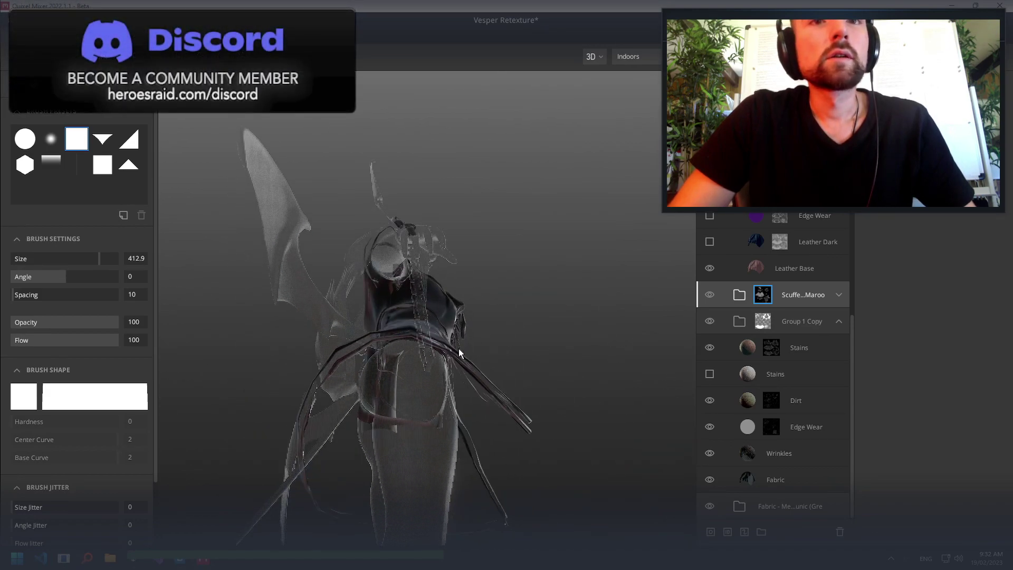
mouse_move(459, 348)
alt+mouse_down()
mouse_move(480, 318)
mouse_move(414, 346)
alt+mouse_up()
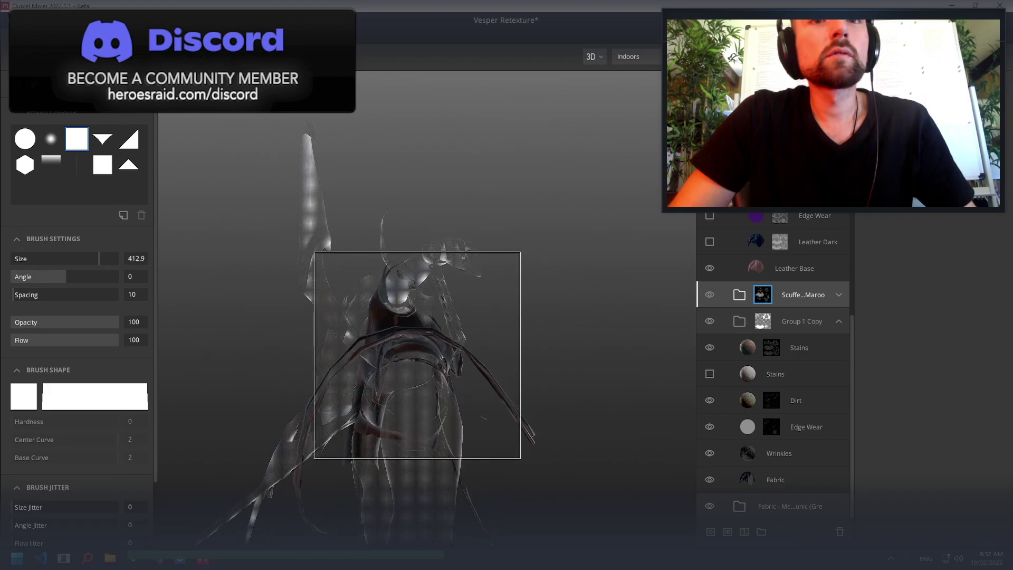
mouse_move(378, 376)
alt+mouse_down()
mouse_move(377, 419)
mouse_move(325, 433)
mouse_move(532, 370)
mouse_move(543, 442)
mouse_move(553, 446)
alt+mouse_up()
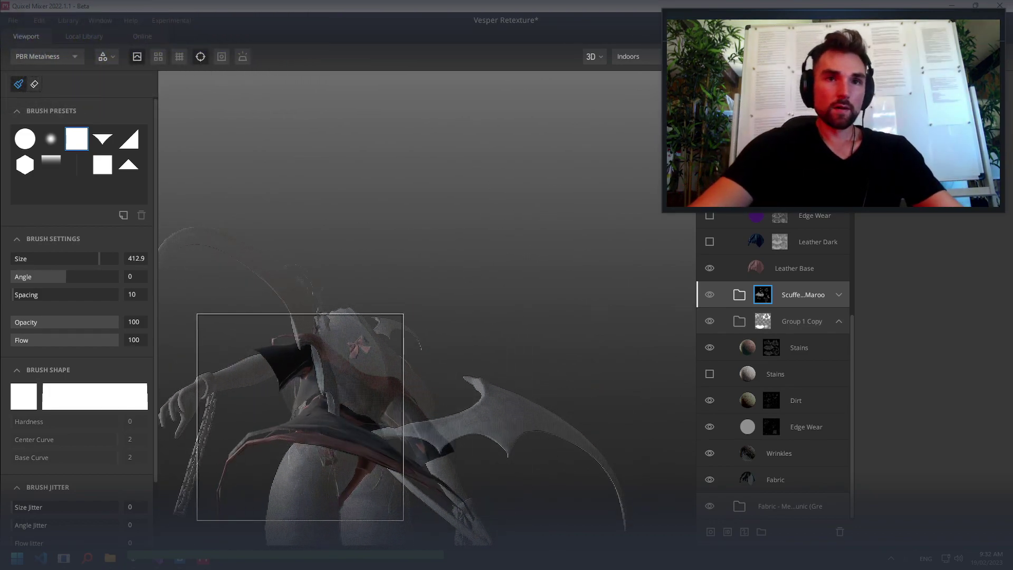
mouse_move(292, 430)
alt+mouse_down()
mouse_move(497, 487)
mouse_move(570, 418)
mouse_move(678, 425)
mouse_move(664, 445)
alt+mouse_up()
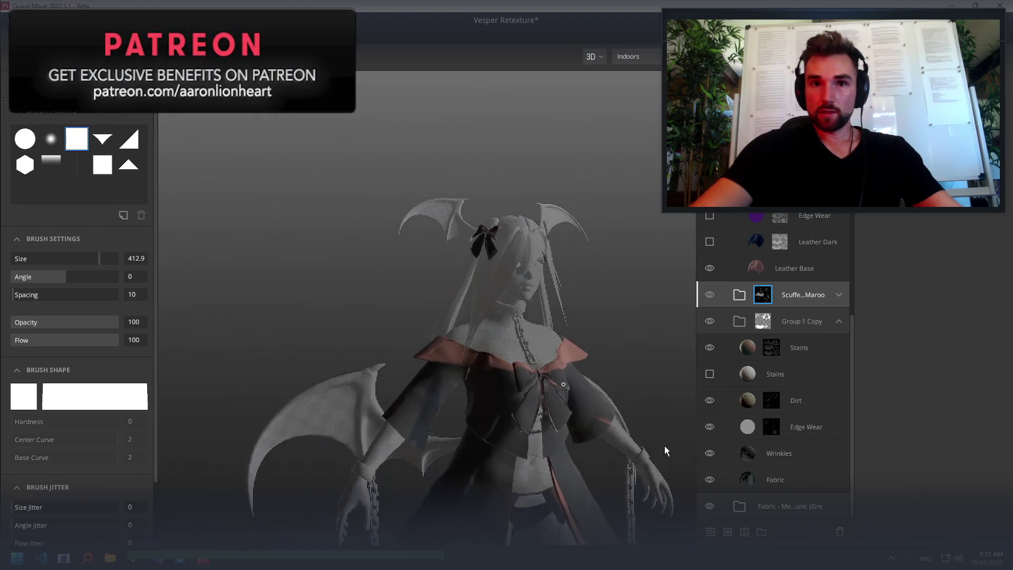
scroll(543, 418, up, 2)
Paint a scuff stroke down the left sleeve with the soft round brush at size 69.73
click(47, 147)
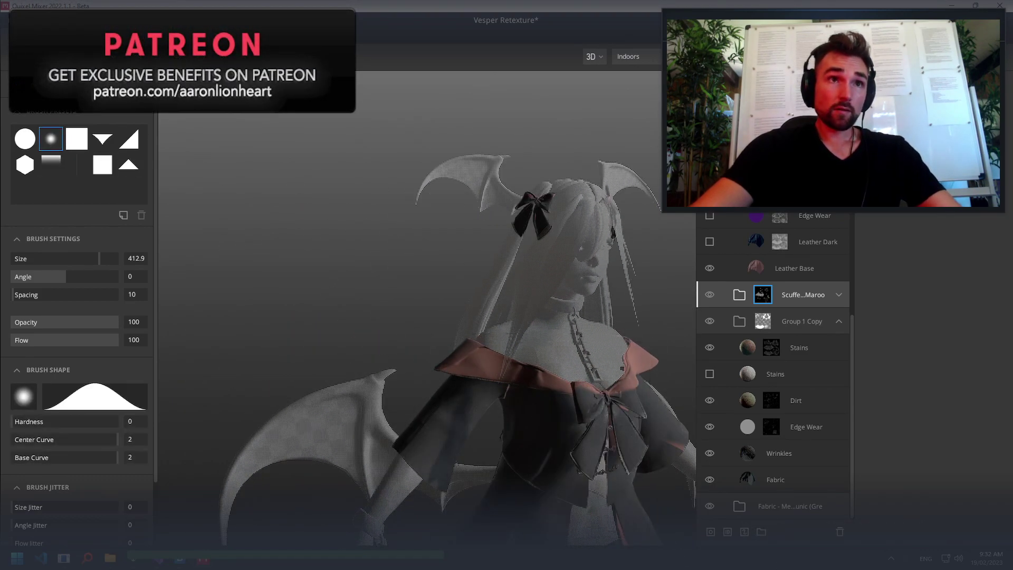
click(76, 139)
click(51, 139)
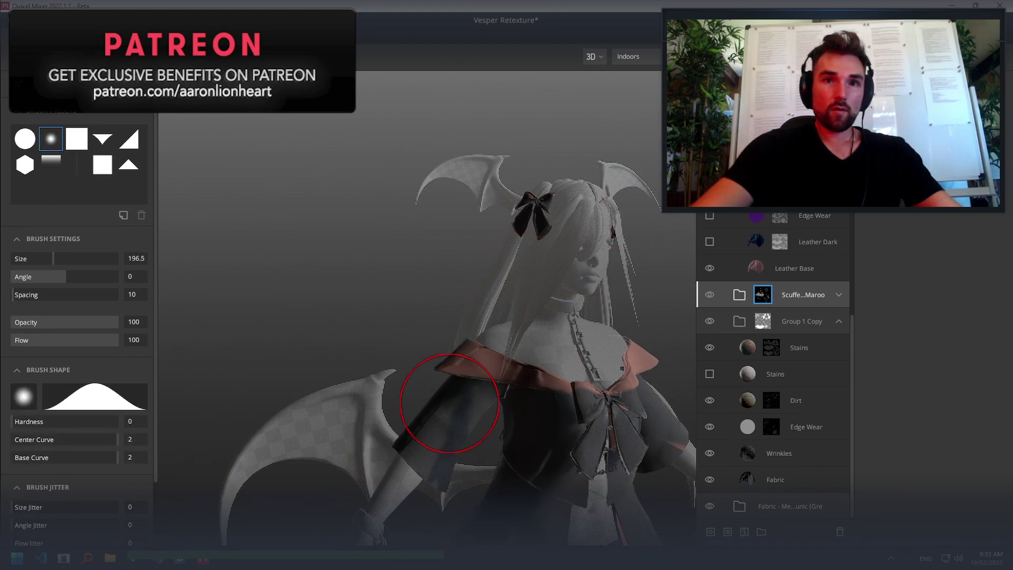
drag(53, 258, 27, 259)
mouse_move(414, 385)
alt+mouse_down()
mouse_move(461, 410)
mouse_move(392, 404)
mouse_move(346, 435)
alt+mouse_up()
scroll(391, 405, up, 5)
scroll(448, 436, down, 3)
drag(357, 373, 348, 456)
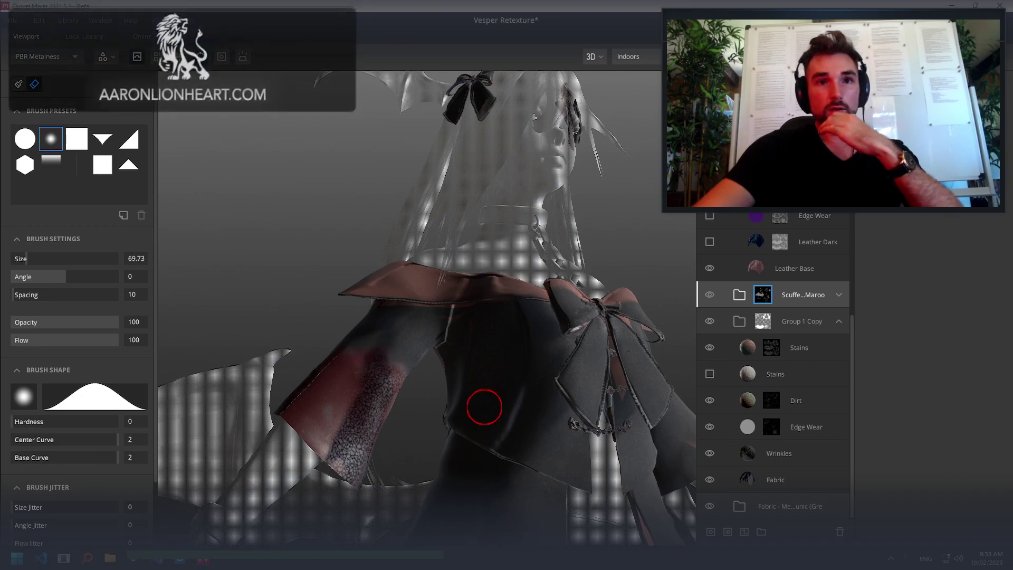
Hide the maroon group's Highlights, Color Variation and Base Leather layers, keeping Color Main on, and reselect its mask
click(838, 294)
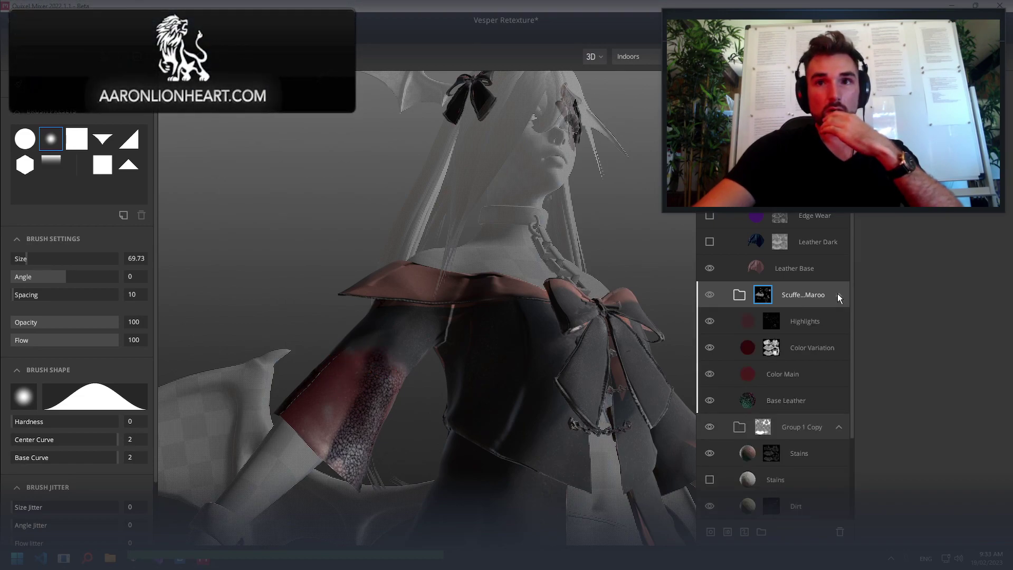
click(710, 374)
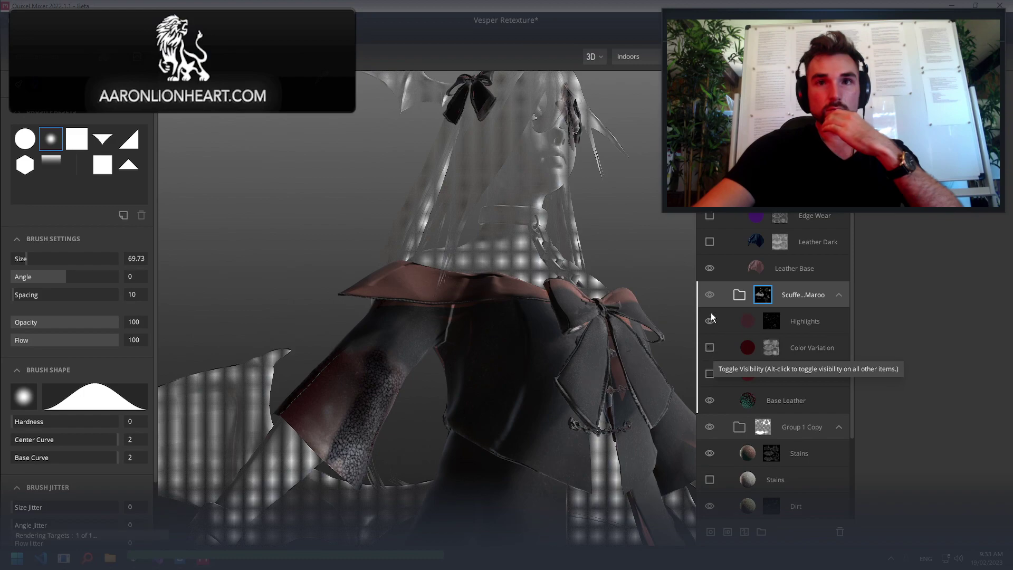
click(710, 328)
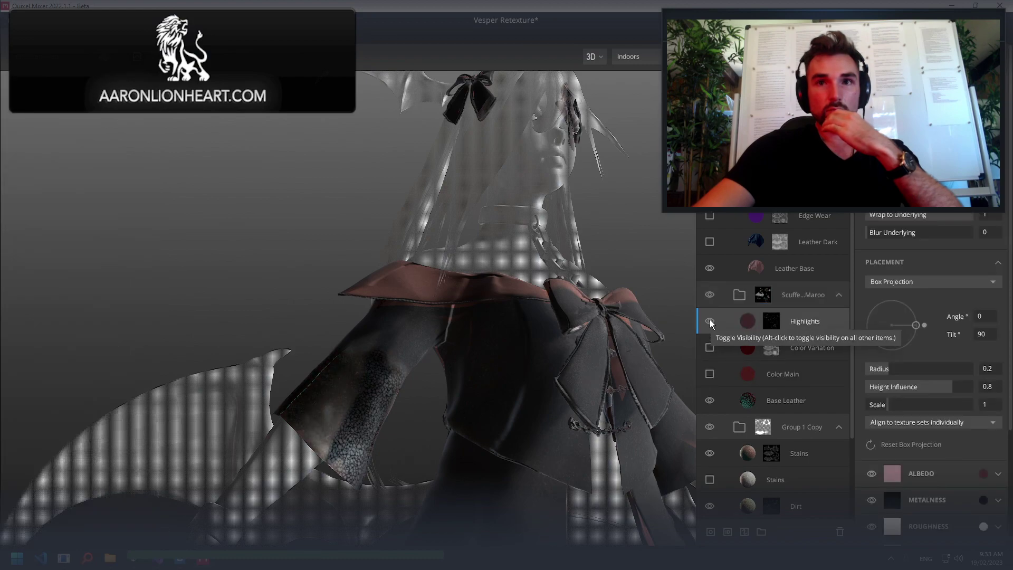
click(710, 400)
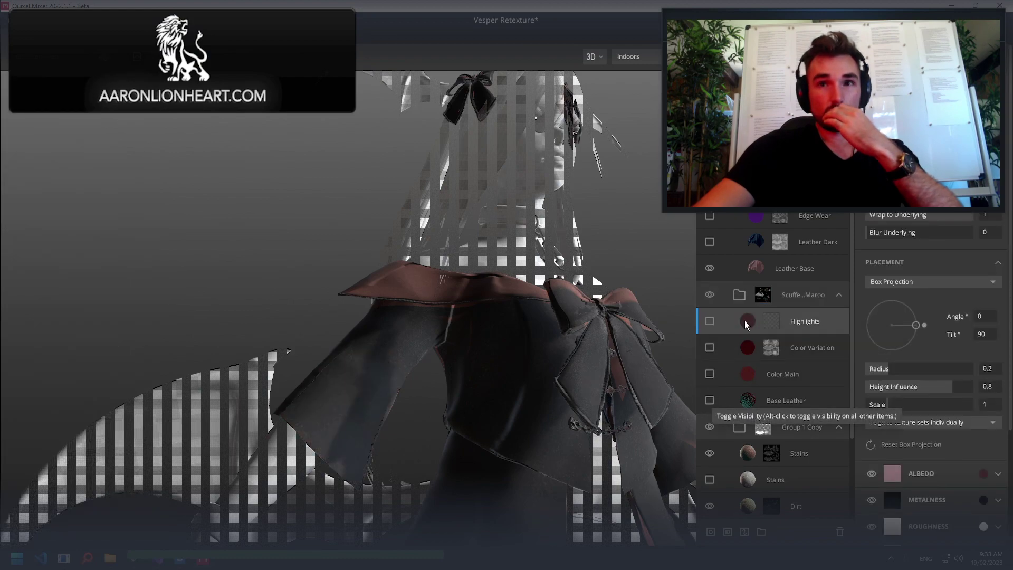
click(710, 373)
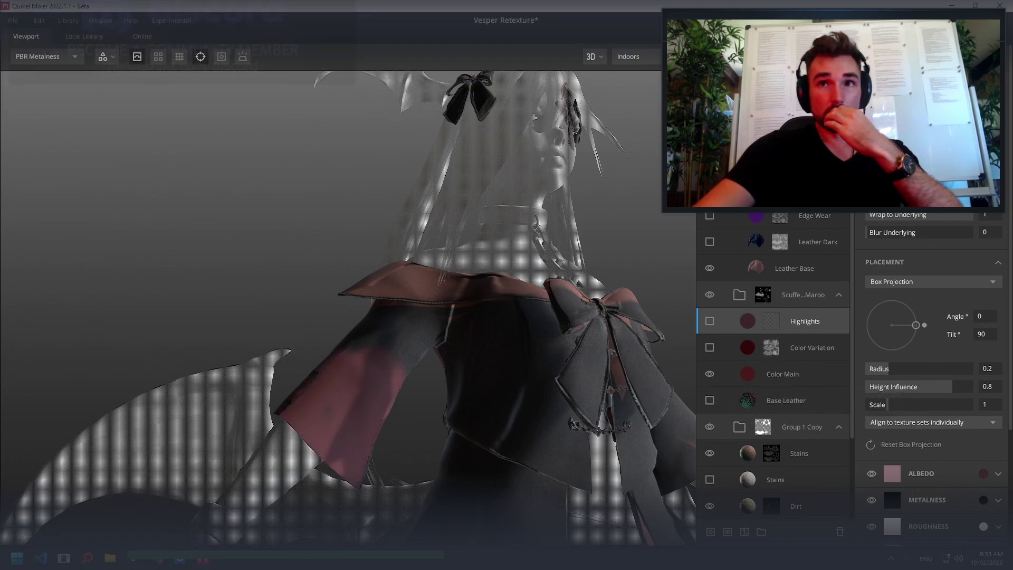
click(764, 294)
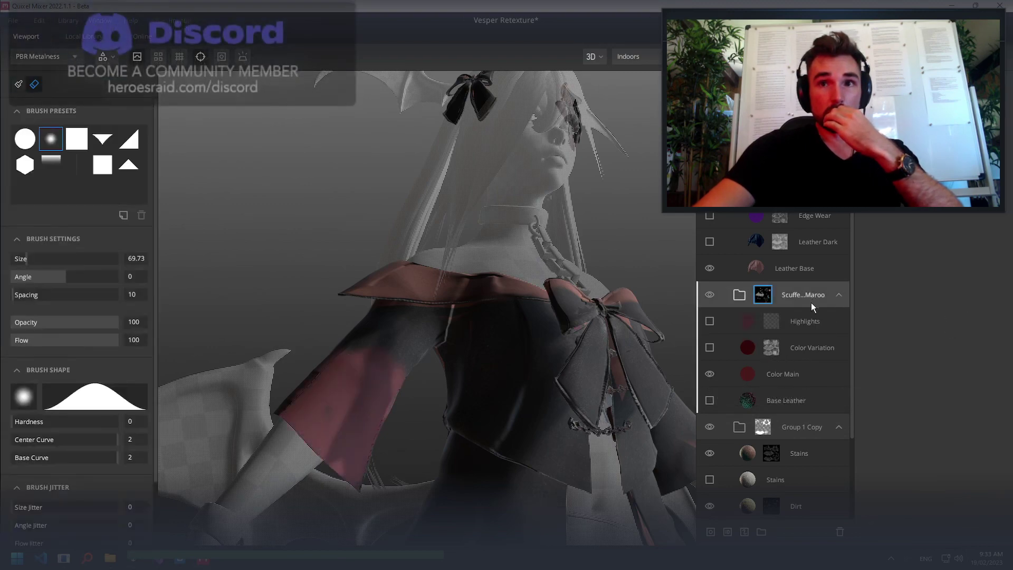
click(710, 427)
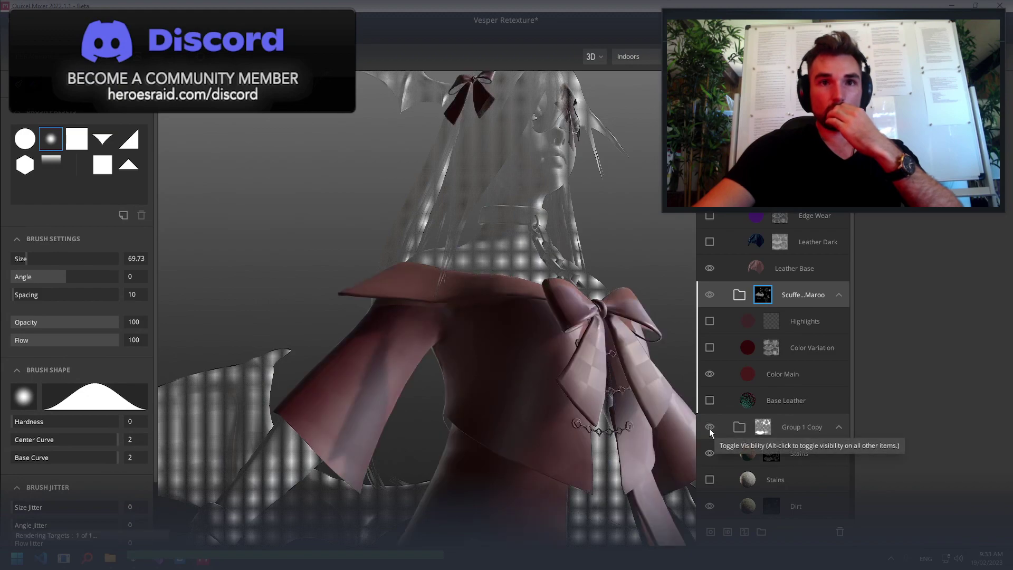
click(709, 427)
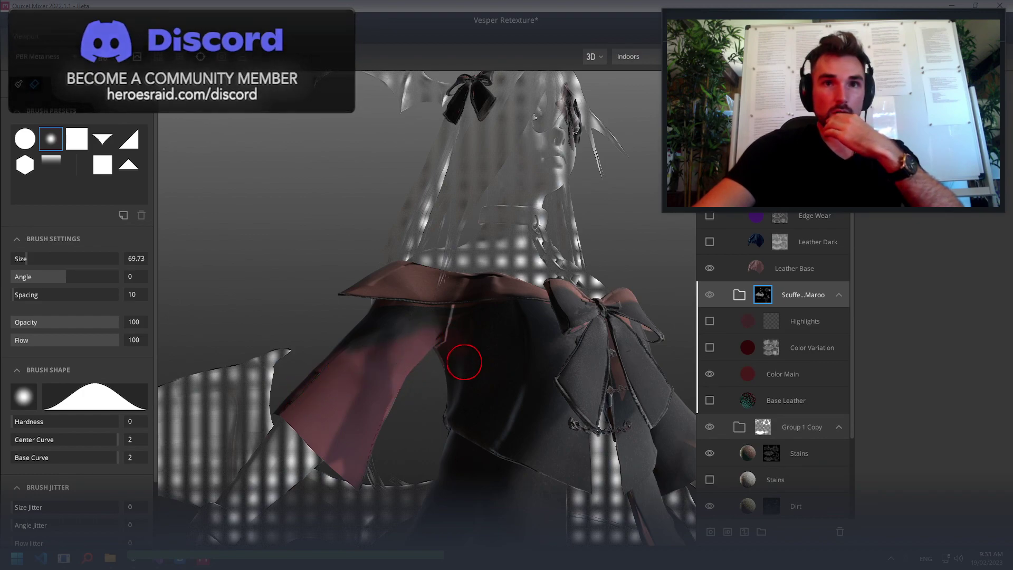
Paint the maroon leather mask across the coat's chest below the collar
drag(464, 358, 518, 376)
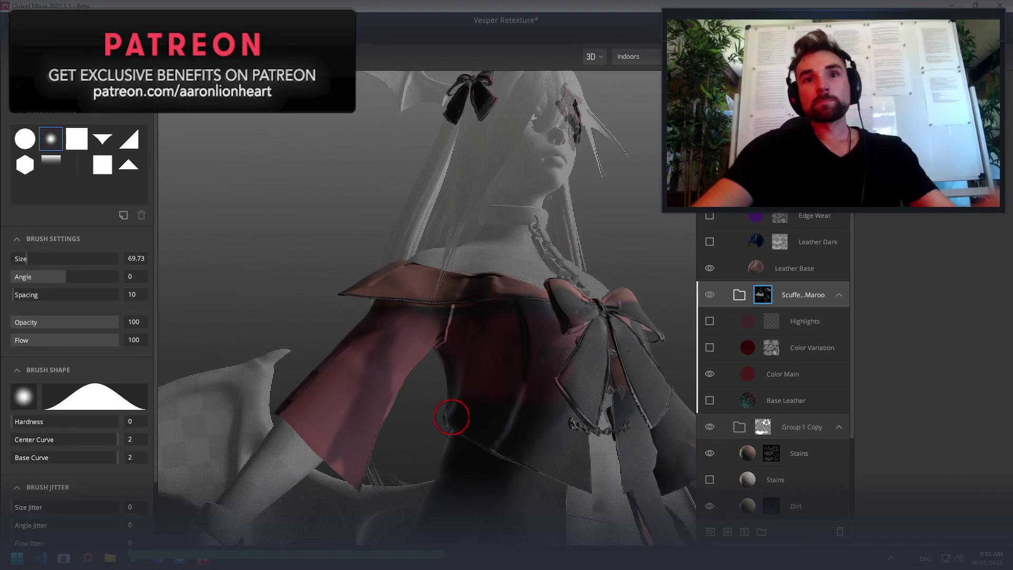
alt+drag(389, 364, 585, 453)
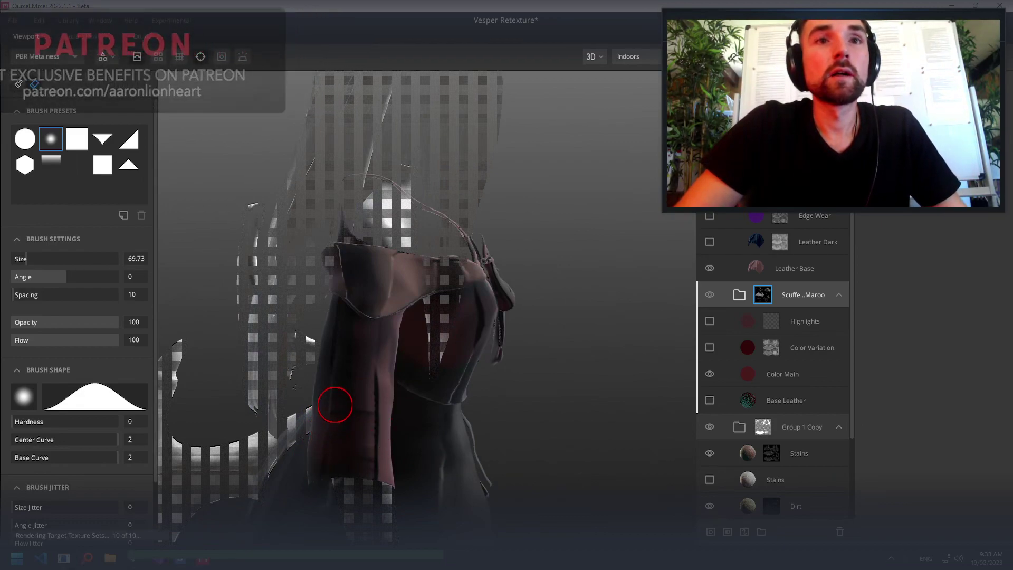
Preview Streetlights, Flourescent, Overcast and Desert Road lighting, then settle on Studio
click(639, 57)
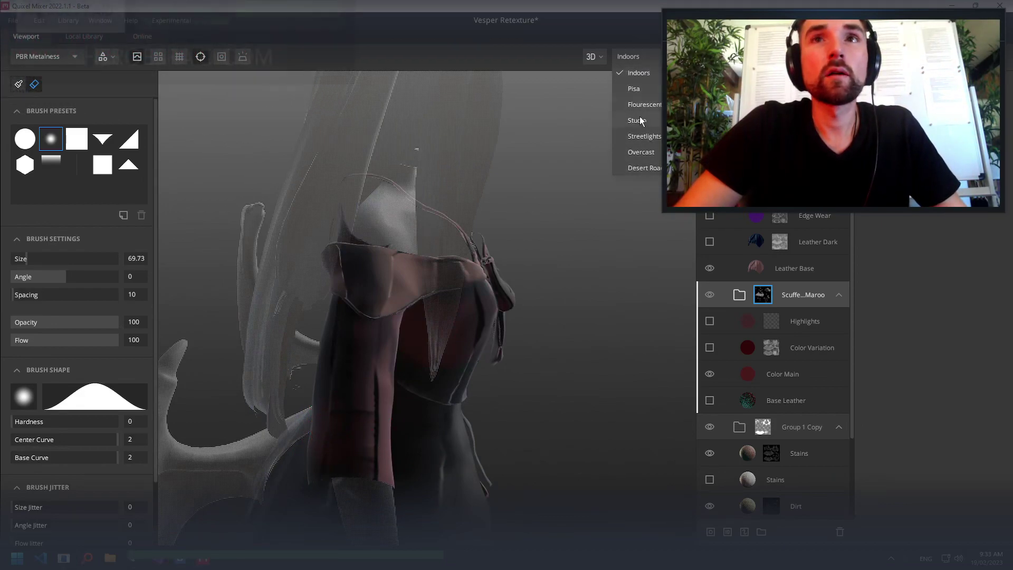
click(644, 136)
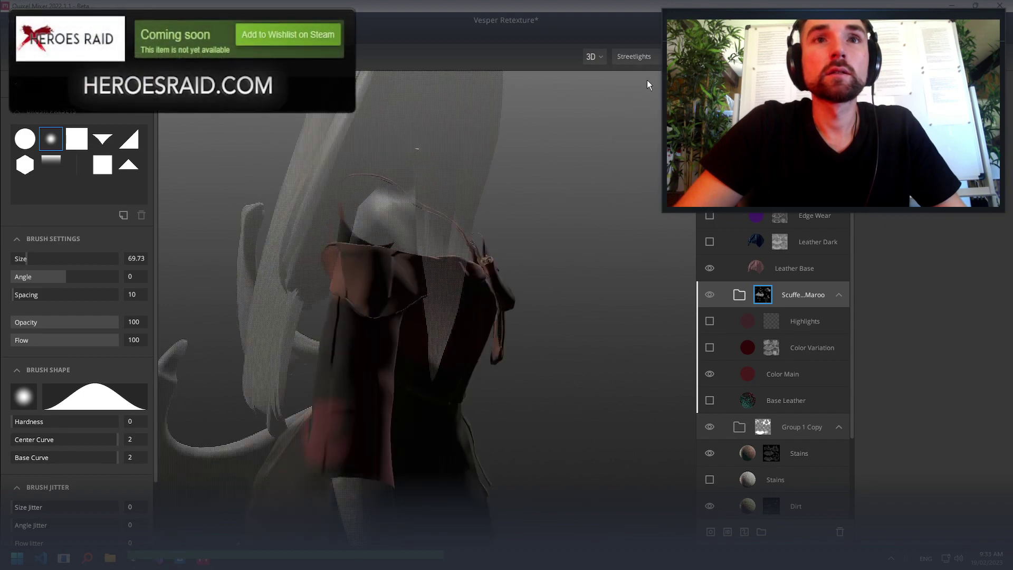
click(636, 56)
click(641, 120)
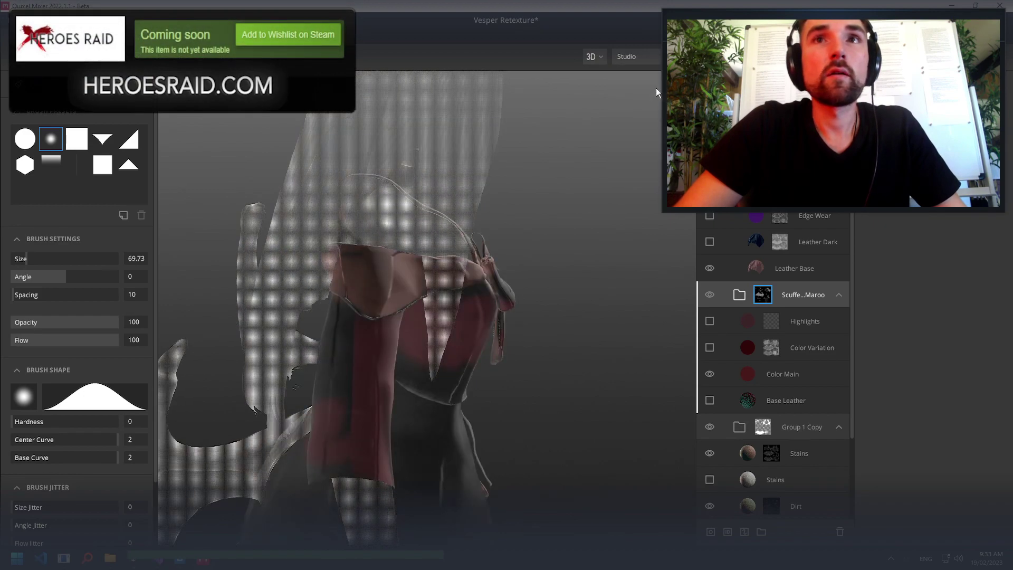
click(650, 61)
click(652, 104)
click(641, 62)
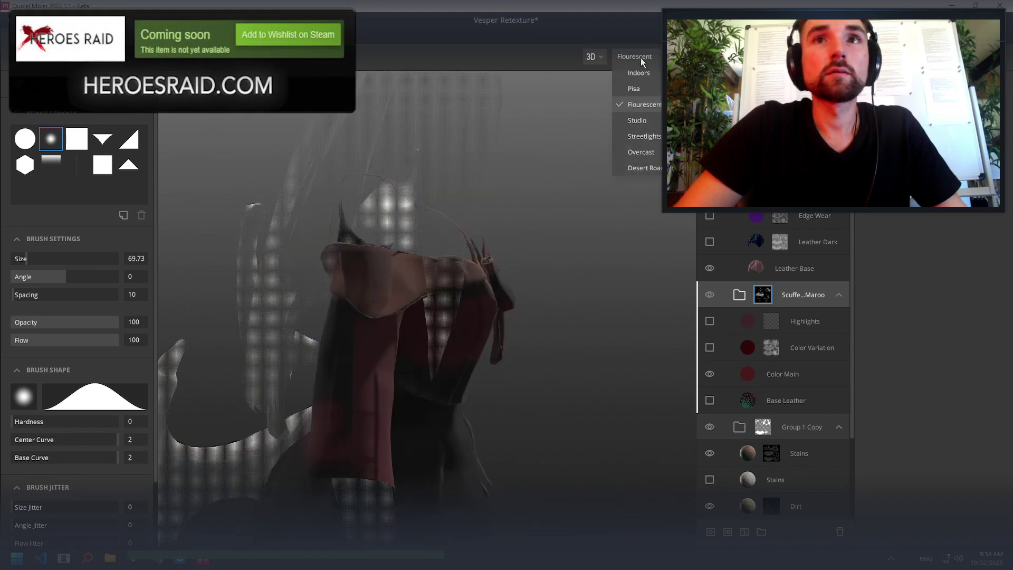
click(641, 152)
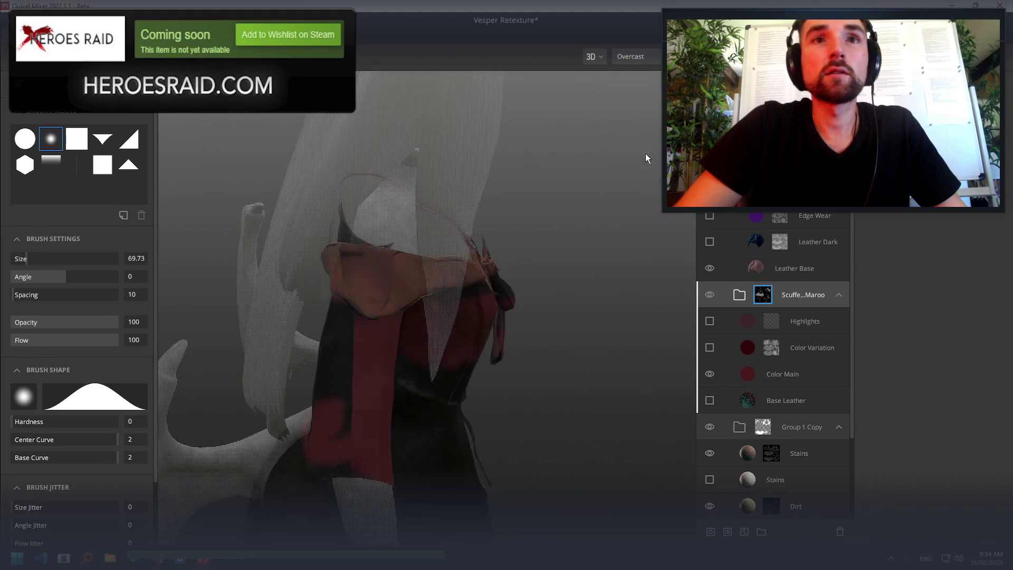
click(629, 57)
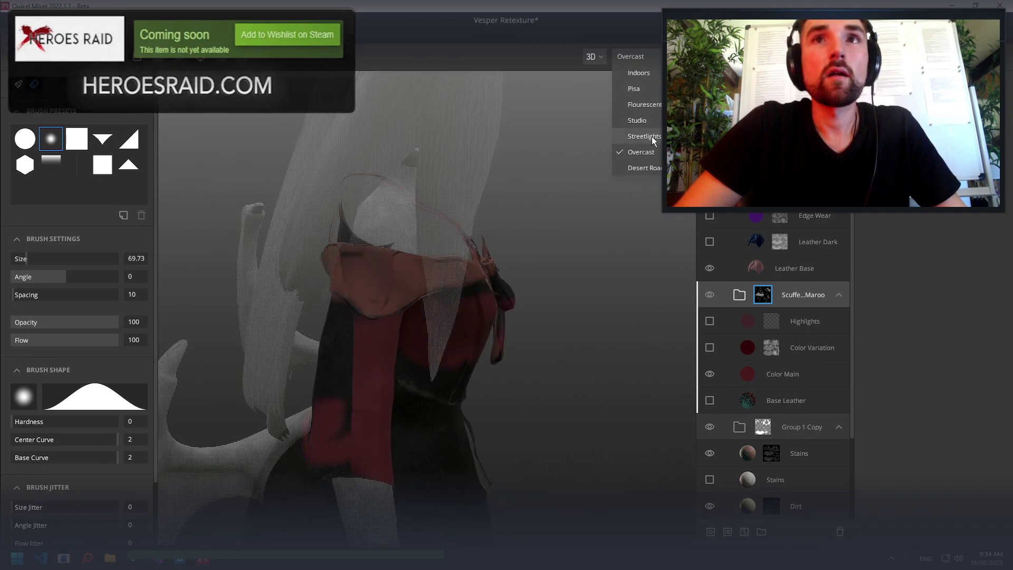
click(658, 168)
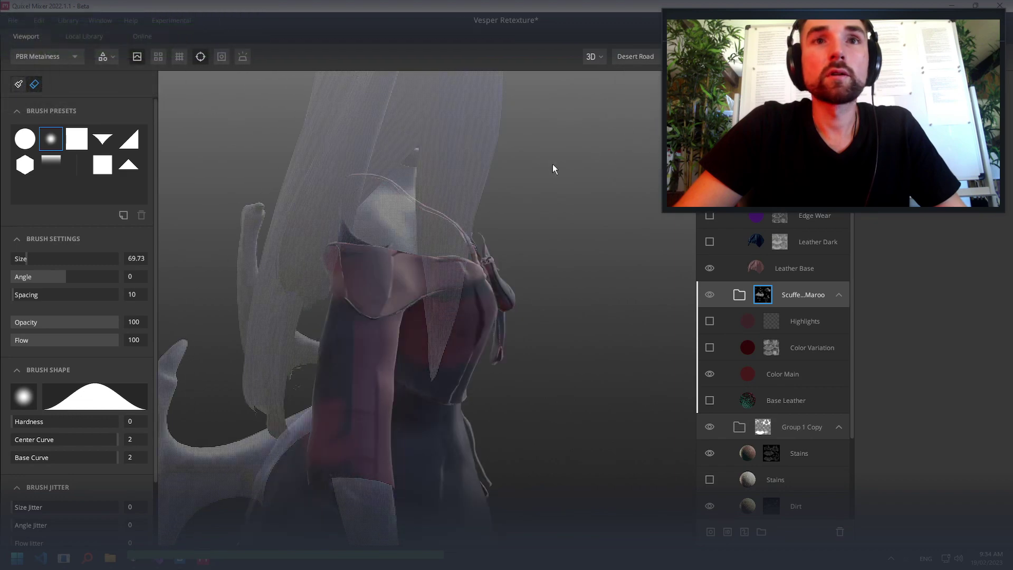
click(648, 53)
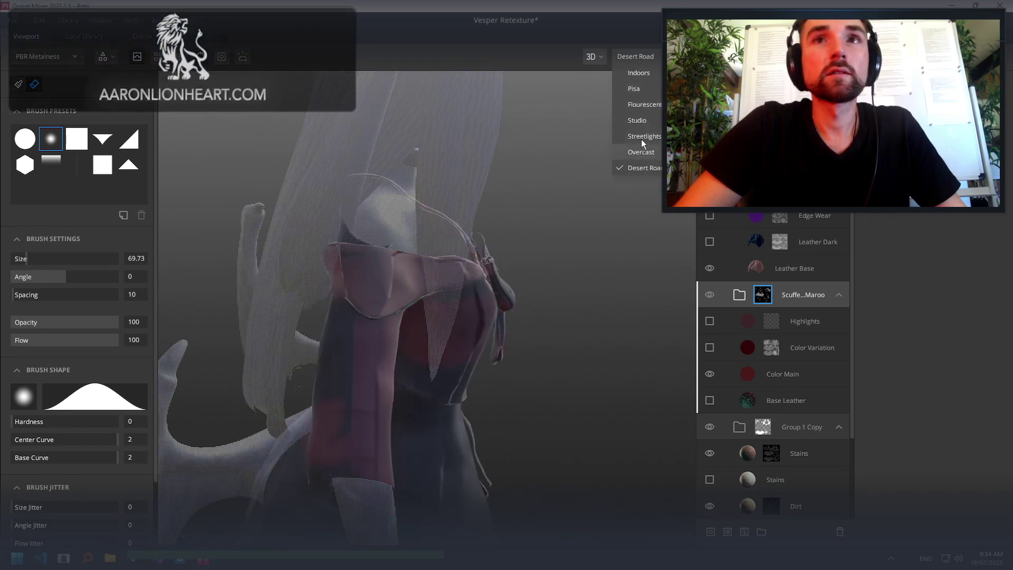
click(641, 138)
drag(353, 372, 342, 461)
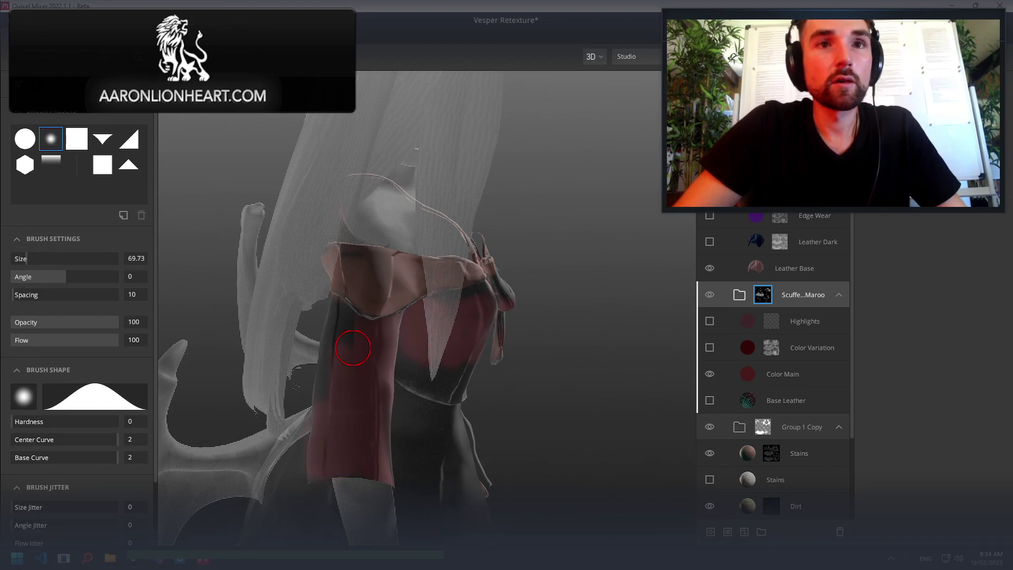
alt+drag(352, 348, 478, 370)
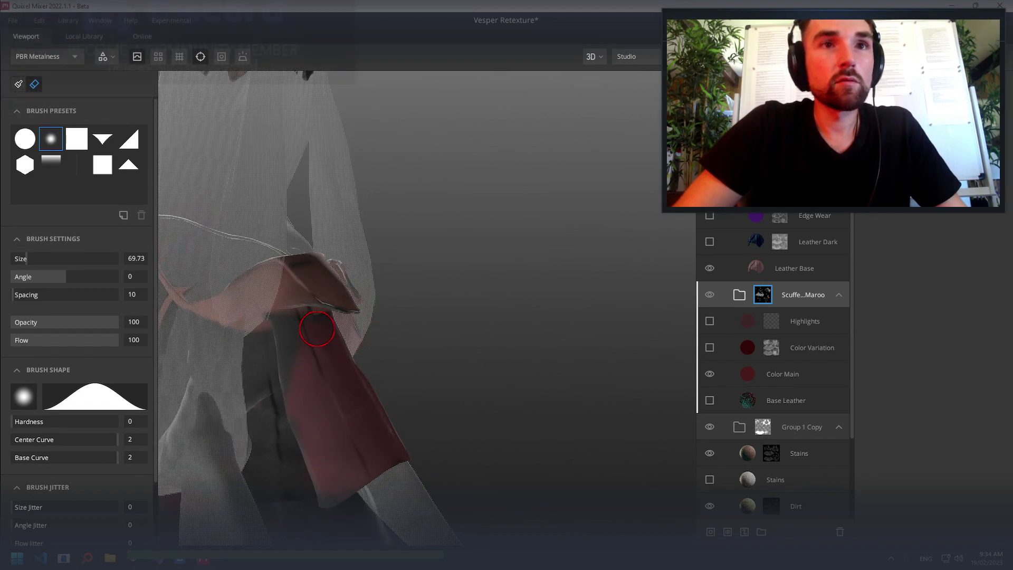
drag(288, 351, 292, 373)
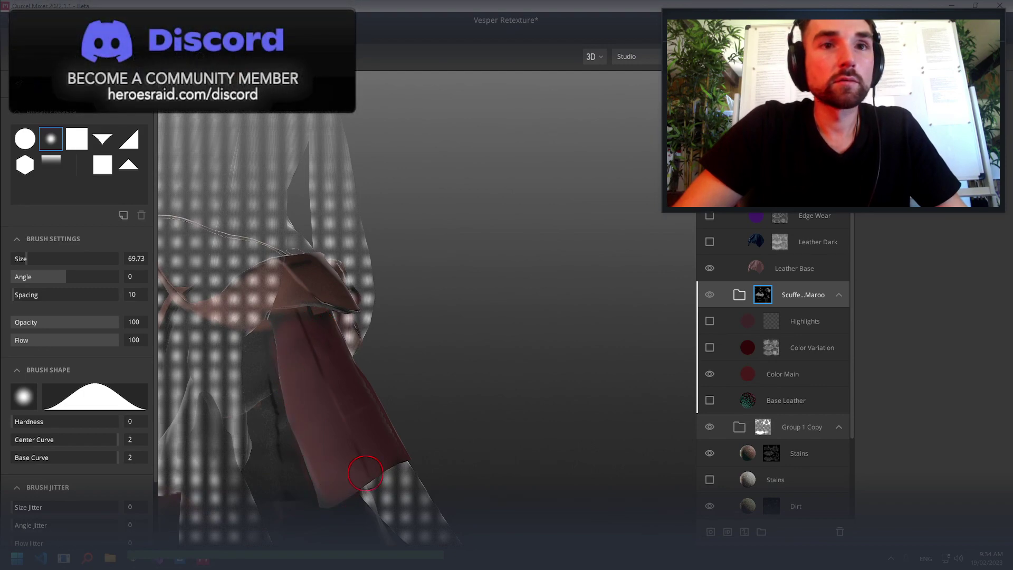
mouse_move(365, 473)
alt+mouse_down()
mouse_move(282, 369)
mouse_move(509, 390)
mouse_move(377, 355)
alt+mouse_up()
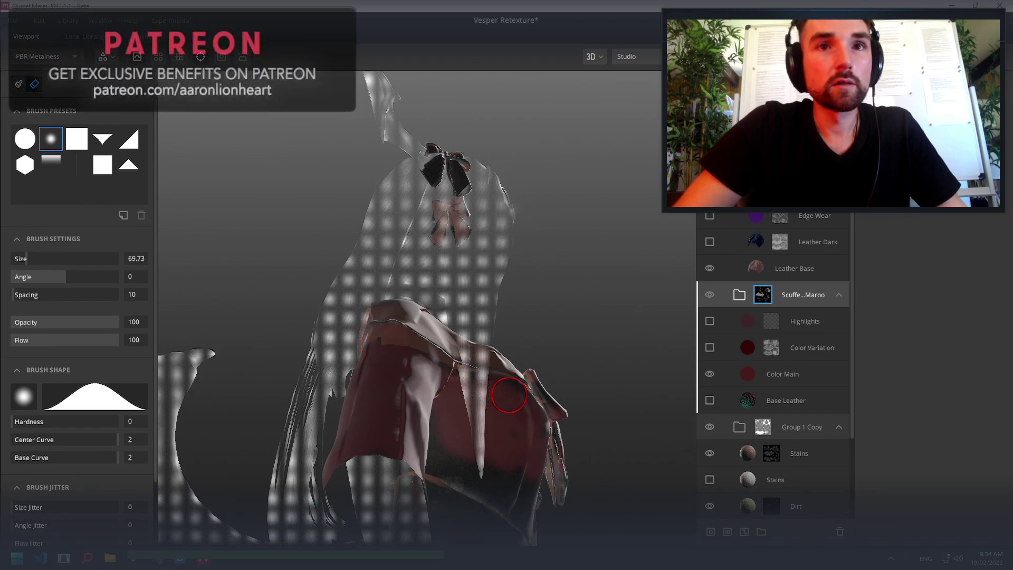
mouse_move(475, 404)
alt+mouse_down()
mouse_move(437, 422)
mouse_move(415, 406)
alt+mouse_up()
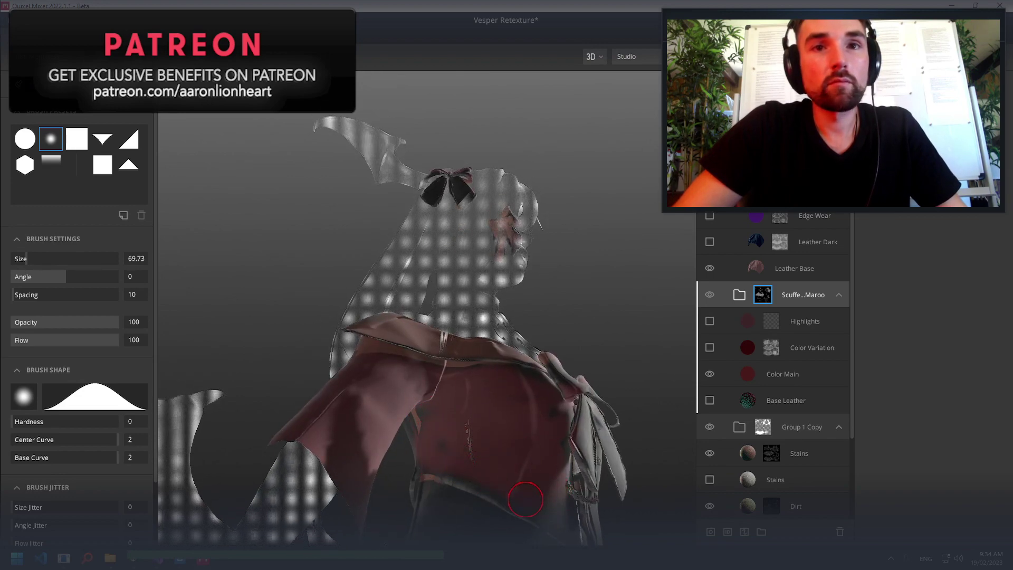
mouse_move(433, 463)
mouse_down()
mouse_move(538, 483)
mouse_move(371, 461)
mouse_up()
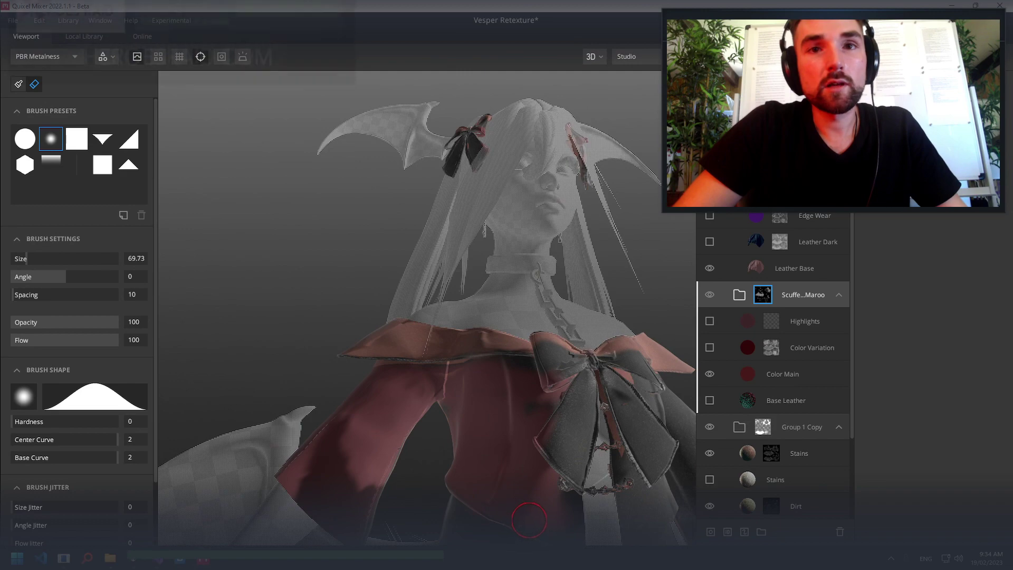
alt+drag(545, 440, 552, 415)
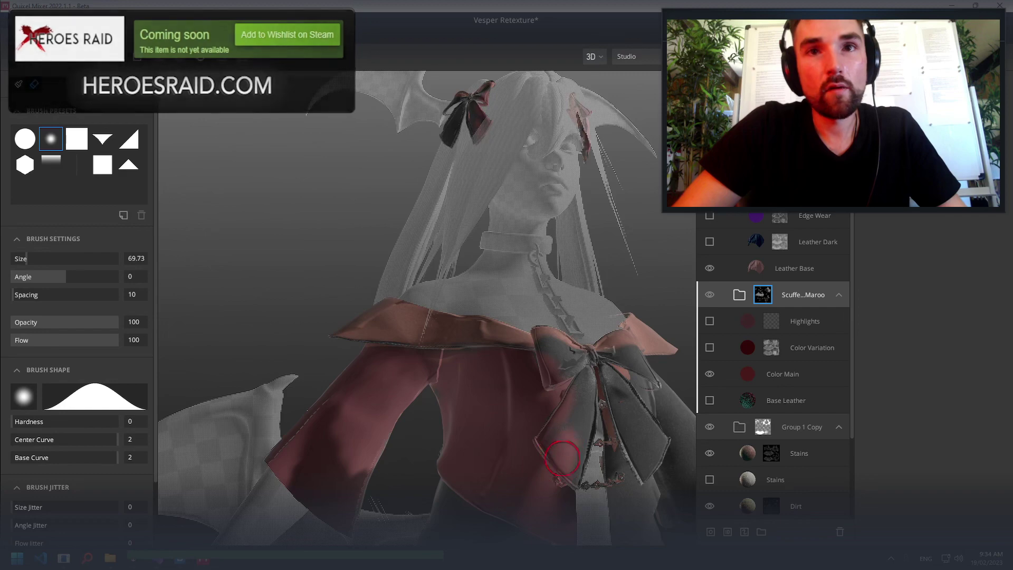
alt+drag(556, 476, 308, 401)
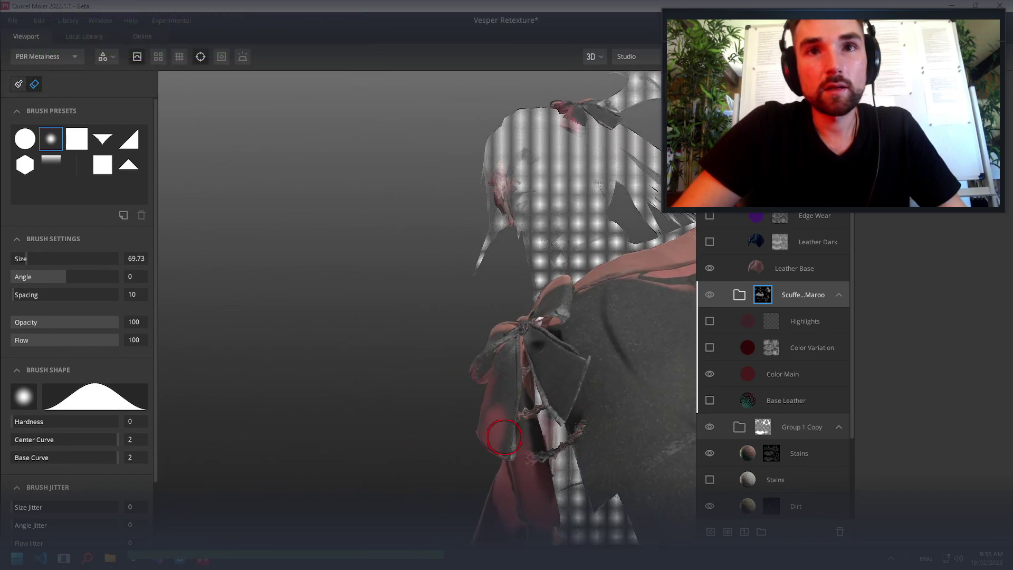
alt+drag(522, 395, 734, 251)
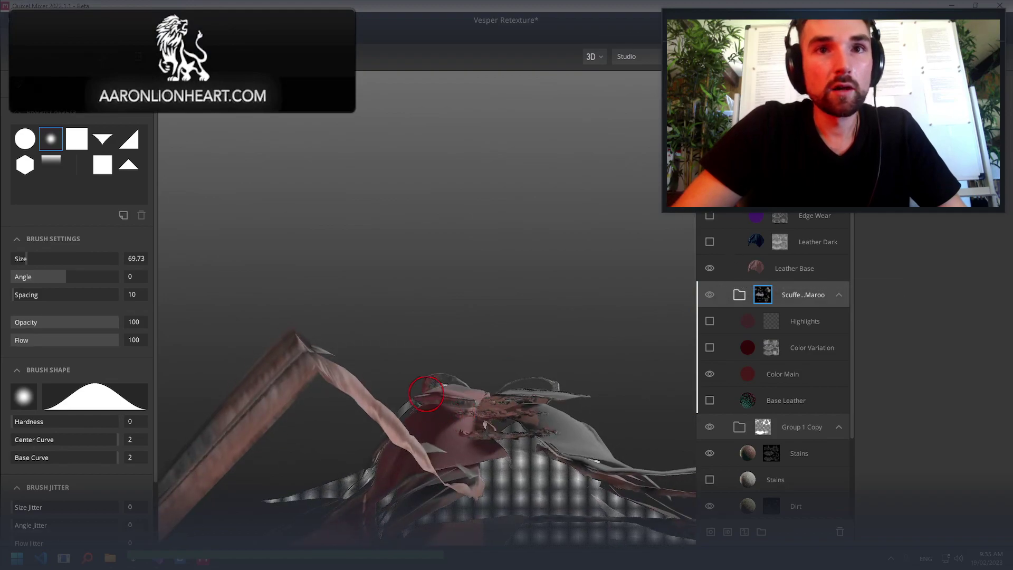
alt+drag(453, 423, 554, 329)
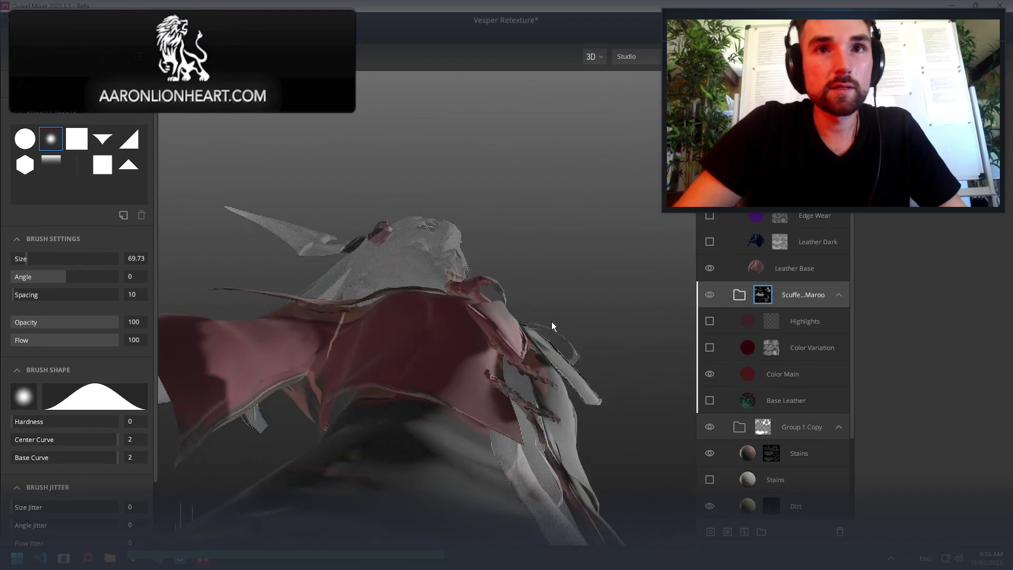
scroll(502, 446, up, 3)
scroll(497, 447, up, 2)
scroll(497, 447, down, 3)
scroll(458, 437, down, 2)
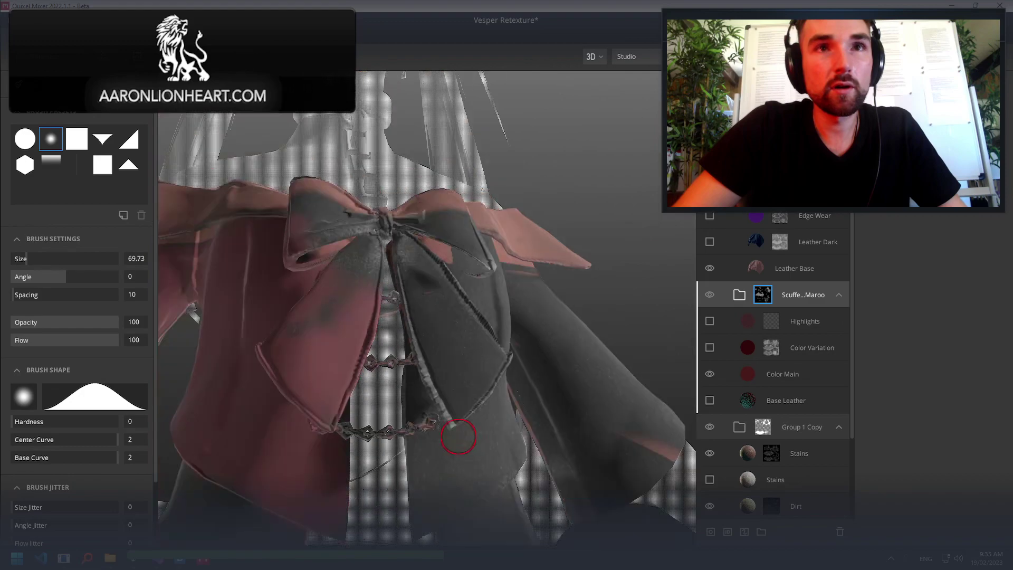
scroll(389, 382, down, 1)
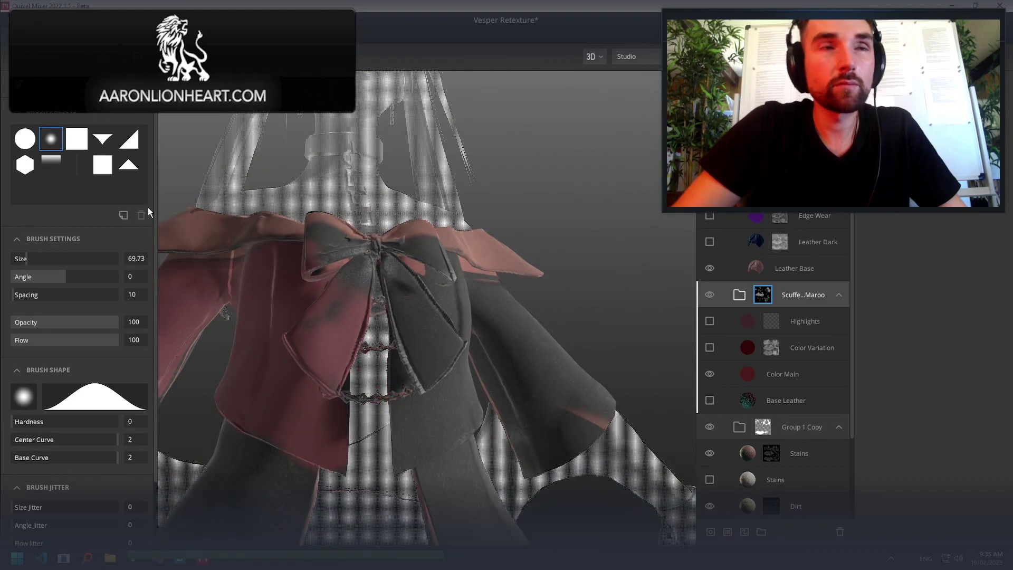
Paint the mask over the chest bow and torso with a size 139.3 square brush
click(75, 147)
drag(28, 258, 42, 259)
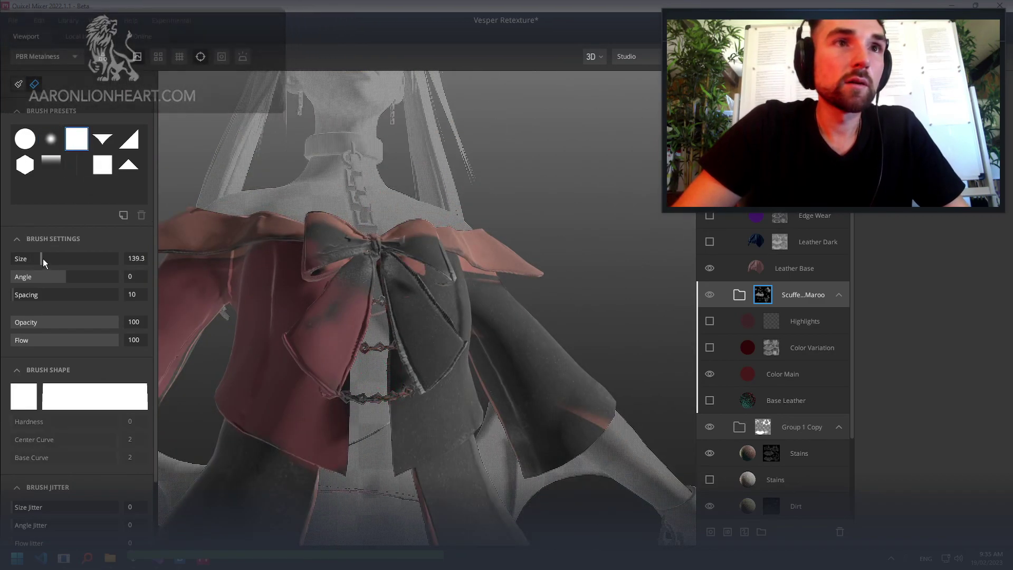
drag(351, 315, 411, 305)
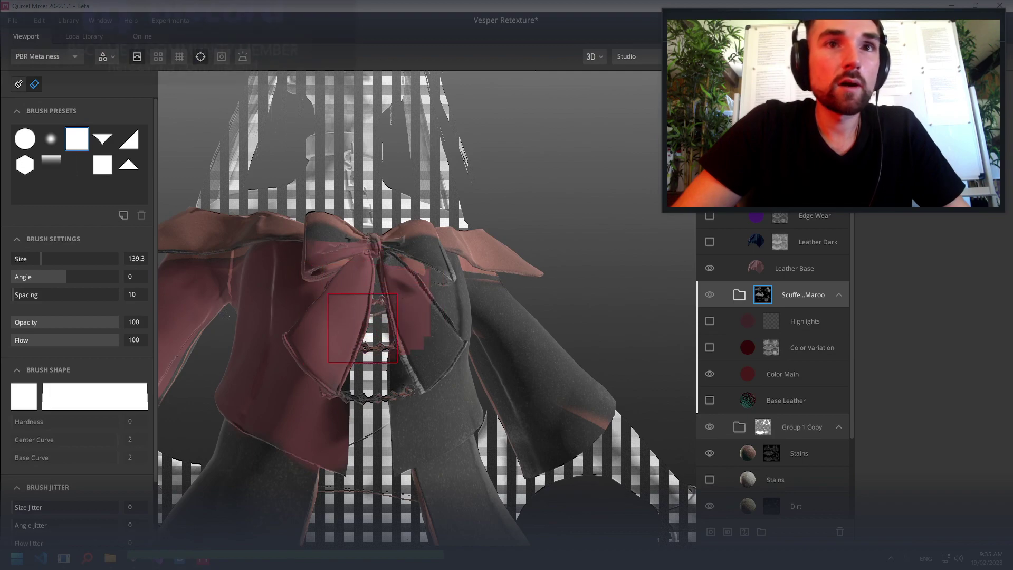
drag(362, 327, 373, 288)
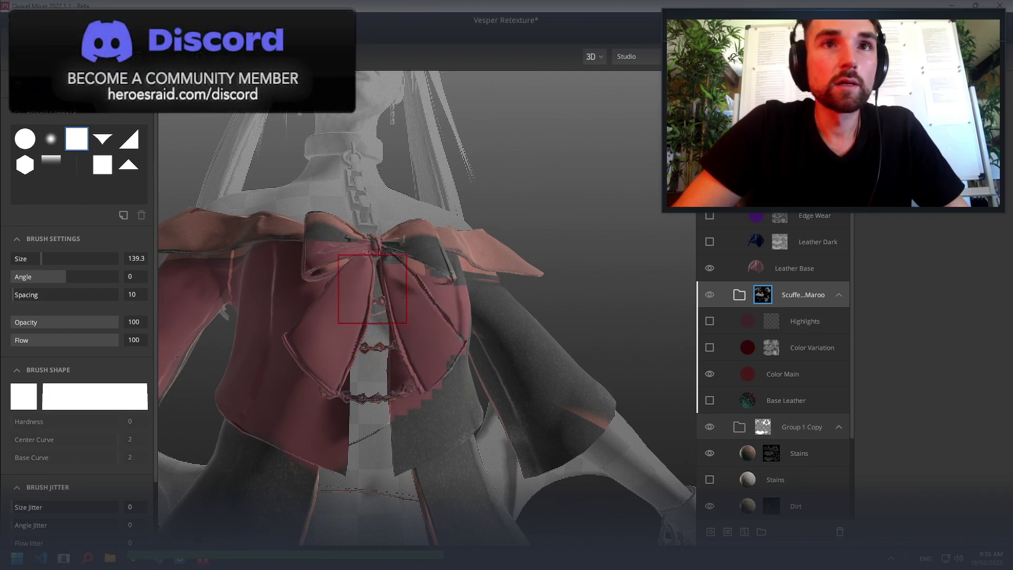
alt+drag(354, 325, 365, 356)
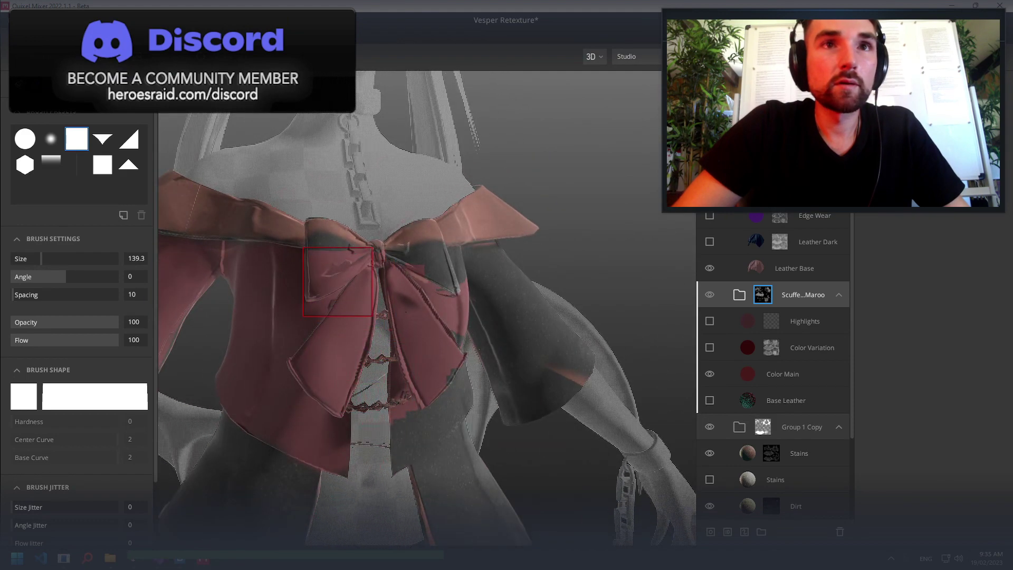
mouse_move(338, 283)
alt+mouse_down()
mouse_move(535, 365)
mouse_move(527, 389)
alt+mouse_up()
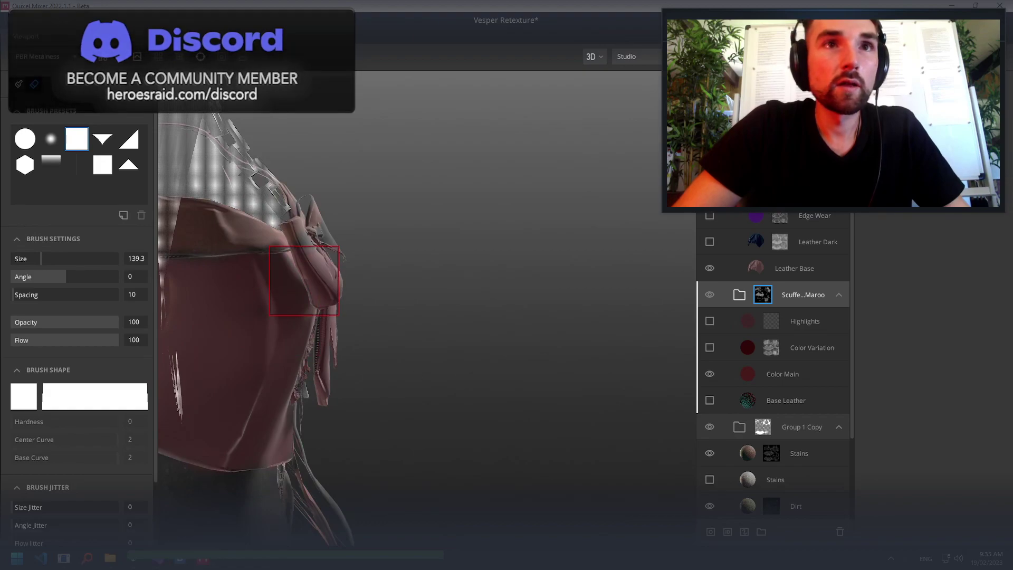
mouse_move(285, 322)
alt+mouse_down()
mouse_move(249, 300)
mouse_move(472, 288)
alt+mouse_up()
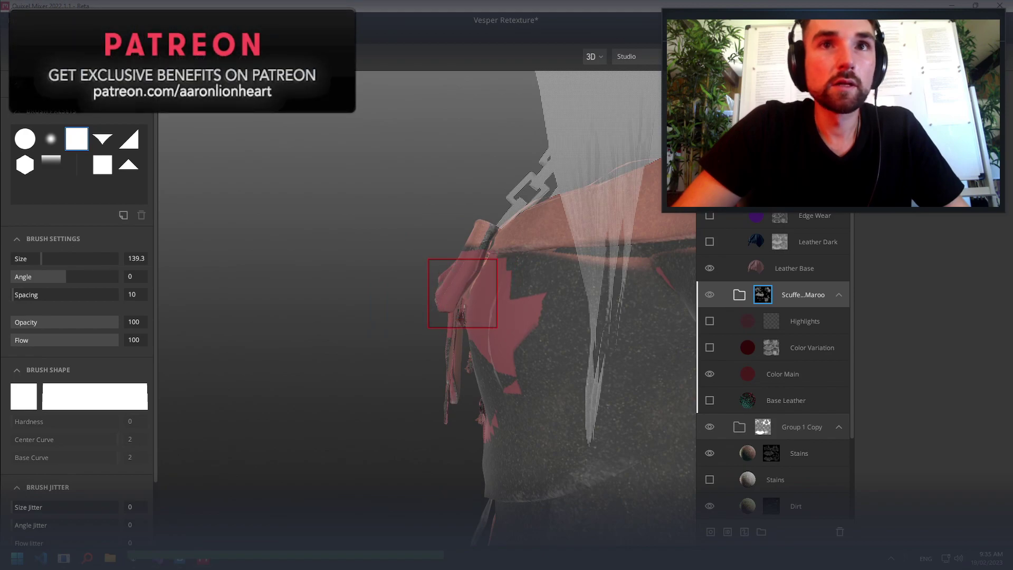
mouse_move(505, 373)
mouse_down()
mouse_move(577, 362)
mouse_move(570, 339)
mouse_move(519, 296)
mouse_move(552, 355)
mouse_move(497, 430)
mouse_move(425, 428)
mouse_move(373, 385)
mouse_move(490, 385)
mouse_move(614, 327)
mouse_move(610, 260)
mouse_up()
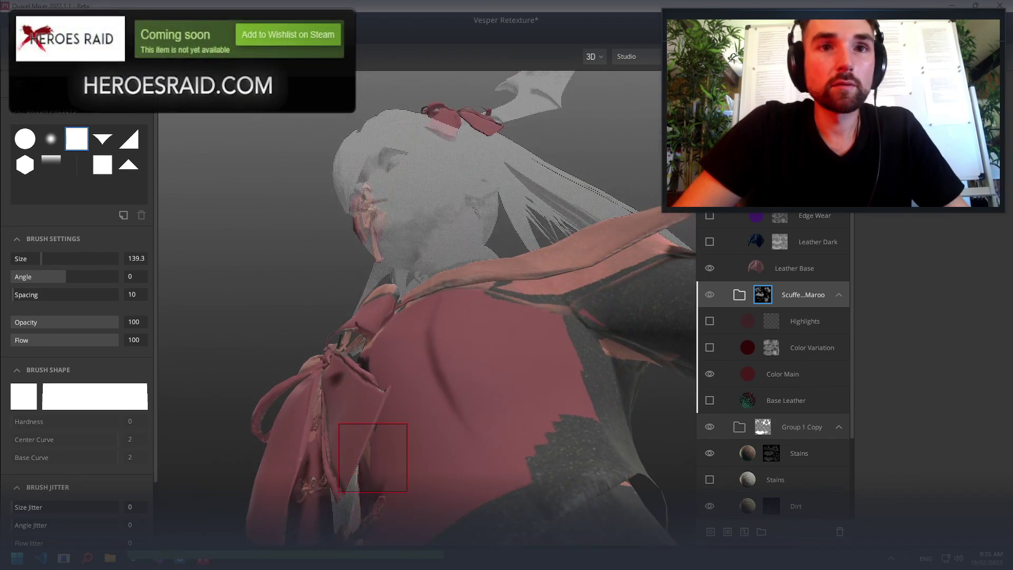
Orbit and zoom to inspect the chest bow and the wings on the back
alt+drag(432, 415, 370, 429)
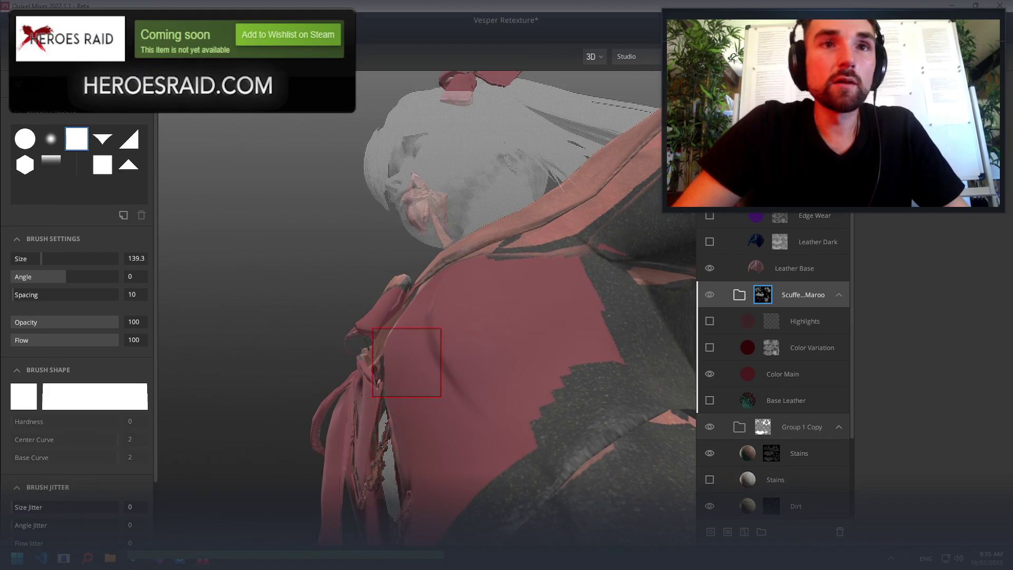
alt+drag(406, 362, 595, 464)
scroll(470, 315, up, 5)
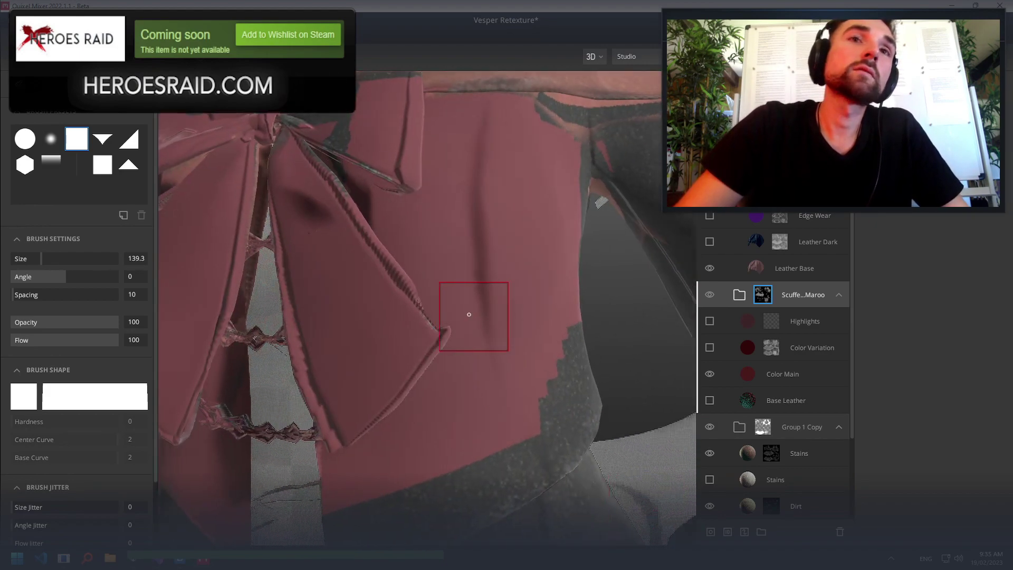
alt+drag(469, 315, 537, 312)
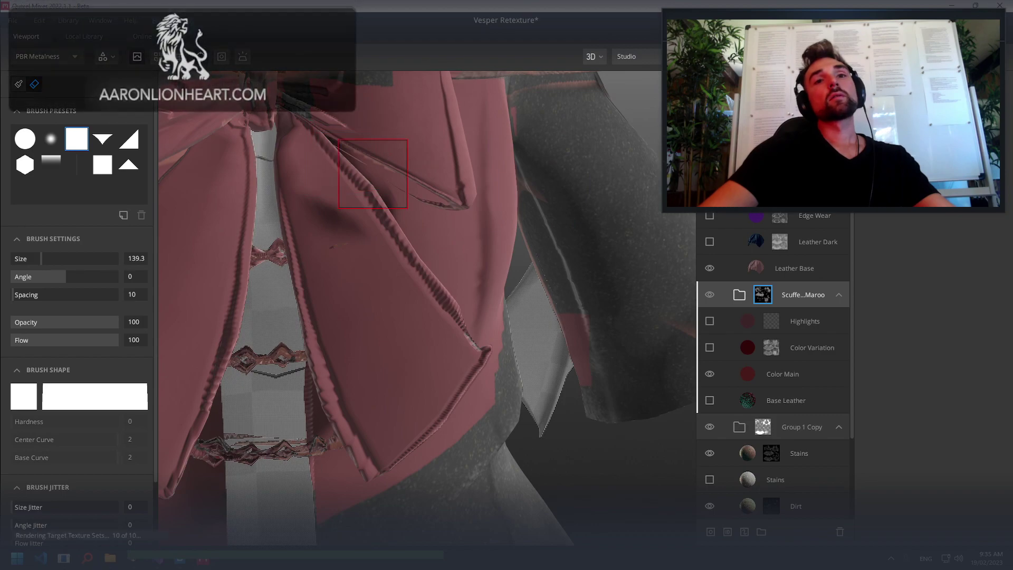
scroll(423, 271, down, 5)
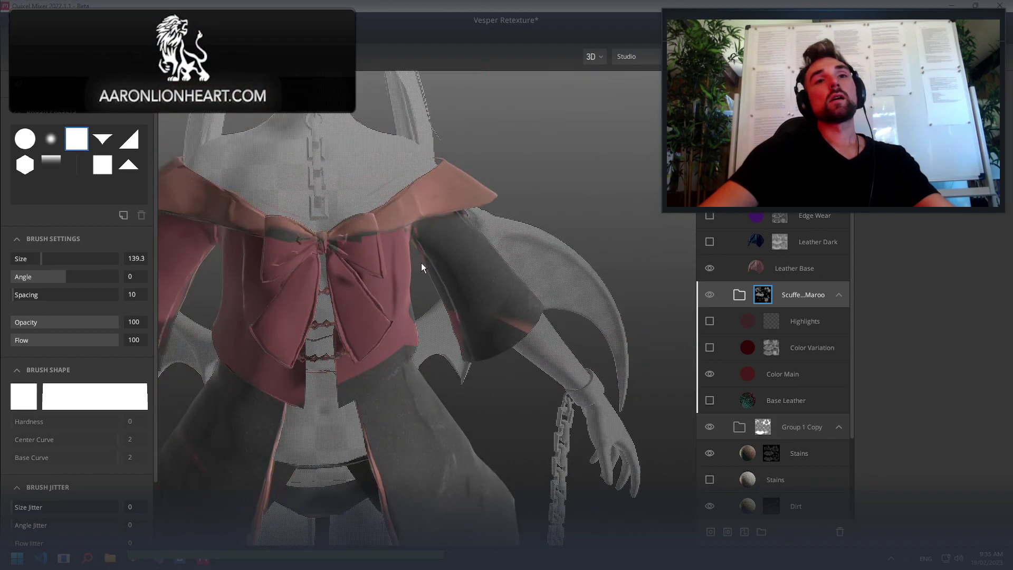
mouse_move(421, 263)
alt+mouse_down()
mouse_move(405, 249)
mouse_move(521, 271)
mouse_move(515, 253)
alt+mouse_up()
scroll(344, 281, up, 5)
scroll(367, 294, up, 5)
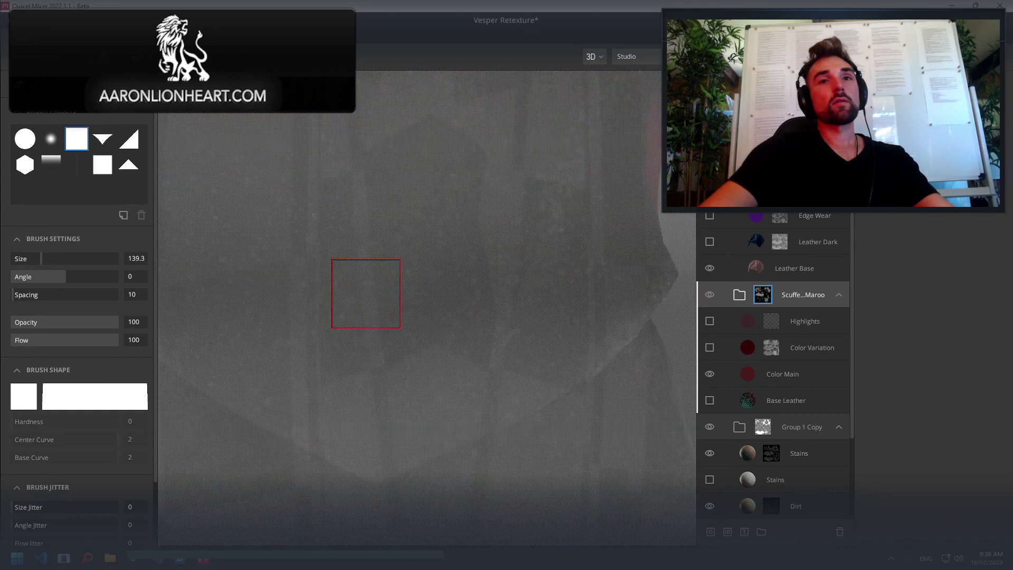
scroll(369, 285, up, 2)
scroll(366, 280, down, 5)
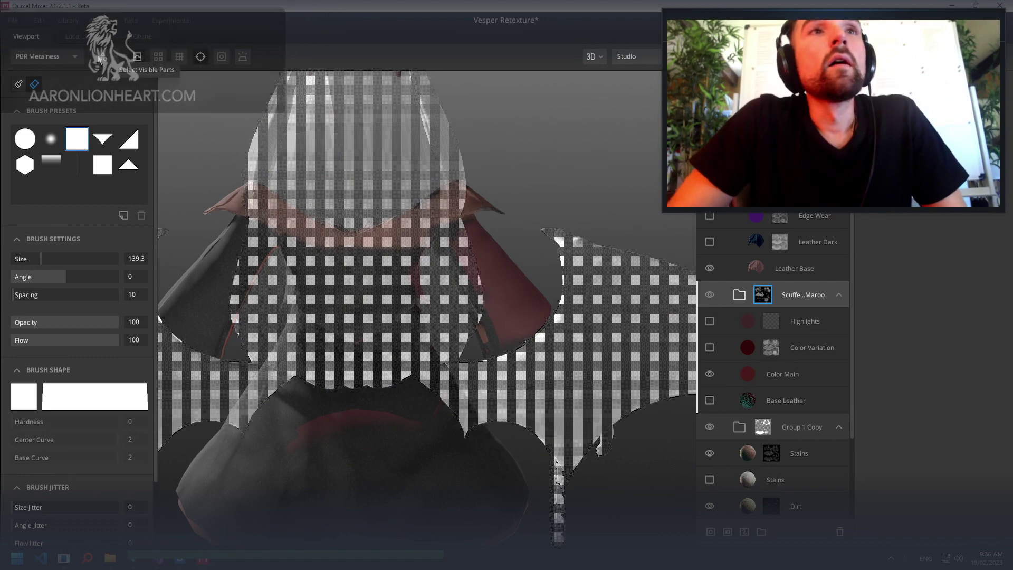
Hide the MAT_LUCIA_WINGS, HAIR, TEETH, TEARS and LASHE texture sets
click(106, 57)
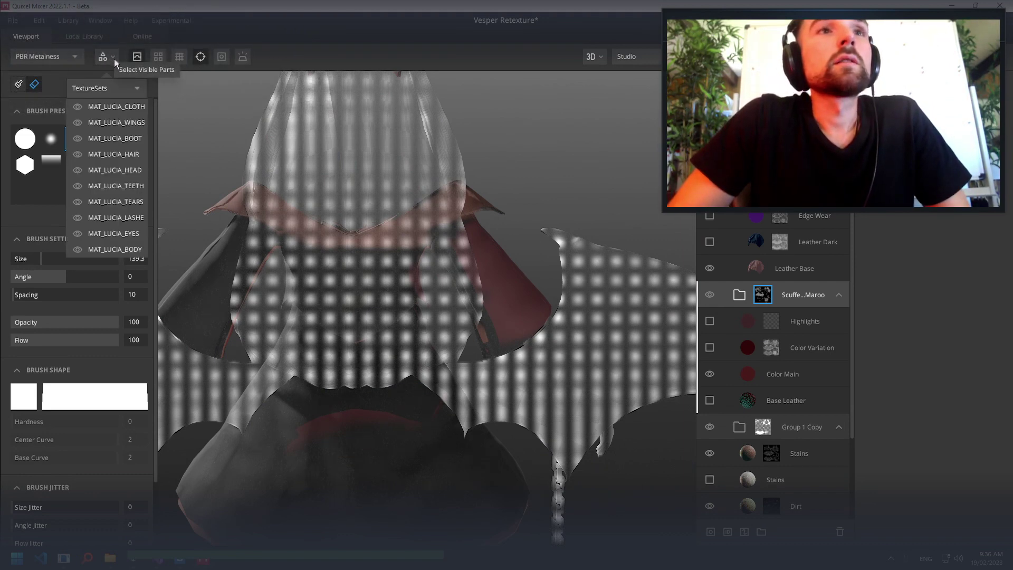
click(77, 123)
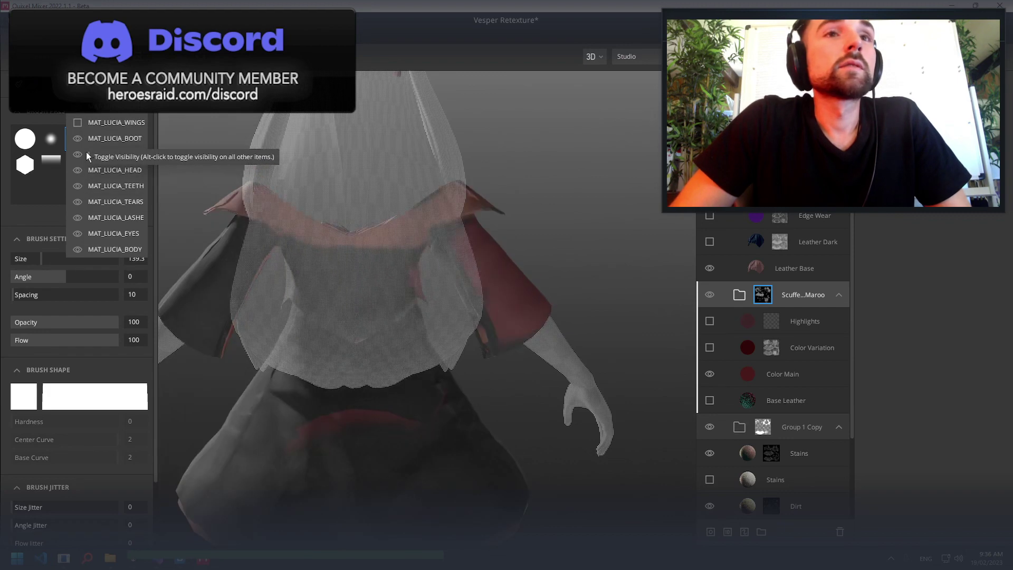
click(77, 154)
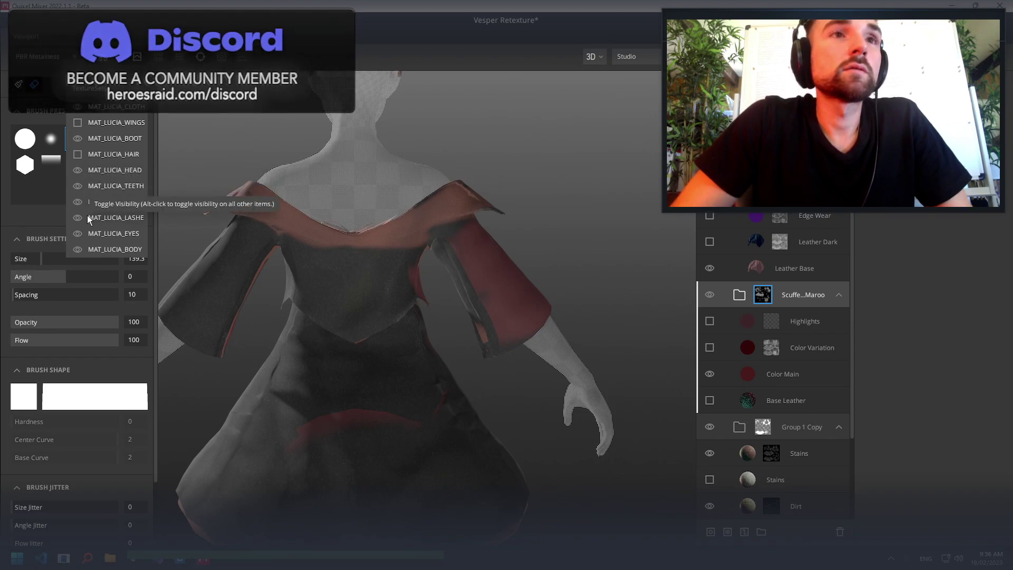
click(77, 186)
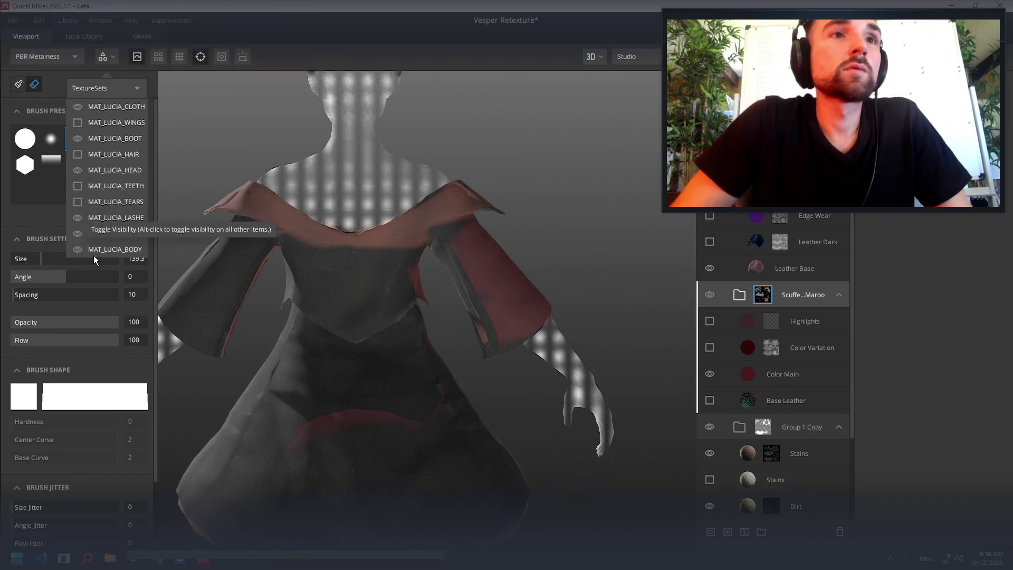
click(78, 218)
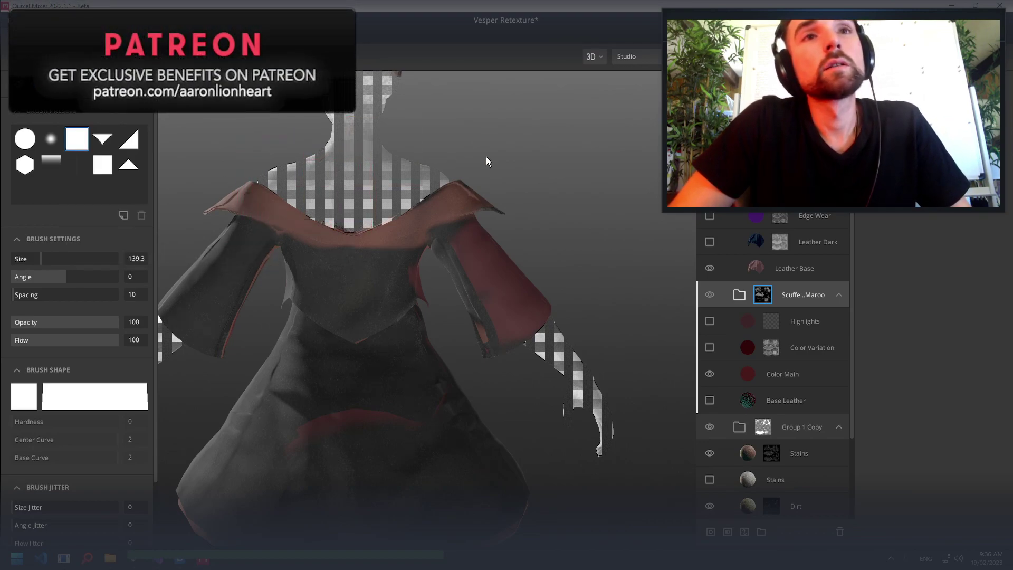
Paint the leather mask over the grey sleeve, dark shoulder patch and blouse back
mouse_move(378, 136)
alt+mouse_down()
mouse_move(365, 173)
mouse_move(520, 182)
mouse_move(476, 186)
alt+mouse_up()
mouse_move(417, 291)
mouse_down()
mouse_move(532, 286)
mouse_move(556, 365)
mouse_up()
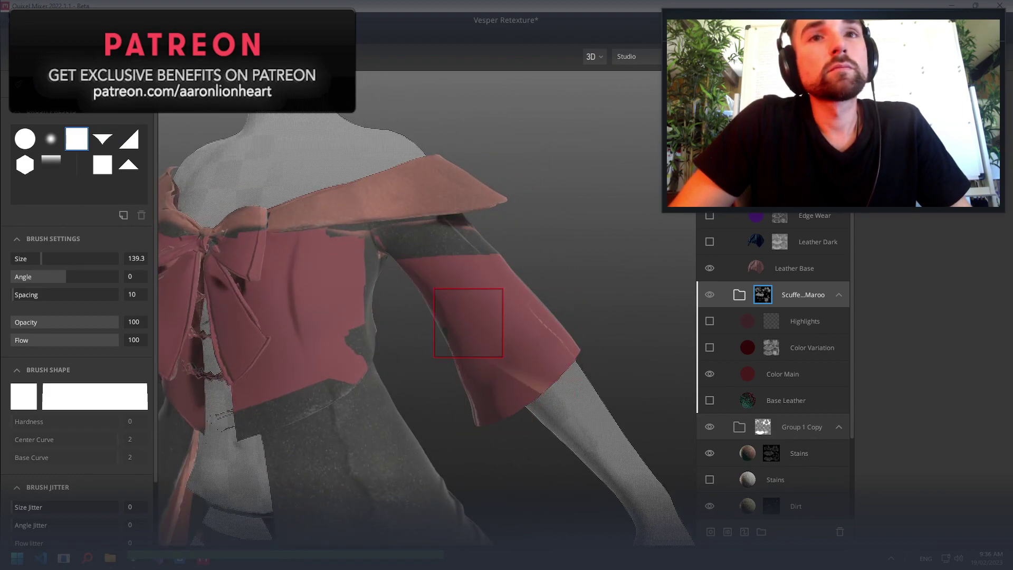
mouse_move(450, 260)
mouse_down()
mouse_move(430, 255)
mouse_move(385, 272)
mouse_move(339, 319)
mouse_move(359, 275)
mouse_up()
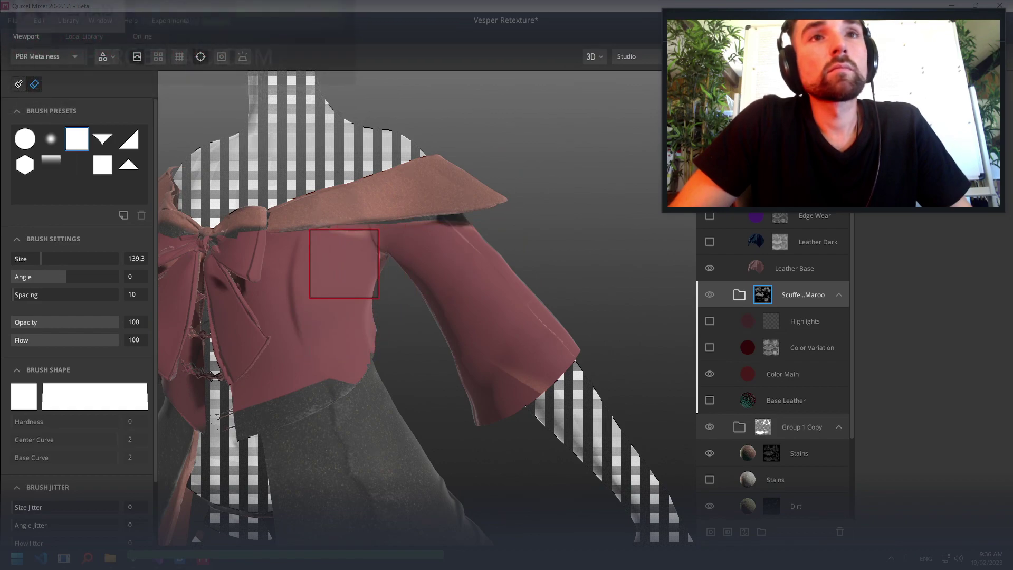
alt+drag(334, 322, 236, 322)
mouse_move(317, 284)
mouse_down()
mouse_move(351, 306)
mouse_move(430, 308)
mouse_up()
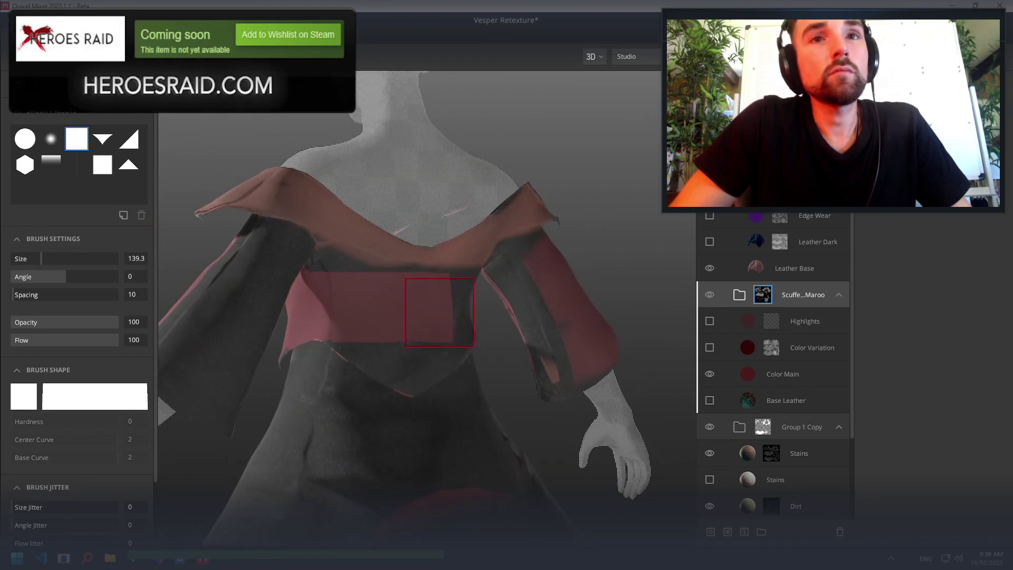
Paint the mask onto the left sleeve and dark torso strip, then choose the soft round brush
mouse_move(508, 308)
alt+mouse_down()
mouse_move(379, 312)
mouse_move(596, 306)
alt+mouse_up()
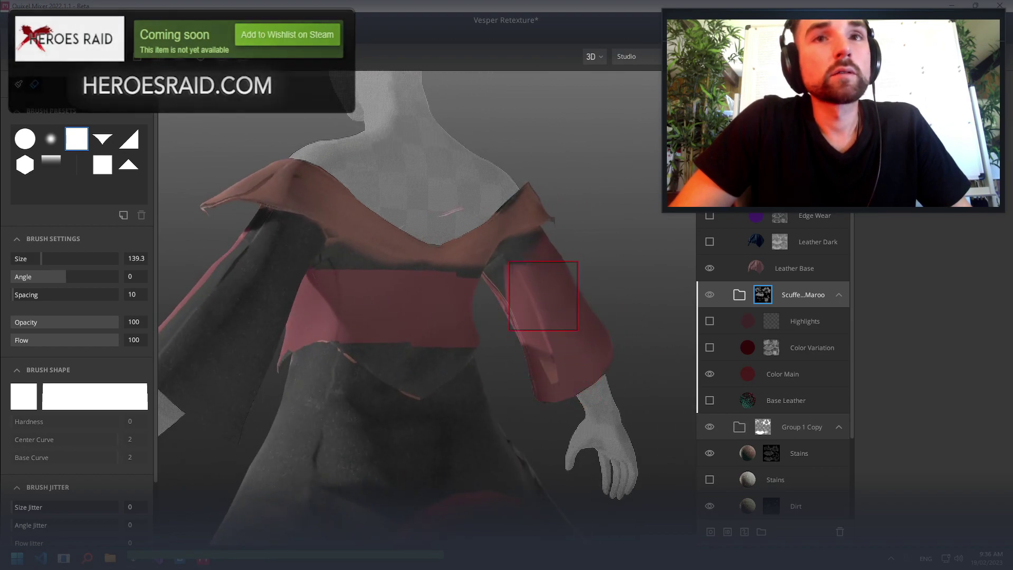
alt+drag(561, 372, 301, 352)
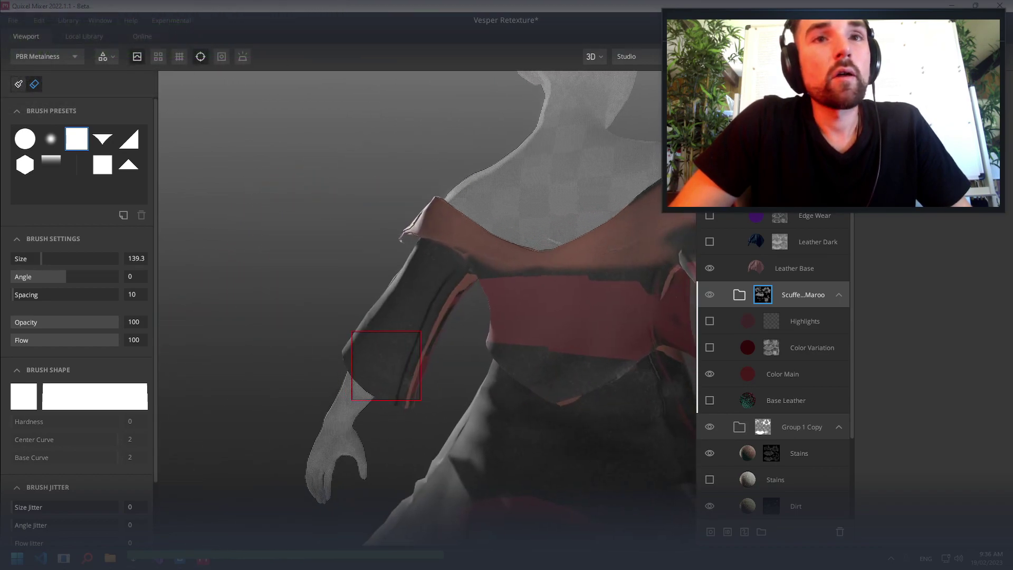
click(387, 378)
alt+drag(486, 376, 718, 412)
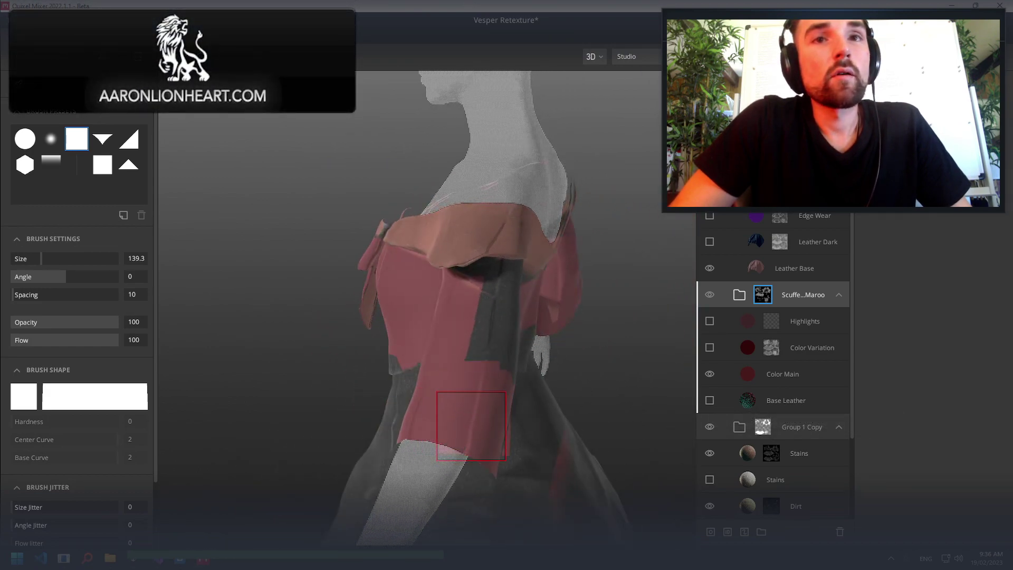
mouse_move(471, 426)
mouse_down()
mouse_move(487, 339)
mouse_move(413, 340)
mouse_up()
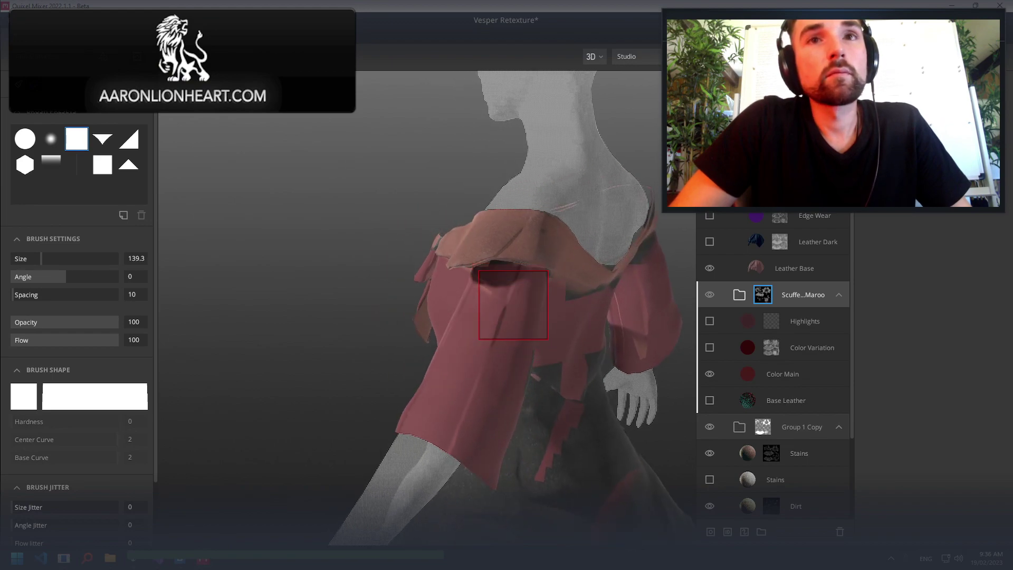
alt+drag(618, 339, 542, 316)
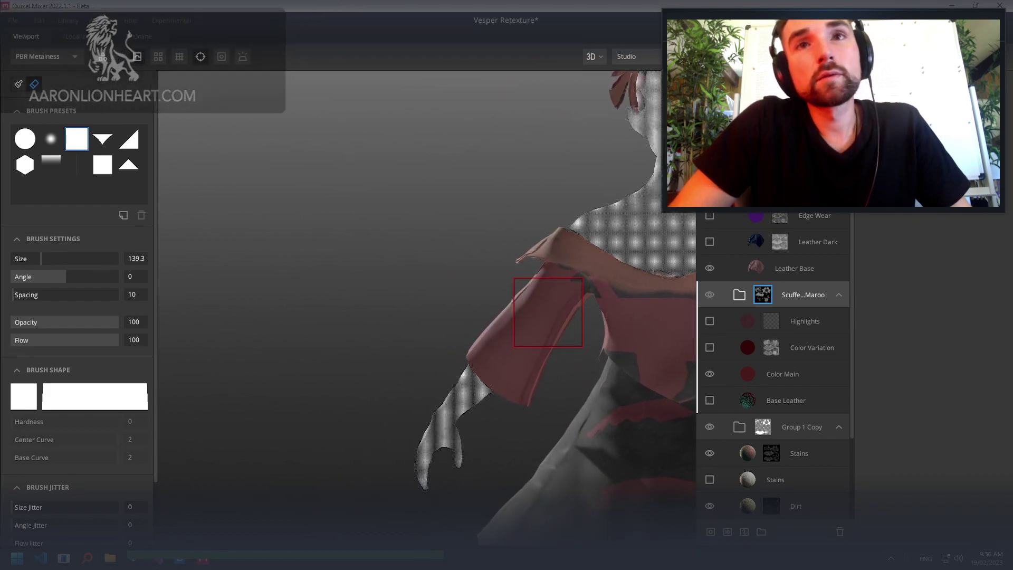
mouse_move(289, 241)
alt+mouse_down()
mouse_move(588, 335)
mouse_move(572, 330)
mouse_move(617, 335)
mouse_move(624, 295)
mouse_move(542, 283)
mouse_move(528, 255)
mouse_move(572, 261)
alt+mouse_up()
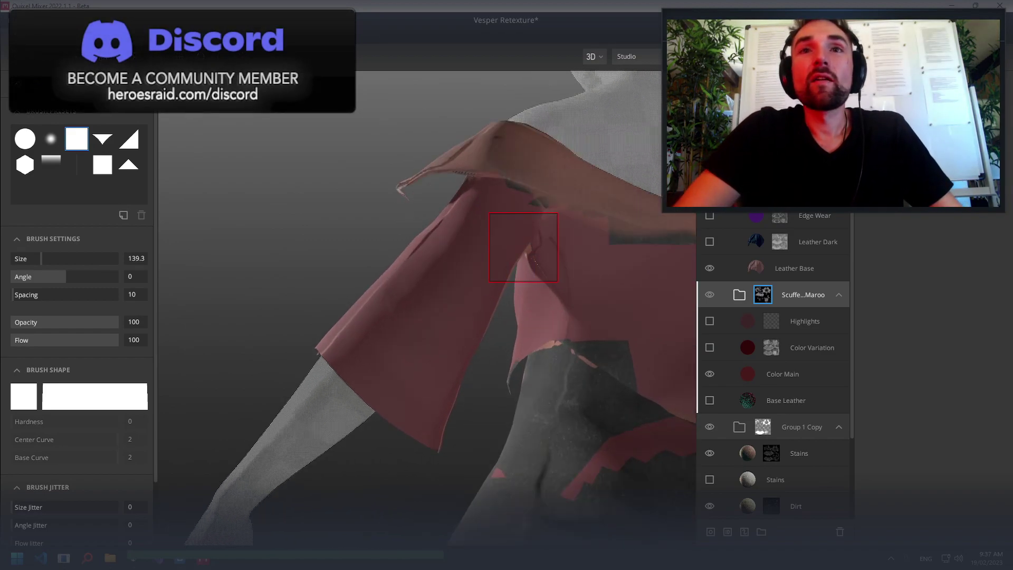
click(51, 138)
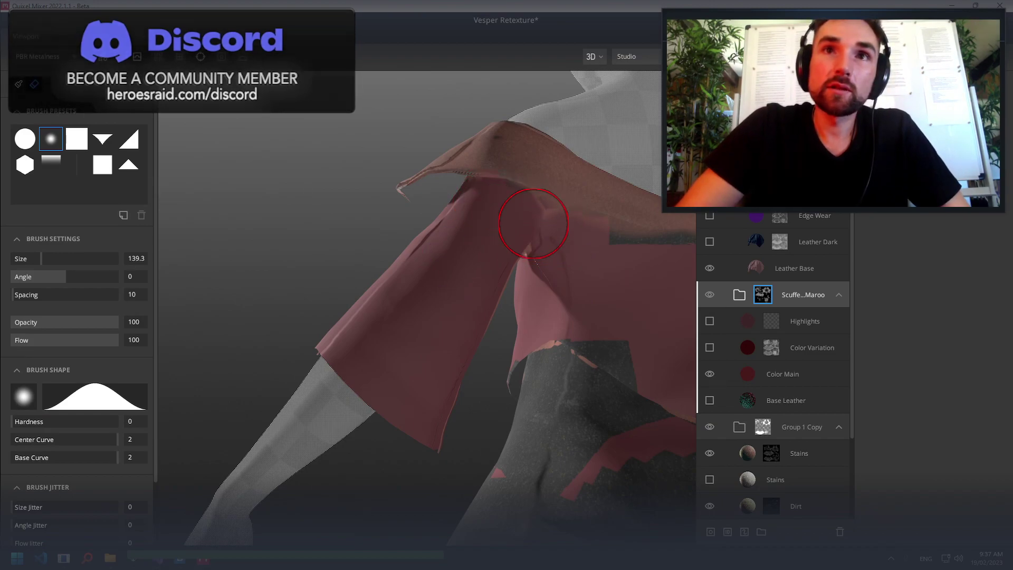
Paint maroon over the grey gap below the jacket front
mouse_move(527, 233)
alt+mouse_down()
mouse_move(571, 268)
mouse_move(307, 333)
alt+mouse_up()
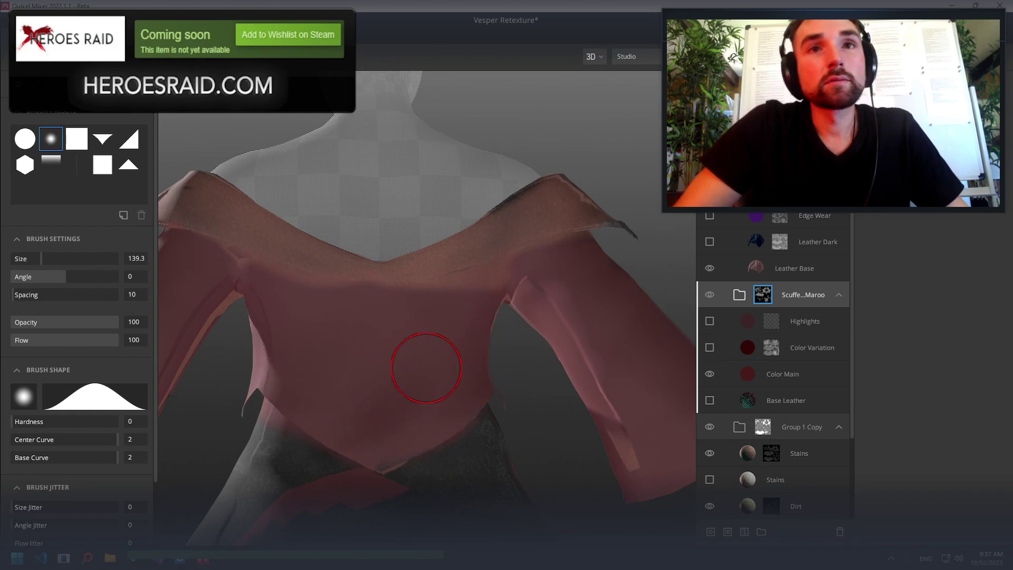
mouse_move(426, 368)
alt+mouse_down()
mouse_move(146, 321)
mouse_move(478, 336)
alt+mouse_up()
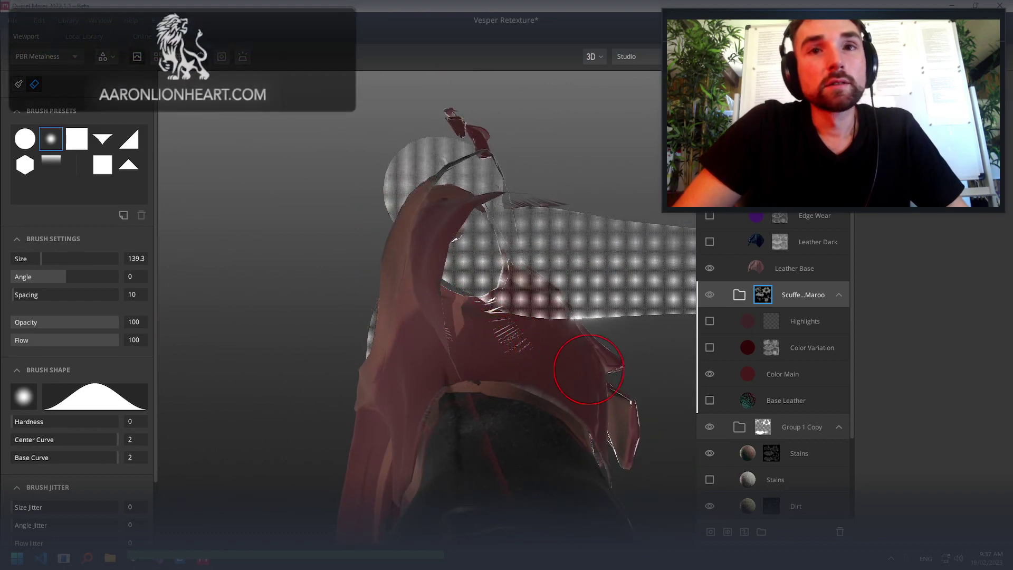
mouse_move(477, 350)
alt+mouse_down()
mouse_move(430, 339)
mouse_move(368, 384)
mouse_move(351, 347)
mouse_move(500, 408)
alt+mouse_up()
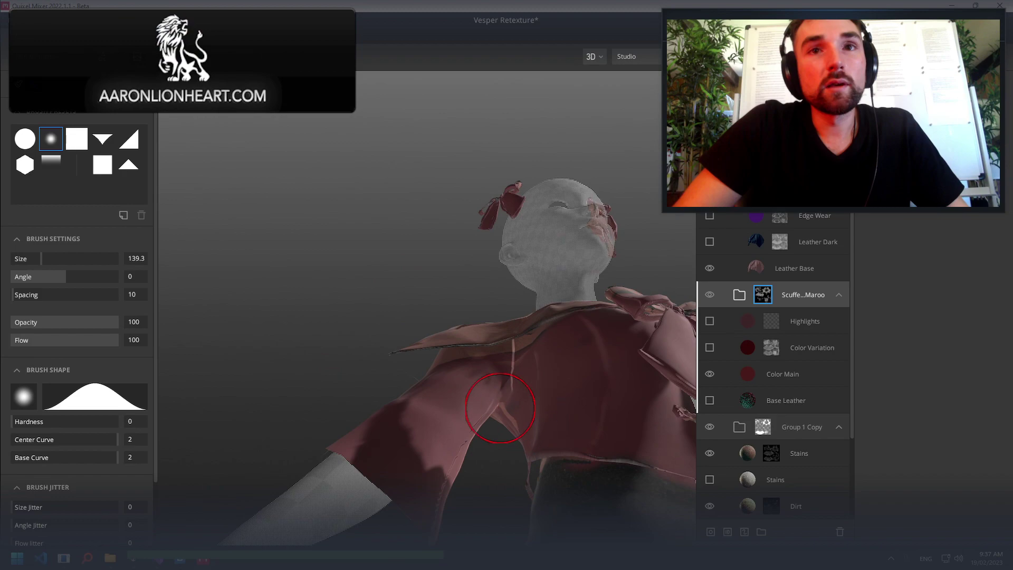
mouse_move(600, 383)
alt+mouse_down()
mouse_move(604, 335)
mouse_move(610, 475)
mouse_move(593, 384)
mouse_move(497, 353)
alt+mouse_up()
alt+drag(453, 301, 304, 306)
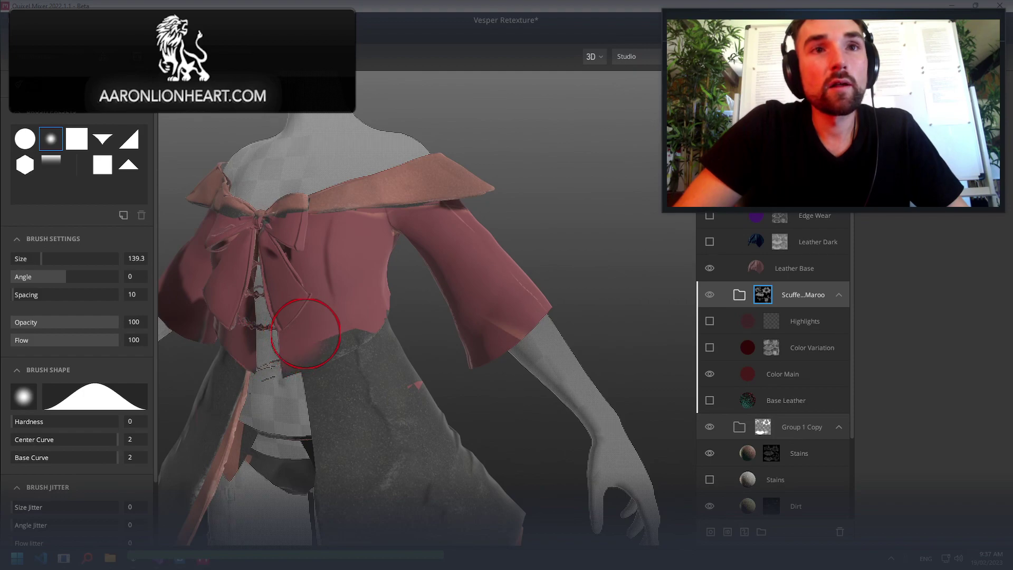
mouse_move(325, 335)
mouse_down()
mouse_move(343, 312)
mouse_move(356, 321)
mouse_move(304, 350)
mouse_up()
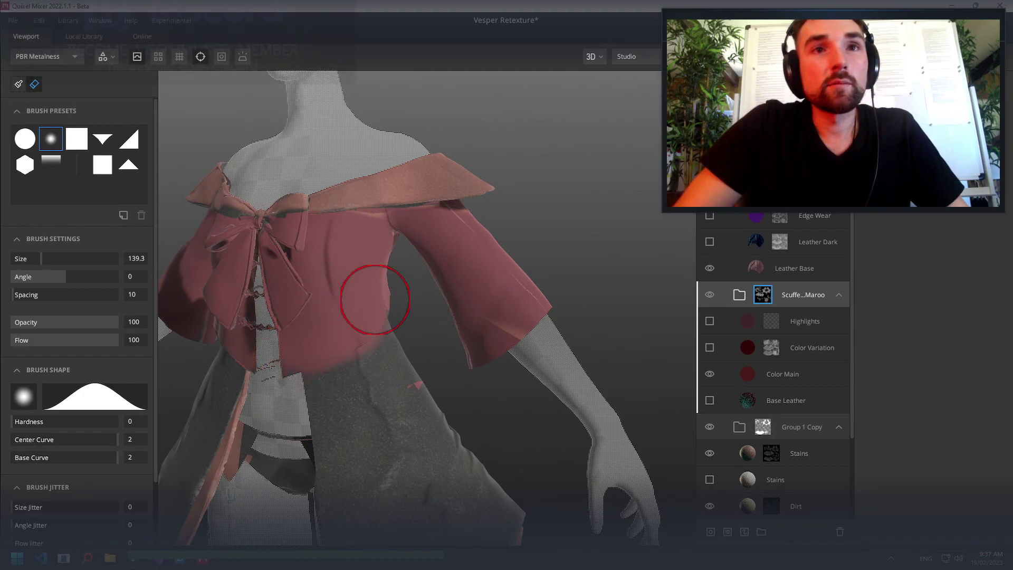
Orbit and zoom around the coat to check mask coverage from front, sides and back
alt+drag(465, 296, 414, 283)
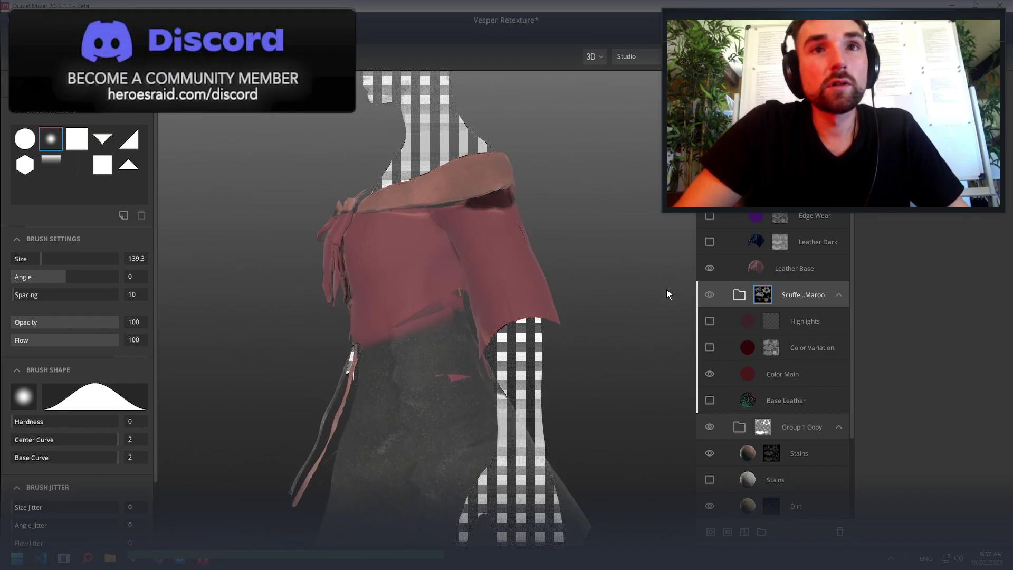
alt+drag(667, 290, 433, 270)
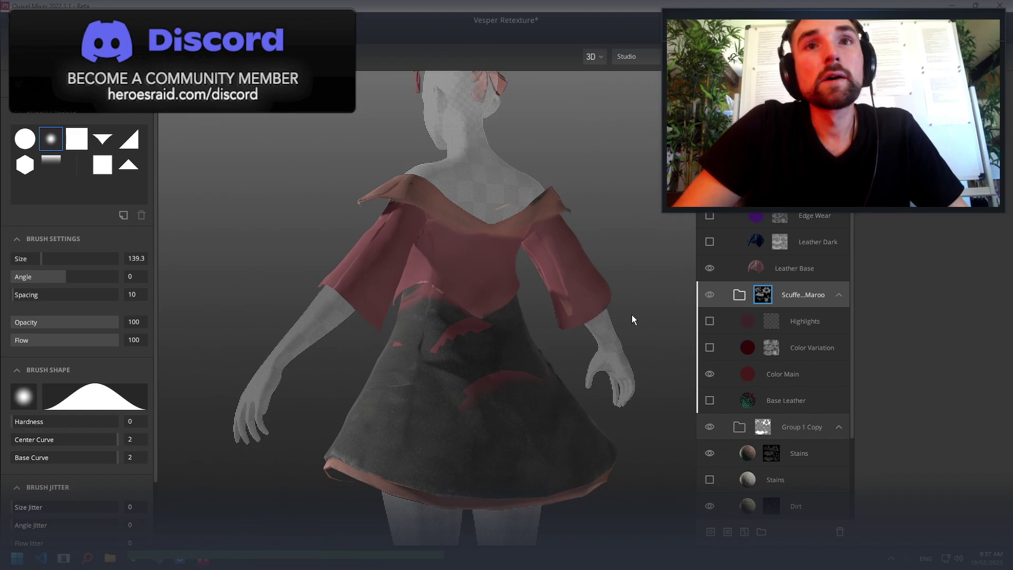
mouse_move(343, 121)
alt+mouse_down()
mouse_move(499, 77)
mouse_move(577, 109)
alt+mouse_up()
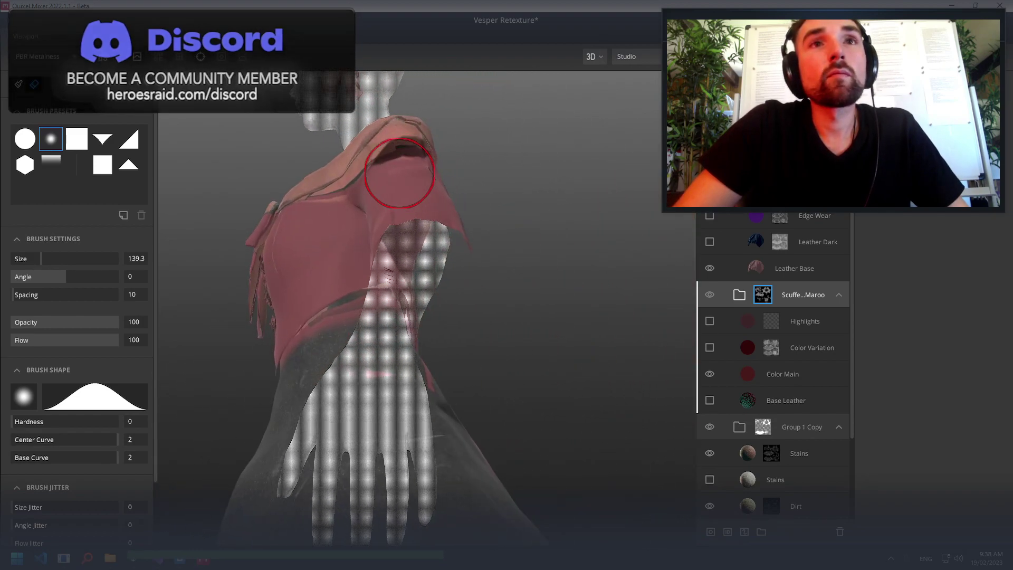
mouse_move(379, 185)
alt+mouse_down()
mouse_move(441, 220)
mouse_move(499, 217)
alt+mouse_up()
scroll(499, 216, up, 3)
alt+drag(263, 213, 528, 226)
scroll(528, 226, down, 3)
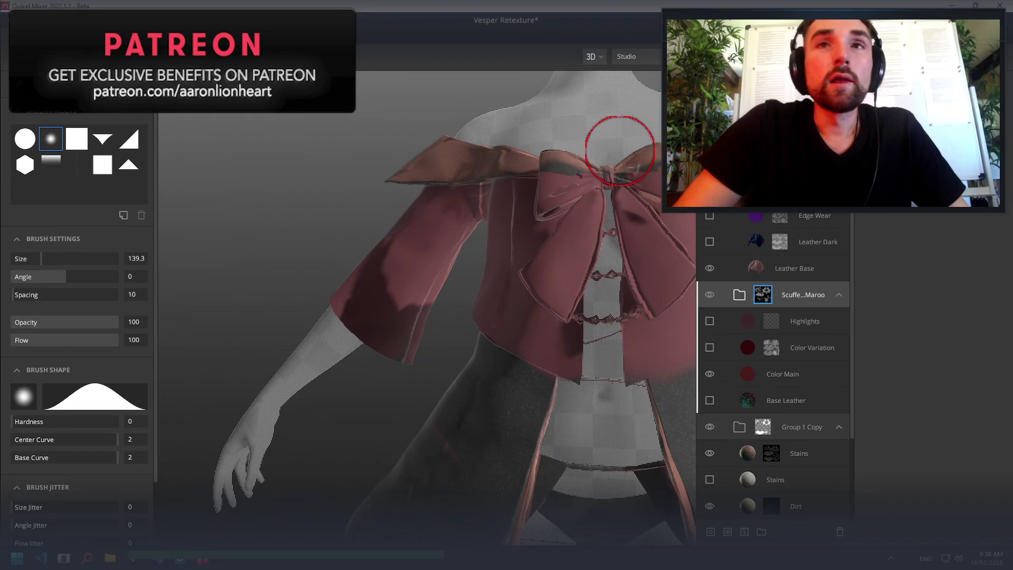
mouse_move(620, 151)
alt+mouse_down()
mouse_move(611, 181)
mouse_move(559, 199)
mouse_move(525, 404)
mouse_move(475, 362)
mouse_move(362, 407)
mouse_move(352, 437)
mouse_move(299, 434)
mouse_move(509, 407)
mouse_move(535, 369)
mouse_move(577, 340)
mouse_move(383, 335)
alt+mouse_up()
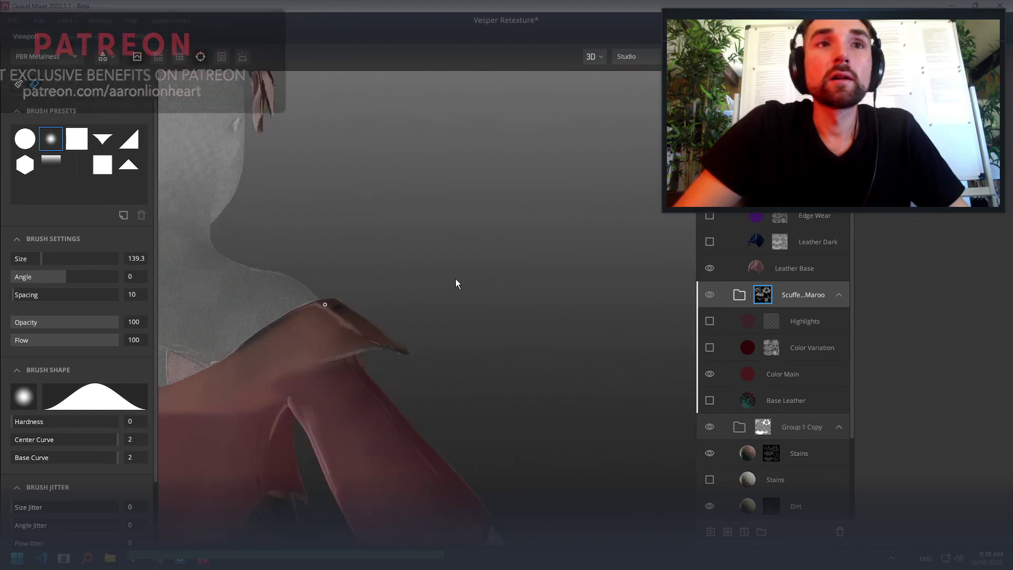
alt+drag(457, 282, 390, 294)
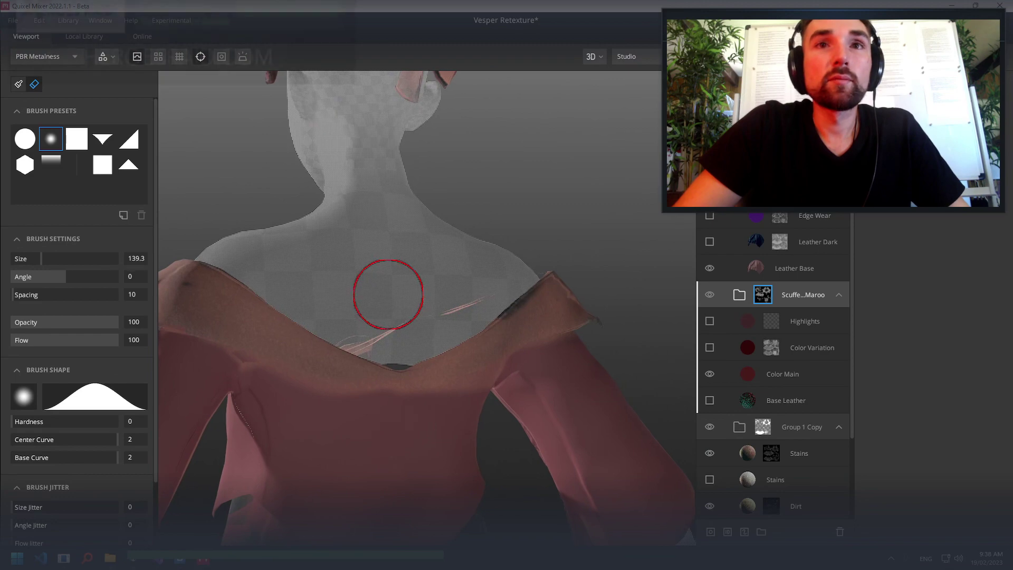
scroll(368, 350, down, 3)
scroll(362, 351, down, 2)
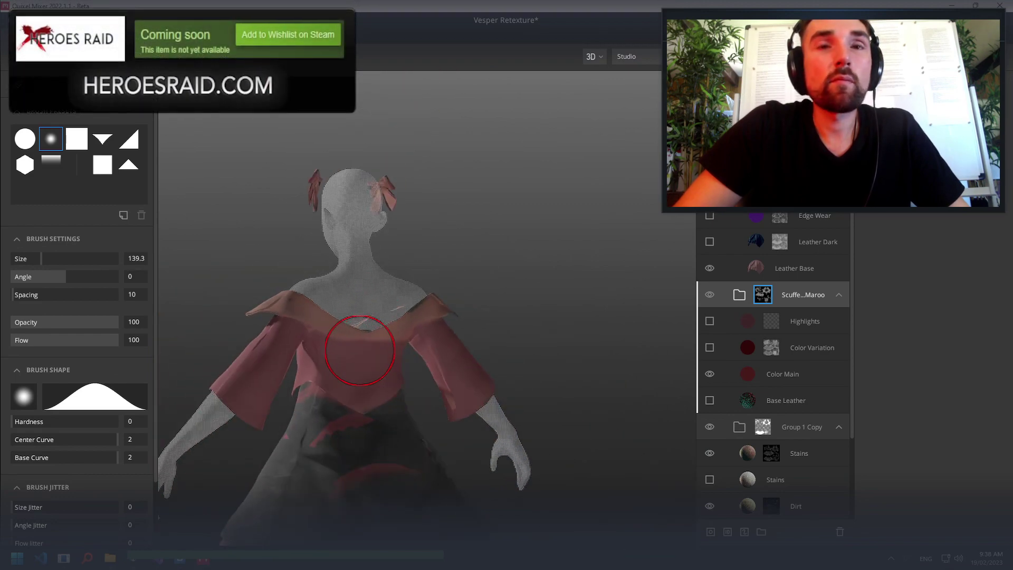
Enable the Highlights and Color Variation layers on the coat and turn the character to check them
click(710, 321)
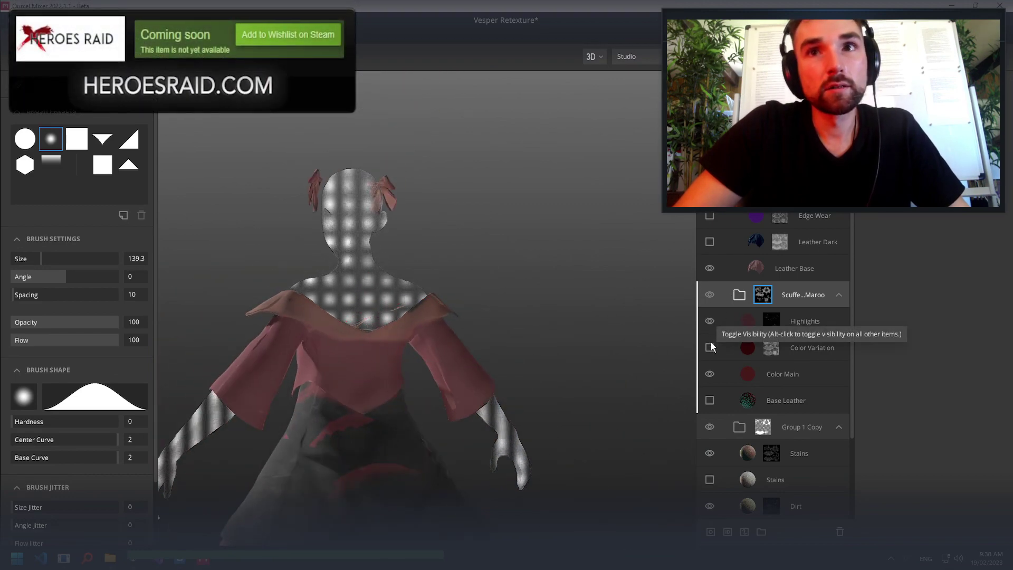
click(710, 349)
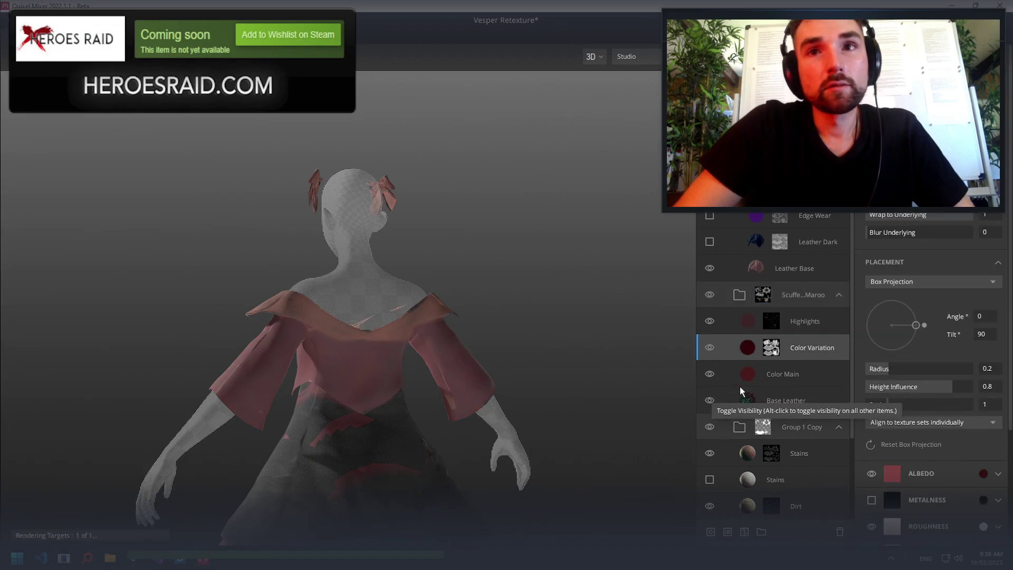
mouse_move(302, 294)
mouse_down()
mouse_move(685, 317)
mouse_move(504, 318)
mouse_move(469, 315)
mouse_move(610, 293)
mouse_move(711, 294)
mouse_up()
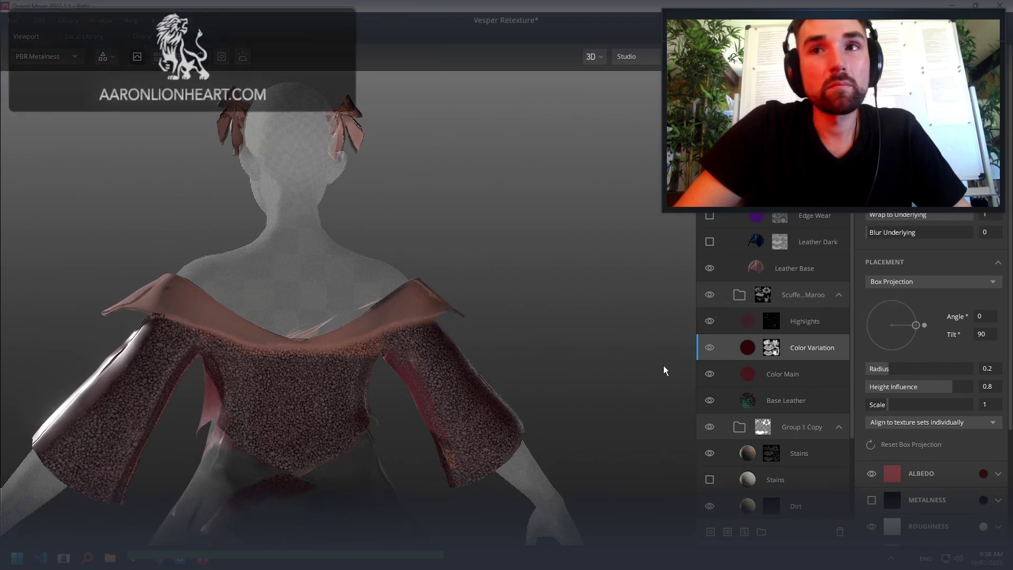
scroll(522, 318, down, 5)
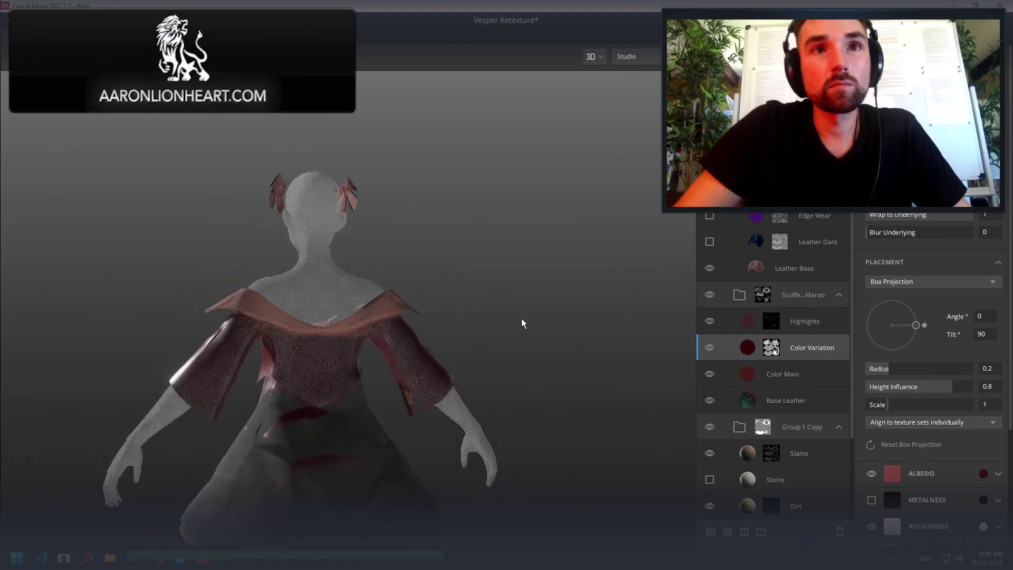
scroll(731, 429, down, 2)
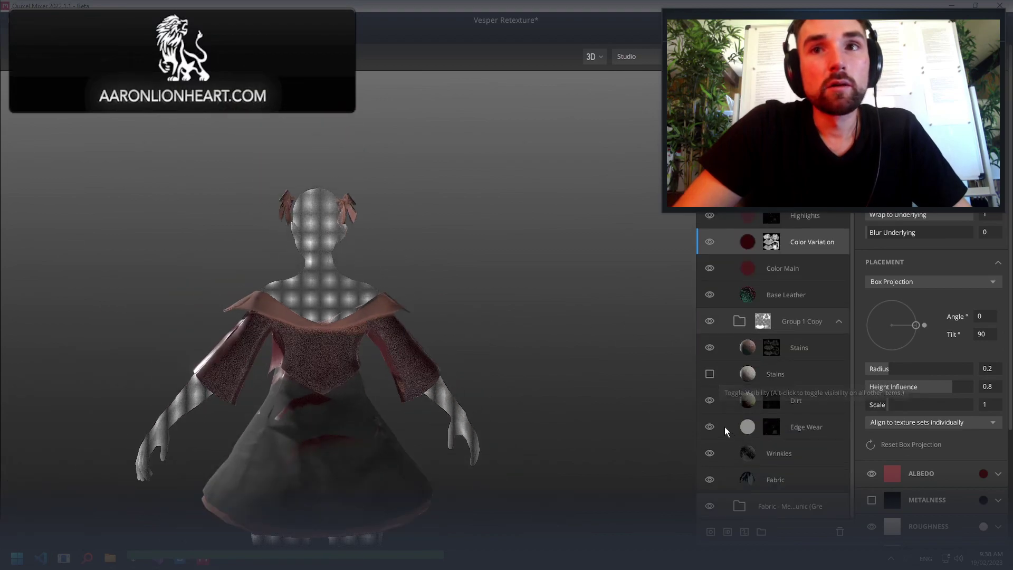
scroll(742, 259, up, 3)
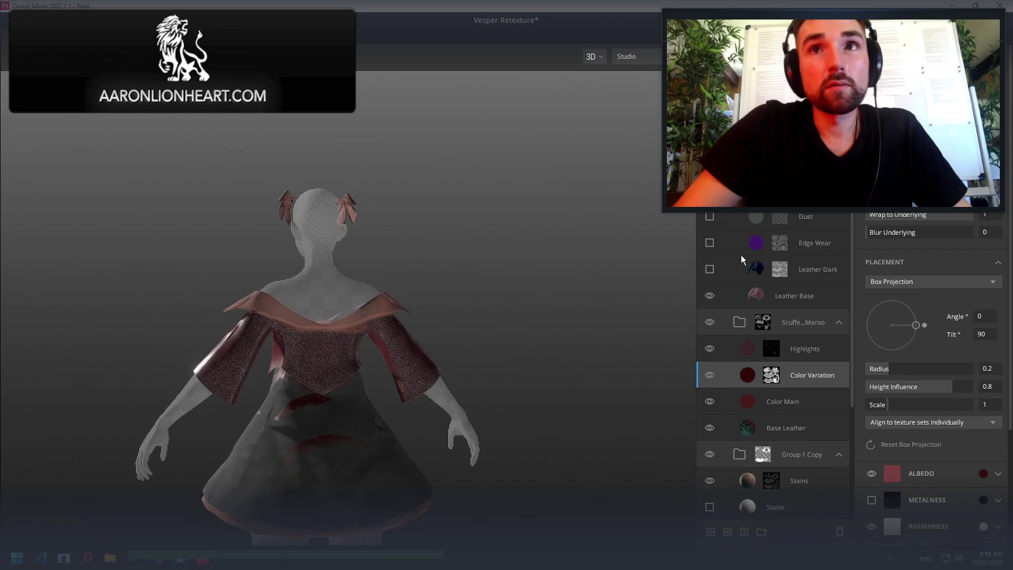
Enable the Leather Dark, Edge Wear and Dust layers
click(708, 270)
click(706, 244)
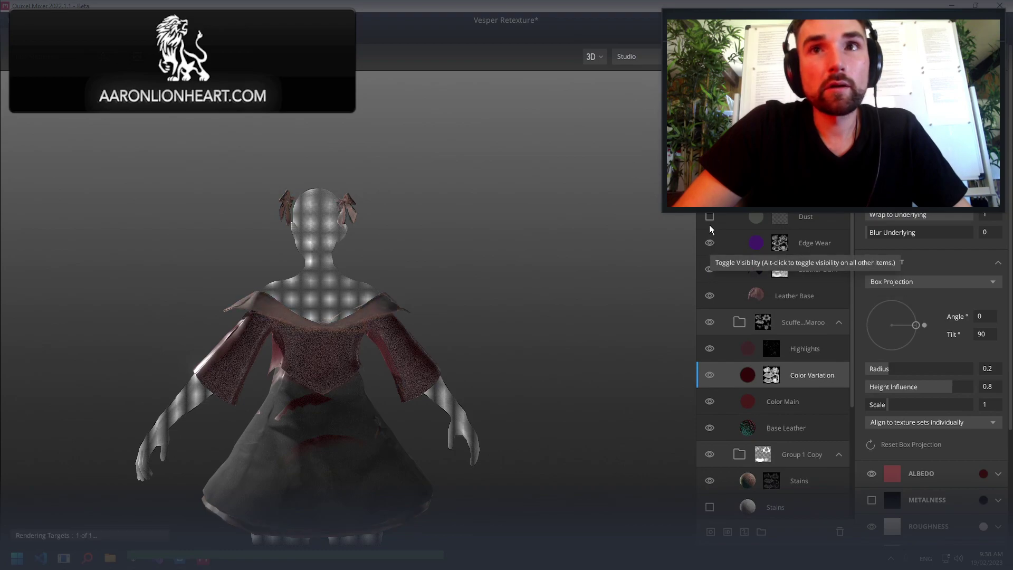
click(711, 221)
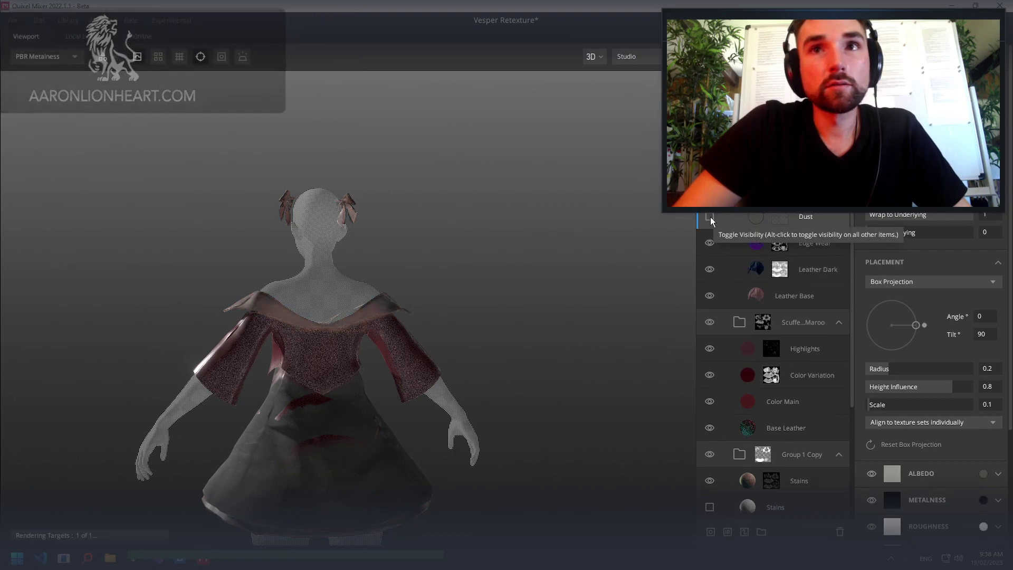
click(710, 221)
Orbit and zoom in to inspect the glossy maroon jacket and chest bow close up
mouse_move(549, 301)
mouse_down()
mouse_move(280, 339)
mouse_move(62, 301)
mouse_up()
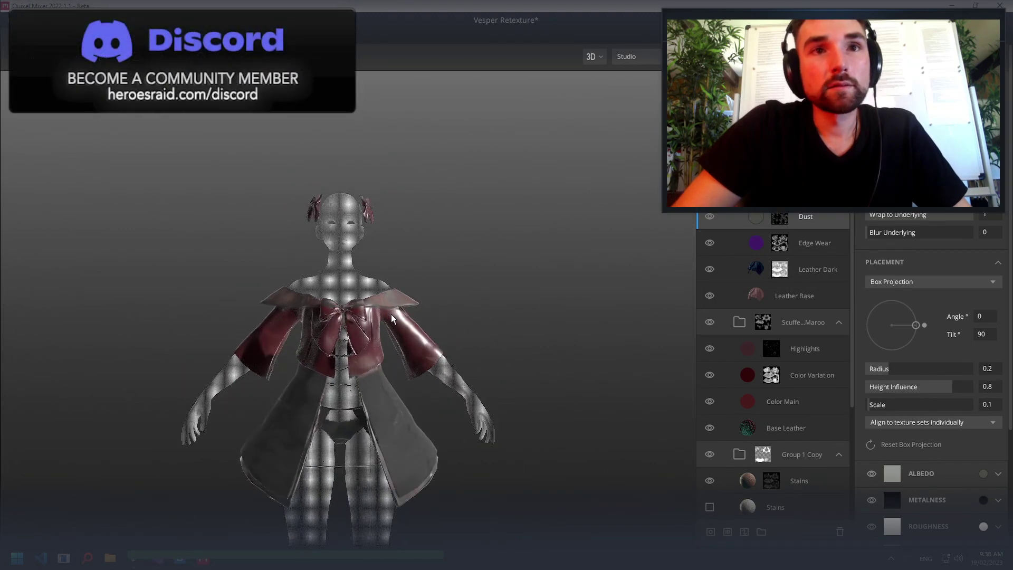
middle_drag(391, 314, 349, 362)
mouse_move(356, 377)
mouse_down()
mouse_move(229, 281)
mouse_move(277, 356)
mouse_move(268, 380)
mouse_up()
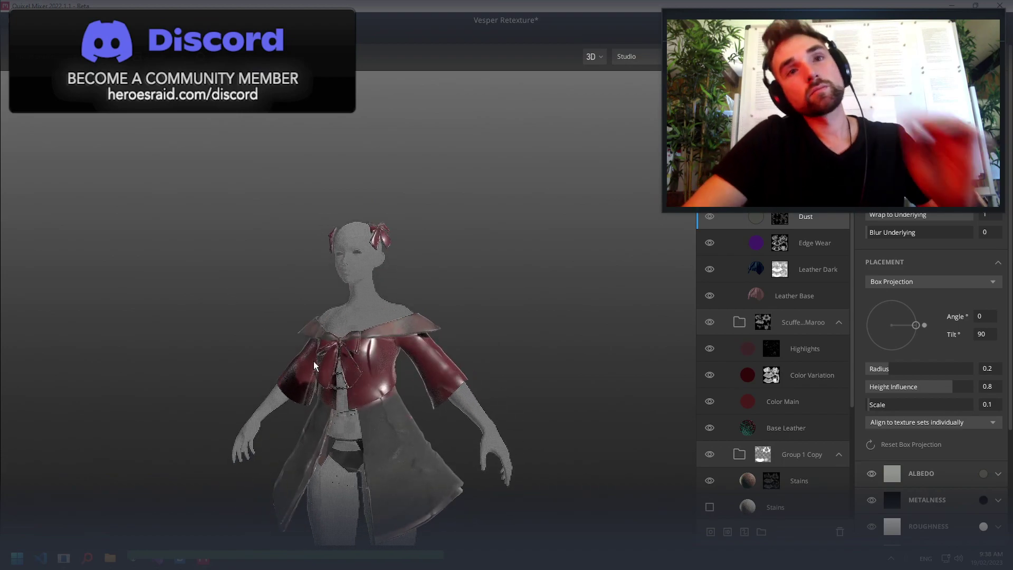
scroll(290, 325, up, 5)
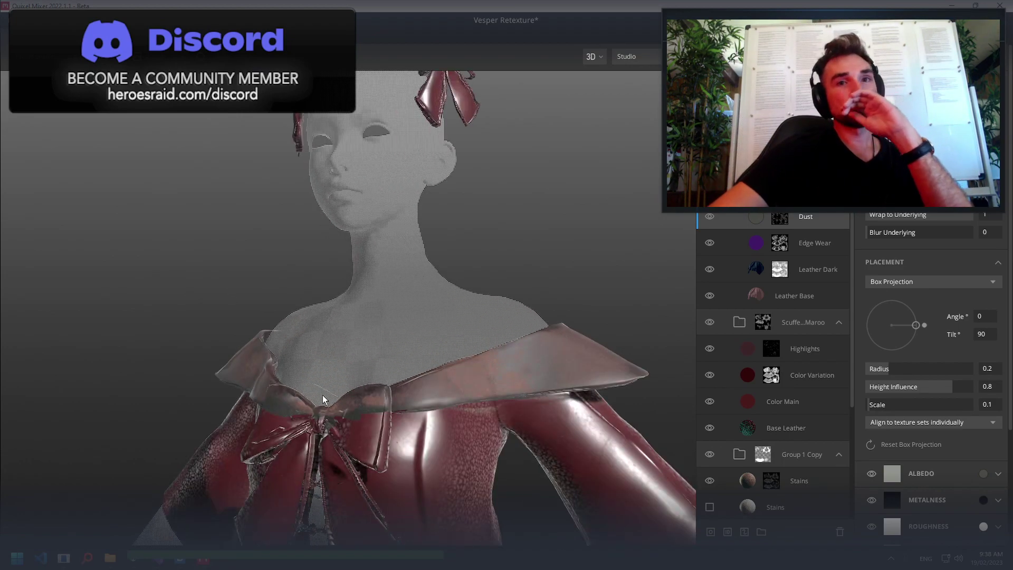
scroll(318, 419, down, 5)
scroll(318, 420, up, 1)
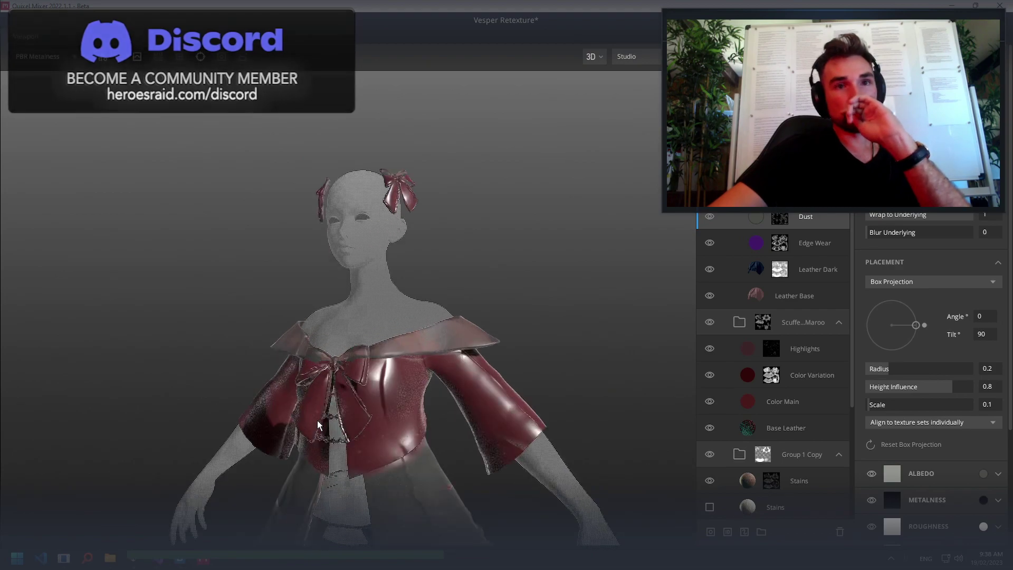
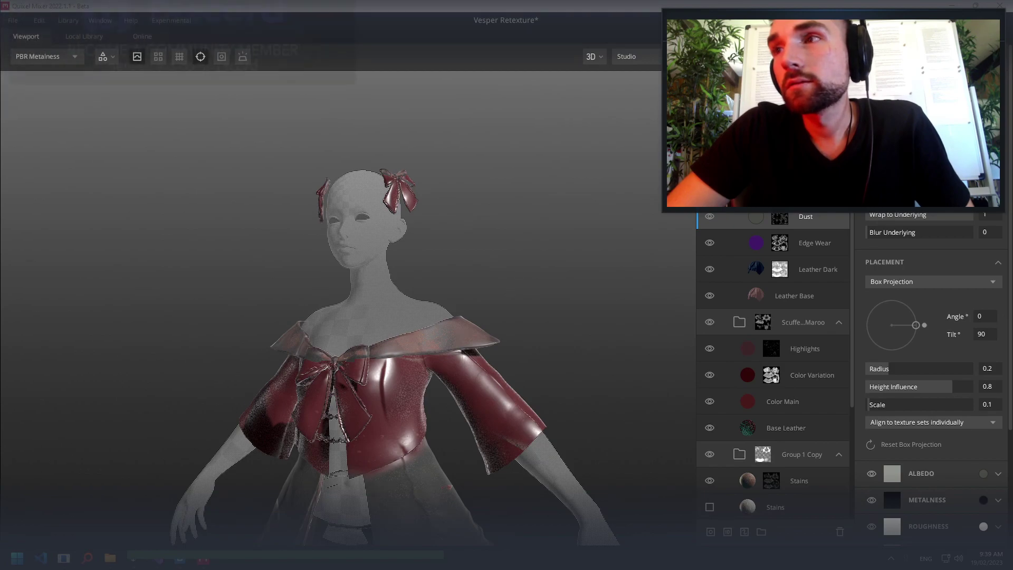
Hide and re-show the Scuffed Maroon leather group to compare the outfit
scroll(493, 277, up, 5)
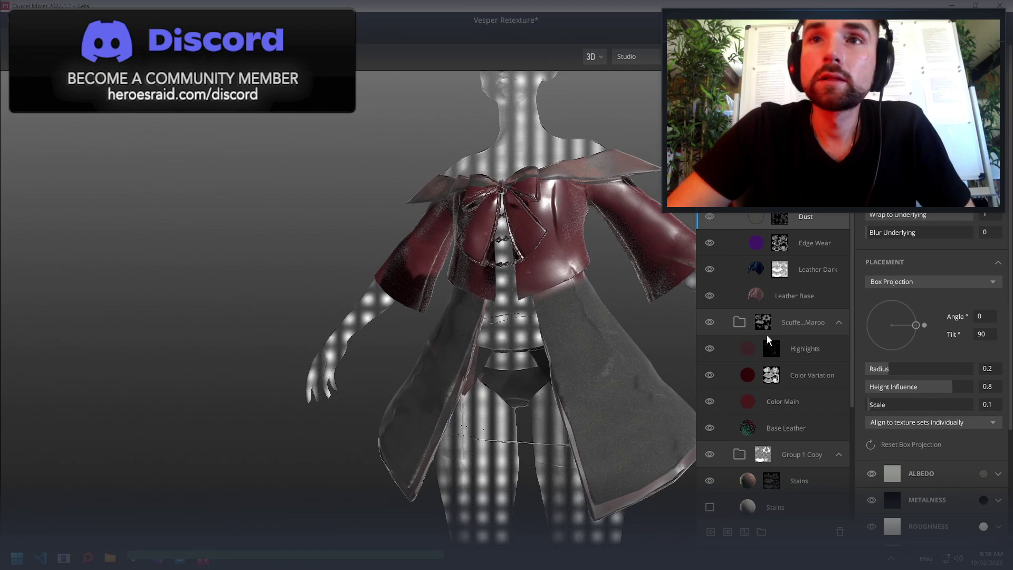
click(711, 322)
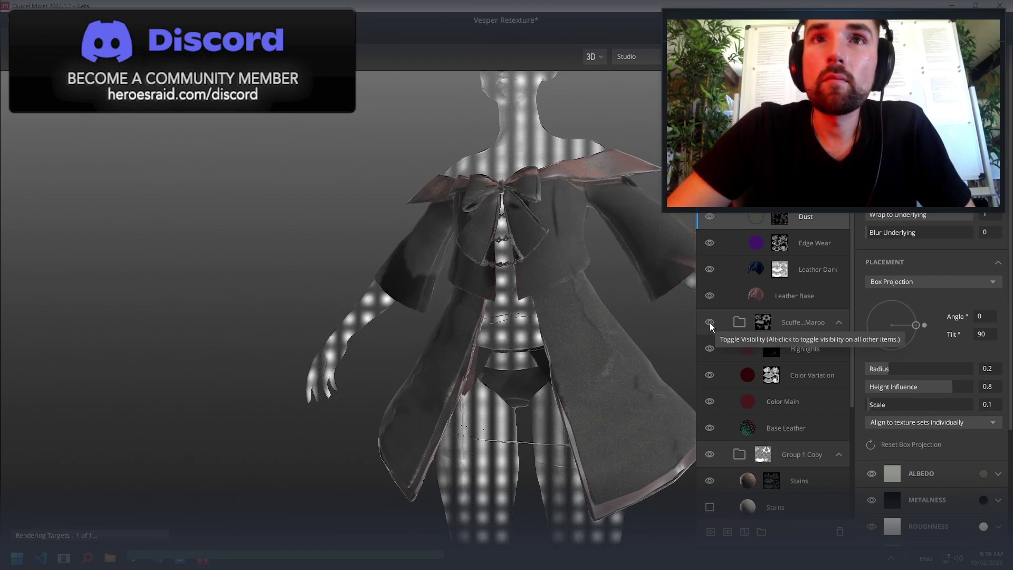
click(711, 322)
click(710, 322)
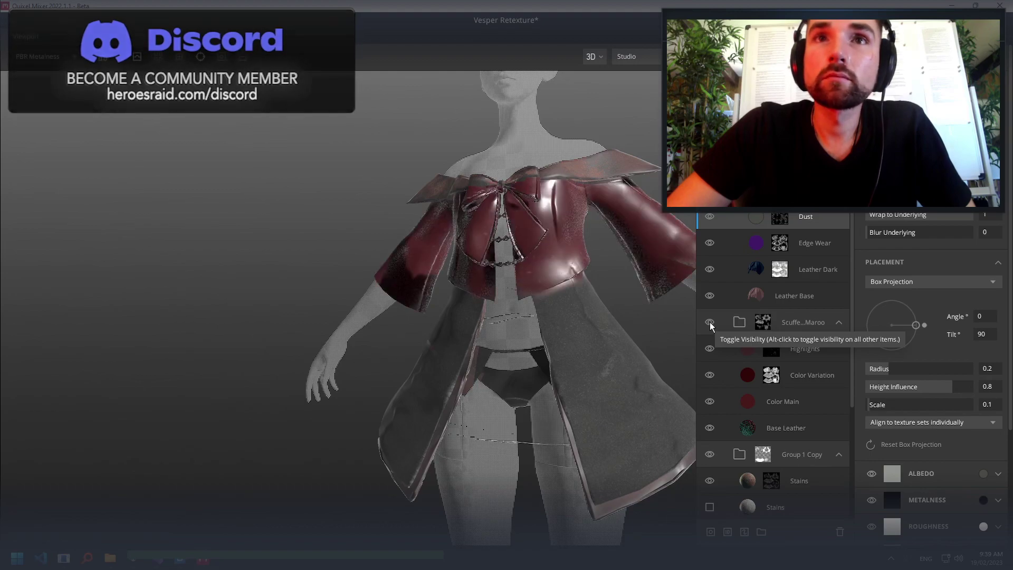
Hide and re-show the Group 1 Copy fabric group, then select its mask for painting
click(711, 458)
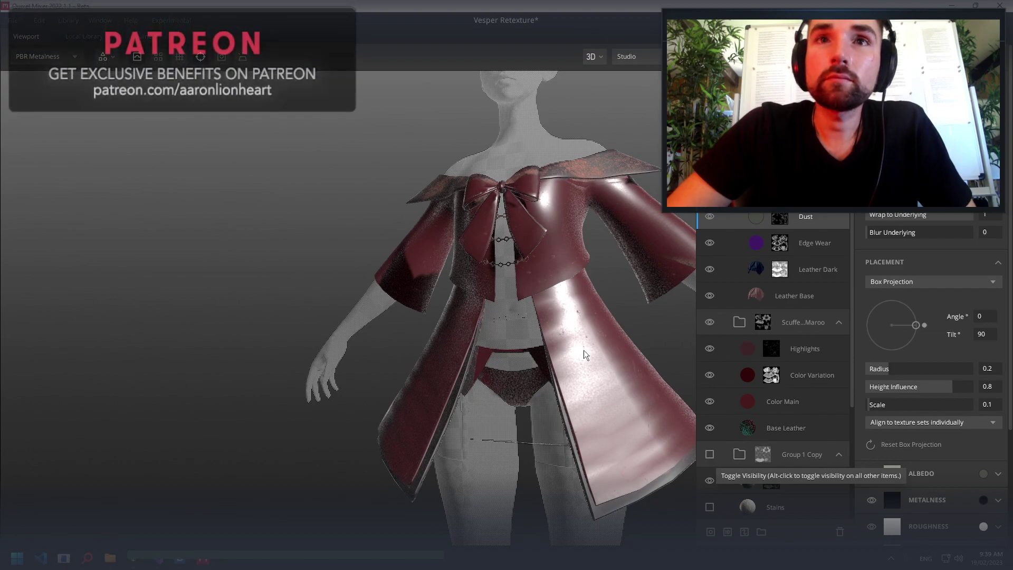
drag(539, 310, 645, 354)
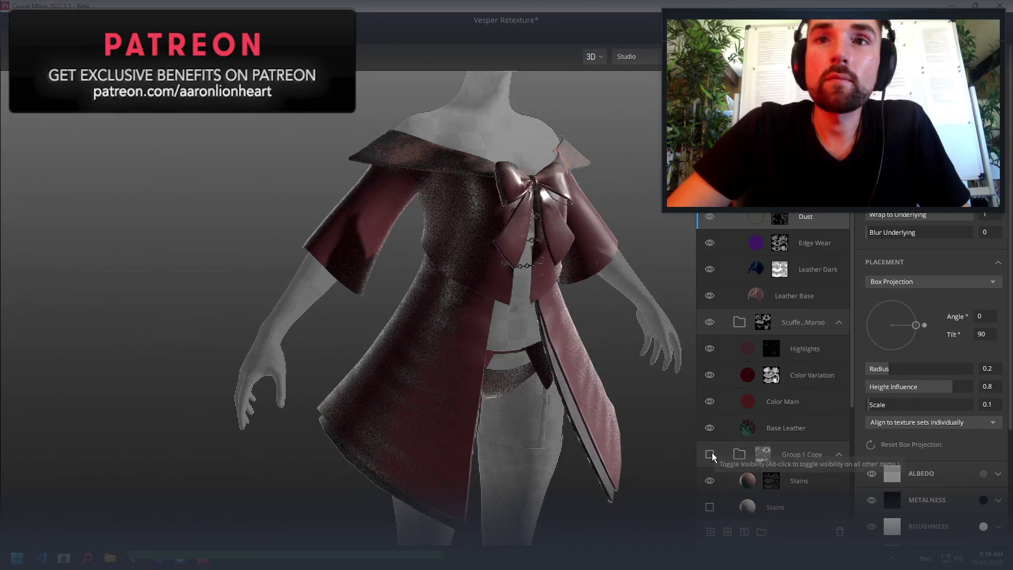
click(711, 452)
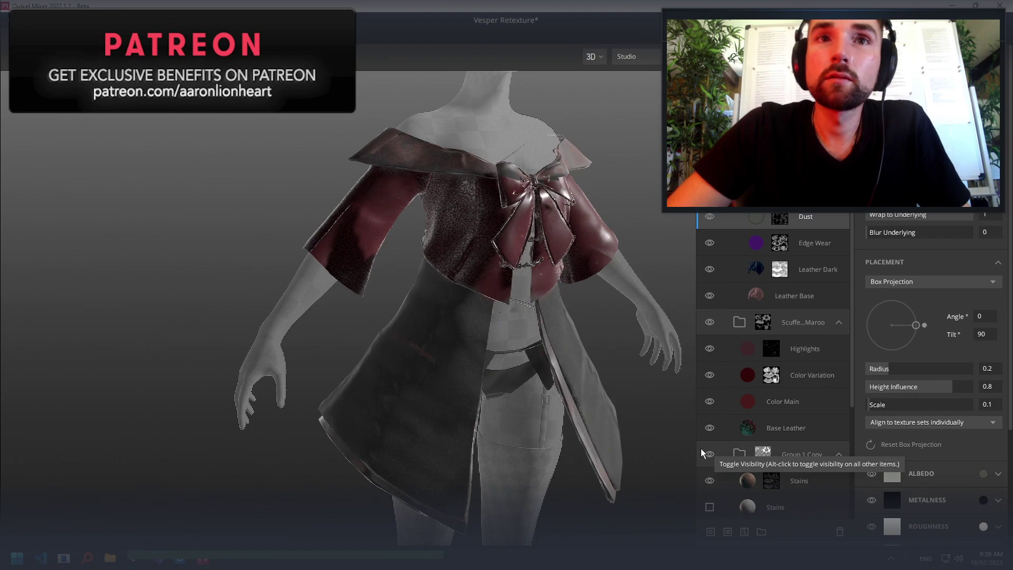
scroll(730, 460, down, 3)
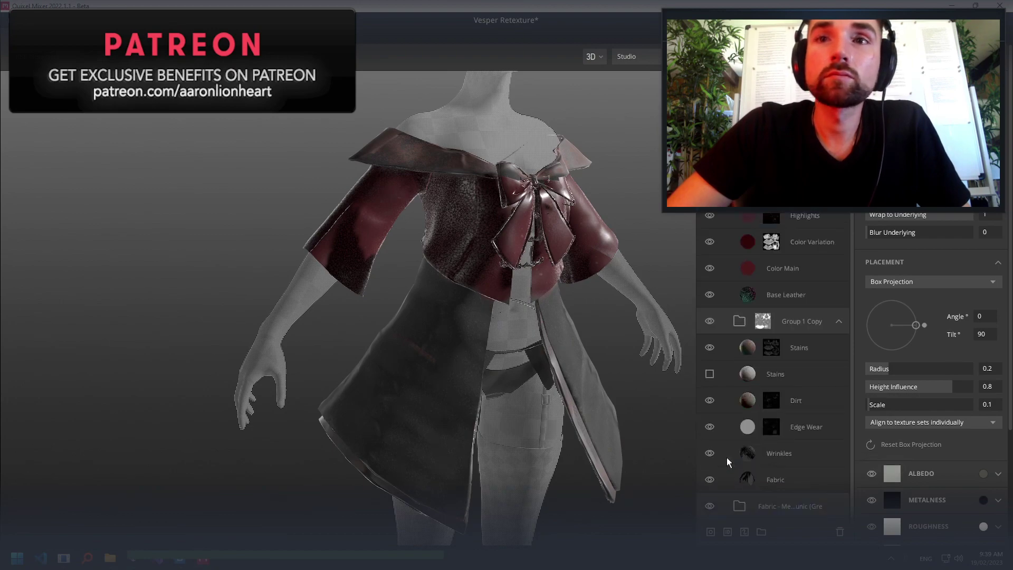
click(763, 321)
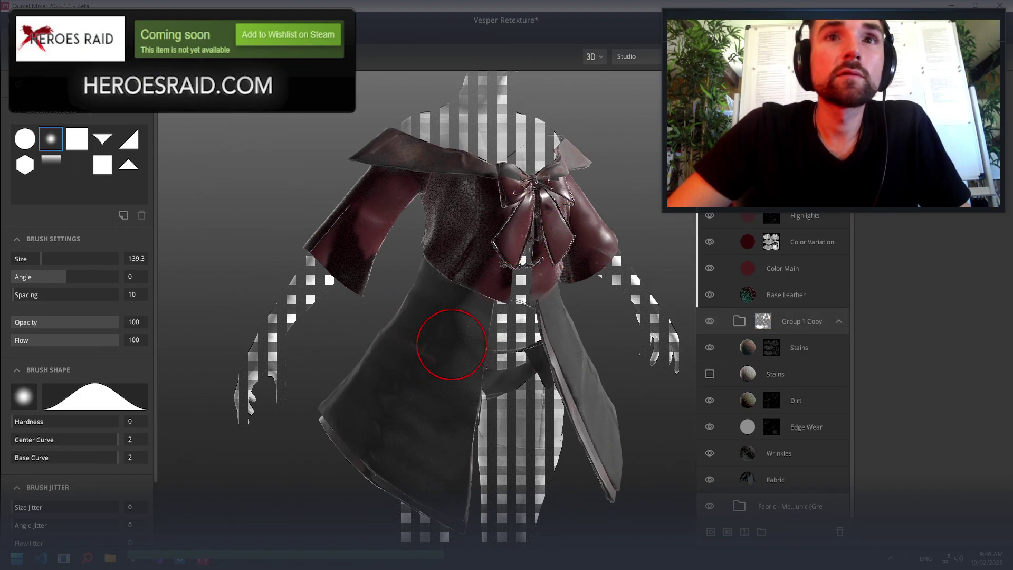
Paint a skirt patch on the Group 1 Copy mask, try the square brush, then use hard round at 0.93 hardness
scroll(426, 347, up, 5)
drag(506, 395, 488, 405)
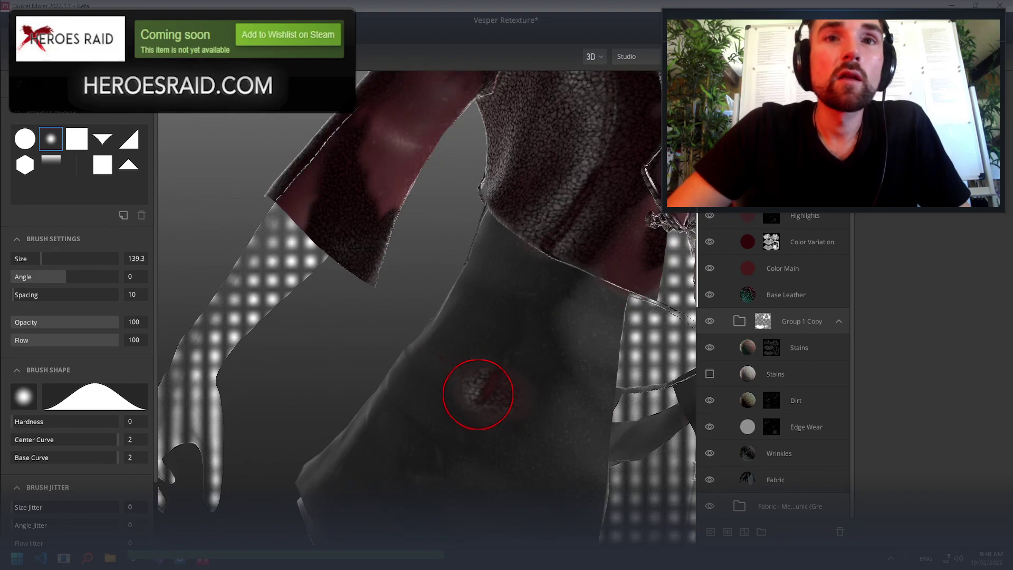
click(76, 139)
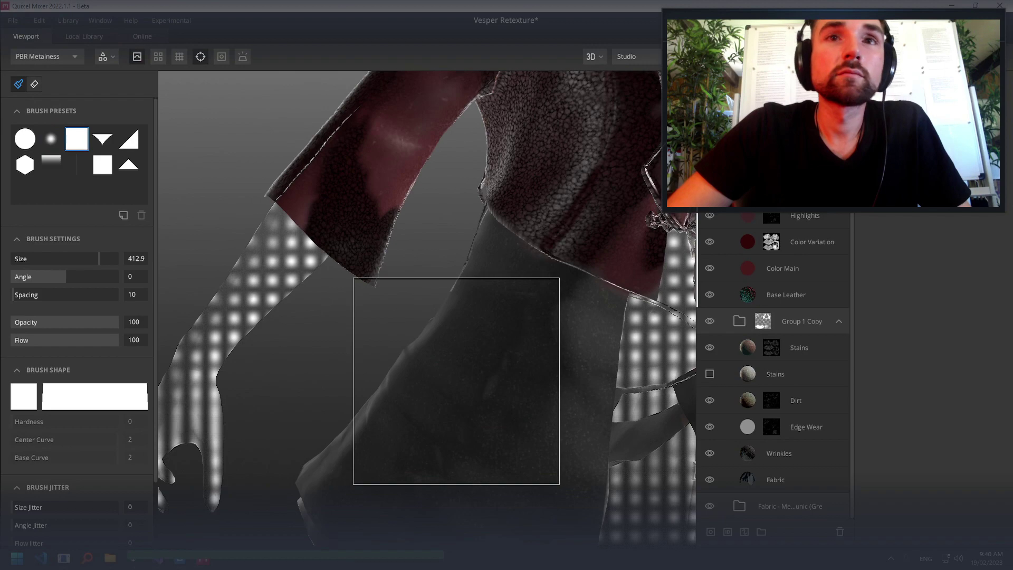
alt+drag(468, 391, 561, 397)
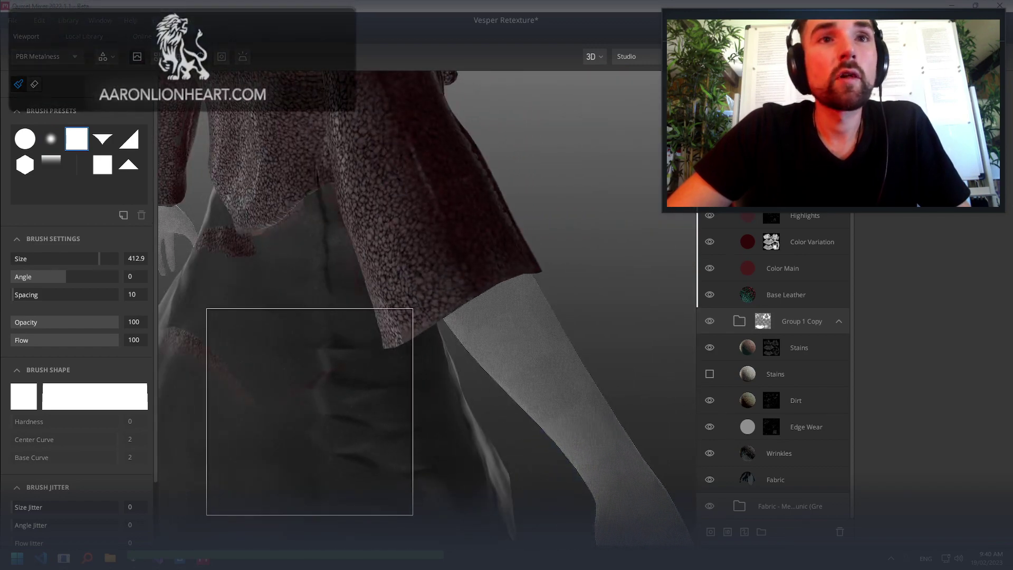
mouse_move(310, 411)
alt+mouse_down()
mouse_move(355, 416)
mouse_move(231, 412)
alt+mouse_up()
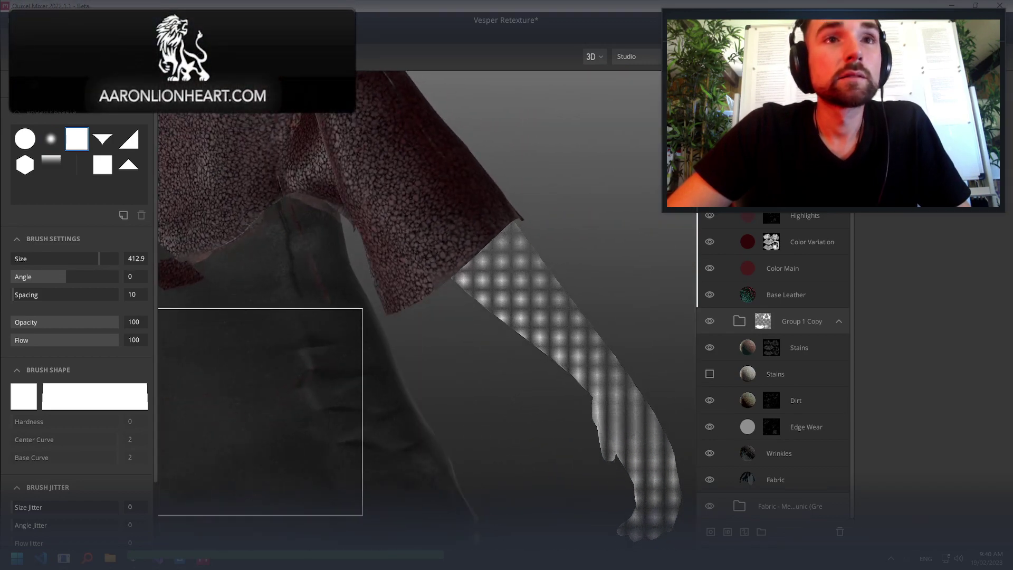
click(25, 139)
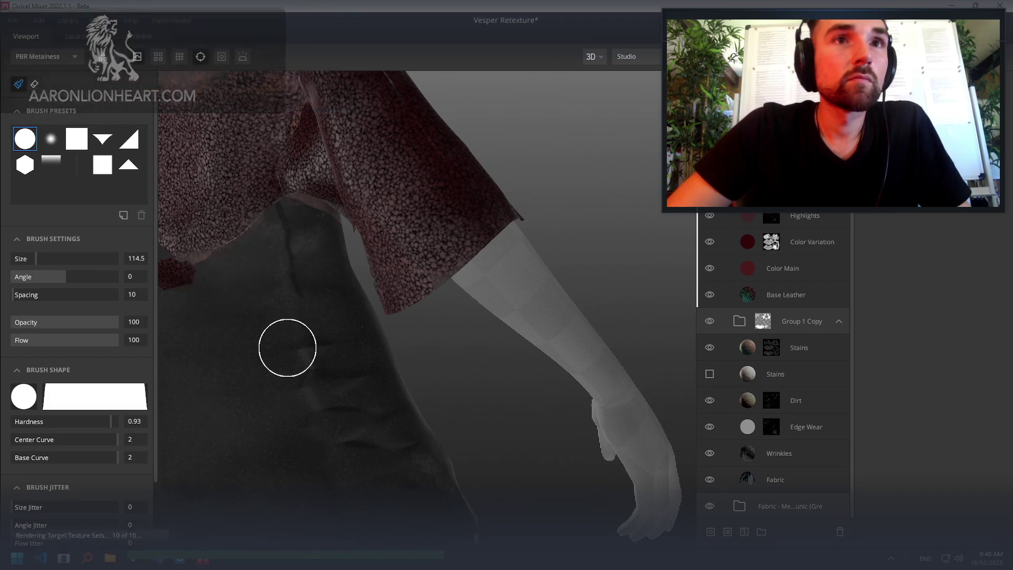
mouse_move(287, 349)
alt+mouse_down()
mouse_move(322, 336)
mouse_move(283, 344)
mouse_move(387, 369)
alt+mouse_up()
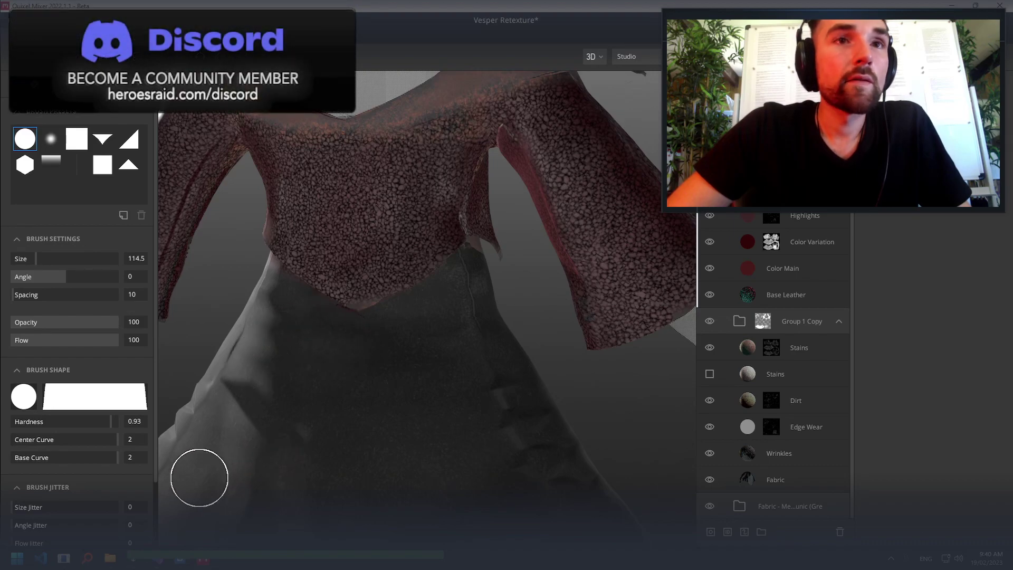
mouse_move(330, 324)
alt+mouse_down()
mouse_move(412, 301)
mouse_move(245, 311)
alt+mouse_up()
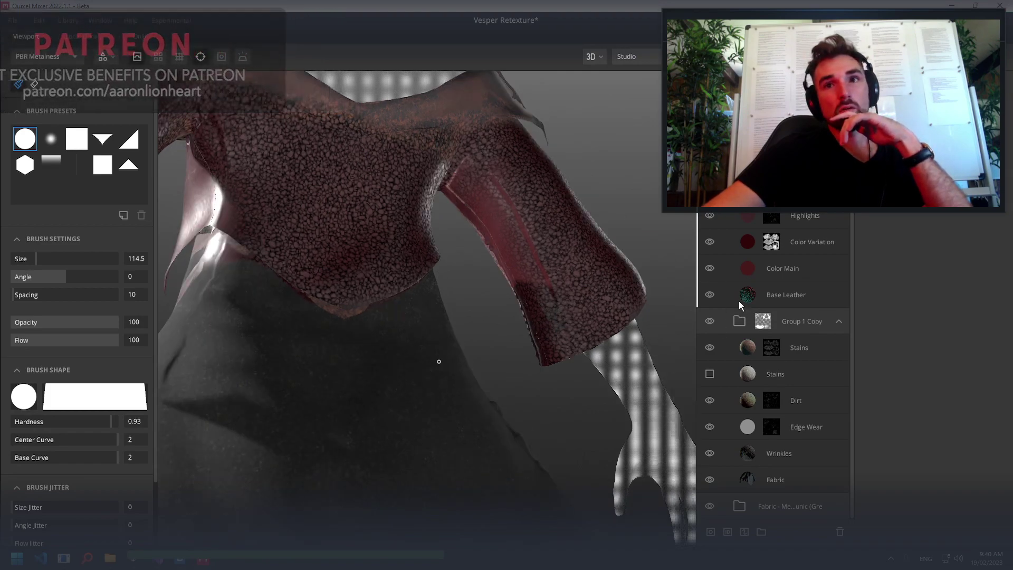
Hide Base Leather, Color Variation, Highlights, Wrinkles, both Edge Wear, Stains and Dust layers
click(710, 295)
click(710, 242)
click(710, 216)
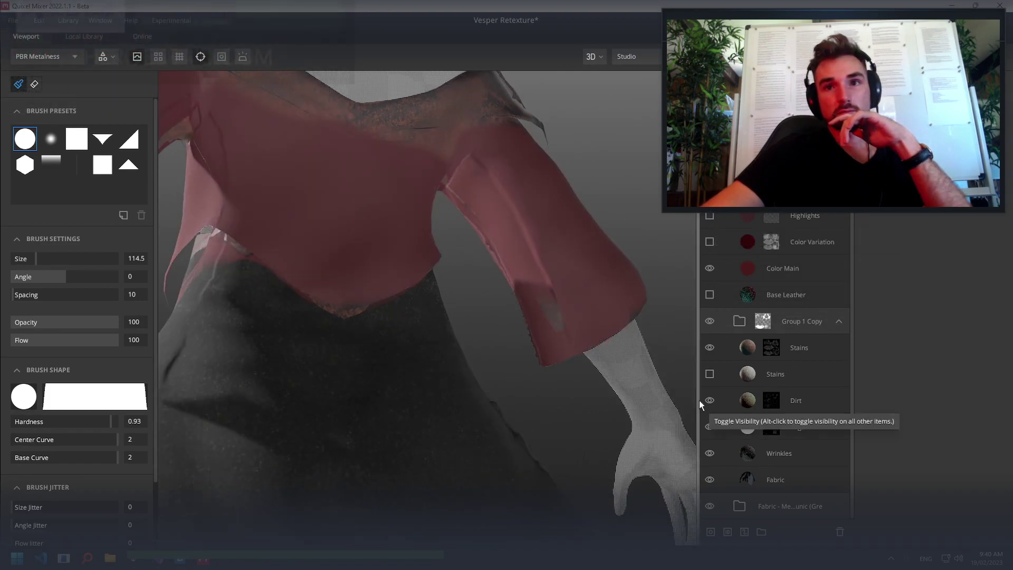
click(710, 453)
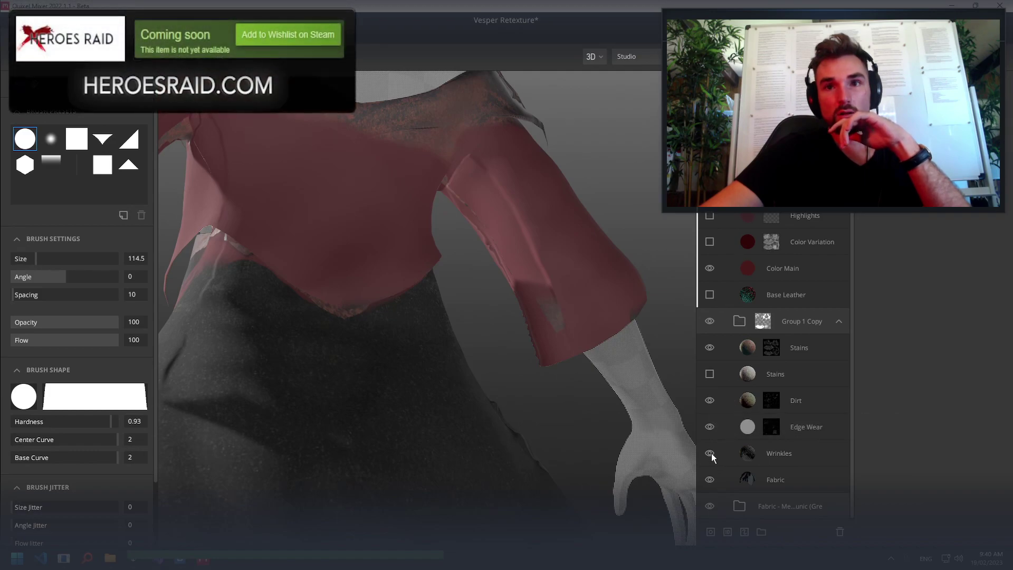
click(711, 428)
click(710, 348)
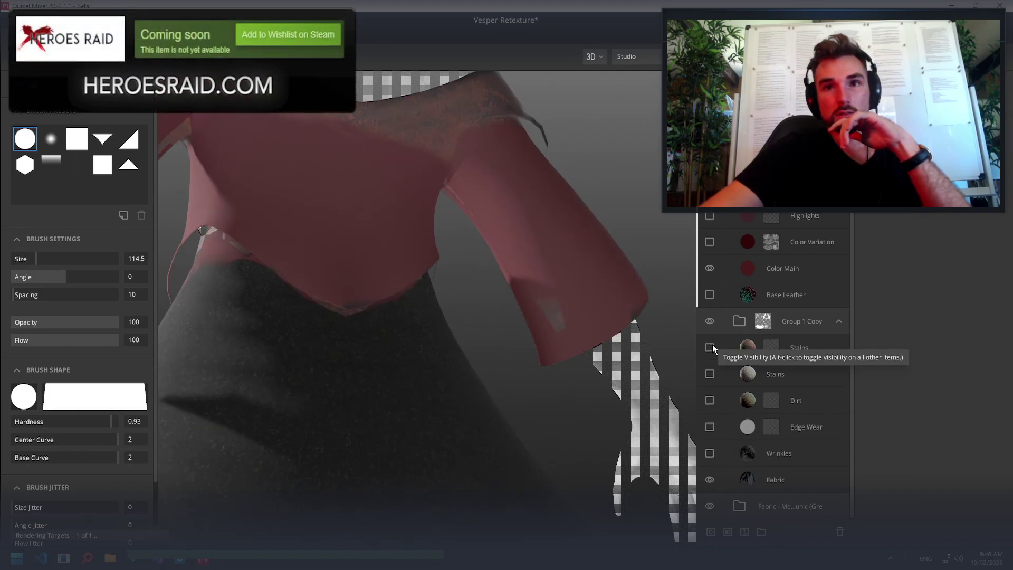
scroll(809, 245, up, 3)
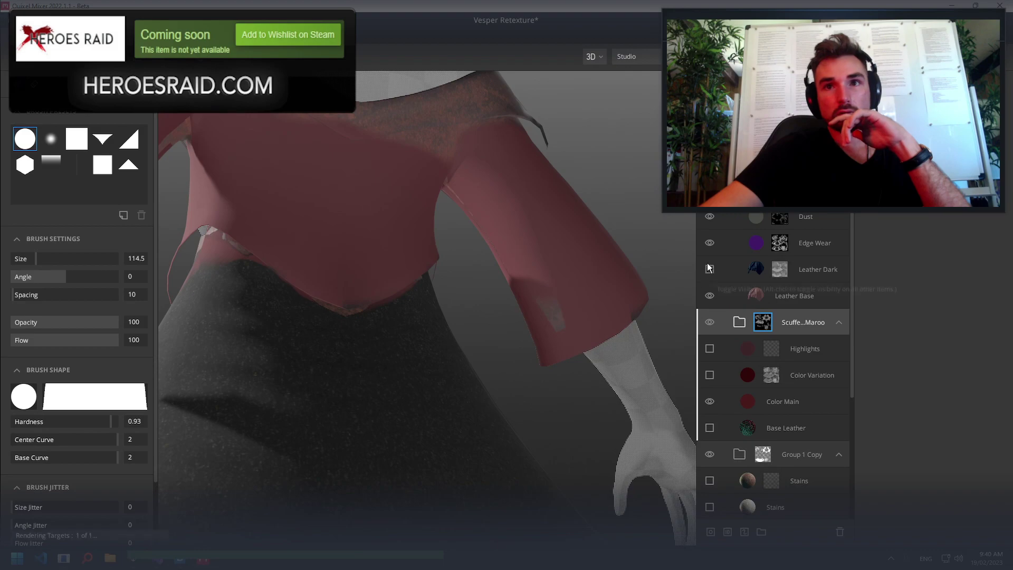
click(710, 242)
click(711, 217)
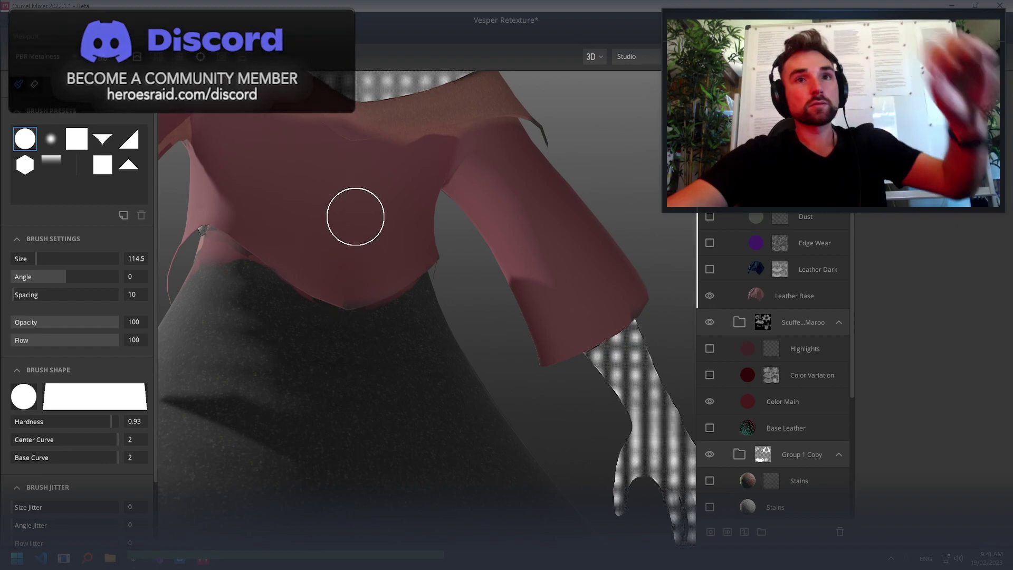
mouse_move(505, 95)
alt+mouse_down()
mouse_move(462, 109)
mouse_move(432, 95)
mouse_move(384, 96)
alt+mouse_up()
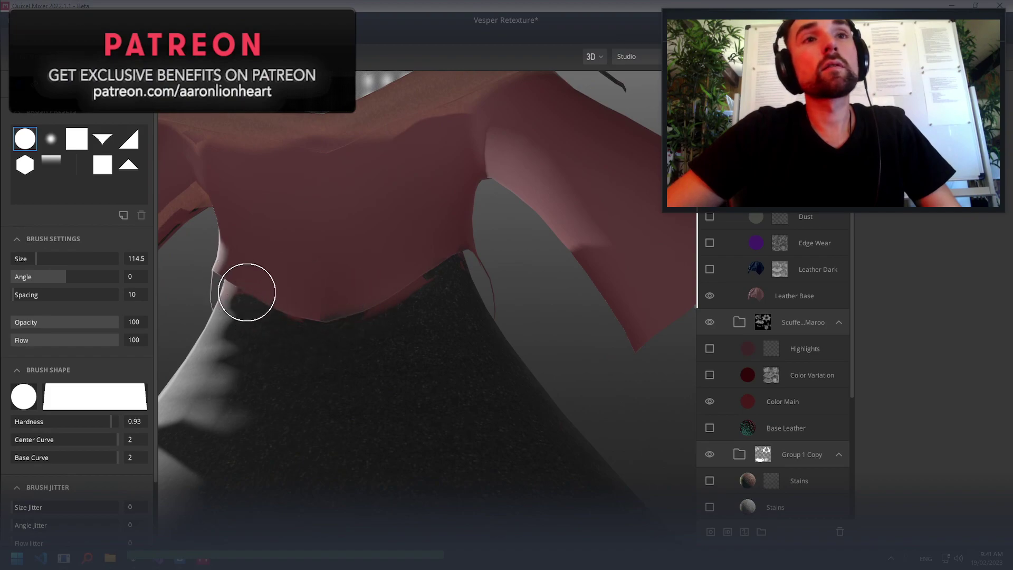
mouse_move(248, 295)
alt+mouse_down()
mouse_move(322, 276)
mouse_move(244, 245)
alt+mouse_up()
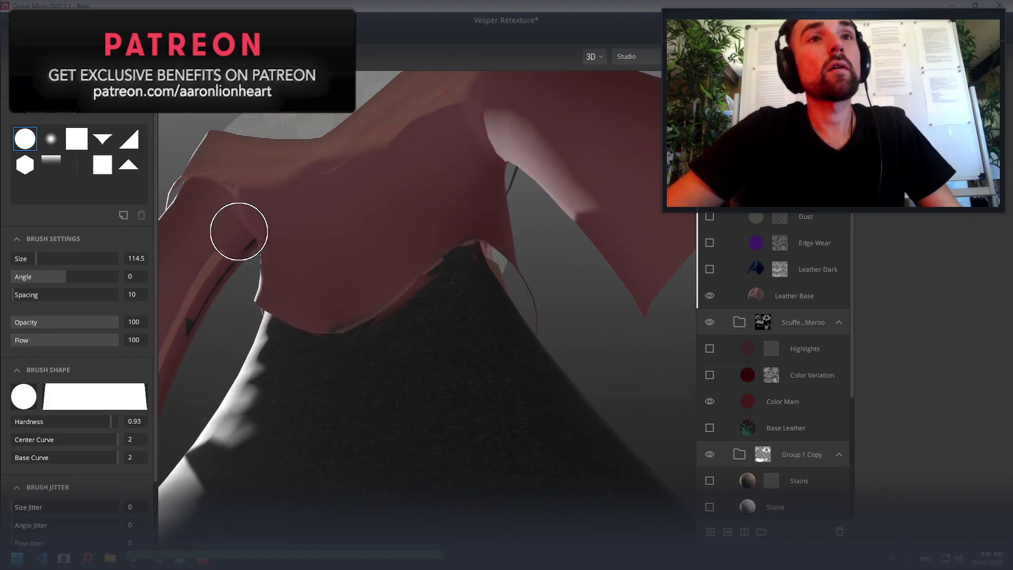
mouse_move(173, 320)
alt+mouse_down()
mouse_move(181, 283)
mouse_move(166, 365)
alt+mouse_up()
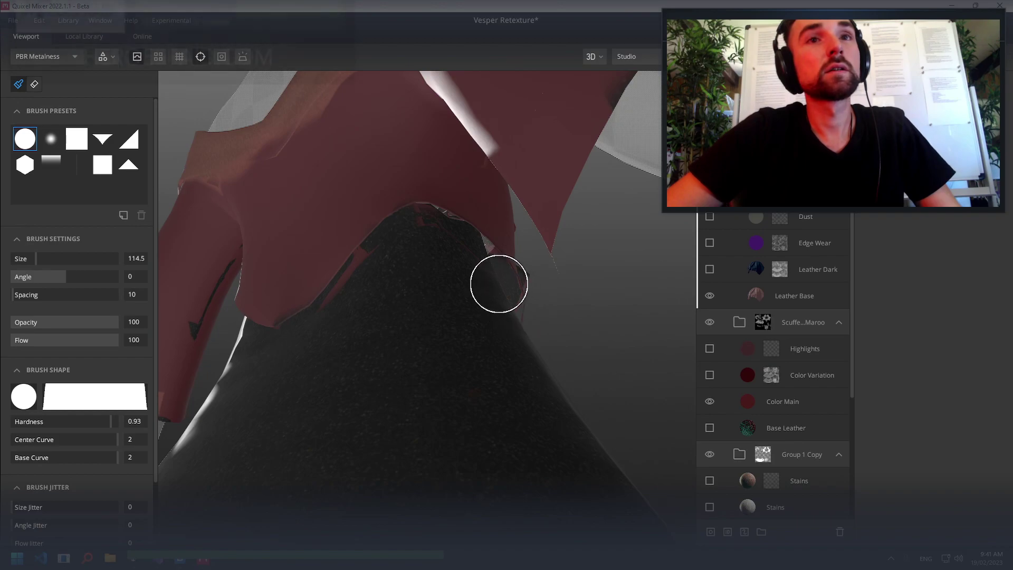
mouse_move(292, 272)
alt+mouse_down()
mouse_move(457, 235)
mouse_move(400, 199)
mouse_move(426, 199)
alt+mouse_up()
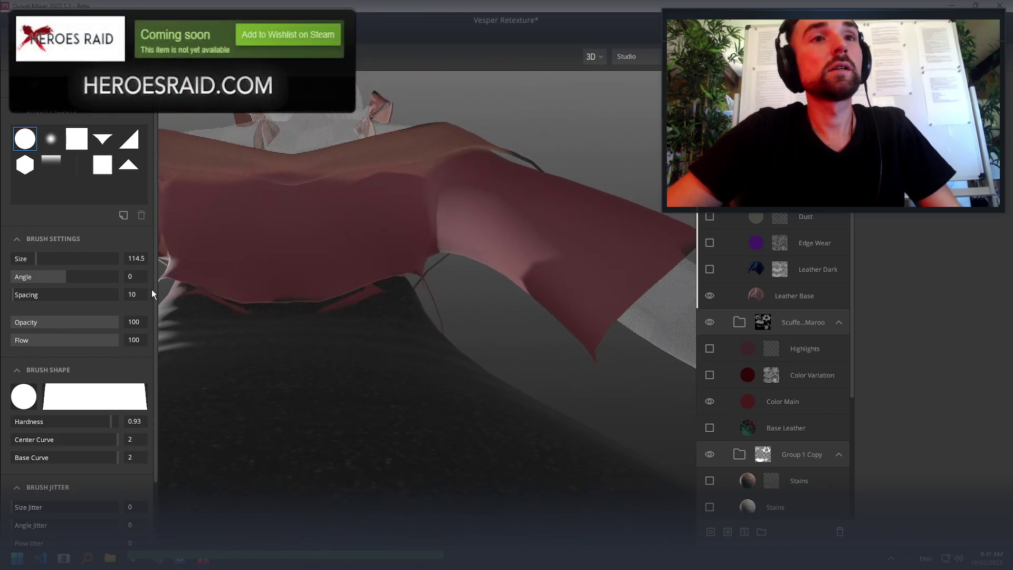
mouse_move(187, 287)
alt+mouse_down()
mouse_move(324, 283)
mouse_move(444, 379)
mouse_move(493, 366)
mouse_move(578, 369)
mouse_move(552, 362)
mouse_move(518, 410)
alt+mouse_up()
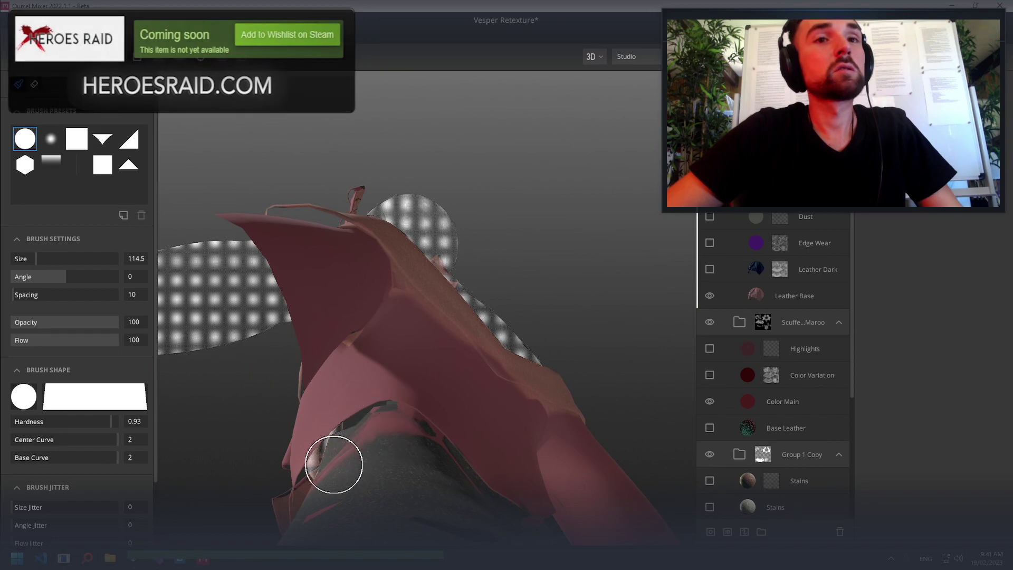
mouse_move(335, 464)
alt+mouse_down()
mouse_move(378, 480)
mouse_move(520, 418)
mouse_move(536, 473)
mouse_move(301, 439)
alt+mouse_up()
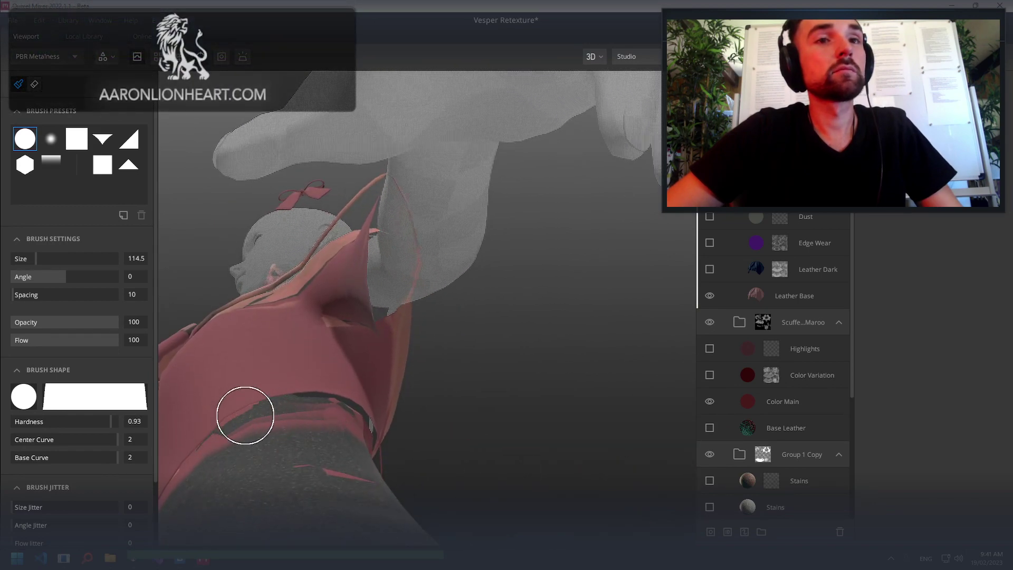
mouse_move(244, 414)
alt+mouse_down()
mouse_move(341, 434)
mouse_move(571, 376)
mouse_move(591, 410)
mouse_move(436, 360)
mouse_move(452, 366)
mouse_move(486, 459)
mouse_move(517, 505)
mouse_move(479, 448)
mouse_move(346, 385)
mouse_move(365, 378)
alt+mouse_up()
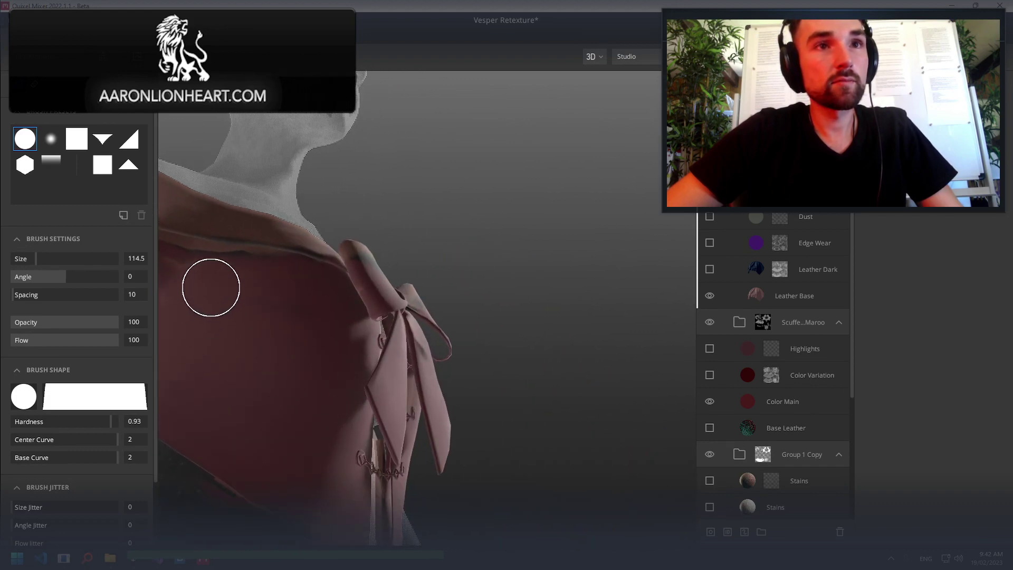
mouse_move(212, 290)
alt+mouse_down()
mouse_move(224, 290)
mouse_move(188, 267)
alt+mouse_up()
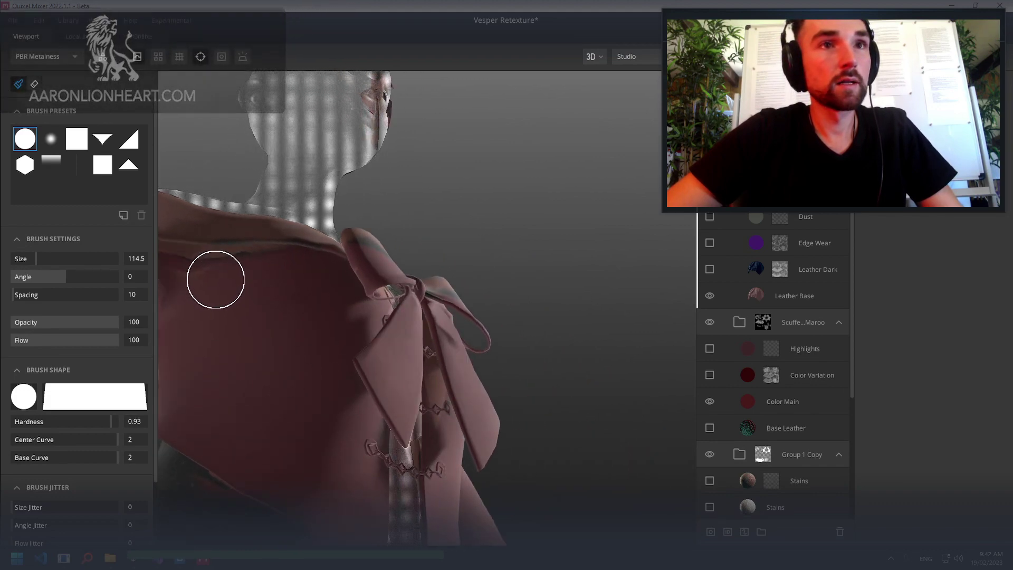
mouse_move(259, 278)
alt+mouse_down()
mouse_move(260, 350)
mouse_move(170, 344)
mouse_move(152, 362)
alt+mouse_up()
alt+drag(500, 351, 561, 366)
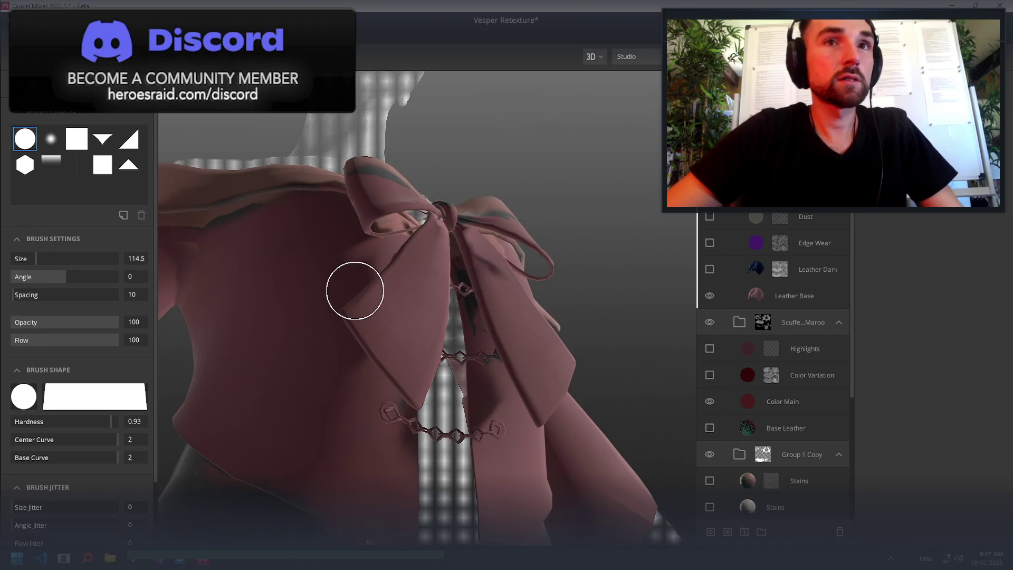
mouse_move(392, 283)
alt+mouse_down()
mouse_move(562, 308)
mouse_move(331, 339)
alt+mouse_up()
scroll(264, 381, down, 2)
scroll(529, 330, down, 4)
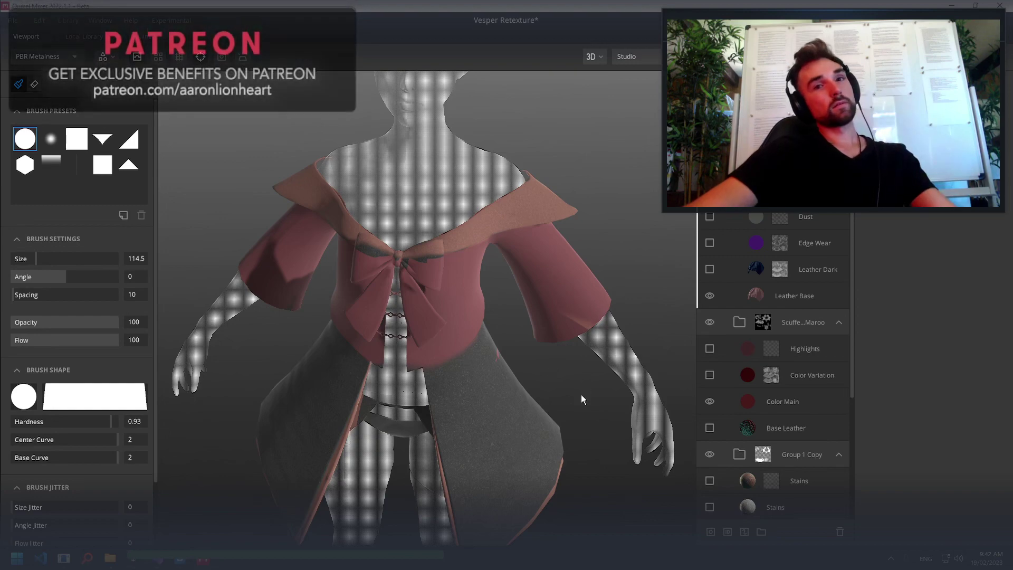
Orbit around the dress and shoulder, then pick the Brush Soft preset (size 139.3, hardness 0)
mouse_move(581, 396)
alt+mouse_down()
mouse_move(426, 407)
mouse_move(364, 365)
mouse_move(166, 372)
alt+mouse_up()
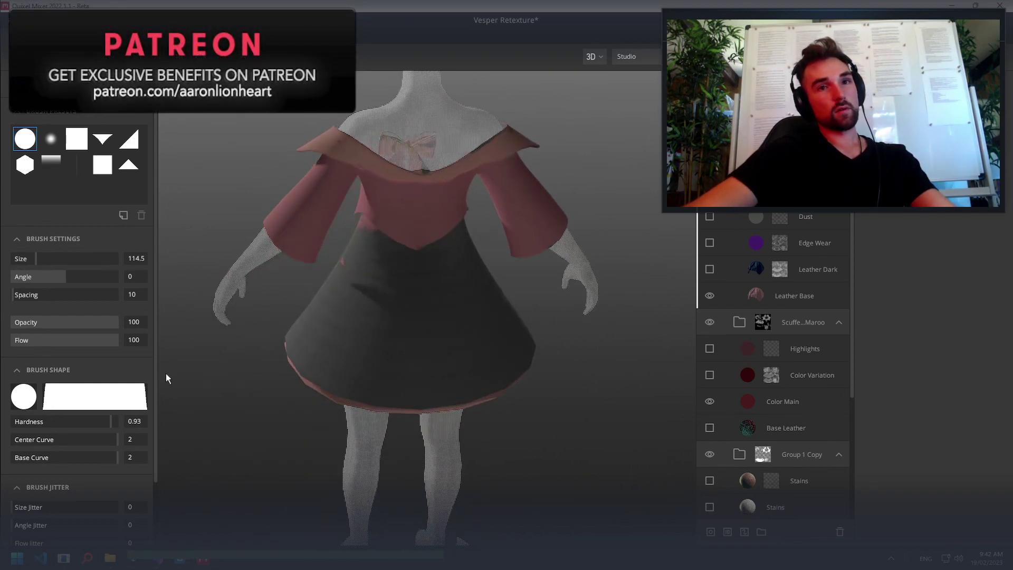
scroll(408, 100, up, 3)
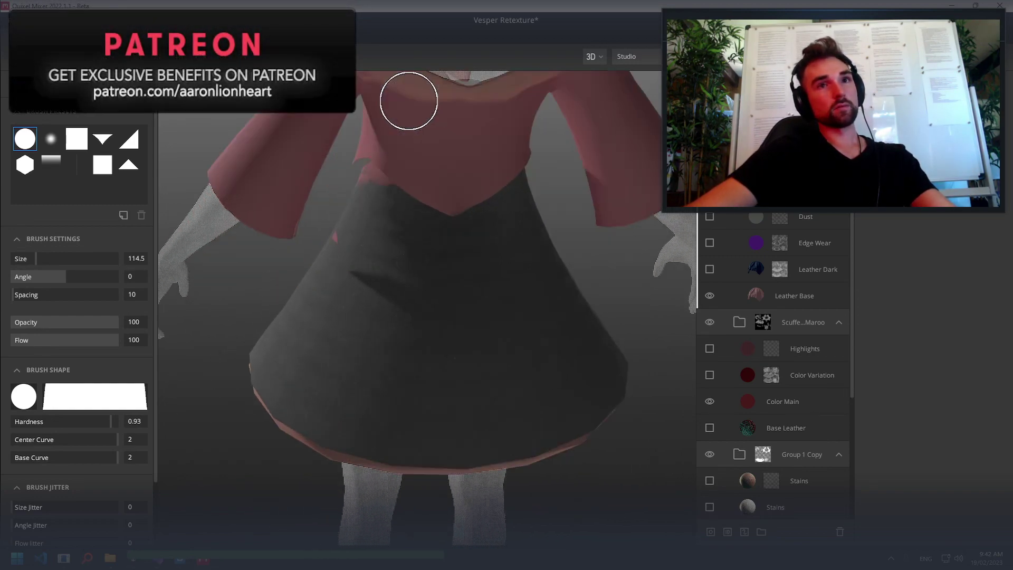
mouse_move(520, 130)
alt+mouse_down()
mouse_move(523, 83)
mouse_move(429, 242)
mouse_move(357, 294)
mouse_move(362, 166)
mouse_move(288, 126)
mouse_move(396, 183)
mouse_move(520, 292)
alt+mouse_up()
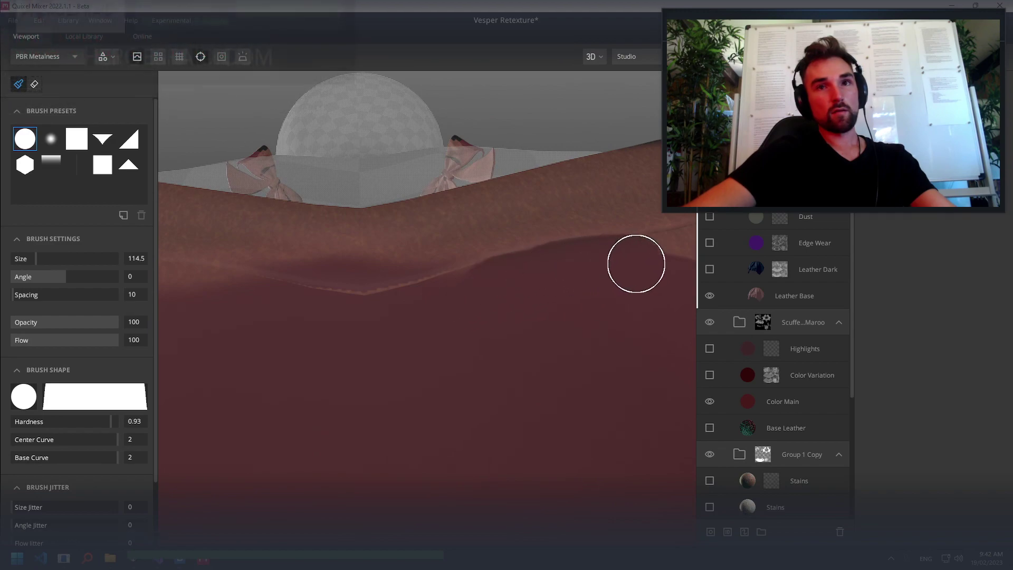
alt+drag(638, 311, 570, 321)
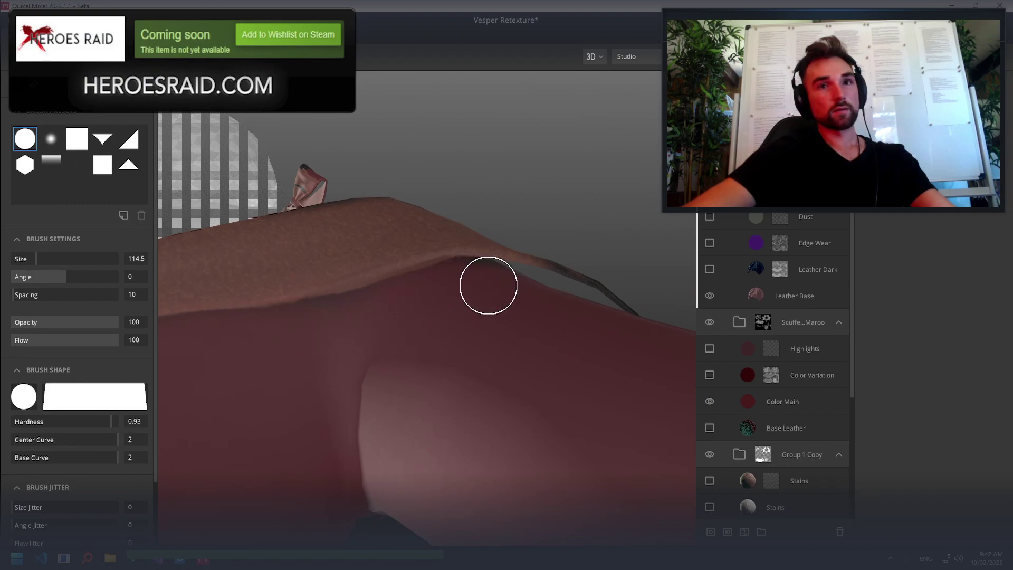
mouse_move(258, 387)
alt+mouse_down()
mouse_move(502, 350)
mouse_move(299, 334)
mouse_move(373, 382)
mouse_move(333, 407)
alt+mouse_up()
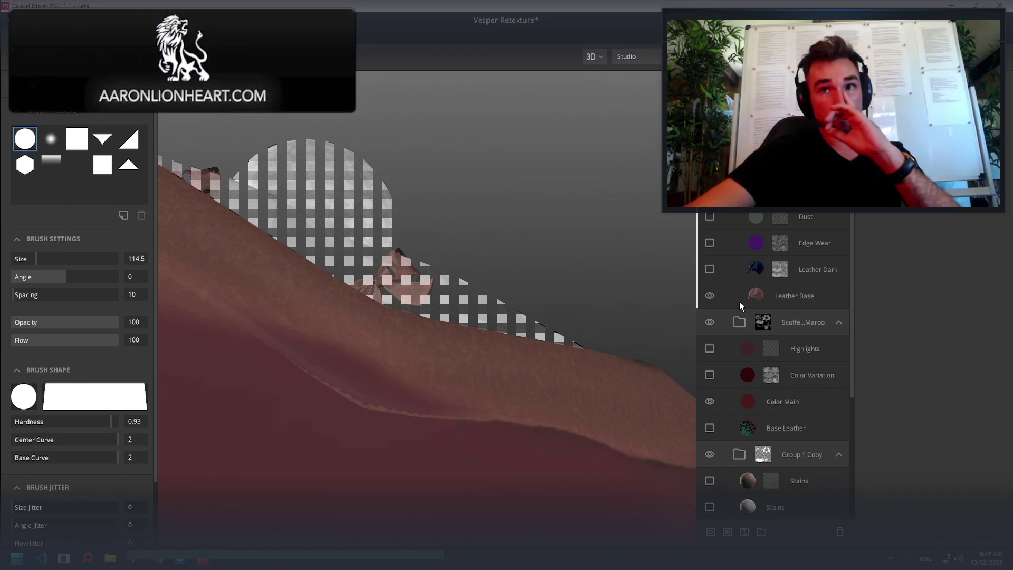
click(51, 139)
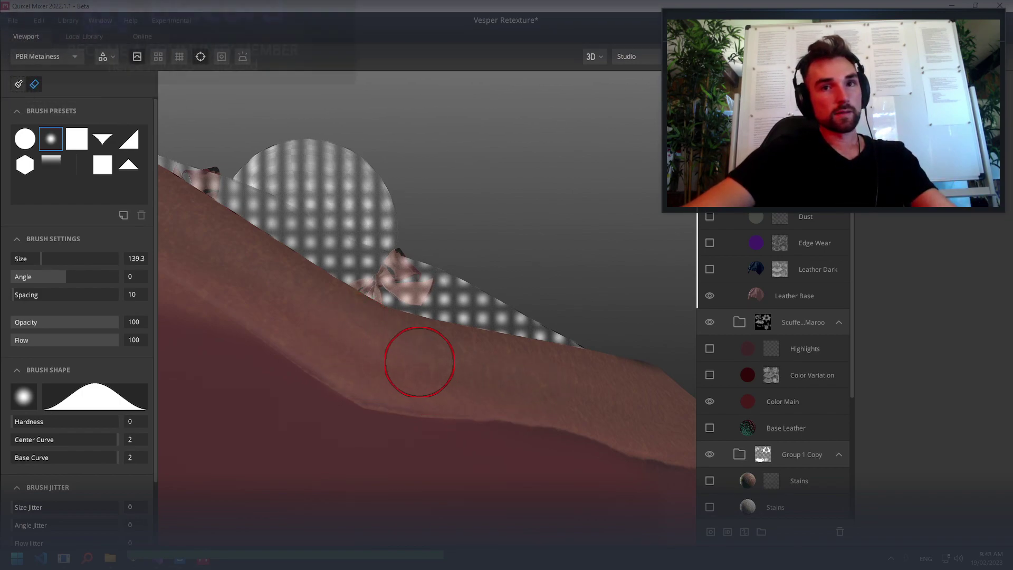
alt+drag(419, 363, 339, 412)
alt+drag(362, 378, 410, 362)
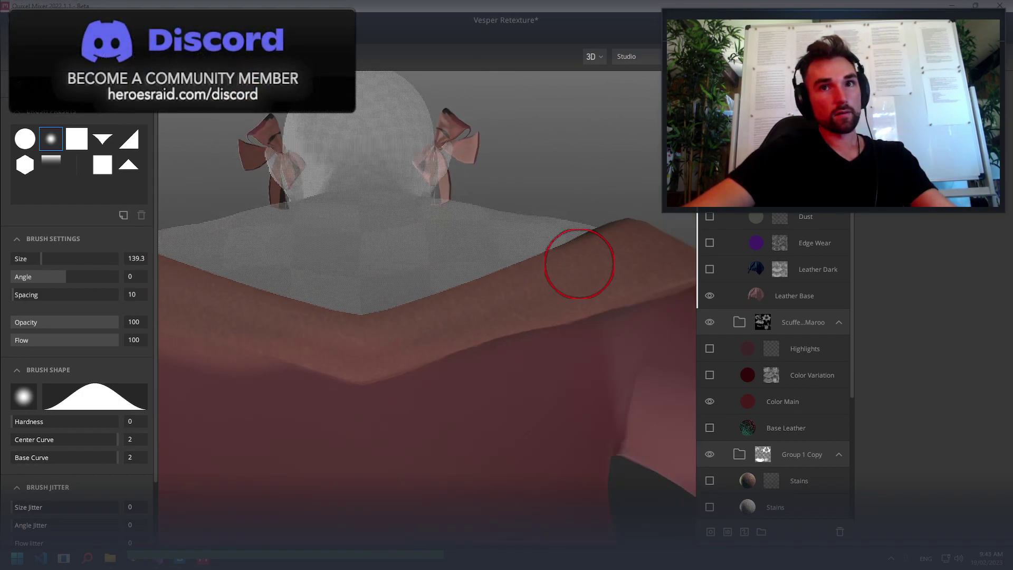
mouse_move(299, 377)
alt+mouse_down()
mouse_move(396, 343)
mouse_move(339, 339)
mouse_move(645, 391)
mouse_move(430, 414)
mouse_move(561, 391)
mouse_move(581, 342)
mouse_move(595, 398)
mouse_move(574, 280)
mouse_move(583, 331)
mouse_move(573, 296)
mouse_move(543, 339)
mouse_move(543, 327)
mouse_move(547, 452)
mouse_move(529, 351)
mouse_move(426, 313)
alt+mouse_up()
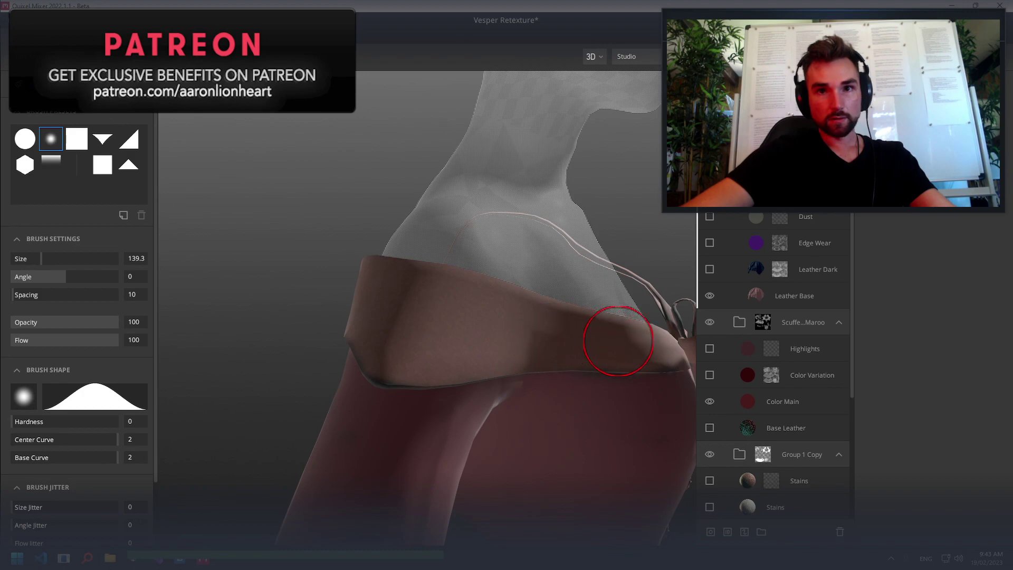
mouse_move(649, 344)
alt+mouse_down()
mouse_move(561, 344)
mouse_move(526, 323)
alt+mouse_up()
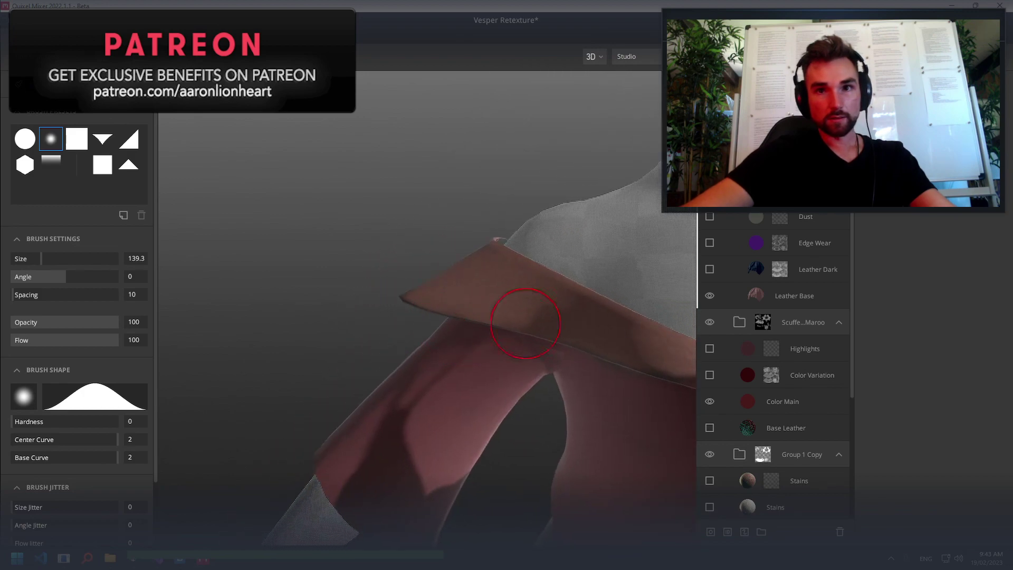
mouse_move(650, 350)
alt+mouse_down()
mouse_move(607, 340)
mouse_move(653, 332)
mouse_move(570, 317)
mouse_move(575, 337)
alt+mouse_up()
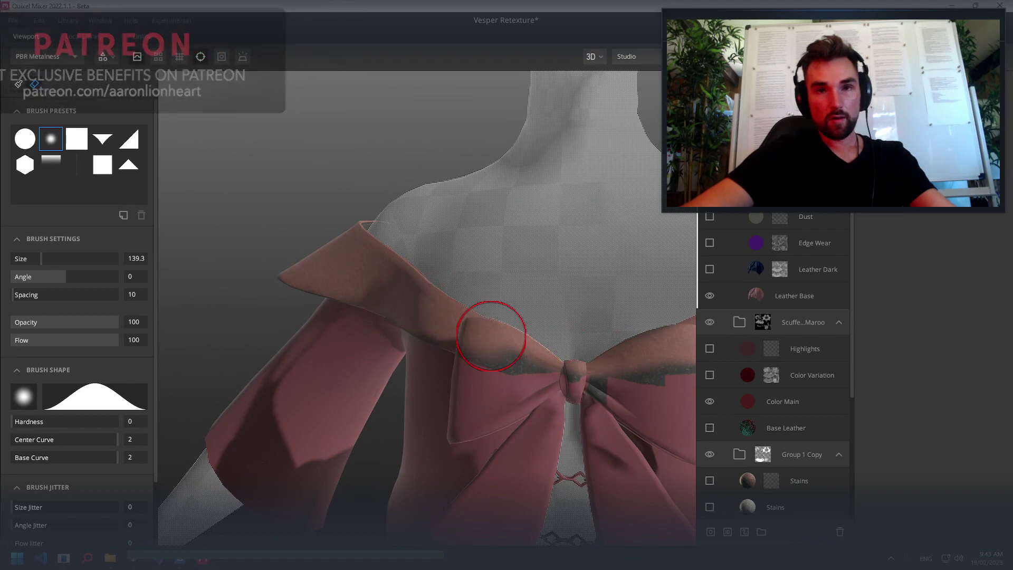
alt+drag(640, 362, 527, 373)
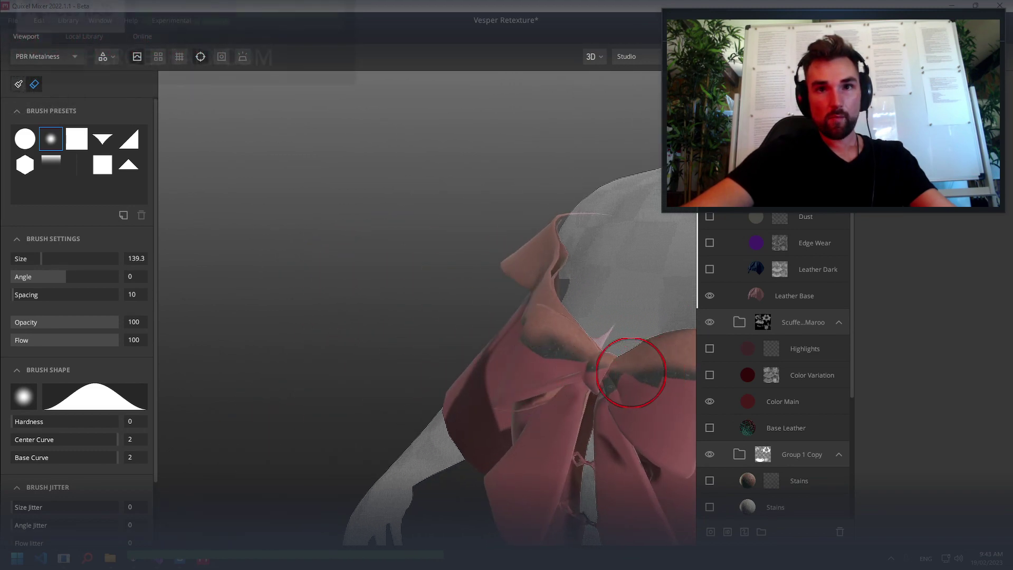
alt+drag(626, 368, 549, 373)
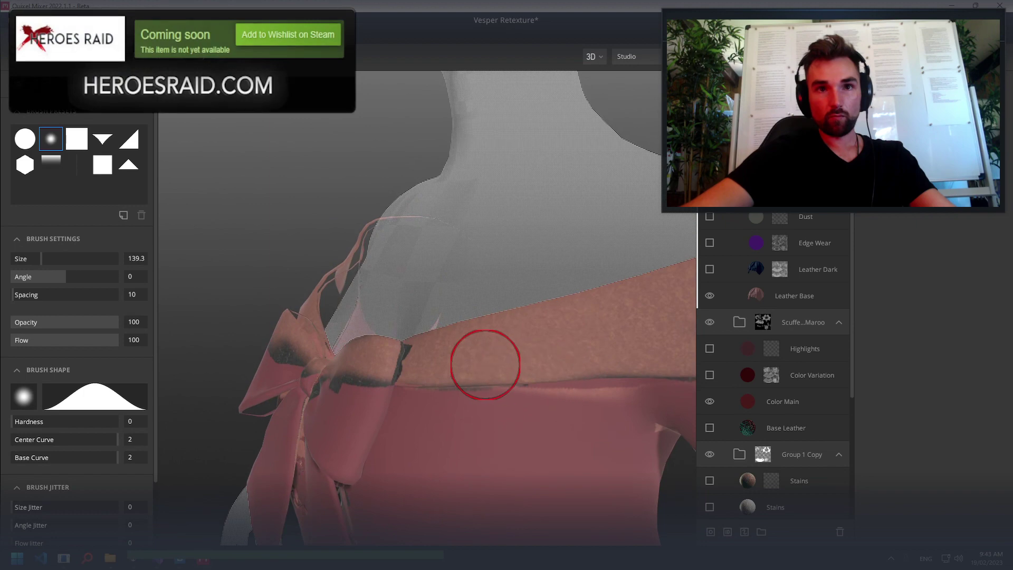
mouse_move(482, 363)
alt+mouse_down()
mouse_move(328, 404)
mouse_move(319, 391)
mouse_move(352, 481)
alt+mouse_up()
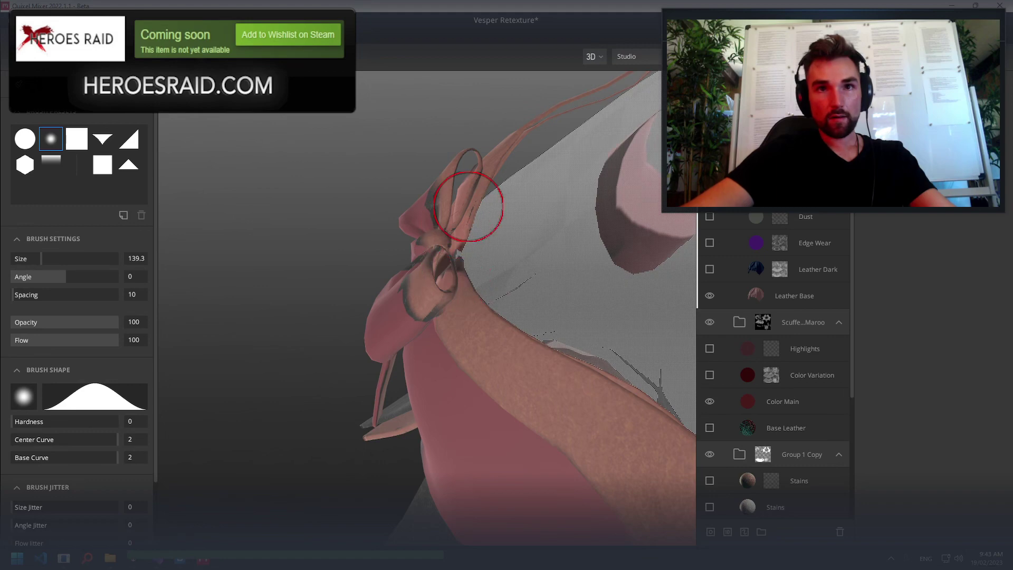
alt+drag(469, 206, 505, 339)
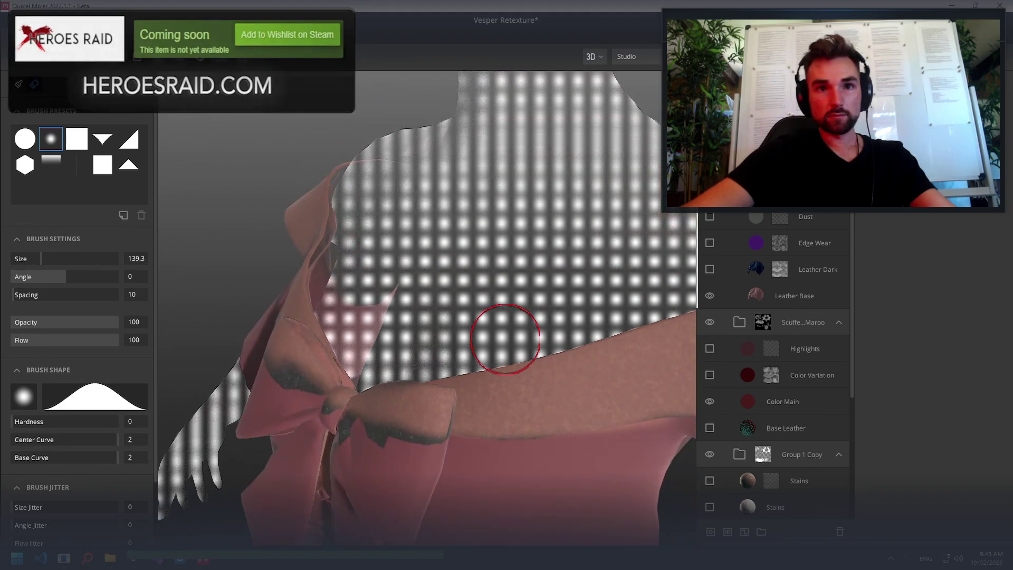
alt+drag(407, 373, 565, 322)
scroll(566, 327, down, 5)
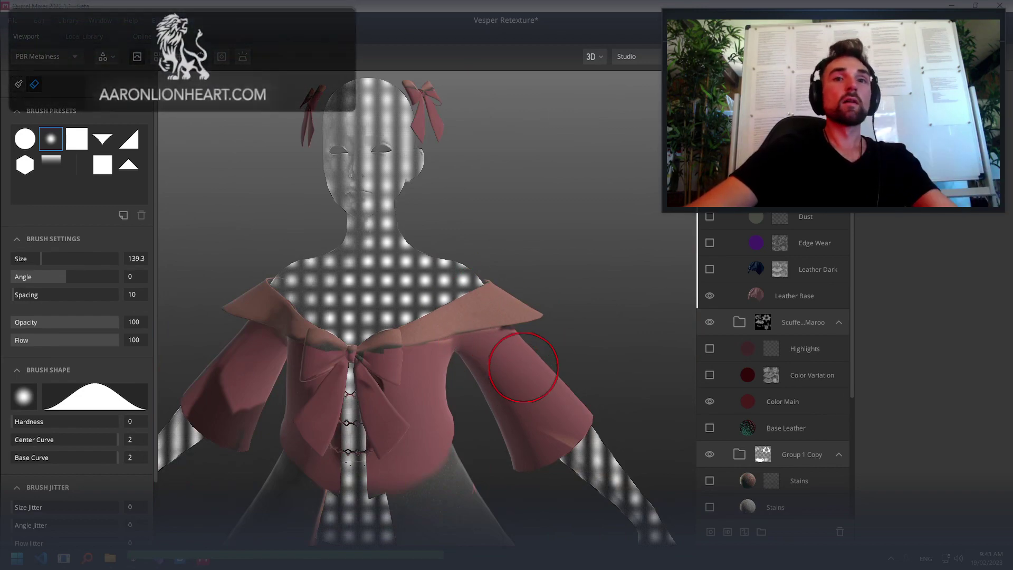
scroll(576, 362, up, 3)
alt+drag(633, 350, 454, 240)
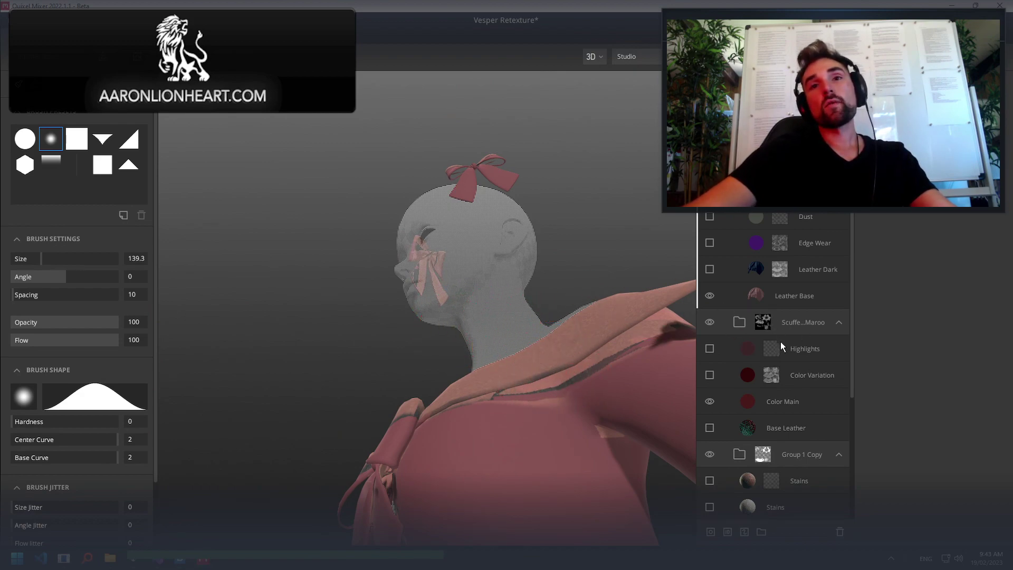
Target the maroon group with a hard round brush at size 37.40 and dab the shoulder
click(748, 332)
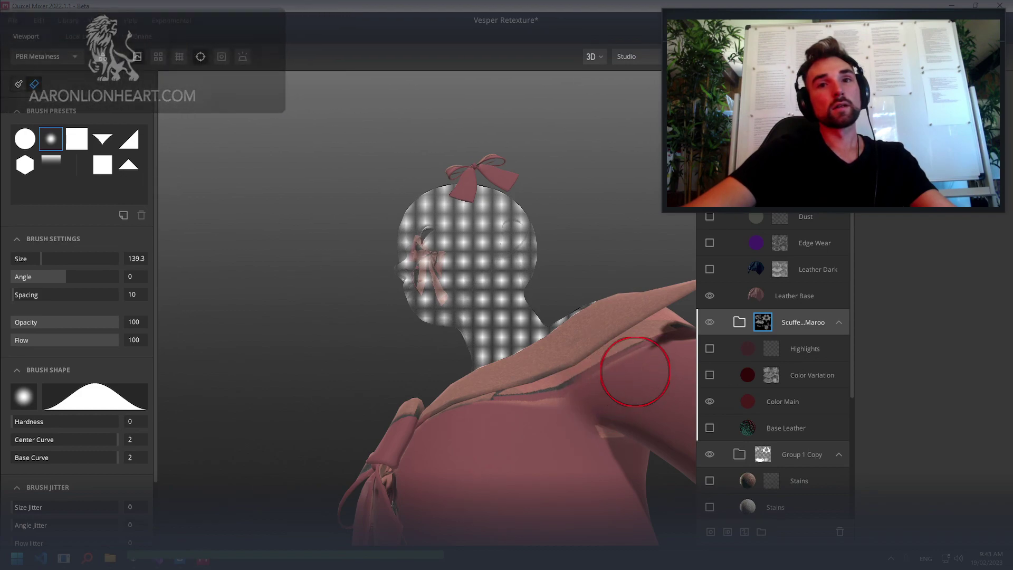
click(24, 139)
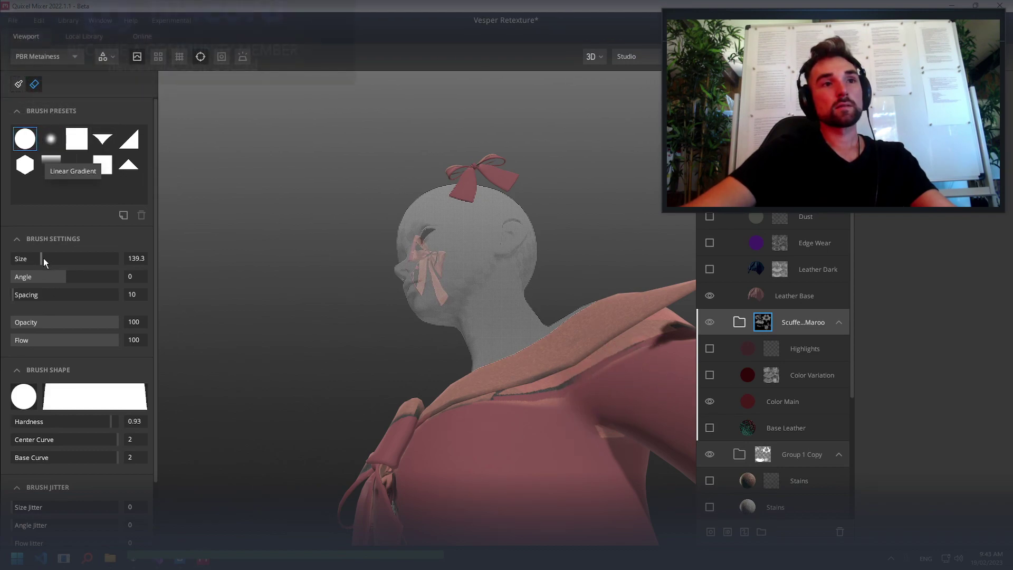
drag(43, 258, 20, 259)
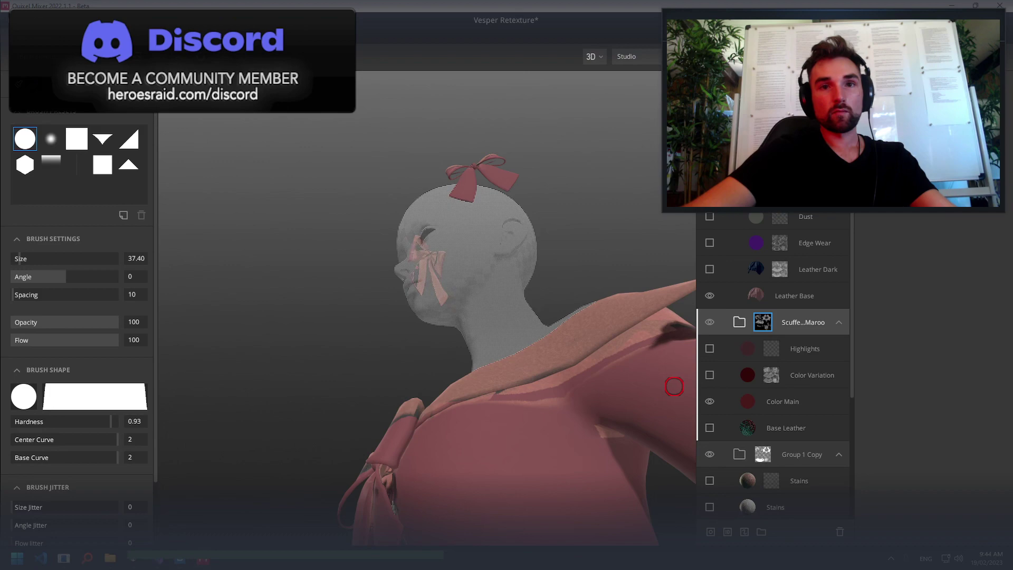
alt+drag(674, 386, 569, 372)
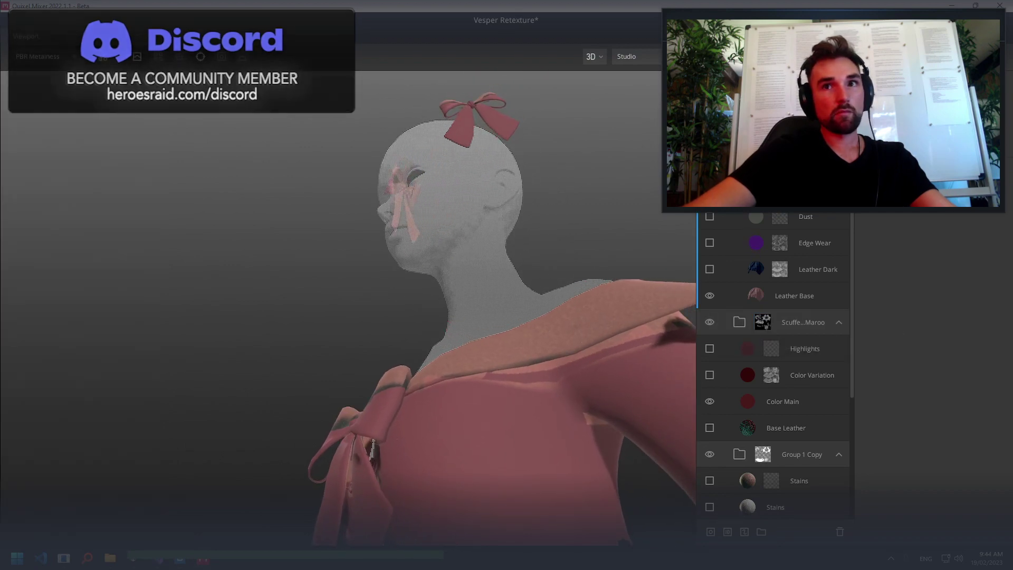
click(542, 395)
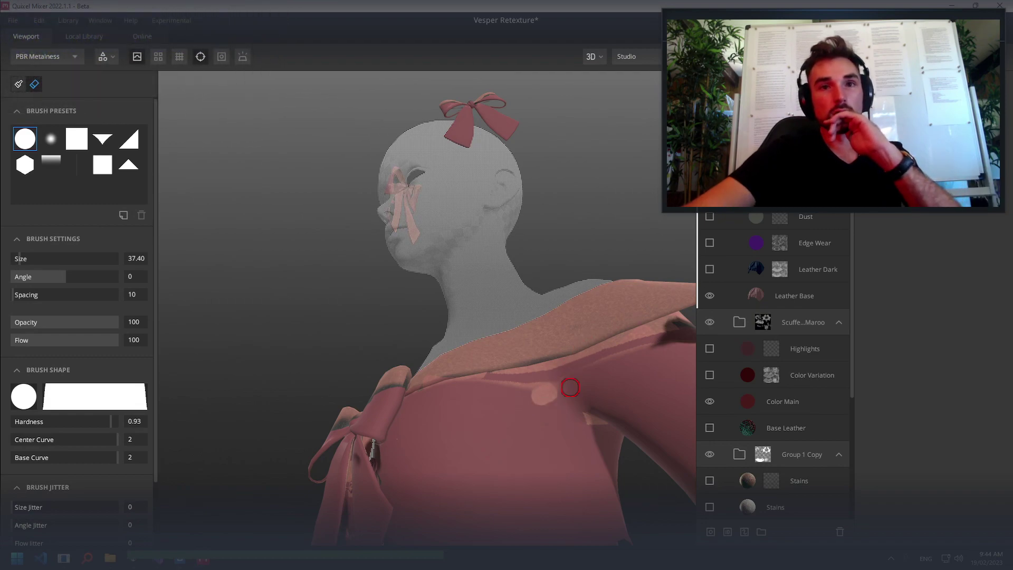
Undo the test dab and paint strokes along the maroon shoulder
key(bracketright)
key(bracketright)
key(bracketright)
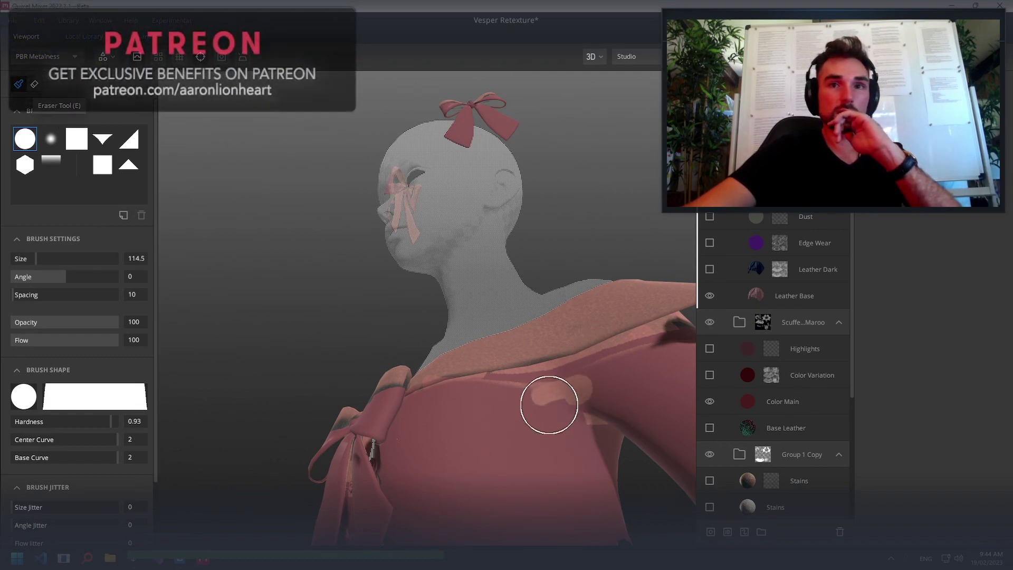
key(ctrl+z)
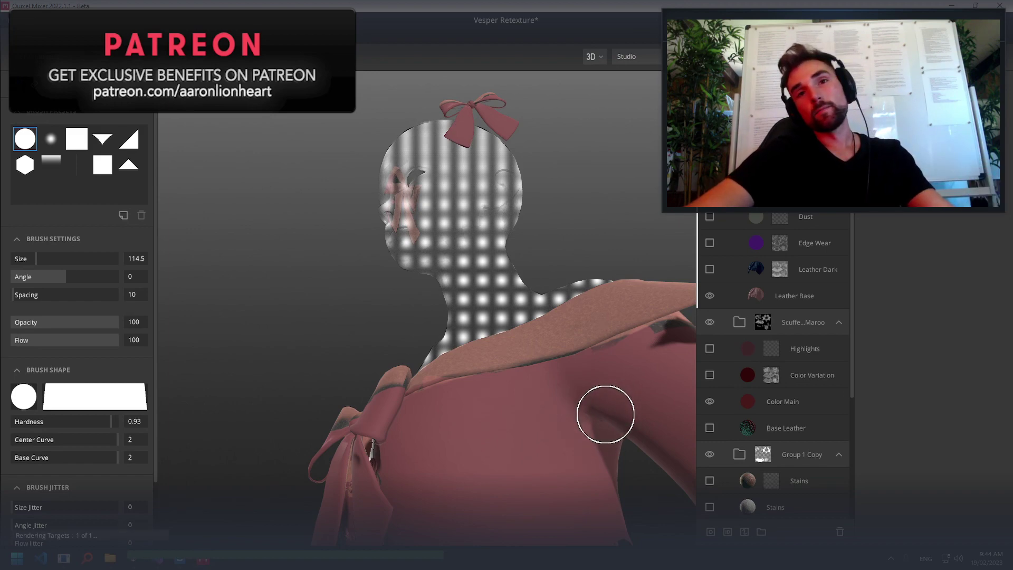
drag(607, 410, 551, 427)
alt+drag(618, 378, 660, 323)
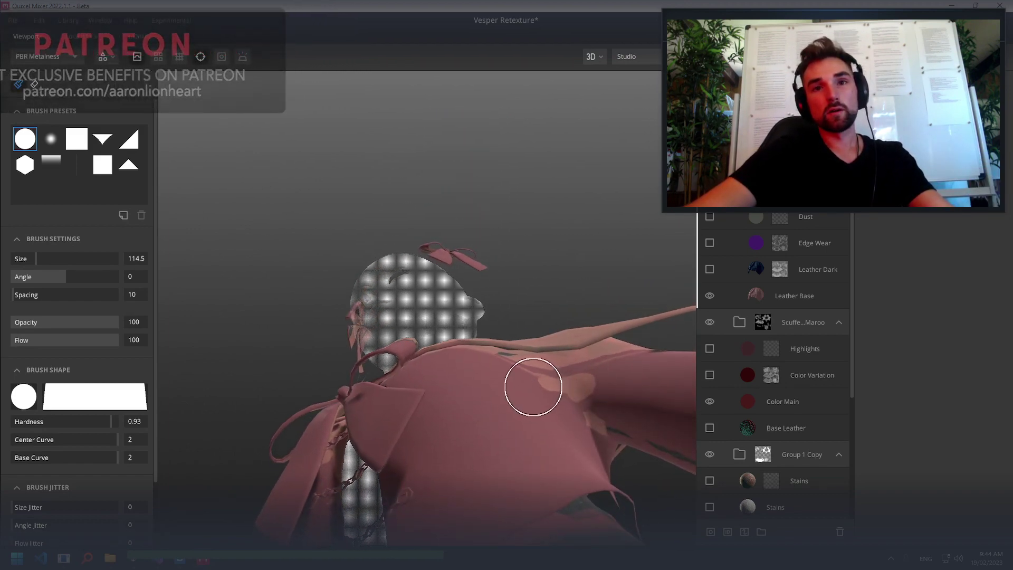
drag(500, 380, 633, 368)
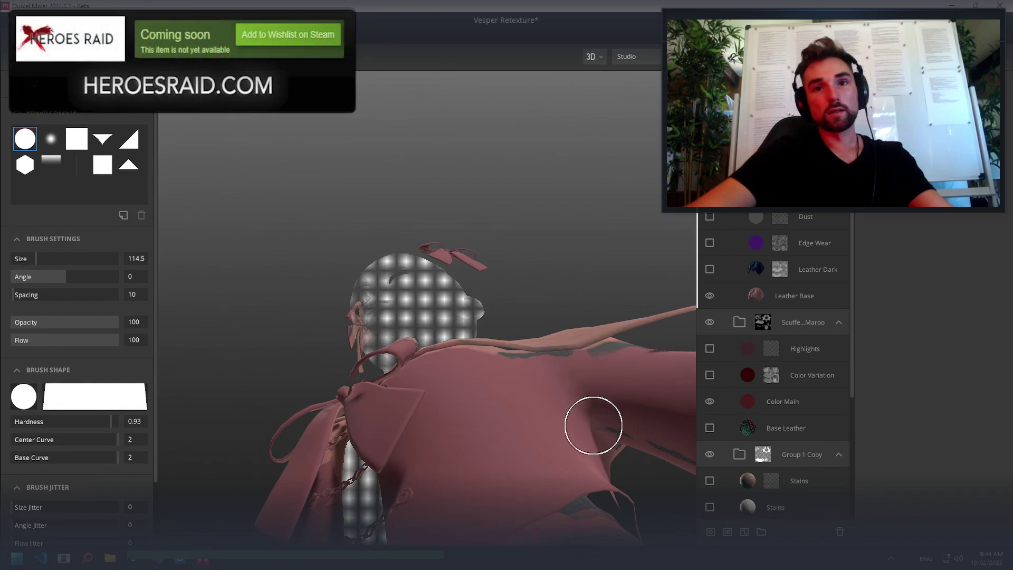
mouse_move(598, 416)
alt+mouse_down()
mouse_move(442, 480)
mouse_move(483, 443)
alt+mouse_up()
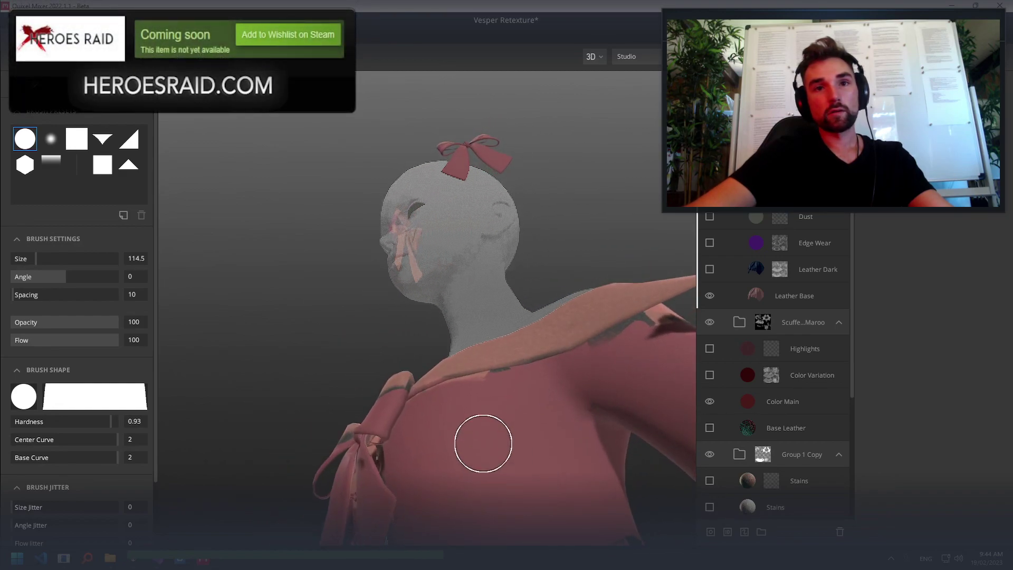
mouse_move(490, 405)
alt+mouse_down()
mouse_move(482, 389)
mouse_move(489, 421)
alt+mouse_up()
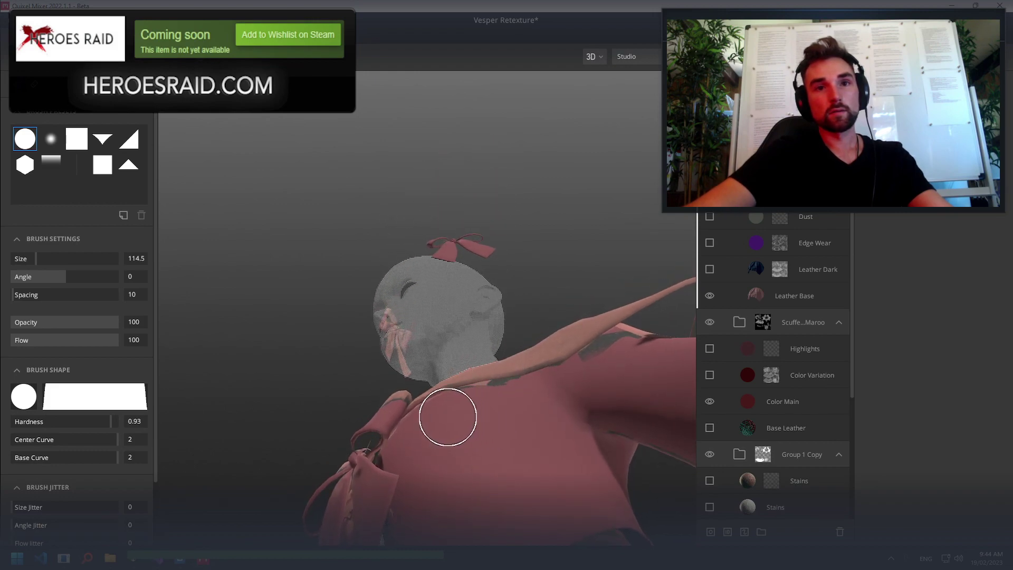
mouse_move(543, 441)
alt+mouse_down()
mouse_move(586, 486)
mouse_move(453, 444)
mouse_move(511, 459)
mouse_move(480, 466)
mouse_move(512, 497)
mouse_move(448, 431)
alt+mouse_up()
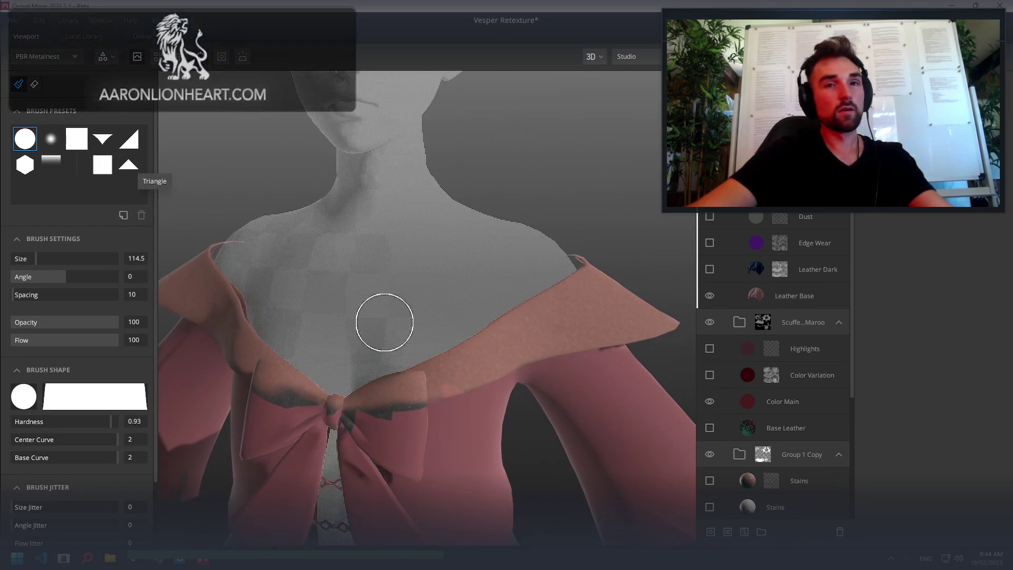
Select the Scuffed Maroon group mask and paint out the dark scuff on the collar
click(457, 372)
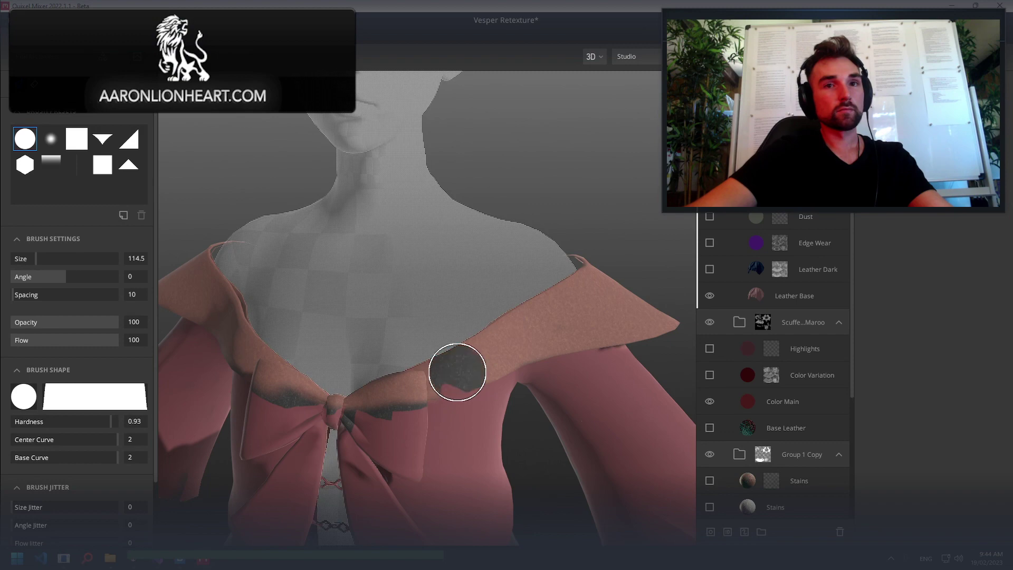
key(ctrl+z)
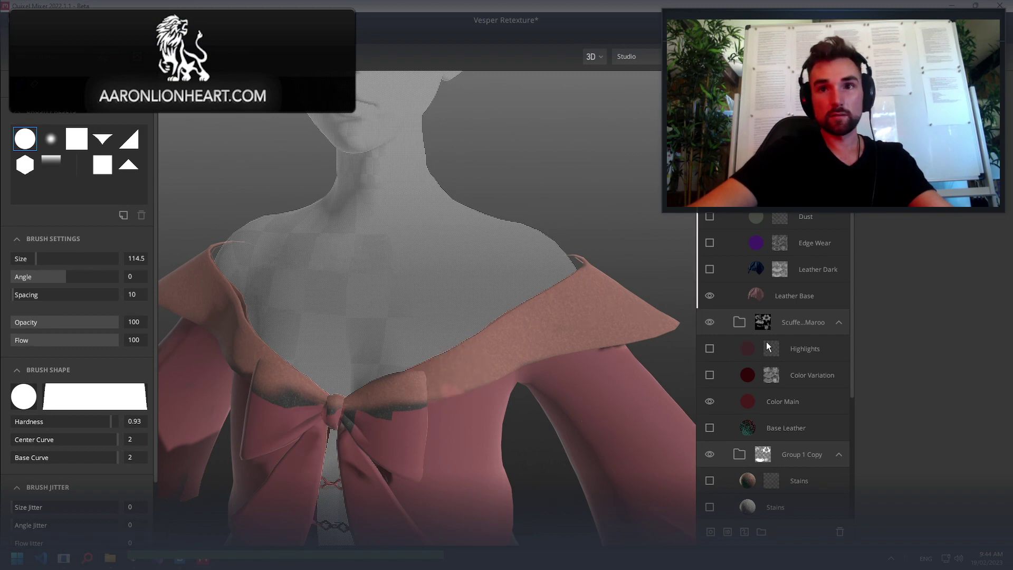
click(768, 322)
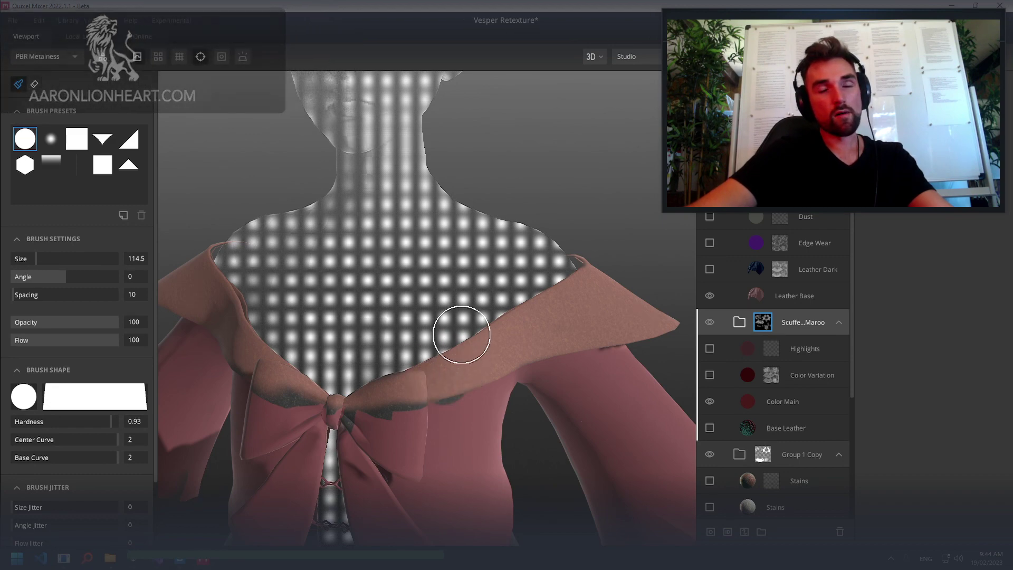
drag(466, 321, 474, 360)
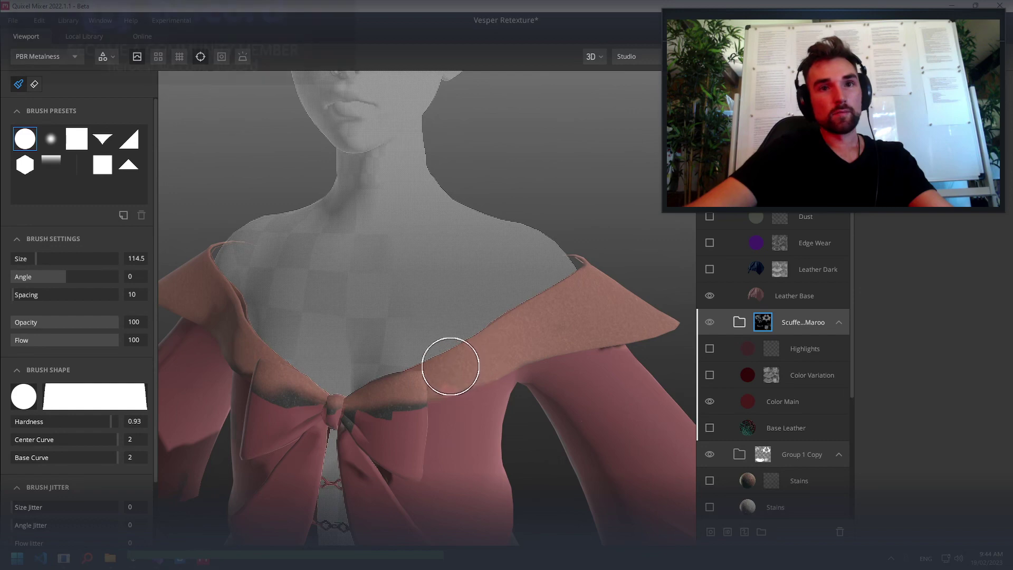
Orbit around the collar, neck and torso to check the painted result
mouse_move(346, 277)
alt+mouse_down()
mouse_move(269, 333)
mouse_move(240, 324)
mouse_move(470, 301)
alt+mouse_up()
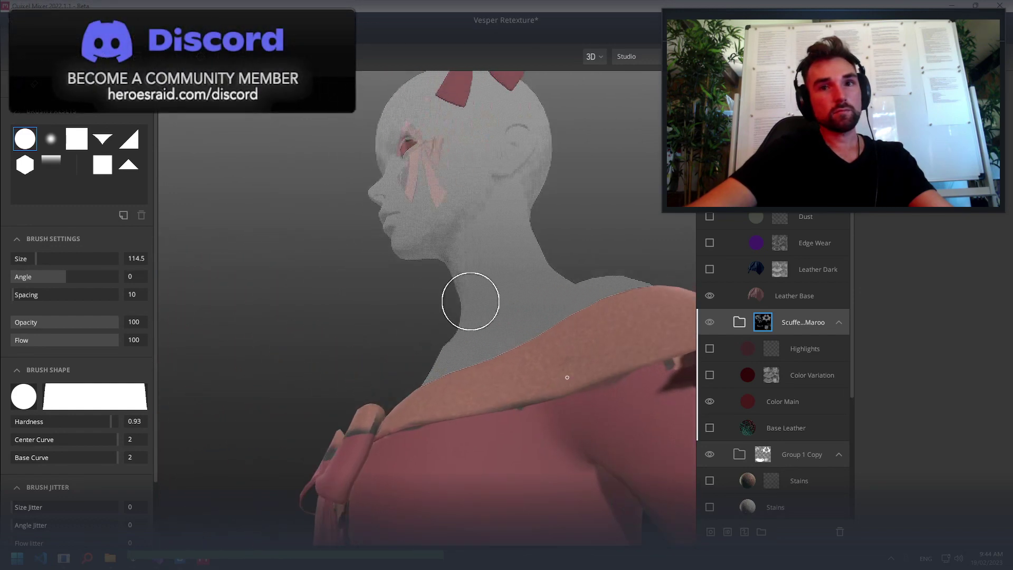
mouse_move(635, 389)
alt+mouse_down()
mouse_move(546, 392)
mouse_move(527, 381)
alt+mouse_up()
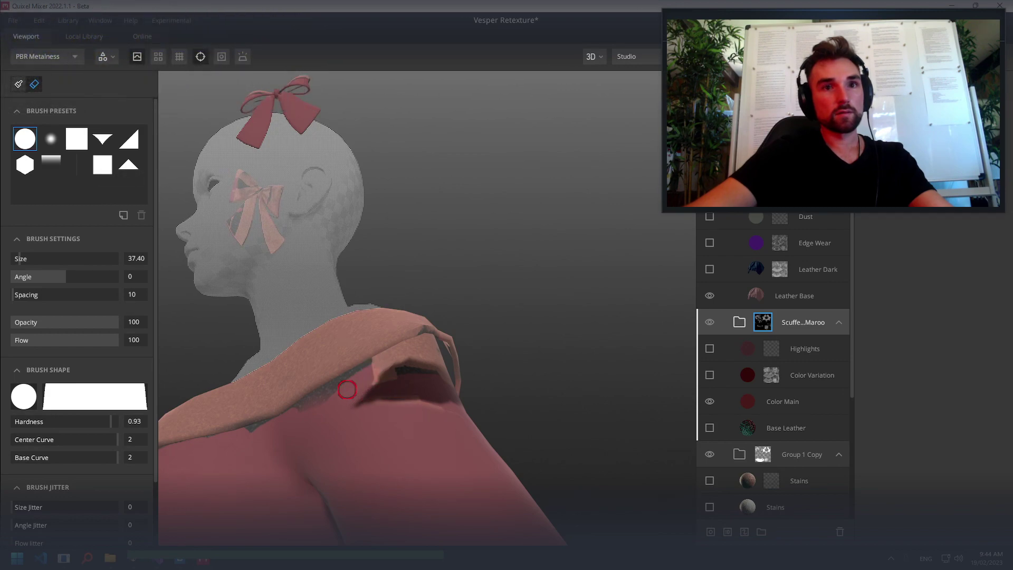
mouse_move(298, 421)
alt+mouse_down()
mouse_move(402, 474)
mouse_move(301, 481)
mouse_move(190, 443)
mouse_move(209, 526)
alt+mouse_up()
mouse_move(511, 446)
alt+mouse_down()
mouse_move(549, 418)
mouse_move(307, 368)
alt+mouse_up()
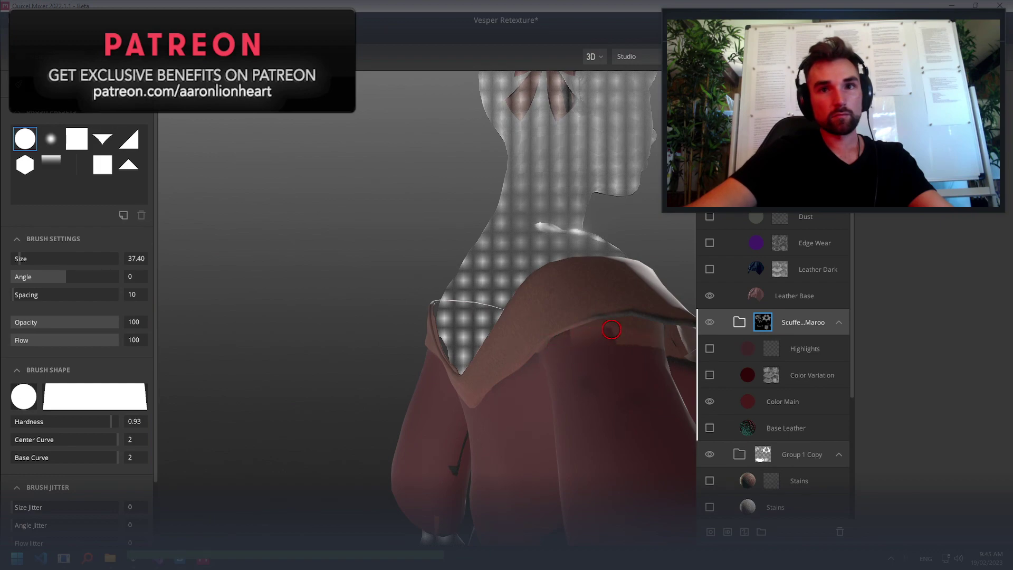
mouse_move(632, 334)
alt+mouse_down()
mouse_move(556, 340)
mouse_move(562, 359)
alt+mouse_up()
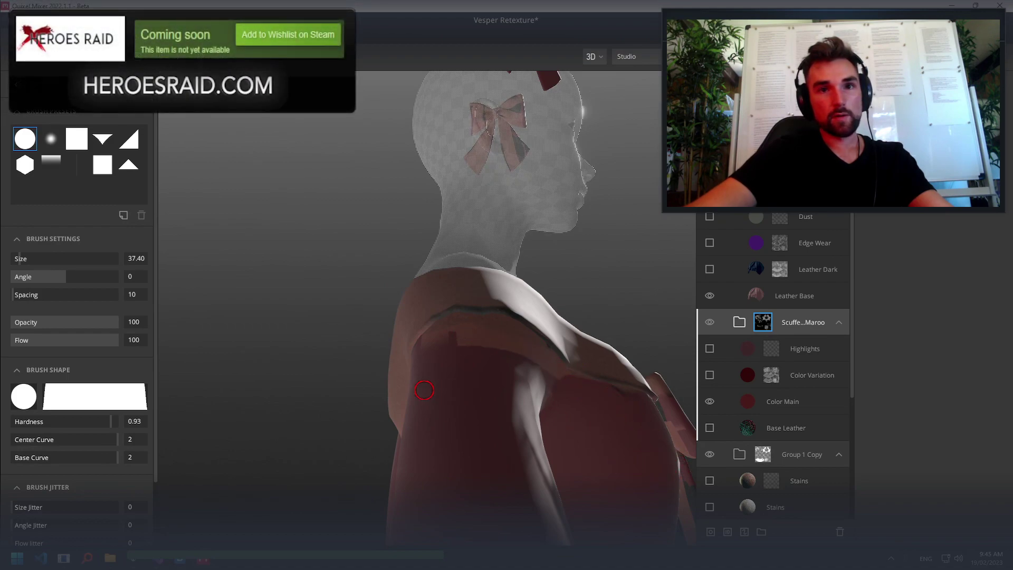
mouse_move(449, 391)
alt+mouse_down()
mouse_move(655, 452)
mouse_move(498, 439)
mouse_move(538, 471)
mouse_move(547, 441)
alt+mouse_up()
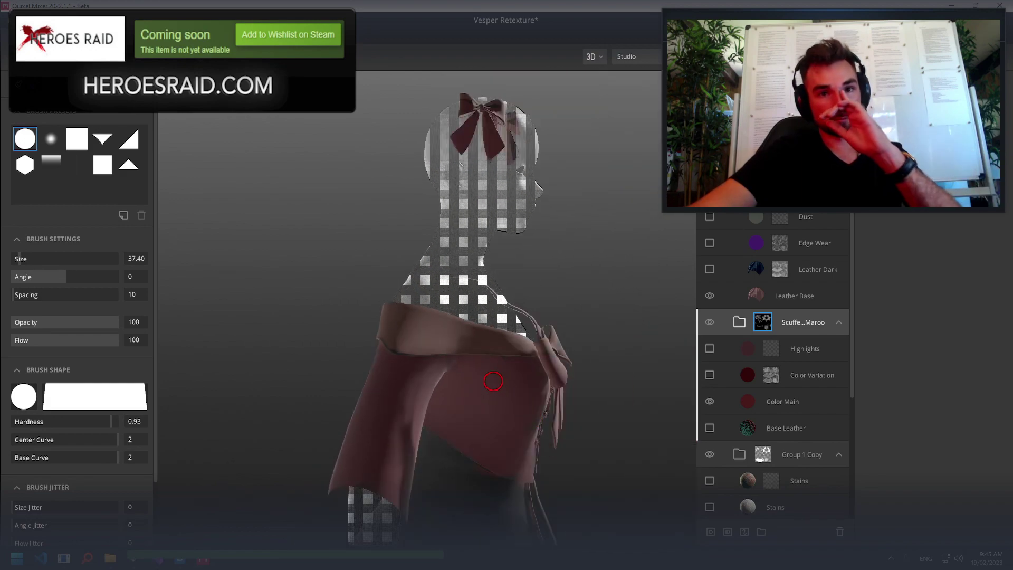
alt+drag(547, 407, 353, 364)
scroll(319, 358, down, 5)
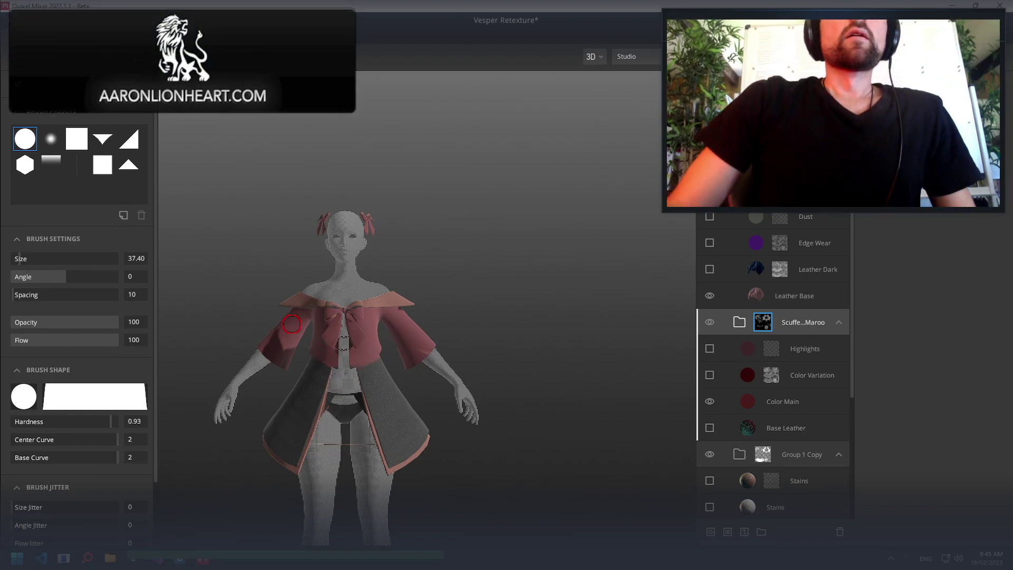
scroll(332, 348, up, 4)
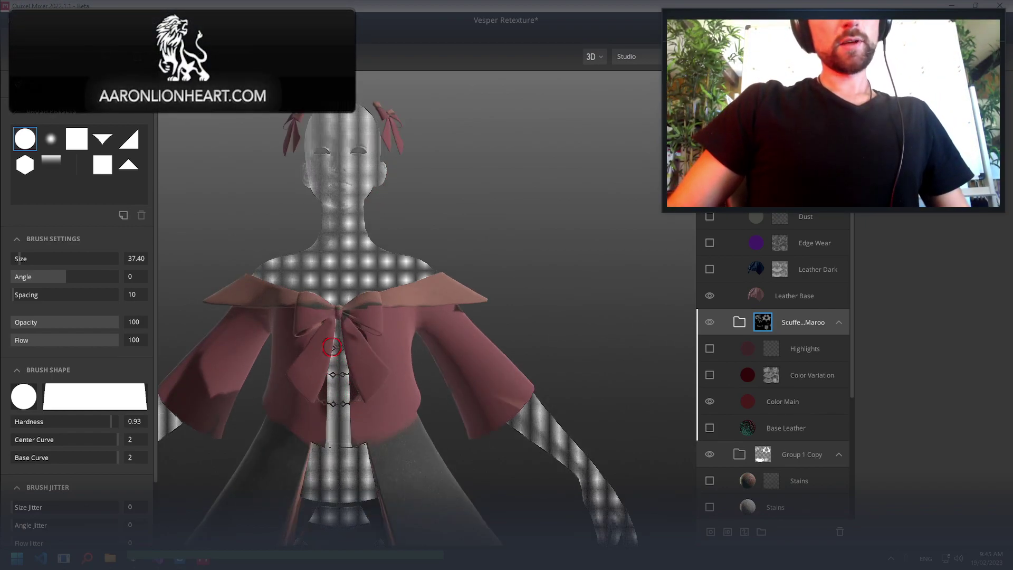
scroll(331, 347, down, 3)
alt+drag(332, 347, 525, 353)
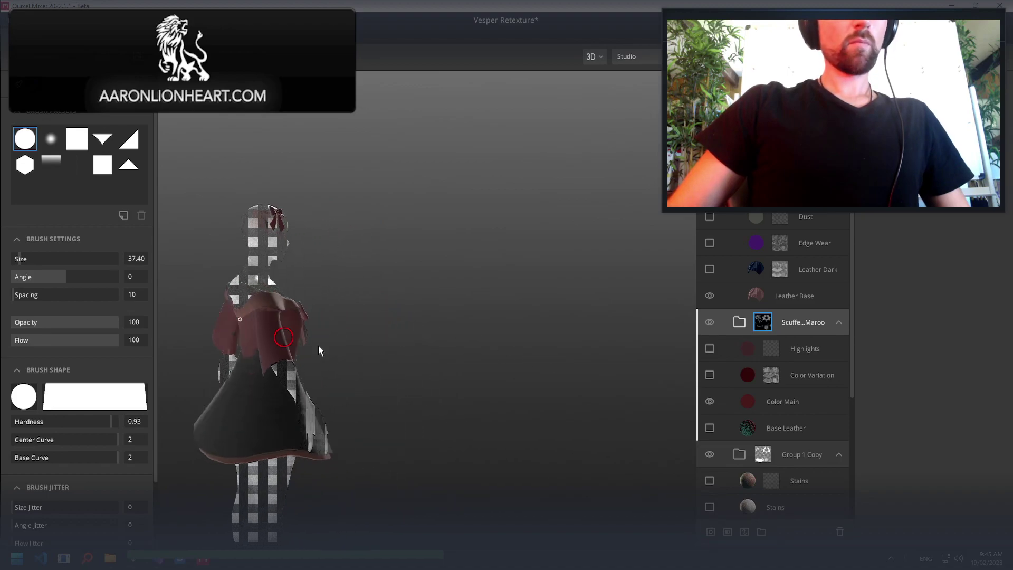
mouse_move(318, 346)
alt+mouse_down()
mouse_move(217, 309)
mouse_move(657, 309)
alt+mouse_up()
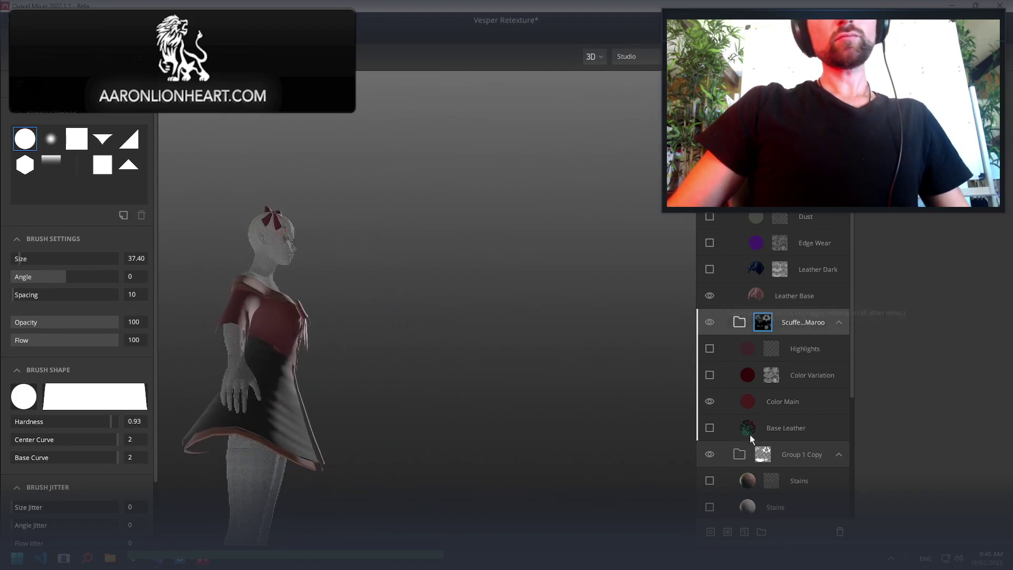
click(287, 248)
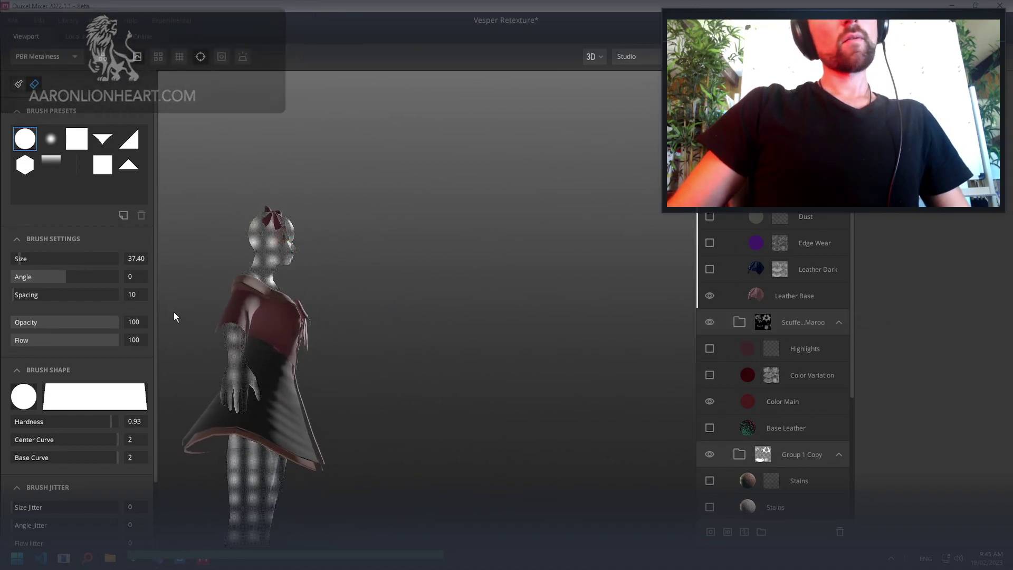
mouse_move(322, 291)
alt+mouse_down()
mouse_move(291, 238)
mouse_move(336, 306)
alt+mouse_up()
scroll(312, 394, up, 2)
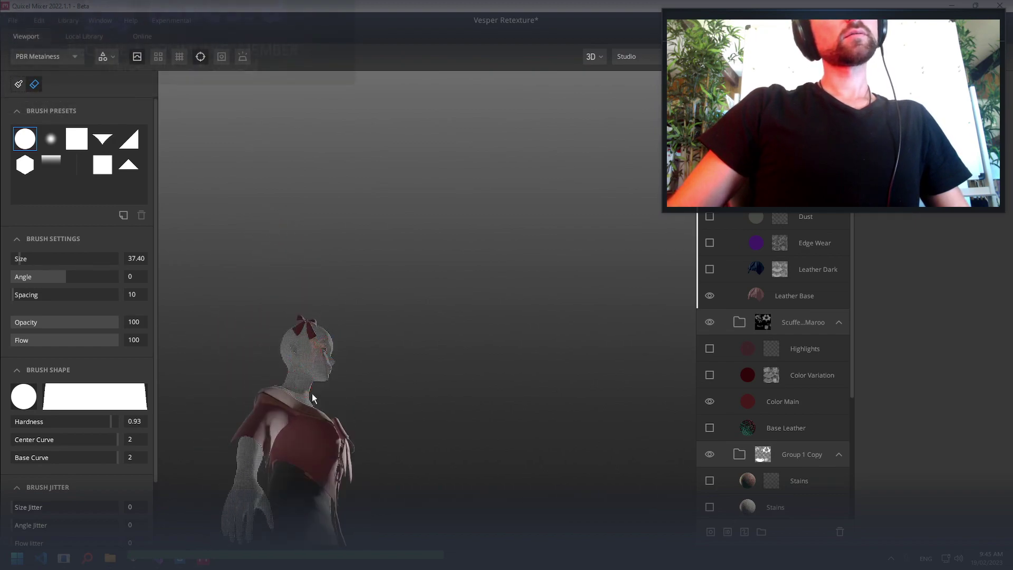
scroll(328, 520, up, 2)
mouse_move(328, 520)
alt+mouse_down()
mouse_move(331, 429)
mouse_move(323, 441)
alt+mouse_up()
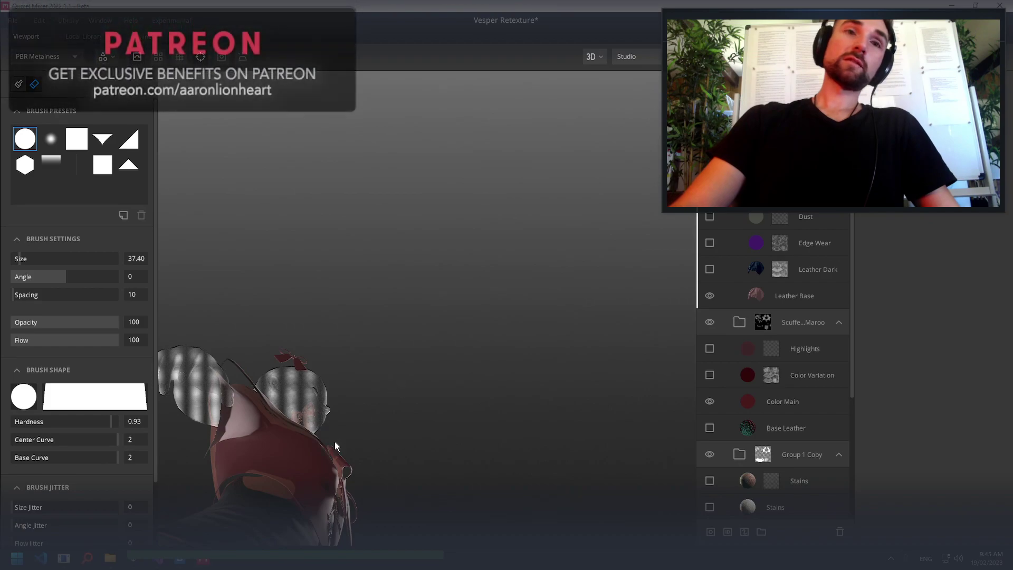
click(38, 26)
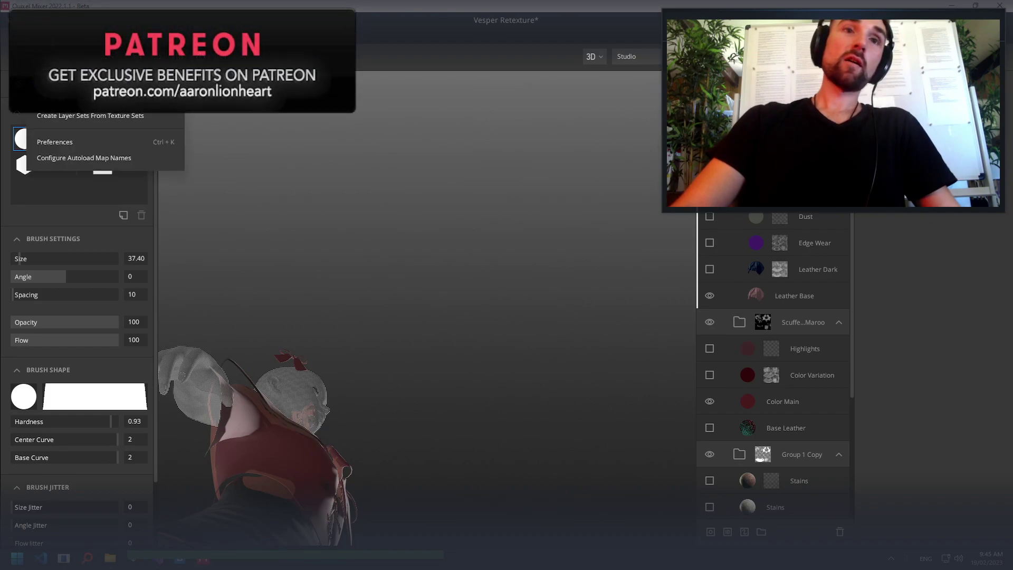
click(763, 322)
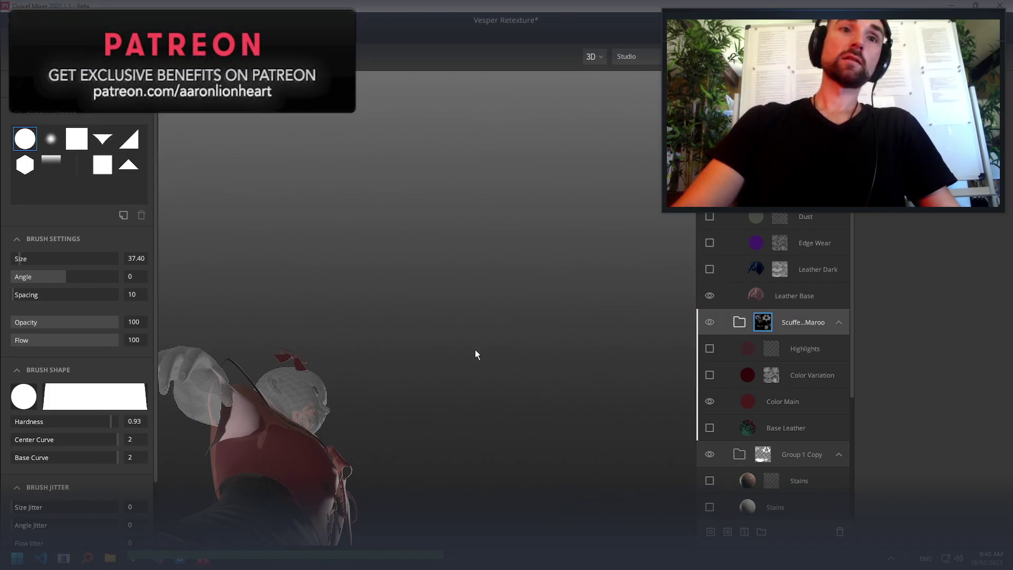
mouse_move(423, 409)
mouse_down()
mouse_move(385, 367)
mouse_move(348, 426)
mouse_move(371, 482)
mouse_move(204, 452)
mouse_move(230, 510)
mouse_move(224, 440)
mouse_up()
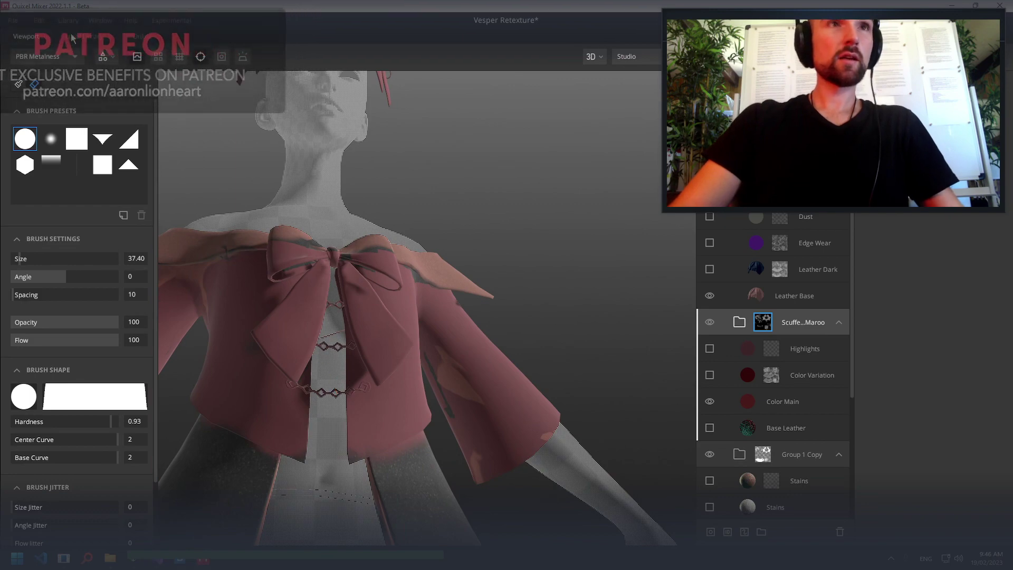
click(35, 22)
click(58, 61)
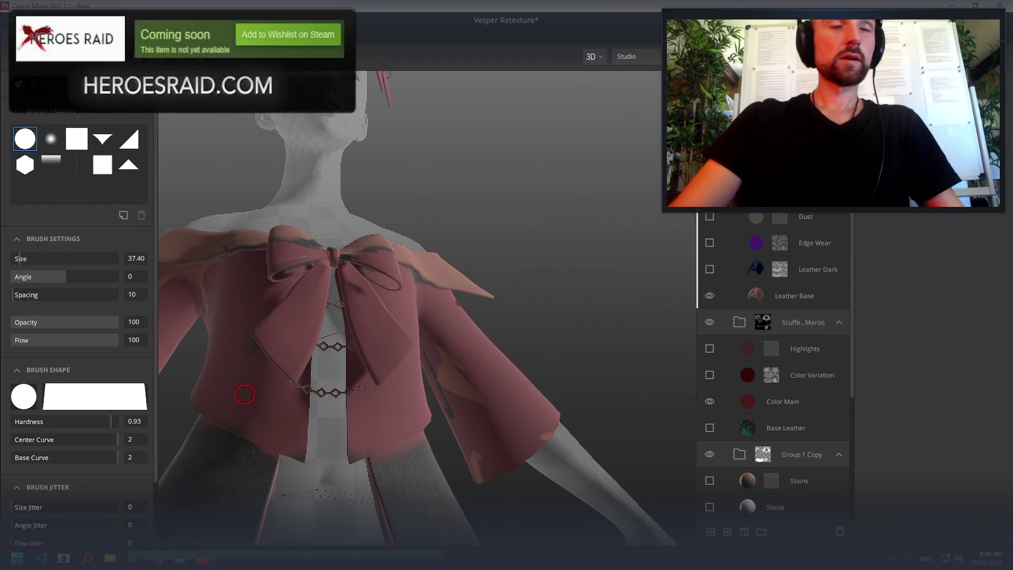
mouse_move(245, 395)
alt+mouse_down()
mouse_move(233, 377)
mouse_move(289, 392)
alt+mouse_up()
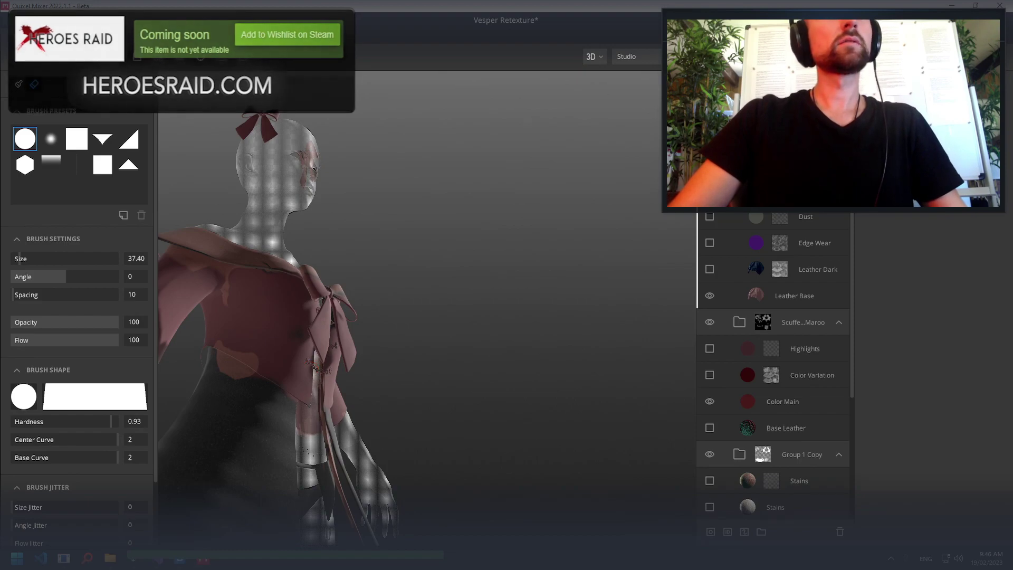
key(alt+e)
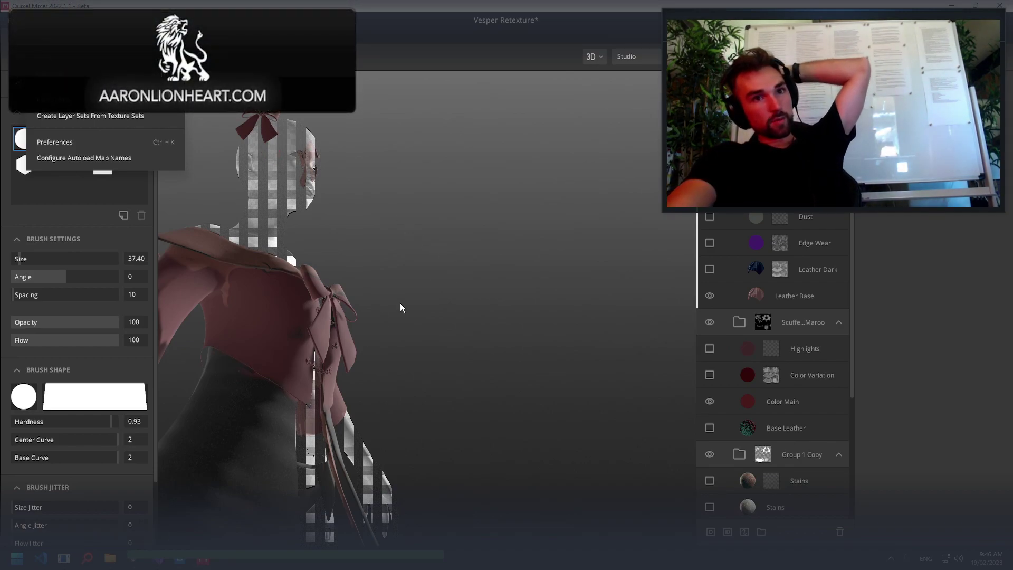
click(349, 361)
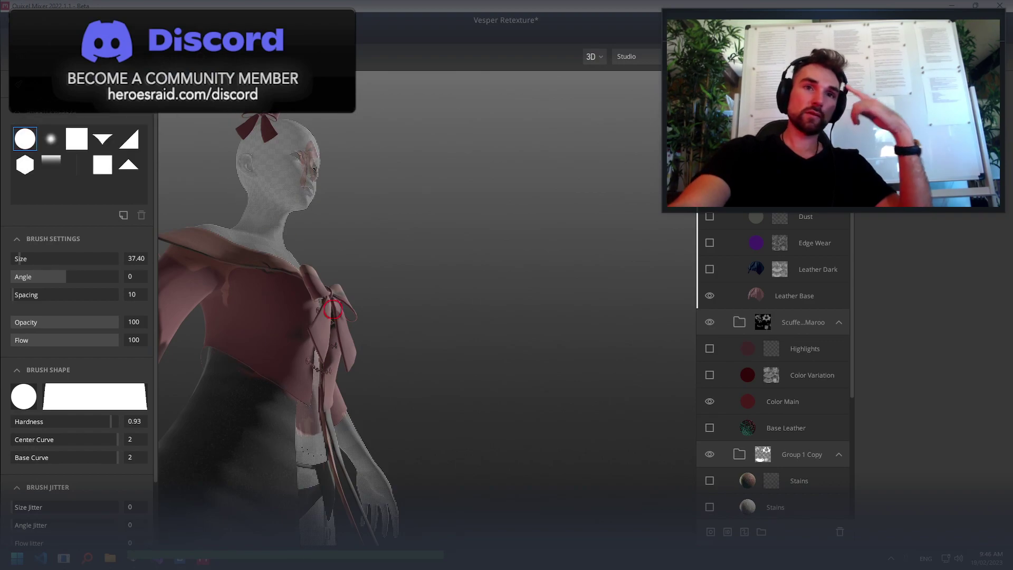
mouse_move(447, 371)
alt+mouse_down()
mouse_move(409, 352)
mouse_move(210, 311)
mouse_move(164, 386)
alt+mouse_up()
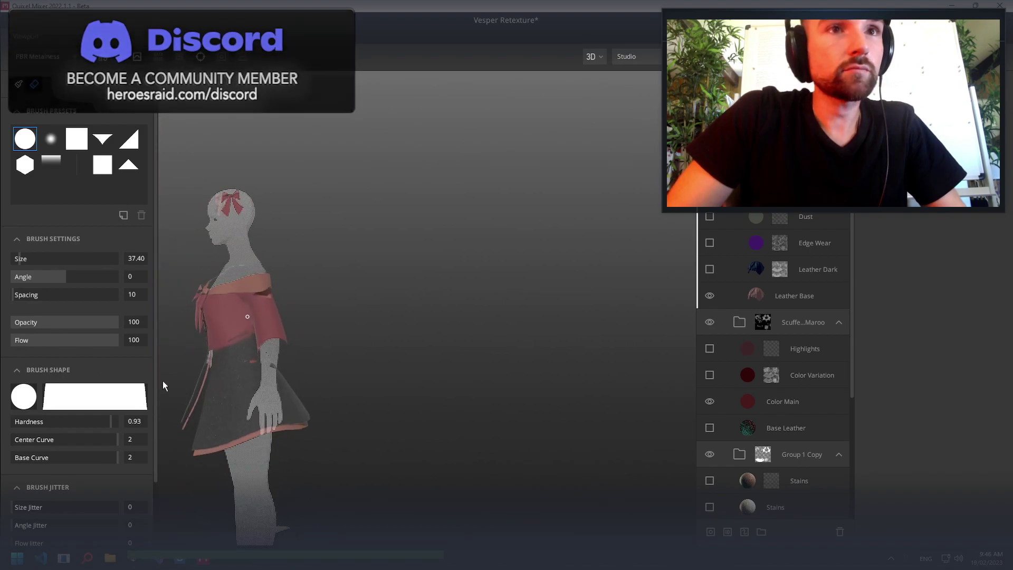
click(762, 323)
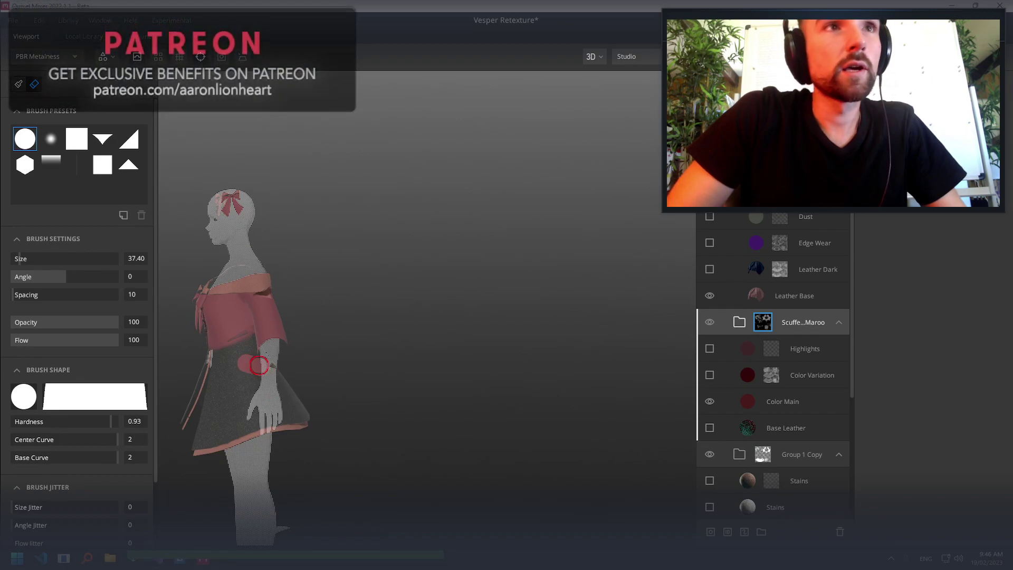
Enlarge the brush to size 114.5 and orbit to frame the shoulders and sleeve
key(bracketright)
key(bracketright)
key(bracketright)
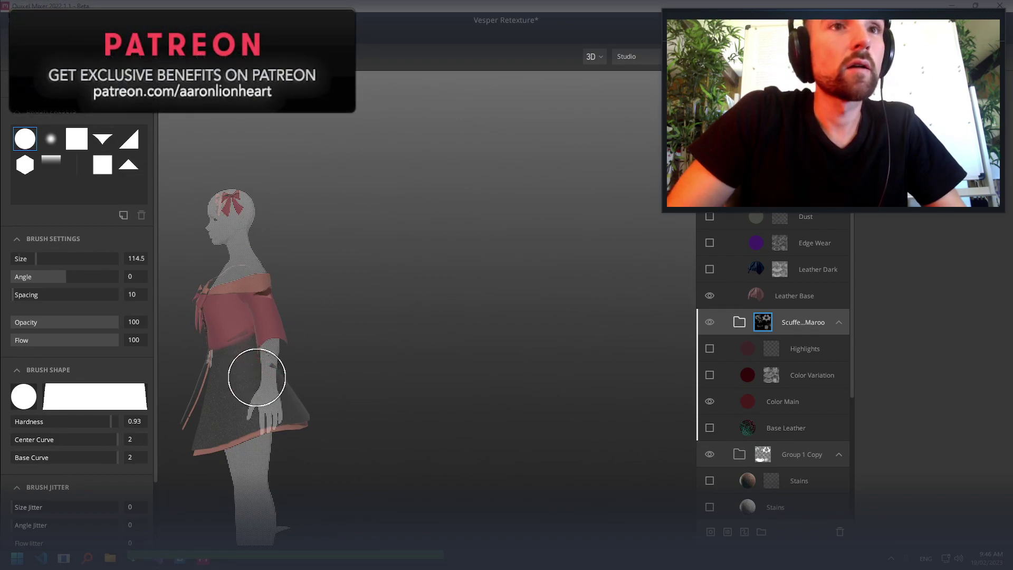
alt+drag(312, 369, 247, 331)
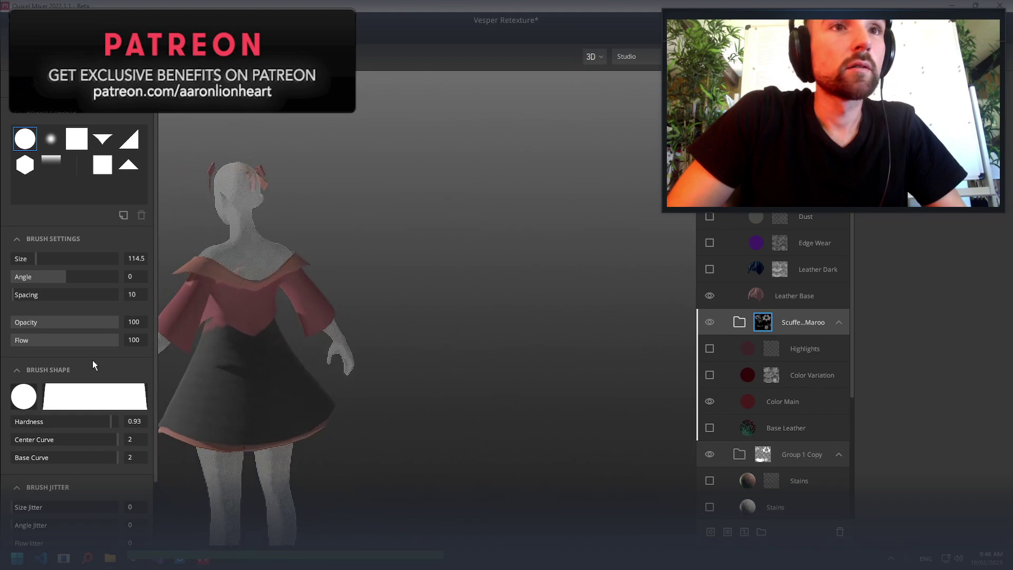
scroll(247, 331, up, 3)
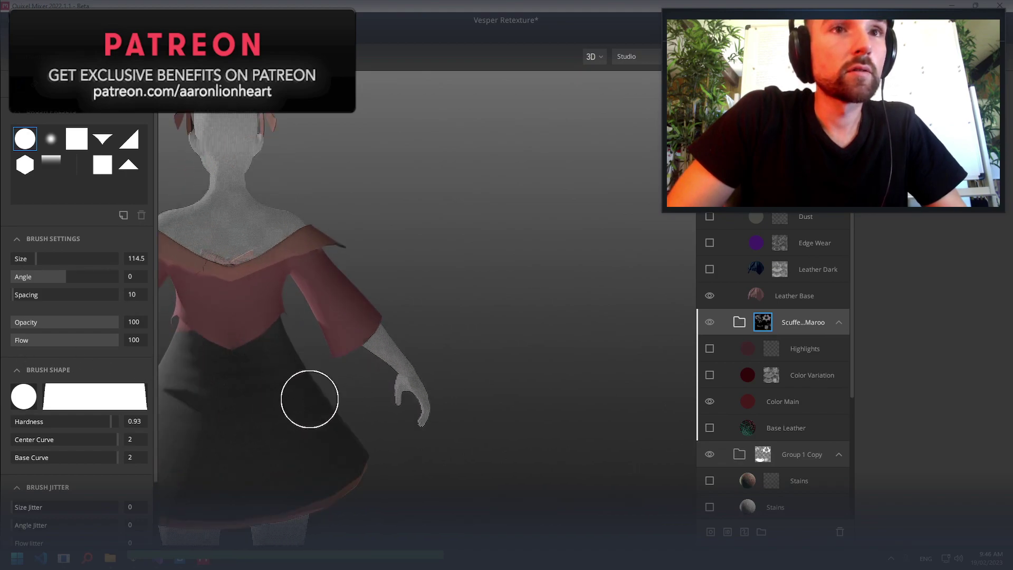
alt+drag(257, 410, 233, 356)
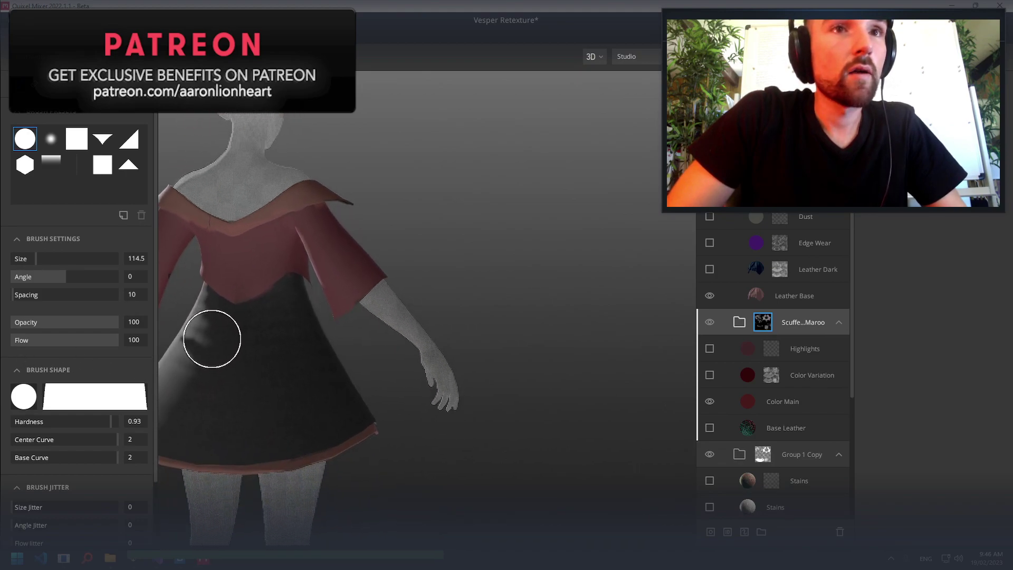
scroll(233, 356, up, 3)
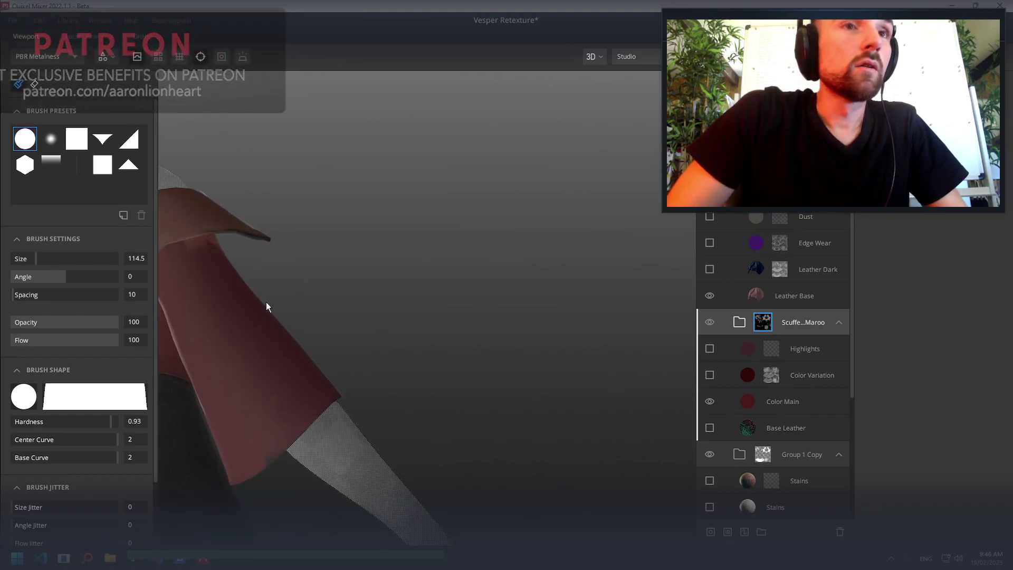
scroll(255, 308, down, 3)
alt+drag(176, 301, 287, 269)
scroll(287, 269, up, 2)
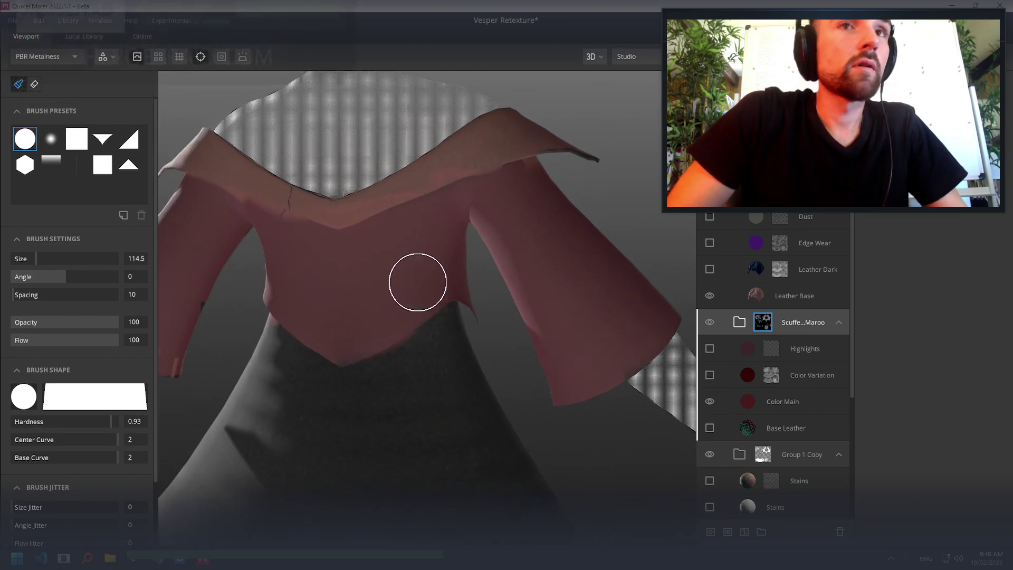
scroll(419, 283, up, 2)
scroll(378, 291, down, 2)
alt+drag(389, 294, 414, 296)
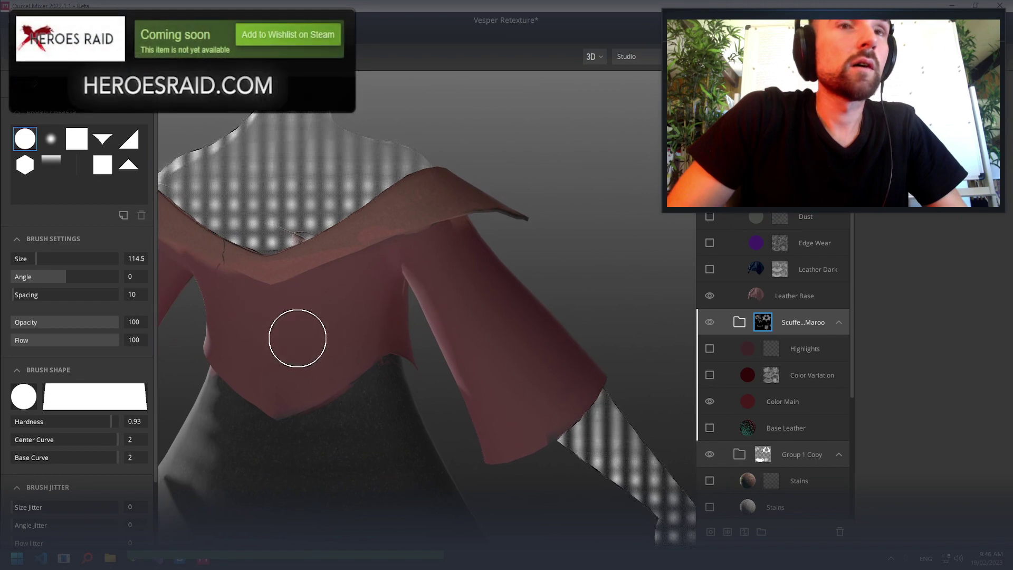
scroll(298, 338, up, 2)
scroll(397, 235, down, 2)
alt+drag(406, 205, 487, 214)
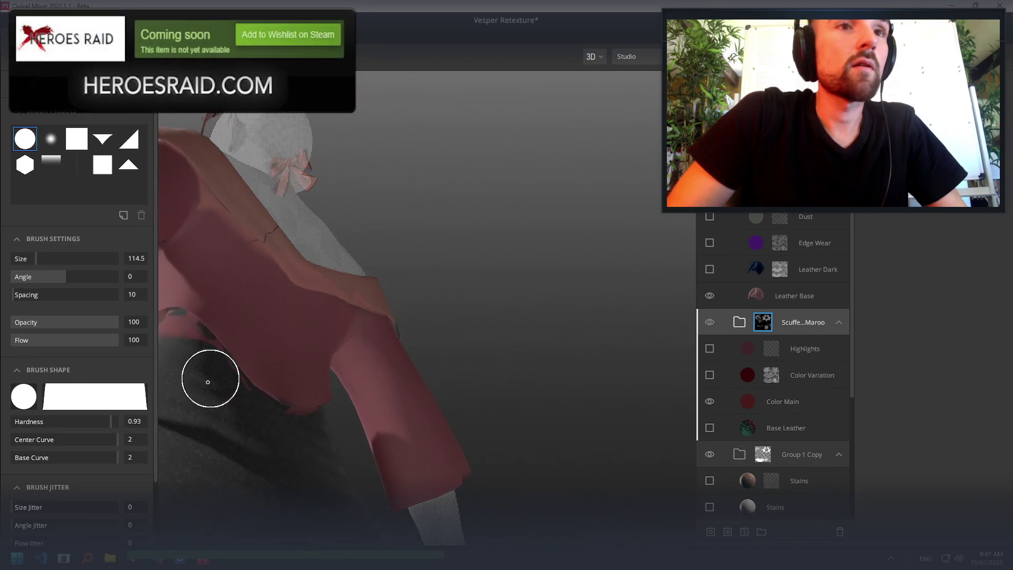
scroll(277, 348, up, 3)
alt+drag(276, 348, 197, 384)
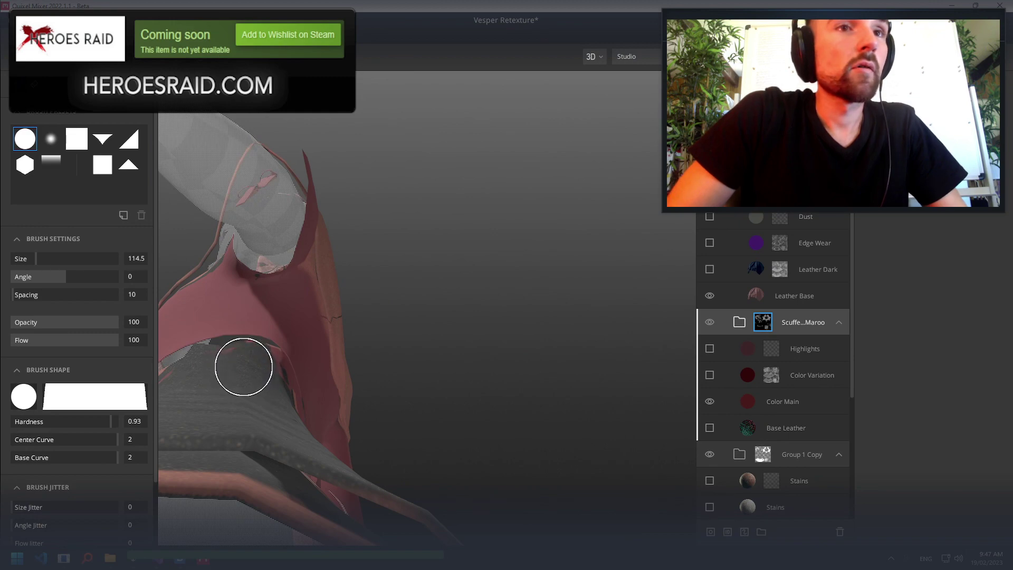
Paint the scuff mask on the skirt just under the maroon top's hem
mouse_move(244, 367)
mouse_down()
mouse_move(209, 377)
mouse_move(283, 400)
mouse_move(305, 389)
mouse_up()
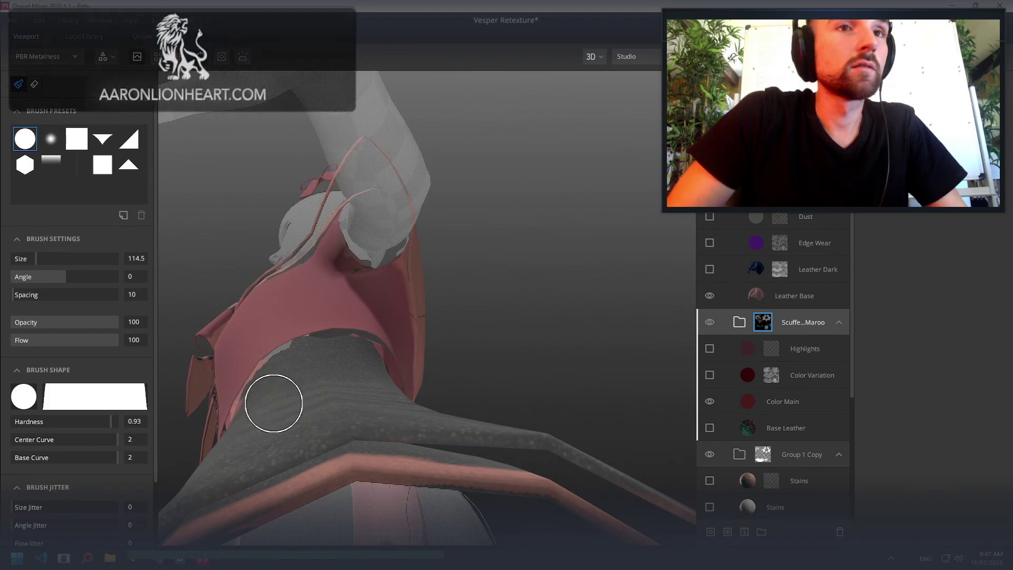
mouse_move(275, 401)
alt+mouse_down()
mouse_move(324, 403)
mouse_move(382, 434)
mouse_move(332, 387)
mouse_move(364, 417)
mouse_move(413, 514)
mouse_move(344, 403)
mouse_move(373, 453)
mouse_move(385, 414)
alt+mouse_up()
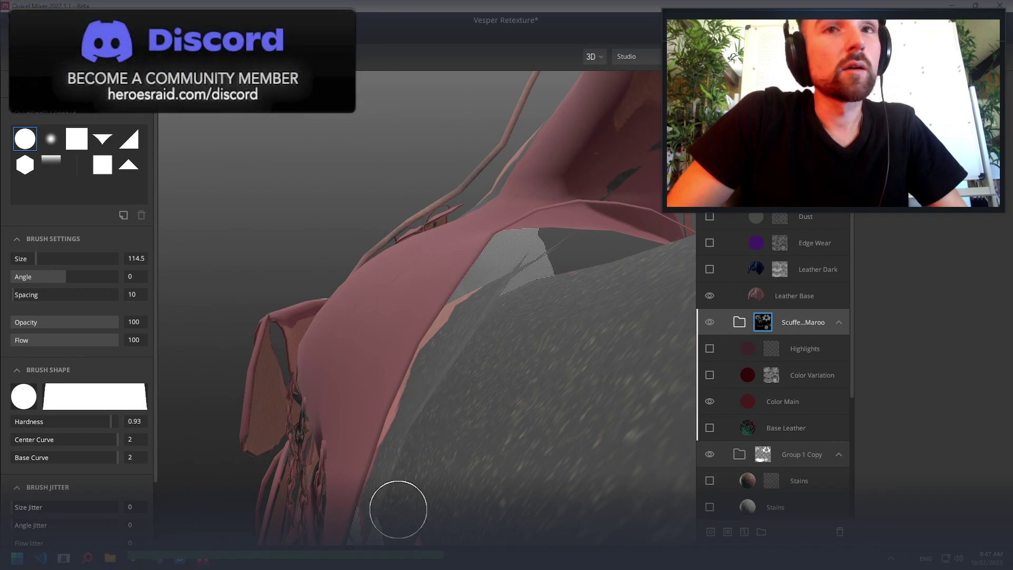
mouse_move(511, 372)
alt+mouse_down()
mouse_move(592, 328)
mouse_move(622, 389)
mouse_move(622, 474)
alt+mouse_up()
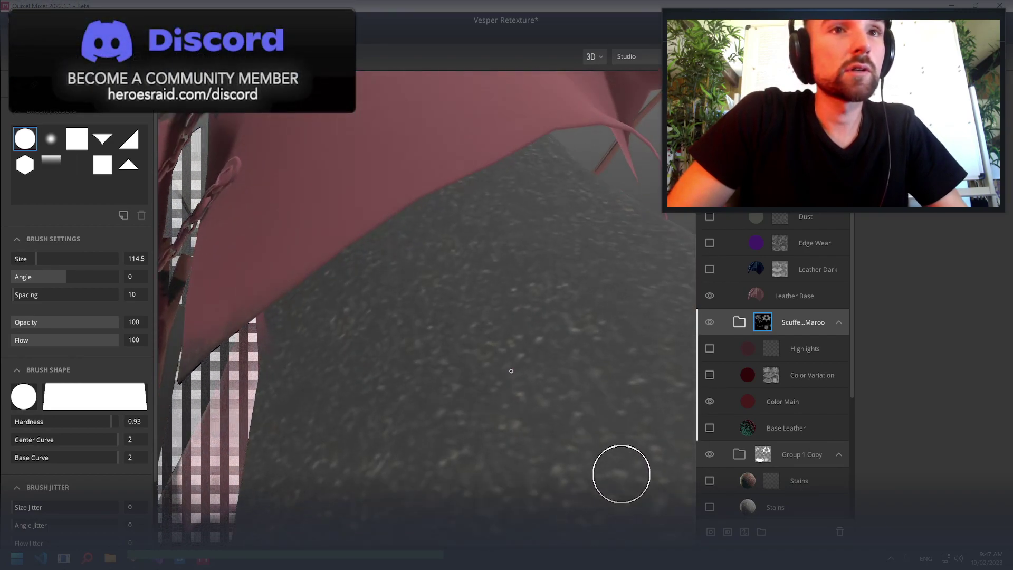
mouse_move(332, 349)
alt+mouse_down()
mouse_move(248, 301)
mouse_move(315, 369)
alt+mouse_up()
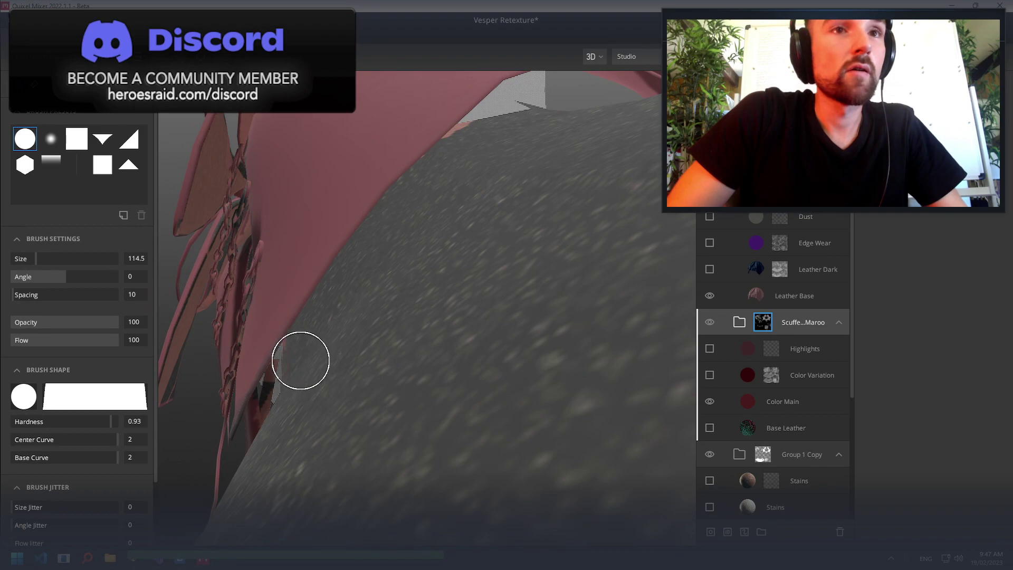
mouse_move(615, 224)
alt+mouse_down()
mouse_move(508, 387)
mouse_move(539, 323)
mouse_move(496, 378)
mouse_move(472, 353)
mouse_move(448, 396)
mouse_move(334, 219)
alt+mouse_up()
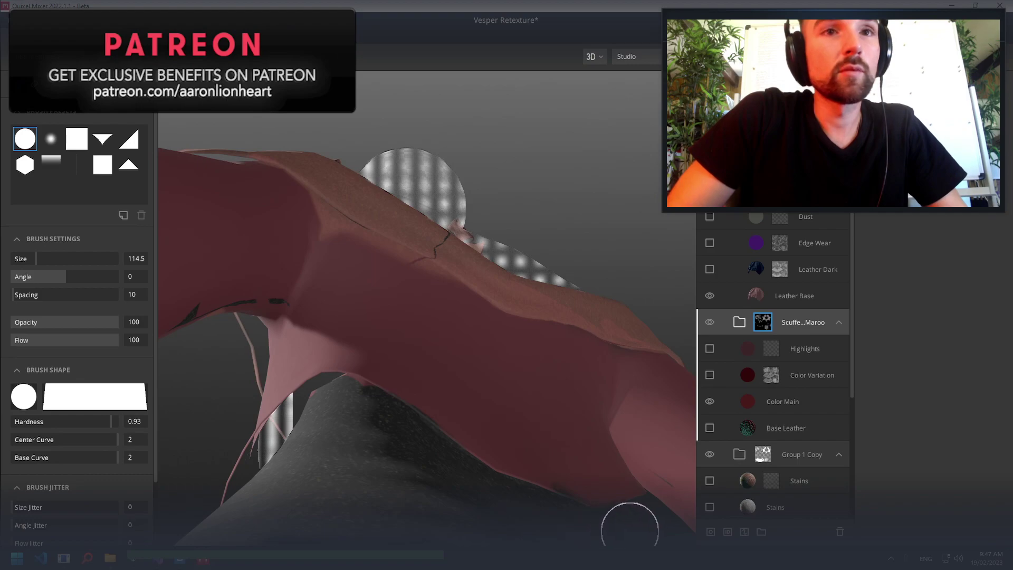
alt+drag(428, 461, 309, 455)
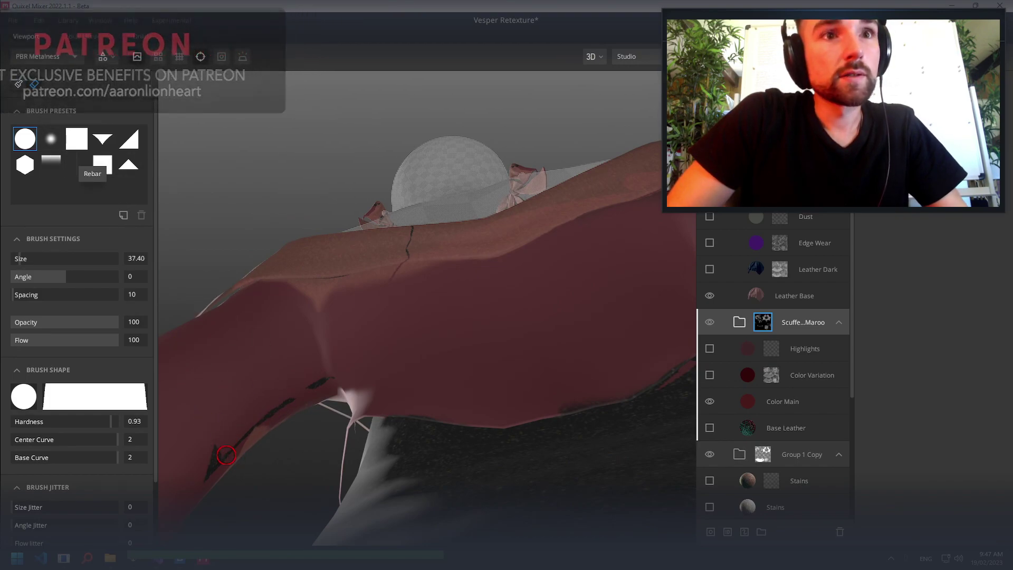
Erase the dark strip along the maroon sleeve's edge
drag(234, 437, 303, 403)
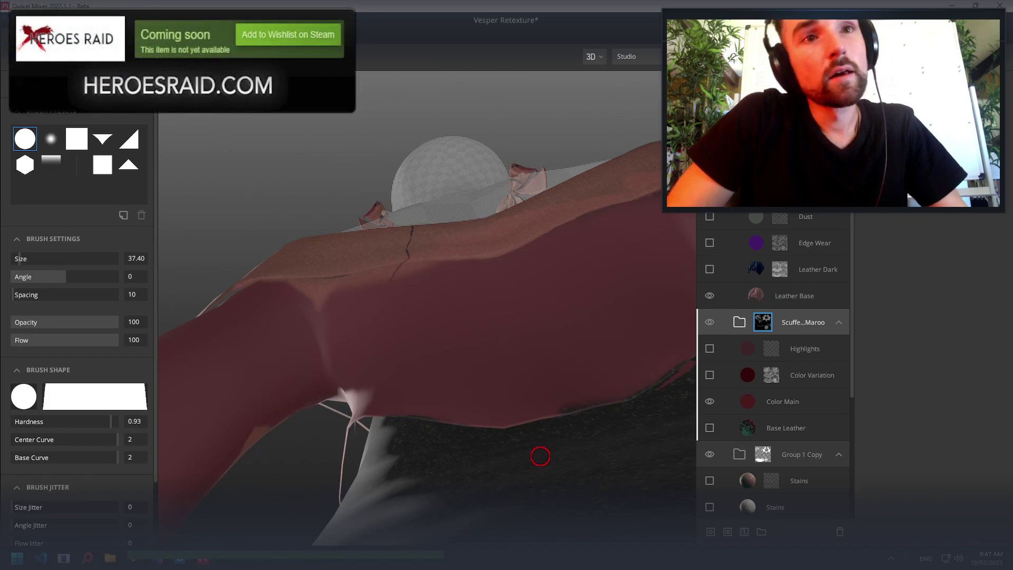
mouse_move(533, 454)
alt+mouse_down()
mouse_move(349, 497)
mouse_move(495, 385)
mouse_move(320, 281)
mouse_move(599, 406)
alt+mouse_up()
alt+right_drag(435, 262, 334, 262)
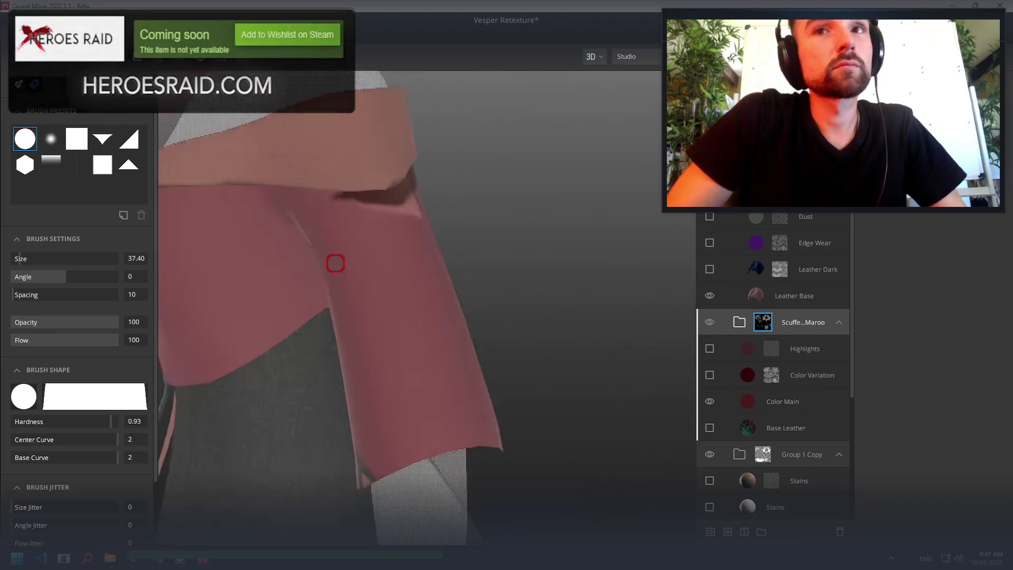
alt+drag(335, 262, 267, 312)
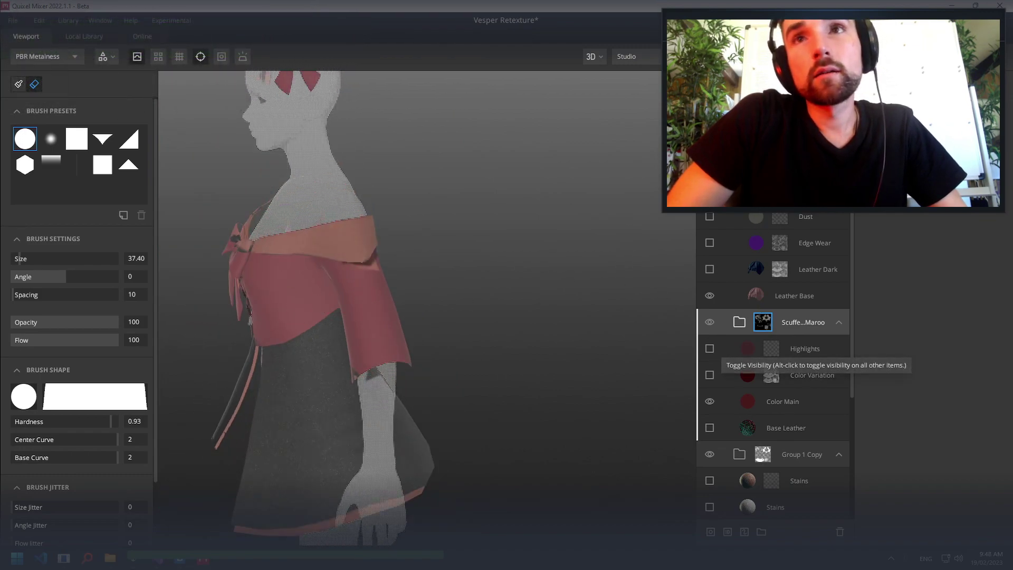
scroll(561, 215, up, 5)
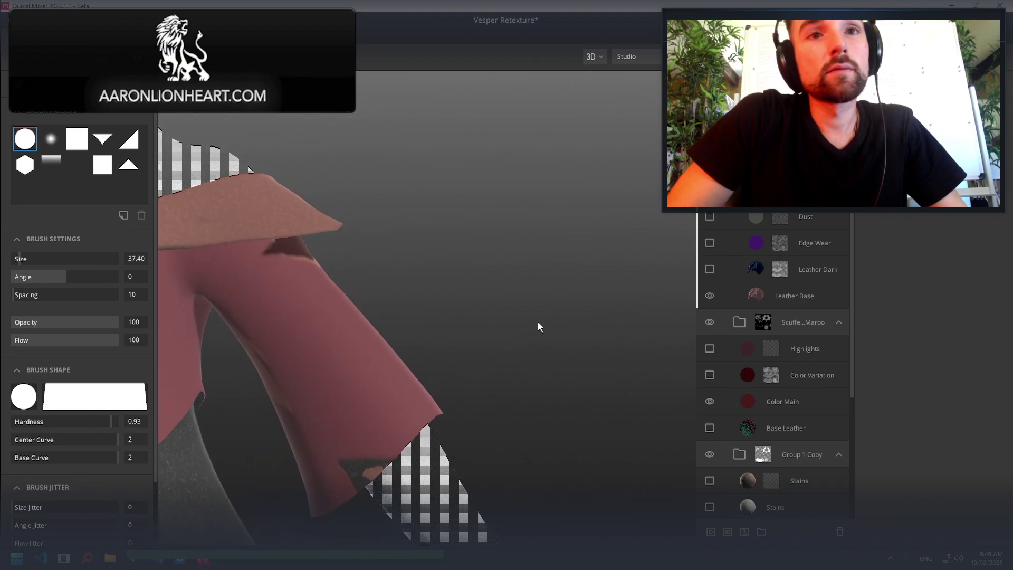
Erase the scuff near the sleeve cuff on the scuff group mask, then resume painting at 114.5
click(761, 324)
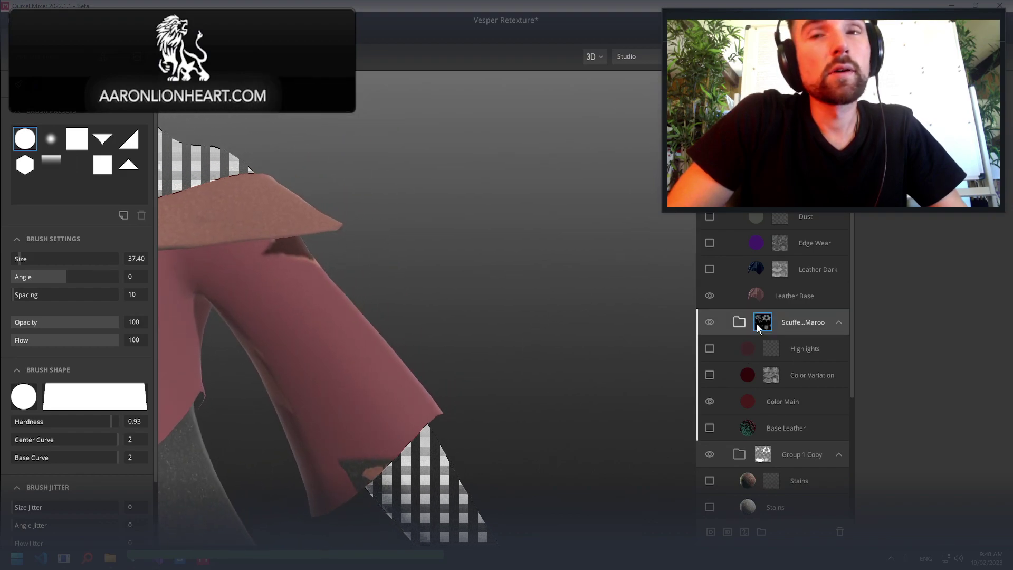
drag(393, 457, 382, 464)
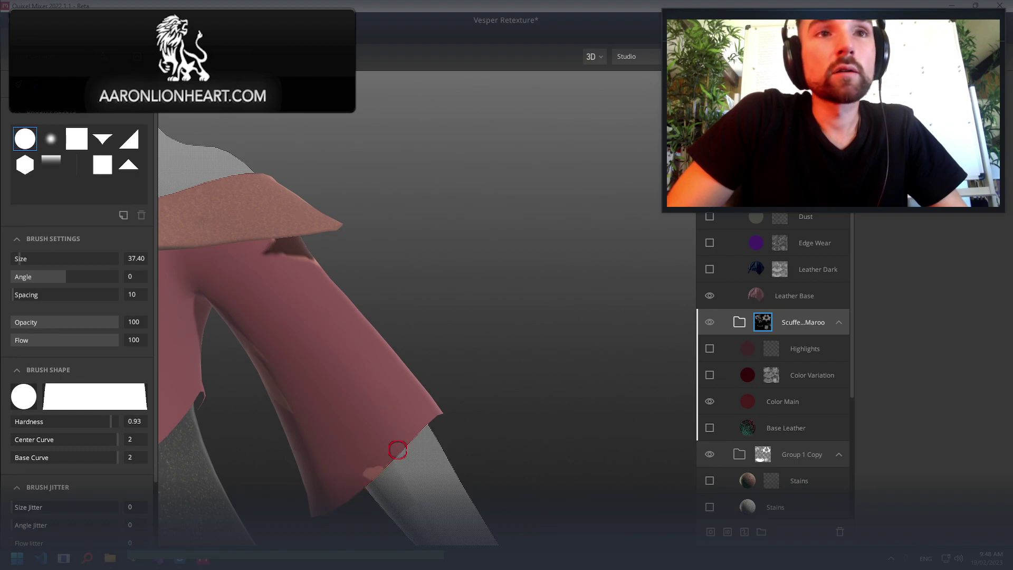
click(792, 191)
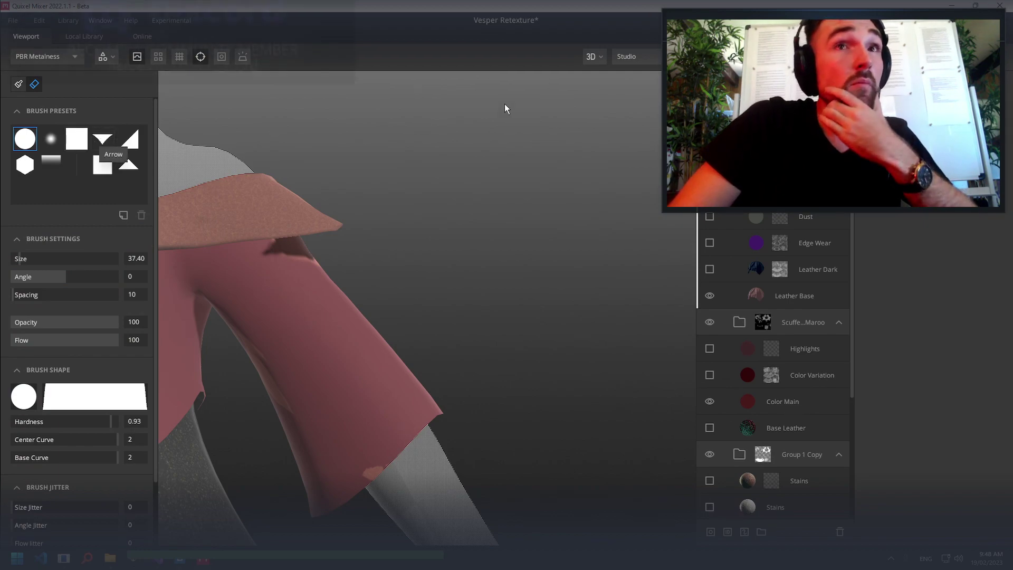
click(18, 84)
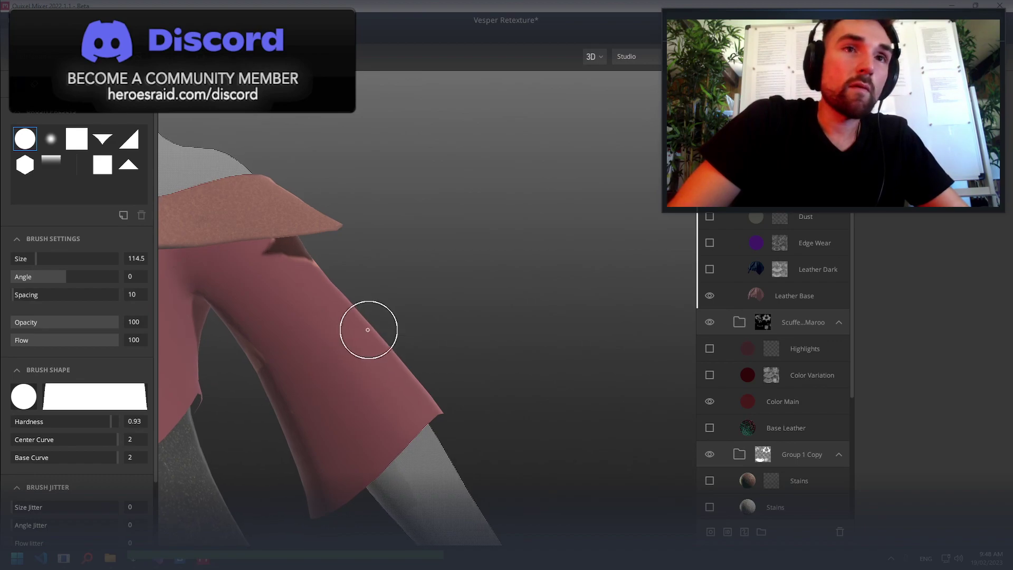
Darken the sleeve beneath the shoulder flap with two Paint strokes along the flap edge
alt+drag(370, 333, 498, 297)
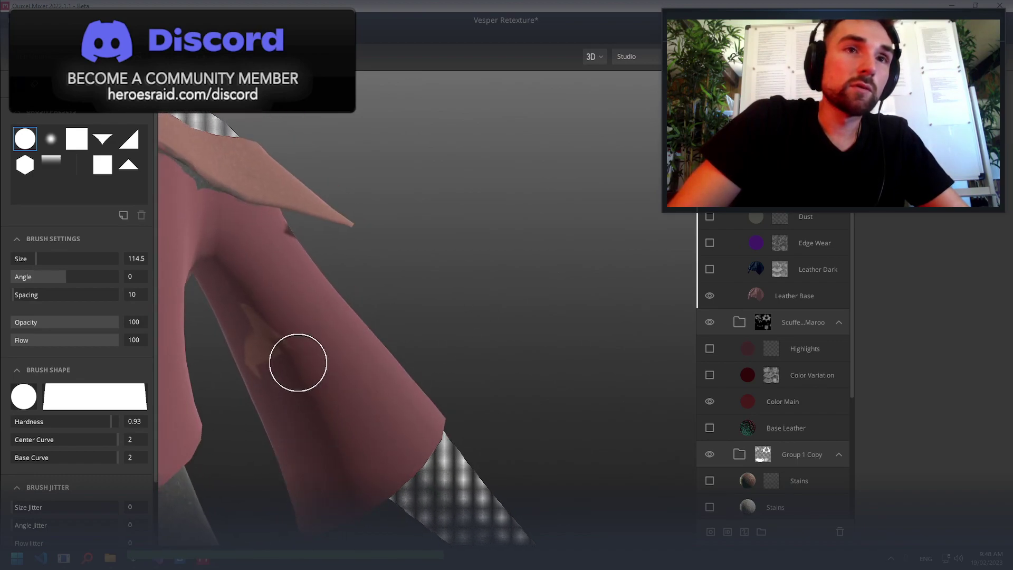
mouse_move(323, 445)
alt+mouse_down()
mouse_move(504, 370)
mouse_move(586, 367)
alt+mouse_up()
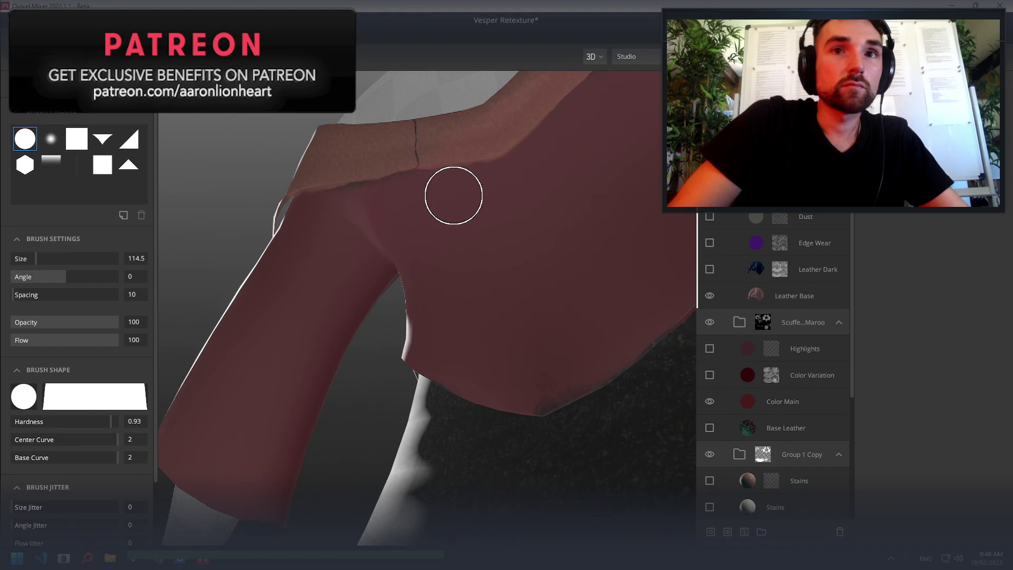
mouse_move(468, 274)
alt+mouse_down()
mouse_move(565, 233)
mouse_move(643, 243)
mouse_move(392, 206)
mouse_move(274, 169)
mouse_move(310, 177)
mouse_move(290, 161)
mouse_move(308, 230)
alt+mouse_up()
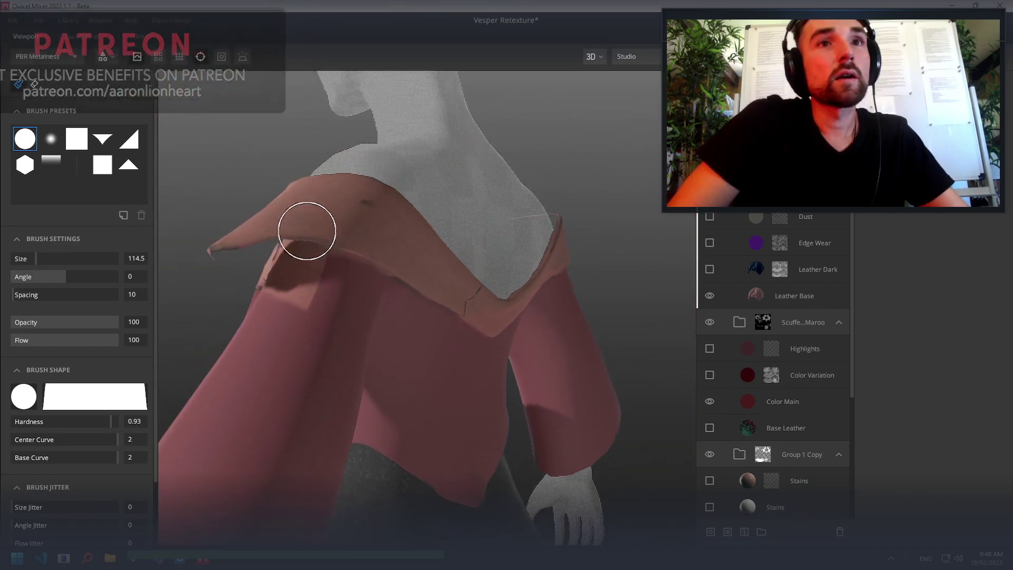
scroll(285, 303, up, 1)
scroll(301, 301, up, 1)
scroll(244, 289, down, 1)
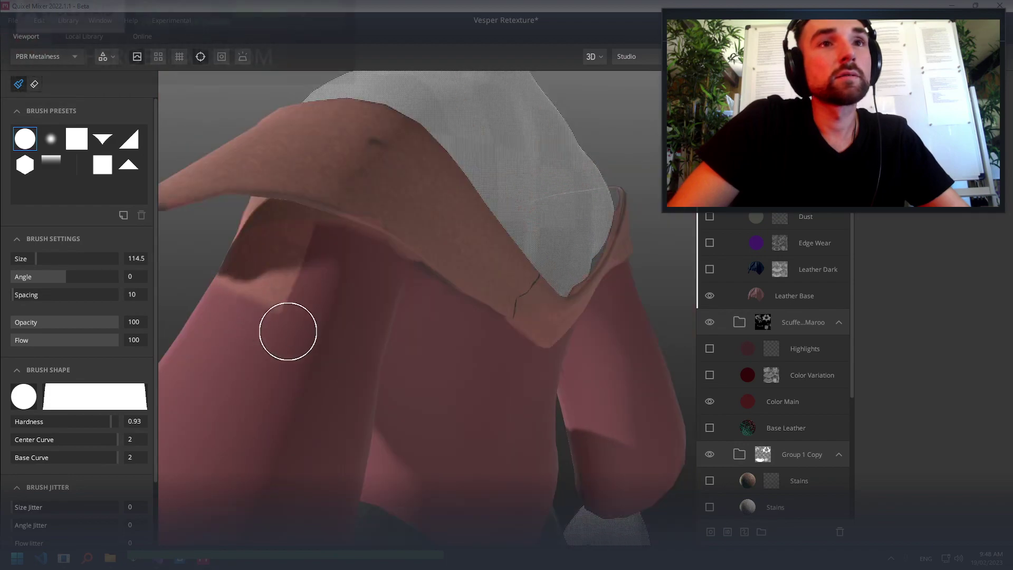
drag(278, 237, 270, 229)
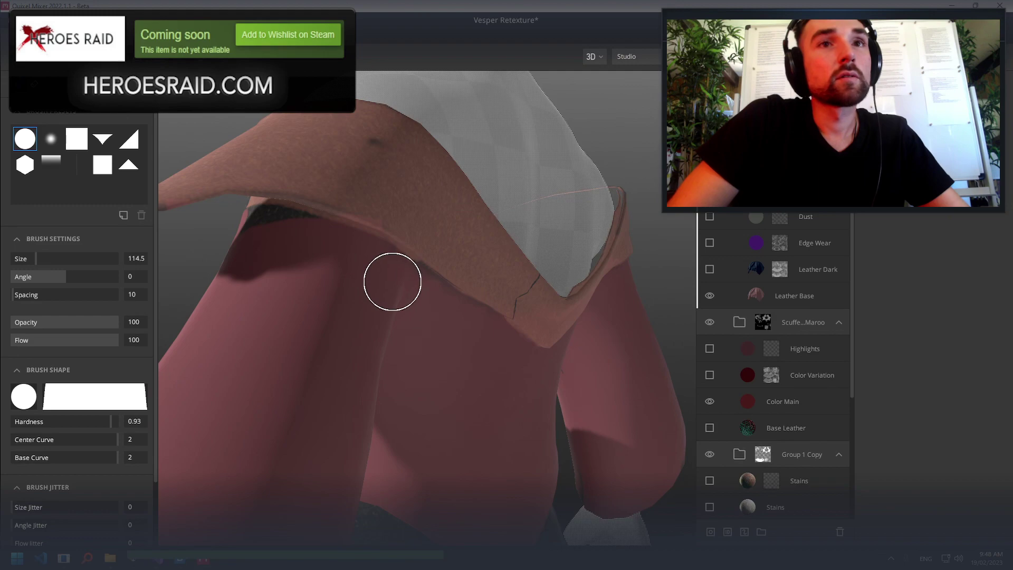
mouse_move(393, 281)
alt+mouse_down()
mouse_move(401, 260)
mouse_move(473, 256)
alt+mouse_up()
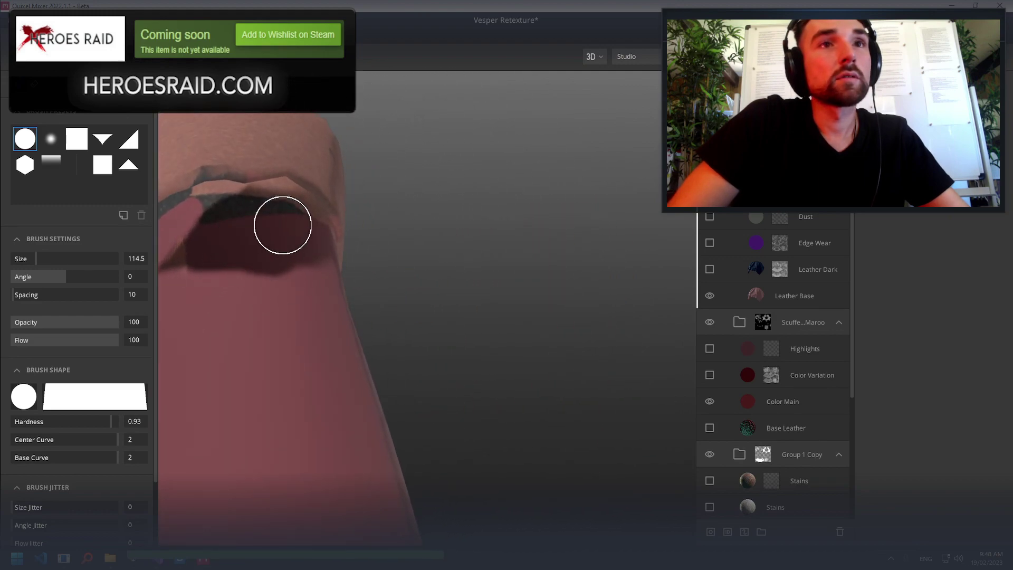
mouse_move(276, 218)
mouse_down()
mouse_move(292, 207)
mouse_move(231, 213)
mouse_up()
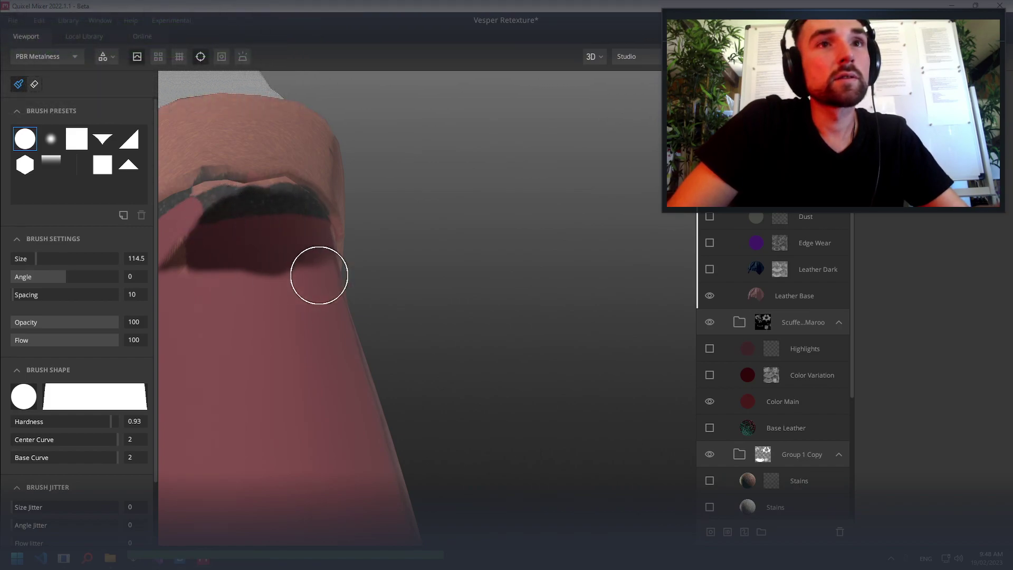
alt+drag(318, 273, 195, 273)
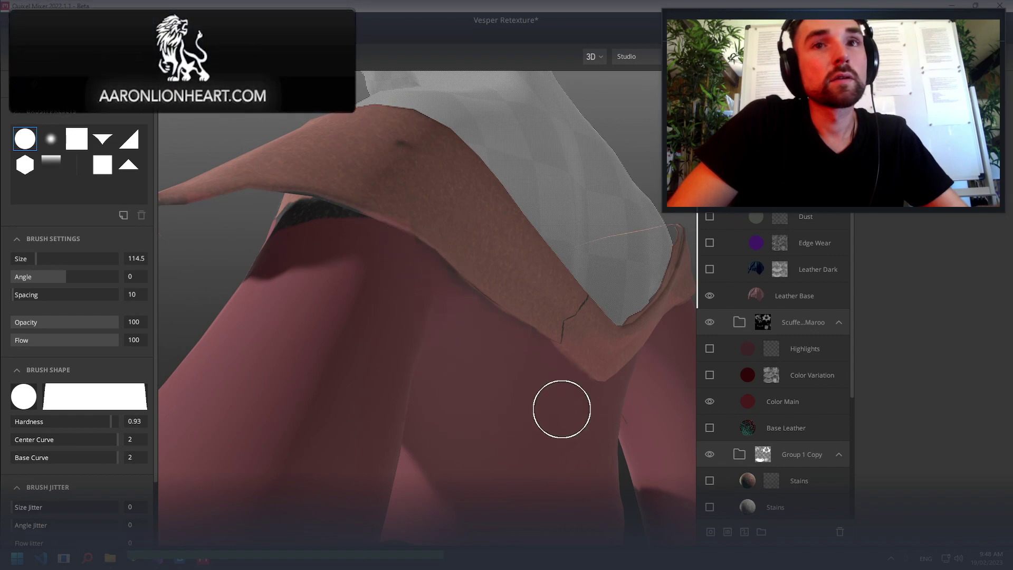
mouse_move(553, 405)
alt+mouse_down()
mouse_move(452, 381)
mouse_move(369, 333)
mouse_move(480, 380)
alt+mouse_up()
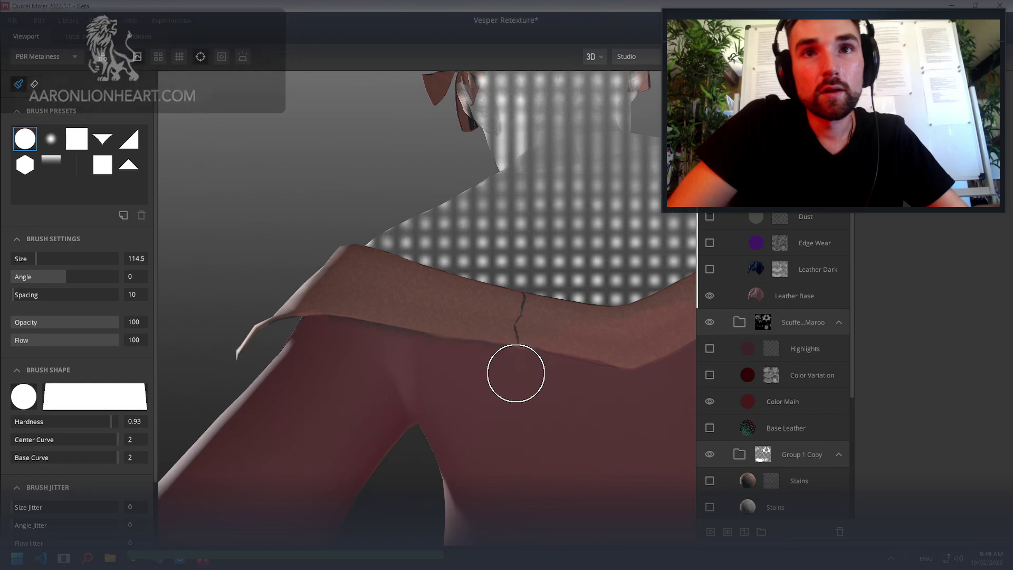
Paint over the dark seam along the back of the maroon collar
alt+drag(692, 427, 586, 398)
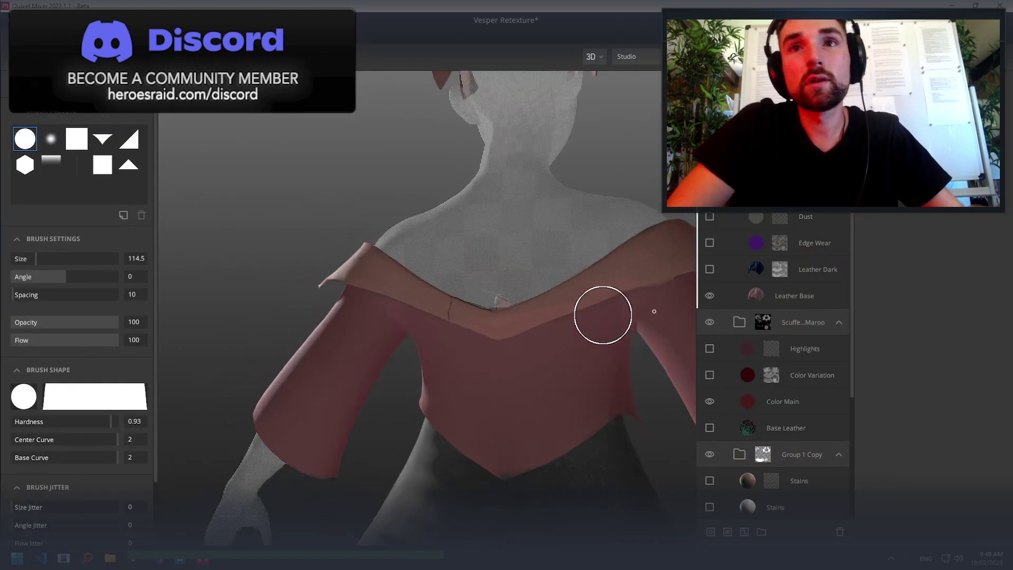
alt+drag(639, 299, 575, 319)
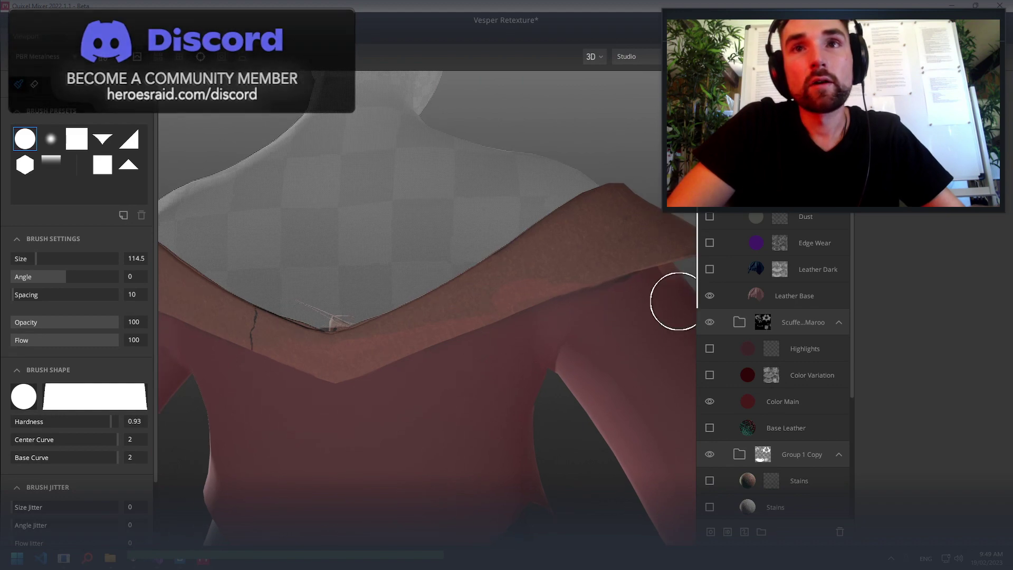
mouse_move(674, 296)
alt+mouse_down()
mouse_move(508, 341)
mouse_move(438, 323)
mouse_move(394, 357)
mouse_move(220, 334)
alt+mouse_up()
mouse_move(561, 375)
alt+mouse_down()
mouse_move(360, 207)
mouse_move(382, 179)
mouse_move(446, 183)
mouse_move(563, 269)
mouse_move(529, 262)
alt+mouse_up()
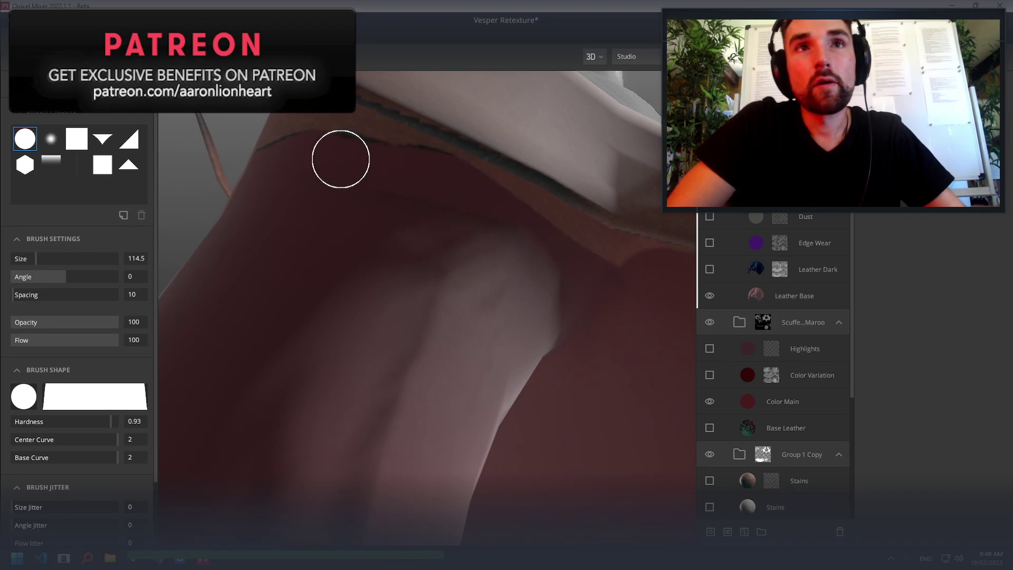
mouse_move(341, 159)
mouse_down()
mouse_move(294, 126)
mouse_move(486, 195)
mouse_move(659, 279)
mouse_move(482, 294)
mouse_move(590, 308)
mouse_move(560, 281)
mouse_move(567, 286)
mouse_up()
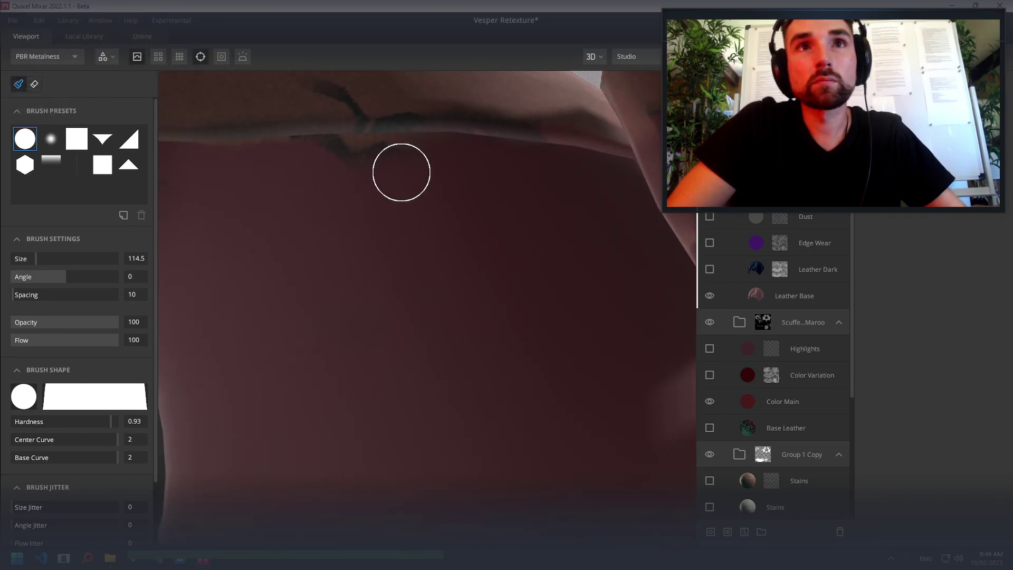
Zoom out and orbit to inspect the maroon top and sleeve edge
scroll(439, 233, down, 10)
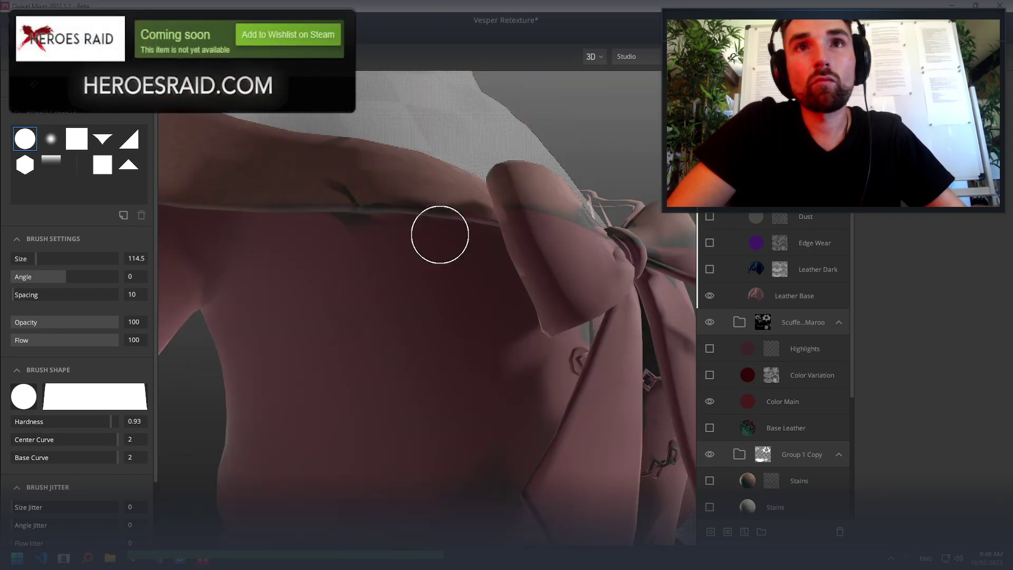
alt+drag(438, 232, 428, 255)
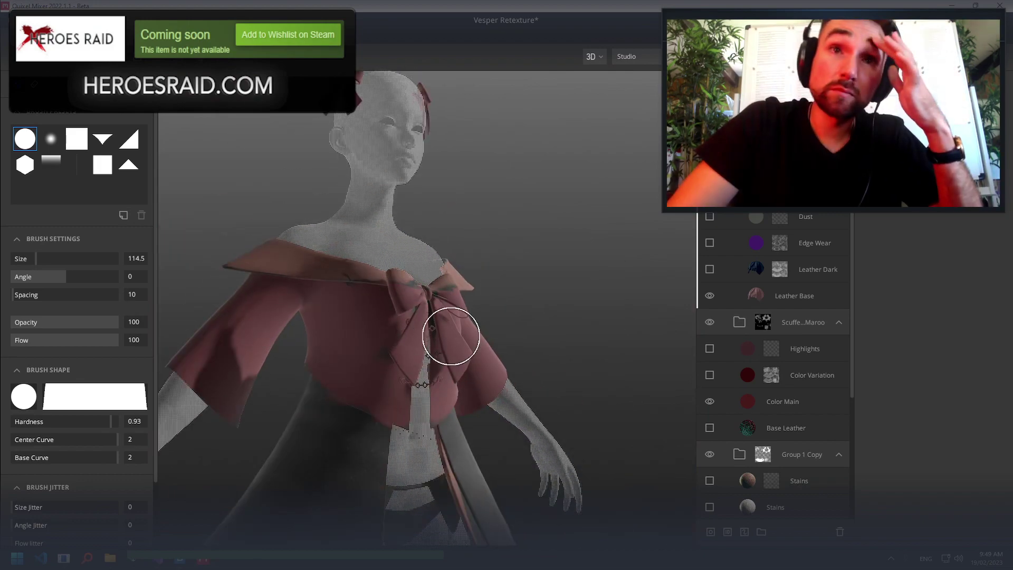
mouse_move(340, 323)
alt+mouse_down()
mouse_move(253, 410)
mouse_move(478, 403)
alt+mouse_up()
scroll(478, 351, up, 3)
mouse_move(480, 351)
alt+mouse_down()
mouse_move(441, 319)
mouse_move(536, 340)
alt+mouse_up()
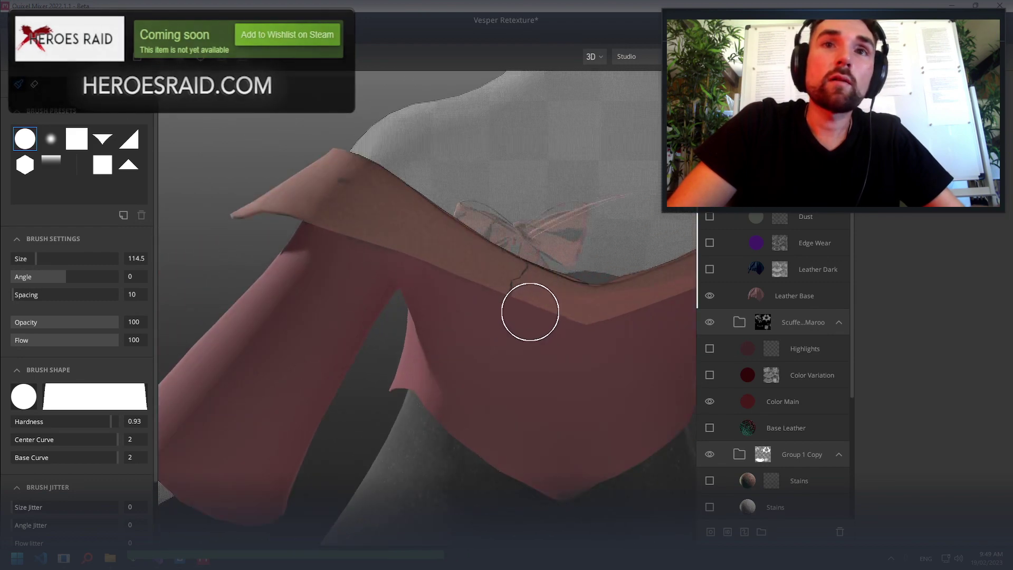
alt+drag(464, 270, 581, 278)
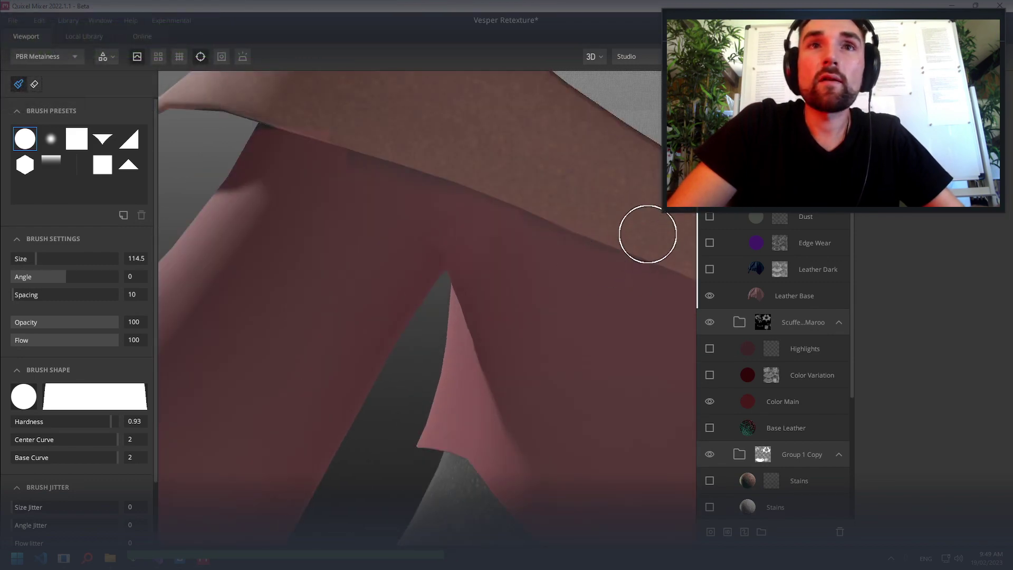
alt+drag(647, 233, 599, 215)
scroll(619, 209, up, 2)
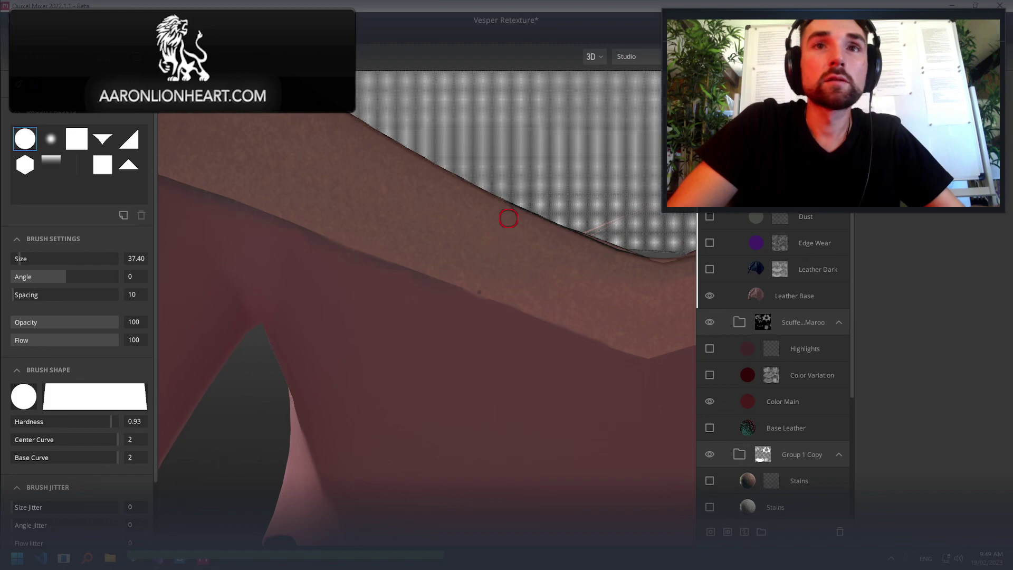
alt+drag(460, 271, 502, 251)
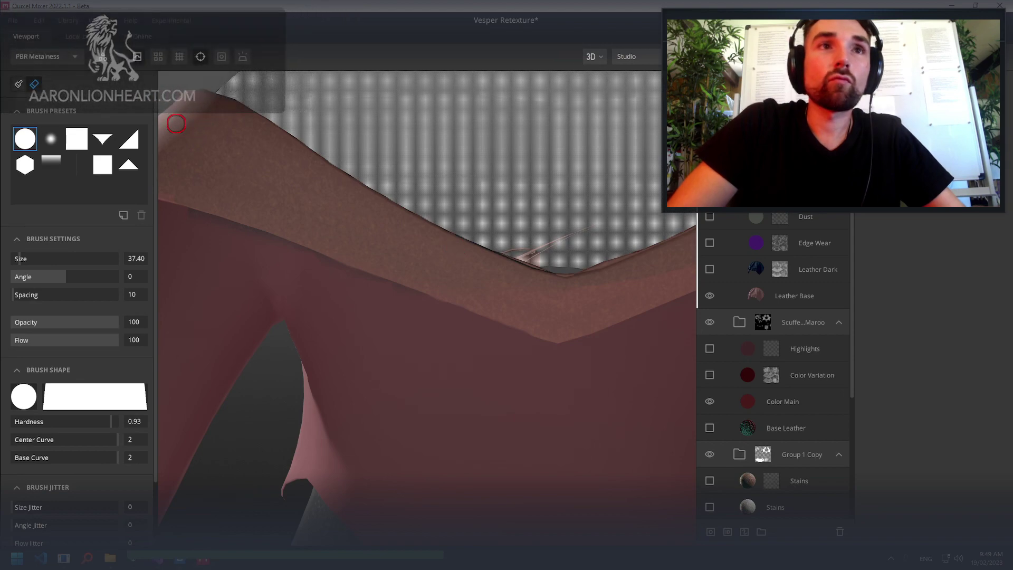
mouse_move(305, 218)
alt+mouse_down()
mouse_move(532, 261)
mouse_move(407, 272)
alt+mouse_up()
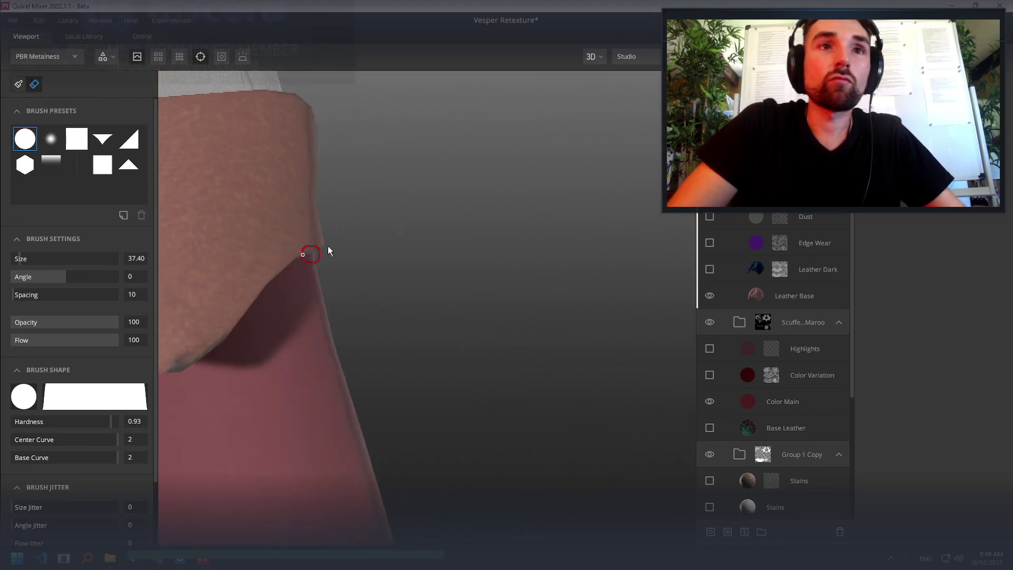
mouse_move(328, 248)
alt+mouse_down()
mouse_move(385, 241)
mouse_move(407, 276)
alt+mouse_up()
scroll(385, 242, down, 10)
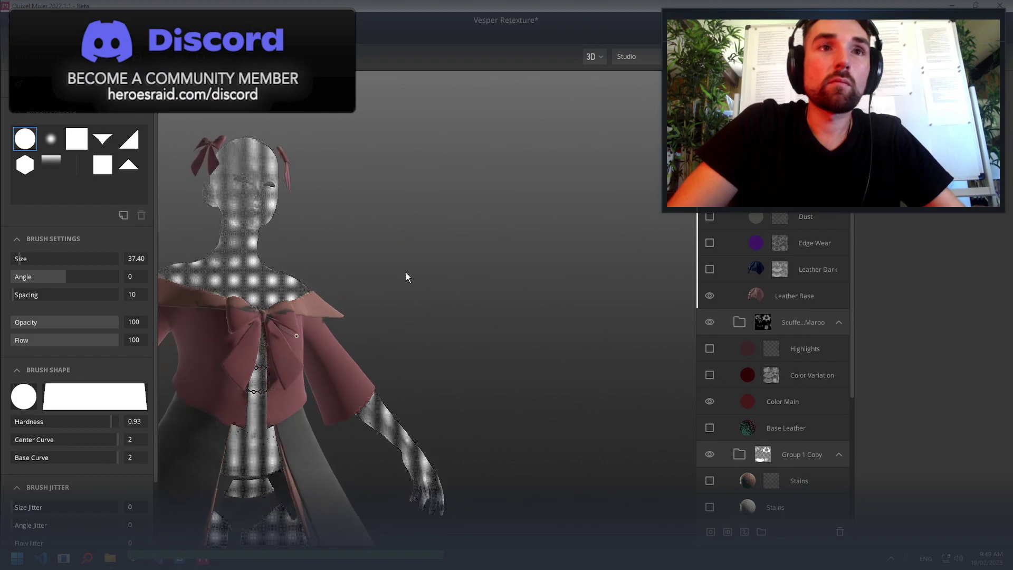
alt+drag(354, 315, 324, 350)
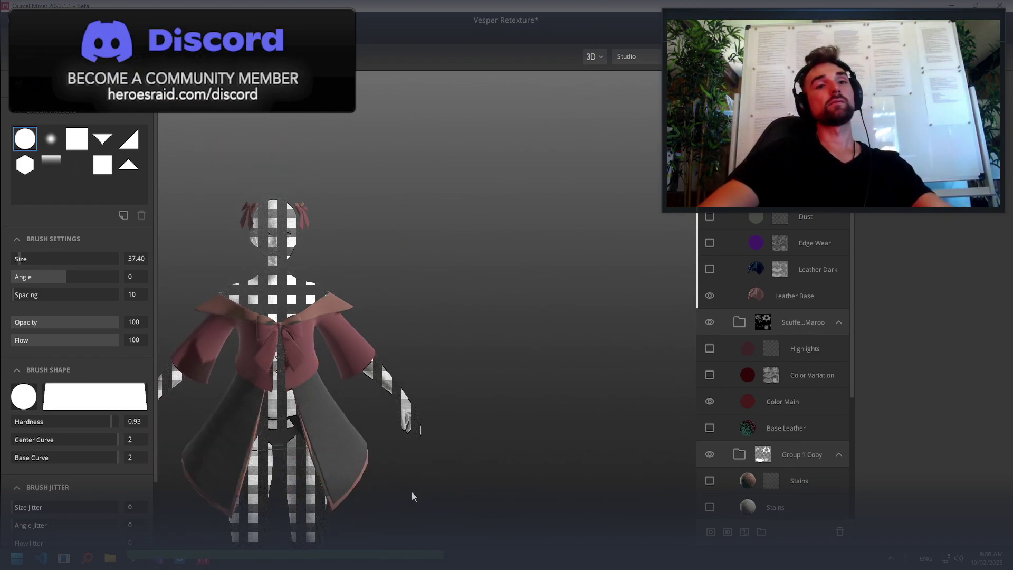
scroll(435, 399, up, 2)
scroll(370, 412, up, 5)
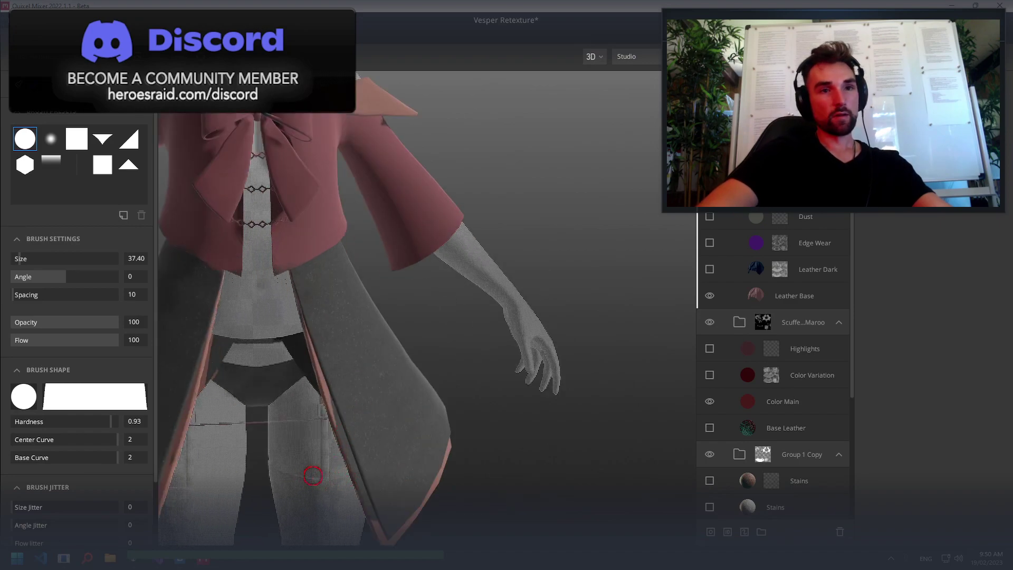
mouse_move(313, 475)
alt+mouse_down()
mouse_move(335, 430)
mouse_move(333, 378)
alt+mouse_up()
mouse_move(410, 351)
alt+mouse_down()
mouse_move(466, 341)
mouse_move(518, 403)
mouse_move(349, 362)
alt+mouse_up()
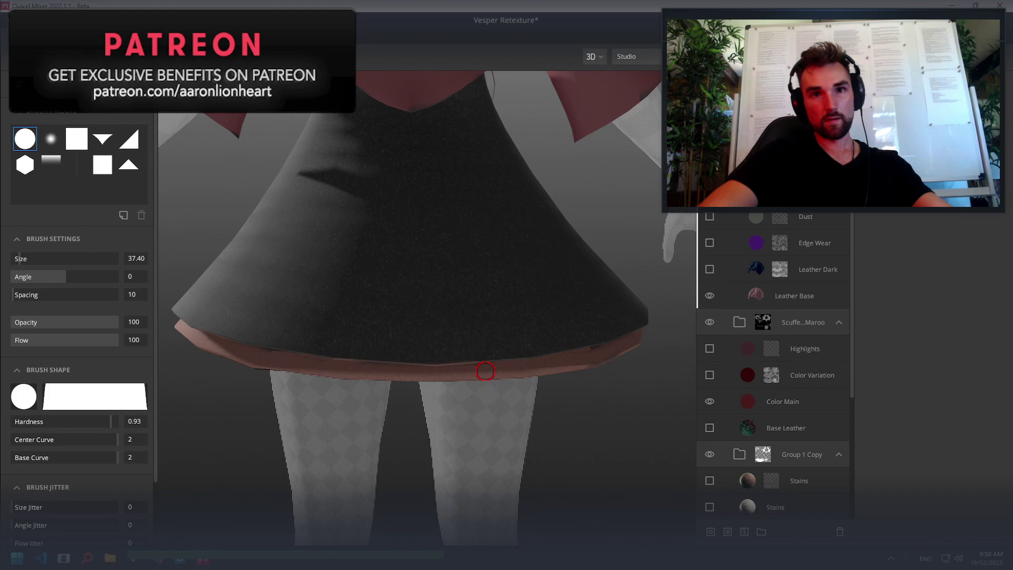
mouse_move(299, 343)
alt+mouse_down()
mouse_move(292, 315)
mouse_move(206, 306)
alt+mouse_up()
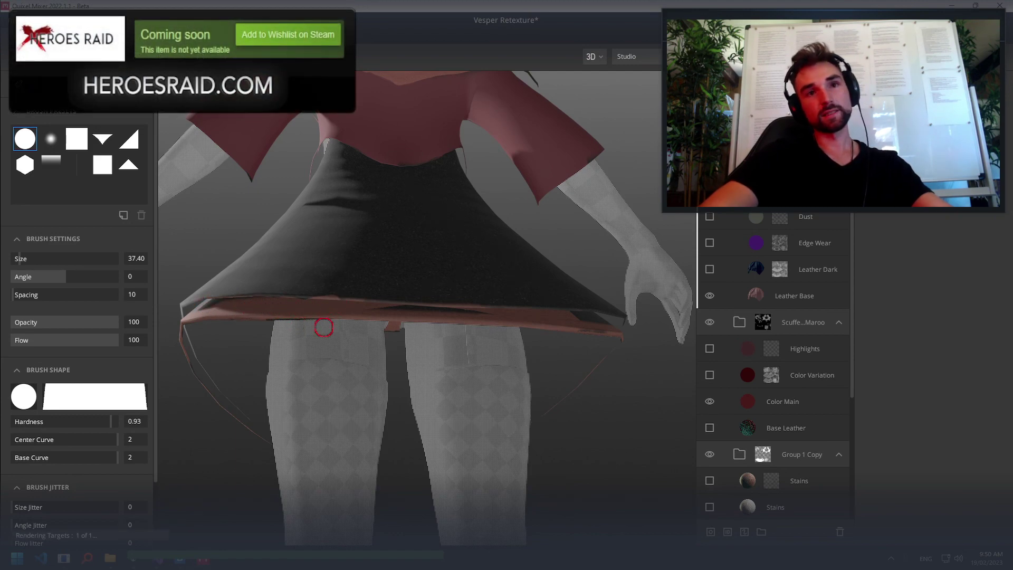
drag(324, 324, 295, 317)
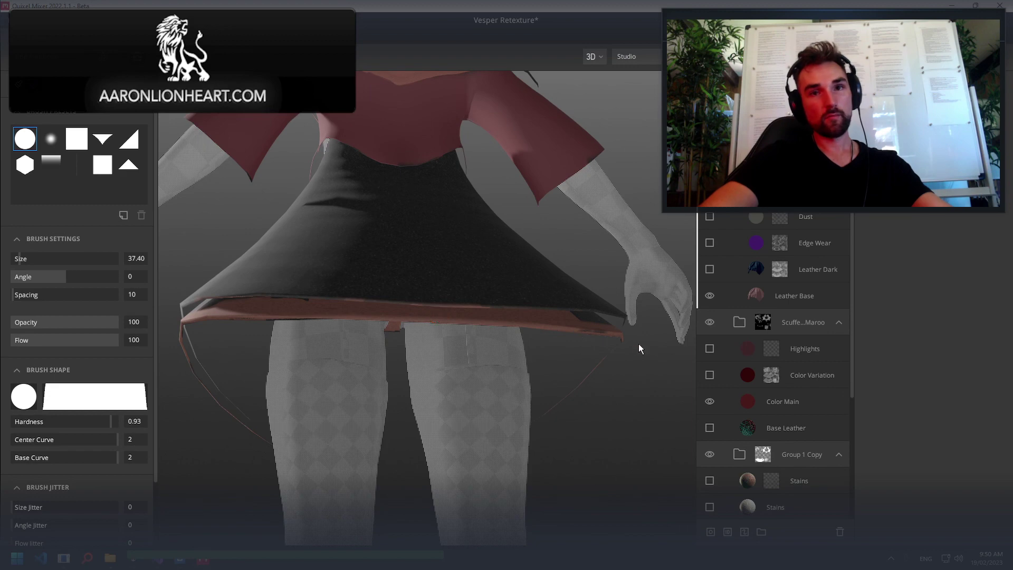
scroll(561, 369, up, 5)
alt+drag(593, 356, 528, 408)
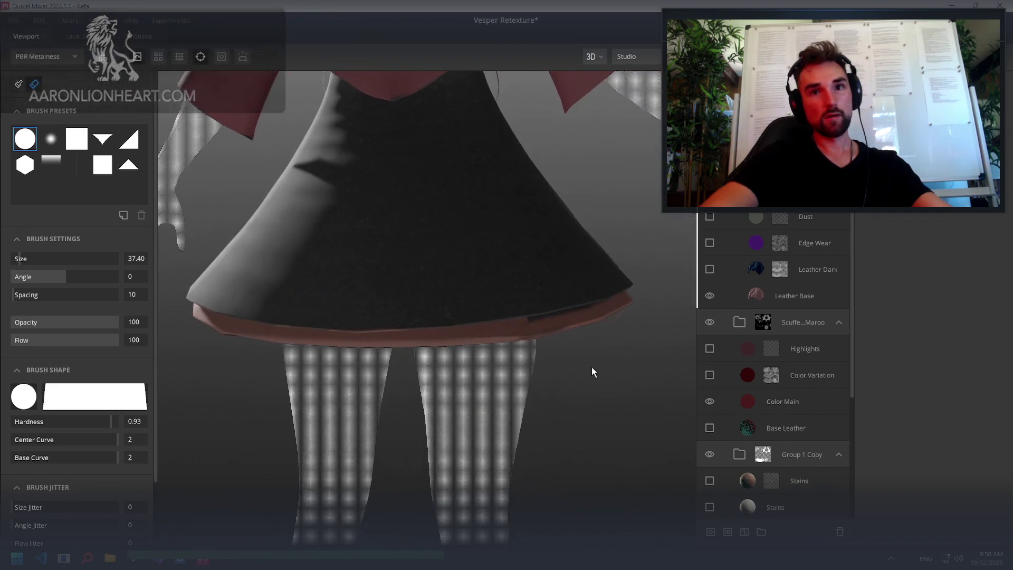
mouse_move(360, 381)
alt+mouse_down()
mouse_move(422, 454)
mouse_move(422, 410)
alt+mouse_up()
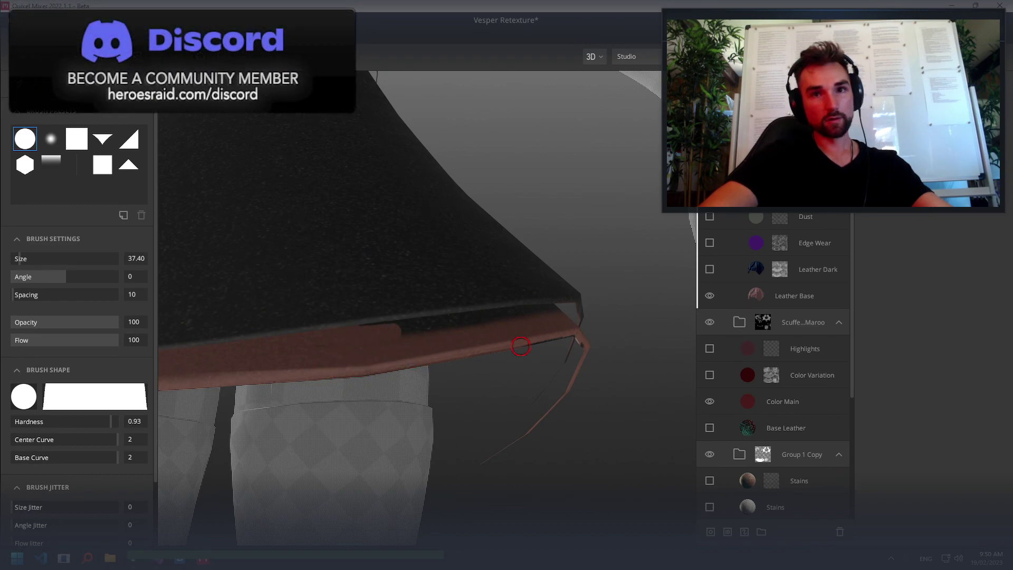
mouse_move(521, 346)
alt+mouse_down()
mouse_move(435, 319)
mouse_move(396, 336)
alt+mouse_up()
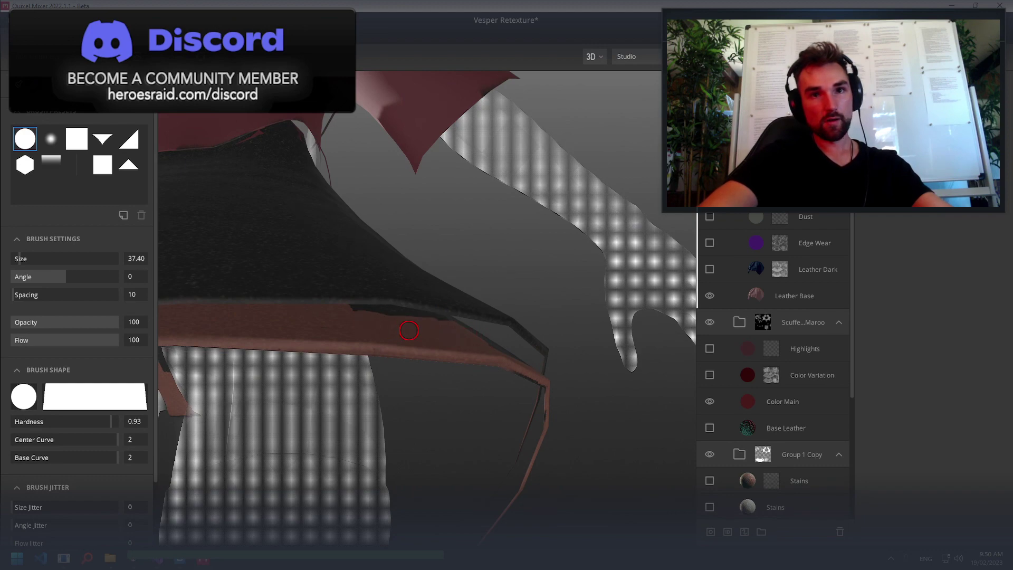
mouse_move(409, 331)
alt+mouse_down()
mouse_move(269, 385)
mouse_move(274, 373)
mouse_move(248, 433)
alt+mouse_up()
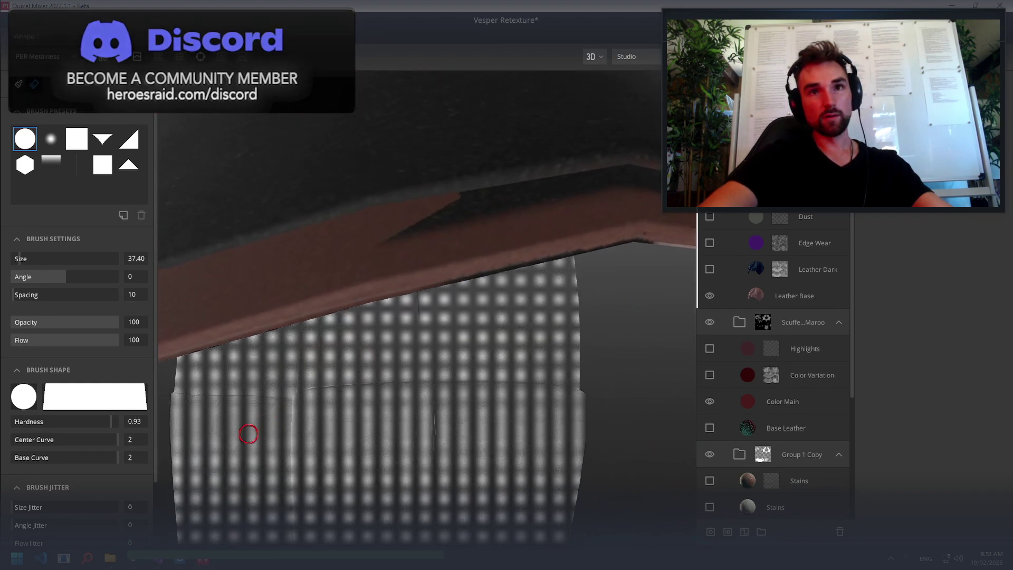
mouse_move(580, 289)
alt+mouse_down()
mouse_move(403, 301)
mouse_move(385, 278)
mouse_move(317, 305)
mouse_move(330, 301)
mouse_move(311, 328)
mouse_move(275, 336)
alt+mouse_up()
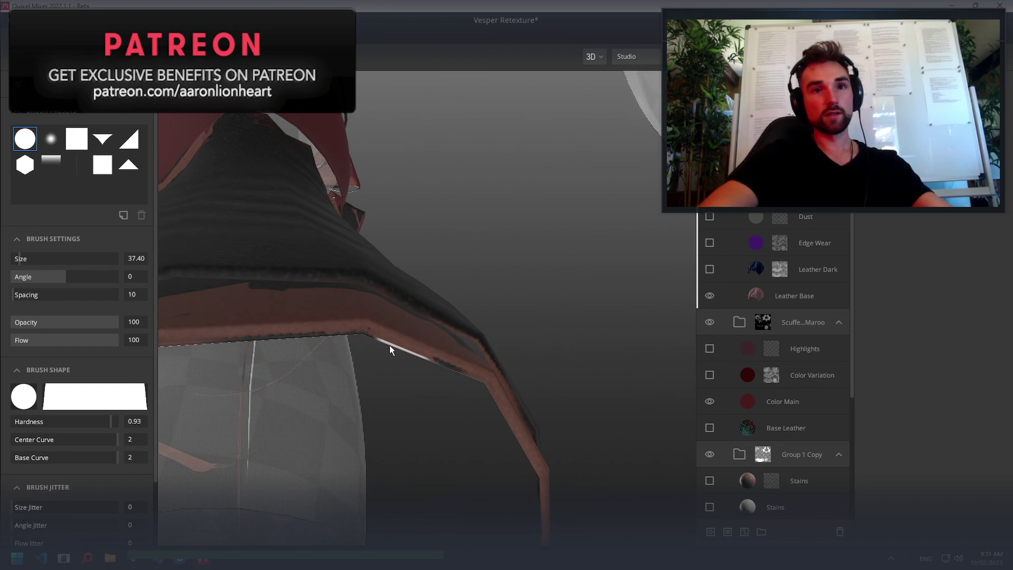
mouse_move(564, 358)
alt+mouse_down()
mouse_move(430, 419)
mouse_move(192, 482)
mouse_move(332, 425)
alt+mouse_up()
mouse_move(345, 383)
alt+mouse_down()
mouse_move(249, 380)
mouse_move(341, 356)
mouse_move(392, 317)
alt+mouse_up()
scroll(392, 317, up, 3)
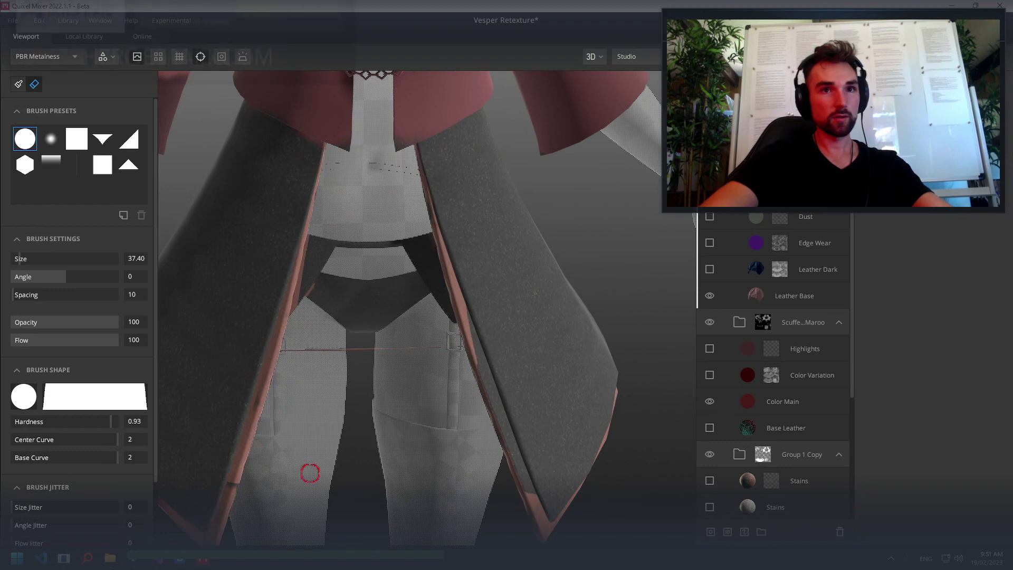
scroll(322, 427, up, 3)
scroll(278, 447, up, 3)
scroll(294, 400, up, 2)
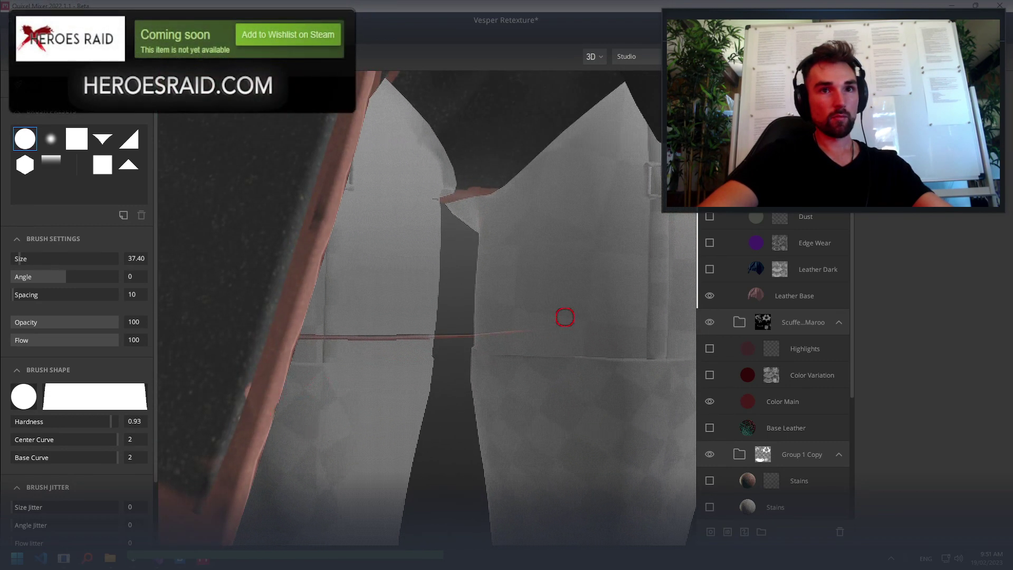
mouse_move(565, 317)
alt+mouse_down()
mouse_move(493, 321)
mouse_move(477, 355)
mouse_move(380, 362)
mouse_move(410, 370)
mouse_move(259, 230)
mouse_move(337, 271)
mouse_move(219, 220)
alt+mouse_up()
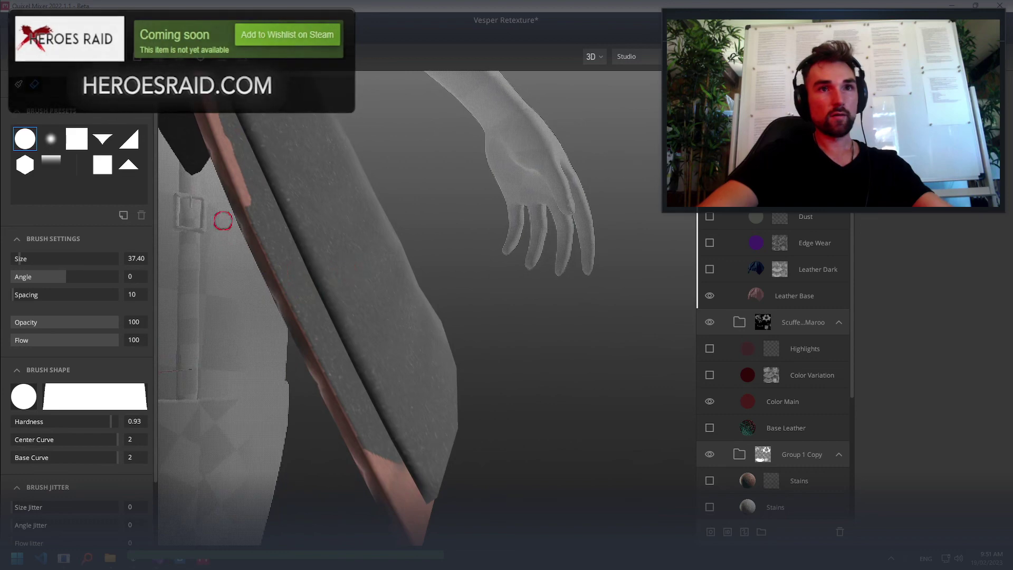
drag(210, 111, 279, 262)
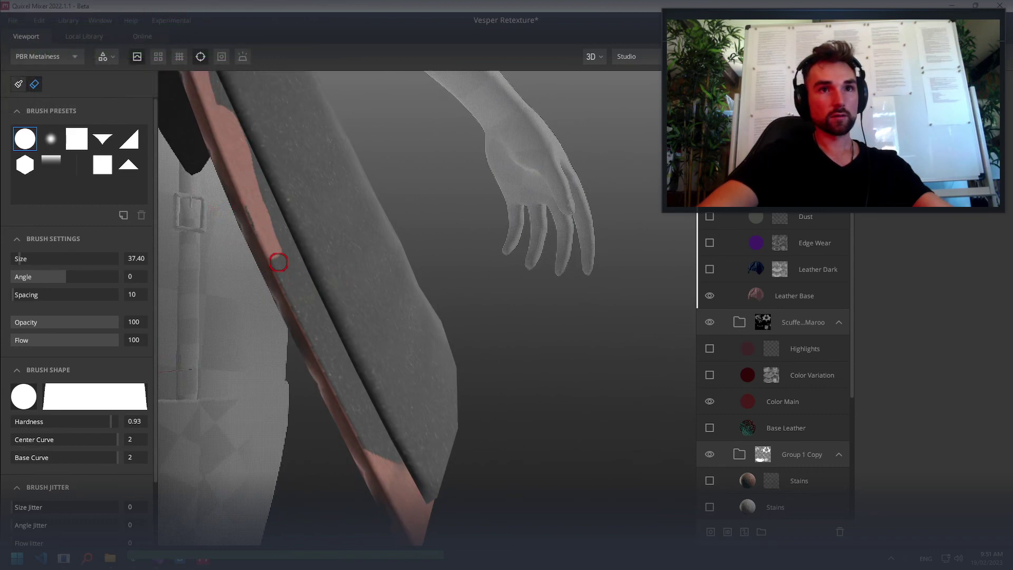
drag(380, 422, 381, 457)
key(ctrl+z)
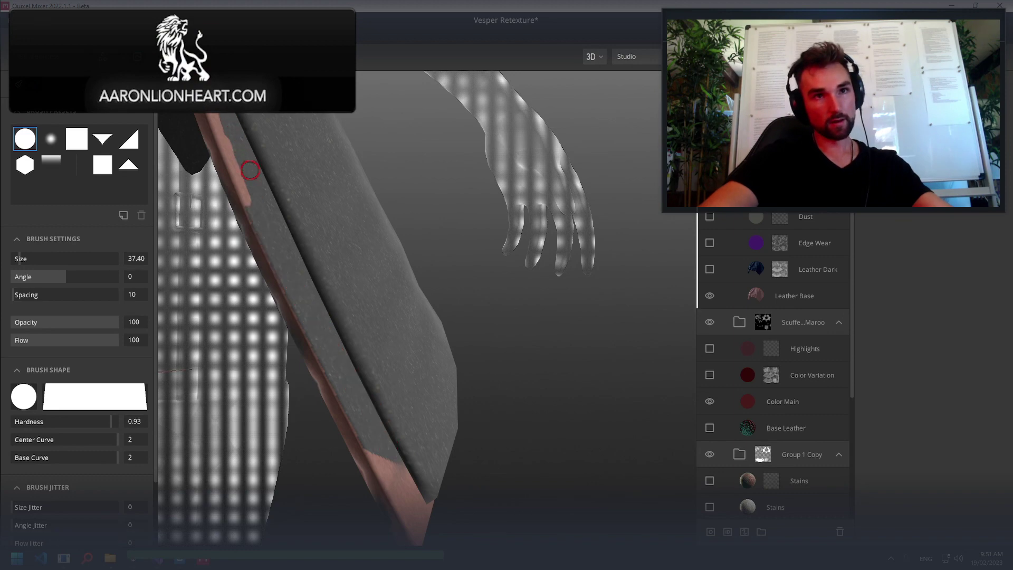
mouse_move(314, 362)
mouse_down()
mouse_move(383, 467)
mouse_move(272, 236)
mouse_up()
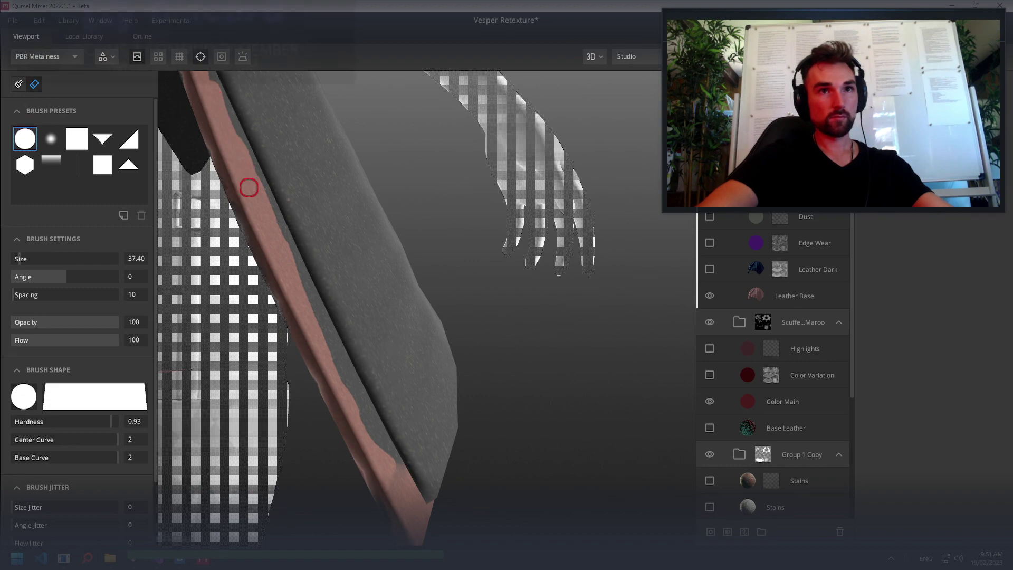
drag(337, 358, 404, 487)
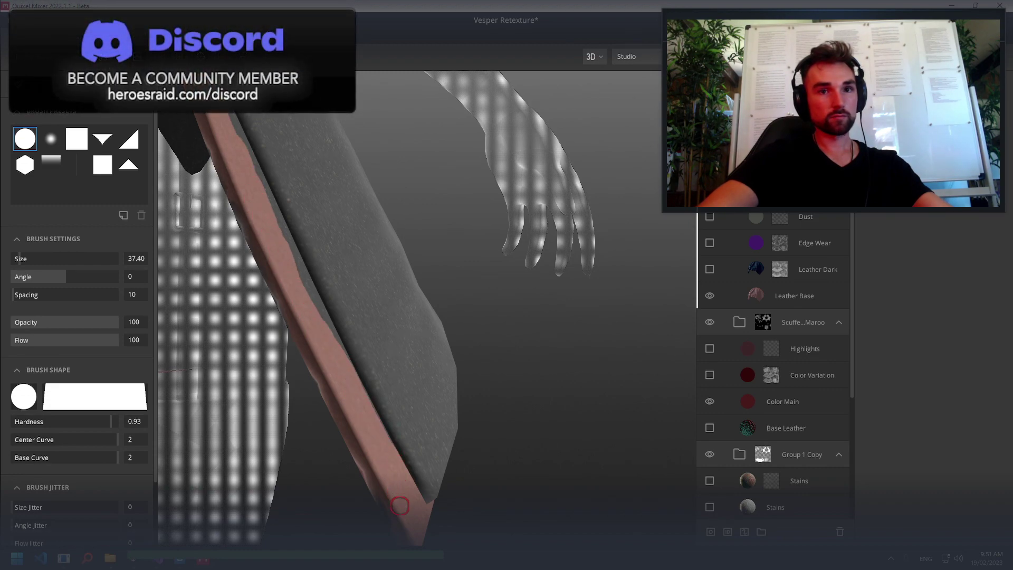
alt+drag(294, 300, 289, 373)
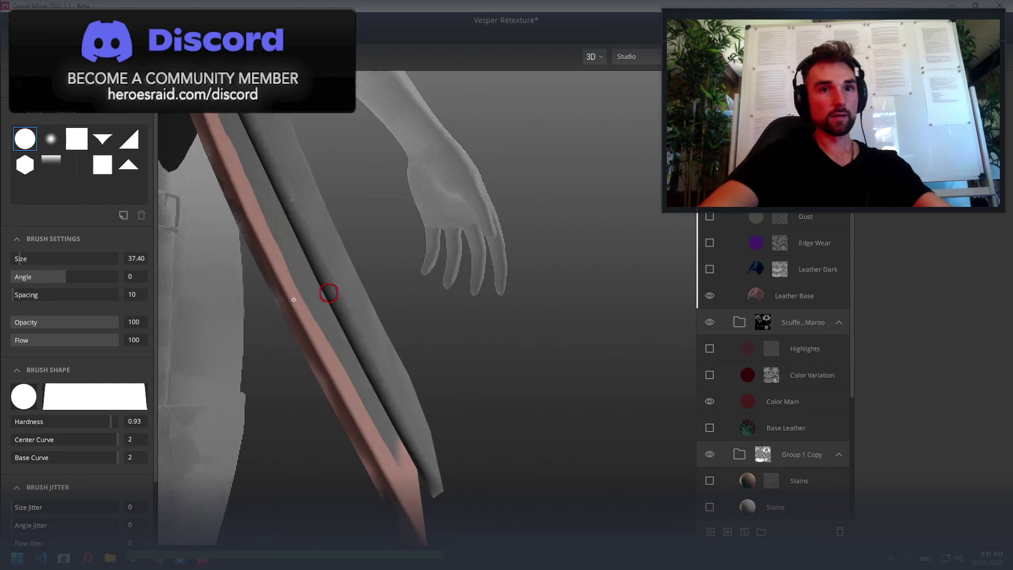
scroll(288, 374, down, 5)
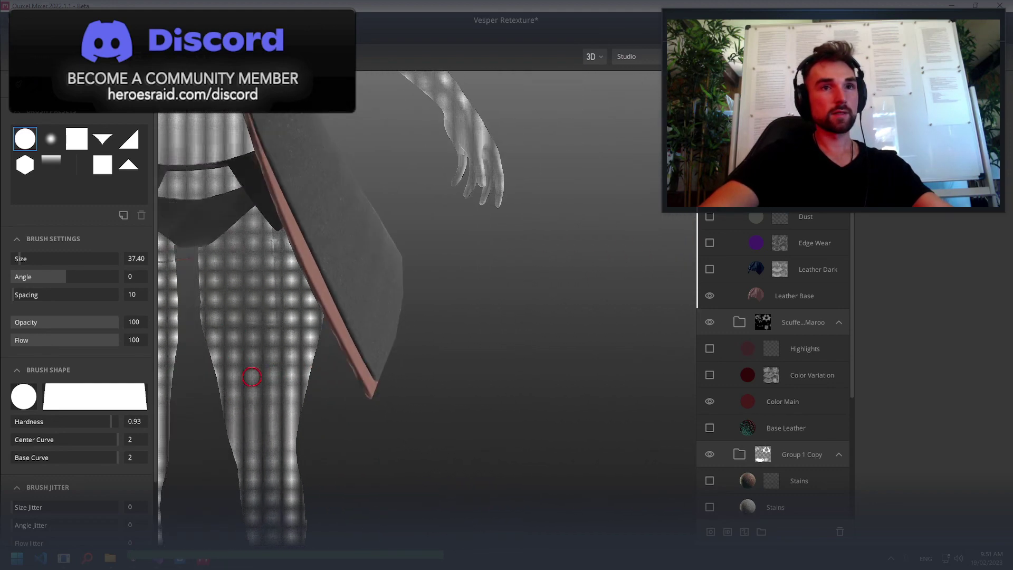
mouse_move(304, 294)
alt+mouse_down()
mouse_move(241, 302)
mouse_move(338, 253)
alt+mouse_up()
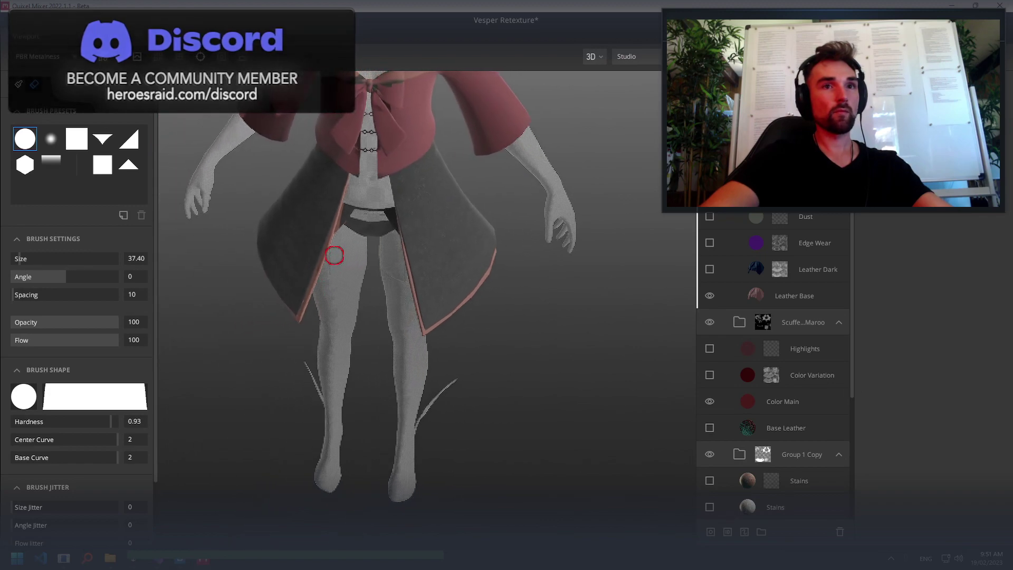
scroll(386, 222, up, 3)
scroll(365, 217, up, 3)
alt+drag(365, 216, 439, 129)
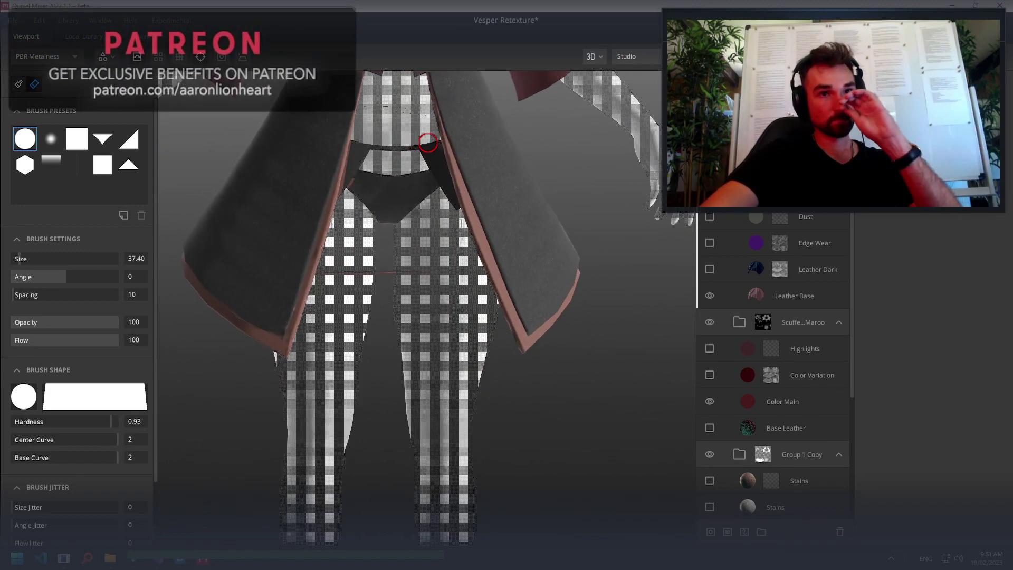
scroll(430, 129, down, 3)
scroll(430, 128, down, 3)
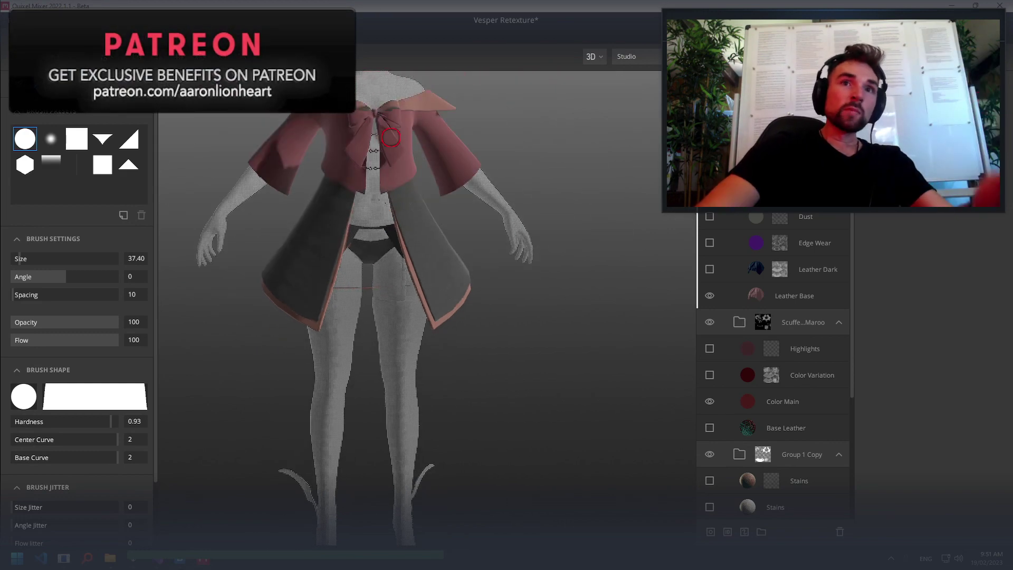
Turn the character to face front, then bring up the mix's Quick Export settings from the File menu
alt+drag(389, 191, 391, 260)
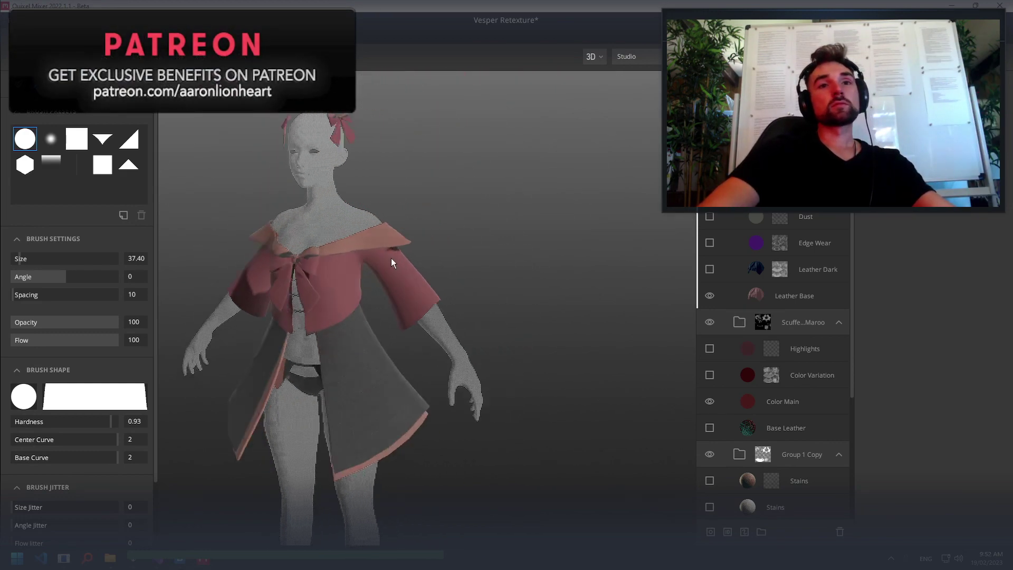
alt+drag(264, 259, 496, 243)
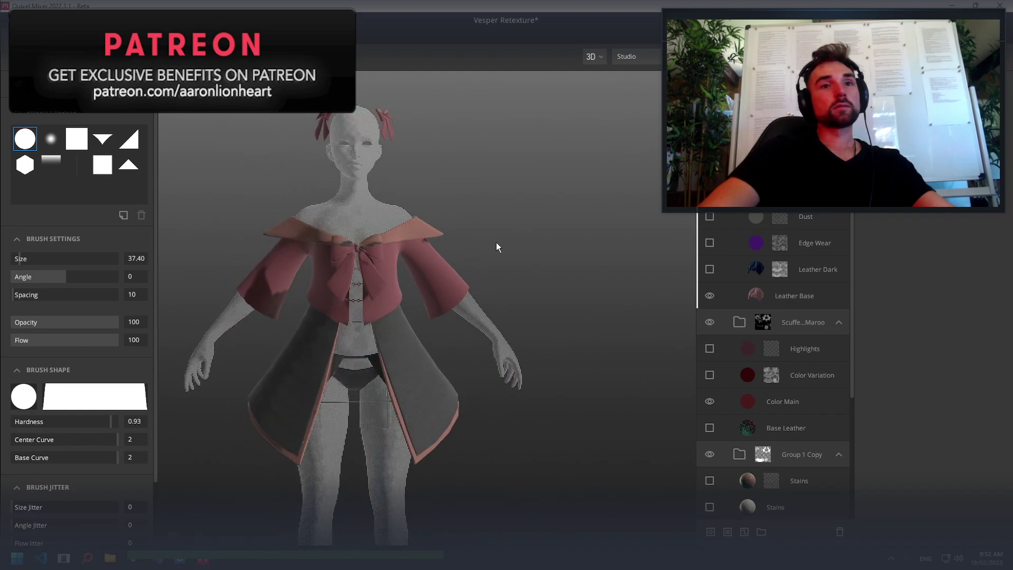
click(17, 27)
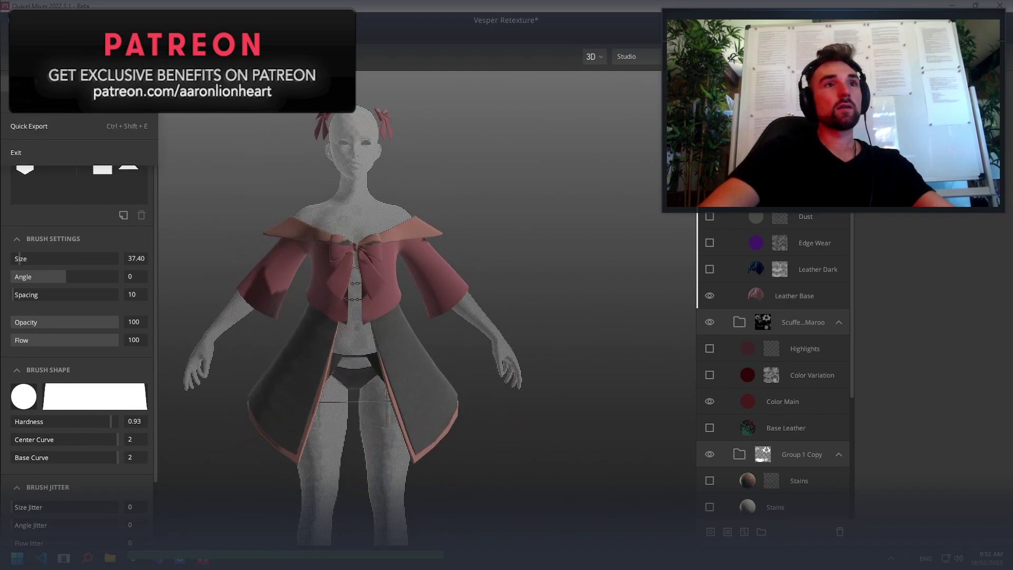
click(111, 100)
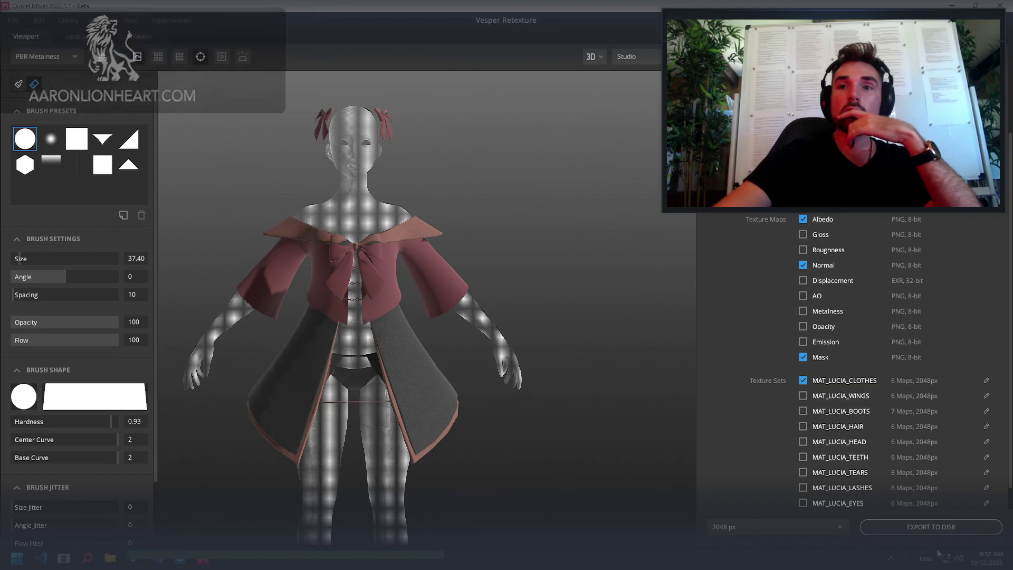
Export the MAT_LUCIA_CLOTHES Albedo, Normal and Mask maps to disk, then switch over to Unity
click(963, 525)
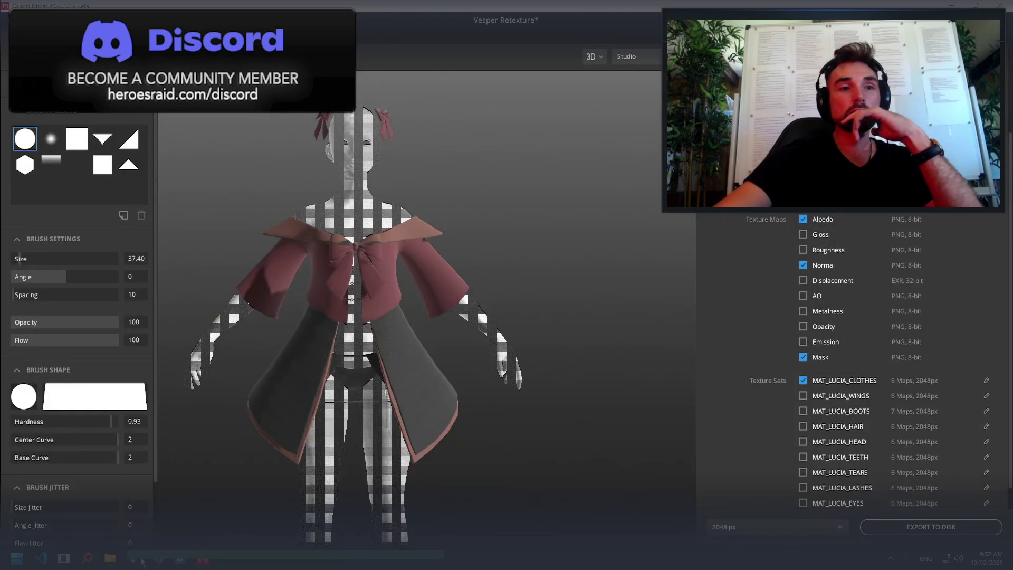
mouse_move(203, 559)
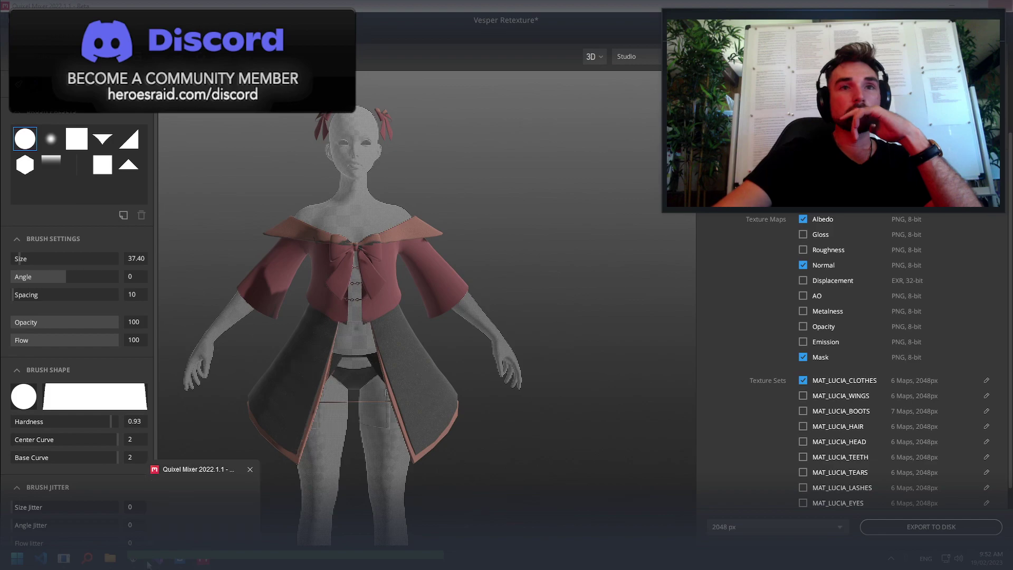
key(alt+Tab)
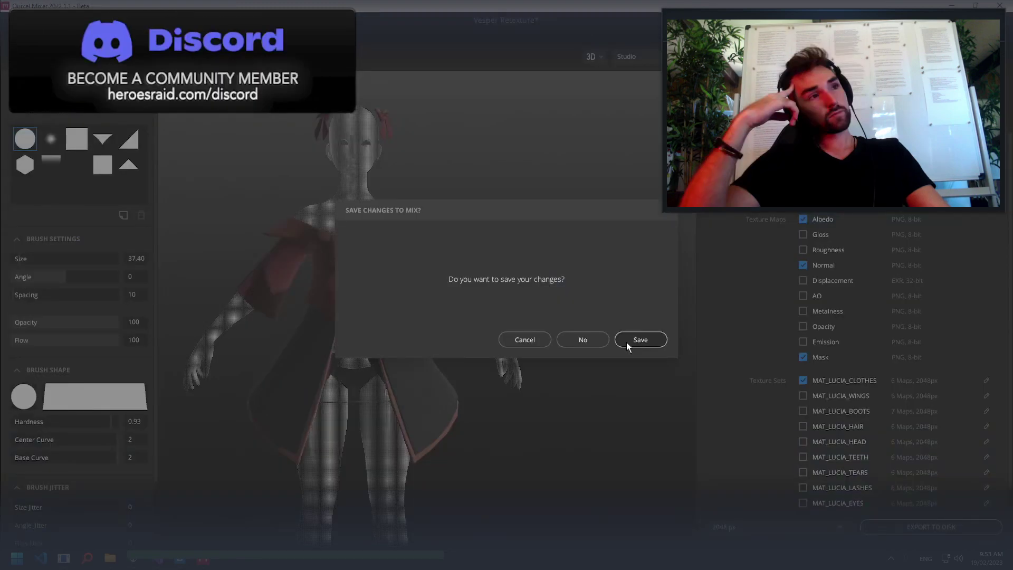
Save the Vesper Retexture mix changes at the 'Save changes to mix?' prompt
click(627, 344)
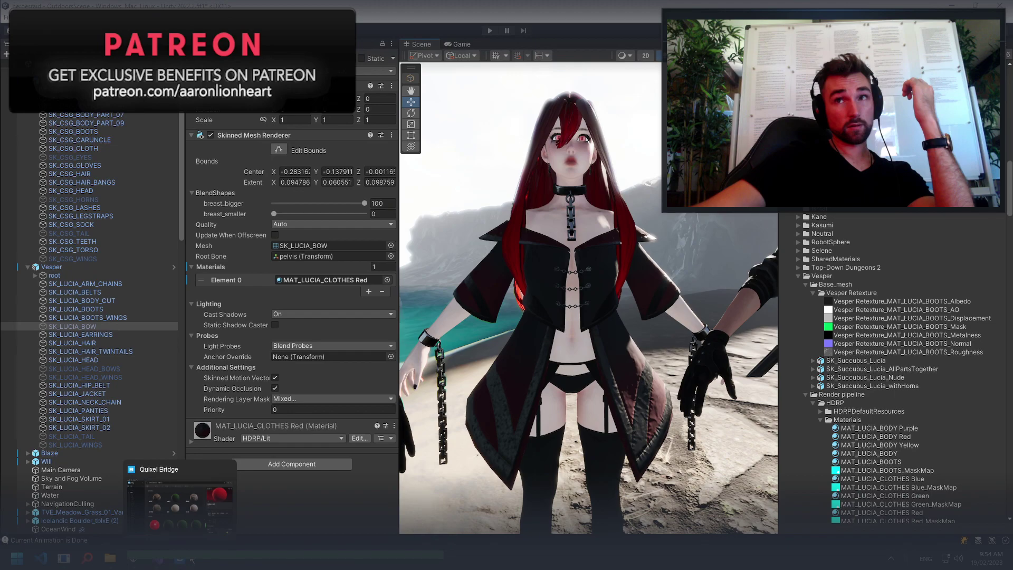
Open and dismiss the Windows Run prompt, then bring up Task Manager
key(super+r)
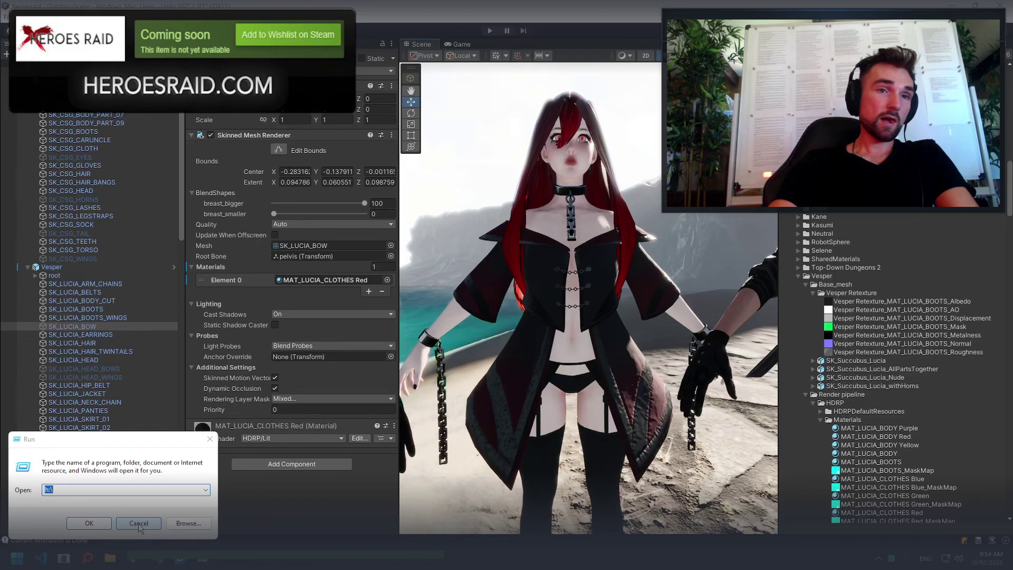
click(138, 524)
key(ctrl+shift+Escape)
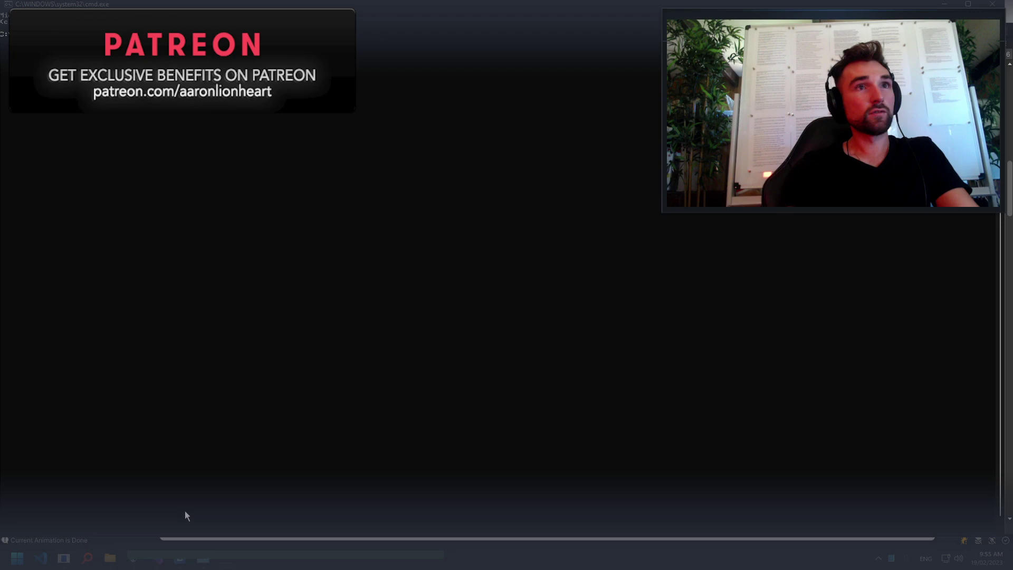
Run the taskkill command to end Unity and return to Task Manager's process list
key(Return)
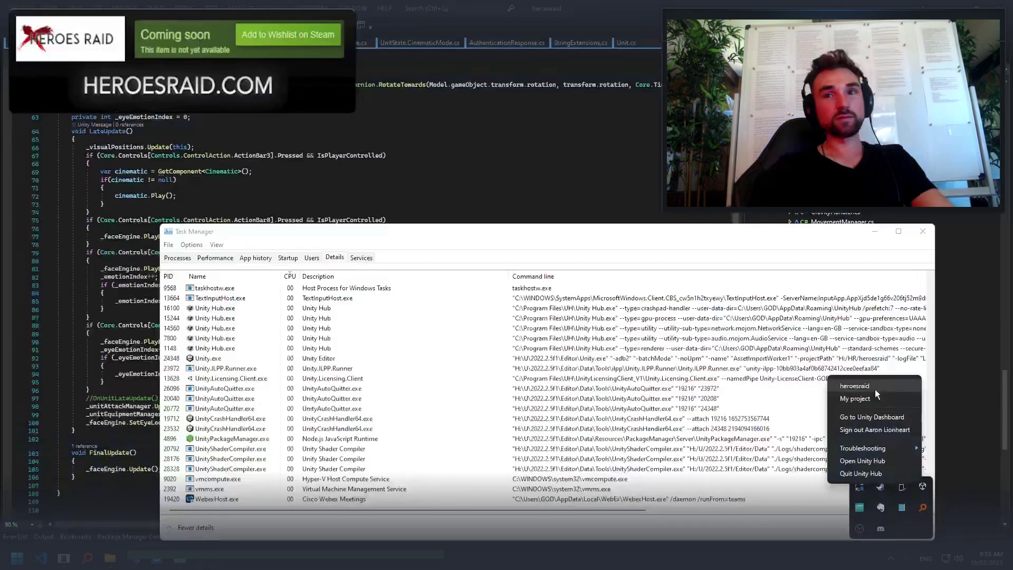
click(875, 390)
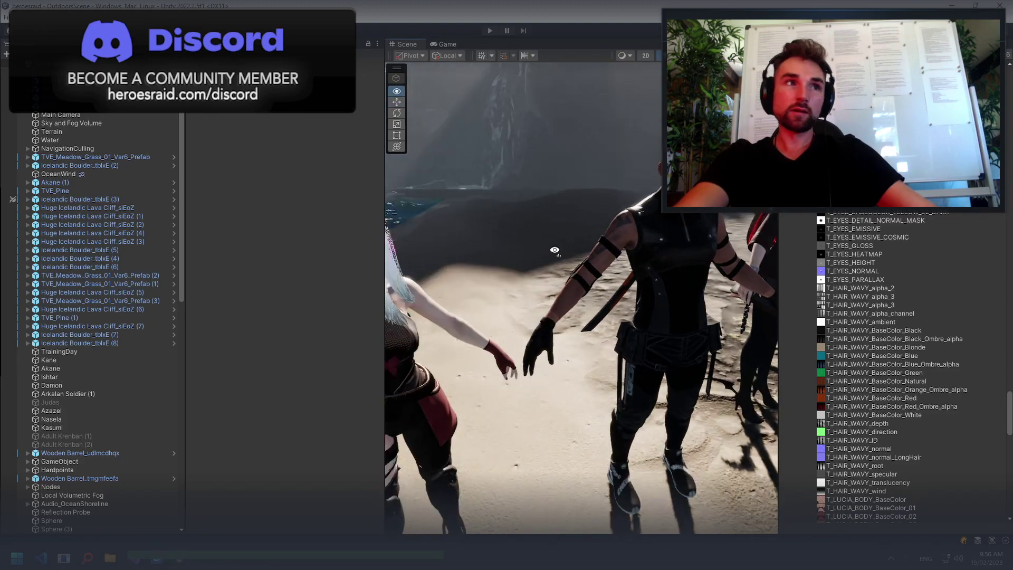
Fly the scene camera to the characters on the beach and select Vesper's boots
right_drag(612, 257, 34, 219)
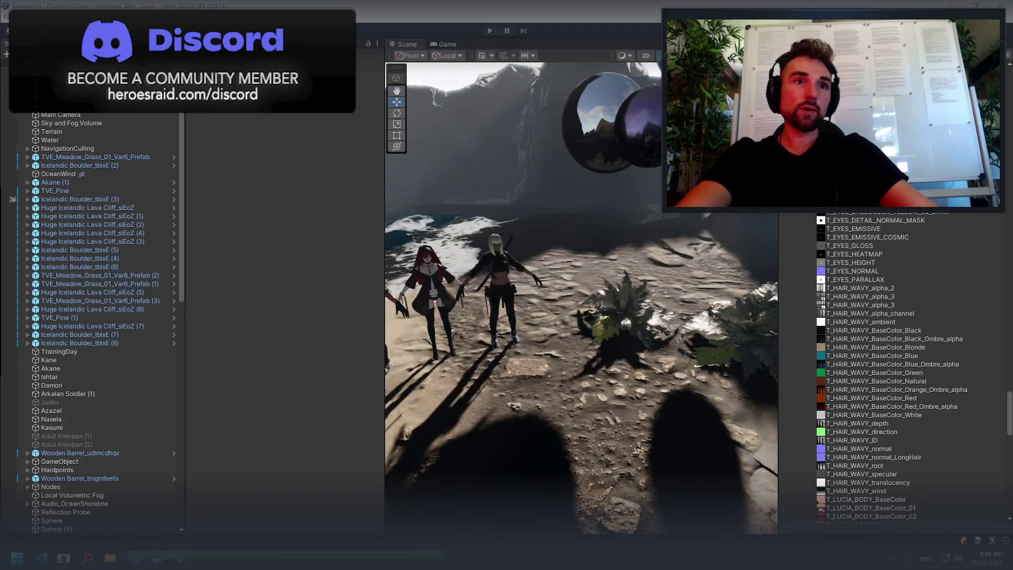
right_drag(444, 288, 546, 347)
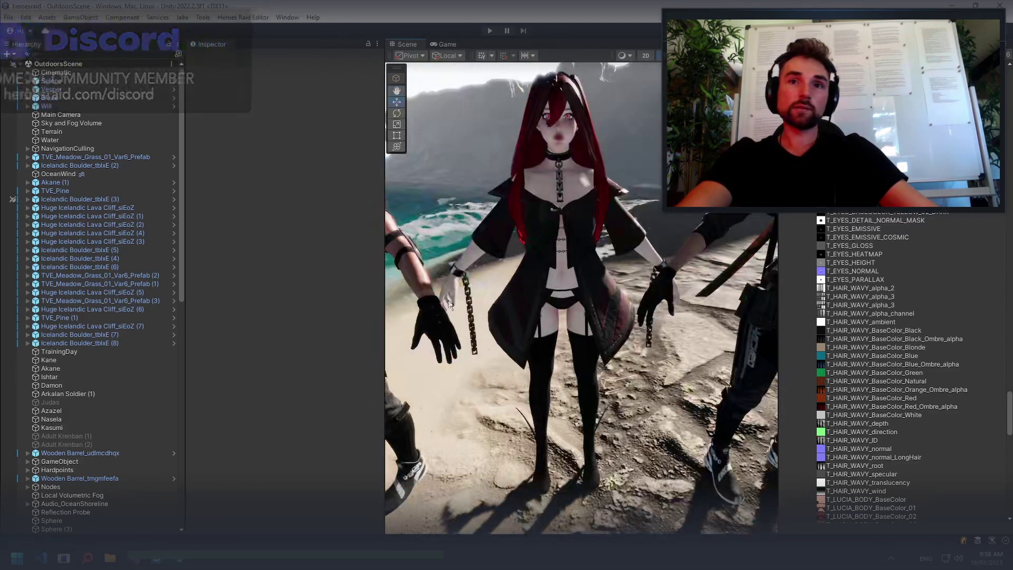
click(546, 348)
Open the MAT_LUCIA_BOOTS material and select it in the project file list
click(317, 248)
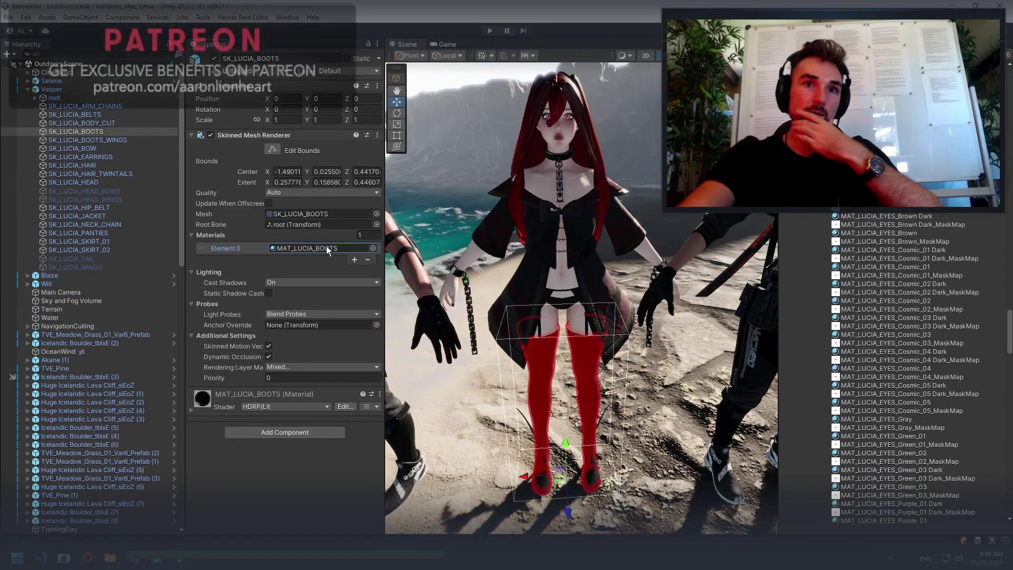
double_click(317, 248)
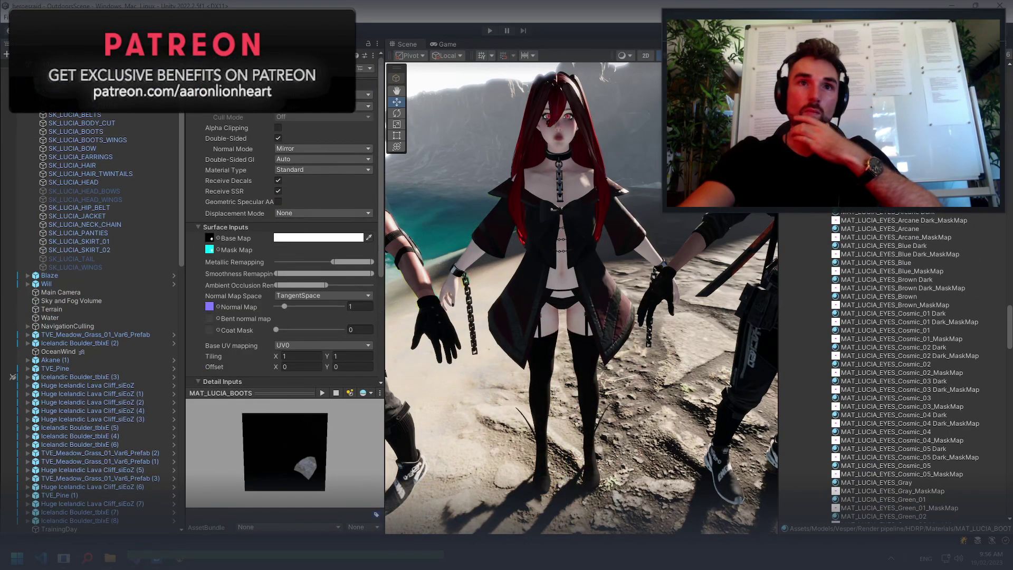
scroll(886, 300, down, 5)
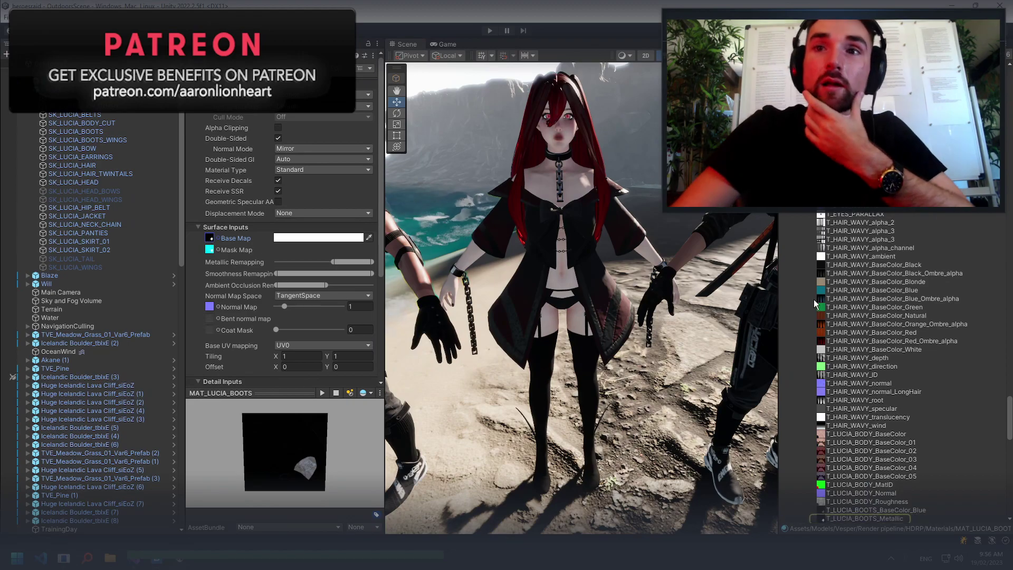
scroll(885, 300, down, 5)
scroll(885, 300, down, 5)
scroll(886, 287, down, 5)
scroll(888, 277, down, 3)
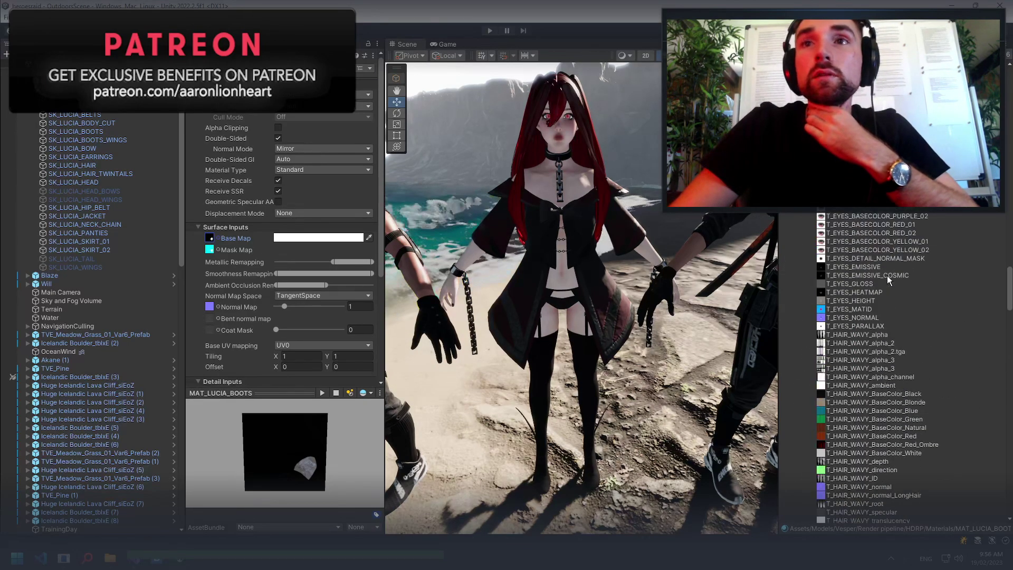
scroll(888, 275, down, 3)
scroll(890, 276, down, 5)
scroll(892, 276, up, 3)
scroll(897, 281, up, 5)
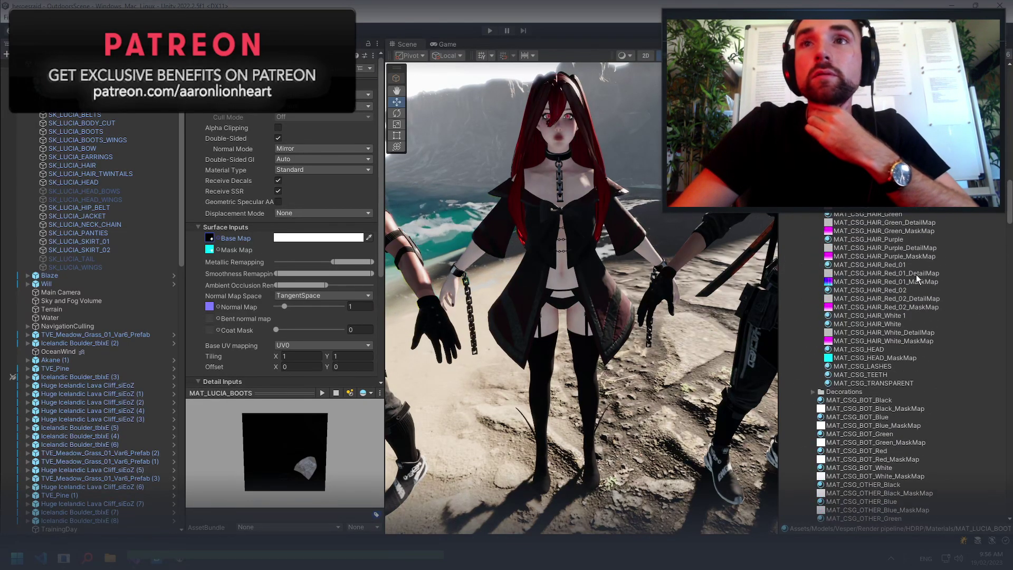
scroll(916, 274, up, 5)
scroll(874, 253, up, 5)
scroll(875, 253, up, 5)
scroll(876, 252, up, 5)
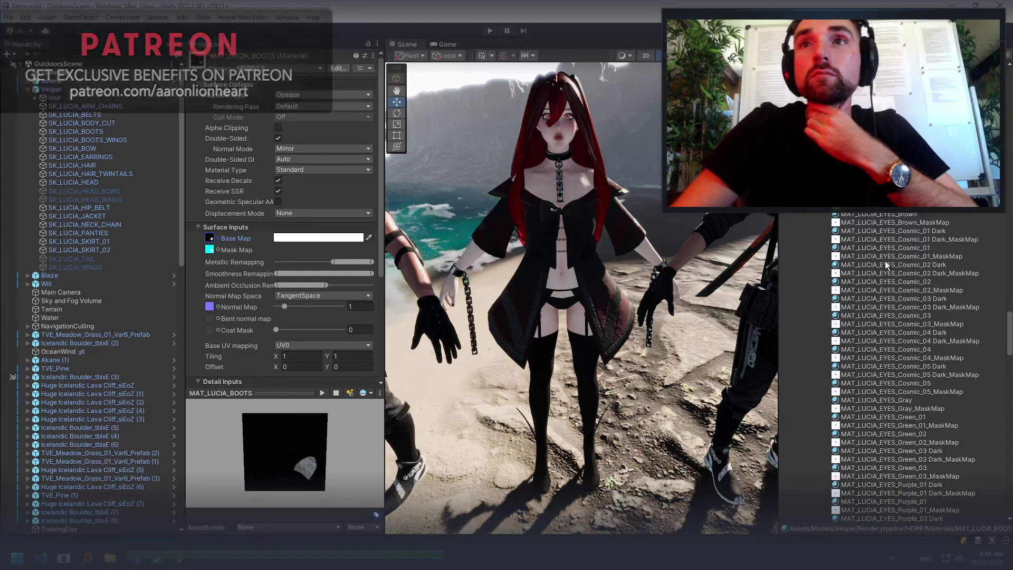
scroll(885, 261, up, 5)
scroll(813, 295, down, 1)
scroll(808, 306, down, 1)
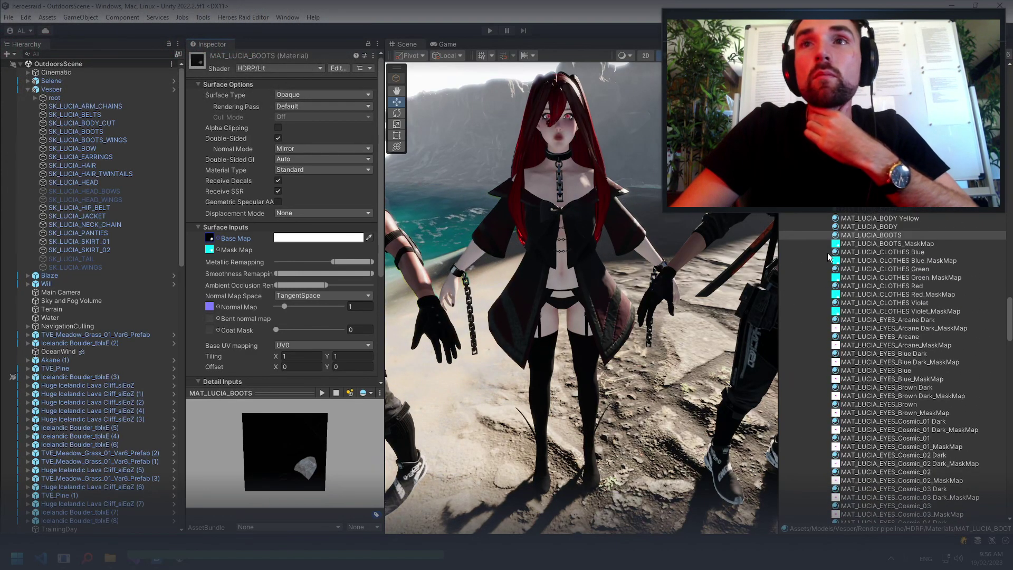
click(871, 277)
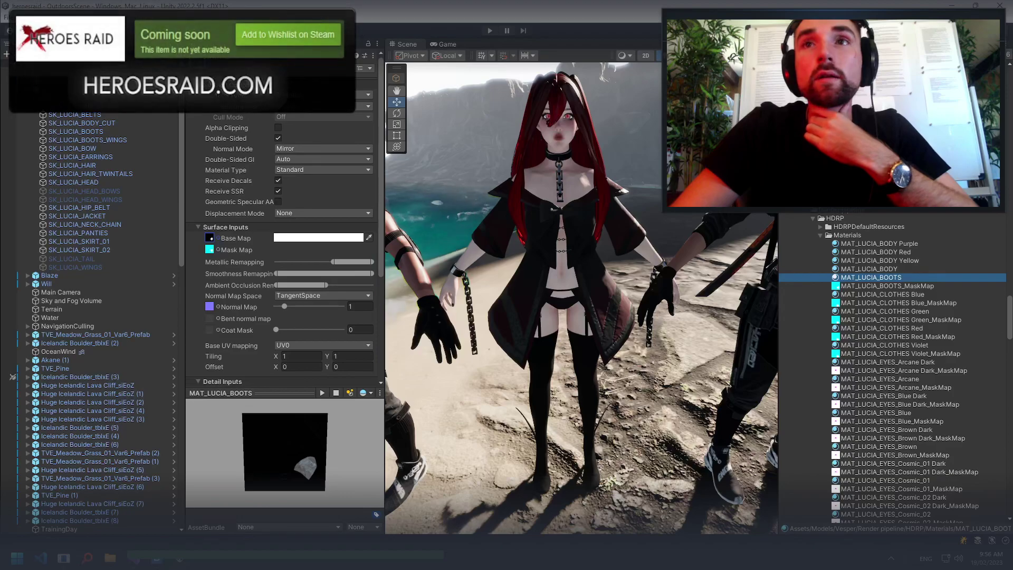
Give MAT_LUCIA_BOOTS new base colour, mask and exported Normal textures, metallic minimum 0, then select SK_LUCIA_BOW
scroll(803, 226, up, 3)
click(210, 241)
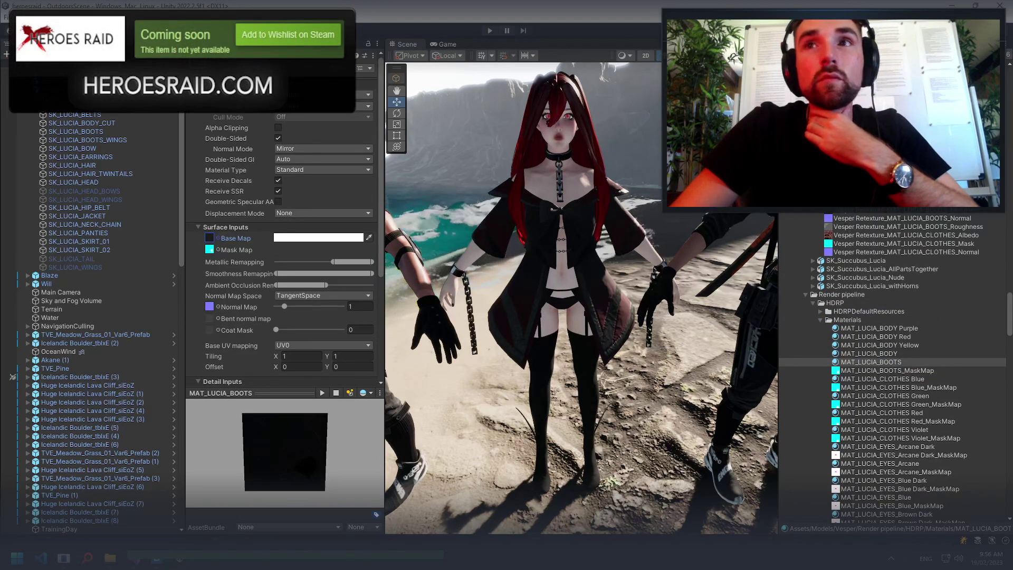
drag(220, 254, 211, 251)
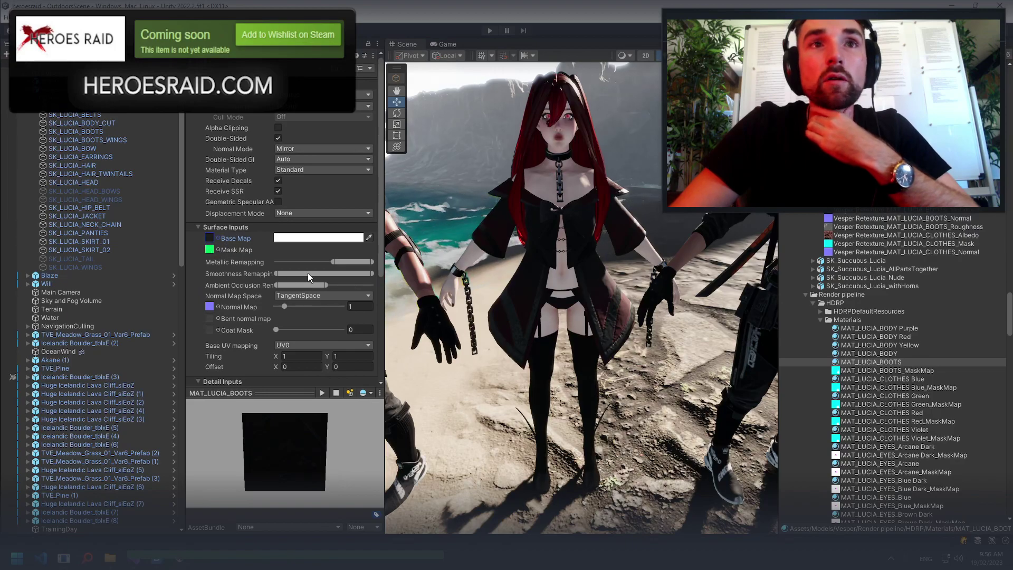
drag(334, 262, 275, 262)
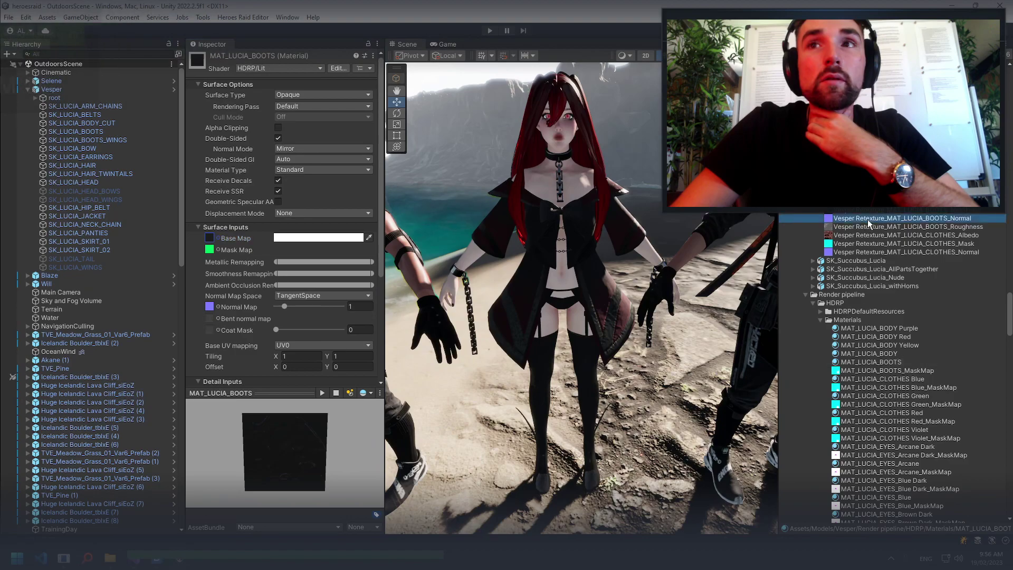
drag(868, 219, 209, 312)
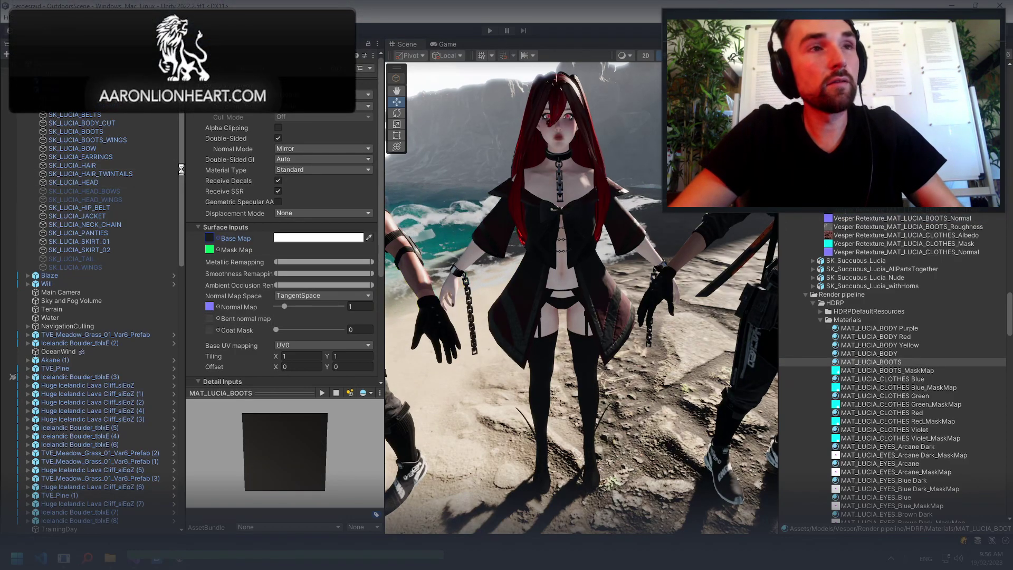
click(546, 221)
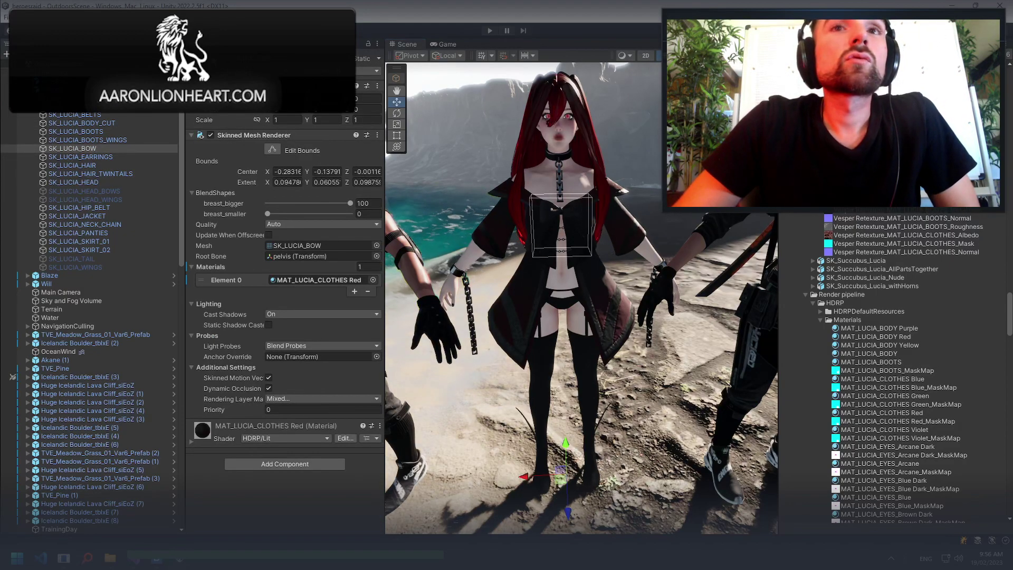
Disable SK_LUCIA_BOW, select SK_LUCIA_JACKET and expand its MAT_LUCIA_CLOTHES Red material
key(alt+shift+a)
click(540, 207)
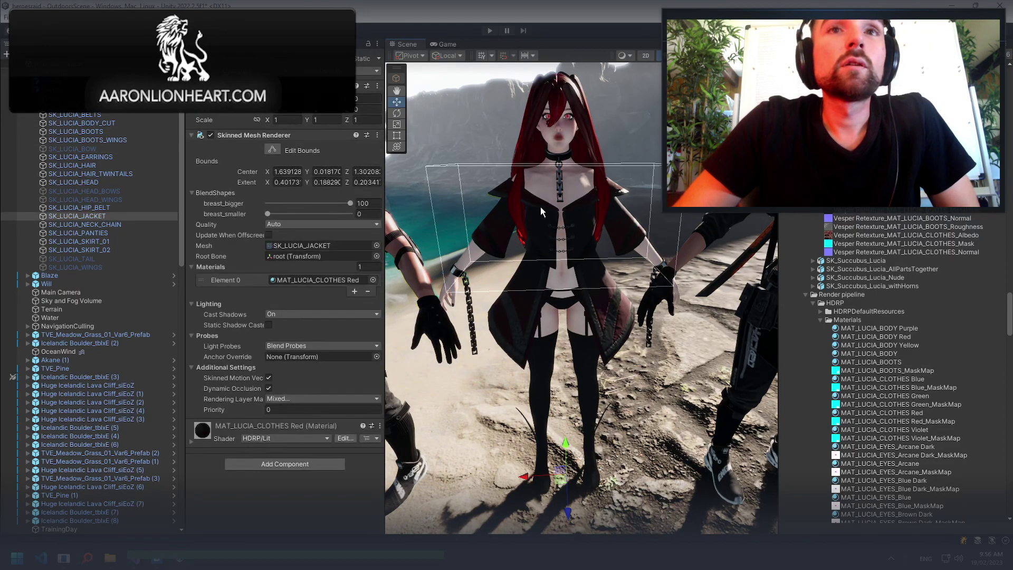
click(266, 421)
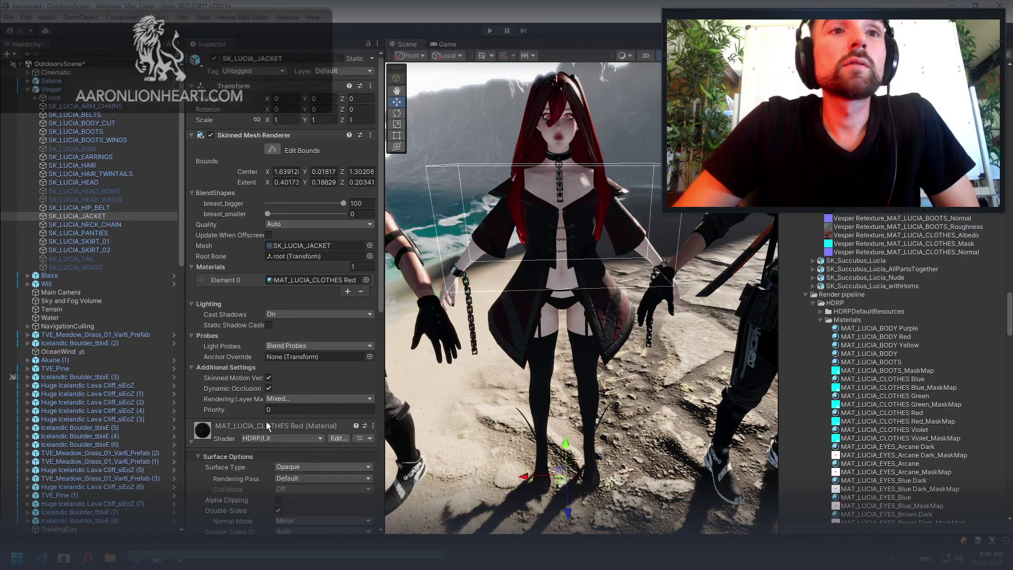
scroll(286, 425, down, 5)
scroll(297, 370, down, 3)
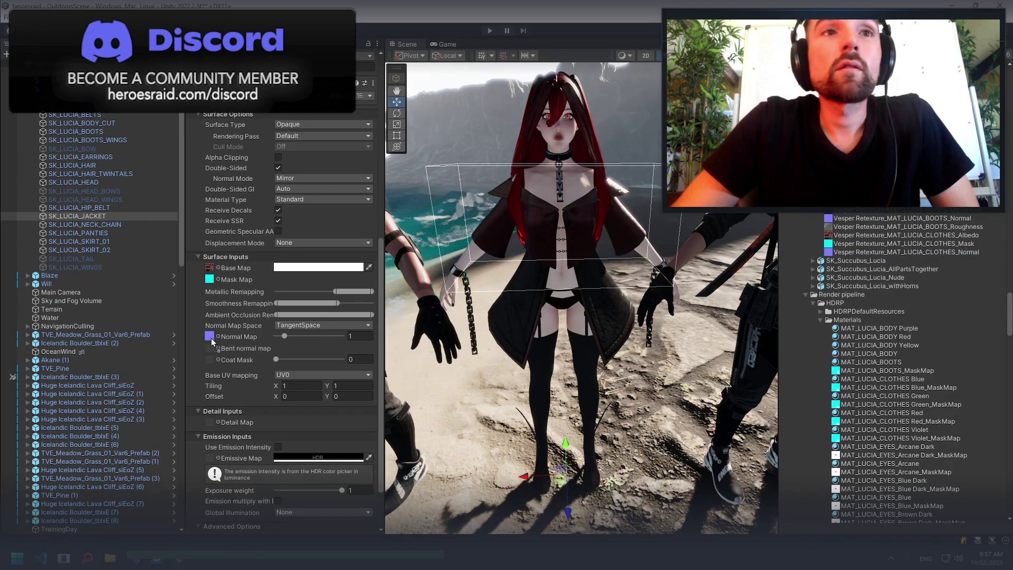
Frame the jacket on the torso and orbit around it up to the neck and face
right_drag(680, 299, 654, 257)
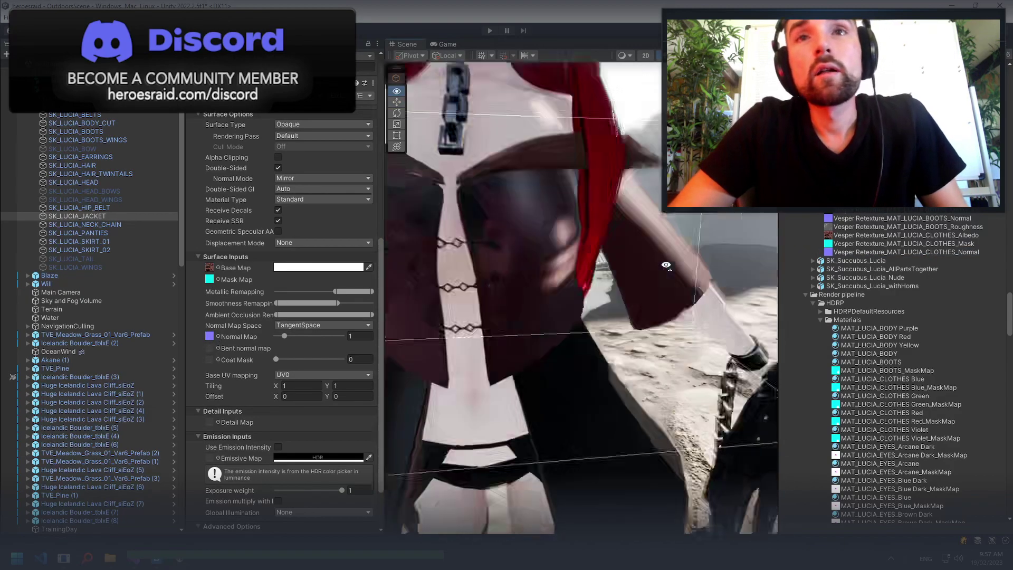
key(f)
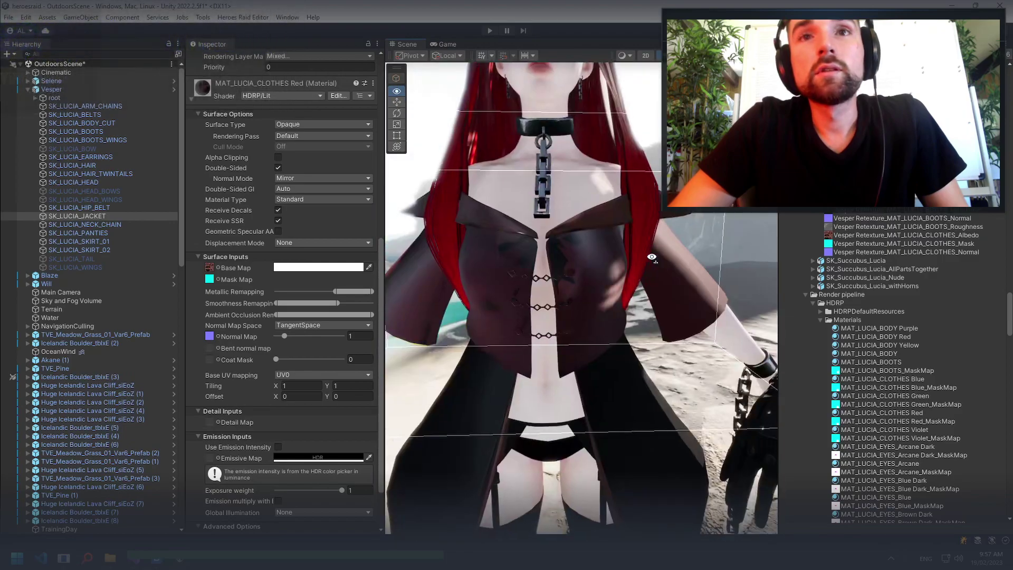
mouse_move(647, 255)
alt+mouse_down()
mouse_move(242, 251)
mouse_move(629, 227)
mouse_move(726, 232)
mouse_move(694, 294)
alt+mouse_up()
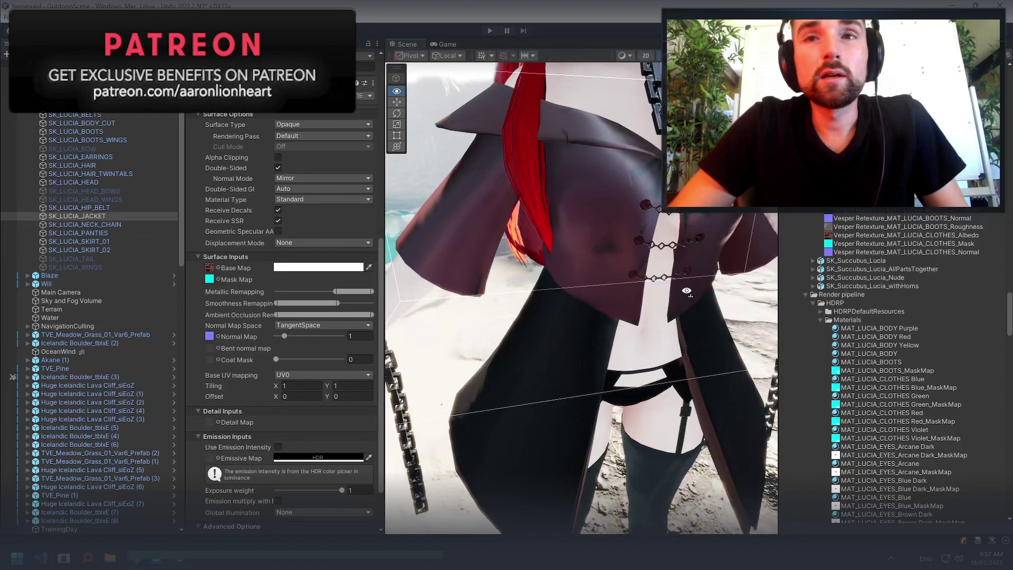
scroll(654, 287, down, 5)
scroll(631, 294, up, 5)
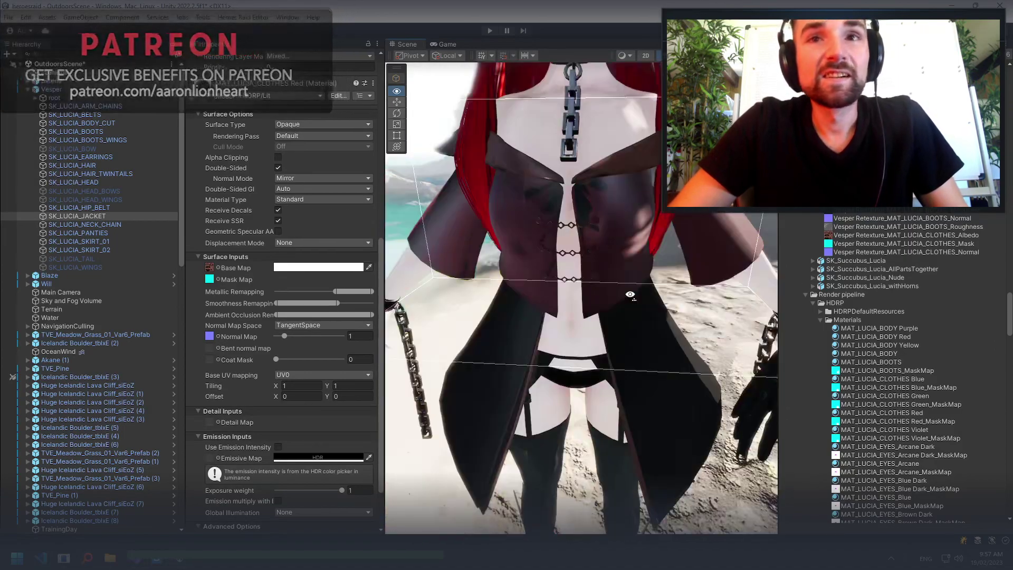
alt+drag(630, 294, 630, 322)
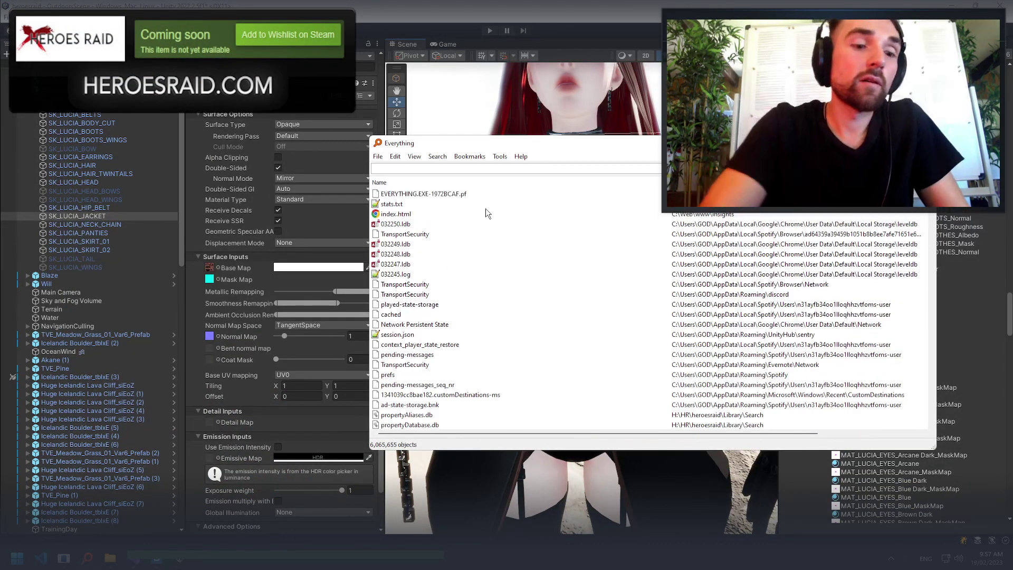
Search Everything for 'mixer', refine it to 'quixel mixe', and launch Quixel Mixer.exe
text(mixer)
scroll(505, 243, down, 2)
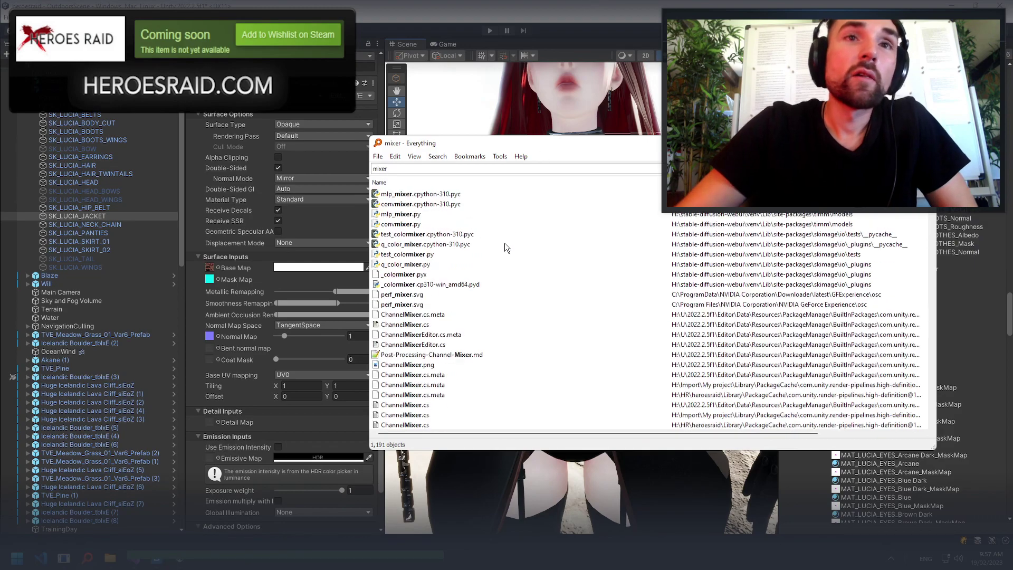
scroll(461, 271, down, 2)
scroll(458, 279, down, 1)
scroll(458, 278, up, 5)
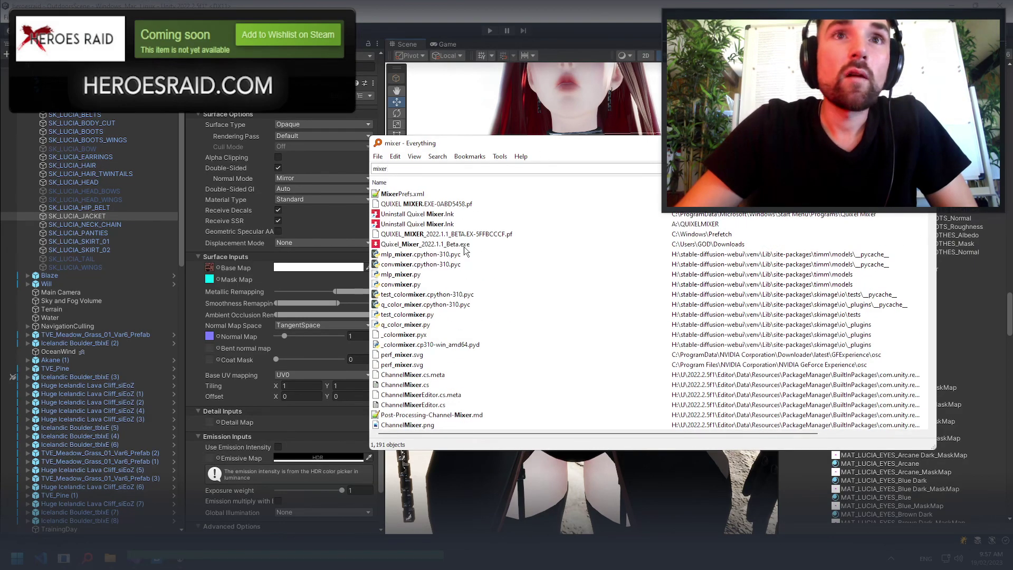
key(ctrl+a)
text(quixel mixe)
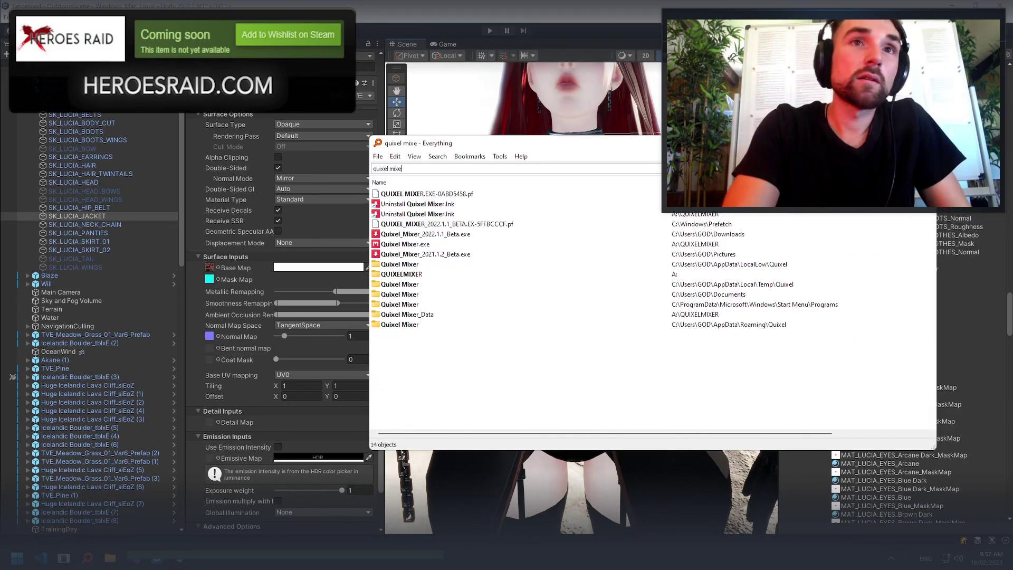
double_click(411, 245)
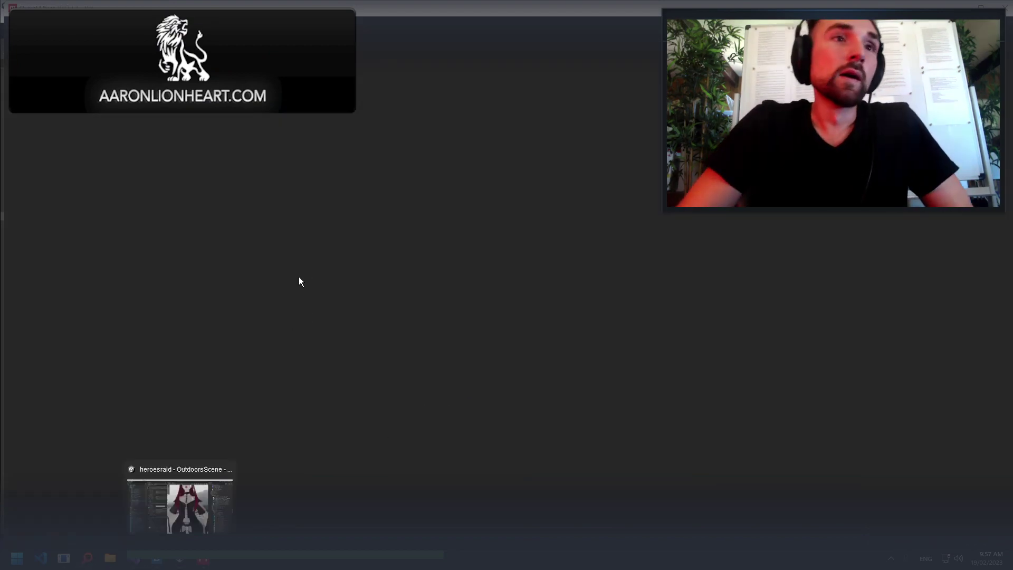
Choose the Heroes Raid project and open its Vesper Retexture mix
click(341, 234)
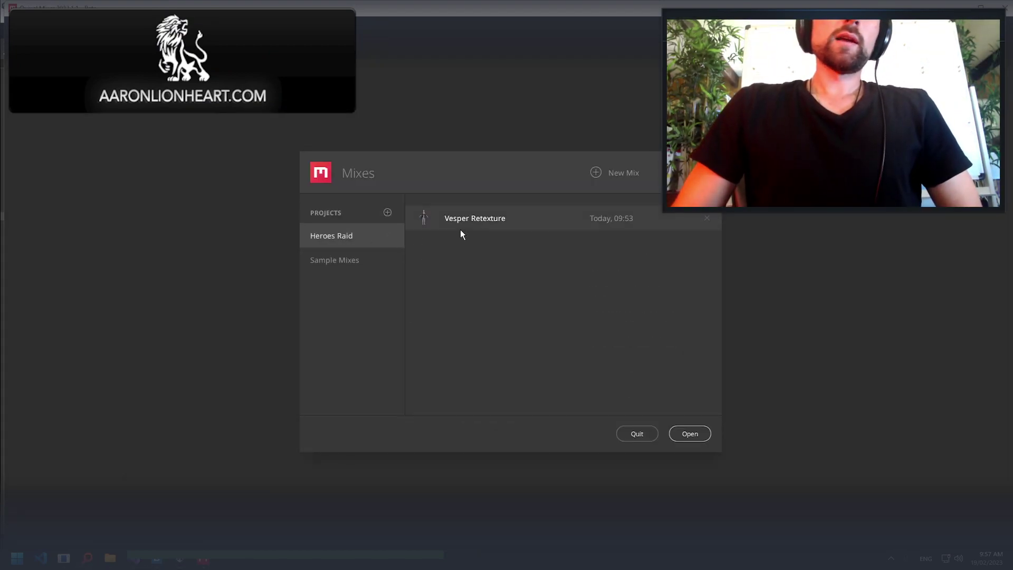
click(702, 434)
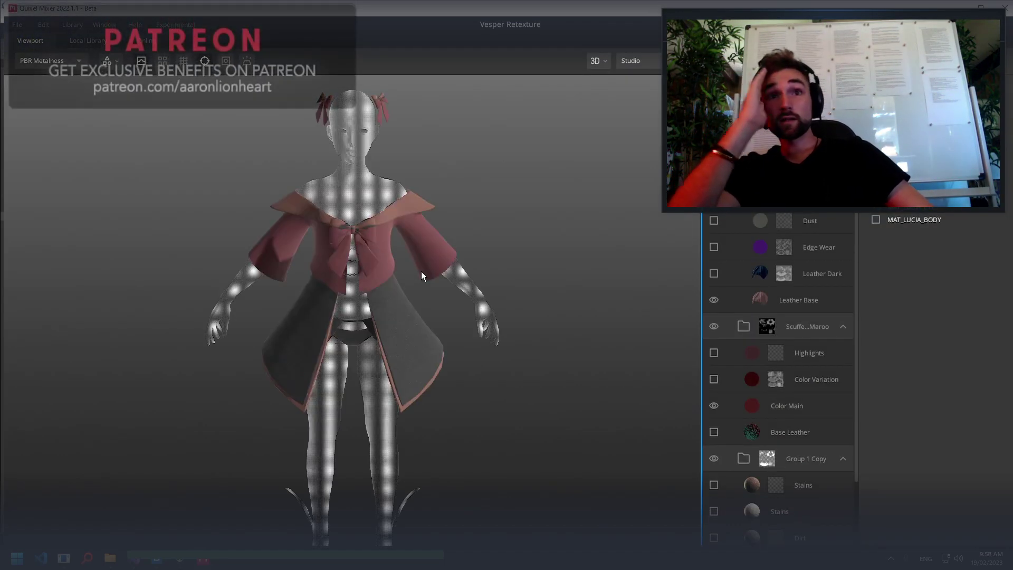
Make Leather Dark, Edge Wear, Dust, Highlights, Color Variation and Base Leather layers visible
click(716, 277)
click(715, 249)
click(714, 221)
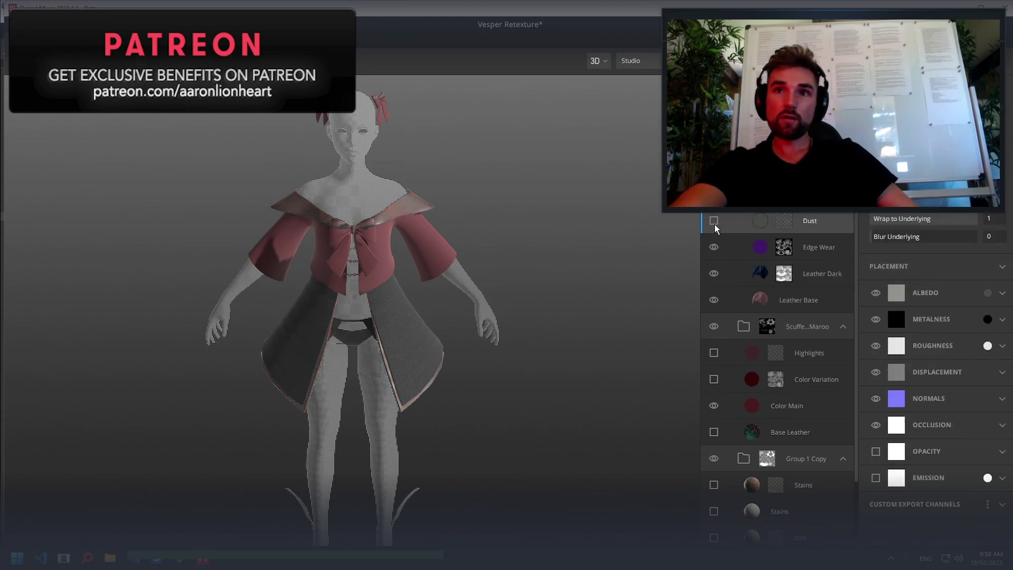
click(715, 379)
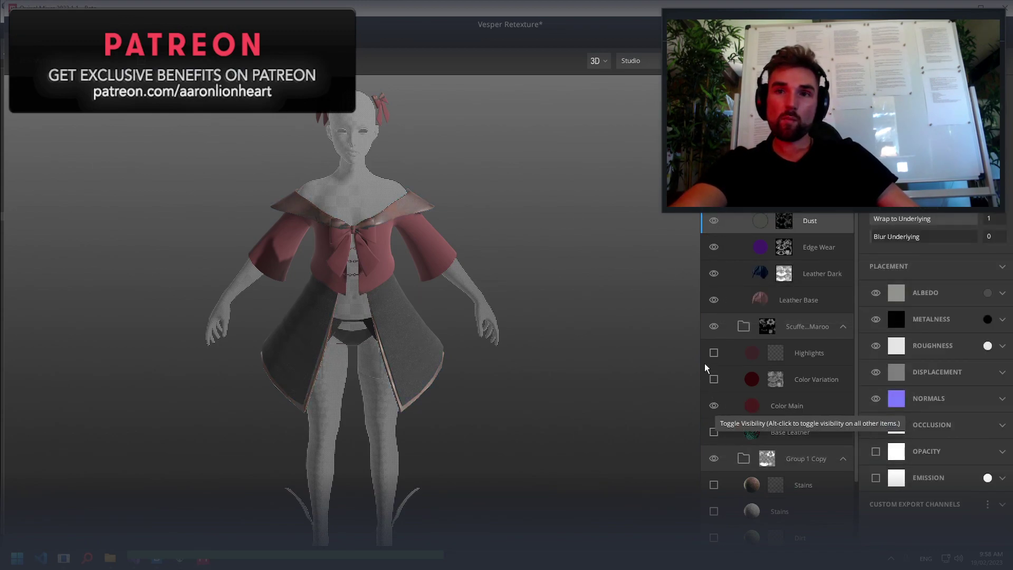
click(714, 353)
click(714, 431)
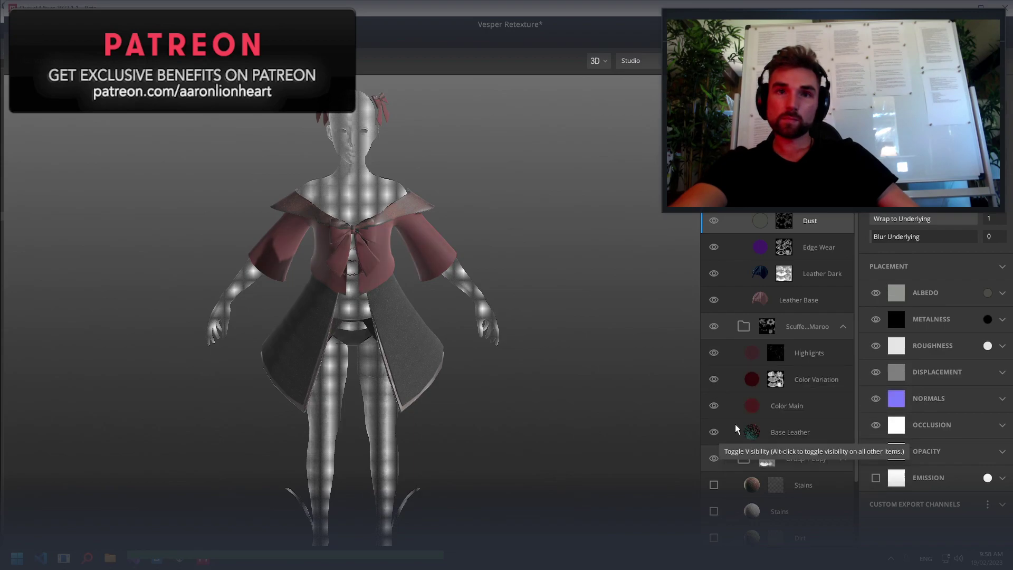
Make the Wrinkles, second Edge Wear, Dirt and Stains layers visible
scroll(733, 448, down, 3)
click(715, 494)
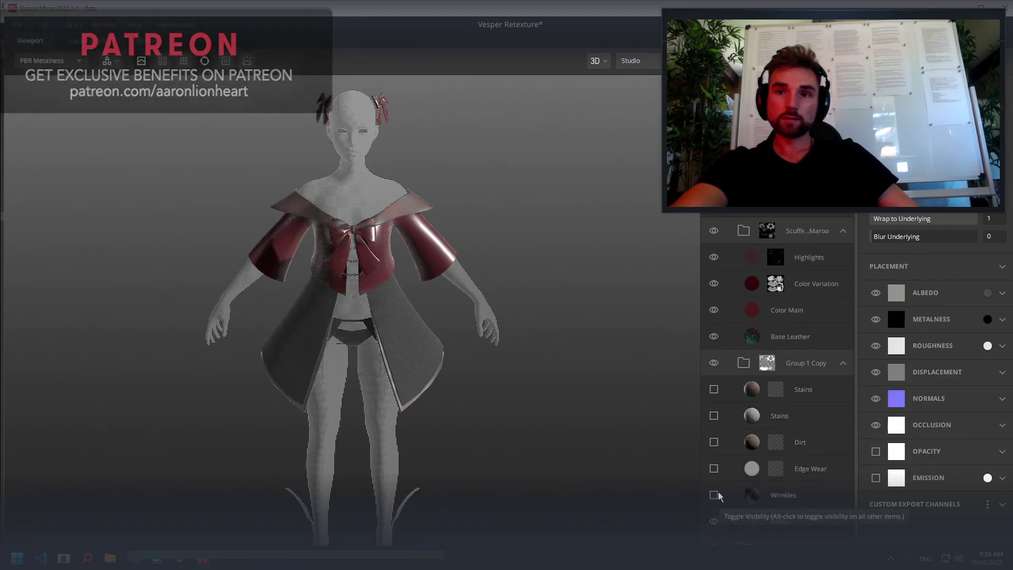
click(714, 468)
click(714, 442)
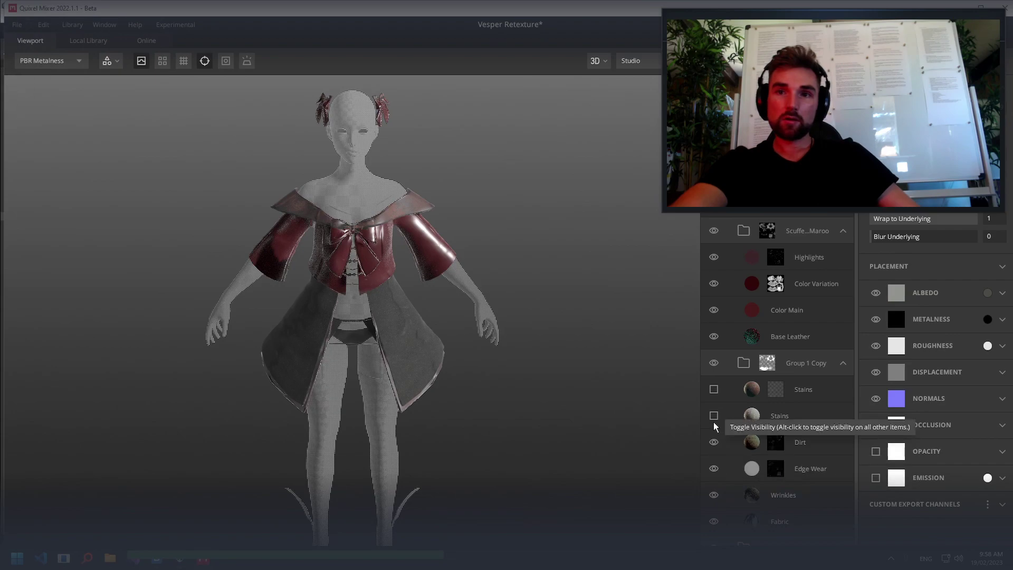
click(714, 389)
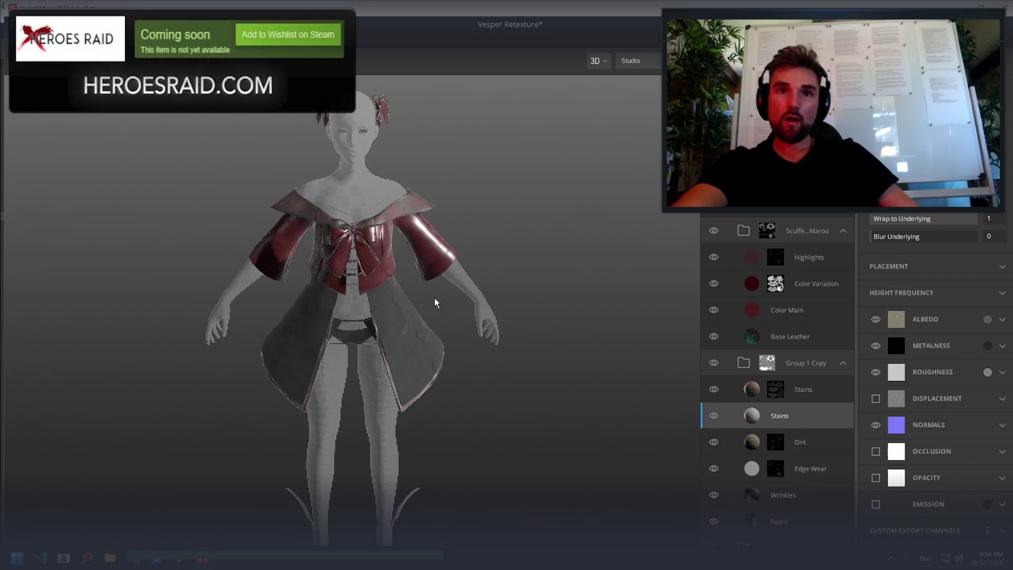
Spin the character around to check the back, then return to a full front view
middle_drag(358, 276, 353, 278)
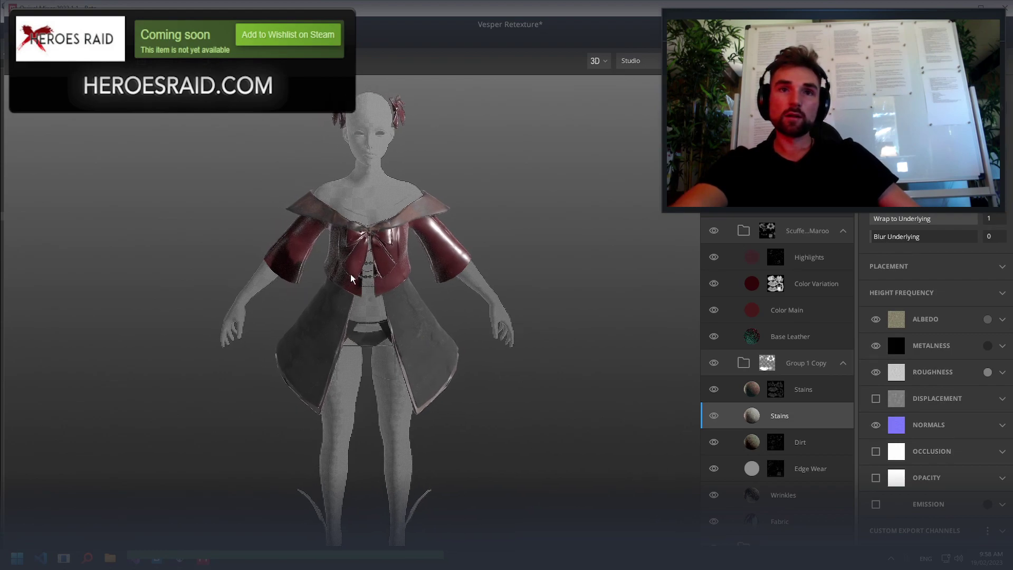
mouse_move(385, 301)
mouse_down()
mouse_move(812, 245)
mouse_move(848, 369)
mouse_up()
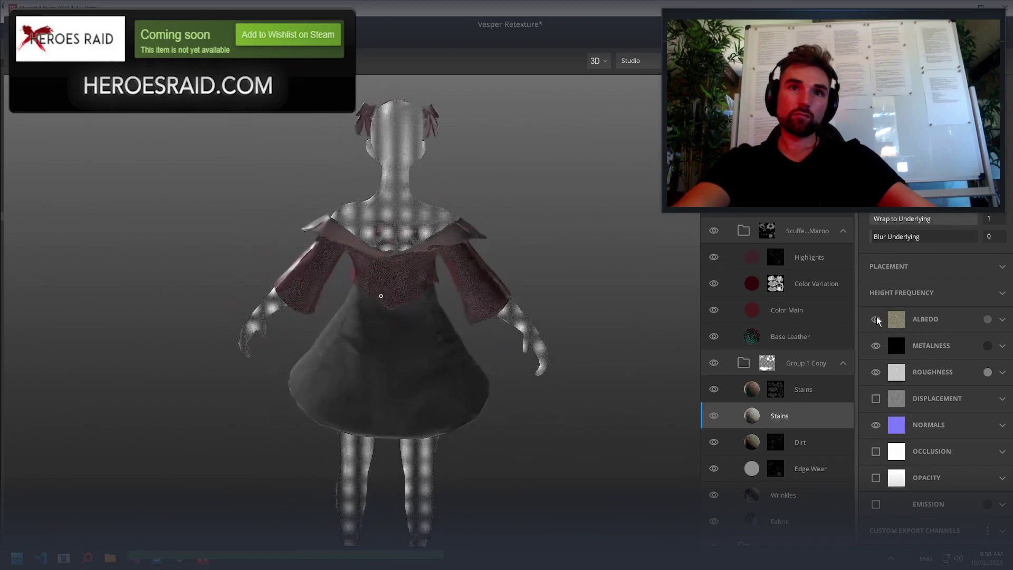
scroll(541, 249, up, 5)
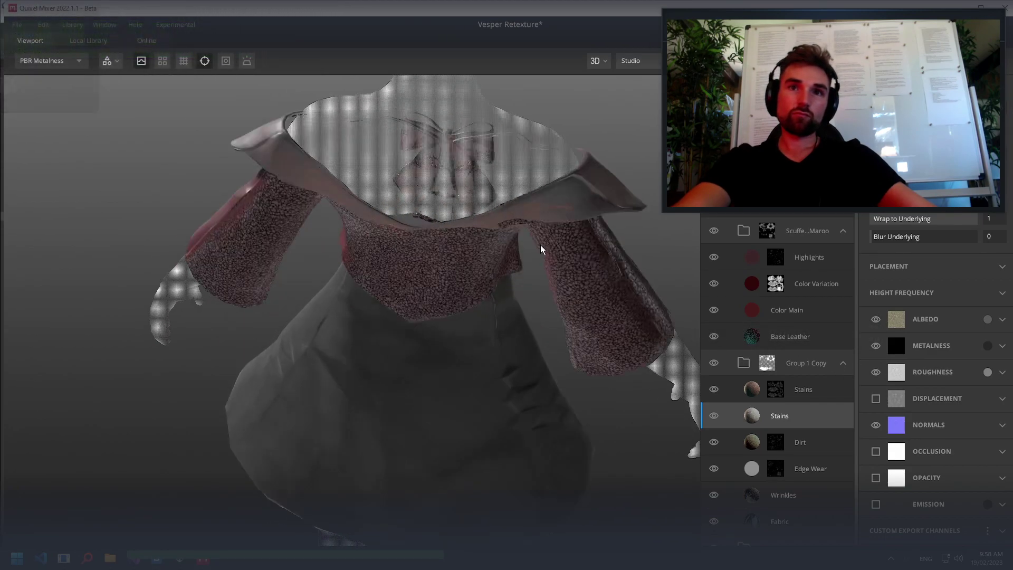
scroll(570, 264, down, 5)
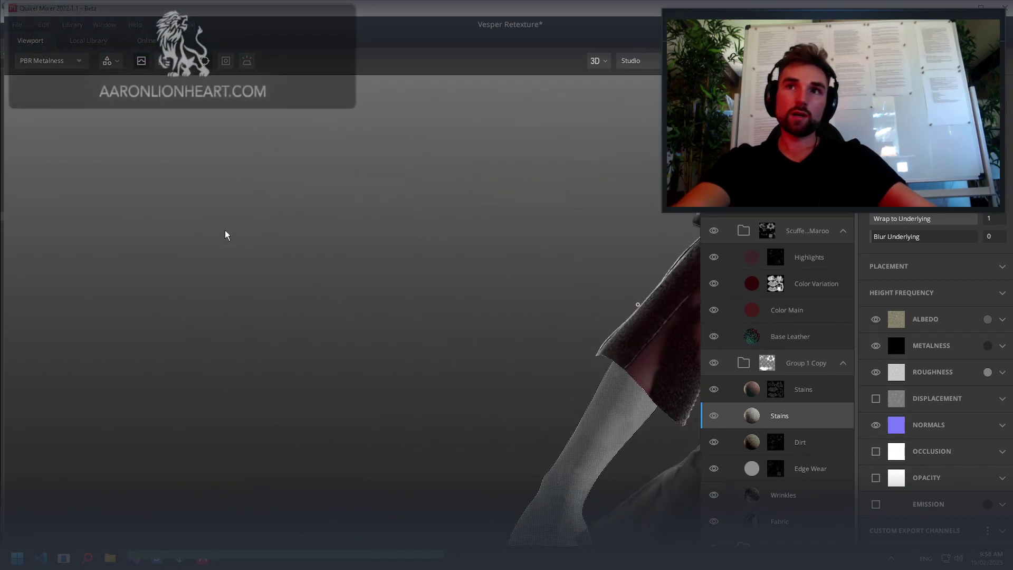
drag(559, 312, 428, 240)
Open the export settings and scroll through the list of texture sets
key(ctrl+e)
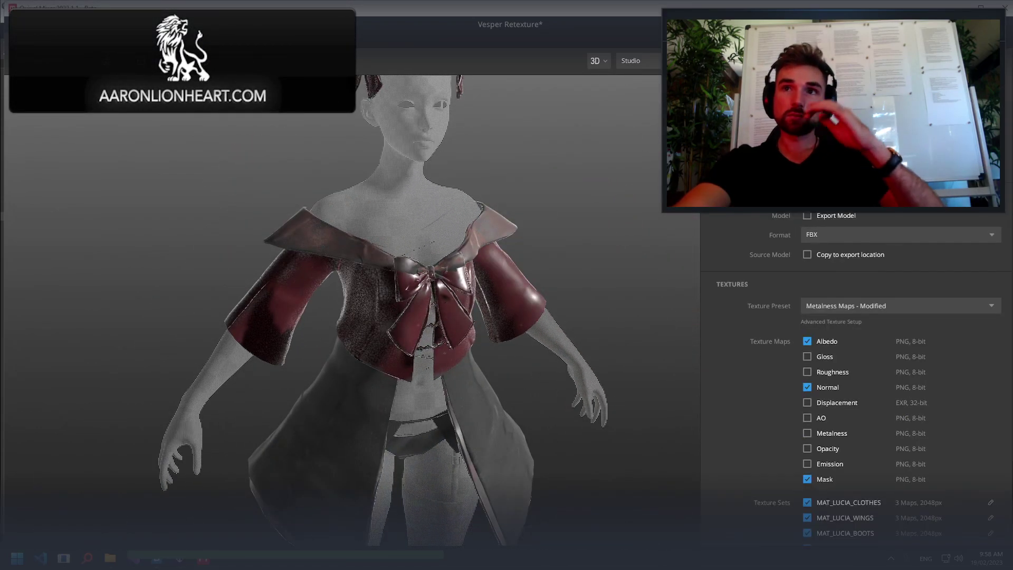
scroll(898, 380, down, 2)
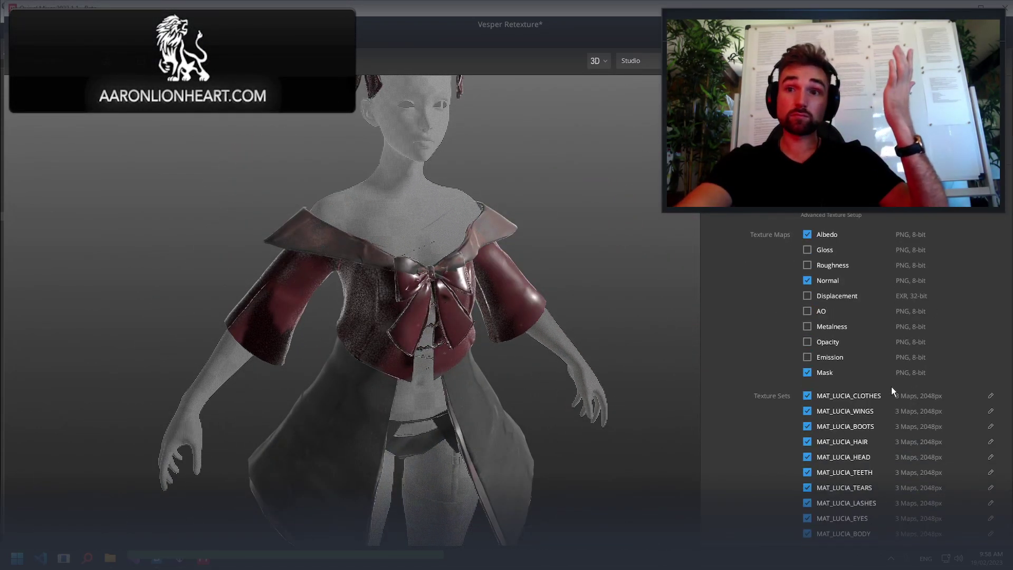
scroll(862, 409, up, 2)
scroll(863, 406, down, 2)
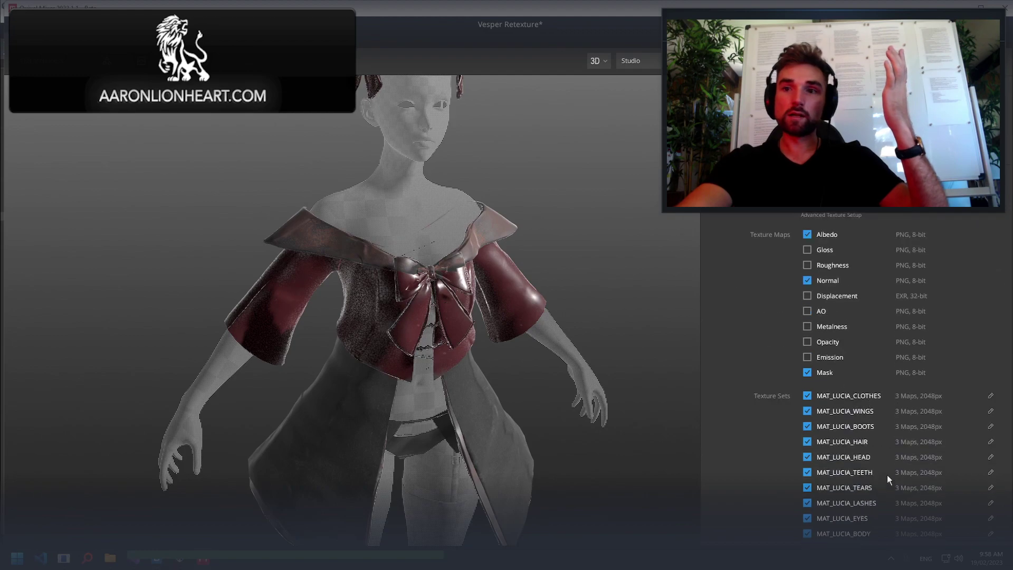
scroll(833, 411, up, 2)
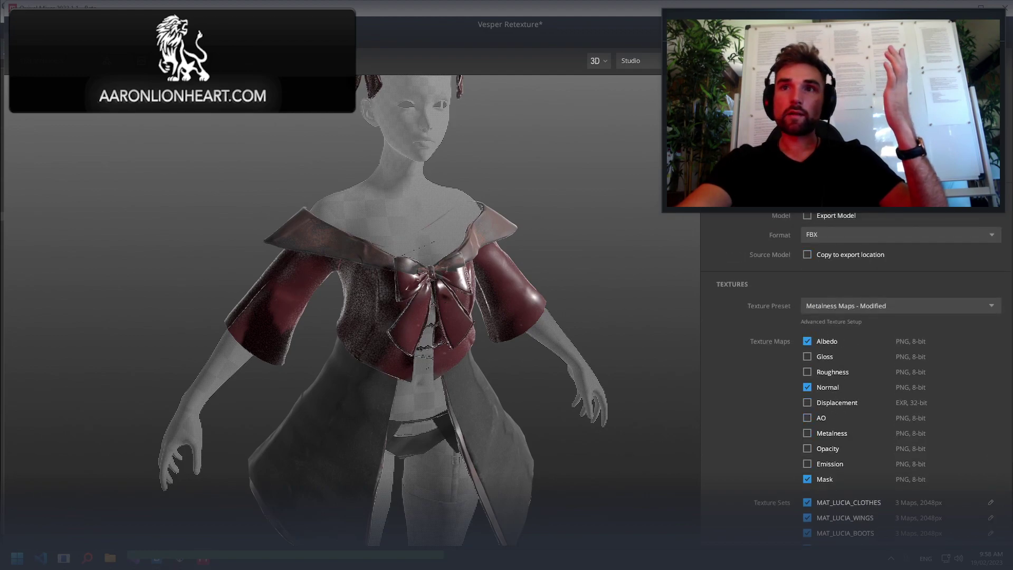
scroll(878, 327, down, 2)
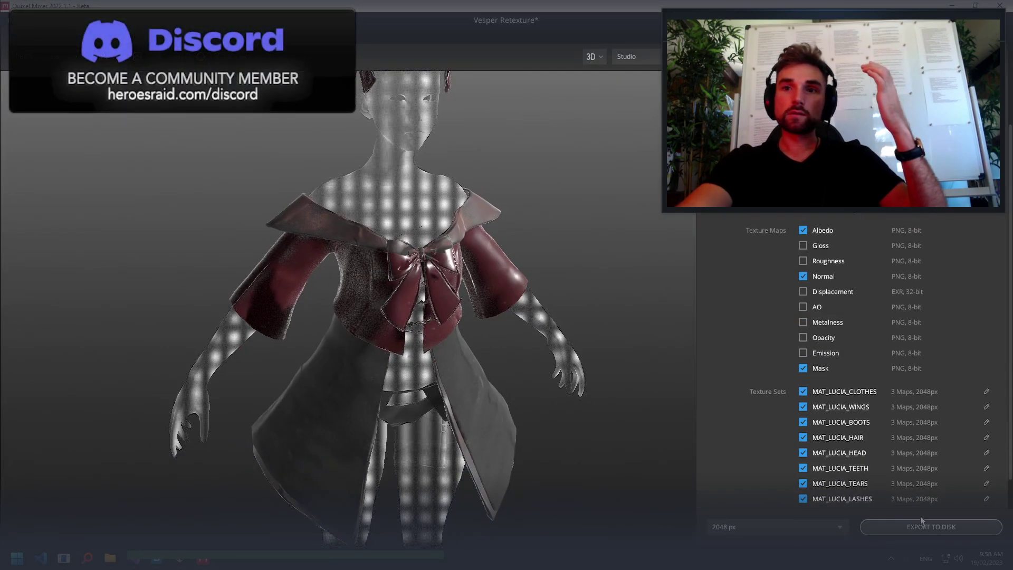
scroll(917, 405, down, 1)
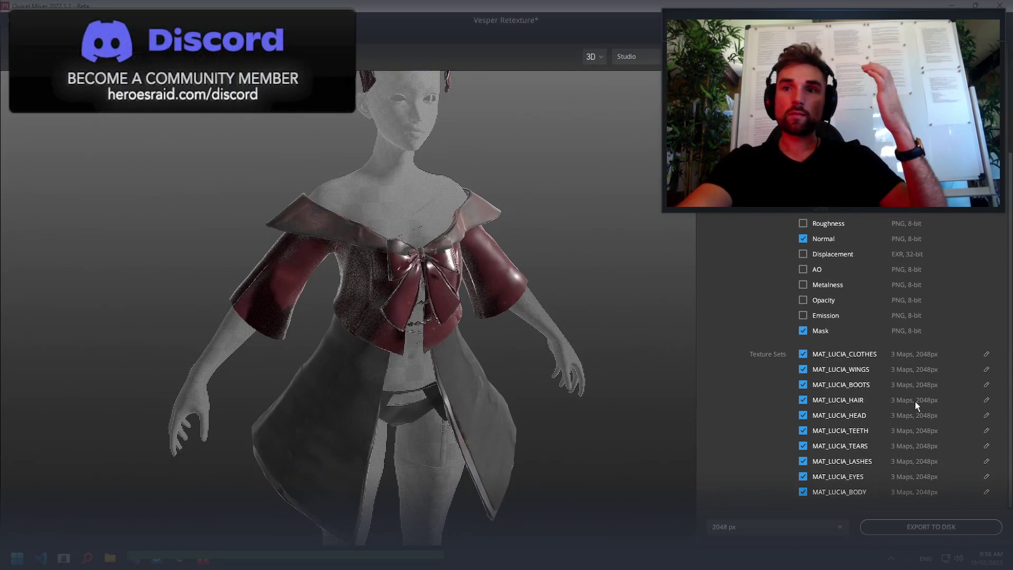
Exclude every texture set except MAT_LUCIA_CLOTHES from the export
click(802, 477)
click(802, 462)
click(803, 430)
click(802, 400)
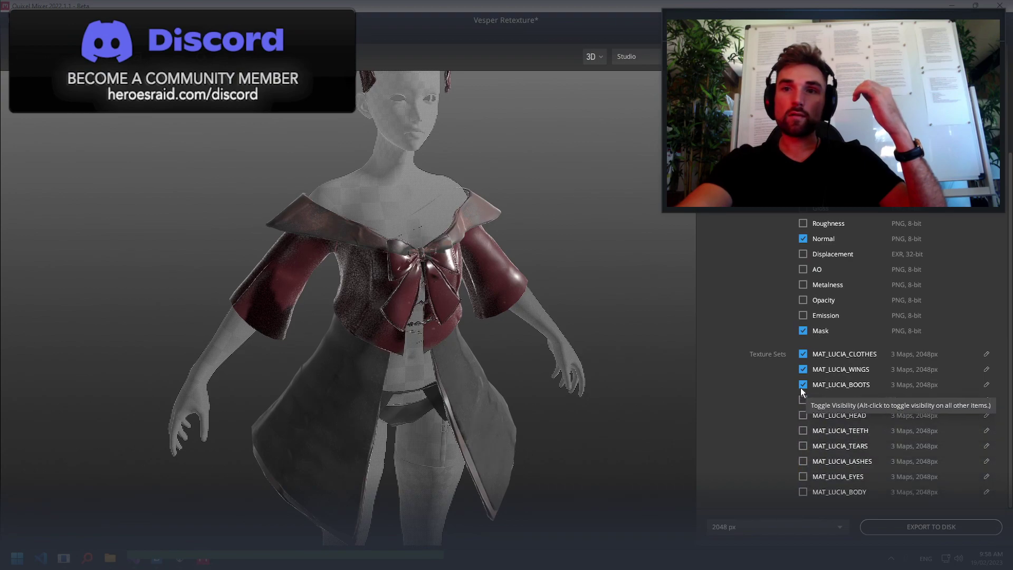
click(803, 369)
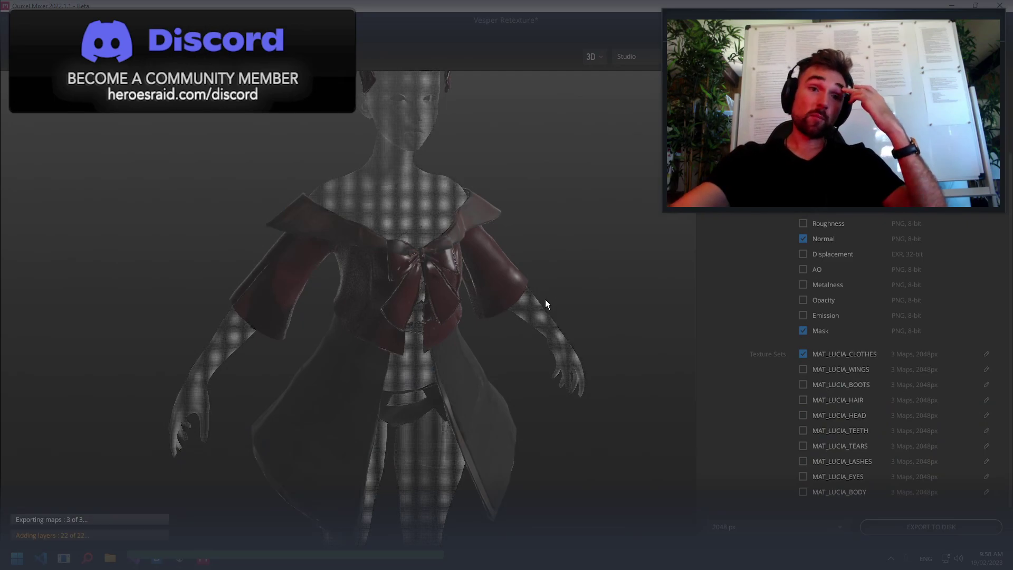
key(alt+Tab)
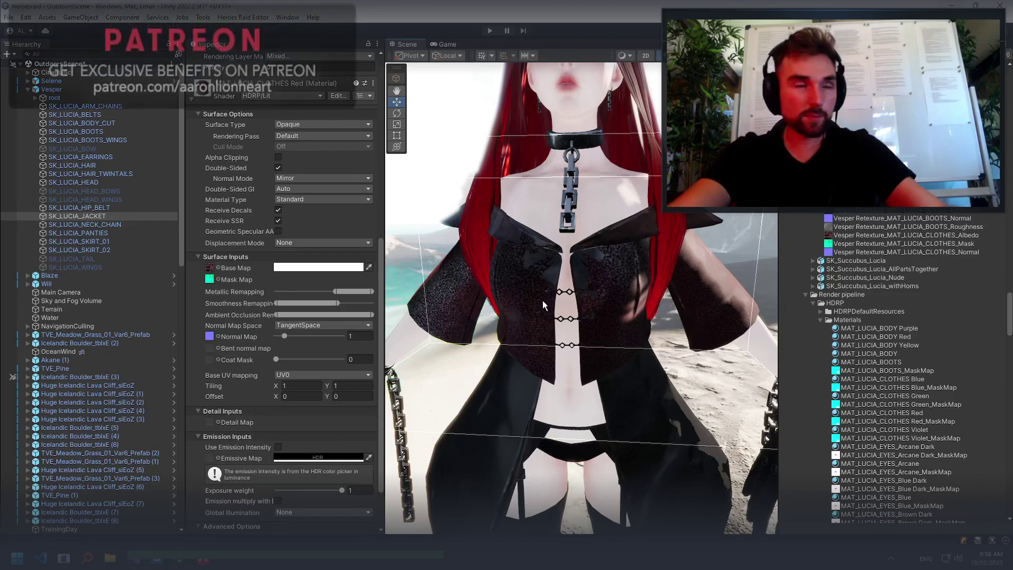
mouse_move(478, 280)
alt+mouse_down()
mouse_move(528, 254)
mouse_move(508, 306)
mouse_move(475, 258)
alt+mouse_up()
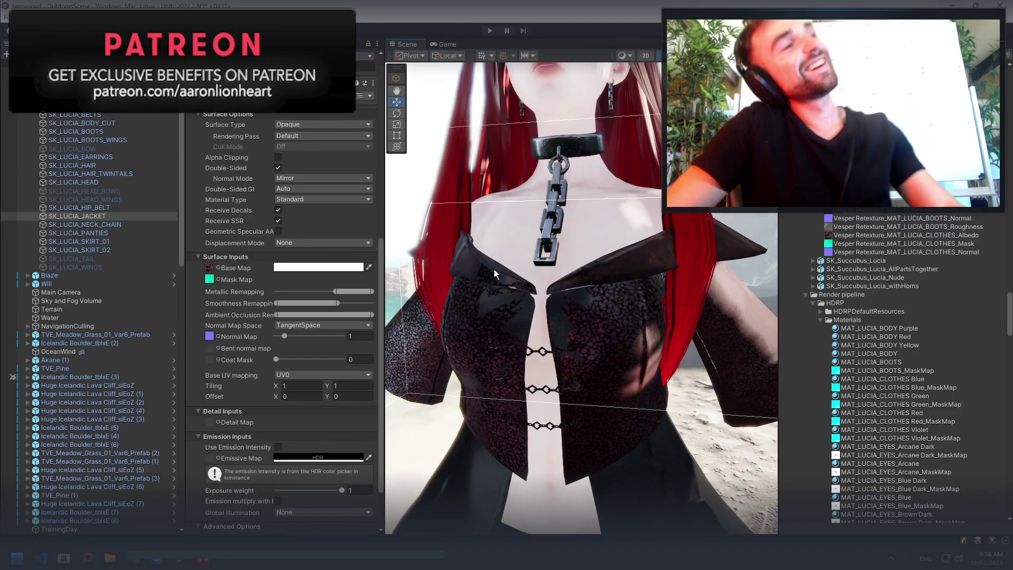
scroll(479, 299, down, 3)
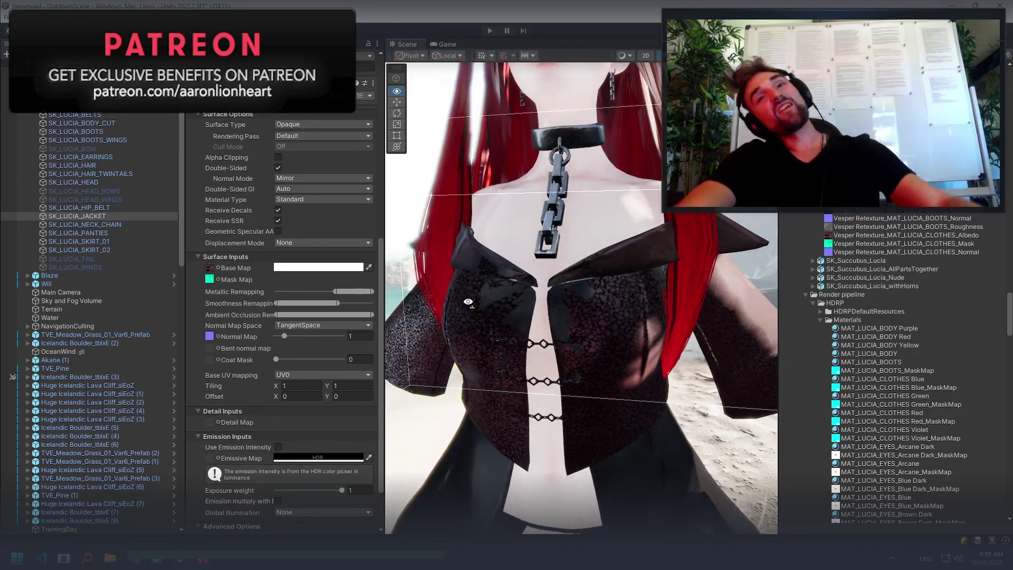
mouse_move(479, 299)
alt+mouse_down()
mouse_move(470, 321)
mouse_move(870, 325)
mouse_move(14, 340)
alt+mouse_up()
scroll(471, 321, up, 3)
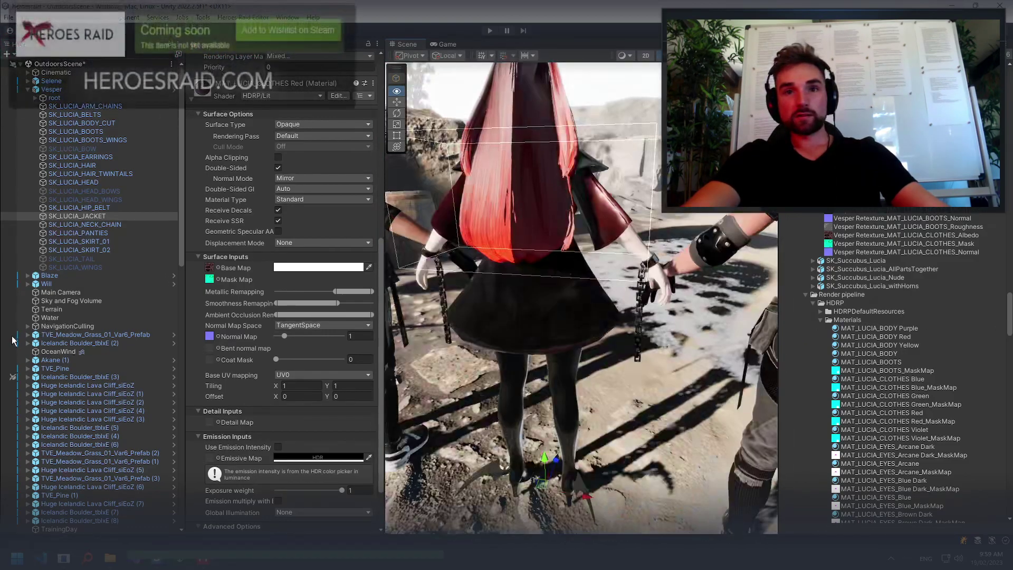
alt+right_drag(14, 341, 998, 339)
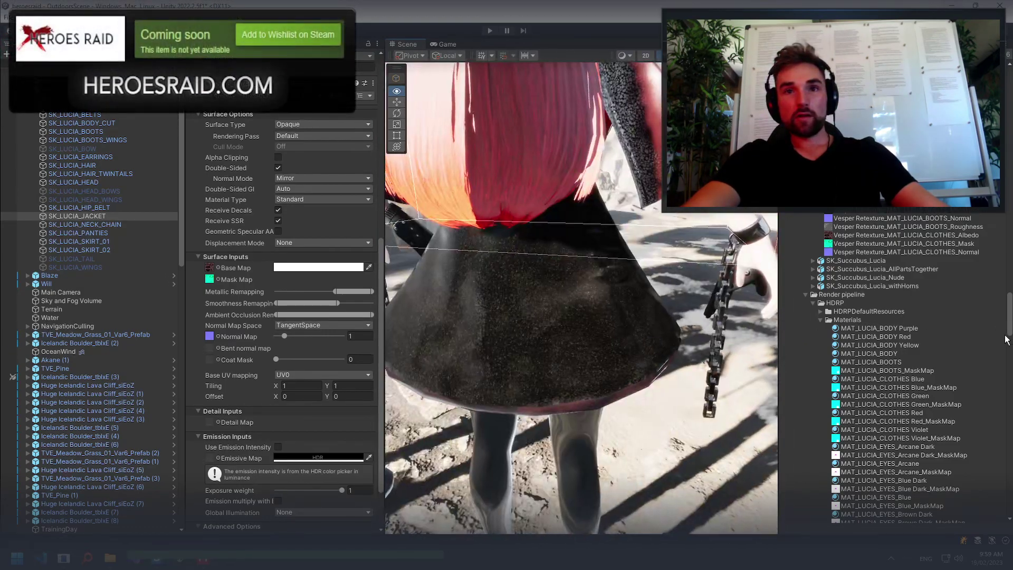
alt+drag(1000, 339, 974, 343)
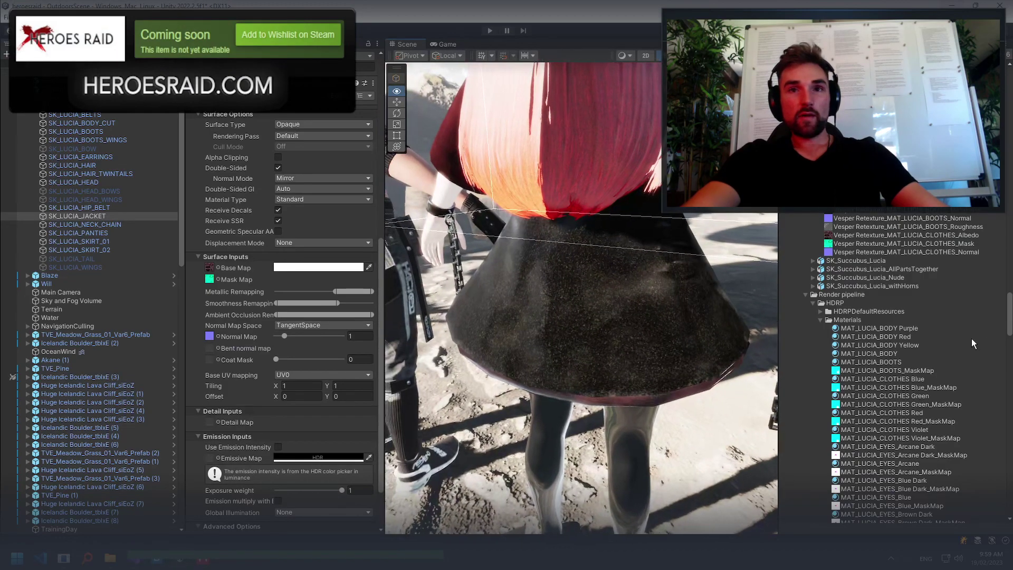
alt+right_drag(672, 308, 580, 306)
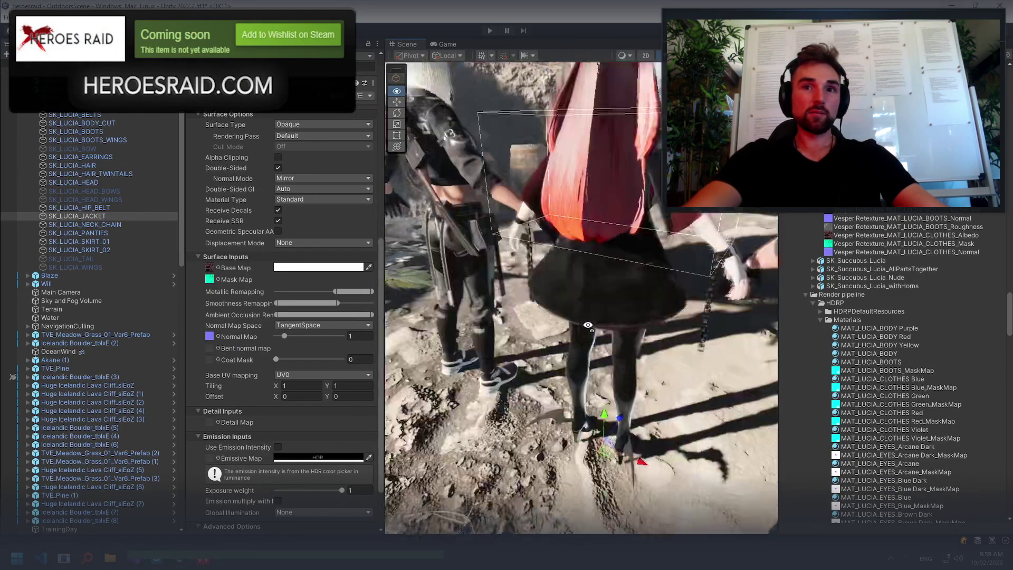
mouse_move(581, 306)
alt+mouse_down()
mouse_move(303, 280)
mouse_move(89, 282)
alt+mouse_up()
alt+right_drag(89, 283, 89, 283)
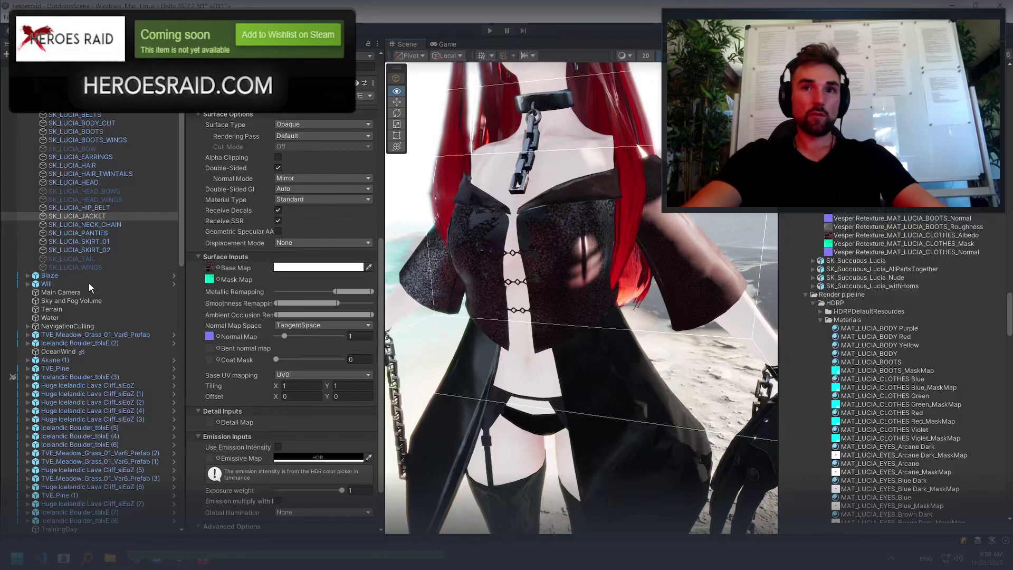
alt+drag(89, 283, 141, 348)
alt+right_drag(141, 348, 136, 346)
mouse_move(136, 347)
alt+mouse_down()
mouse_move(202, 315)
mouse_move(277, 320)
alt+mouse_up()
mouse_move(276, 321)
alt+right_down()
mouse_move(268, 312)
mouse_move(259, 328)
alt+right_up()
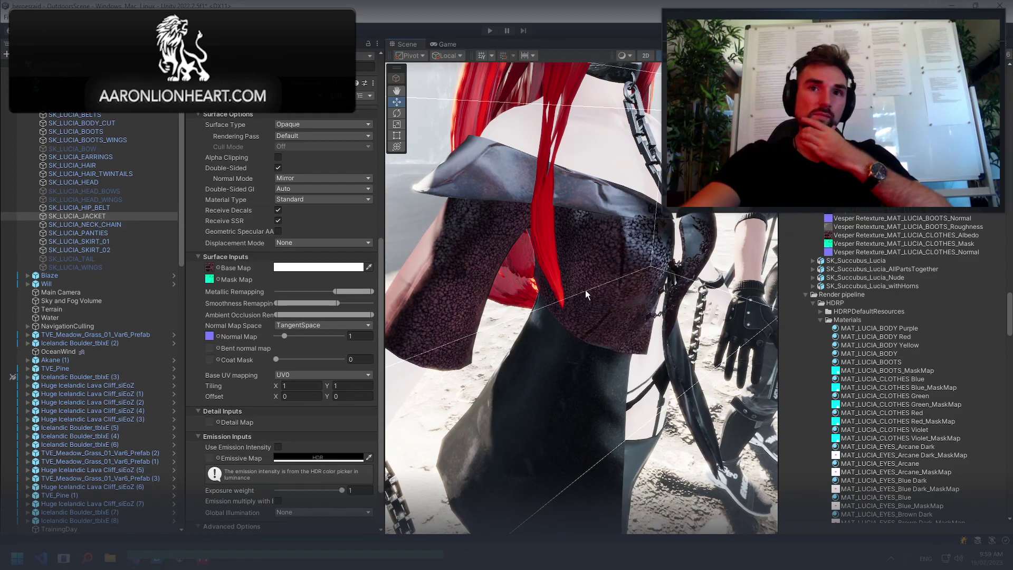
key(f)
right_drag(601, 312, 639, 319)
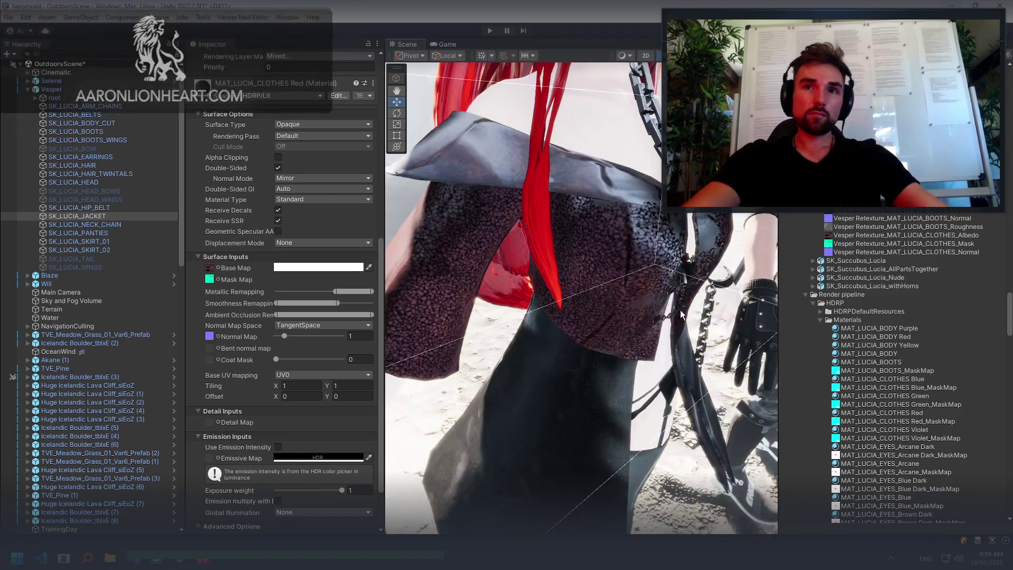
Frame the jacket and fly the Scene view around the characters to inspect it closely
key(f)
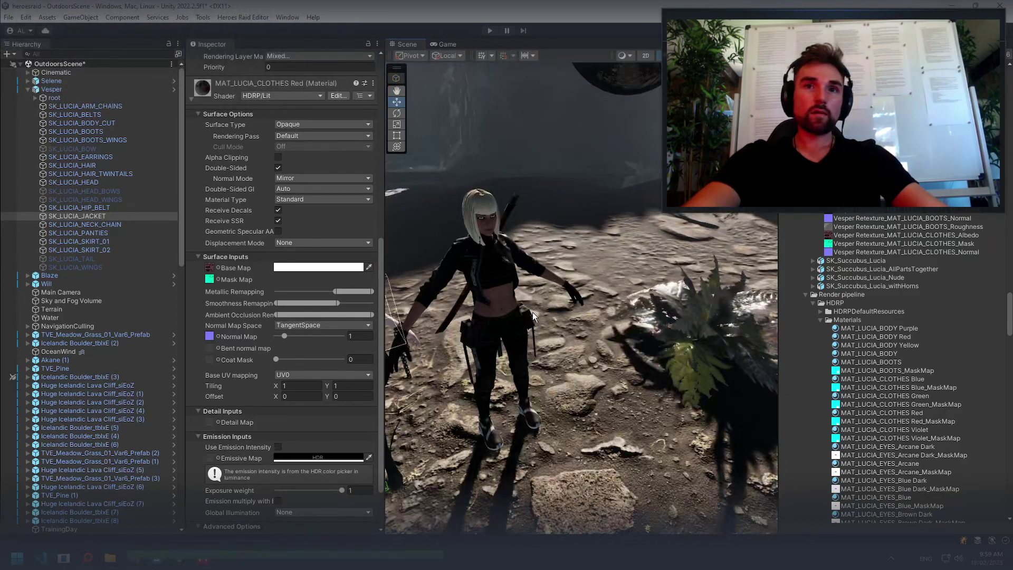
mouse_move(571, 300)
right_down()
mouse_move(552, 305)
mouse_move(566, 337)
mouse_move(562, 321)
mouse_move(467, 310)
right_up()
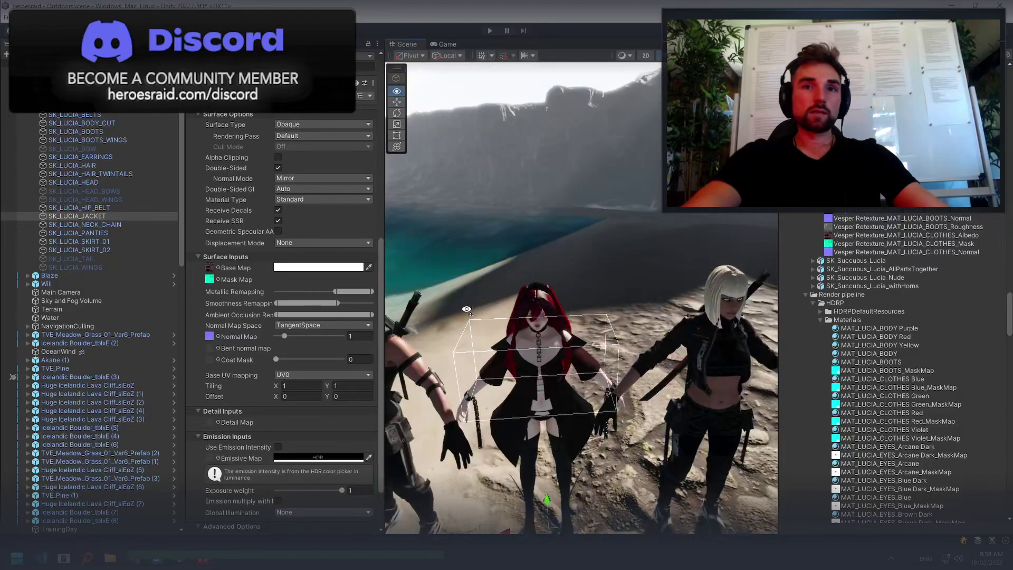
mouse_move(467, 309)
right_down()
mouse_move(526, 379)
mouse_move(626, 227)
right_up()
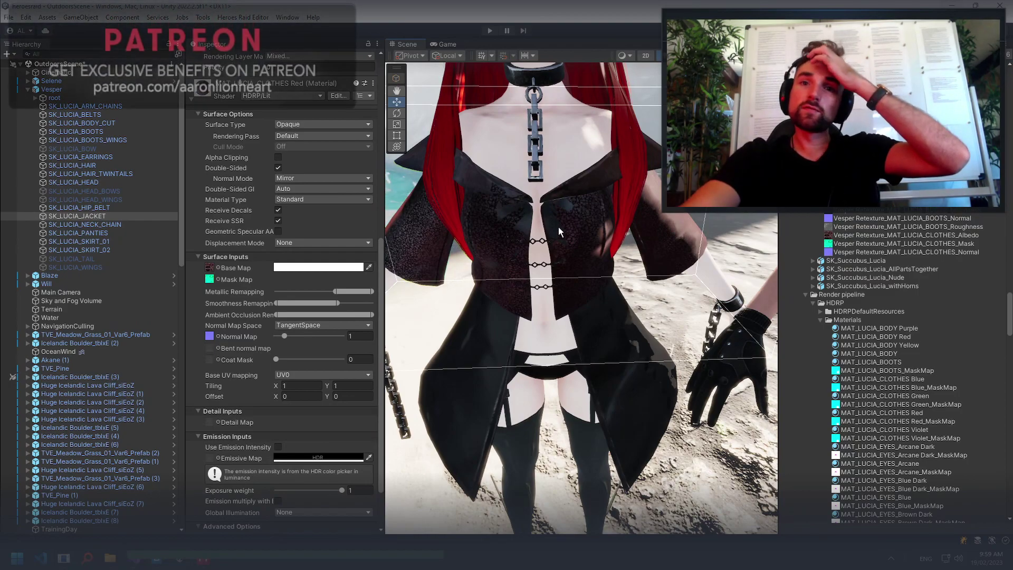
key(f)
mouse_move(555, 263)
right_down()
mouse_move(517, 257)
mouse_move(328, 402)
right_up()
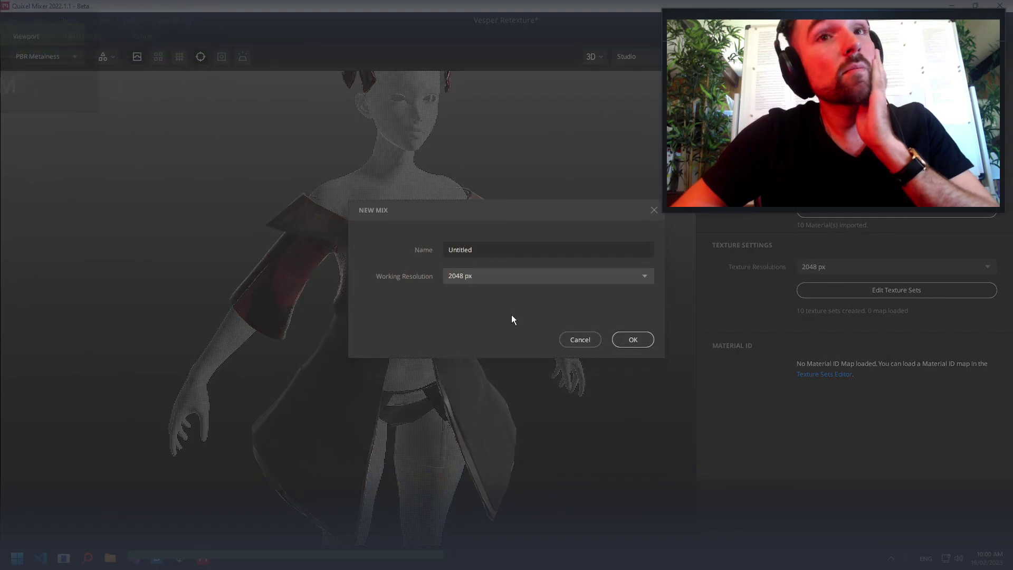
Name the new mix 'Vesper Retexture' and save changes to the previous mix
double_click(491, 252)
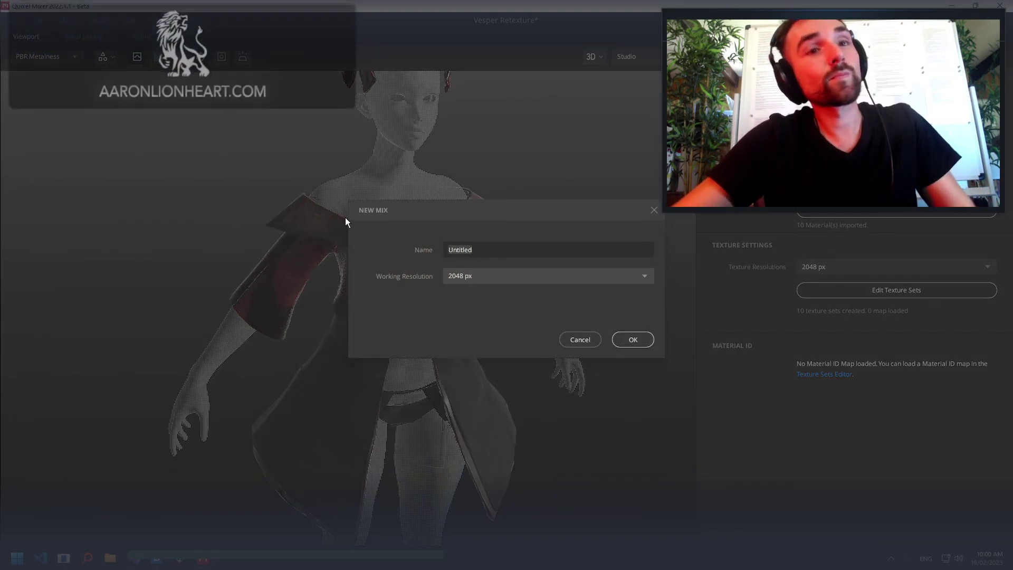
text(Vesper Retex)
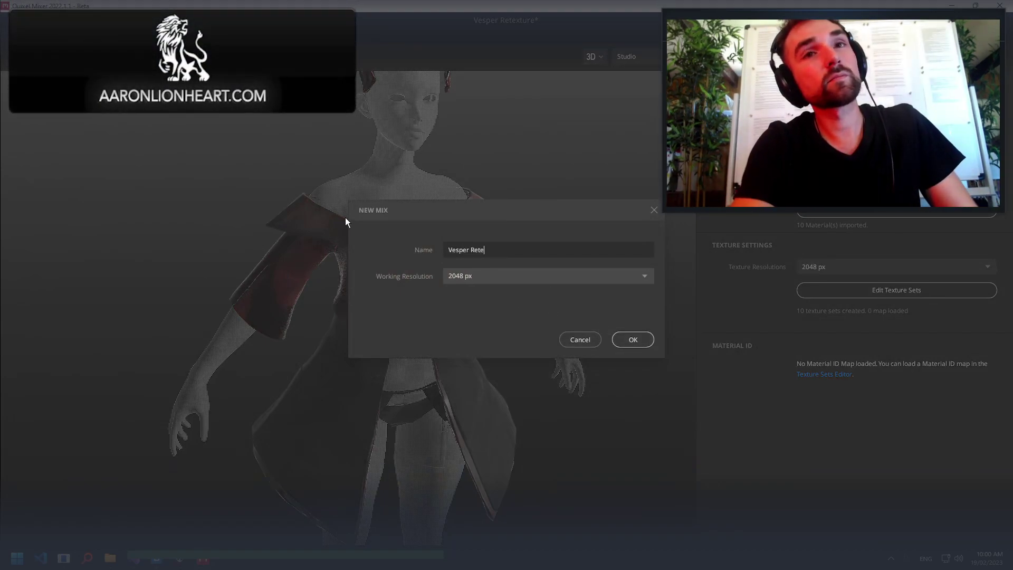
text(ture)
key(Return)
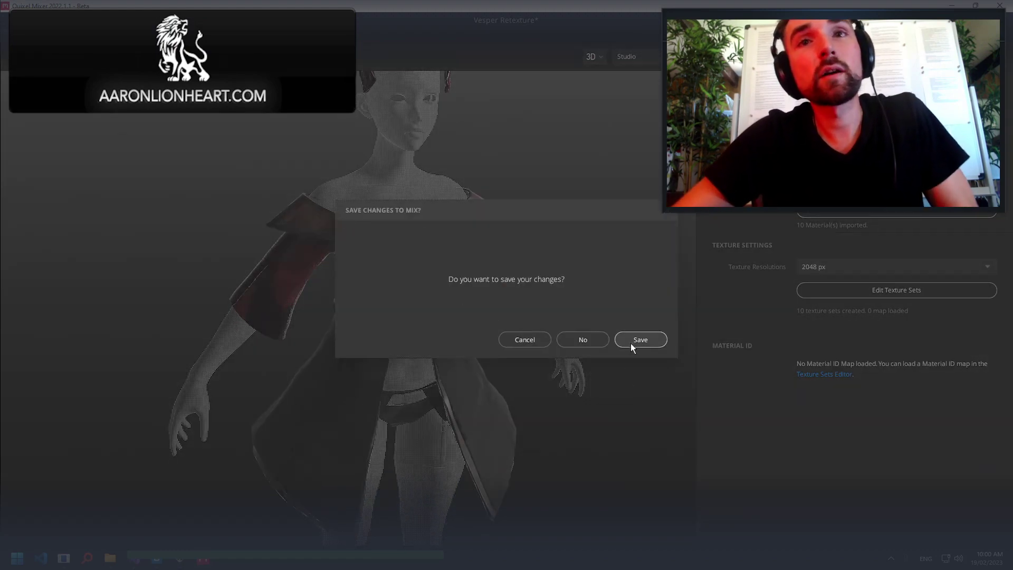
click(633, 342)
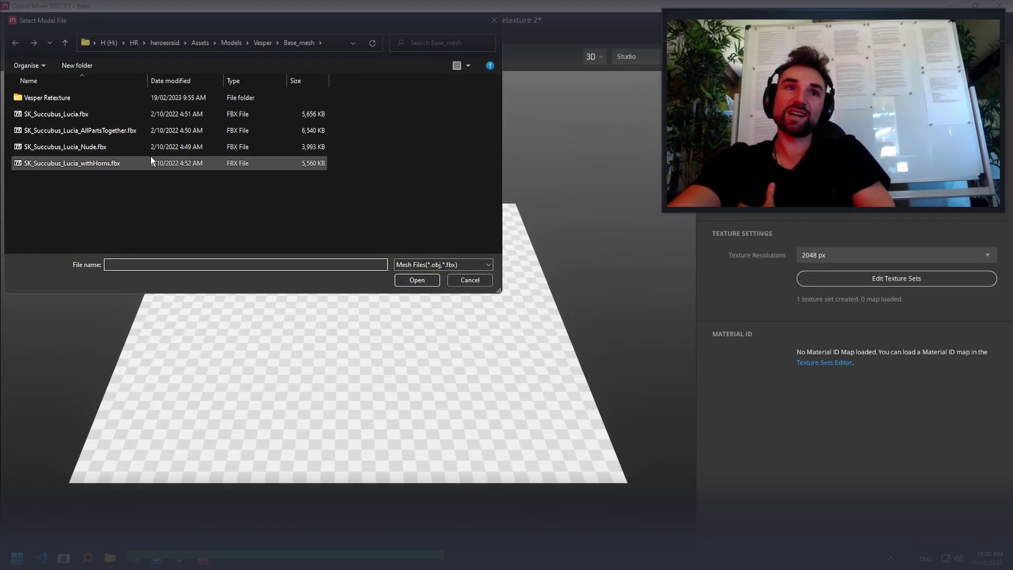
Load the SK_Succubus_Lucia_AllPartsTogether.fbx mesh into the new mix
click(140, 116)
click(211, 135)
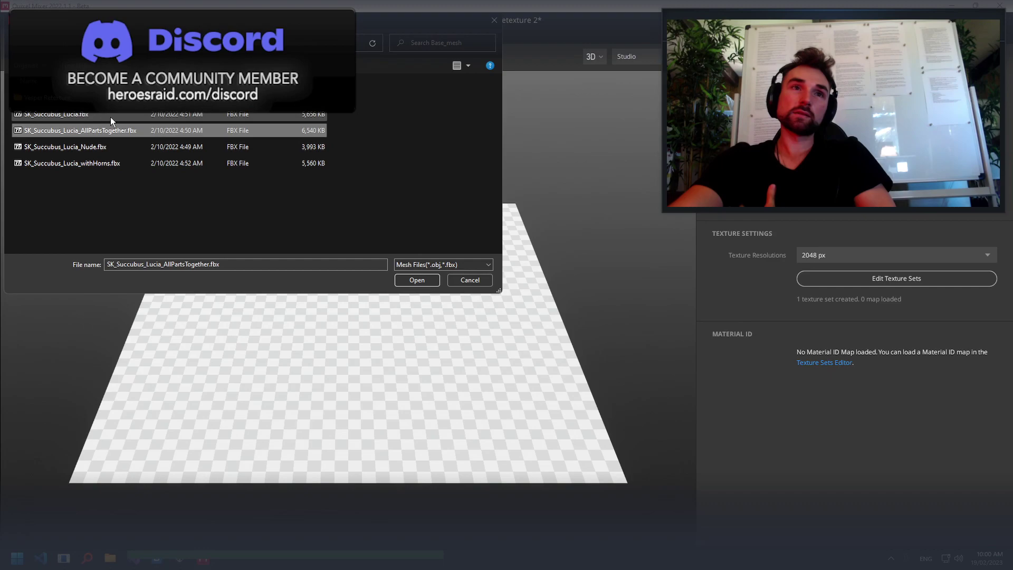
click(423, 280)
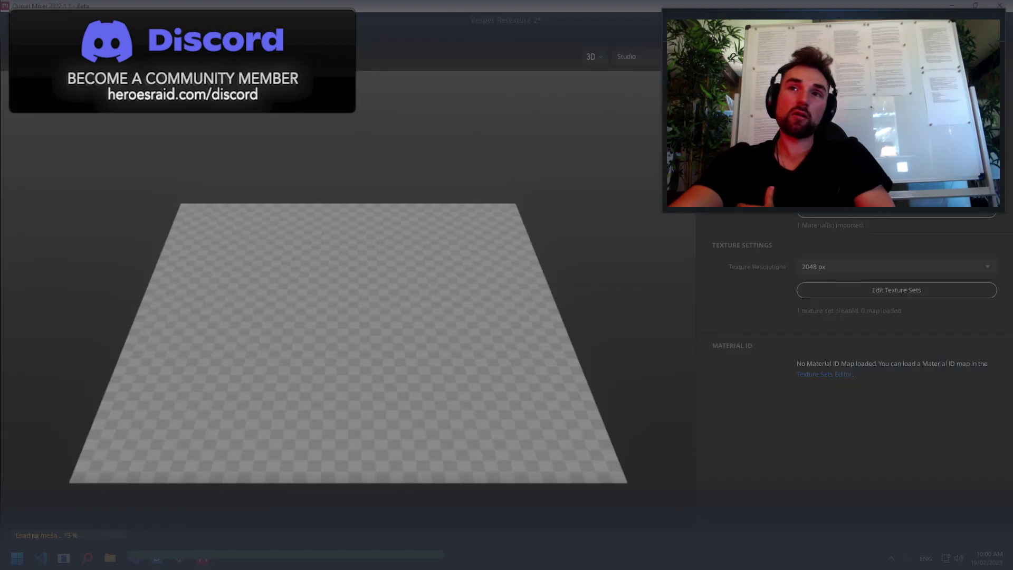
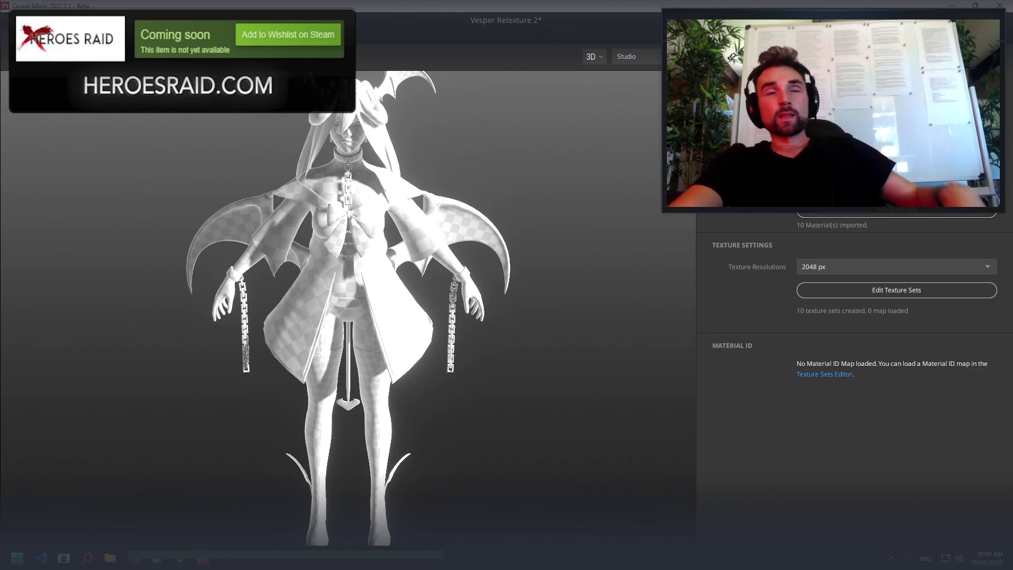
Open the Vesper Retexture mix from the Heroes Raid project, answering the save-changes prompt
click(11, 29)
click(18, 57)
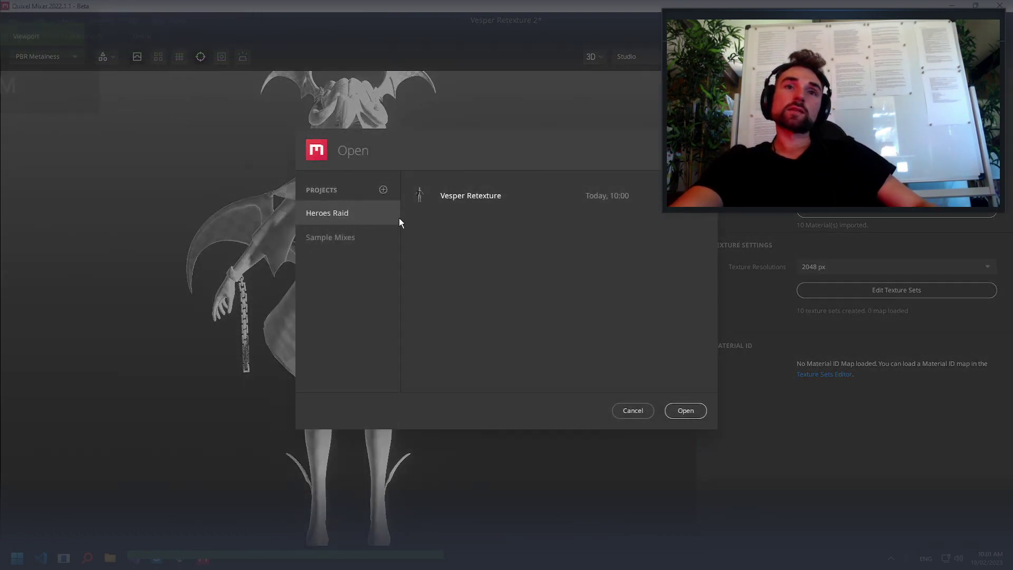
click(464, 196)
click(685, 410)
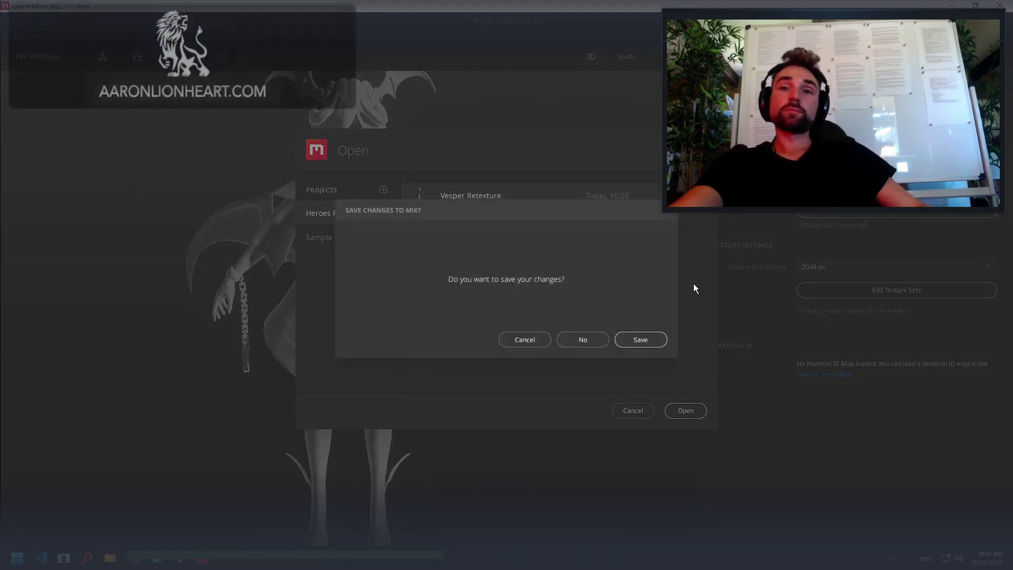
click(567, 342)
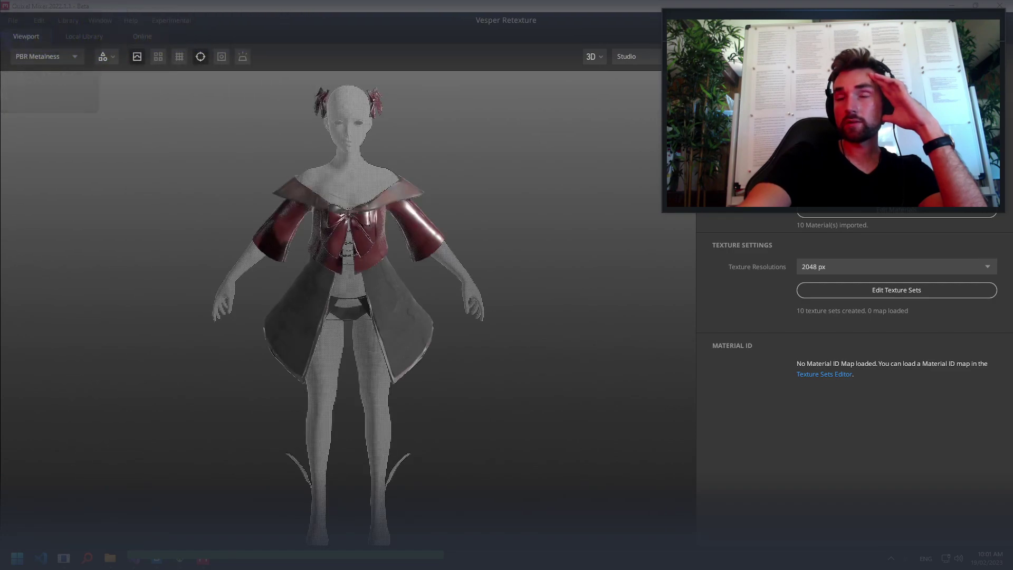
Hide the Base Leather layer's occlusion channel while leaving displacement visible
drag(397, 189, 411, 195)
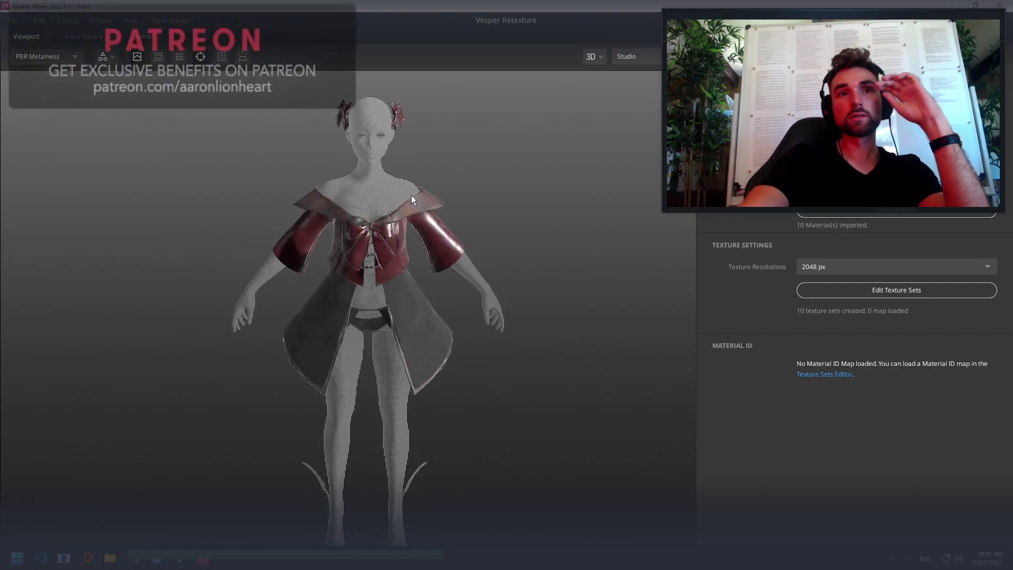
scroll(411, 196, up, 2)
scroll(431, 262, up, 3)
scroll(433, 268, up, 2)
scroll(455, 251, up, 2)
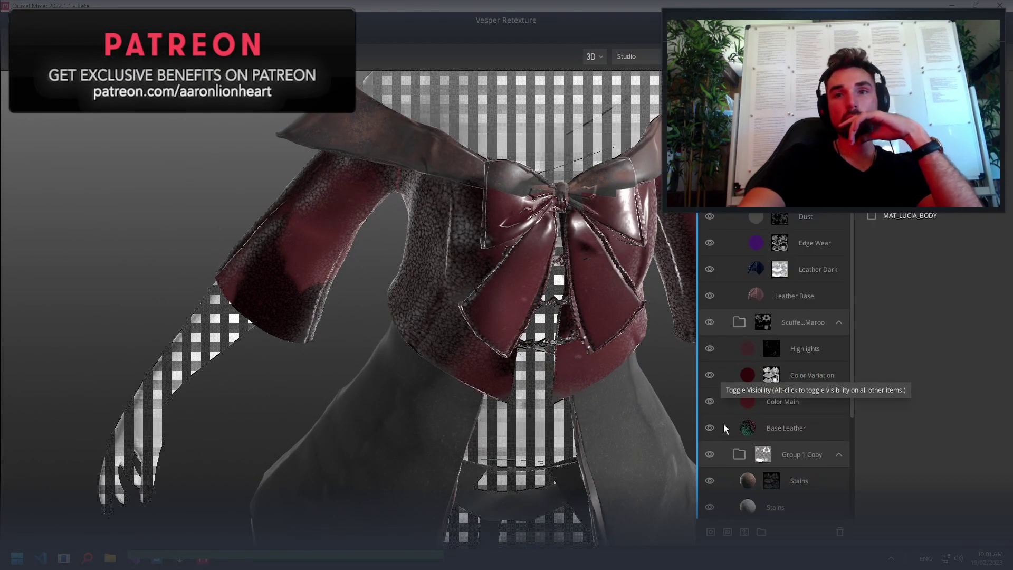
click(770, 427)
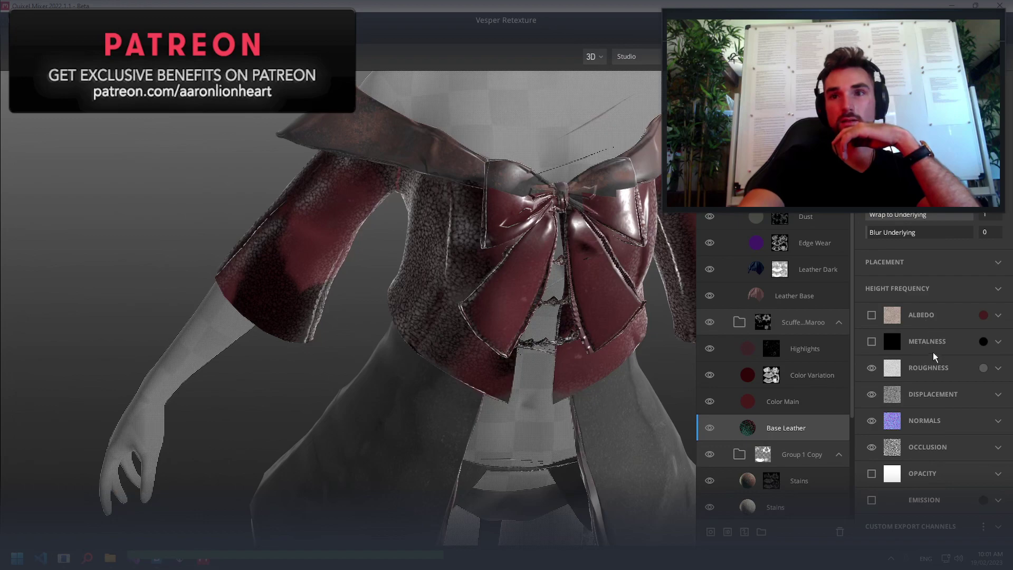
click(871, 396)
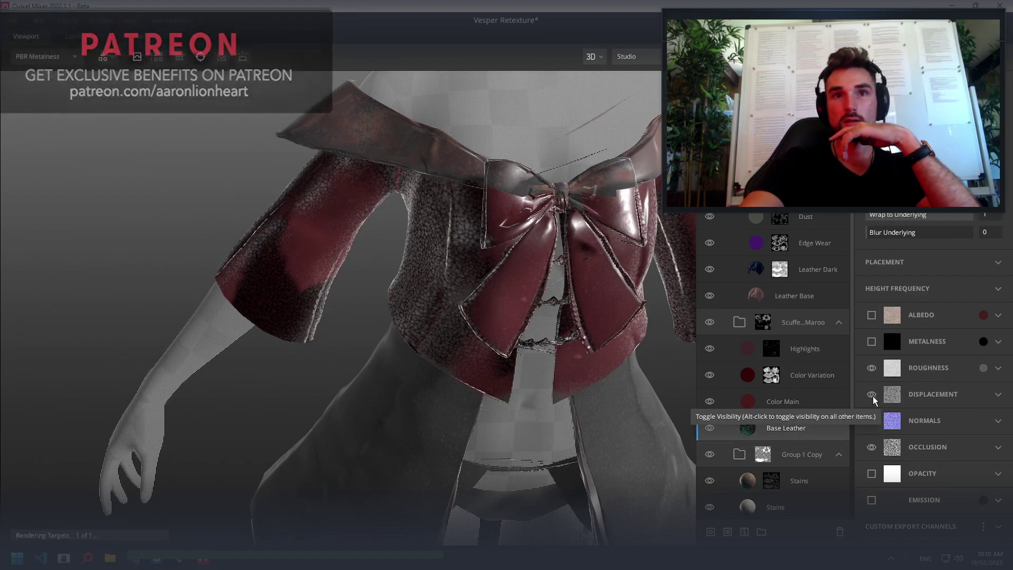
click(872, 396)
click(872, 448)
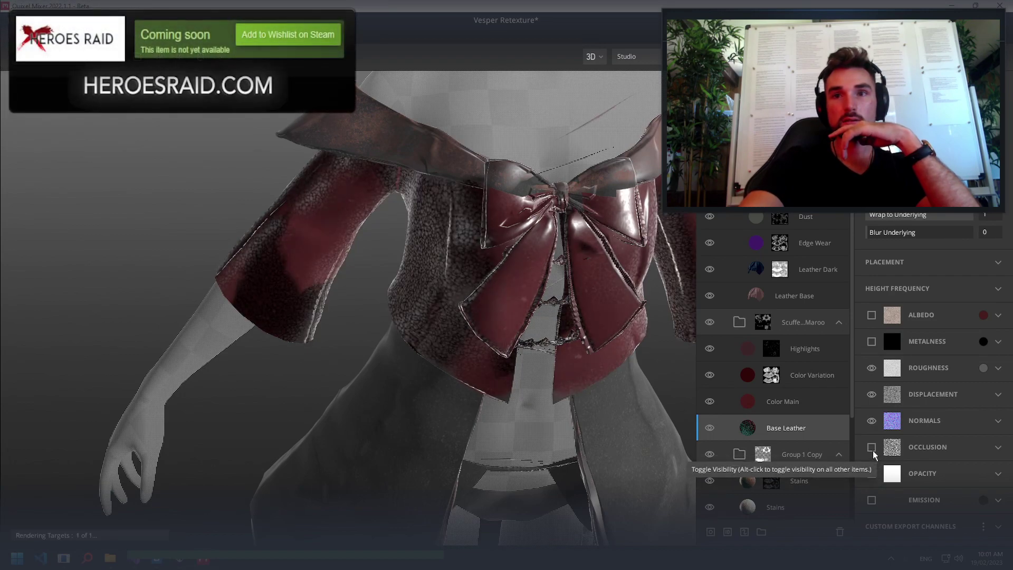
Turn the jacket front toward the camera and zoom in to inspect it
drag(558, 423, 501, 422)
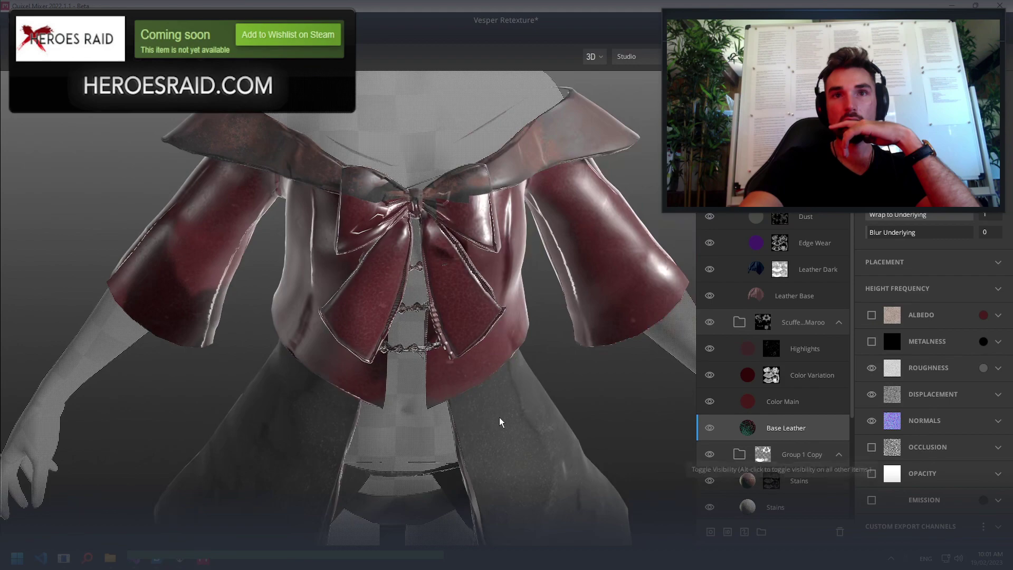
mouse_move(565, 357)
mouse_down()
mouse_move(538, 365)
mouse_move(547, 367)
mouse_move(483, 343)
mouse_move(507, 334)
mouse_up()
scroll(483, 343, down, 5)
scroll(479, 322, up, 5)
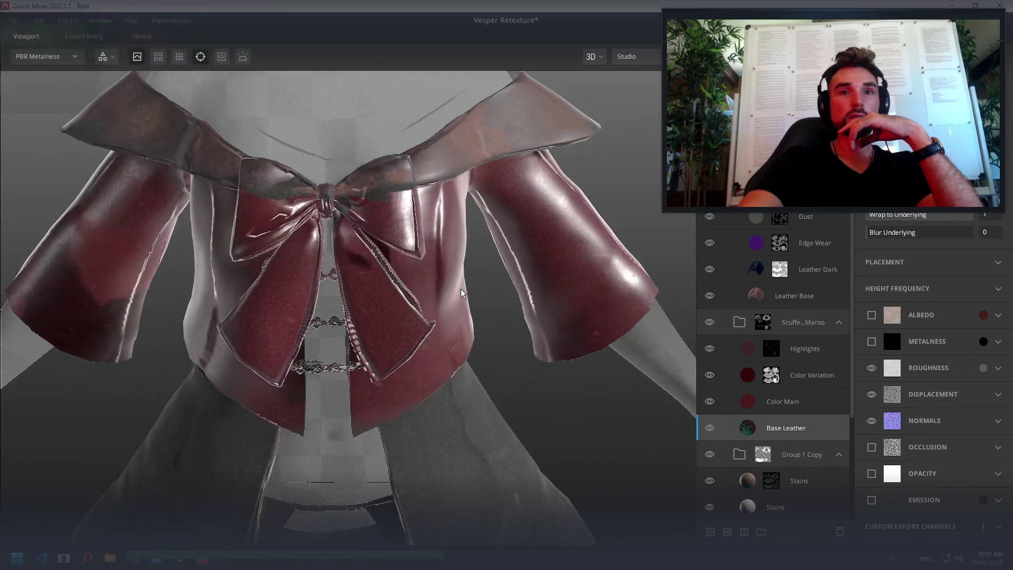
scroll(507, 333, up, 2)
scroll(507, 334, up, 1)
scroll(475, 296, up, 2)
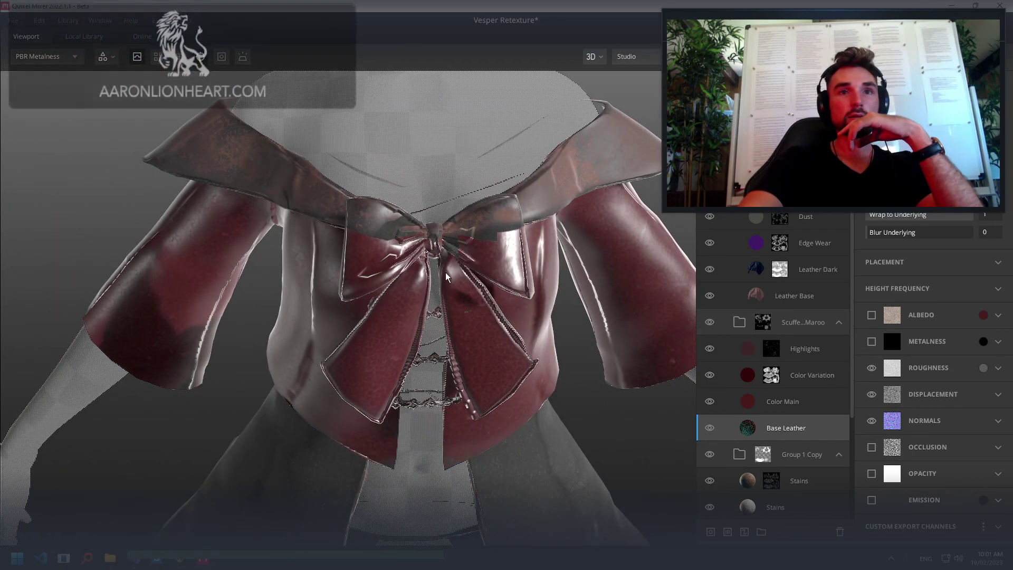
scroll(434, 236, up, 3)
scroll(454, 237, up, 3)
scroll(470, 249, down, 3)
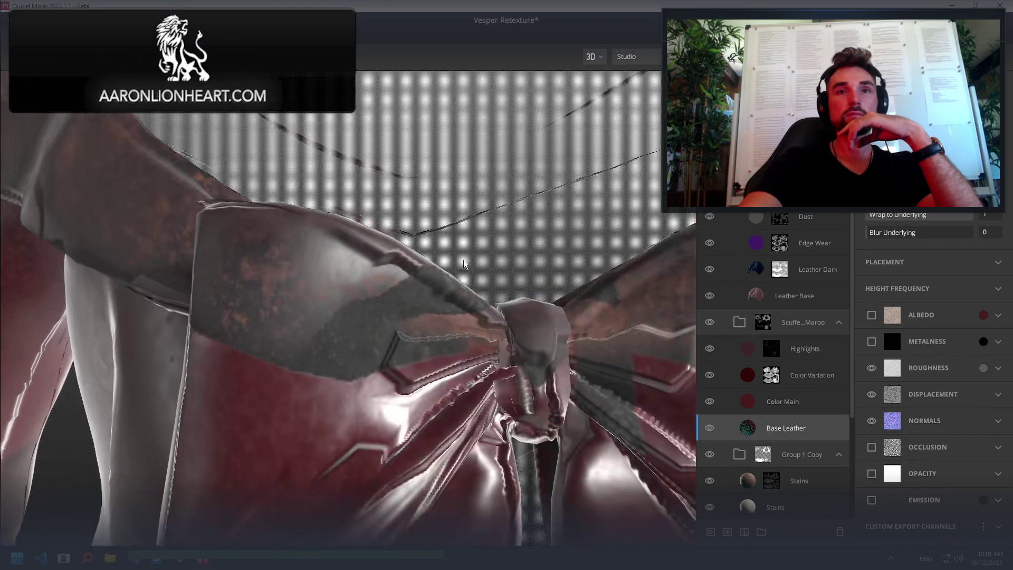
scroll(467, 272, up, 5)
scroll(496, 306, down, 3)
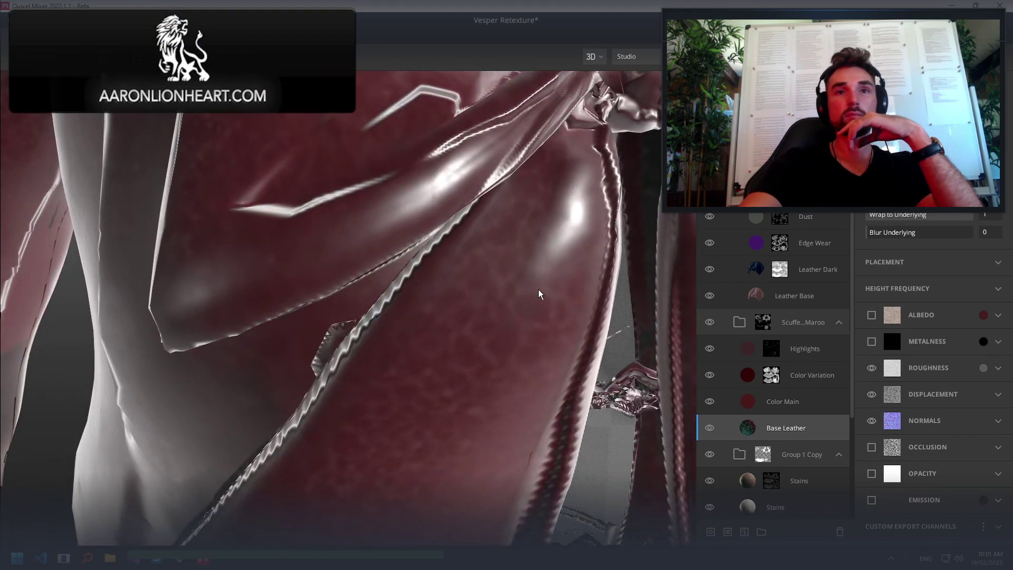
scroll(390, 275, down, 5)
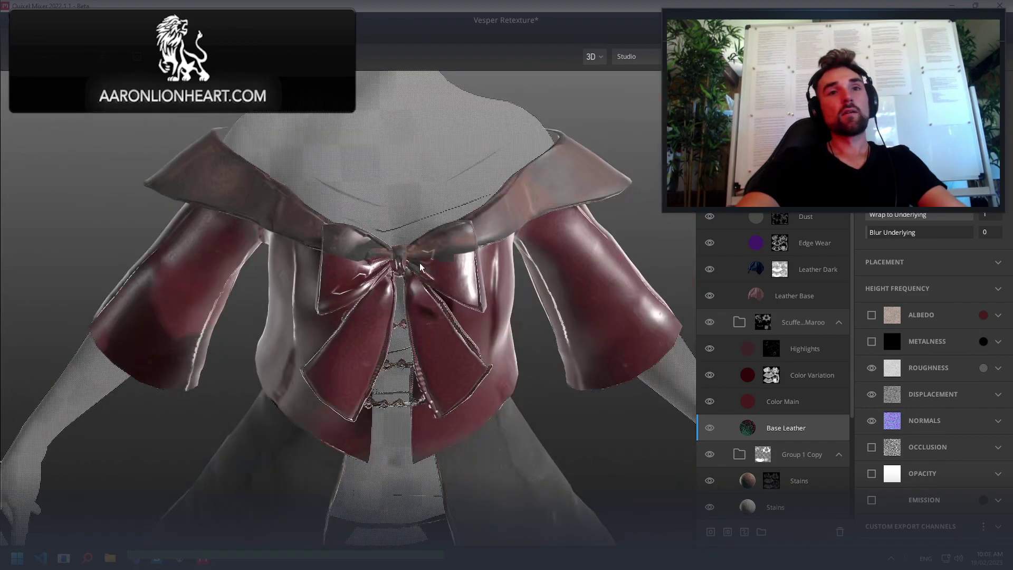
scroll(391, 316, down, 2)
Orbit to side-profile and front views of the whole bow
drag(379, 297, 587, 280)
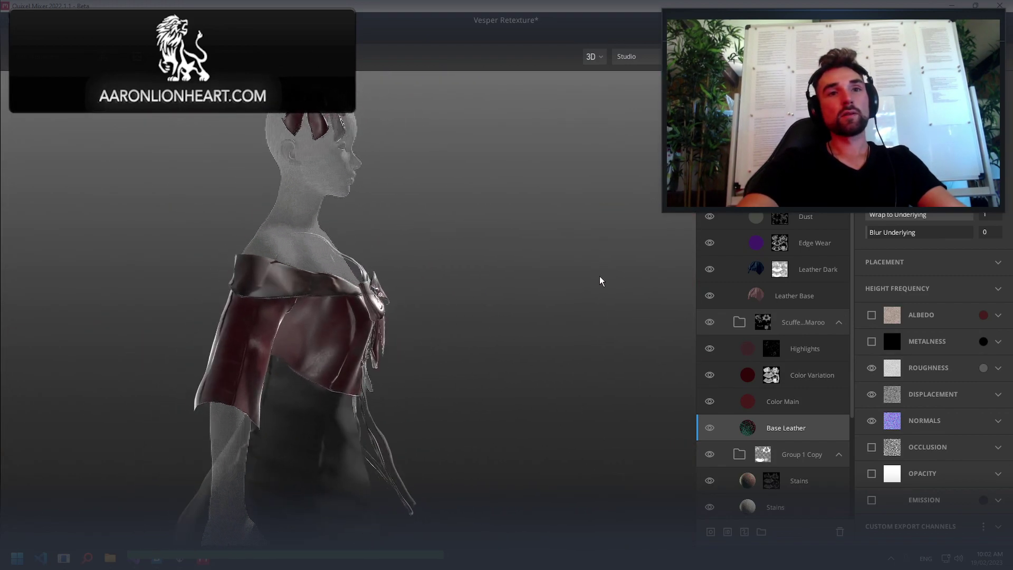
mouse_move(438, 309)
mouse_down()
mouse_move(622, 301)
mouse_move(460, 301)
mouse_move(482, 304)
mouse_move(430, 294)
mouse_up()
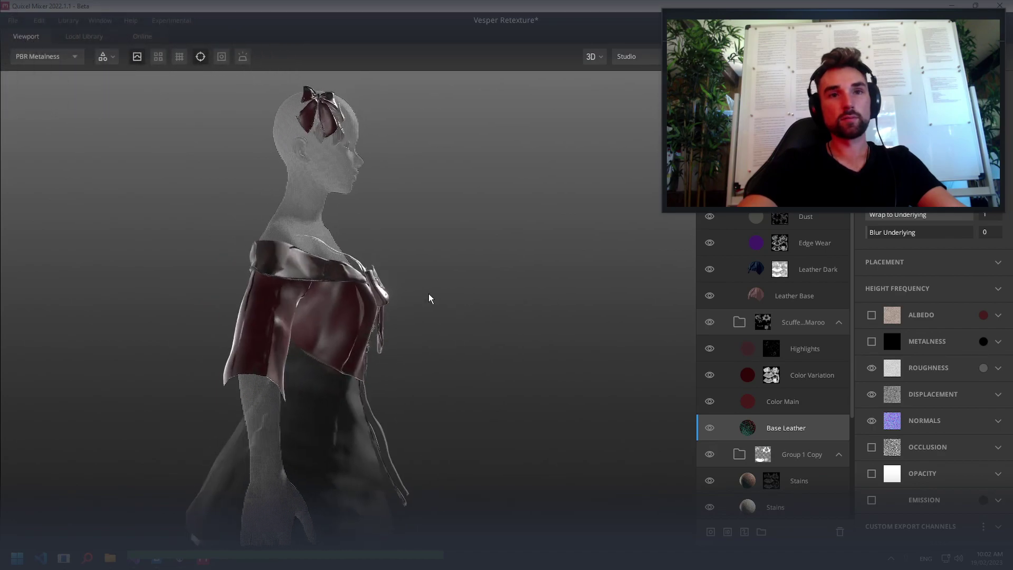
scroll(344, 341, up, 3)
scroll(345, 341, up, 5)
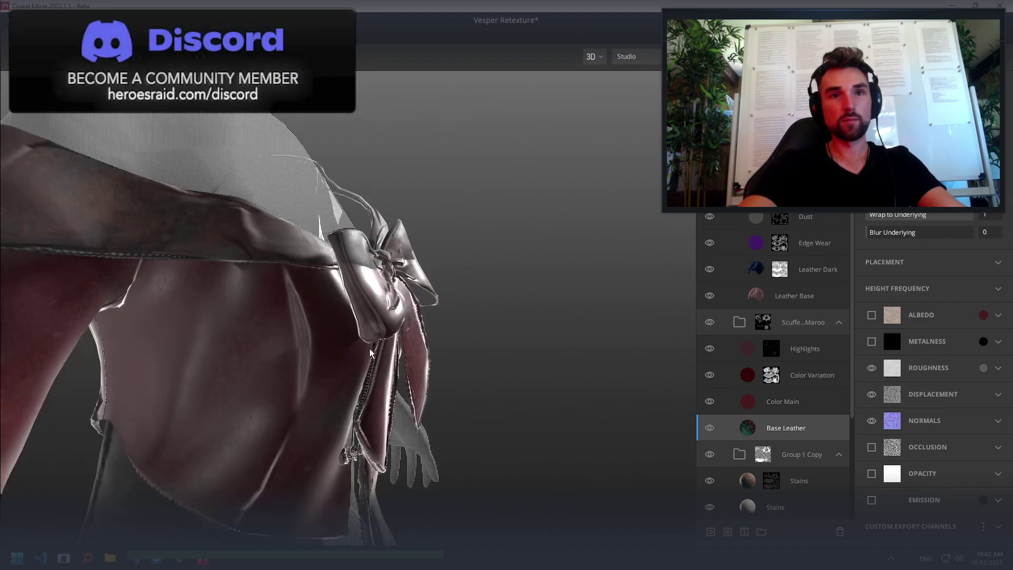
scroll(387, 378, up, 1)
scroll(389, 384, down, 3)
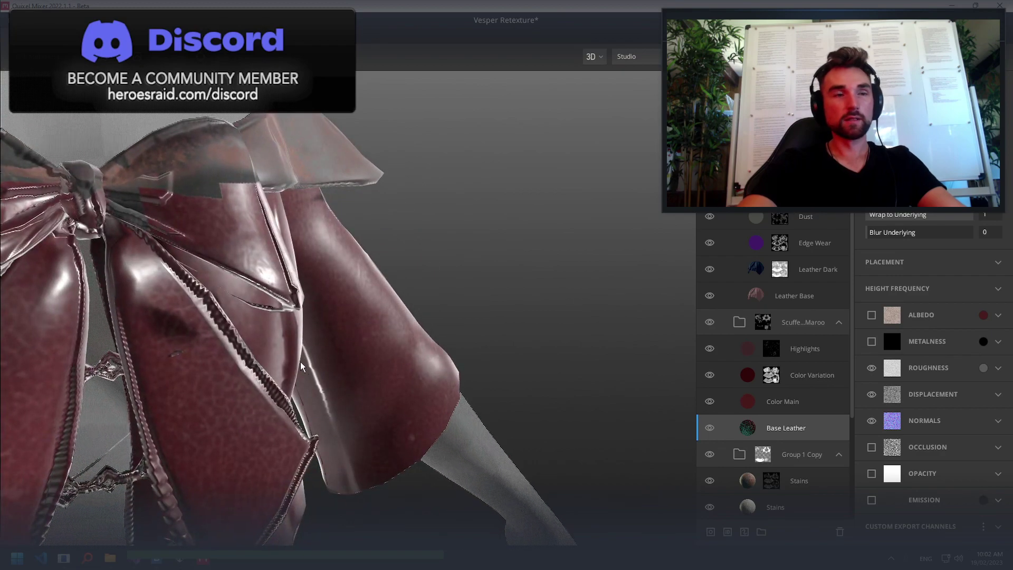
mouse_move(389, 384)
mouse_down()
mouse_move(298, 357)
mouse_move(269, 368)
mouse_move(289, 349)
mouse_up()
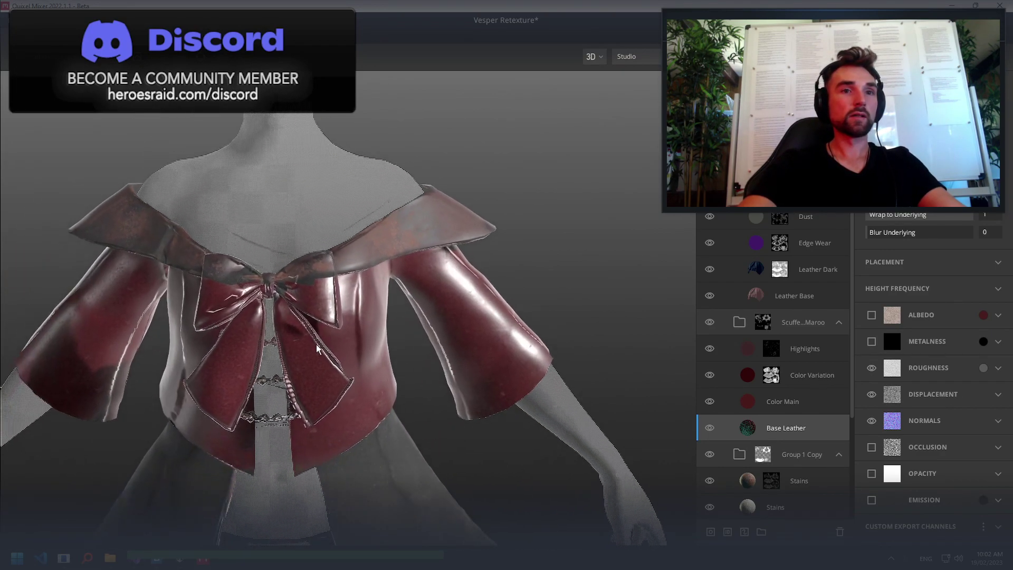
scroll(290, 349, up, 2)
scroll(290, 349, up, 2)
scroll(289, 349, up, 2)
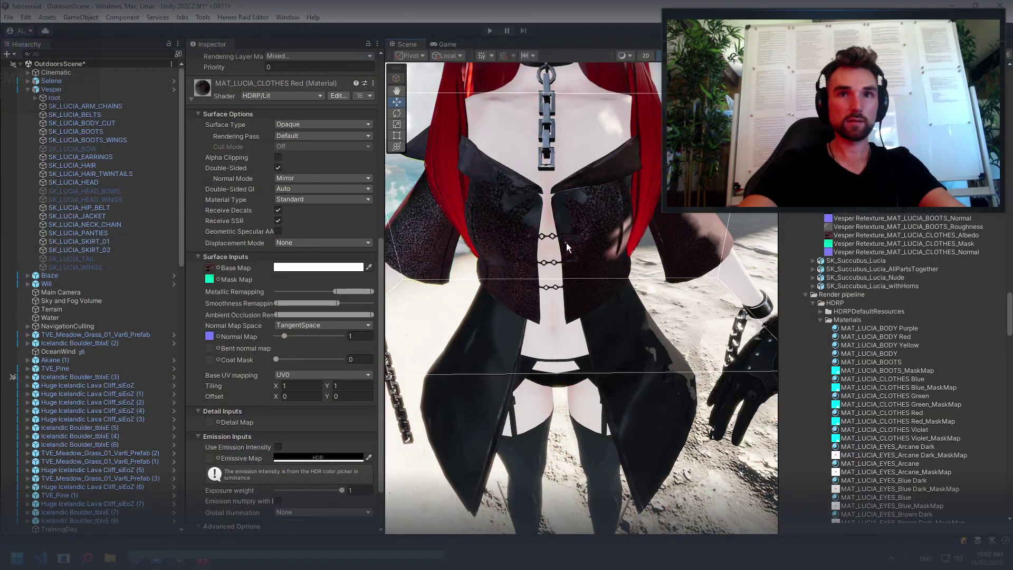
Pan the Unity Scene view down to Vesper's legs and boots
scroll(544, 221, up, 3)
mouse_move(544, 222)
middle_down()
mouse_move(530, 194)
mouse_move(542, 227)
mouse_move(534, 217)
middle_up()
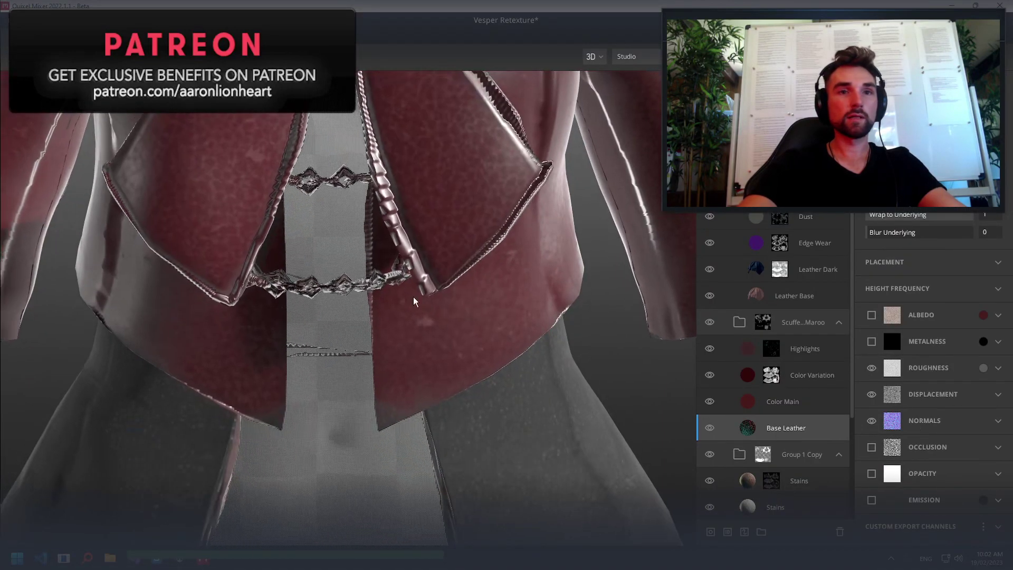
Activate the paint brush, orbit to the skirt strap edges, and select the Scuffed Maroon group
mouse_move(389, 361)
mouse_down()
mouse_move(305, 359)
mouse_move(226, 373)
mouse_move(299, 317)
mouse_up()
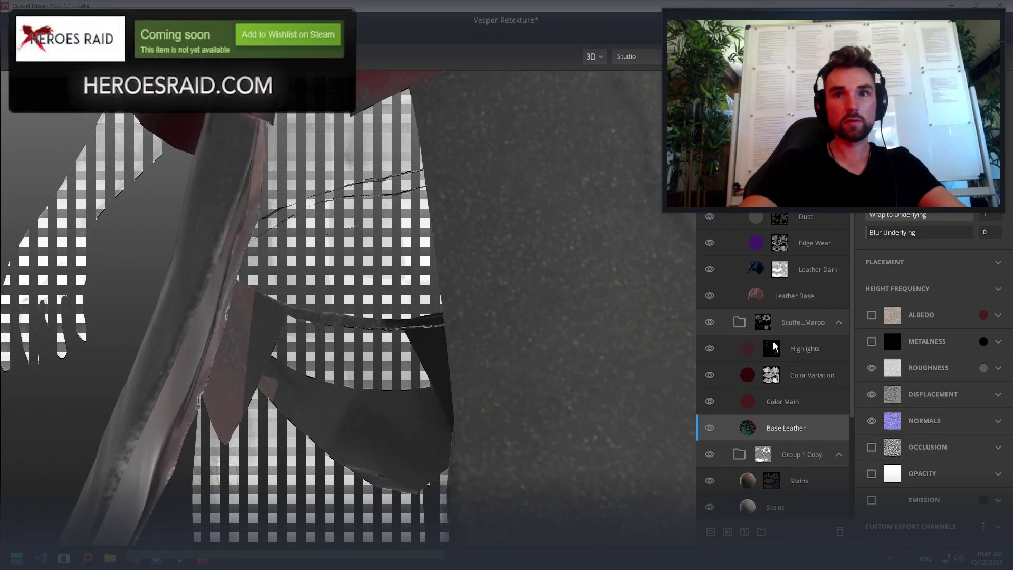
key(b)
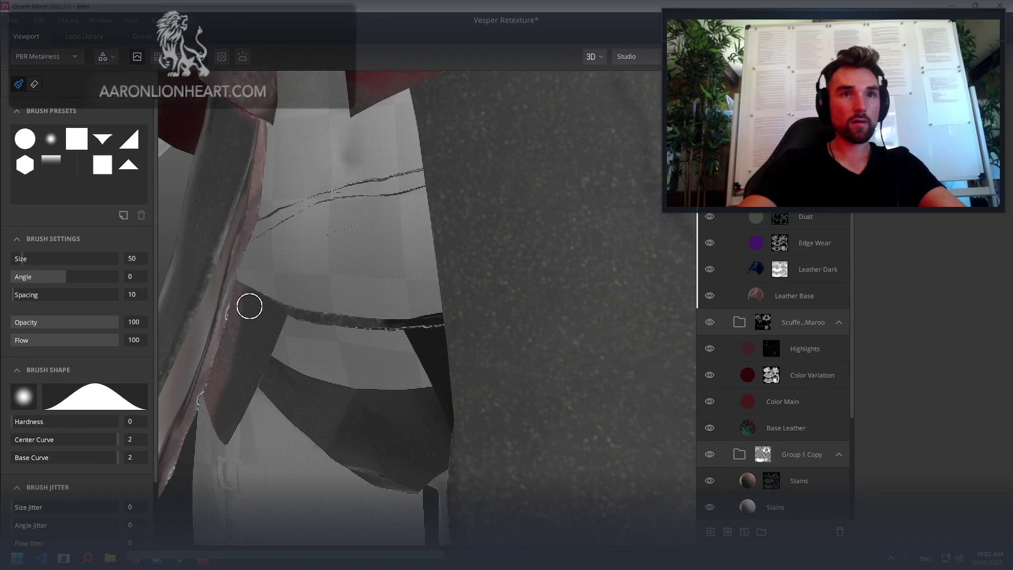
alt+drag(296, 343, 257, 331)
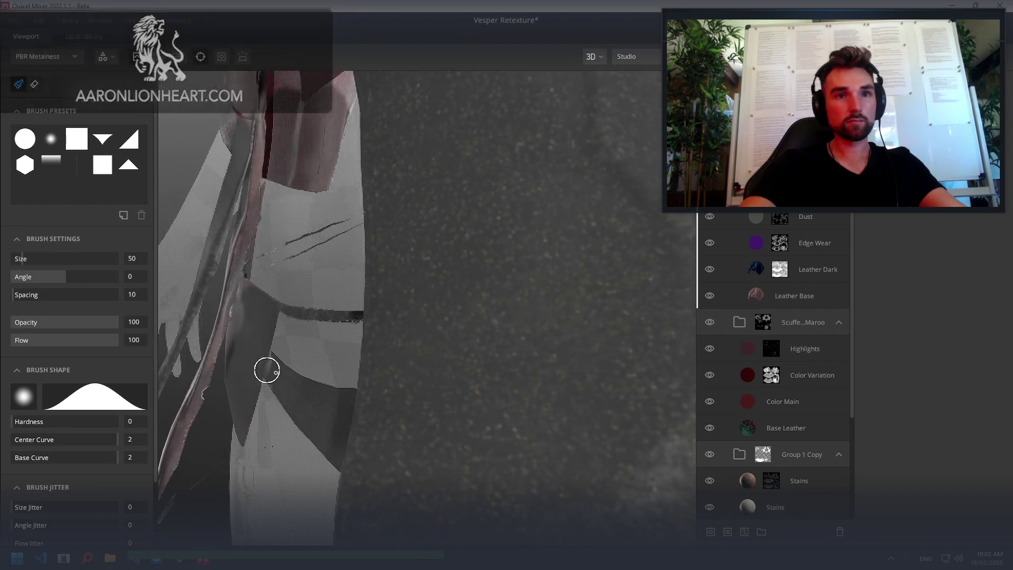
mouse_move(267, 367)
alt+mouse_down()
mouse_move(242, 360)
mouse_move(265, 336)
mouse_move(248, 344)
mouse_move(262, 378)
mouse_move(246, 364)
mouse_move(258, 366)
mouse_move(268, 300)
mouse_move(267, 356)
mouse_move(294, 333)
mouse_move(292, 303)
mouse_move(301, 333)
alt+mouse_up()
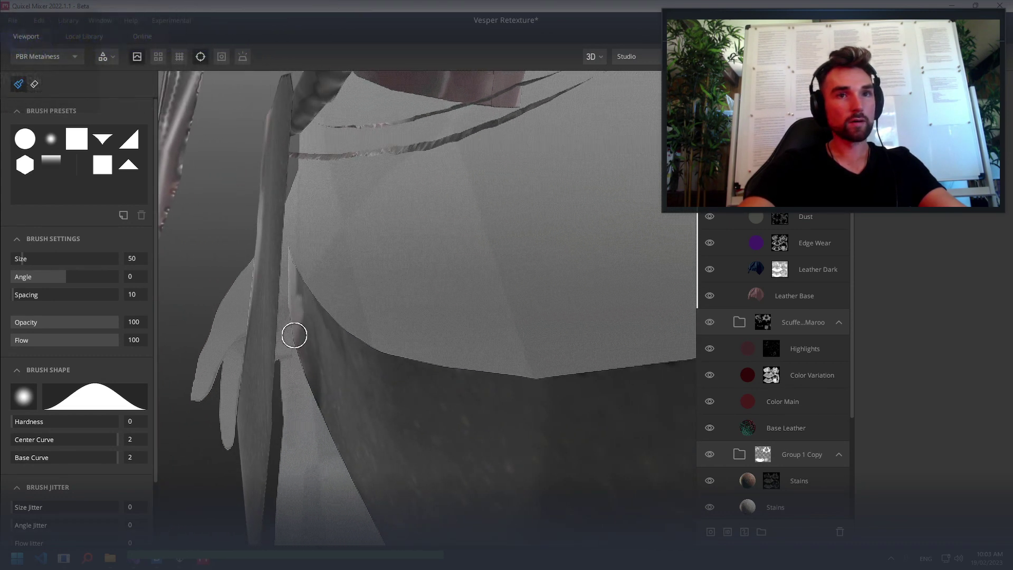
mouse_move(294, 273)
alt+mouse_down()
mouse_move(520, 333)
mouse_move(491, 331)
alt+mouse_up()
alt+drag(846, 359, 838, 356)
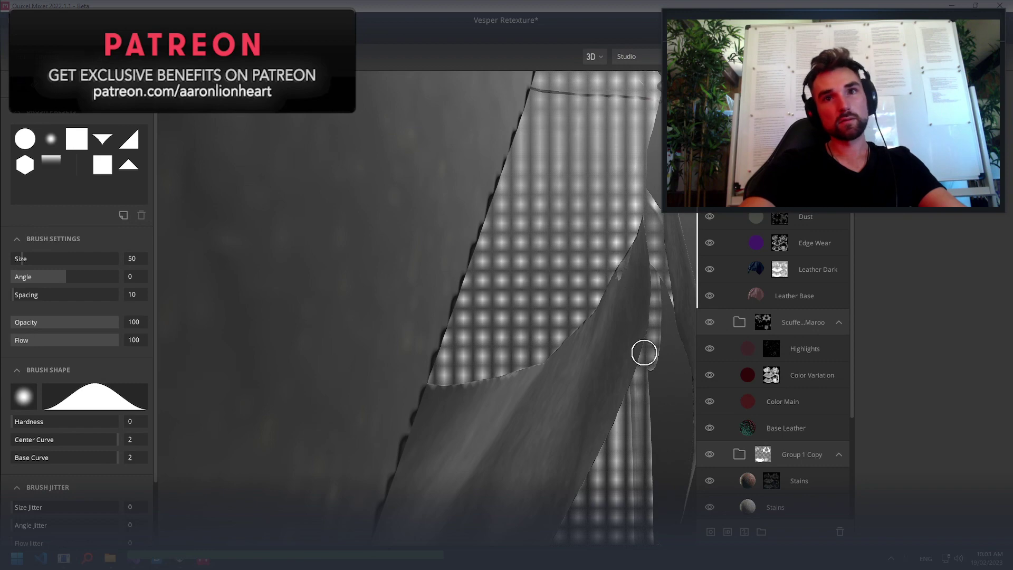
mouse_move(644, 353)
alt+mouse_down()
mouse_move(549, 371)
mouse_move(602, 366)
alt+mouse_up()
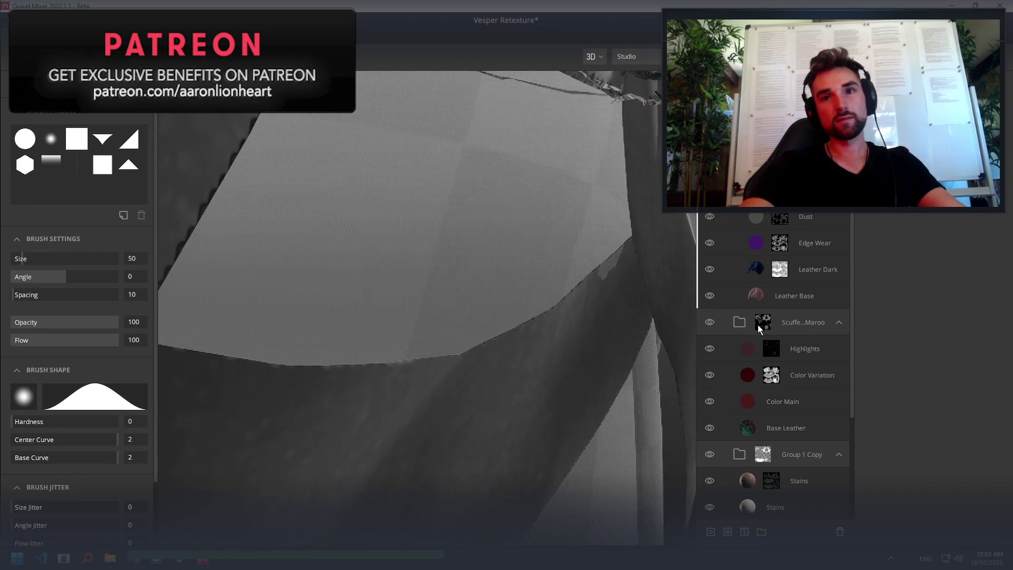
click(761, 325)
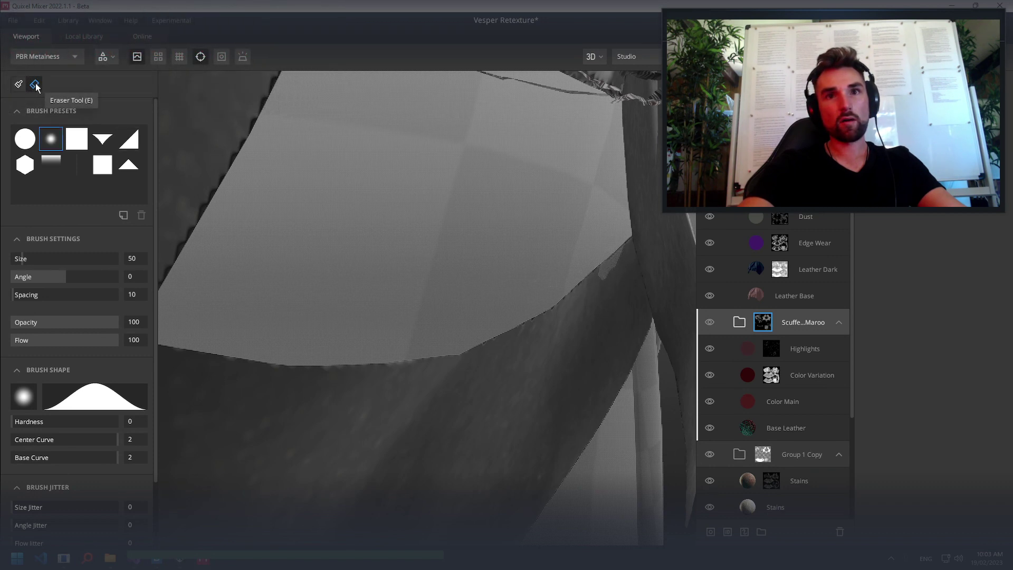
Pick a round brush preset and make the Group 1 Copy mask the paint target
mouse_move(600, 271)
alt+mouse_down()
mouse_move(543, 276)
mouse_move(522, 248)
mouse_move(561, 226)
mouse_move(612, 293)
alt+mouse_up()
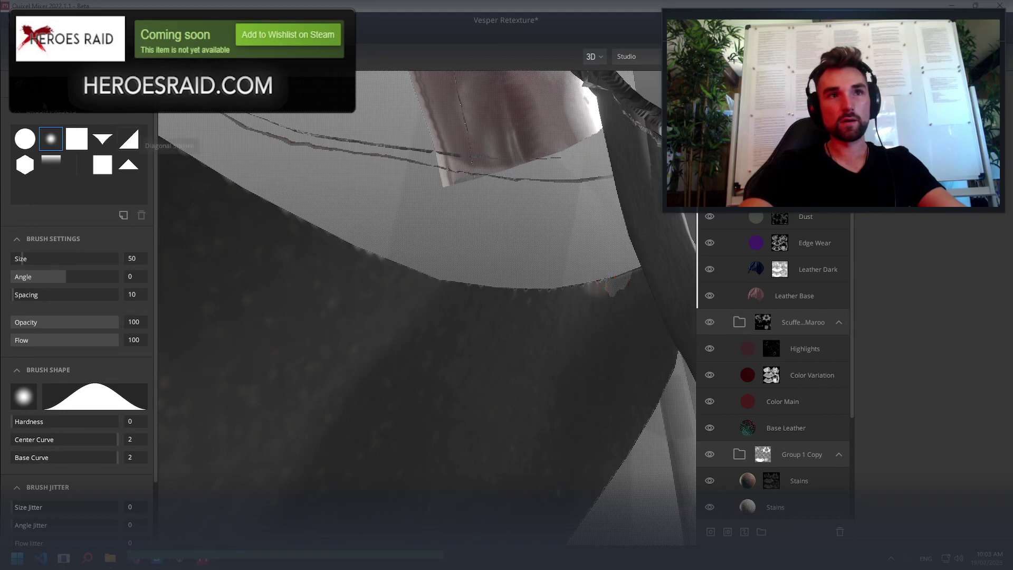
click(50, 139)
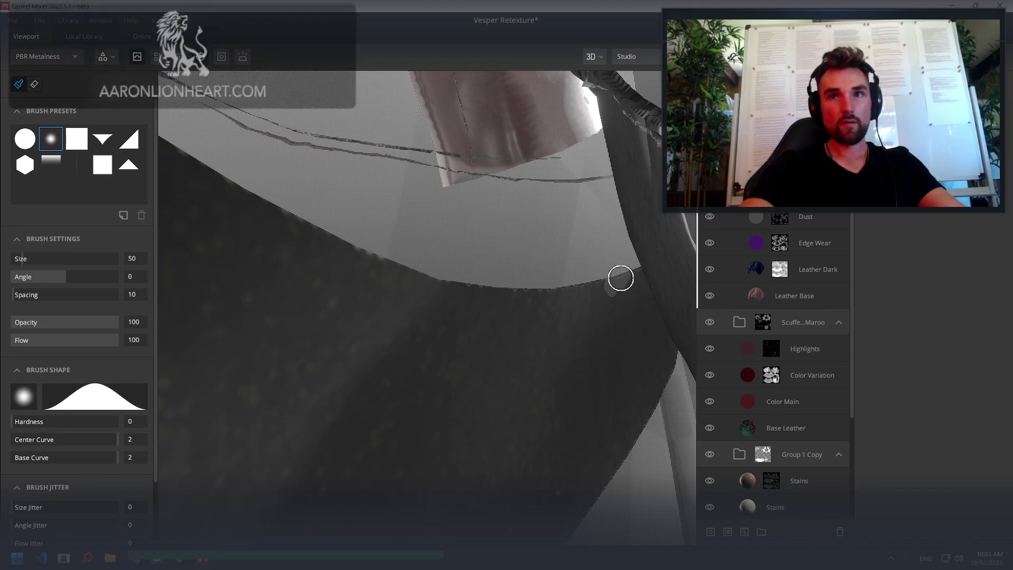
click(763, 321)
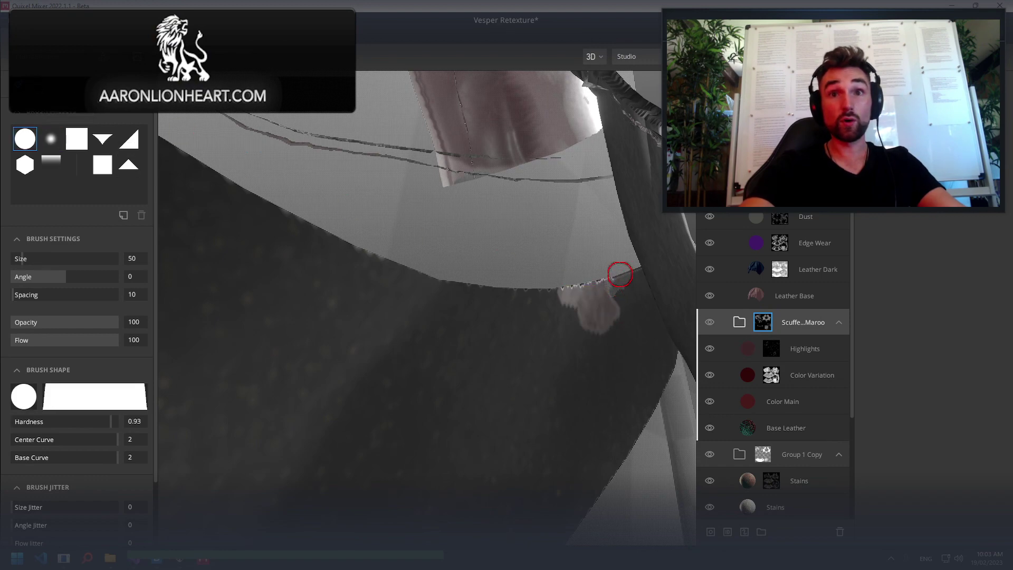
click(767, 453)
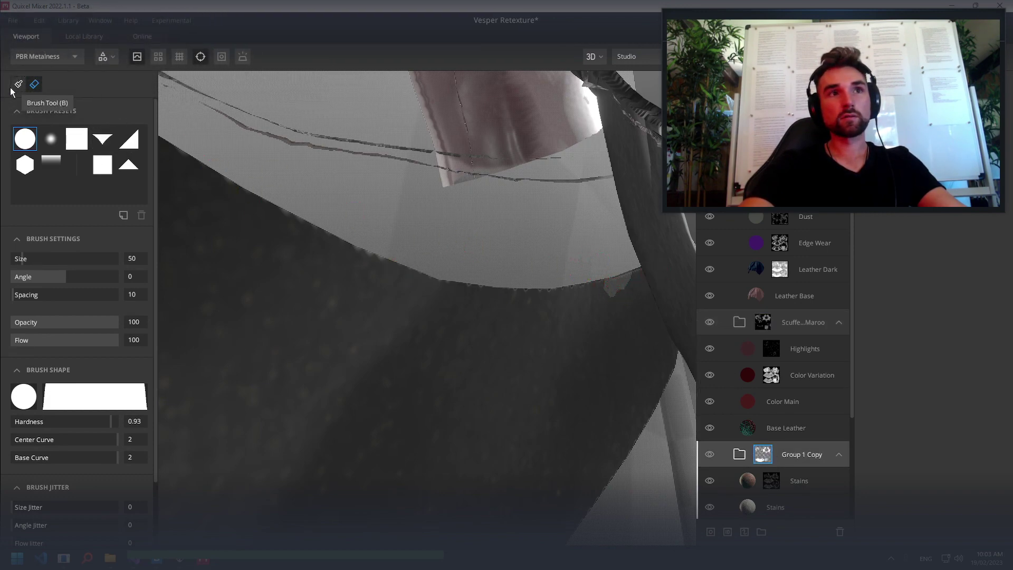
Switch from the eraser to the Paint brush and orbit back out to the jacket front
click(18, 85)
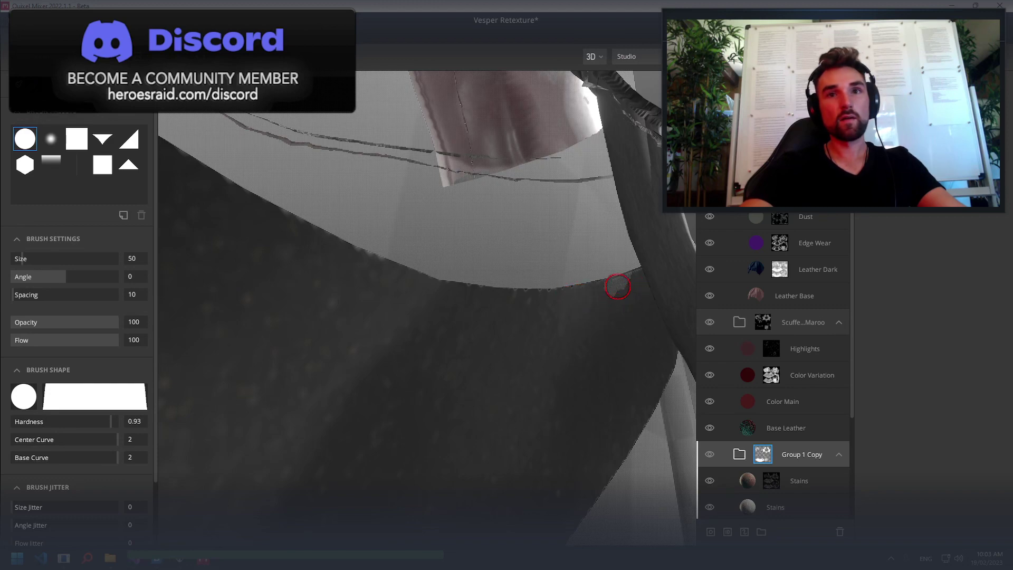
mouse_move(610, 304)
alt+mouse_down()
mouse_move(558, 290)
mouse_move(591, 256)
mouse_move(432, 301)
mouse_move(409, 294)
alt+mouse_up()
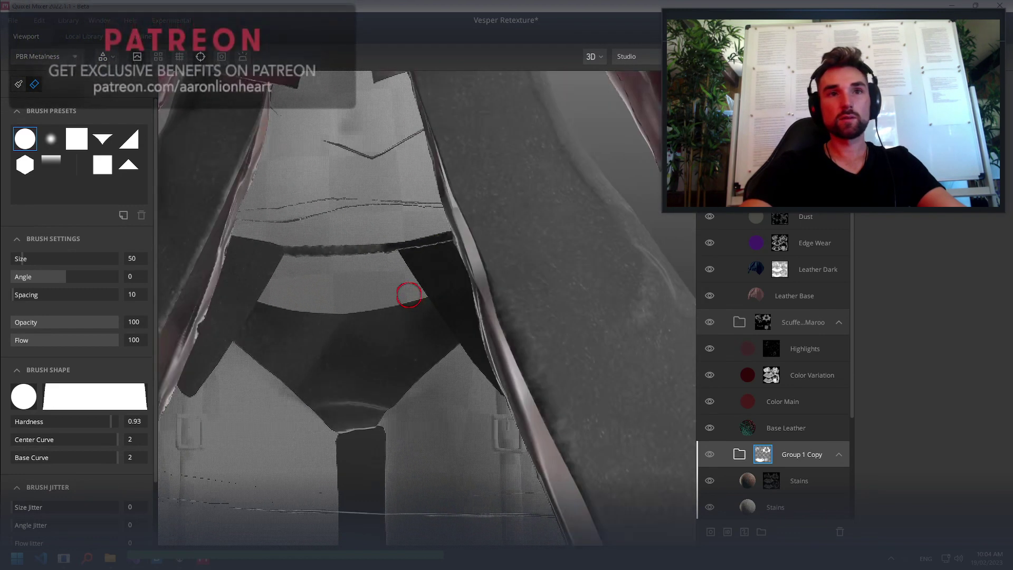
alt+drag(364, 201, 394, 329)
scroll(414, 367, up, 3)
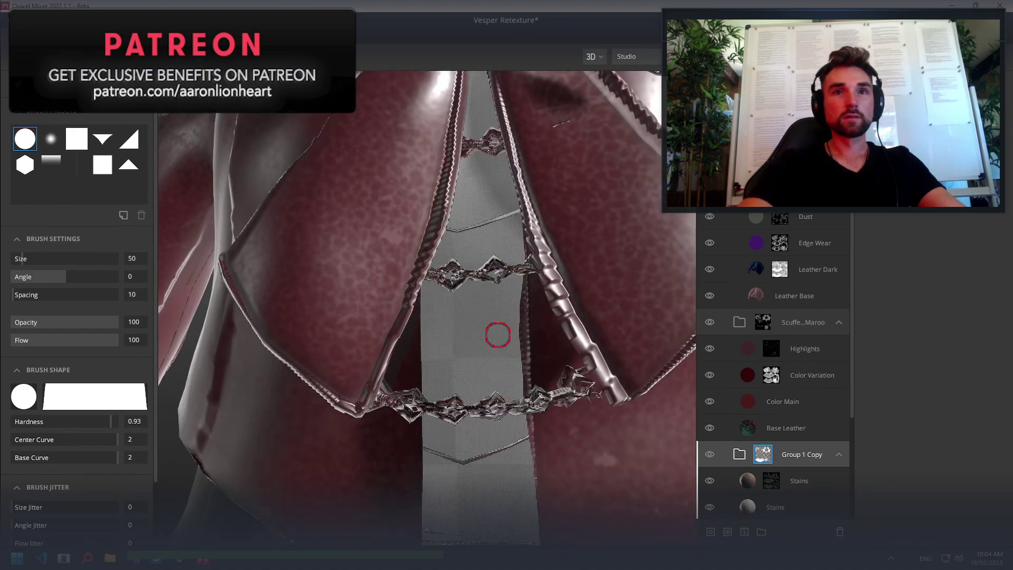
scroll(498, 335, down, 4)
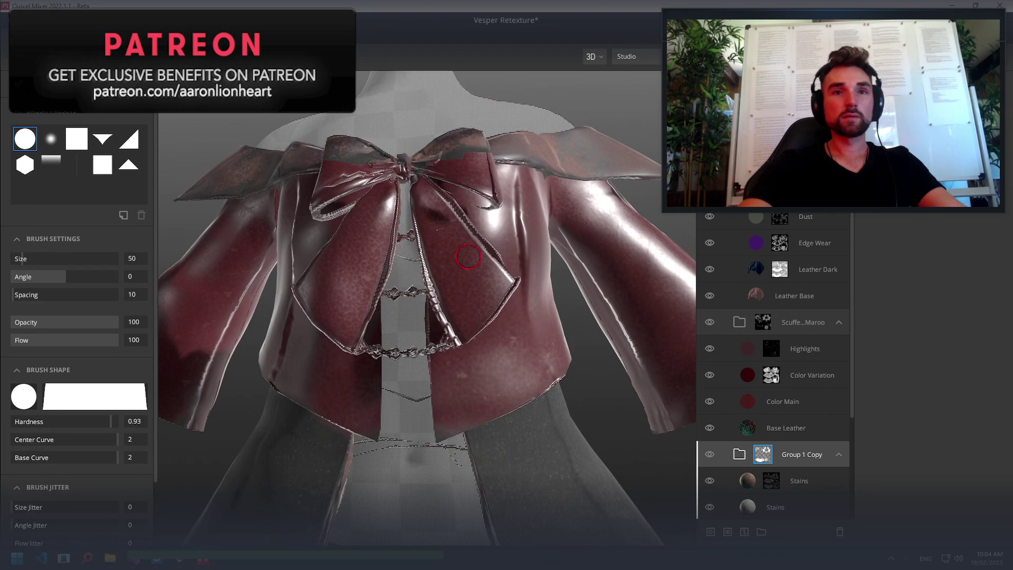
mouse_move(468, 257)
alt+mouse_down()
mouse_move(251, 307)
mouse_move(257, 316)
mouse_move(283, 211)
mouse_move(245, 246)
mouse_move(275, 282)
mouse_move(317, 295)
mouse_move(332, 334)
mouse_move(369, 327)
alt+mouse_up()
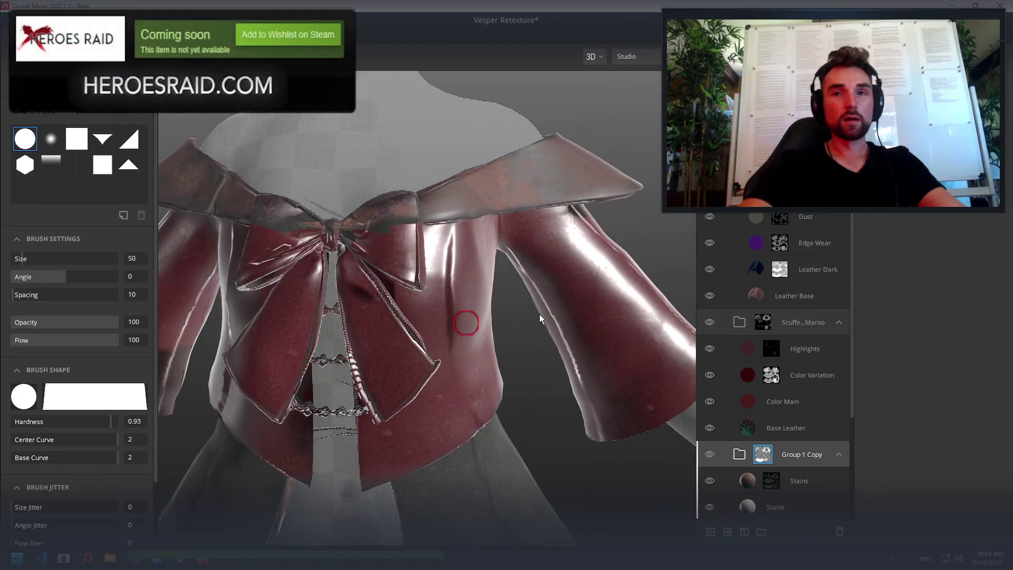
Target the Scuffed Maroon group's mask and orbit under the collar and jacket underside
click(774, 321)
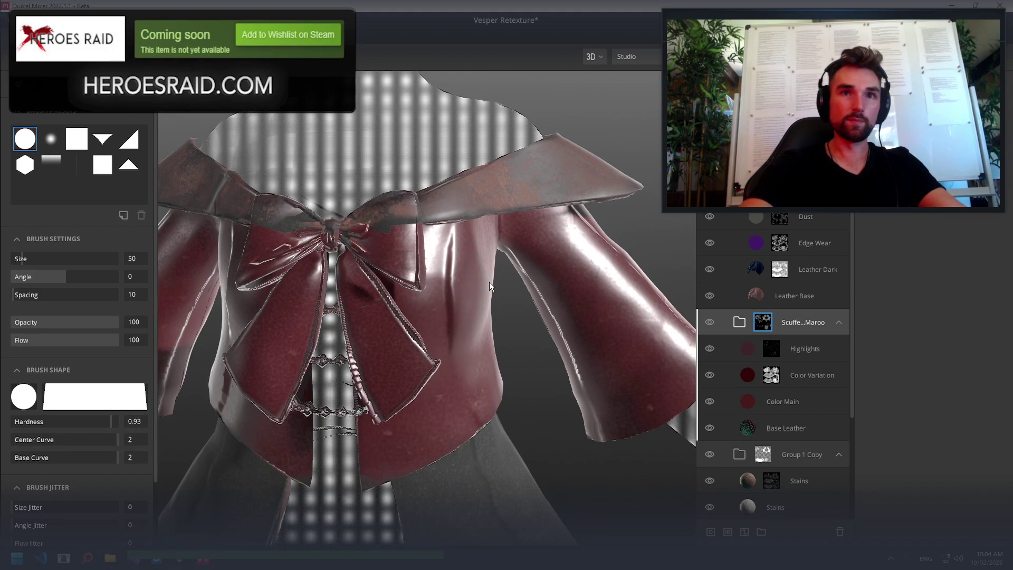
mouse_move(451, 271)
alt+mouse_down()
mouse_move(380, 253)
mouse_move(321, 223)
mouse_move(274, 158)
mouse_move(426, 37)
mouse_move(466, 63)
alt+mouse_up()
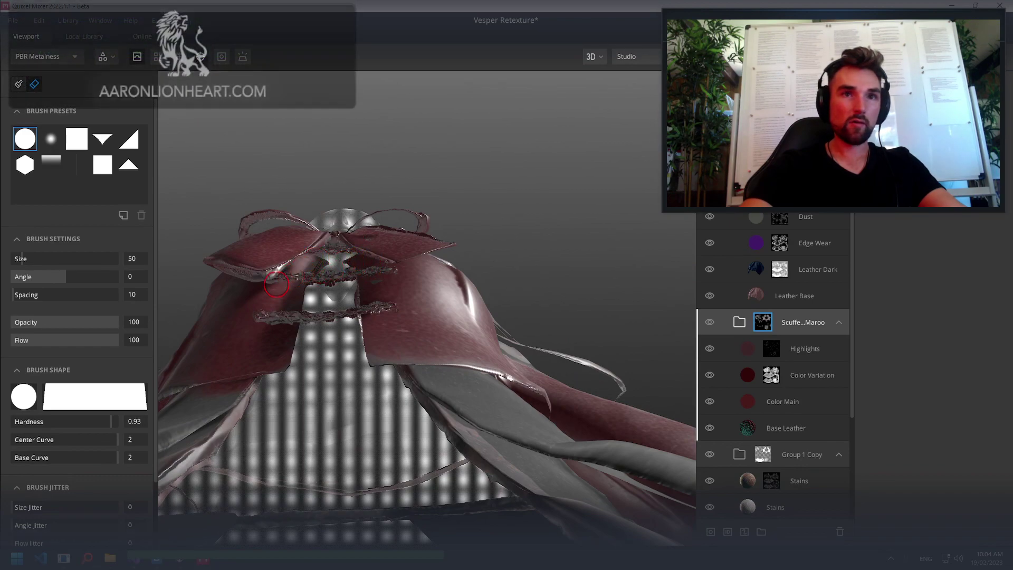
mouse_move(309, 261)
alt+mouse_down()
mouse_move(328, 225)
mouse_move(348, 252)
mouse_move(324, 286)
mouse_move(340, 367)
mouse_move(373, 358)
alt+mouse_up()
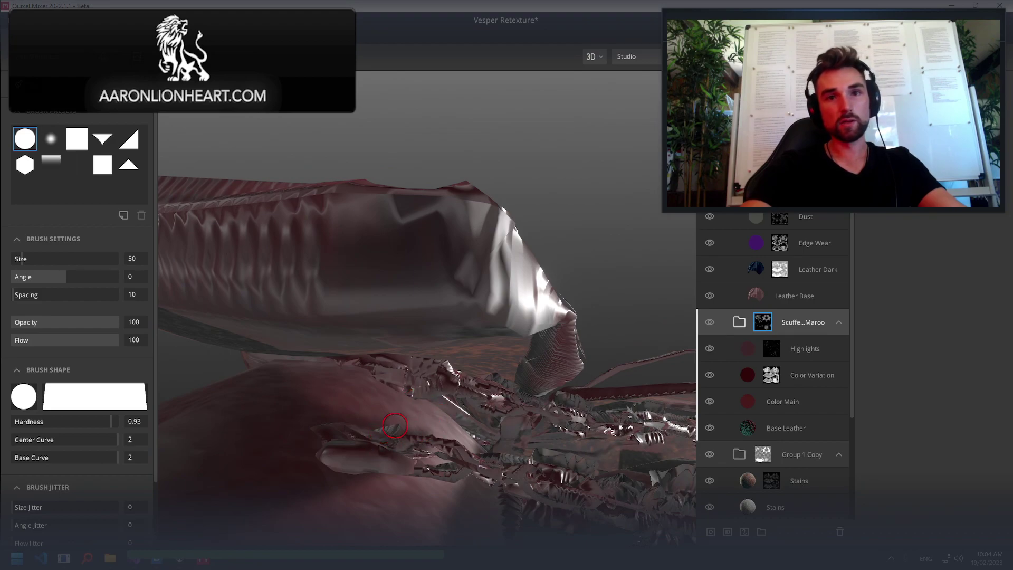
alt+drag(395, 425, 432, 490)
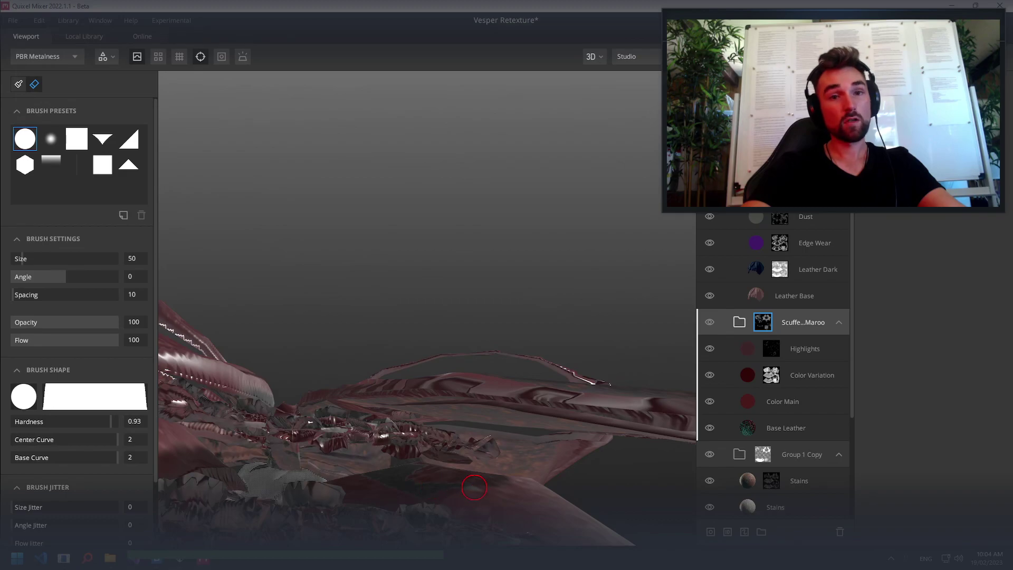
mouse_move(474, 487)
alt+mouse_down()
mouse_move(469, 497)
mouse_move(433, 469)
alt+mouse_up()
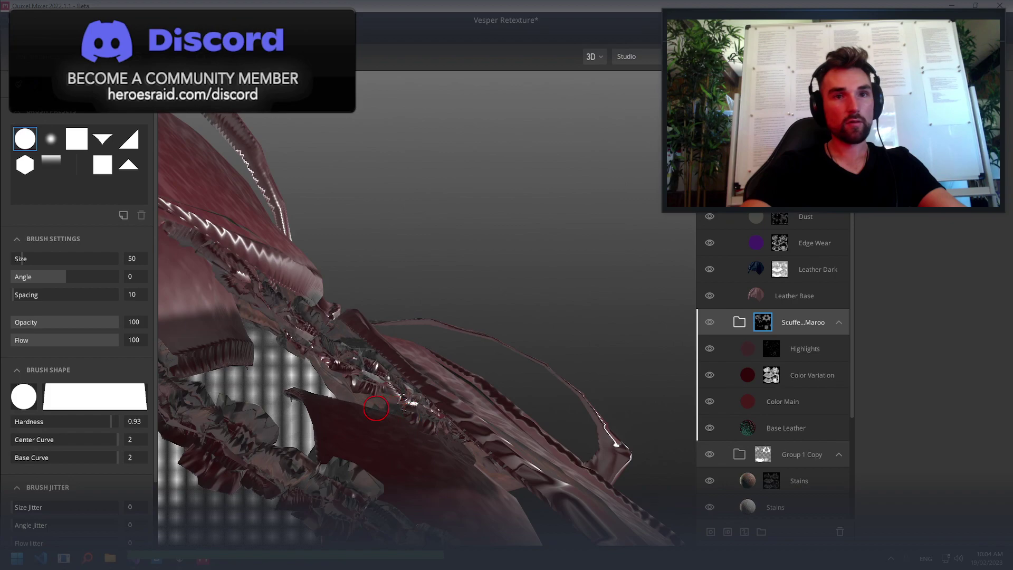
alt+drag(376, 408, 366, 431)
mouse_move(345, 420)
middle_down()
mouse_move(326, 408)
mouse_move(303, 357)
middle_up()
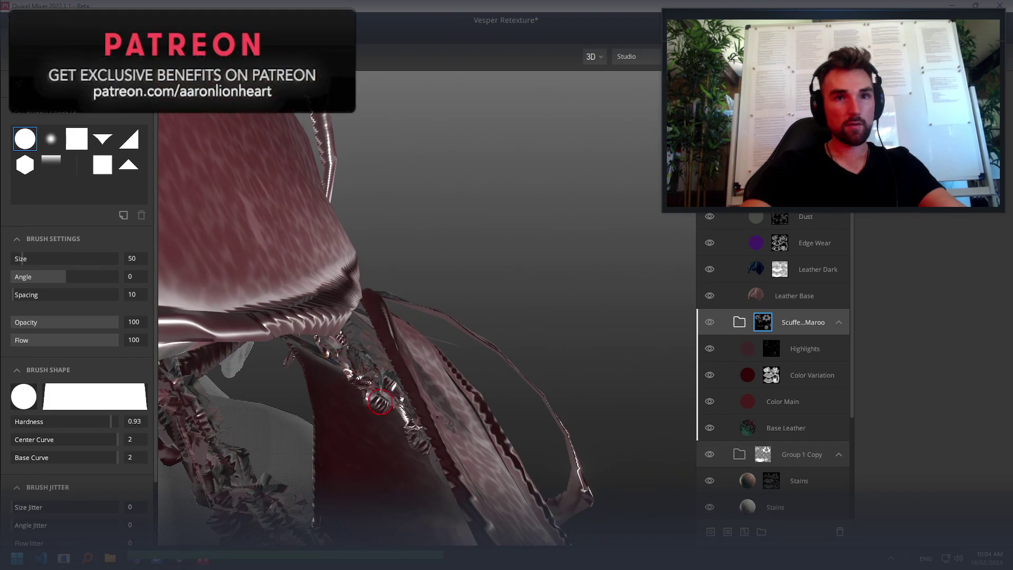
mouse_move(419, 437)
middle_down()
mouse_move(277, 426)
mouse_move(373, 509)
mouse_move(362, 486)
mouse_move(456, 459)
middle_up()
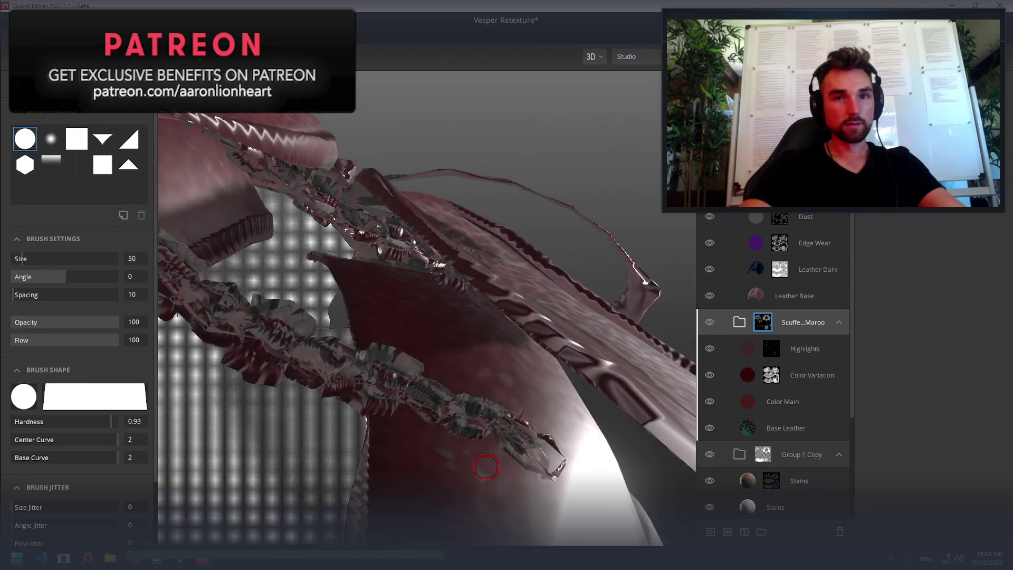
Inspect the inner straps, lining and smooth leather, then back out to a wider view
mouse_move(436, 436)
middle_down()
mouse_move(409, 420)
mouse_move(389, 478)
mouse_move(413, 349)
middle_up()
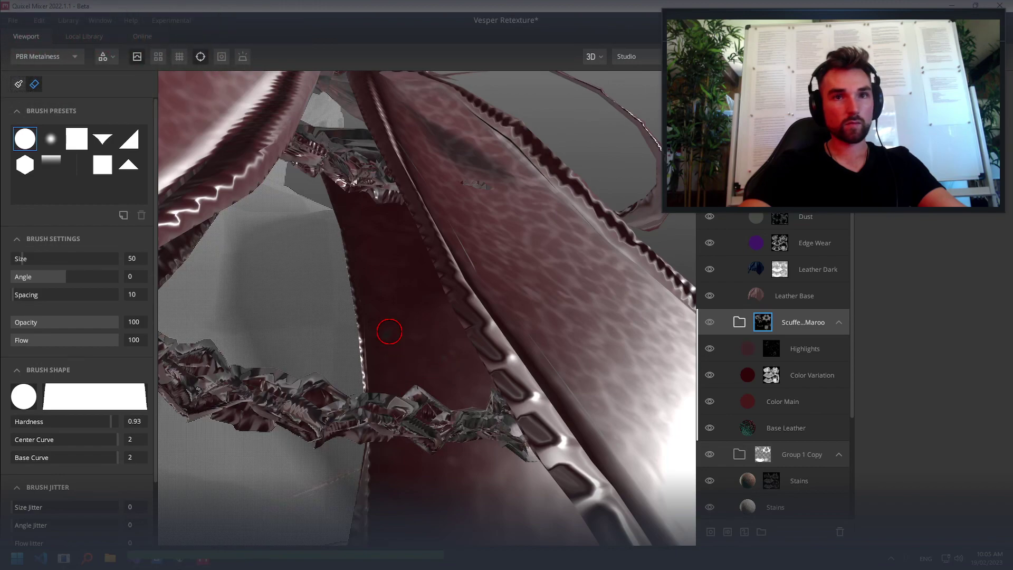
mouse_move(395, 281)
middle_down()
mouse_move(287, 278)
mouse_move(286, 334)
mouse_move(338, 359)
middle_up()
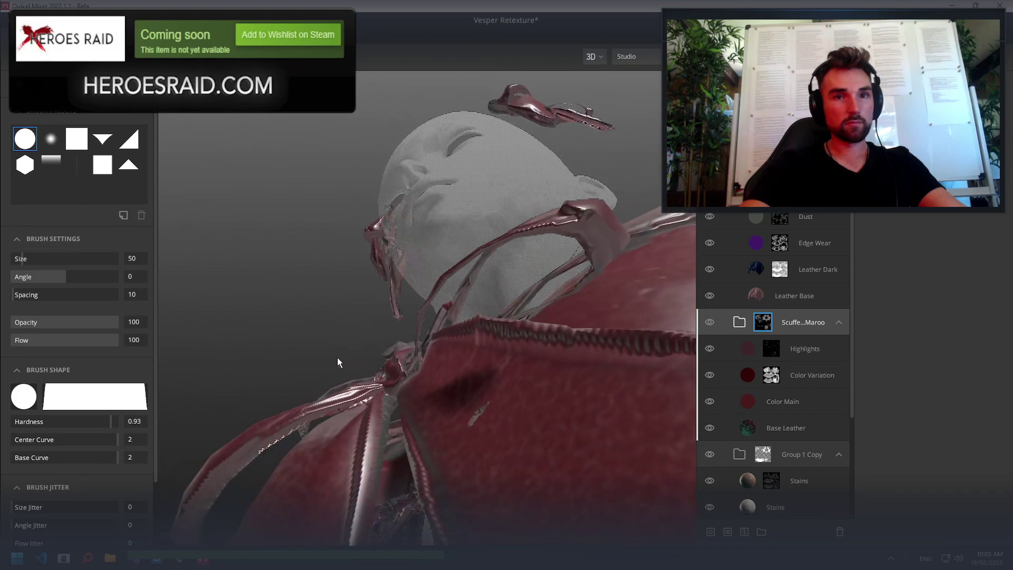
mouse_move(372, 473)
middle_down()
mouse_move(409, 464)
mouse_move(457, 412)
middle_up()
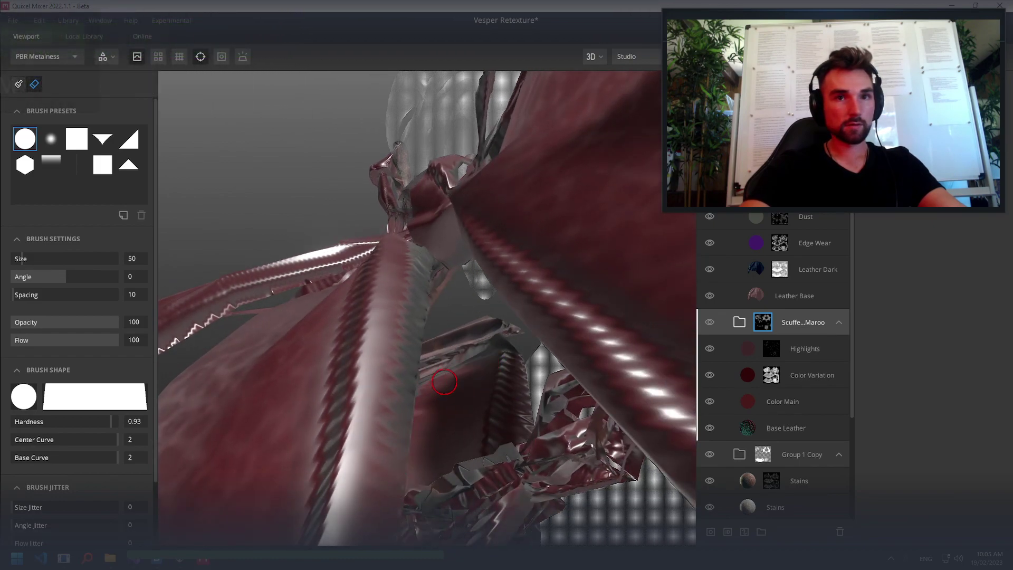
mouse_move(418, 399)
middle_down()
mouse_move(402, 434)
mouse_move(409, 411)
mouse_move(395, 432)
mouse_move(344, 441)
mouse_move(327, 461)
mouse_move(320, 508)
middle_up()
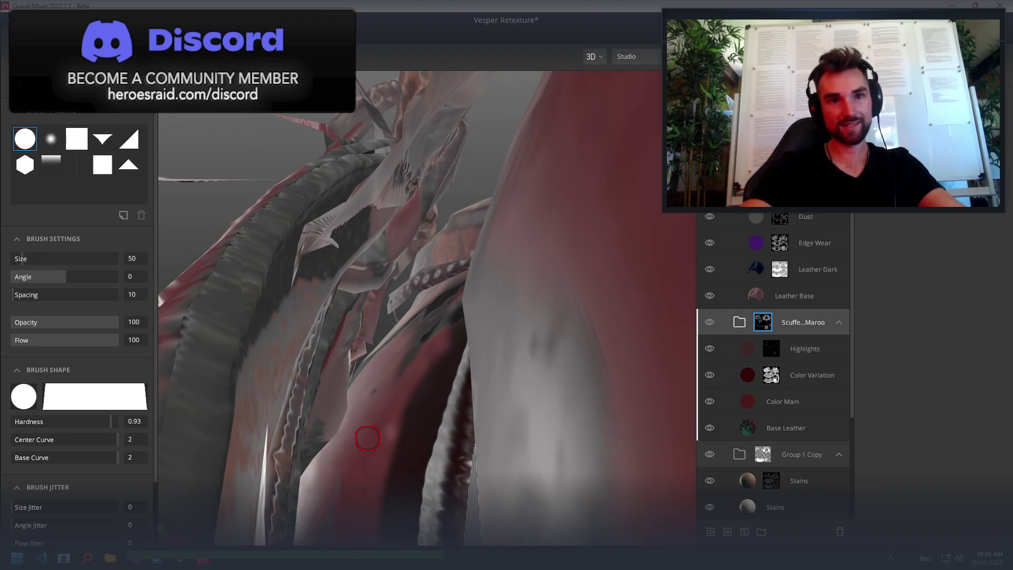
mouse_move(367, 452)
alt+mouse_down()
mouse_move(339, 457)
mouse_move(350, 438)
mouse_move(367, 455)
mouse_move(346, 510)
alt+mouse_up()
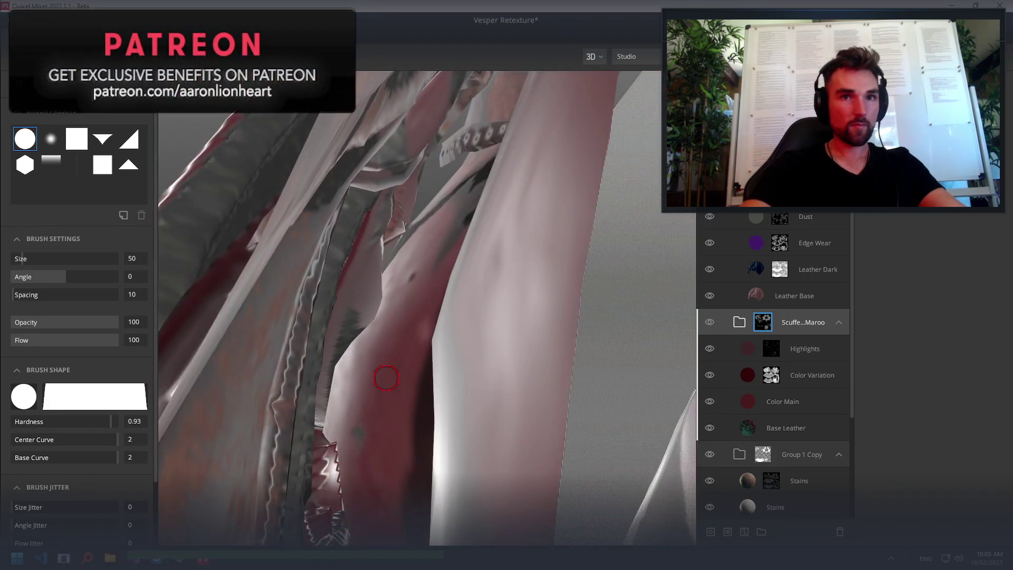
alt+drag(431, 272, 443, 295)
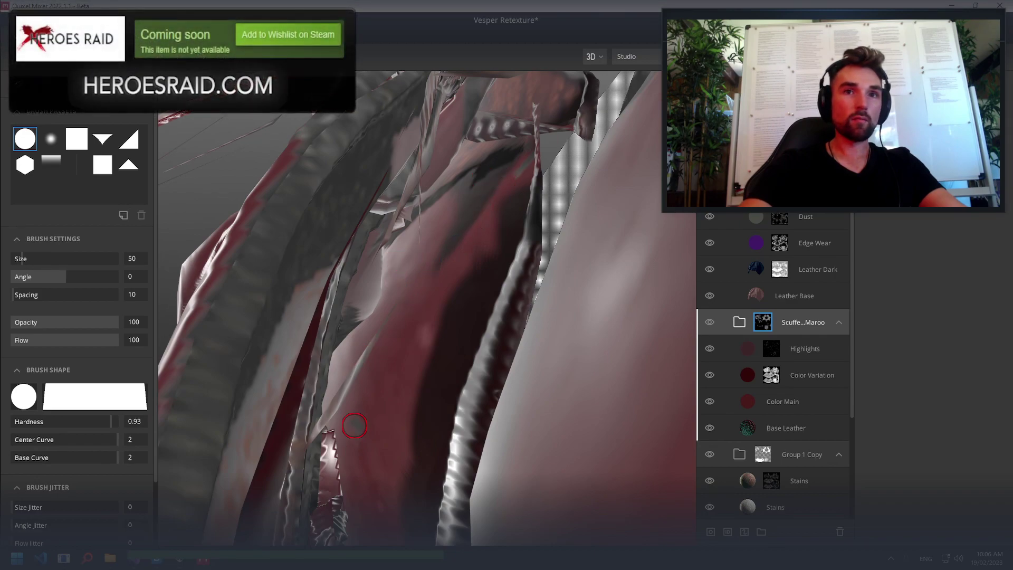
mouse_move(342, 432)
alt+mouse_down()
mouse_move(507, 389)
mouse_move(526, 281)
mouse_move(565, 290)
mouse_move(504, 250)
mouse_move(752, 351)
mouse_move(537, 274)
mouse_move(536, 265)
mouse_move(547, 369)
alt+mouse_up()
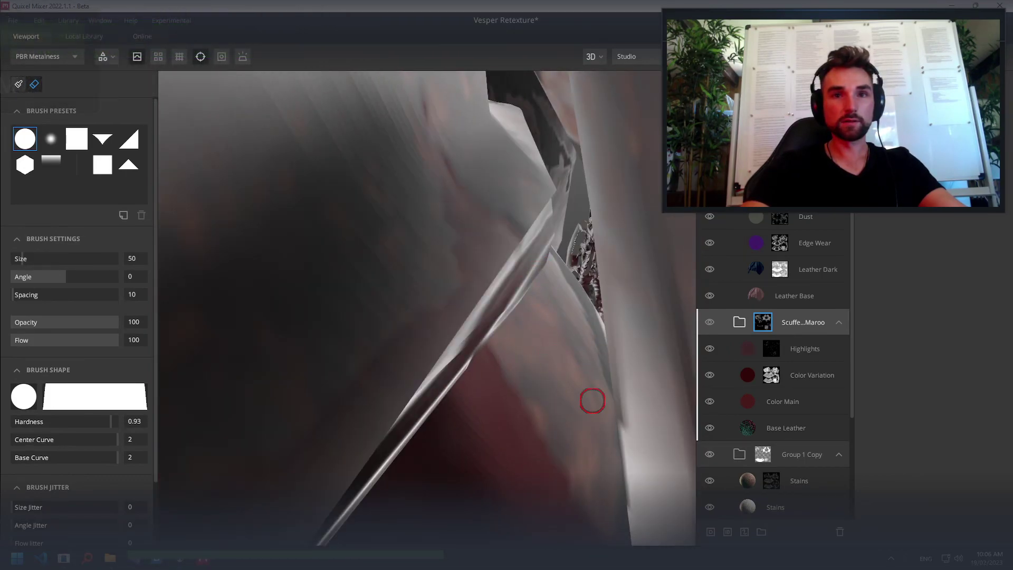
mouse_move(615, 423)
alt+mouse_down()
mouse_move(427, 385)
mouse_move(612, 394)
mouse_move(542, 364)
alt+mouse_up()
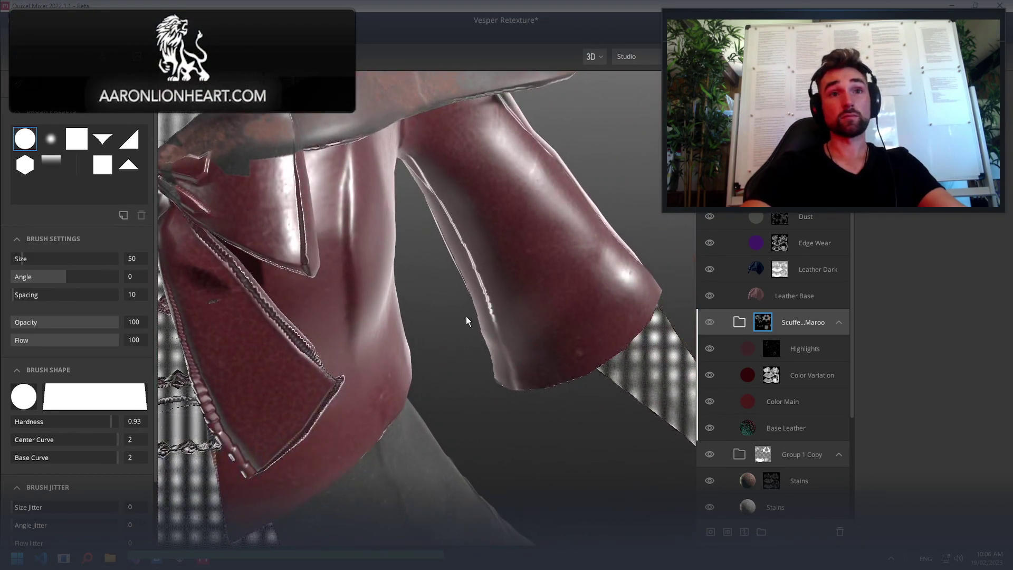
Save the Vesper Retexture mix
mouse_move(466, 321)
alt+mouse_down()
mouse_move(350, 338)
mouse_move(258, 409)
mouse_move(204, 280)
mouse_move(136, 280)
mouse_move(135, 294)
mouse_move(200, 286)
alt+mouse_up()
mouse_move(370, 149)
alt+mouse_down()
mouse_move(373, 180)
mouse_move(323, 264)
alt+mouse_up()
scroll(323, 265, up, 3)
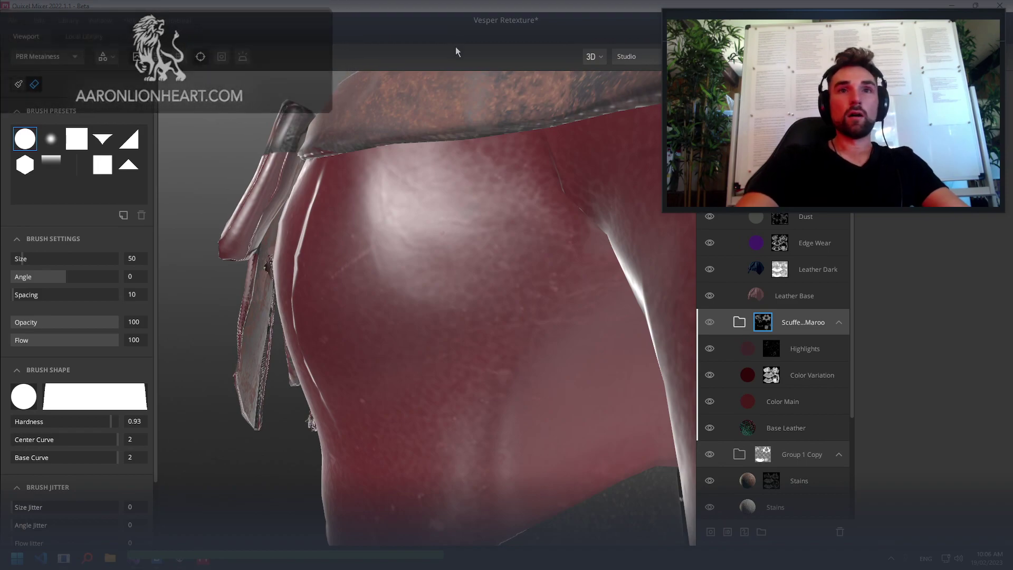
key(ctrl+s)
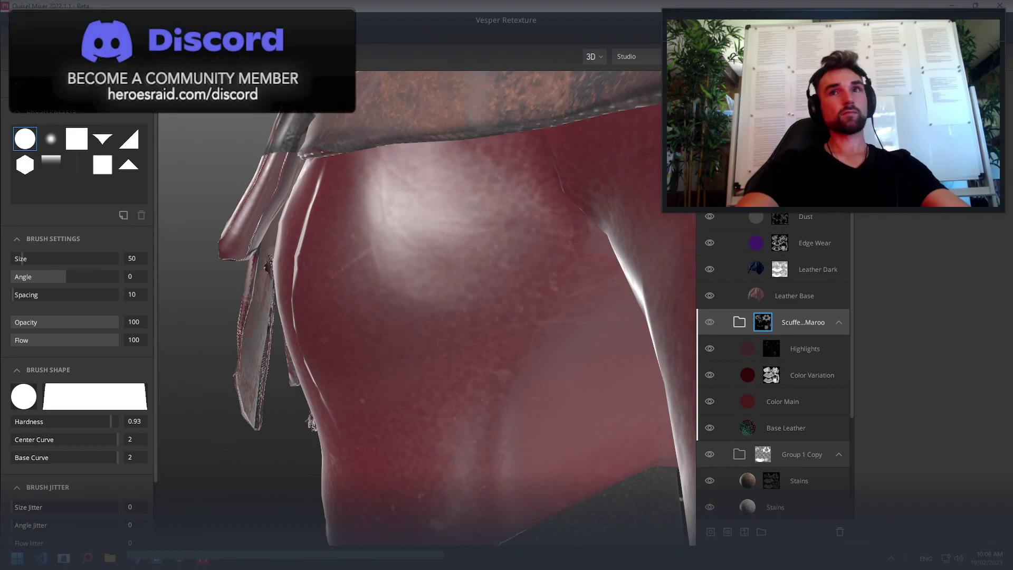
Export the MAT_LUCIA_CLOTHES albedo, normal and mask maps at 2048 px to disk
key(ctrl+e)
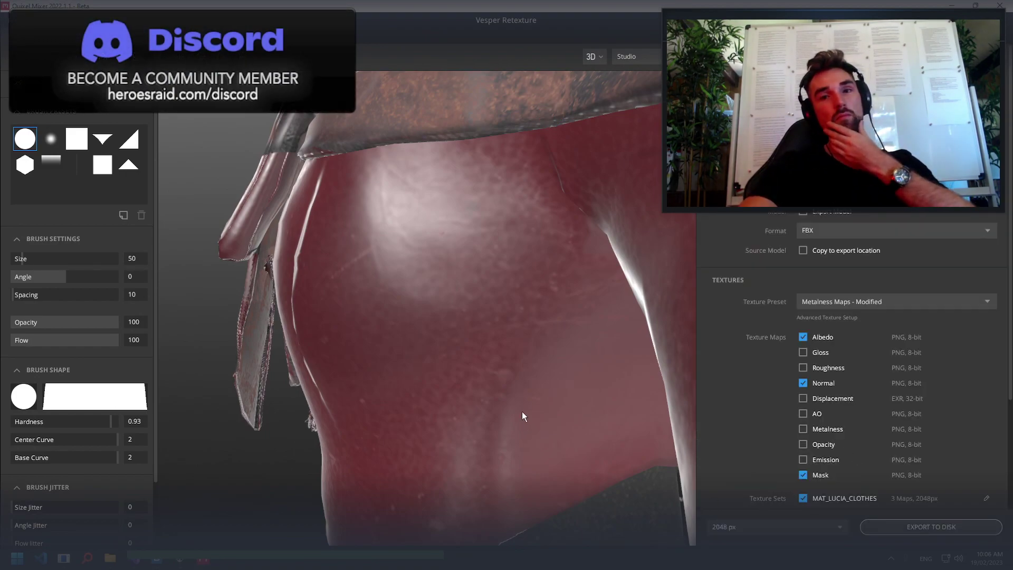
key(ctrl+e)
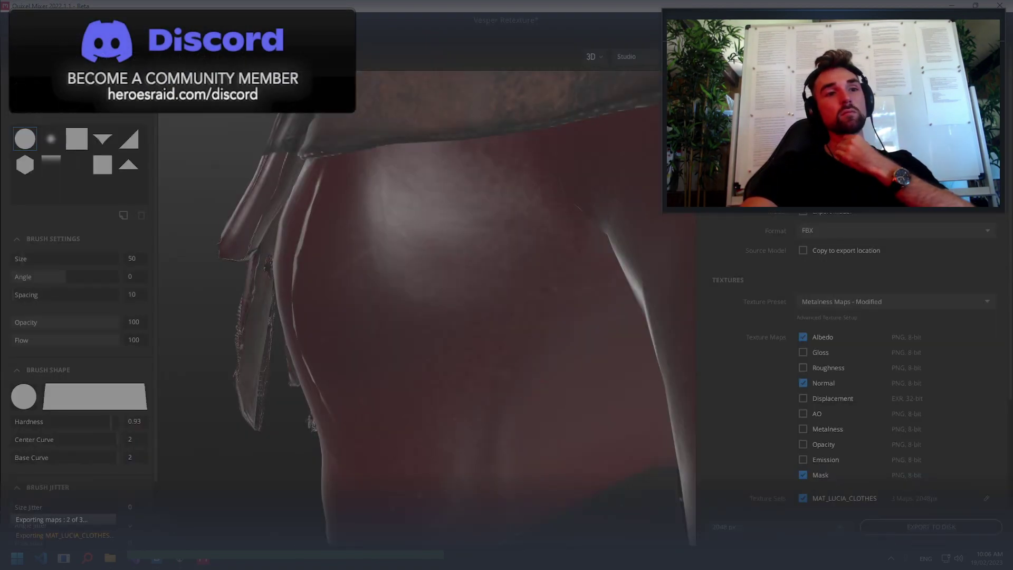
key(alt+Tab)
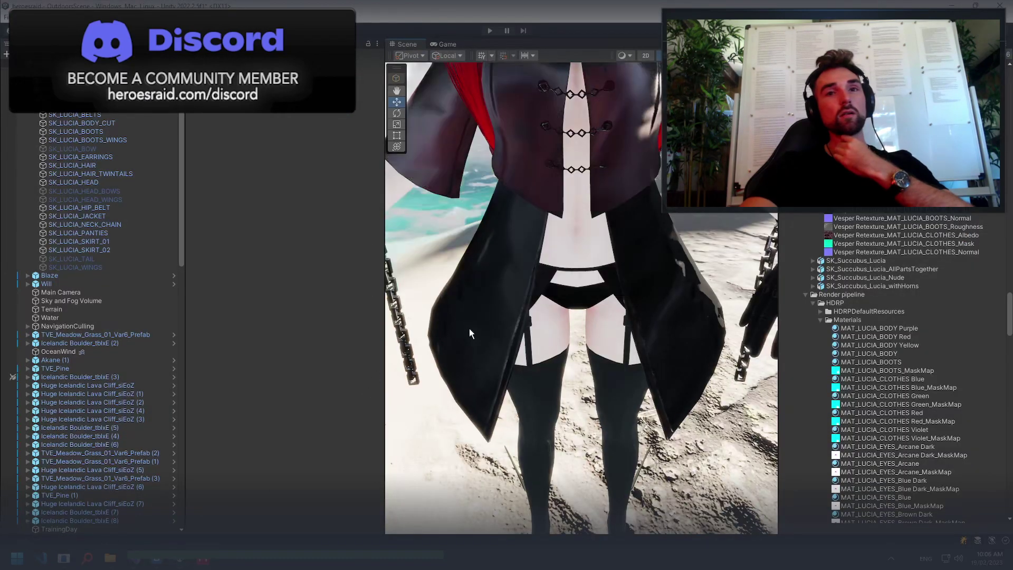
mouse_move(599, 311)
alt+mouse_down()
mouse_move(607, 265)
mouse_move(570, 221)
mouse_move(600, 238)
alt+mouse_up()
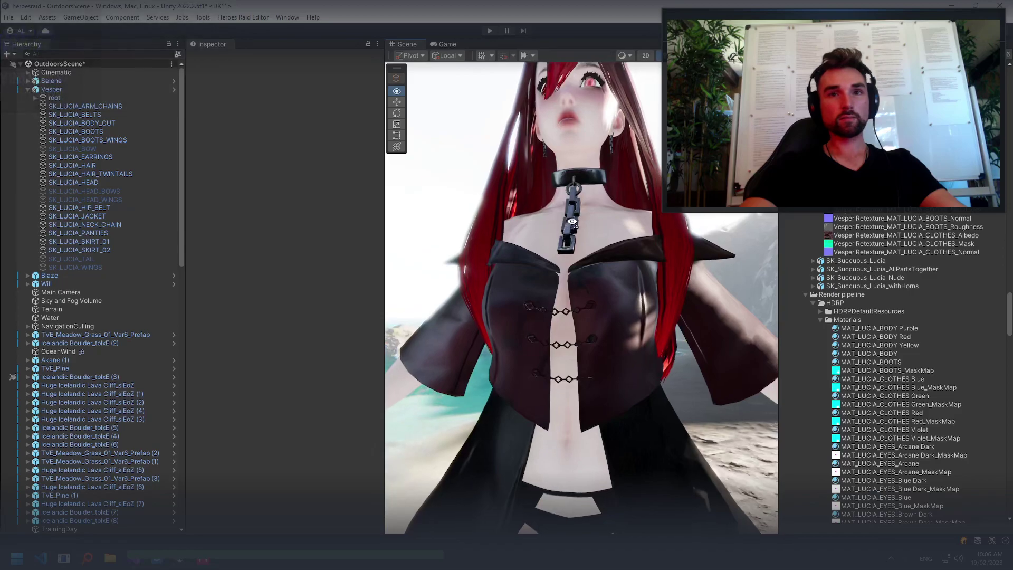
scroll(601, 238, down, 3)
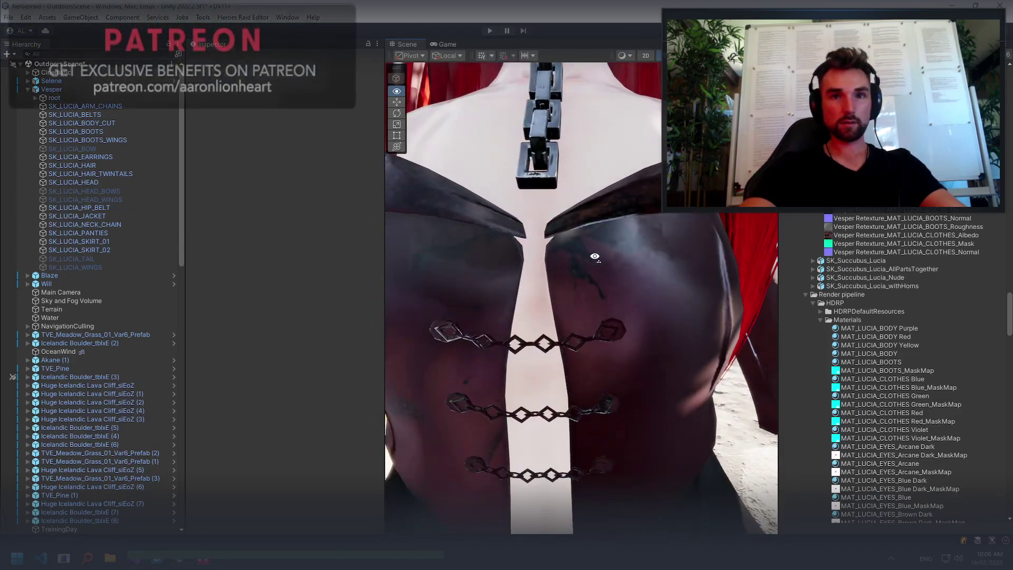
scroll(588, 251, down, 3)
scroll(577, 262, down, 2)
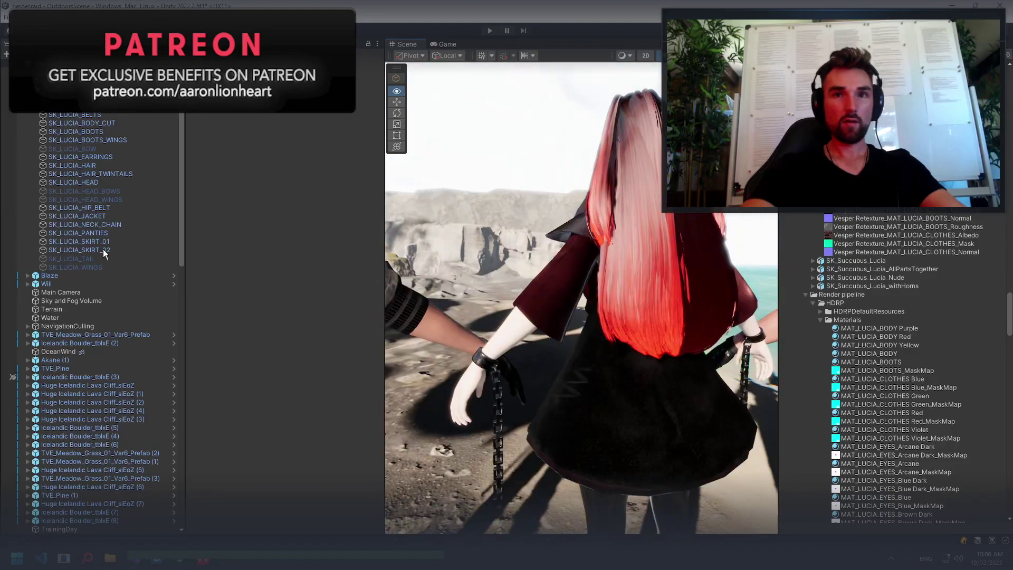
scroll(469, 288, up, 5)
mouse_move(523, 322)
alt+mouse_down()
mouse_move(577, 358)
mouse_move(570, 368)
alt+mouse_up()
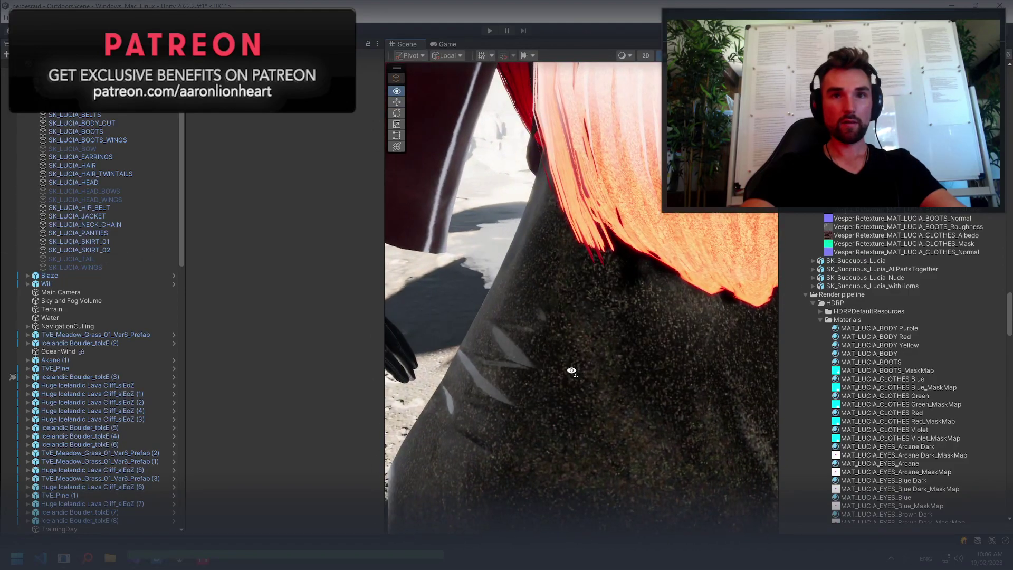
scroll(570, 370, down, 4)
scroll(460, 376, up, 3)
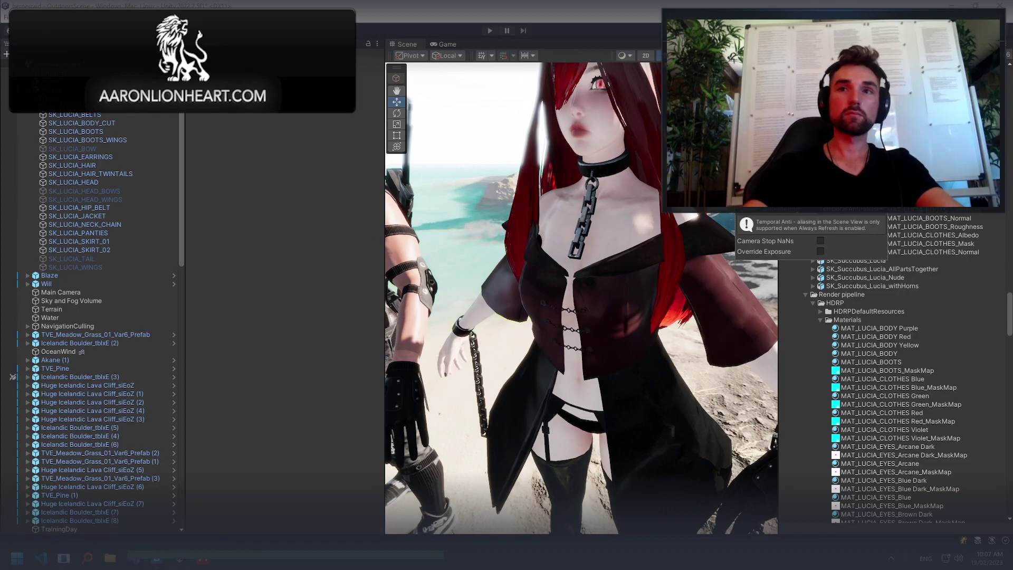
mouse_move(496, 228)
right_down()
mouse_move(560, 233)
mouse_move(568, 208)
right_up()
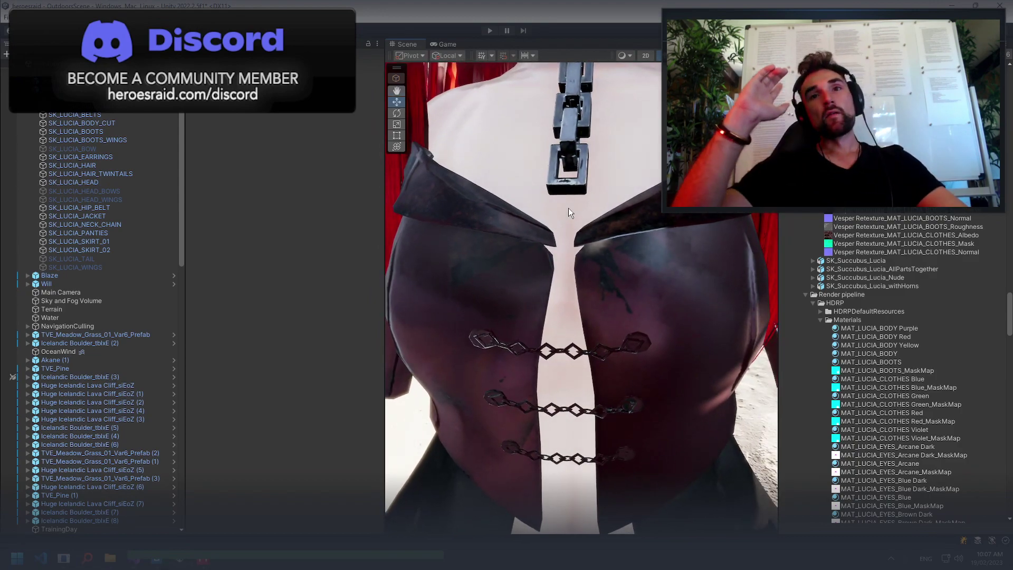
scroll(575, 317, down, 5)
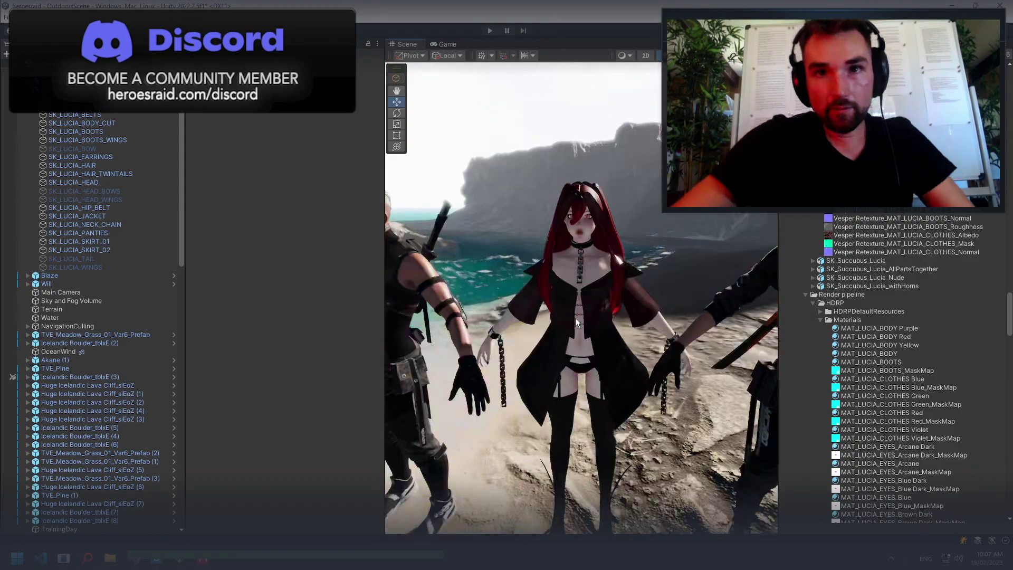
mouse_move(584, 328)
right_down()
mouse_move(214, 372)
mouse_move(640, 336)
mouse_move(620, 344)
right_up()
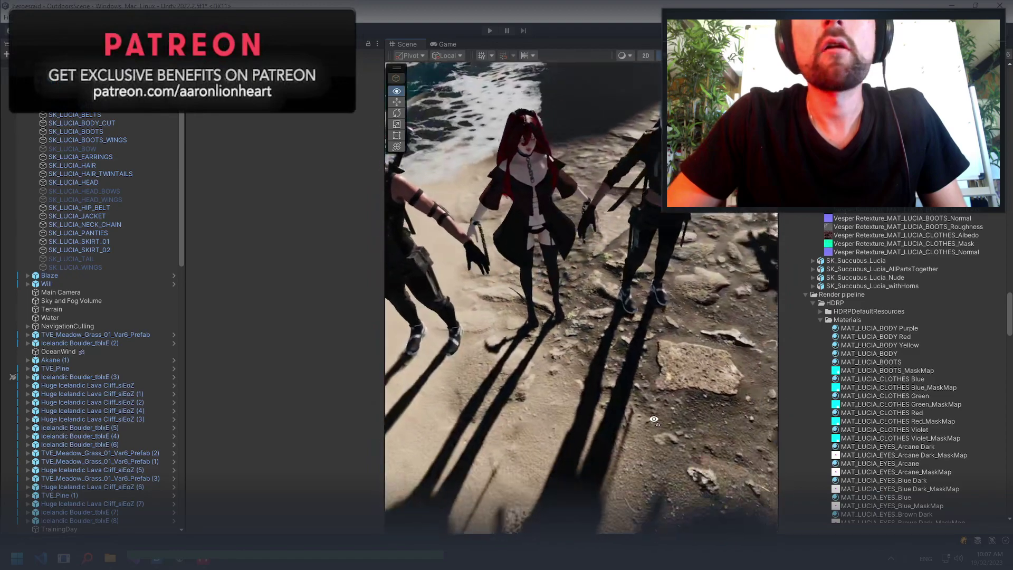
right_drag(620, 344, 442, 286)
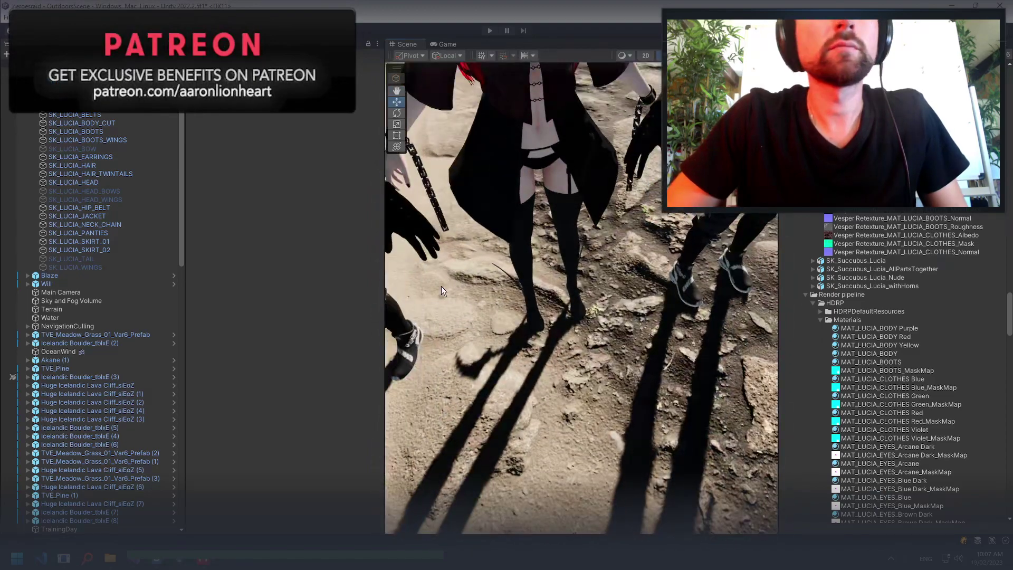
scroll(654, 171, down, 5)
Slide Vesper to X 9.516, Z -15.299 on the beach and turn her to Y rotation -81.614
scroll(624, 371, up, 2)
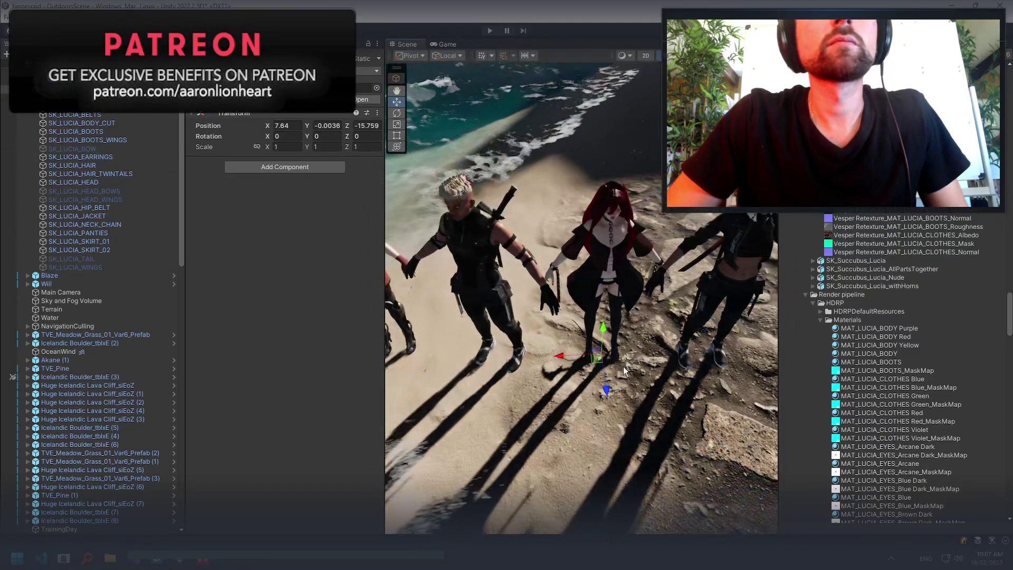
drag(600, 358, 479, 246)
mouse_move(439, 232)
right_down()
mouse_move(668, 237)
mouse_move(473, 356)
right_up()
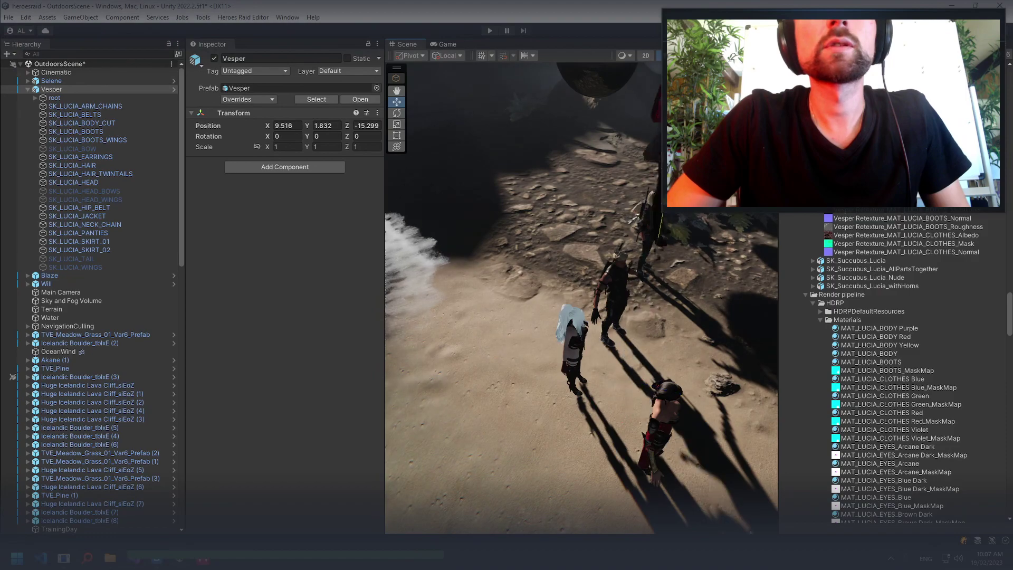
right_drag(443, 173, 443, 173)
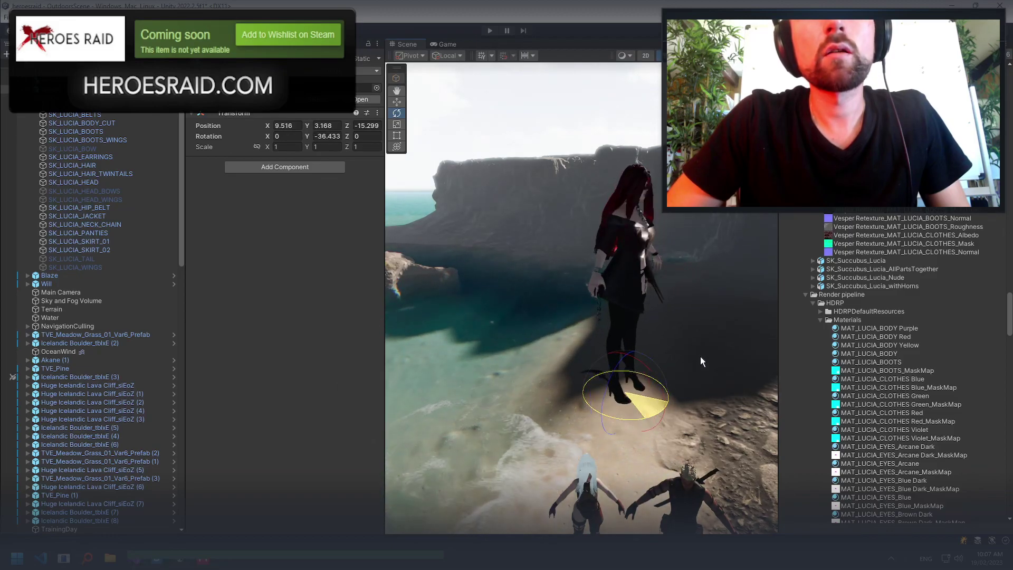
drag(733, 349, 733, 349)
mouse_move(482, 329)
right_down()
mouse_move(391, 342)
mouse_move(823, 353)
mouse_move(843, 413)
mouse_move(427, 363)
mouse_move(576, 245)
mouse_move(511, 317)
right_up()
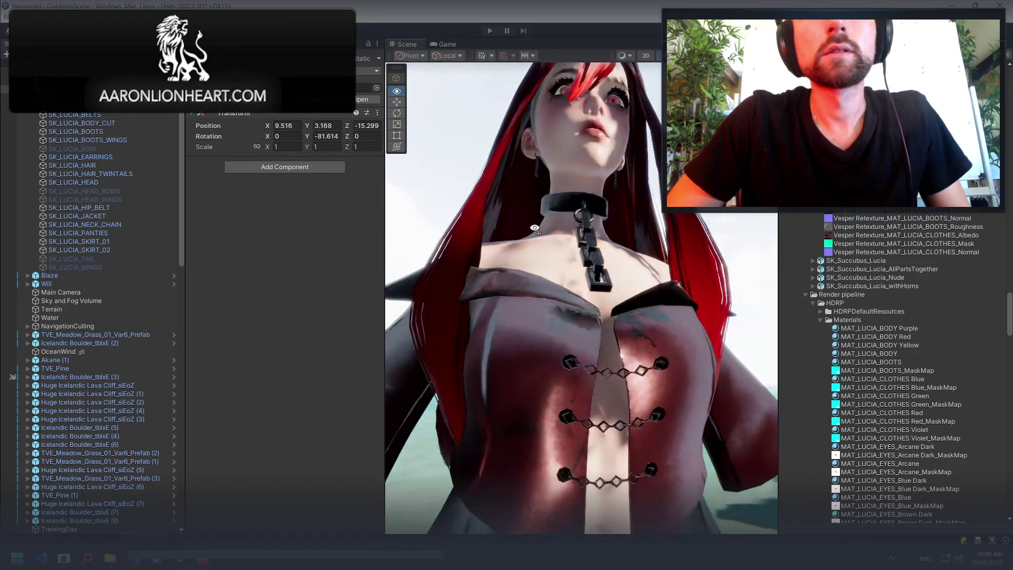
right_drag(510, 317, 502, 318)
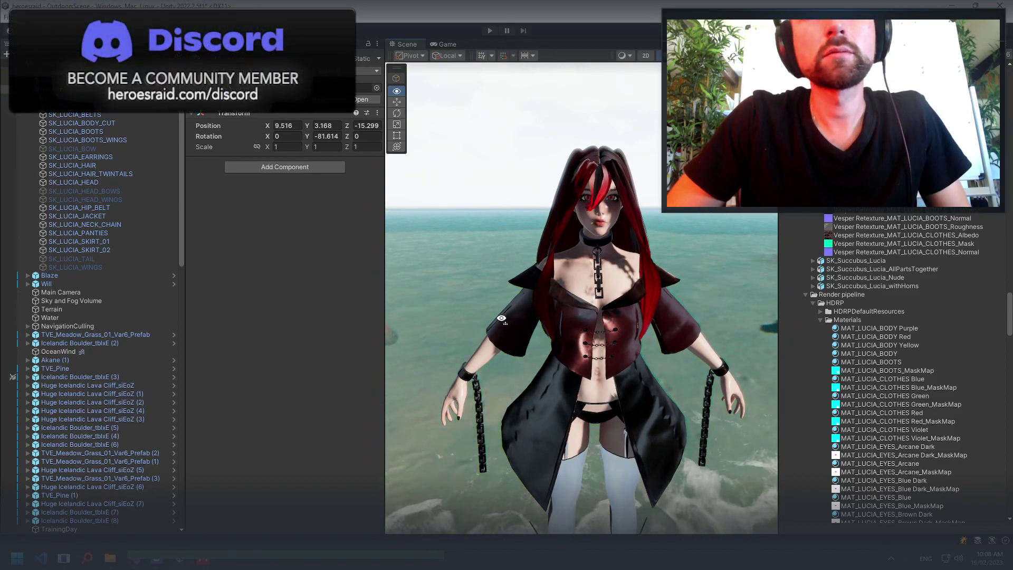
right_drag(501, 318, 501, 318)
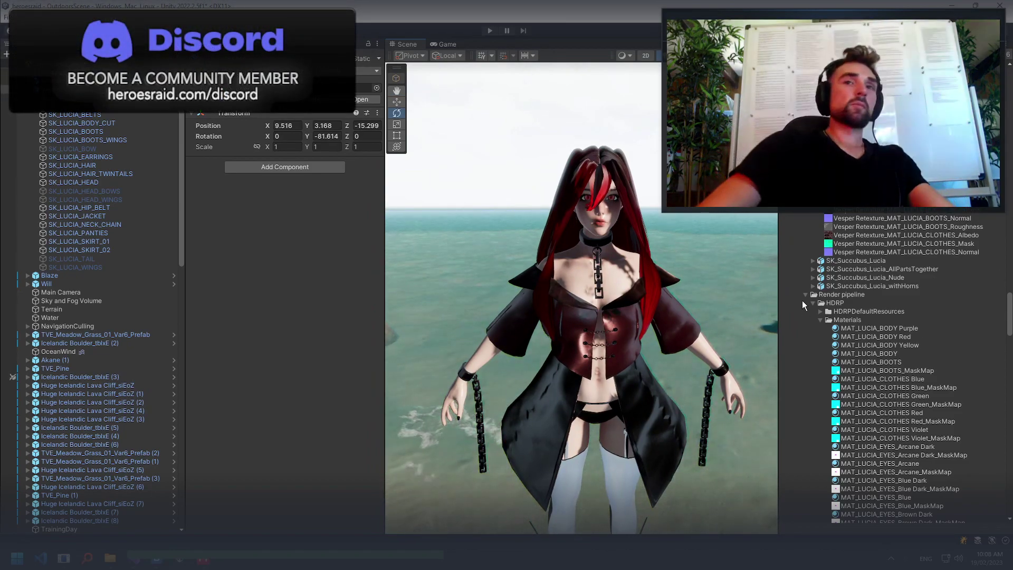
mouse_move(580, 296)
alt+mouse_down()
mouse_move(402, 334)
mouse_move(403, 237)
alt+mouse_up()
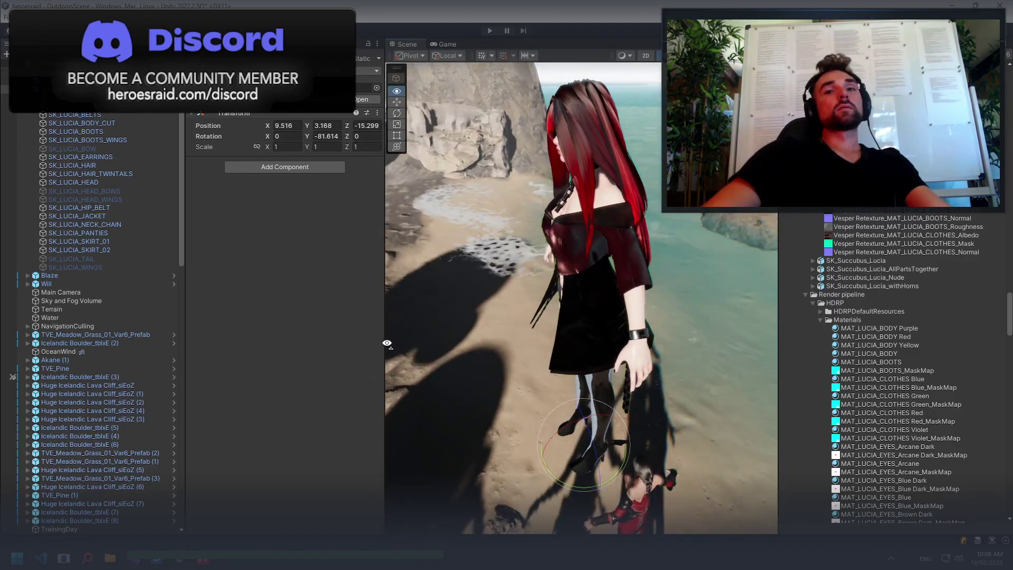
scroll(402, 238, down, 3)
Lower Vesper onto the sand at Y -0.19 and orbit around her to check placement
click(400, 104)
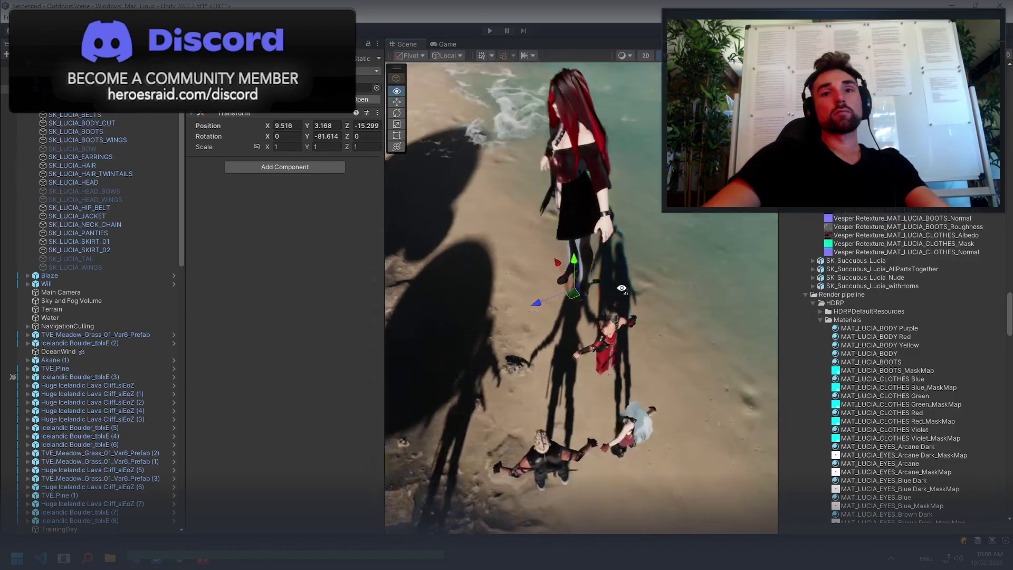
mouse_move(549, 243)
mouse_down()
mouse_move(565, 406)
mouse_move(547, 366)
mouse_up()
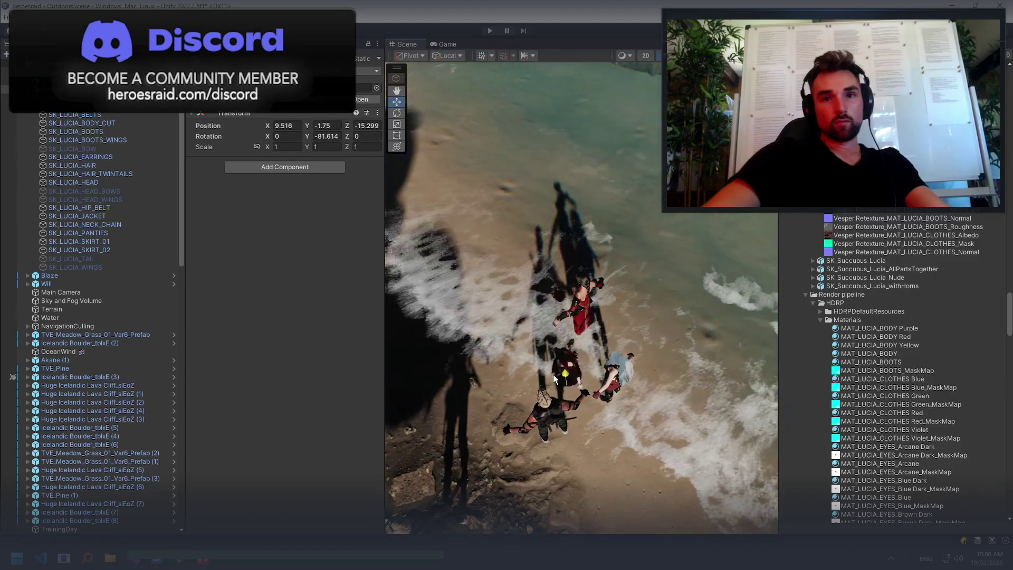
scroll(540, 362, up, 5)
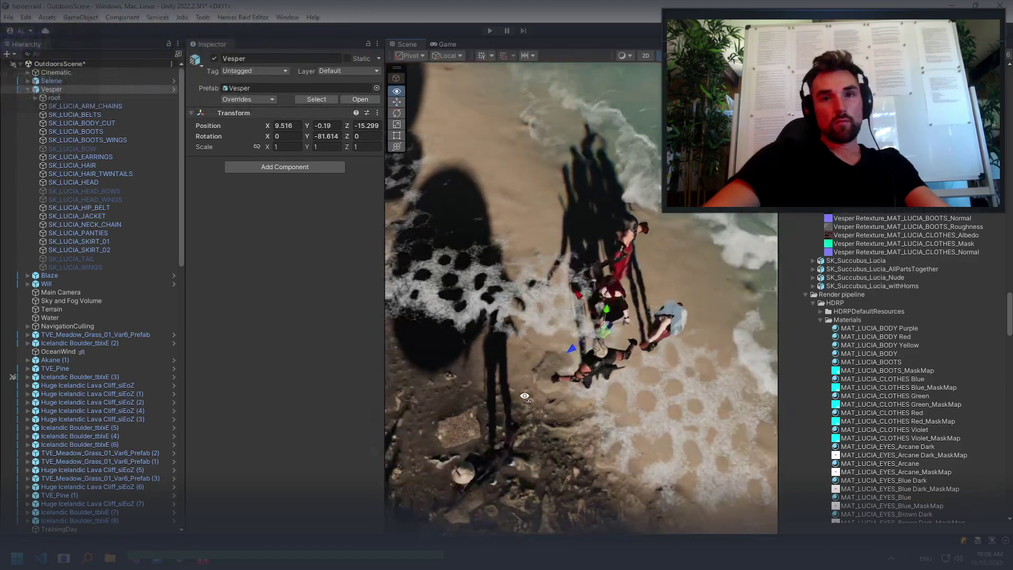
mouse_move(541, 362)
alt+mouse_down()
mouse_move(653, 372)
mouse_move(746, 252)
mouse_move(724, 271)
alt+mouse_up()
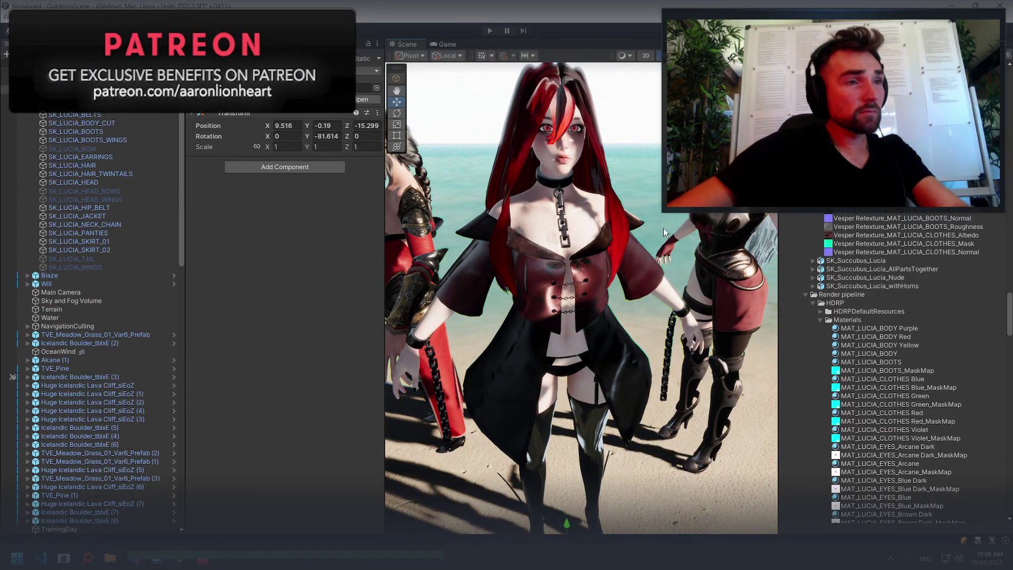
alt+drag(664, 228, 961, 228)
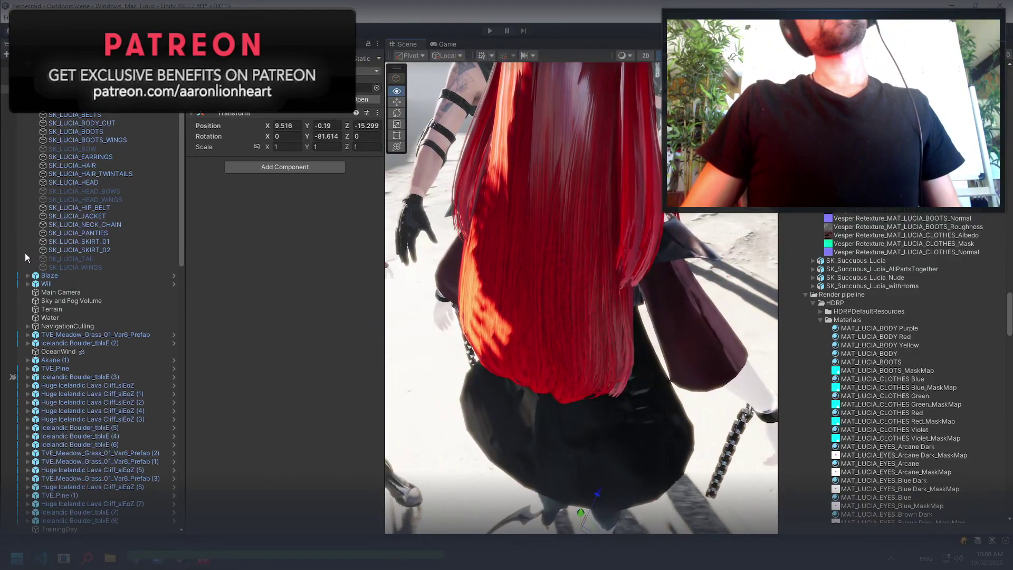
mouse_move(401, 237)
alt+mouse_down()
mouse_move(598, 232)
mouse_move(534, 210)
alt+mouse_up()
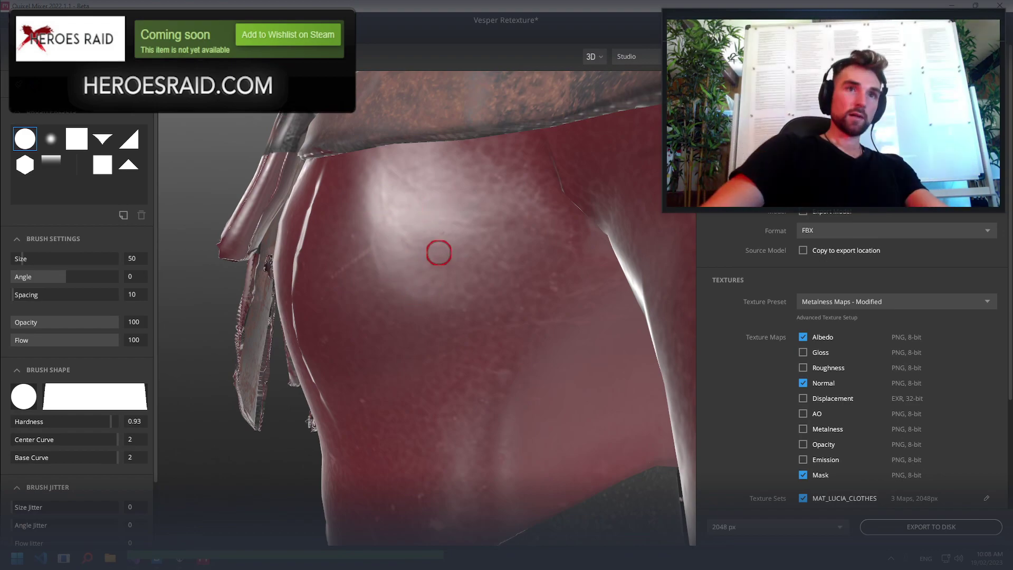
Orbit and zoom around the maroon leather jacket in the Mixer viewport
alt+drag(486, 276, 360, 246)
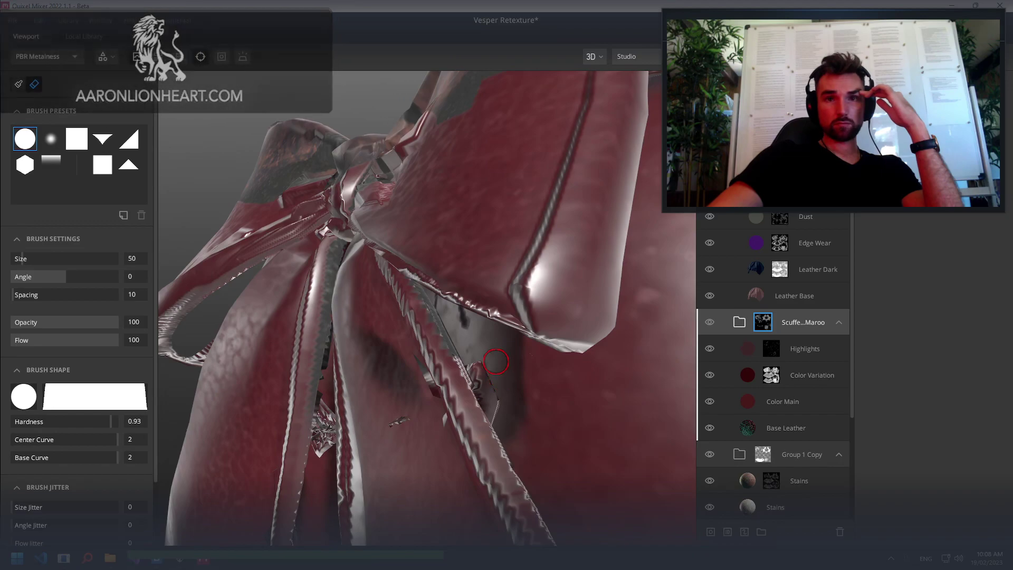
scroll(486, 382, up, 2)
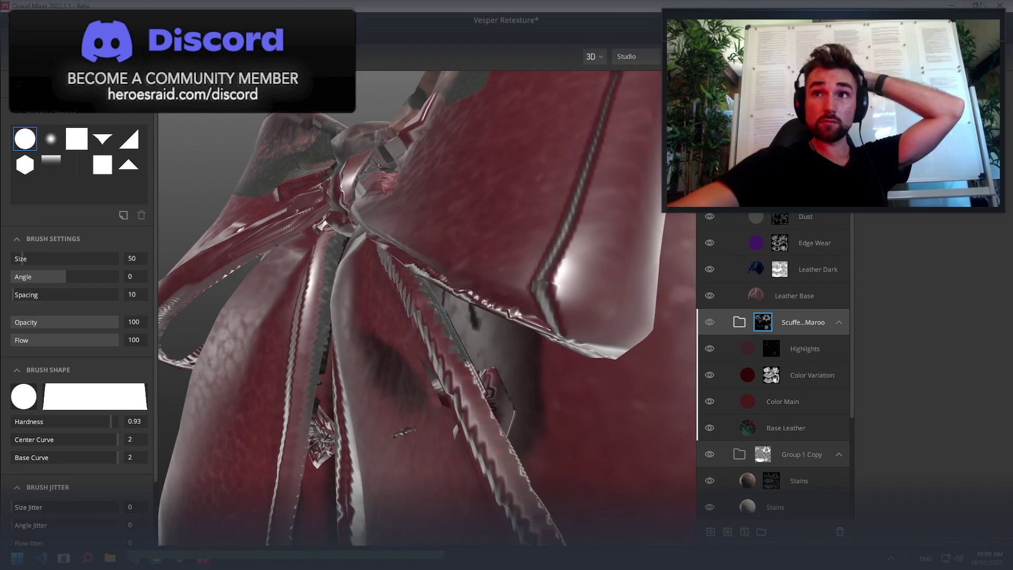
Close Mixer saving the Vesper Retexture mix changes, then switch back to Unity
click(999, 5)
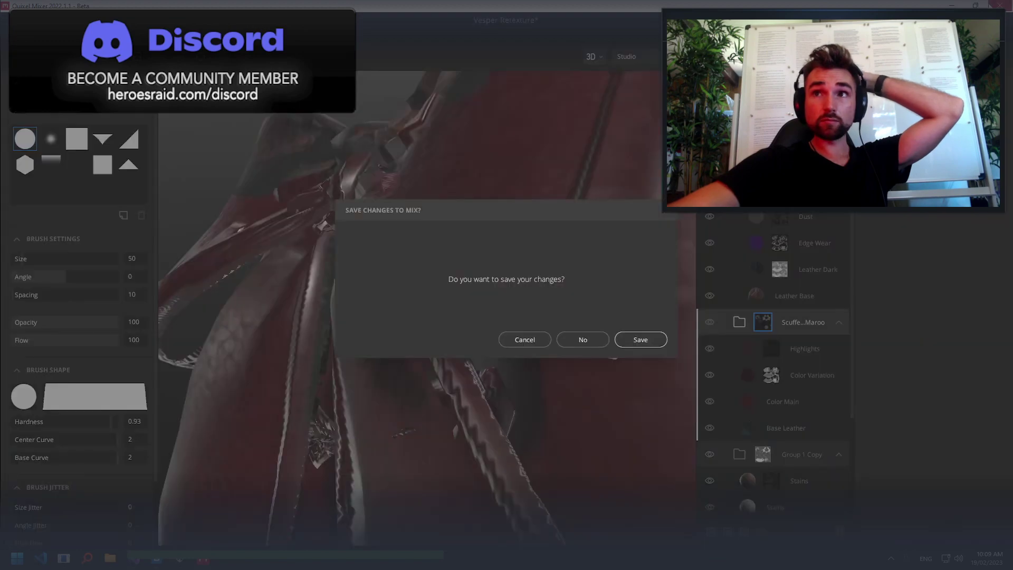
click(635, 336)
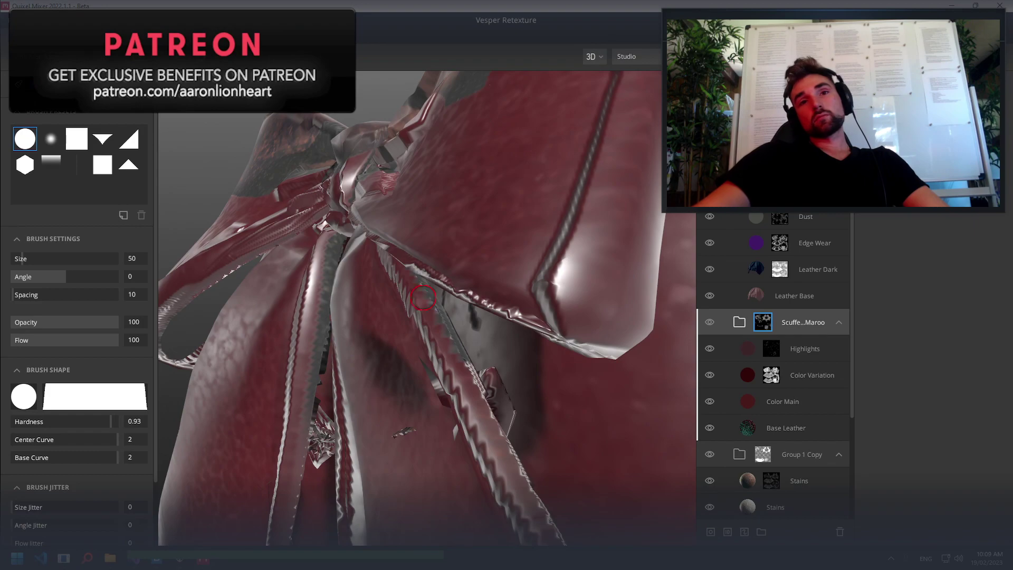
click(180, 558)
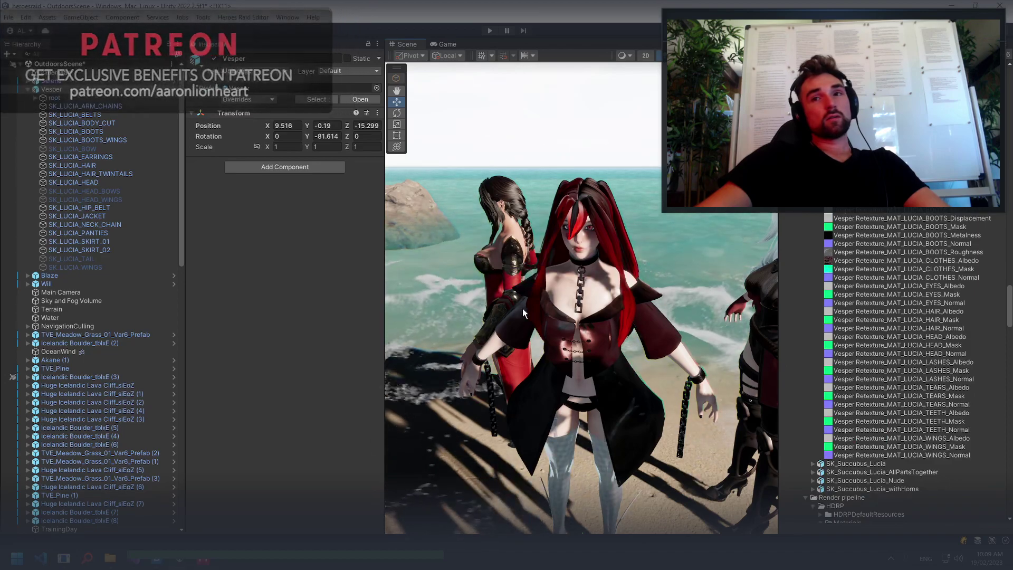
Orbit and zoom the Scene view in close to Vesper's legs and grey boots
alt+drag(498, 158, 585, 351)
scroll(586, 351, up, 2)
scroll(581, 352, up, 3)
scroll(575, 353, up, 3)
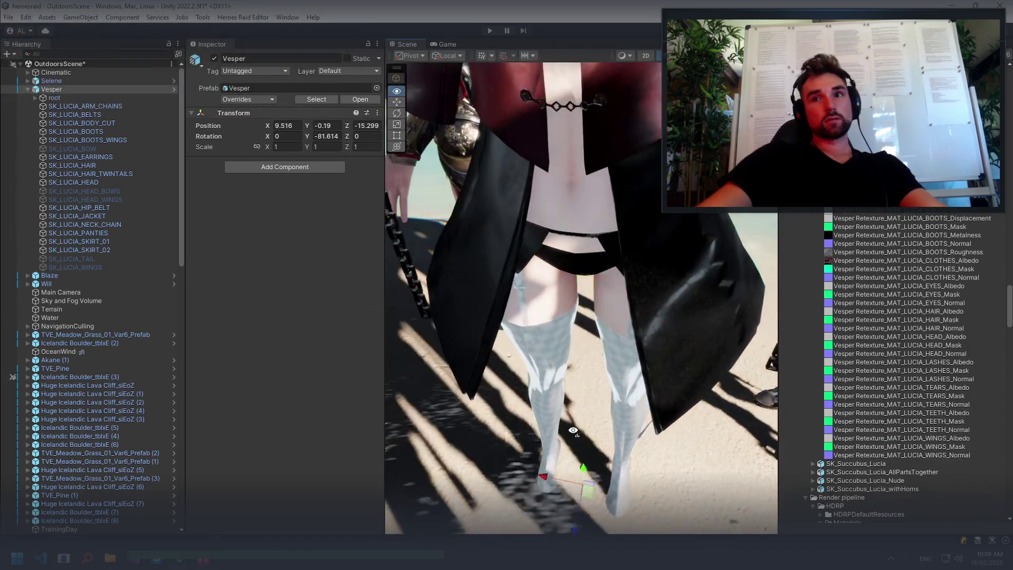
scroll(570, 355, up, 3)
scroll(568, 351, down, 3)
scroll(570, 346, up, 2)
scroll(571, 341, down, 2)
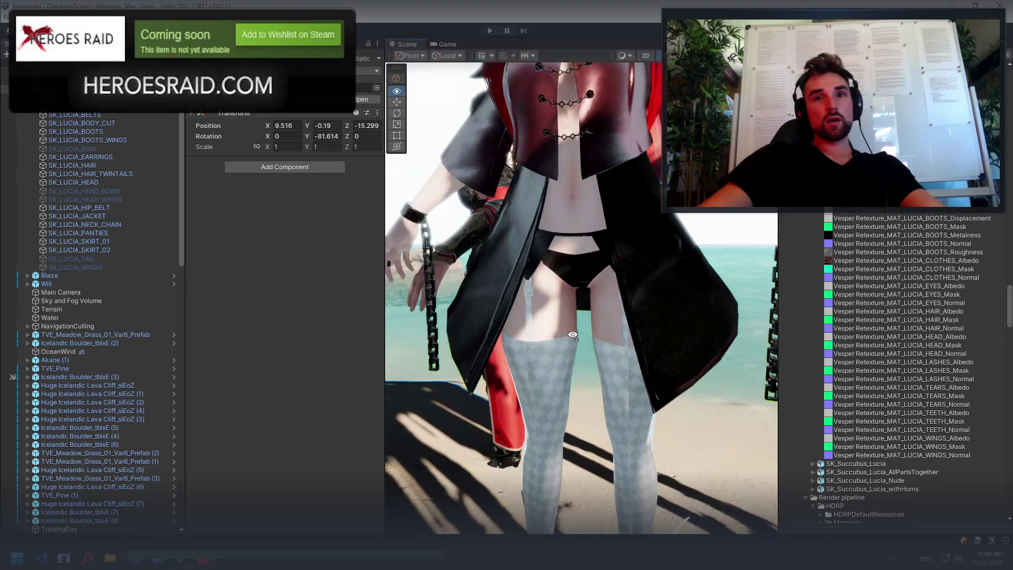
scroll(573, 334, down, 3)
alt+drag(572, 334, 559, 378)
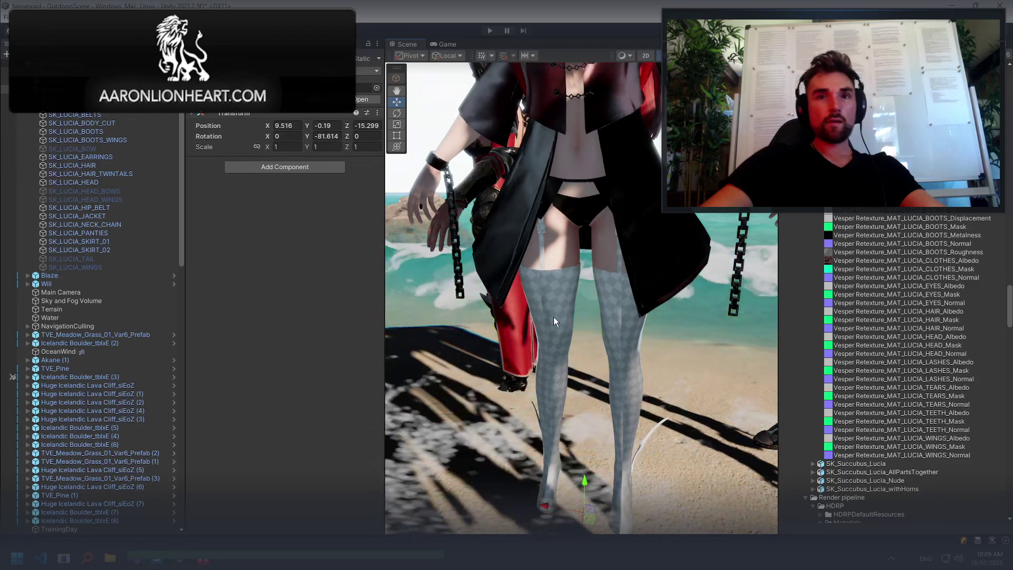
right_drag(553, 317, 567, 310)
Create a new mix named Vesper Retexture Boots loaded with the Lucia FBX model
click(210, 562)
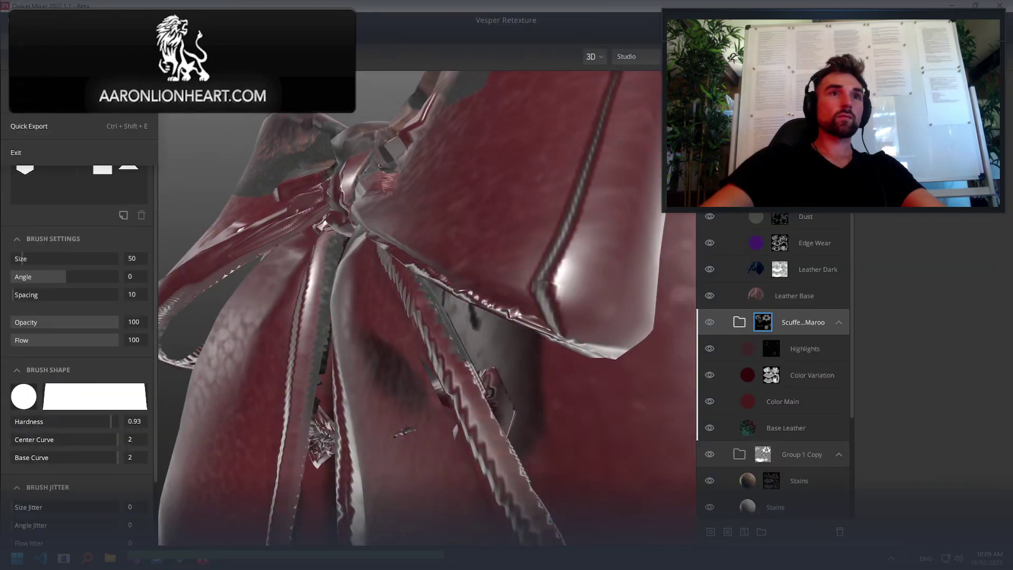
key(ctrl+n)
text(Vespe)
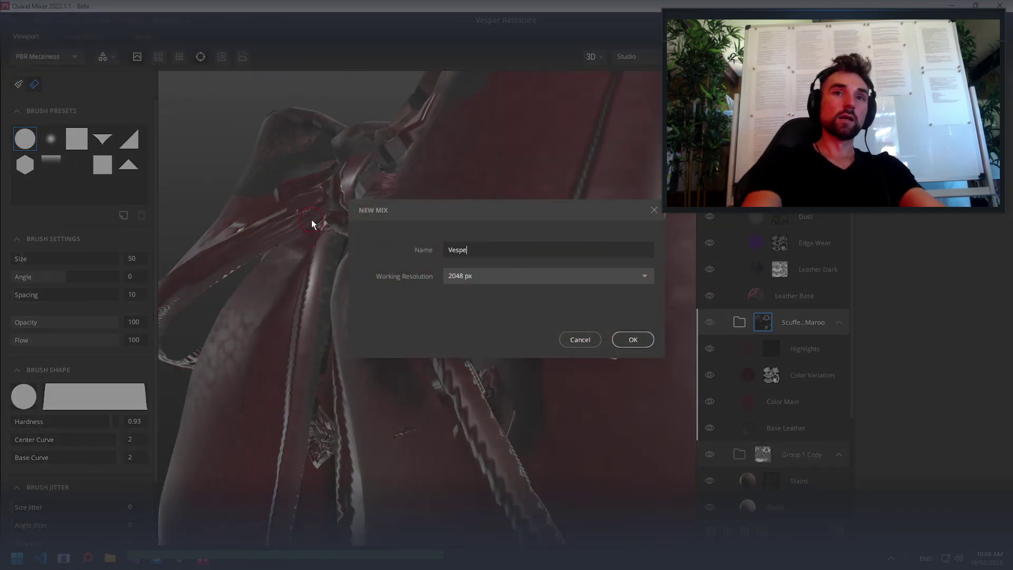
text(r Retexture)
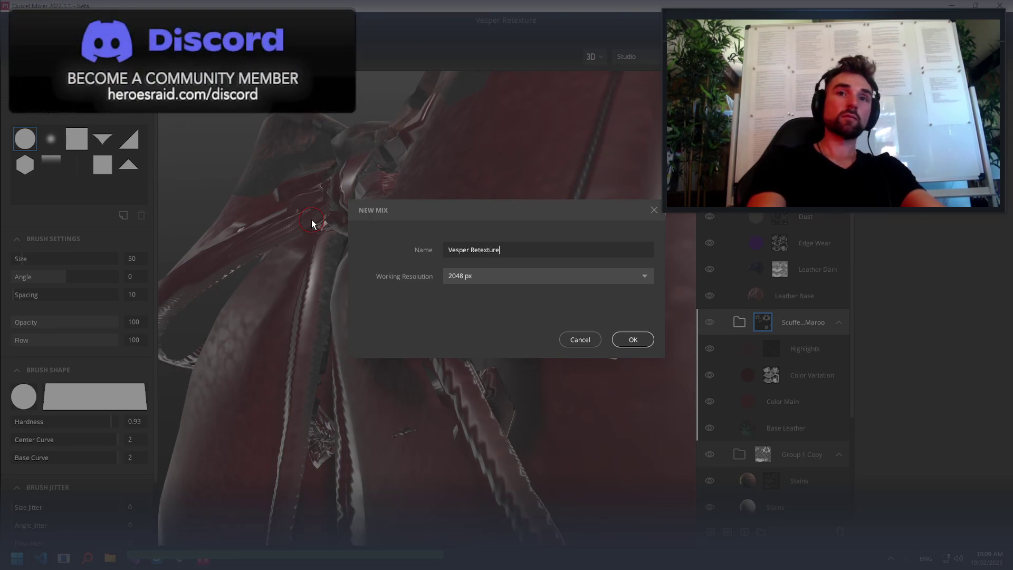
text(lack)
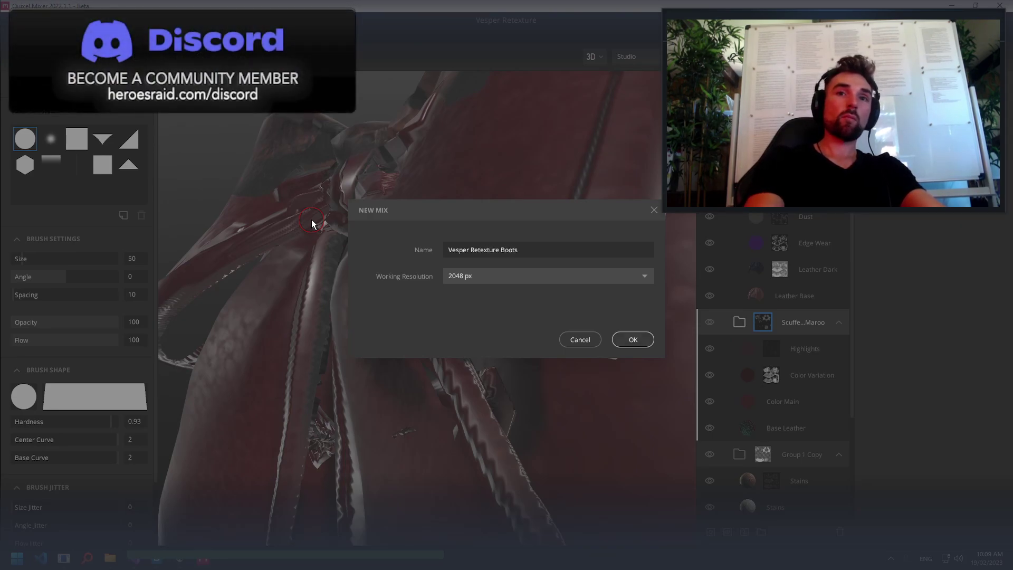
key(Return)
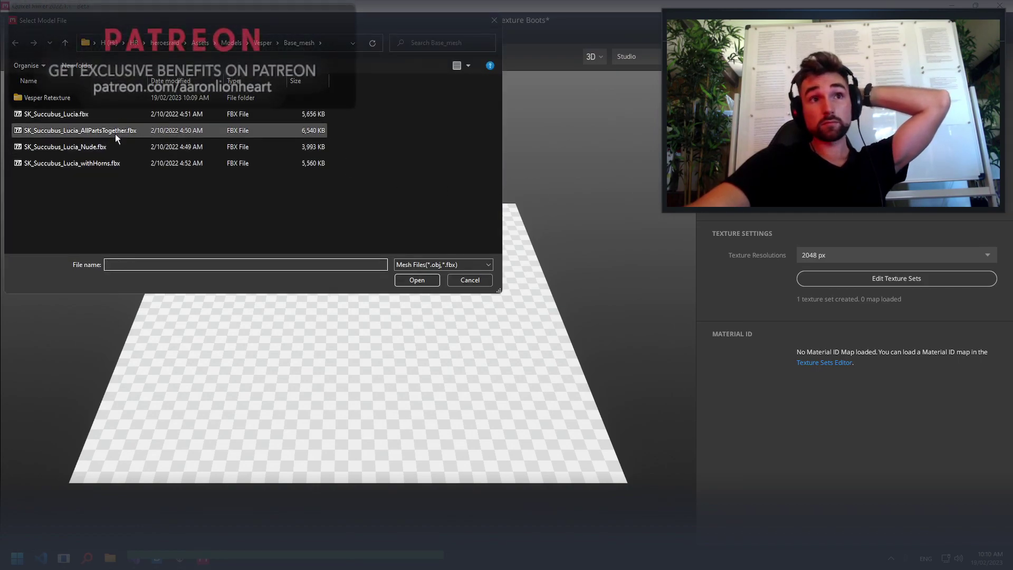
click(105, 117)
double_click(80, 131)
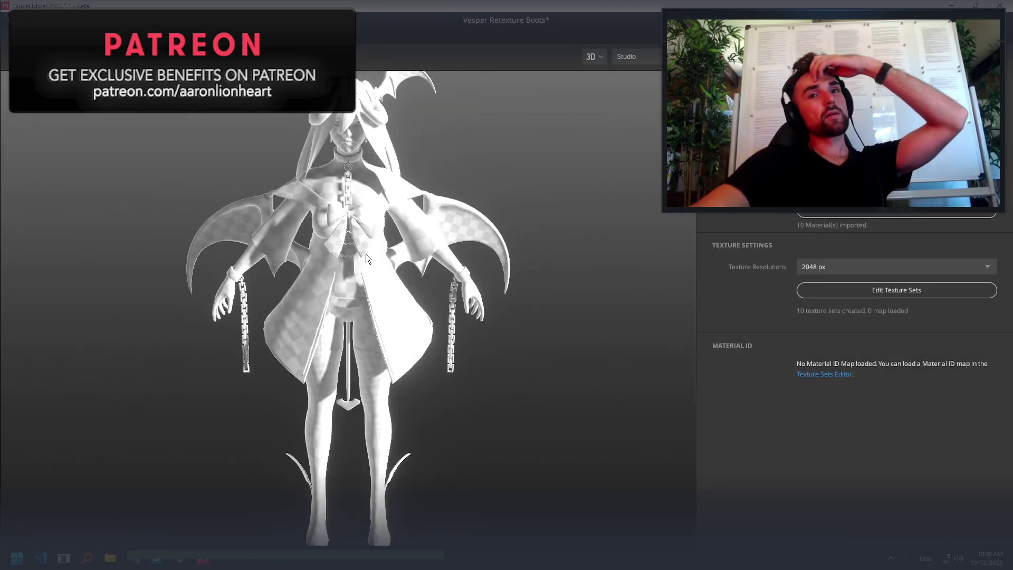
click(897, 290)
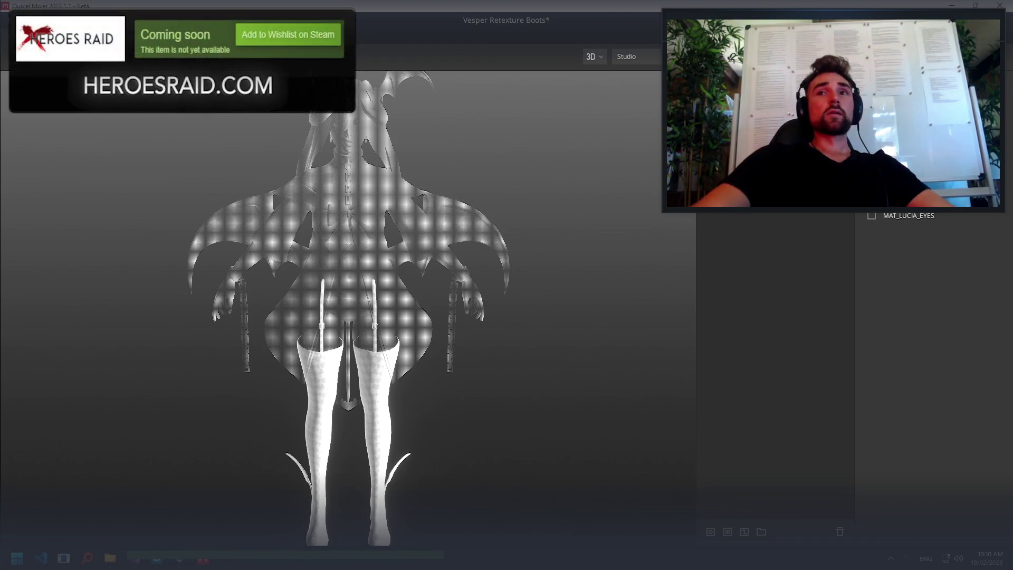
Look over the model's texture sets and material settings in the texture sets editor
scroll(829, 341, down, 3)
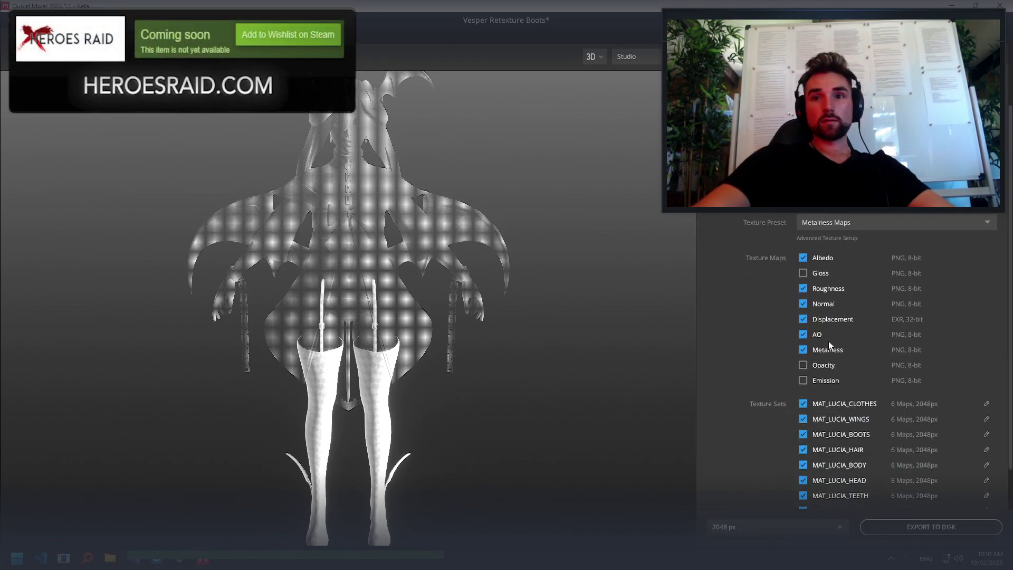
scroll(828, 341, up, 3)
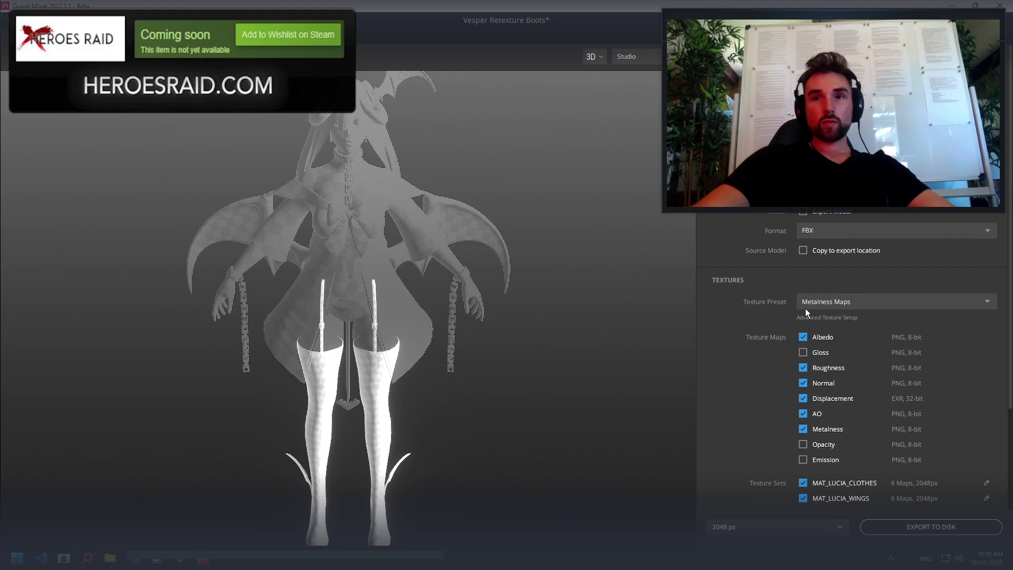
click(823, 317)
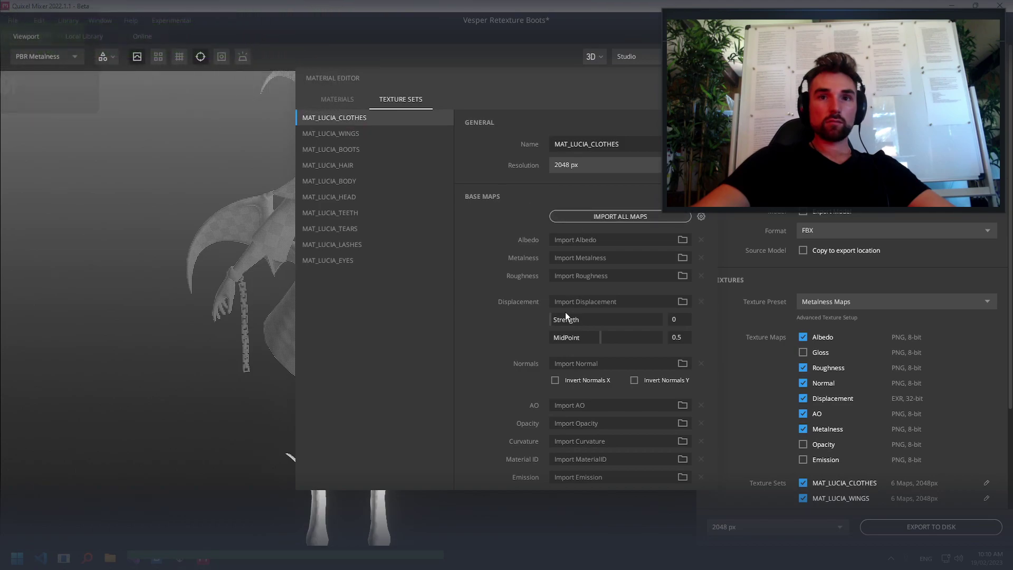
click(337, 100)
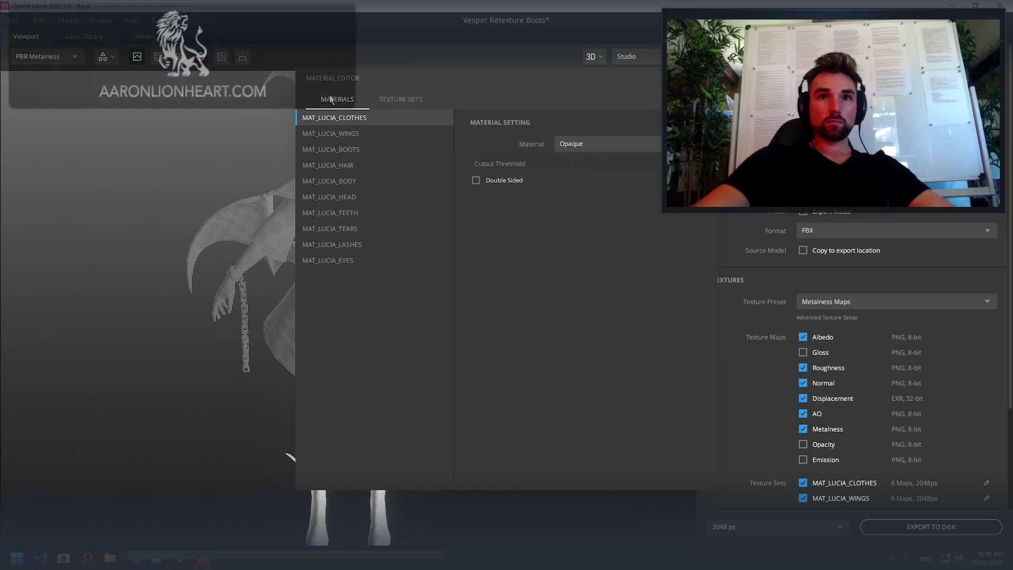
click(400, 99)
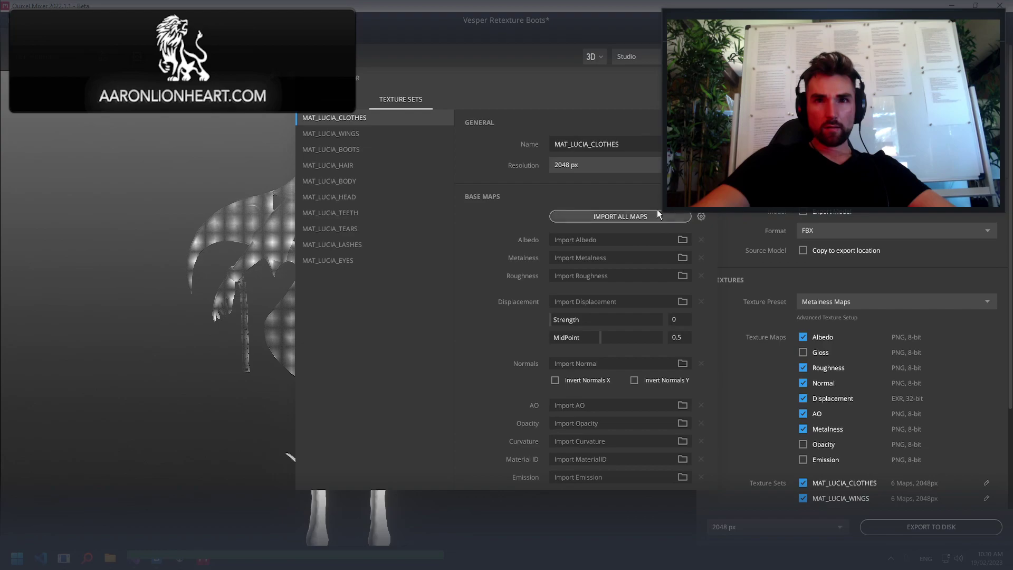
key(Escape)
Exclude every texture set except MAT_LUCIA_BODY from export and open its advanced export config
scroll(856, 220, down, 2)
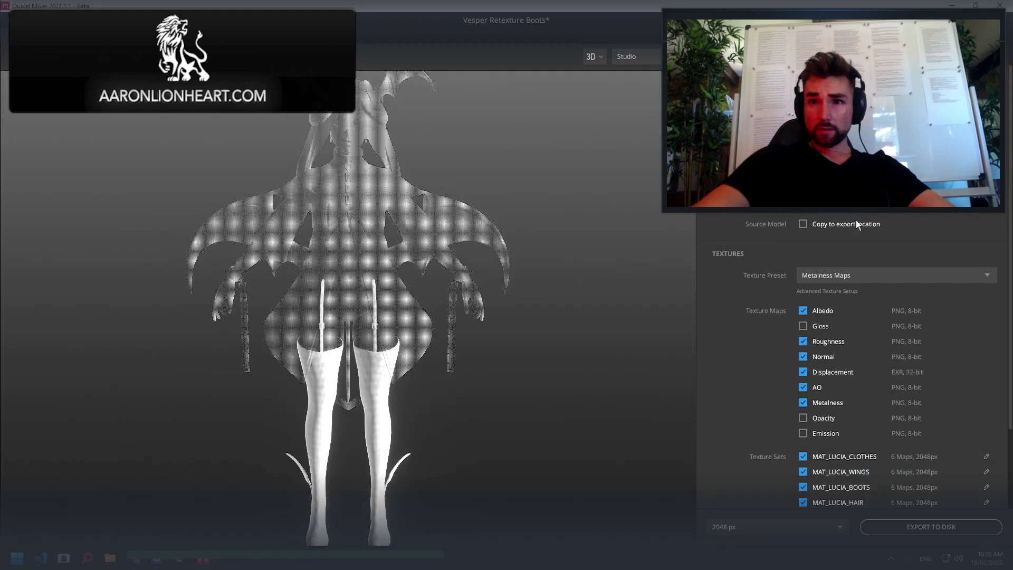
scroll(856, 221, down, 2)
scroll(857, 223, down, 2)
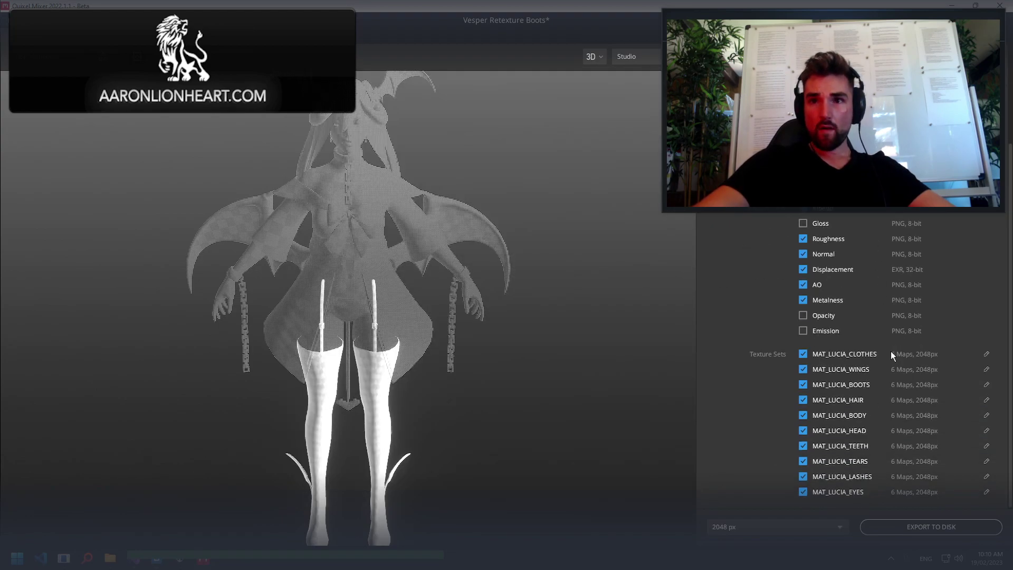
click(803, 492)
click(803, 477)
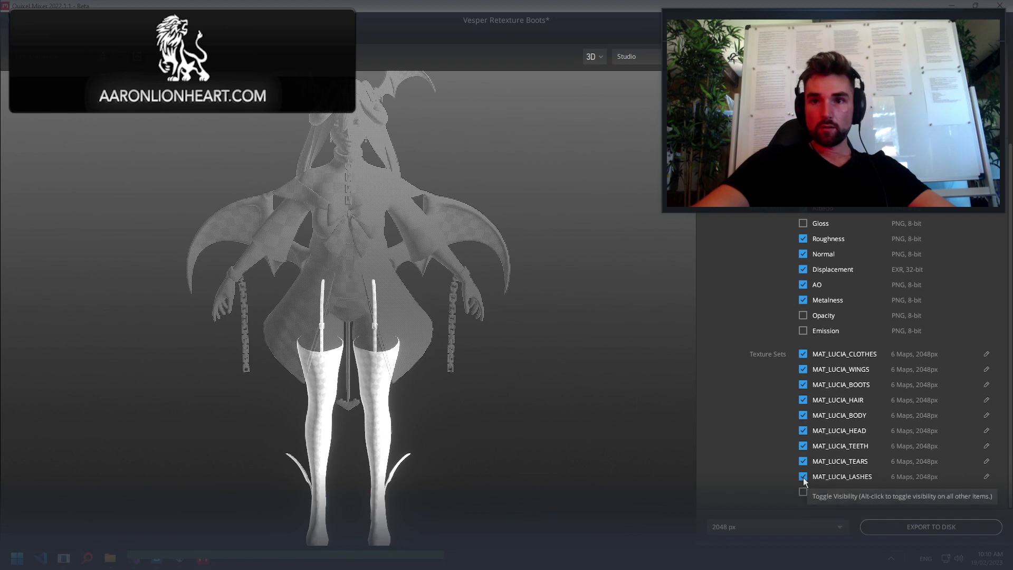
click(802, 446)
click(803, 431)
click(803, 400)
click(803, 384)
click(802, 354)
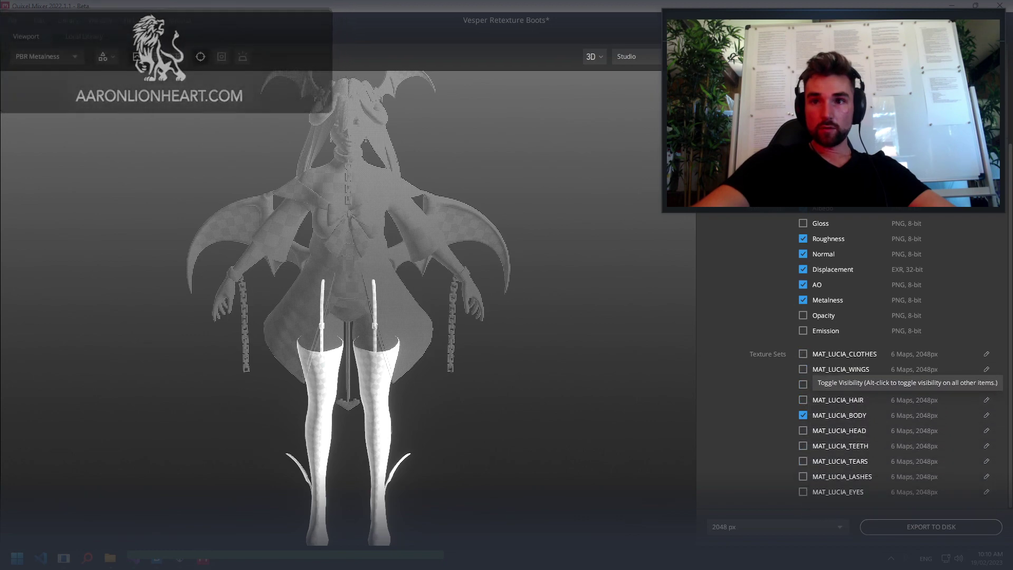
click(987, 416)
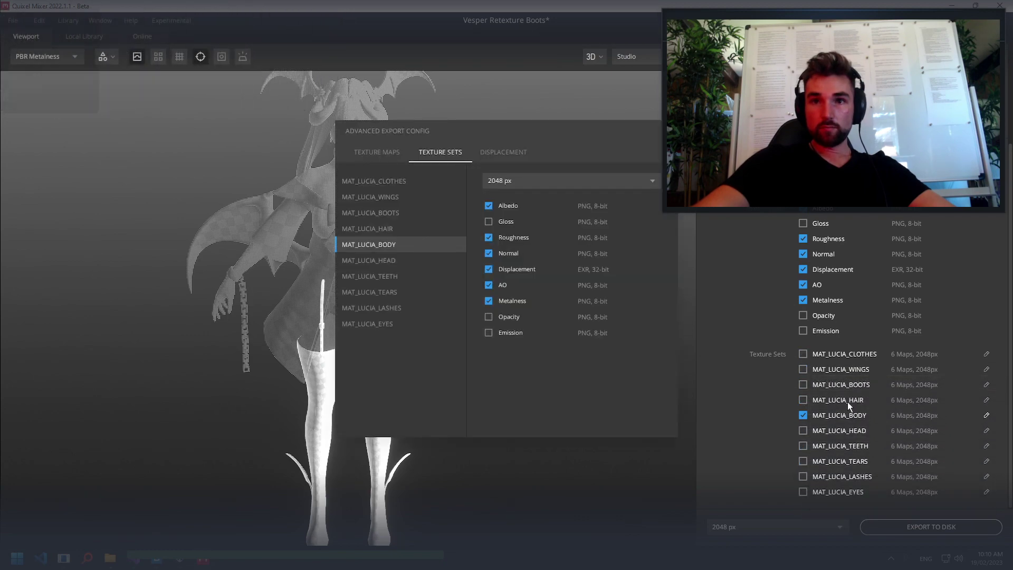
Drop the Metalness, AO, Displacement and Roughness maps from the BODY export
click(492, 301)
click(491, 285)
click(489, 270)
click(491, 239)
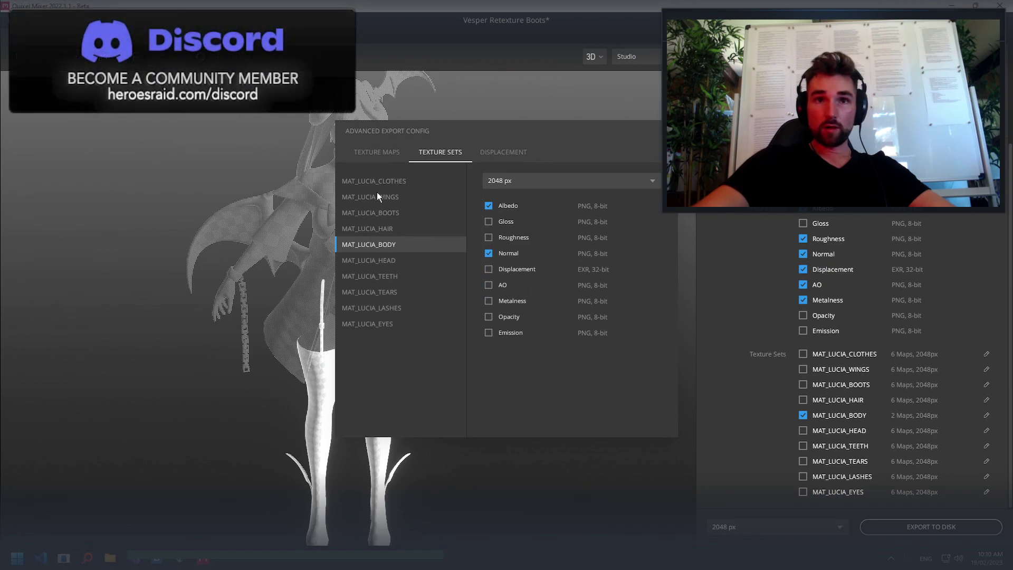
Add a new custom export map named Mask
click(403, 160)
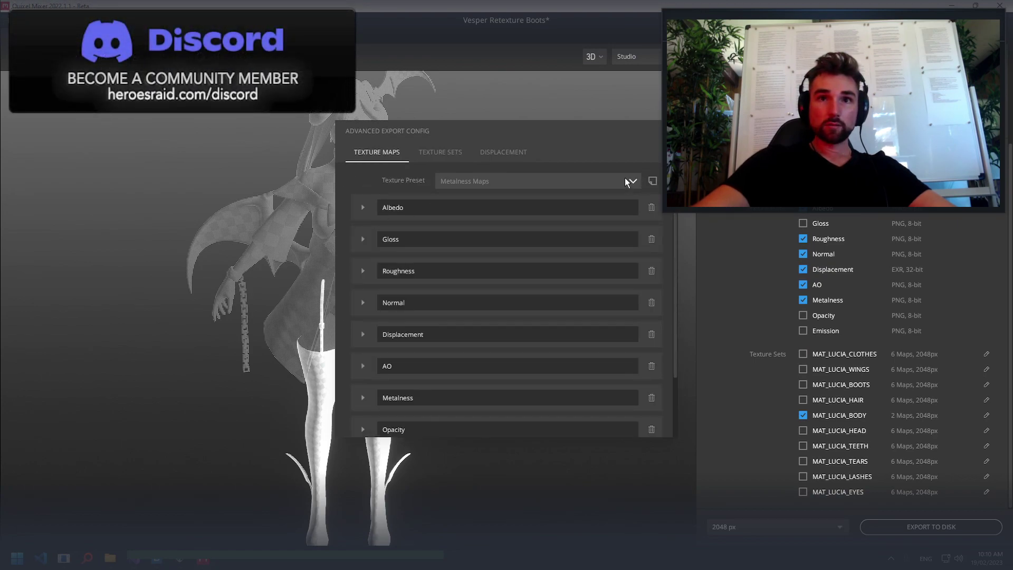
scroll(554, 343, down, 3)
click(520, 402)
scroll(445, 401, down, 3)
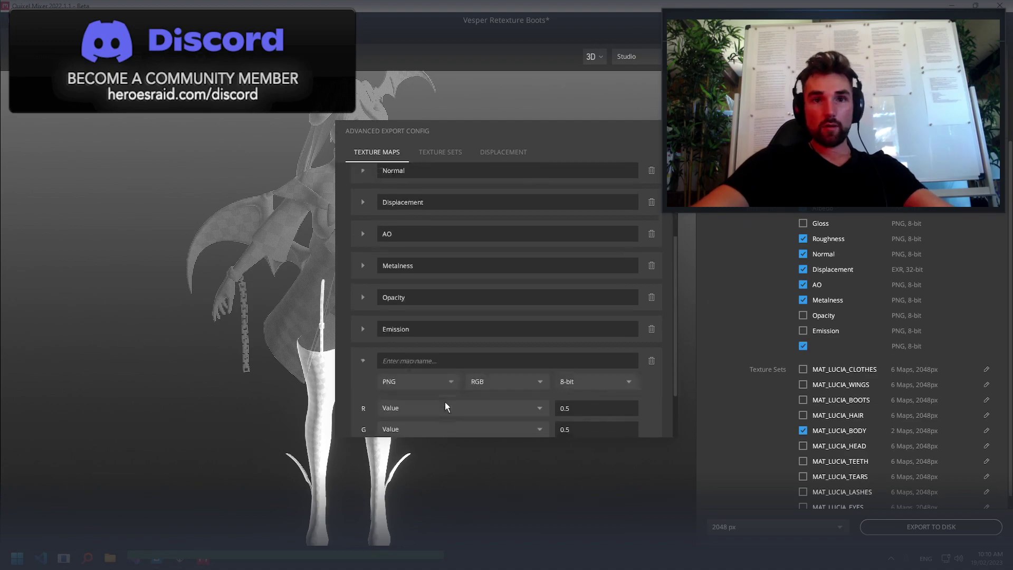
scroll(445, 407, down, 1)
text(Mask)
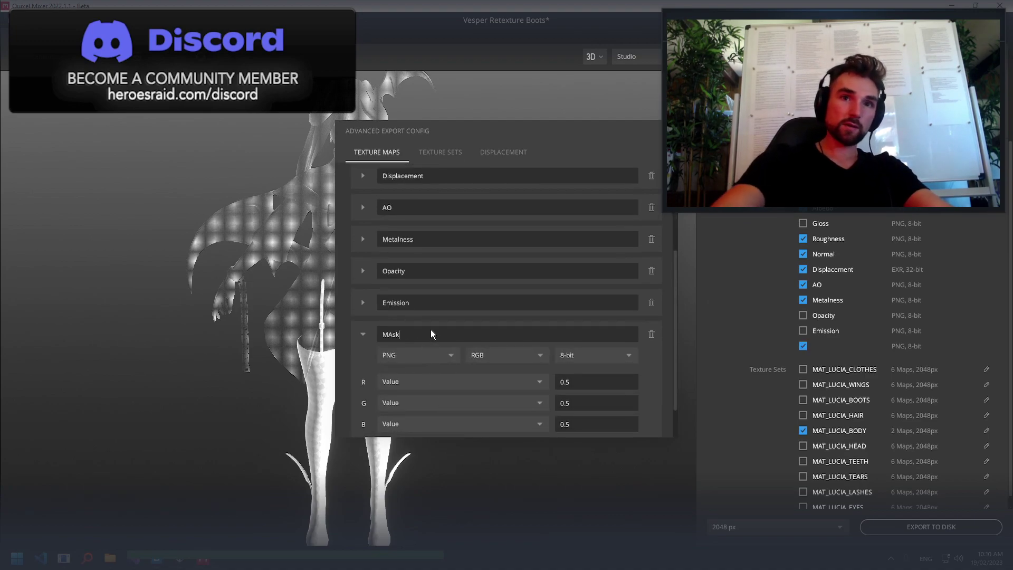
key(Return)
scroll(459, 359, down, 2)
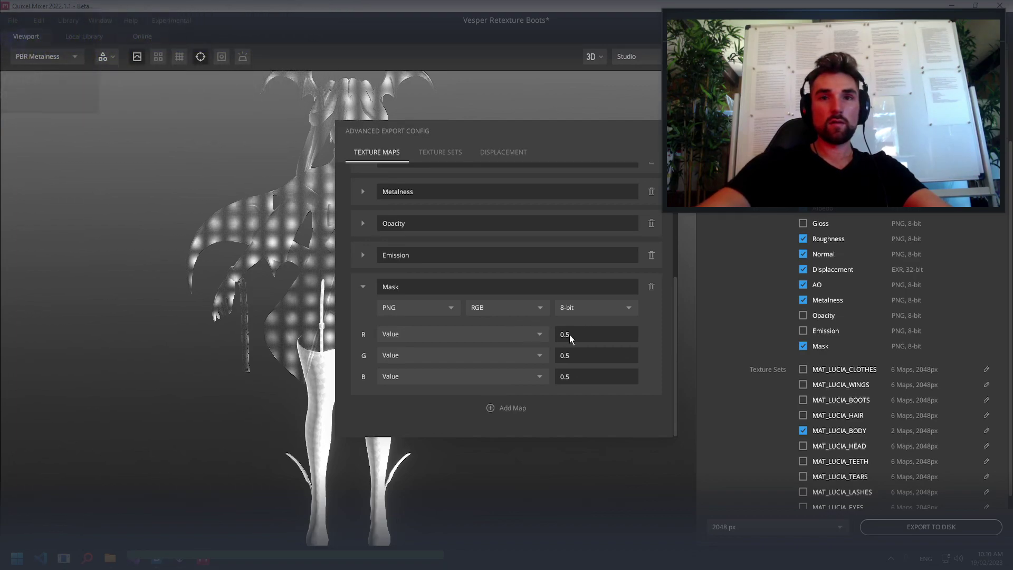
Set the Mask map's red channel source to Metalness
click(361, 258)
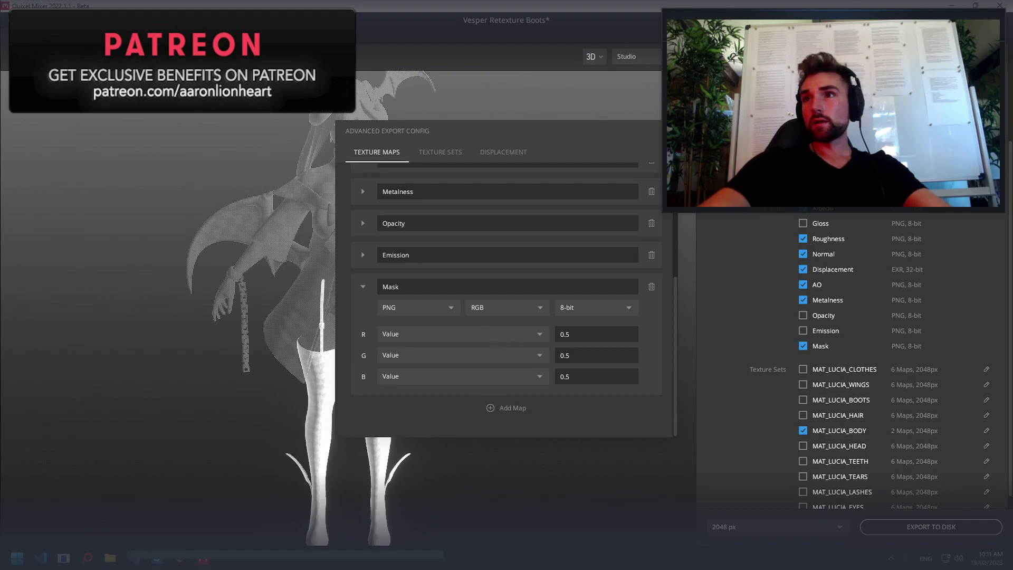
click(447, 335)
click(426, 270)
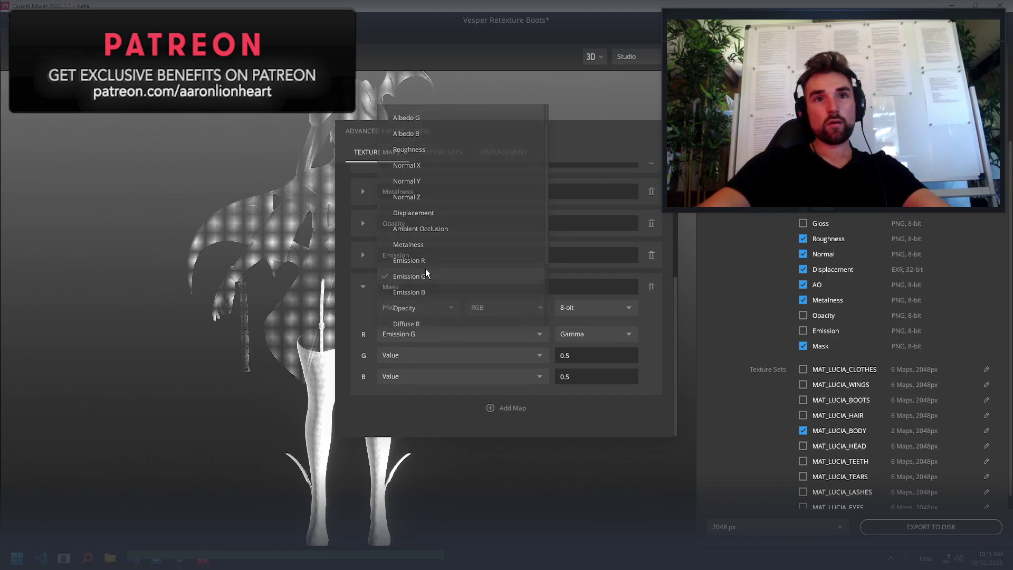
click(415, 335)
click(438, 276)
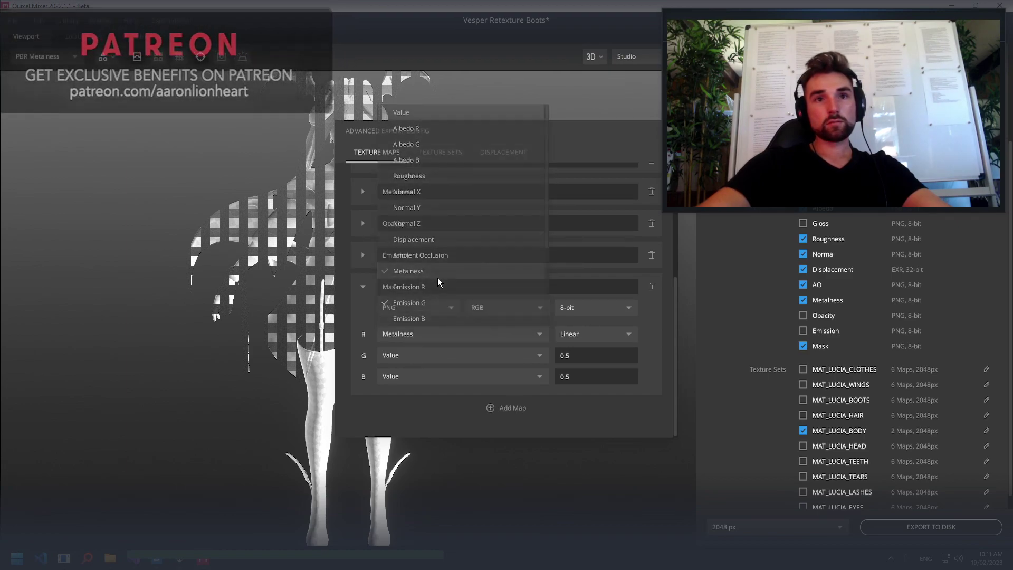
Pack Ambient Occlusion into the Mask's G channel and Roughness into its B channel
click(432, 352)
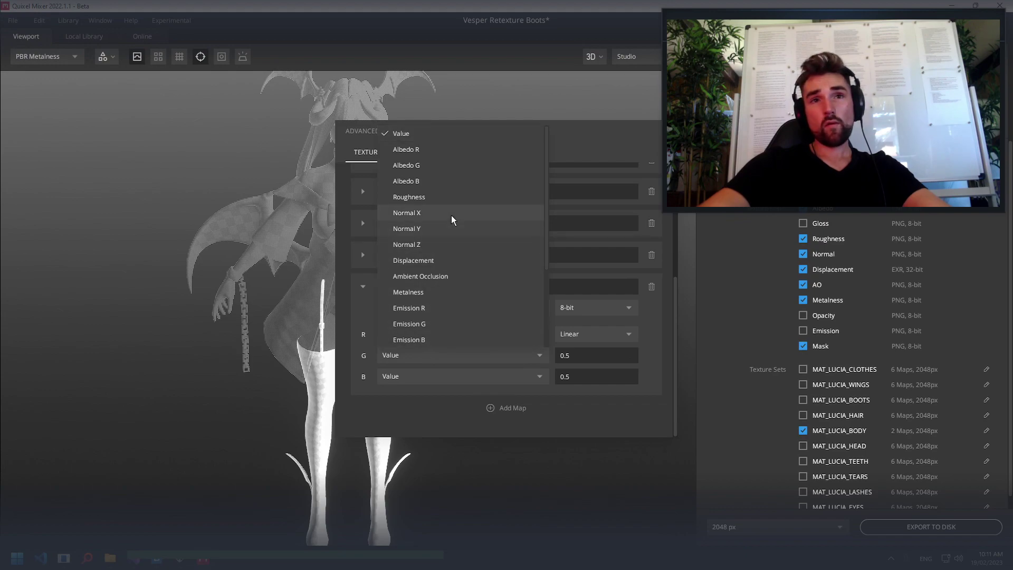
scroll(429, 279, down, 1)
scroll(428, 281, down, 2)
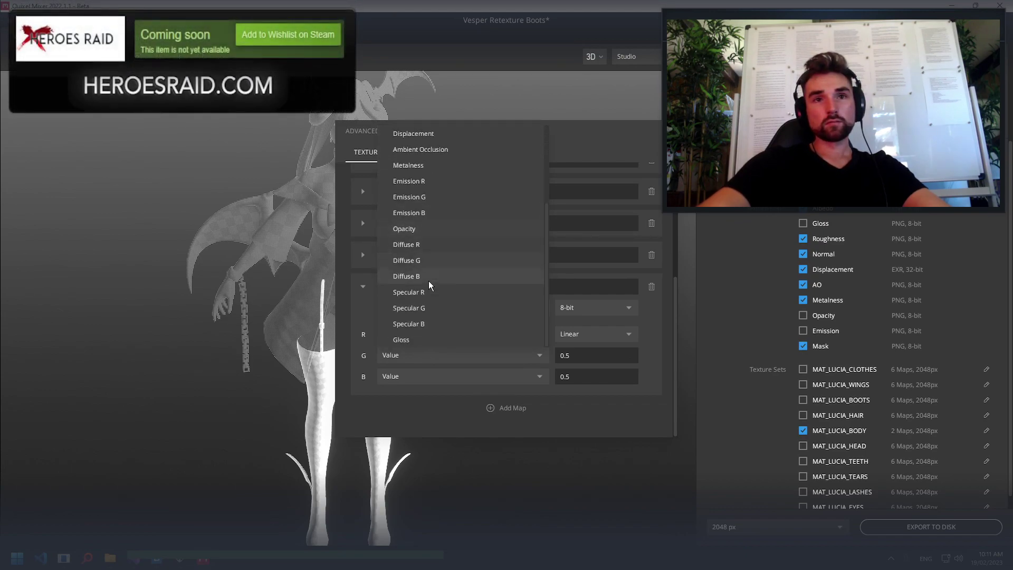
scroll(430, 303, up, 3)
scroll(433, 264, down, 1)
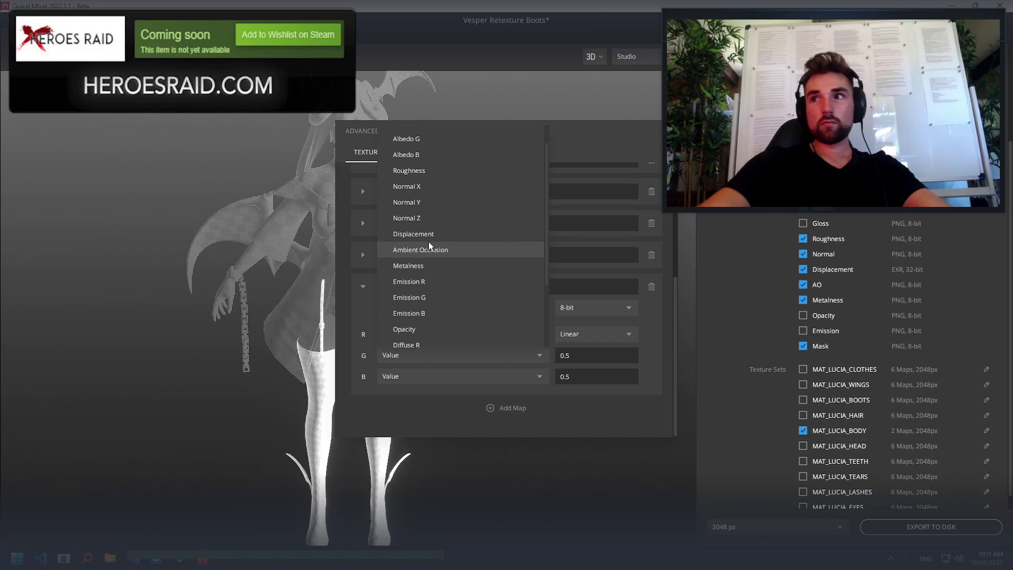
scroll(428, 246, up, 2)
scroll(433, 254, down, 5)
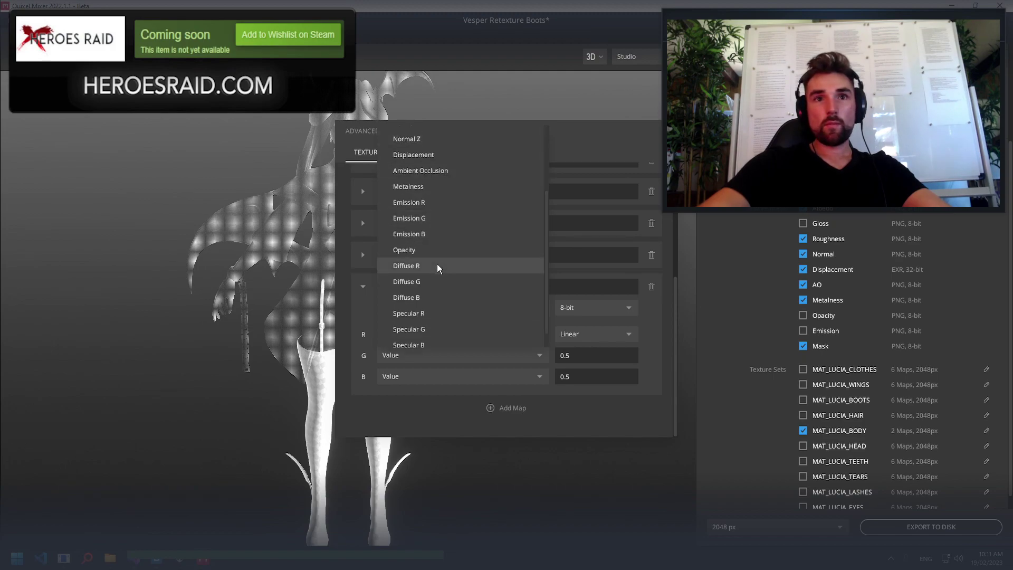
click(451, 177)
click(458, 375)
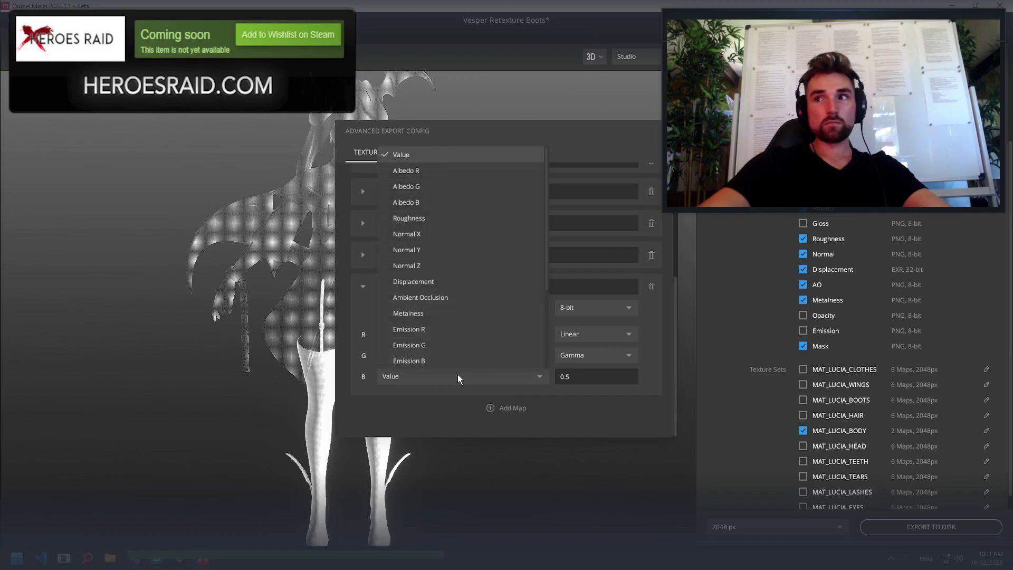
click(446, 223)
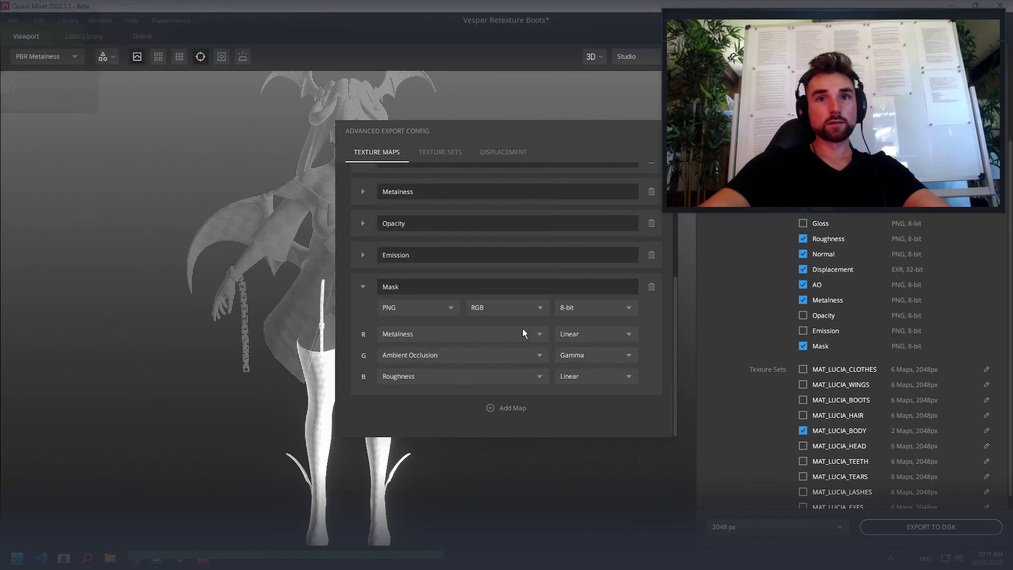
click(583, 354)
Review which maps each texture set exports and close the export configuration
scroll(528, 306, up, 3)
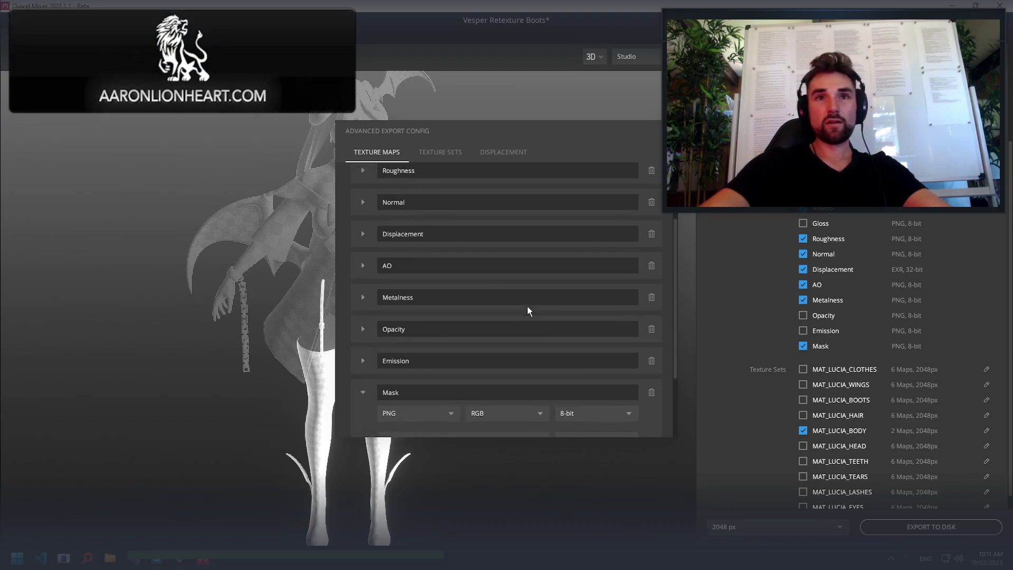
scroll(528, 306, up, 3)
click(446, 153)
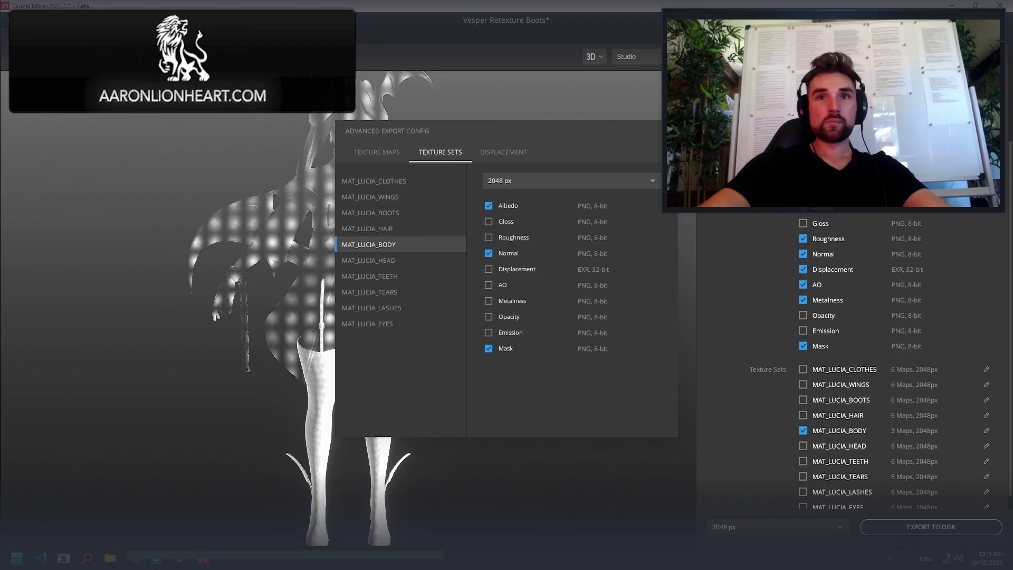
key(Escape)
key(Escape)
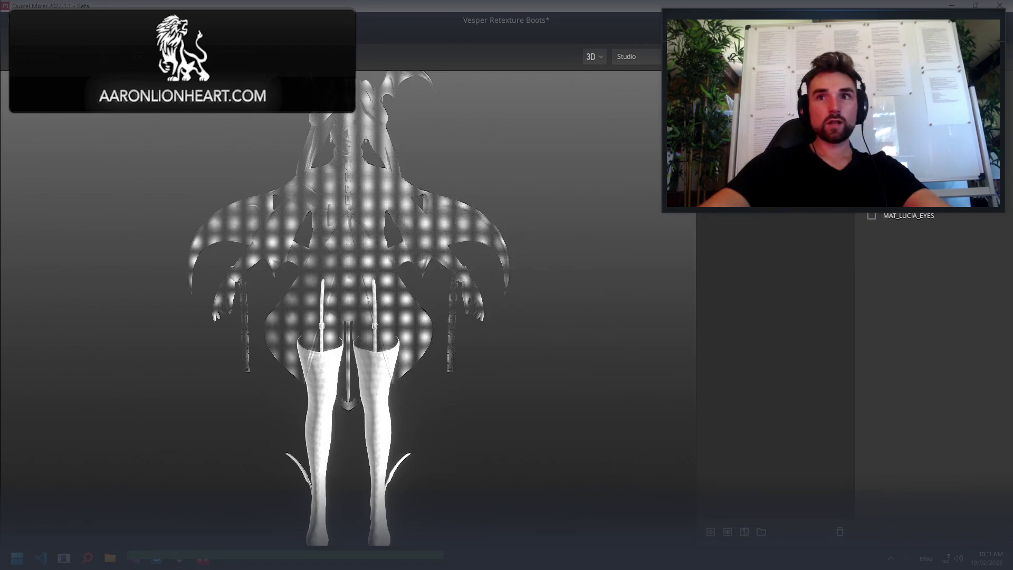
Search the local library for 'plastic' and apply Plastic - Bakelite (Black) to the boots
click(75, 37)
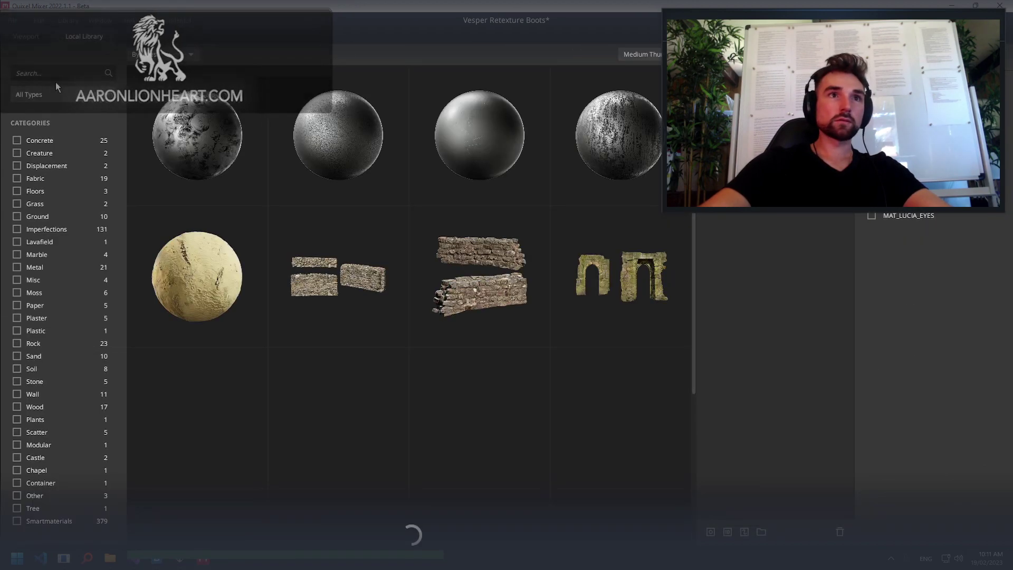
text(plastic)
key(Return)
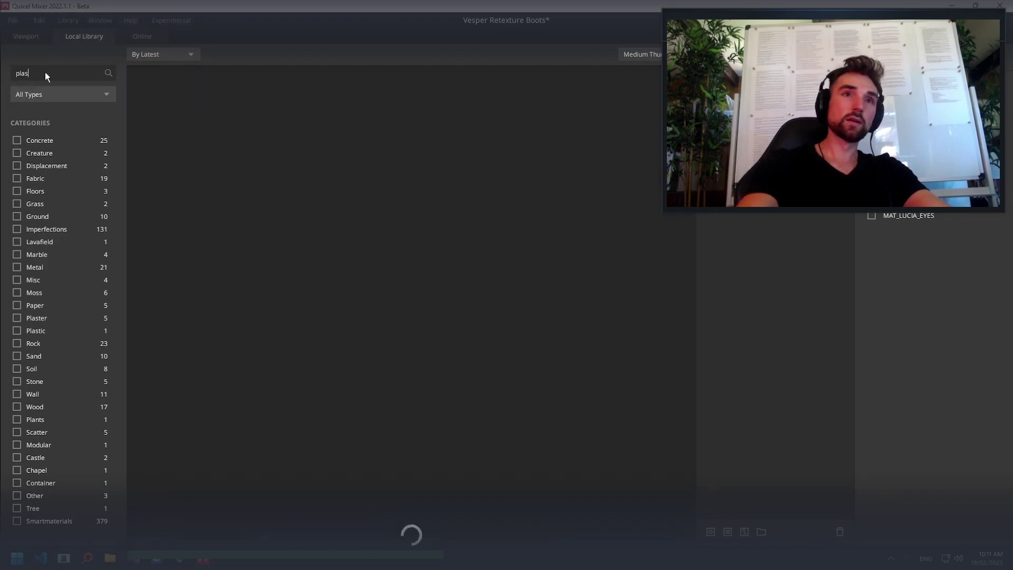
scroll(209, 331, down, 3)
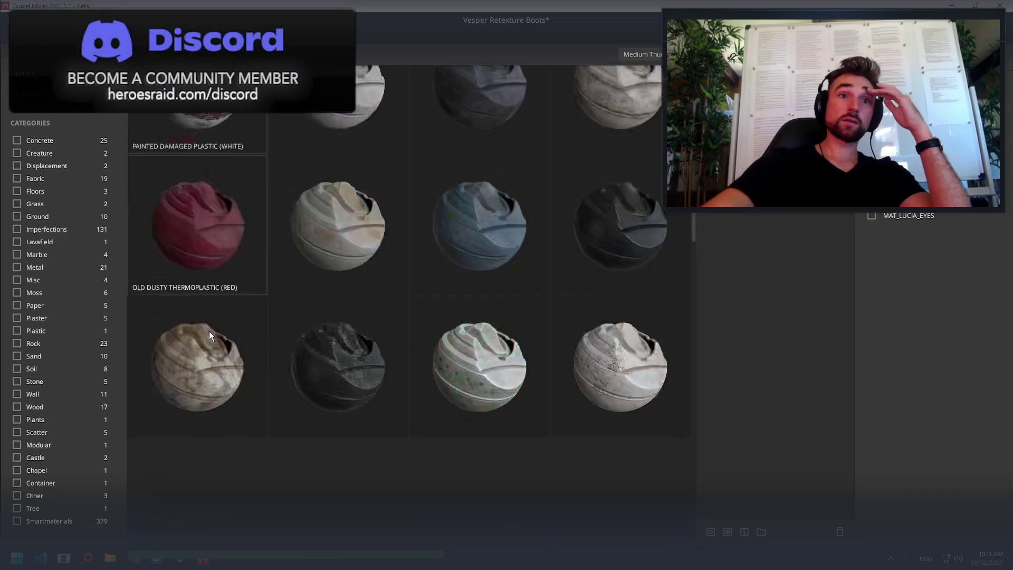
scroll(402, 260, down, 3)
scroll(450, 341, down, 3)
scroll(457, 370, up, 1)
scroll(458, 369, down, 5)
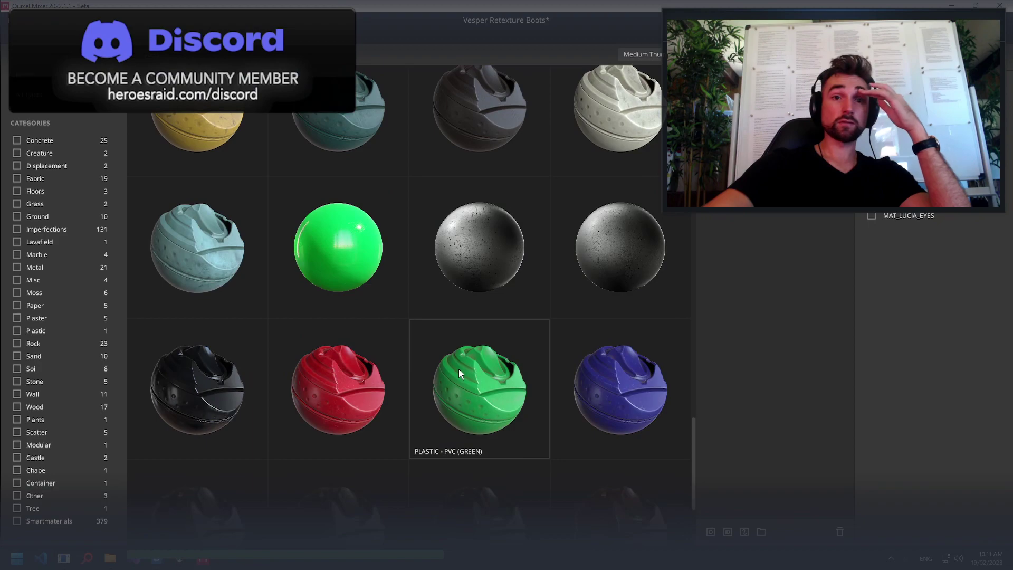
scroll(176, 375, down, 3)
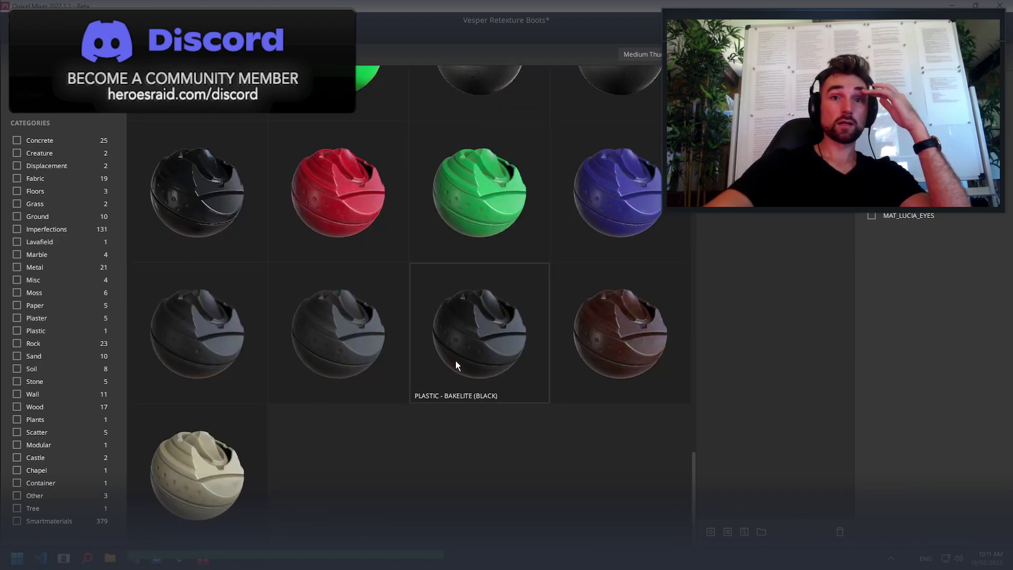
click(460, 347)
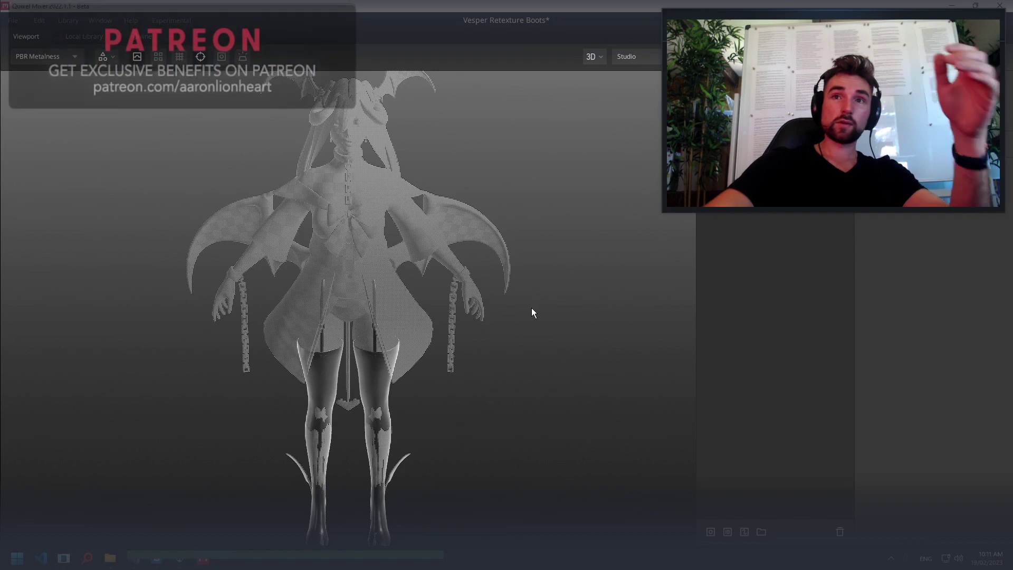
scroll(524, 280, up, 1)
scroll(423, 324, up, 3)
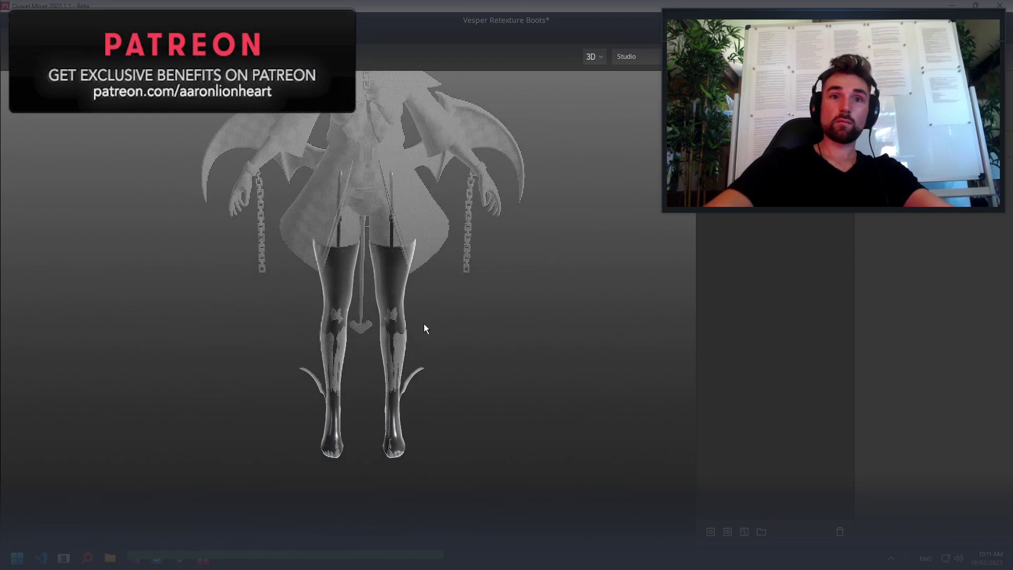
scroll(436, 335, up, 2)
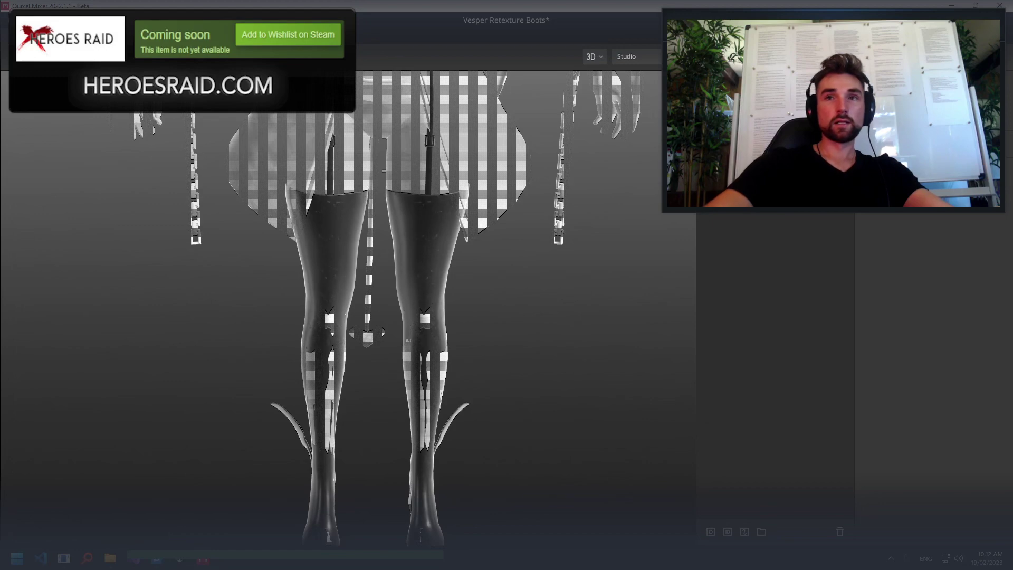
click(37, 27)
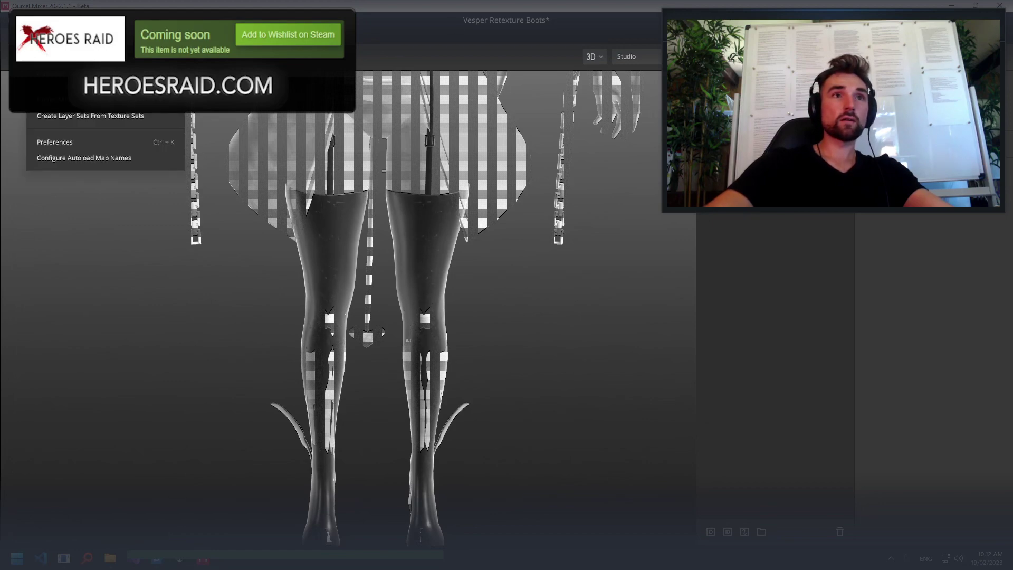
key(Escape)
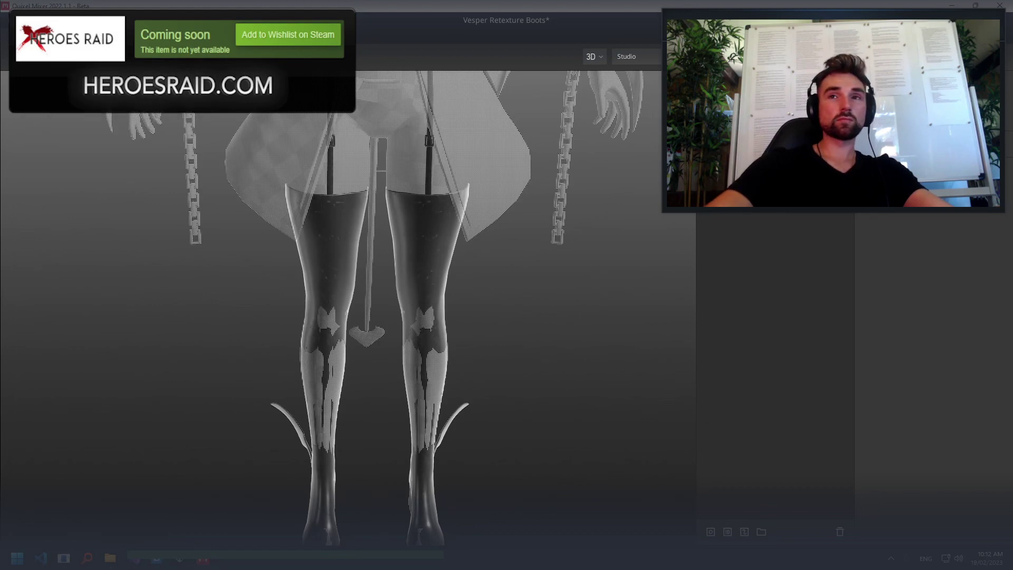
click(37, 27)
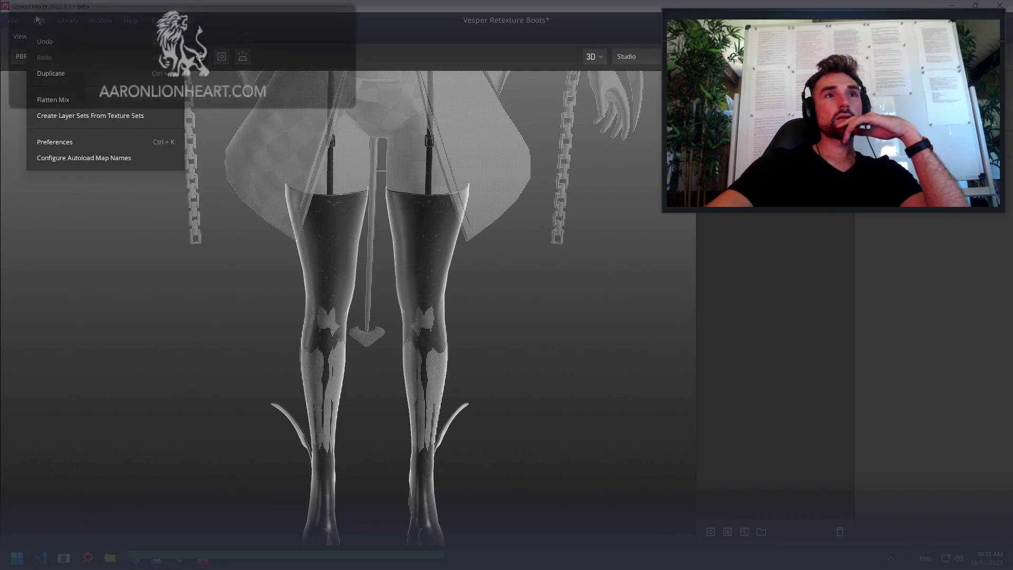
click(782, 444)
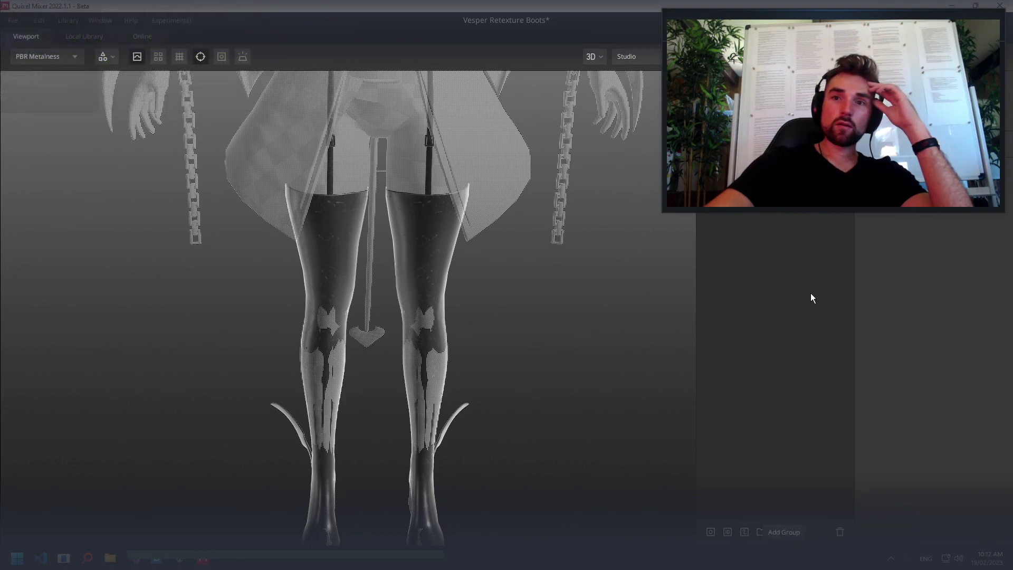
Show the Generate Normals layer and drag it above the Bakelite layer
right_click(773, 203)
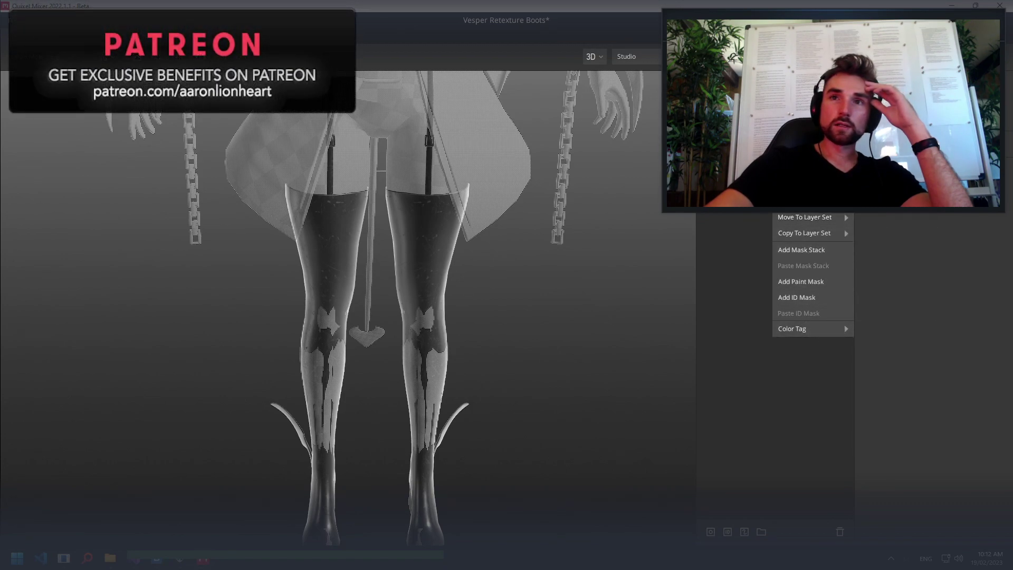
key(Escape)
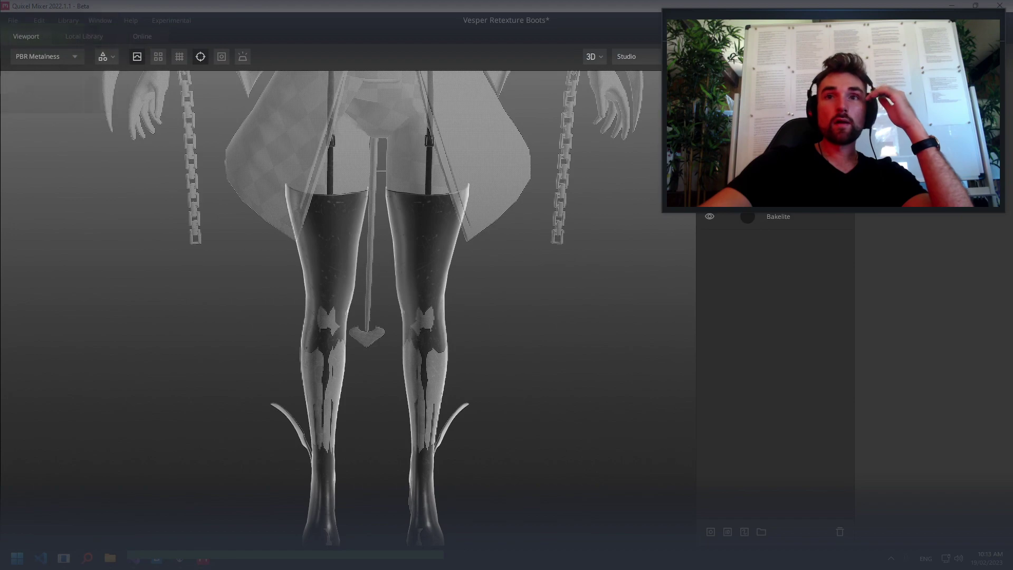
click(759, 254)
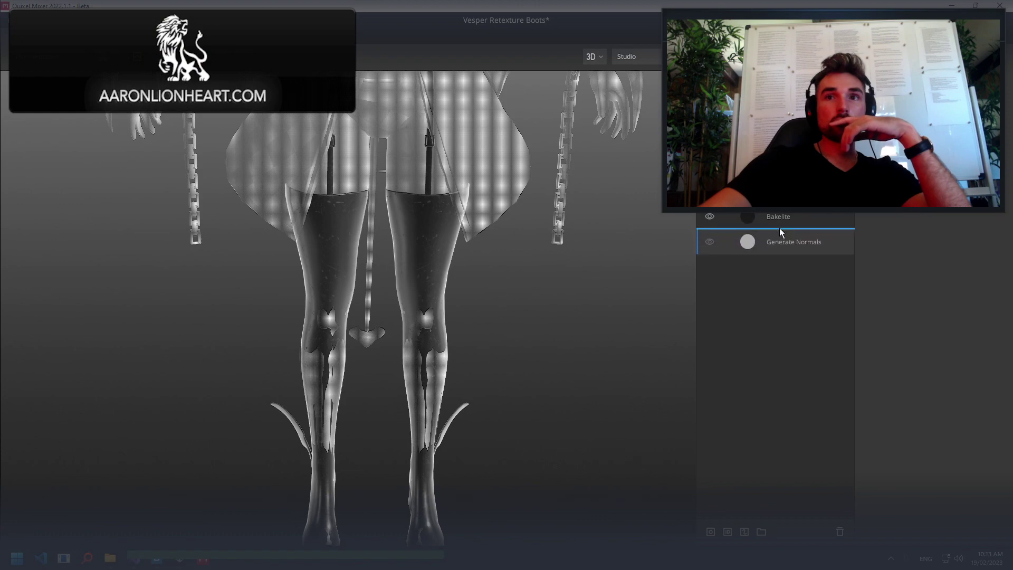
drag(780, 233, 775, 227)
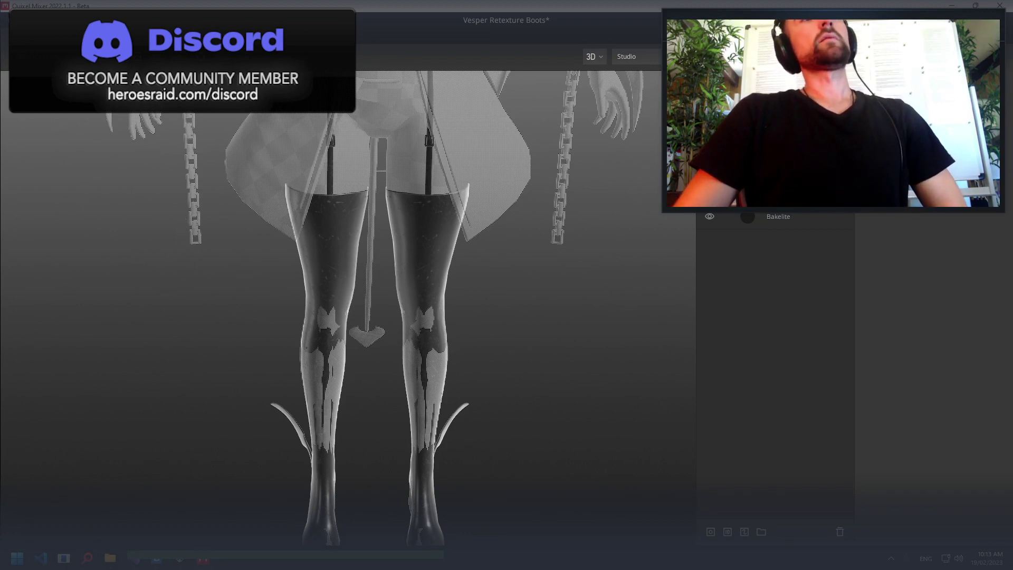
Save the mix as Vesper Retexture Boots
click(15, 22)
click(43, 88)
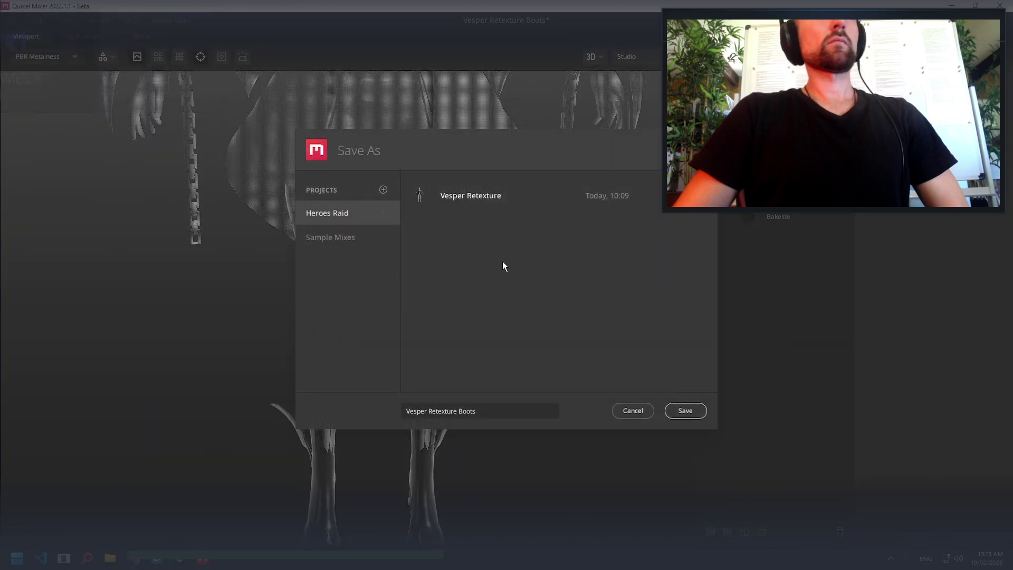
click(681, 411)
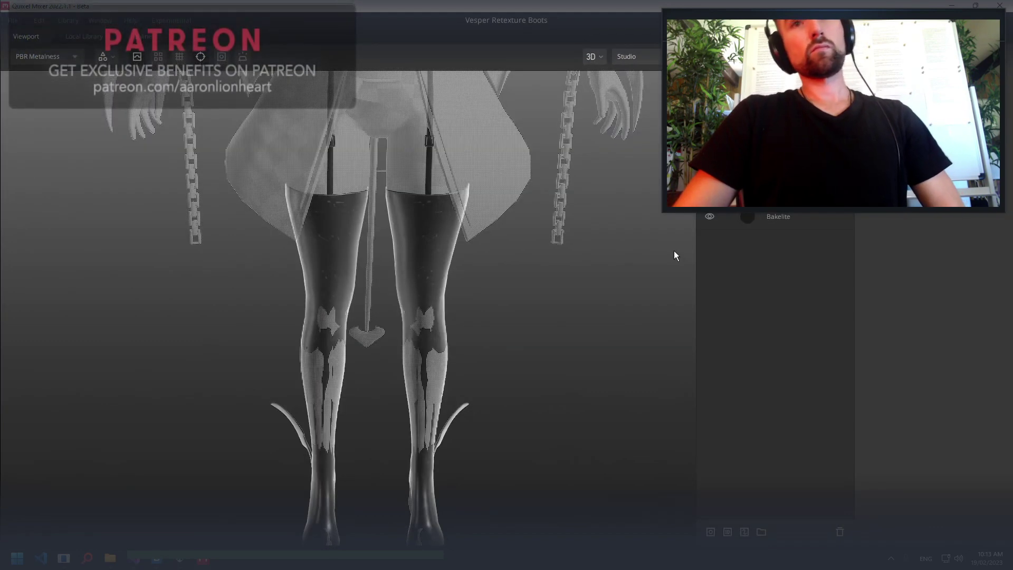
Export only MAT_LUCIA_BOOTS Albedo, Normal and Mask maps to disk, dropping Metalness, AO, Displacement, Roughness
click(950, 56)
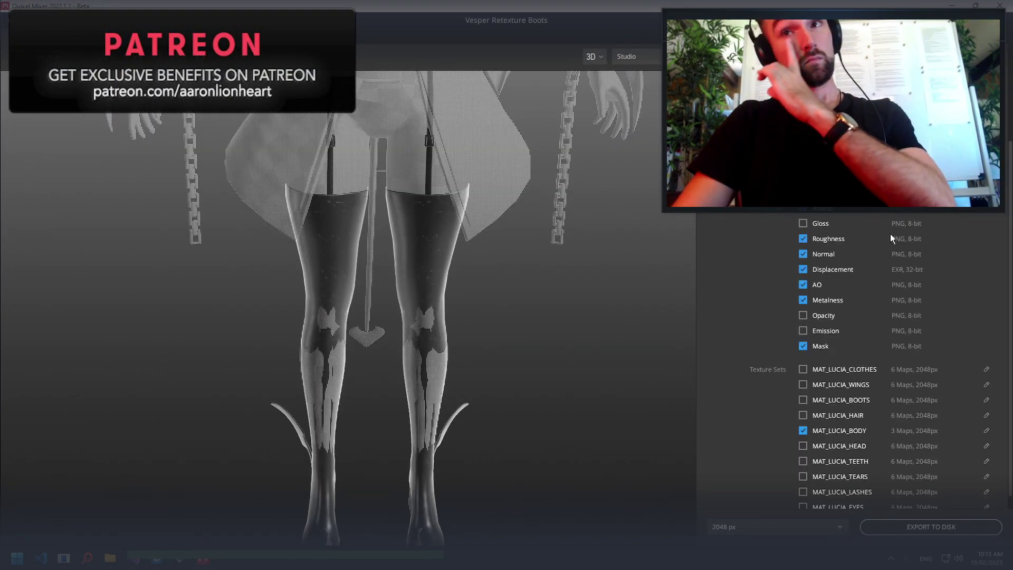
click(804, 300)
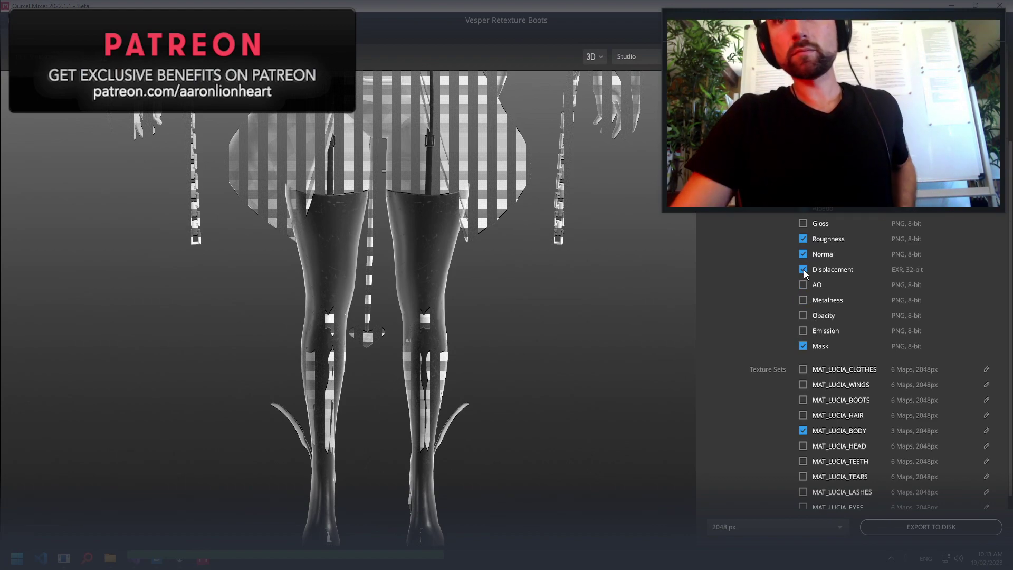
click(804, 269)
click(803, 239)
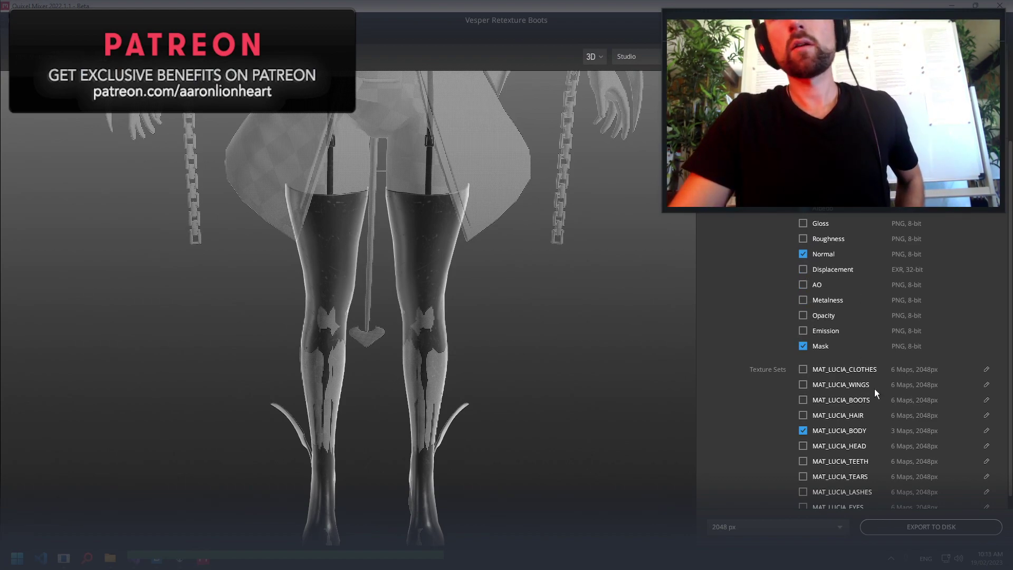
click(803, 431)
scroll(822, 419, down, 1)
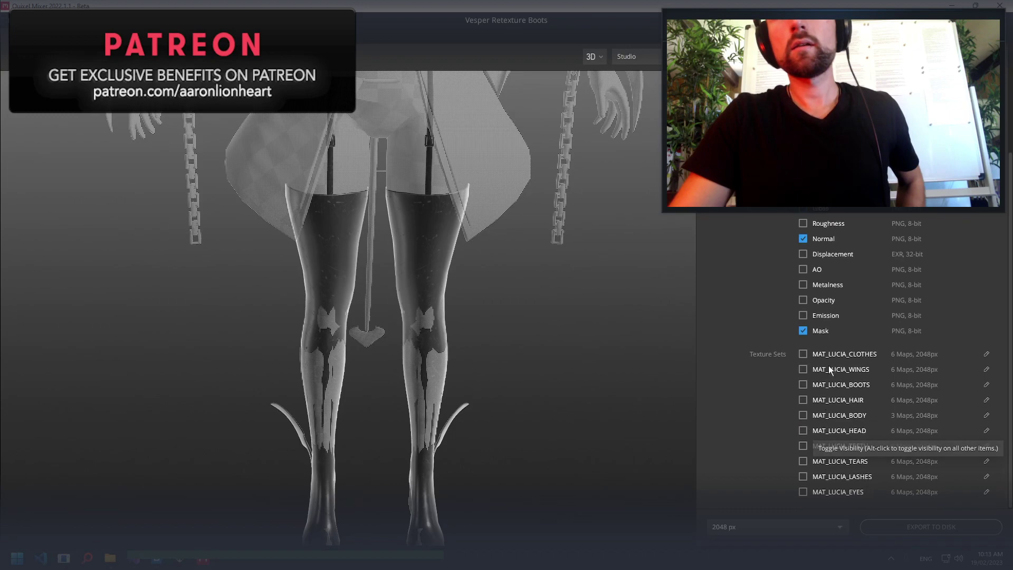
click(803, 384)
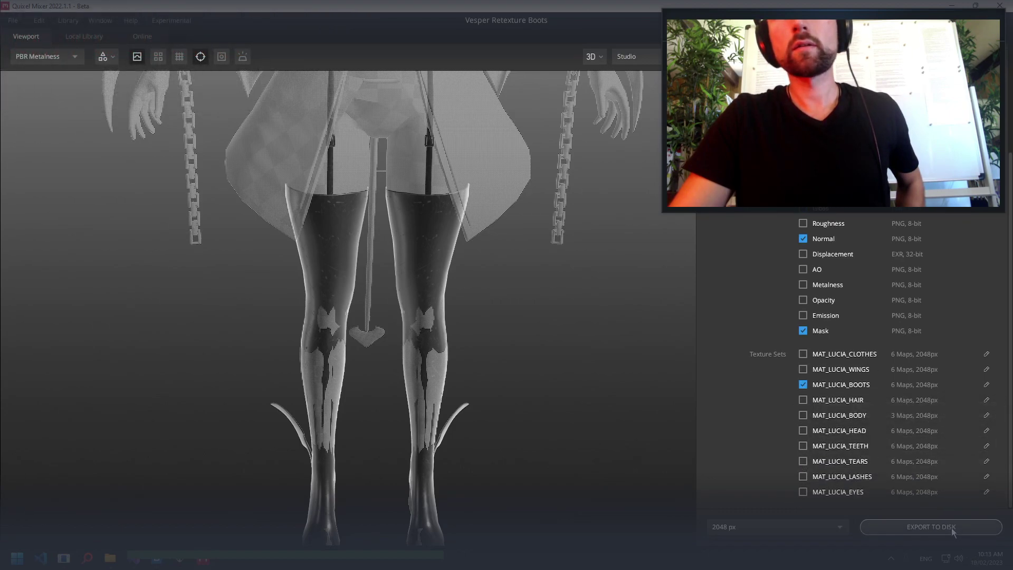
scroll(915, 376, up, 4)
click(932, 528)
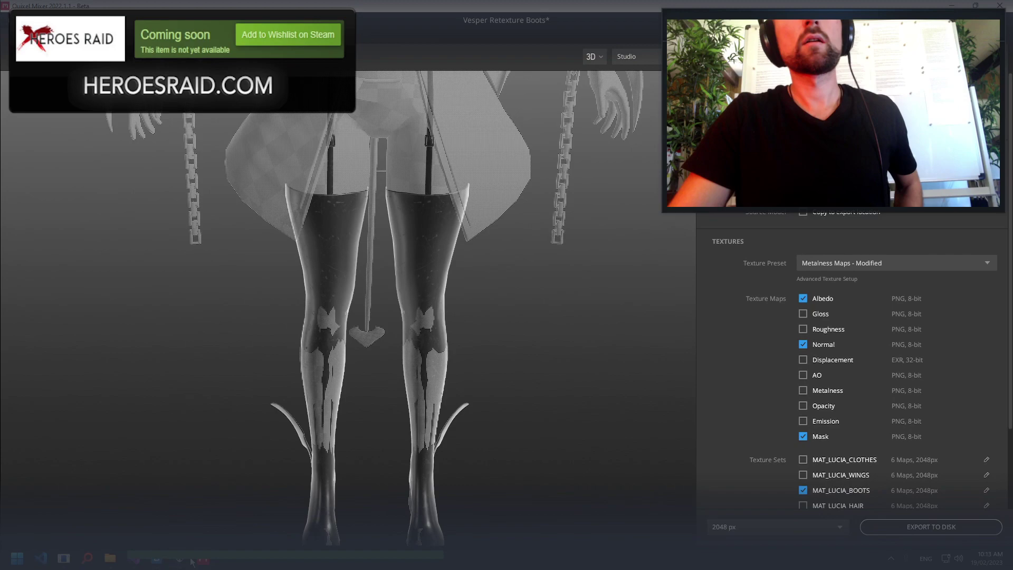
In Unity, select Vesper's boots and scroll the Inspector down to their material
click(191, 560)
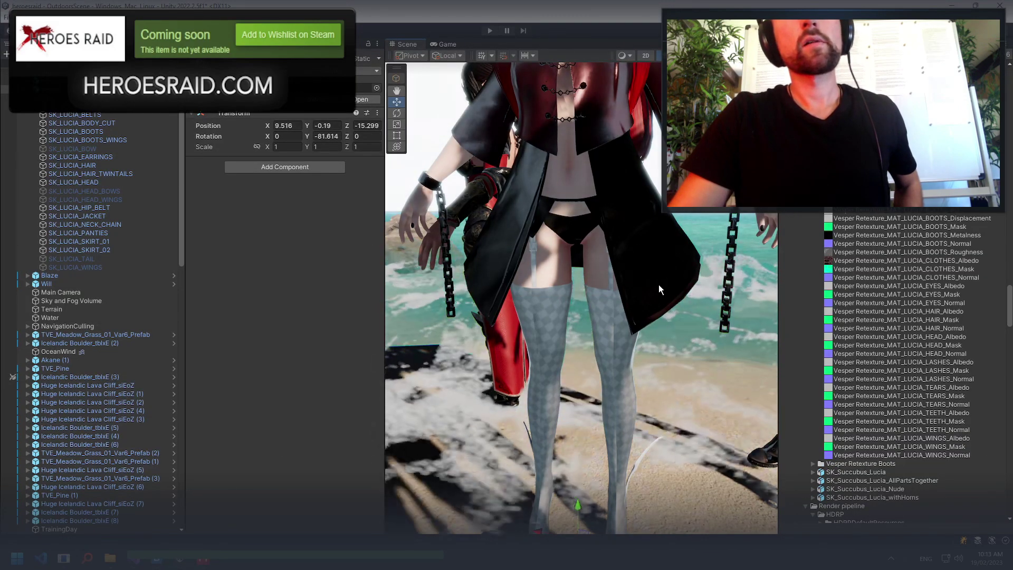
click(605, 328)
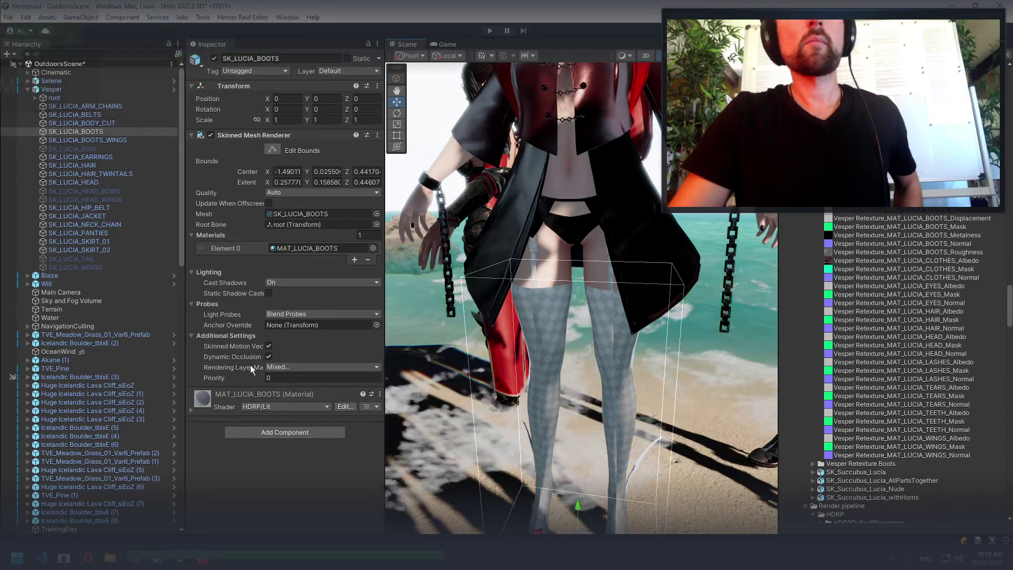
scroll(277, 403, down, 3)
scroll(277, 403, down, 2)
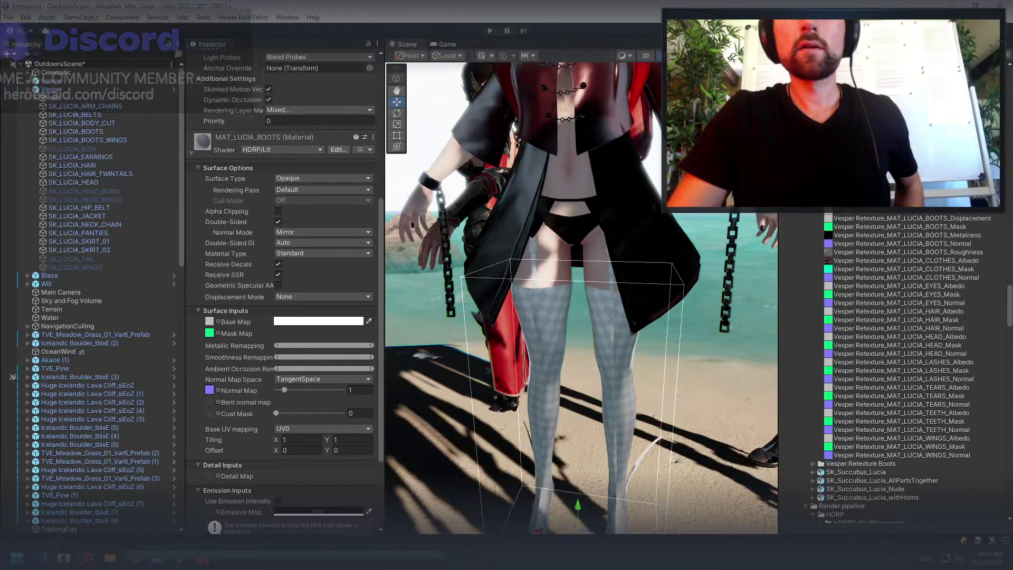
Reveal the boots albedo in Explorer, delete all old BOOTS texture files, and return to Unity
right_click(879, 214)
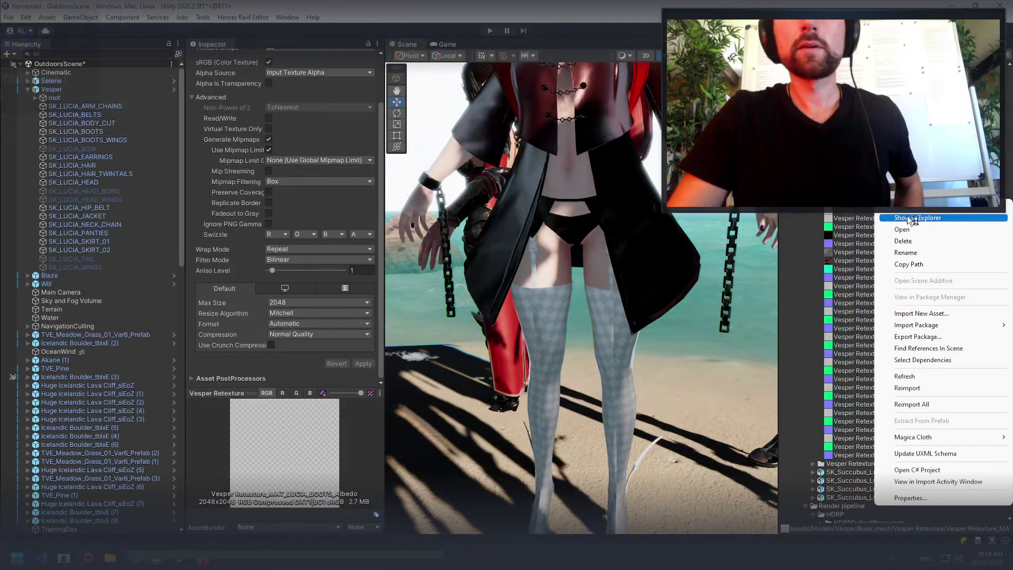
click(911, 219)
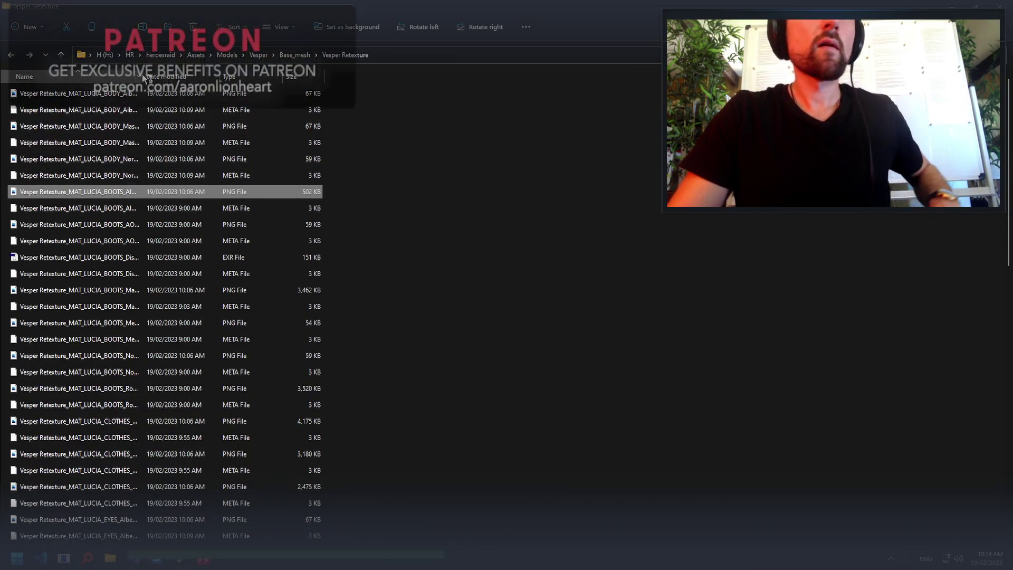
double_click(144, 76)
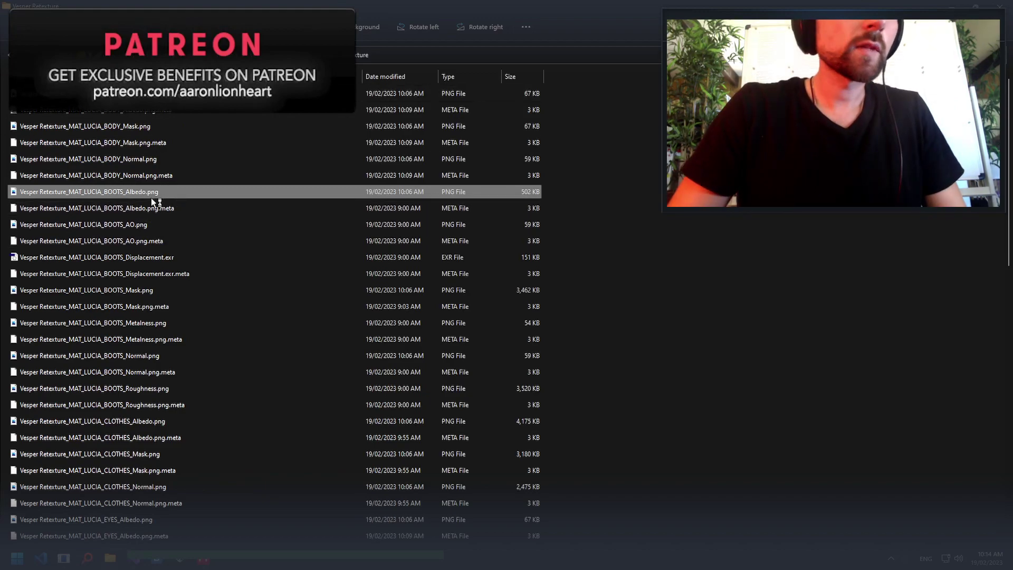
shift+click(163, 404)
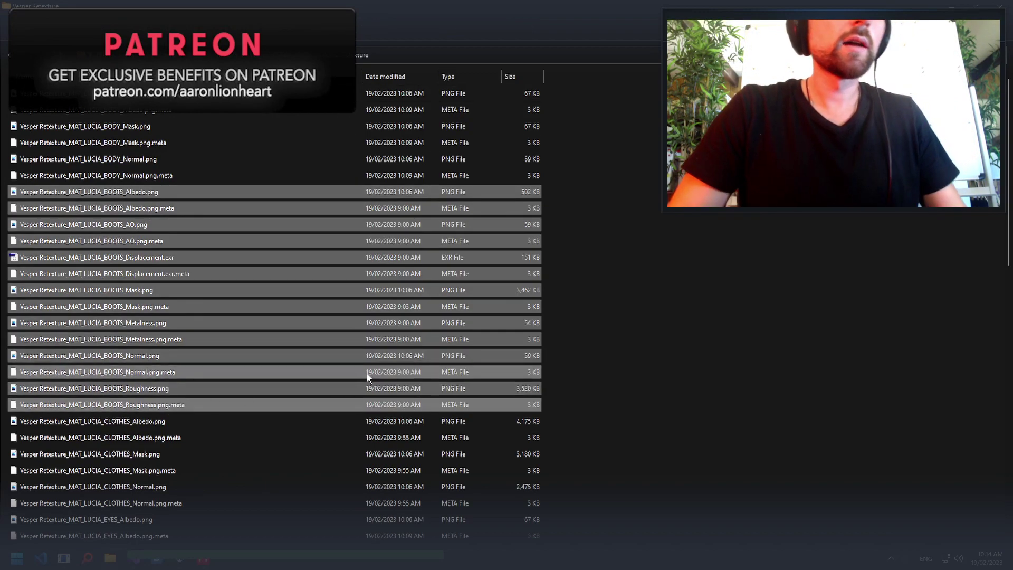
key(Delete)
scroll(580, 285, down, 5)
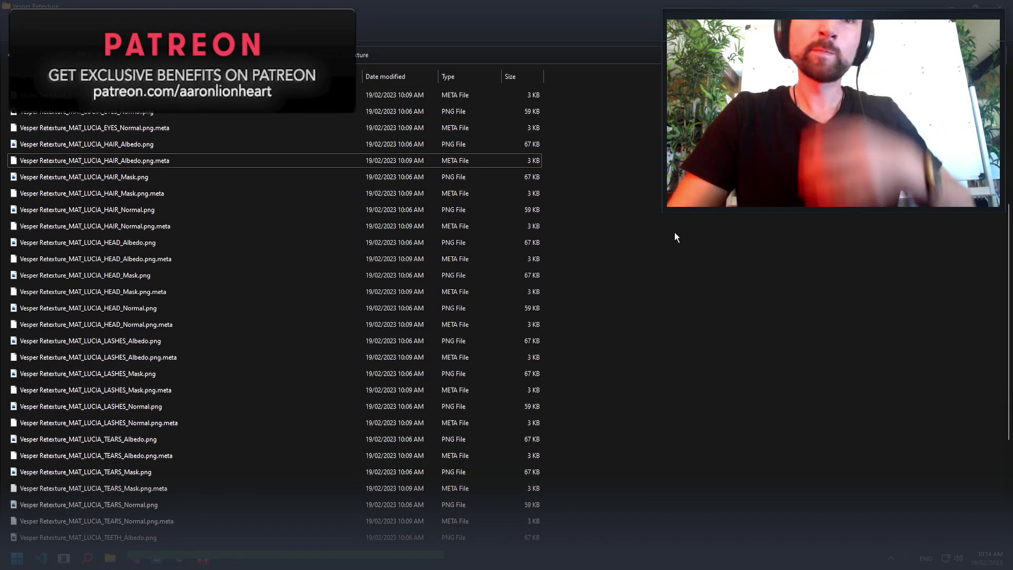
key(alt+Tab)
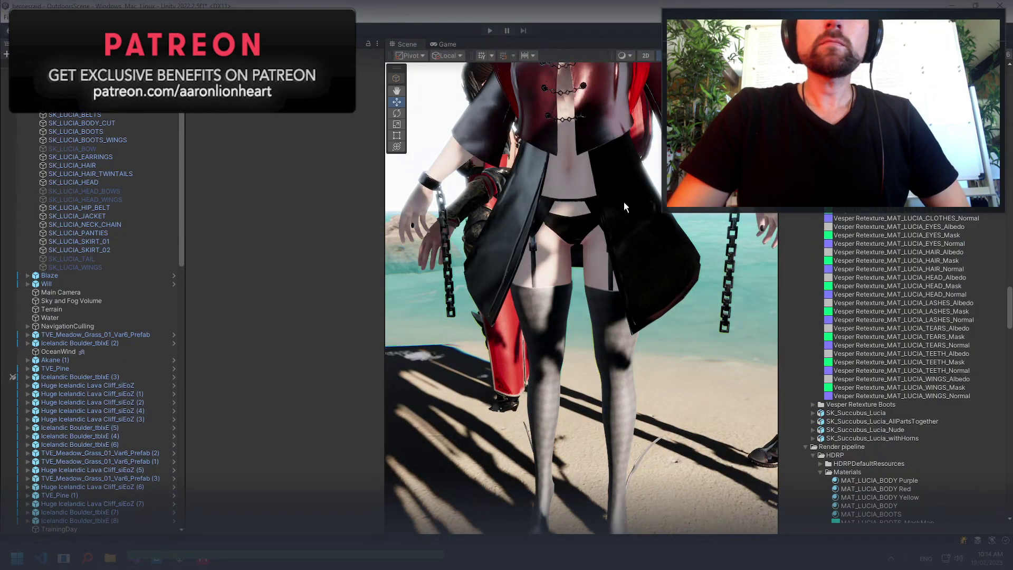
Re-export the MAT_LUCIA_BOOTS Albedo, Normal and Mask maps to disk at 2048 px from Mixer
key(alt+Tab)
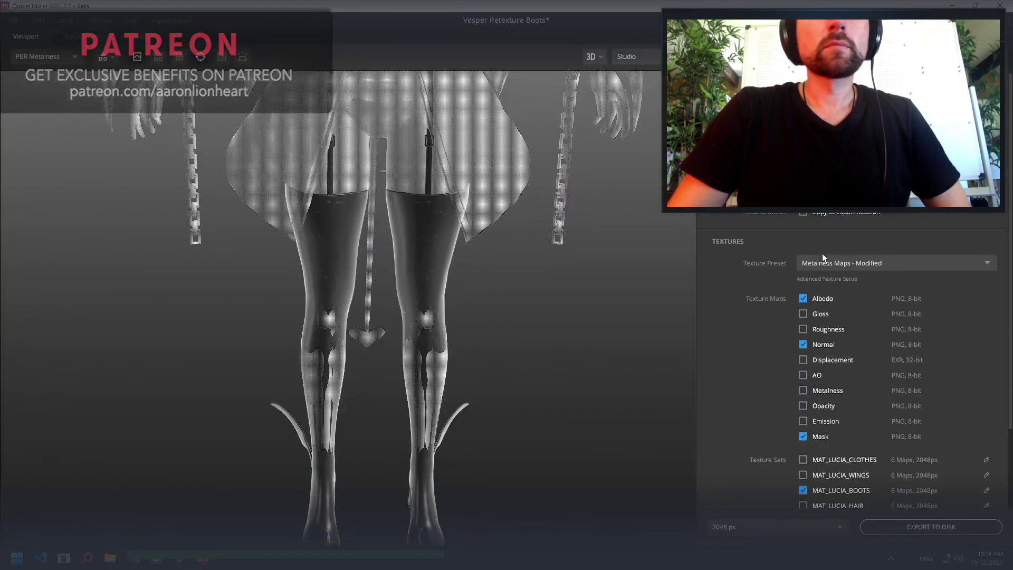
scroll(910, 446, down, 3)
scroll(903, 443, up, 1)
scroll(899, 442, up, 3)
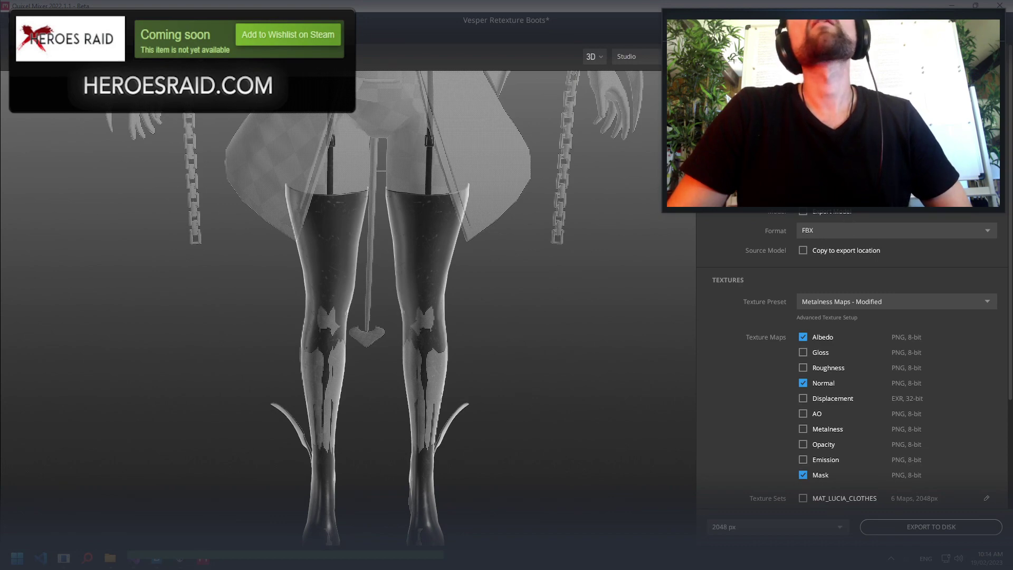
click(917, 531)
mouse_move(181, 558)
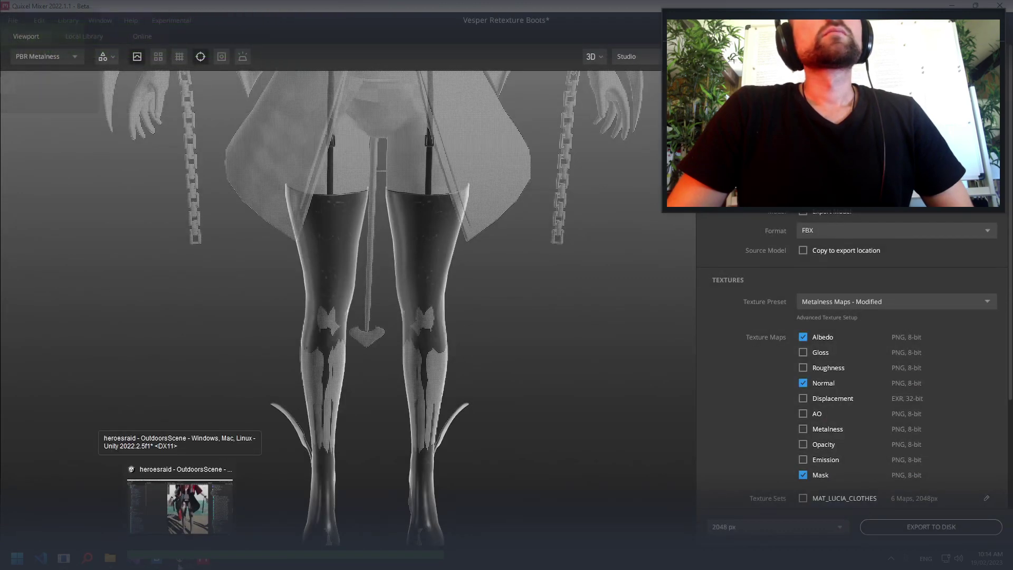
Move the three new MAT_LUCIA_BOOTS textures into Vesper Retexture Boots and delete the selected copies
click(179, 564)
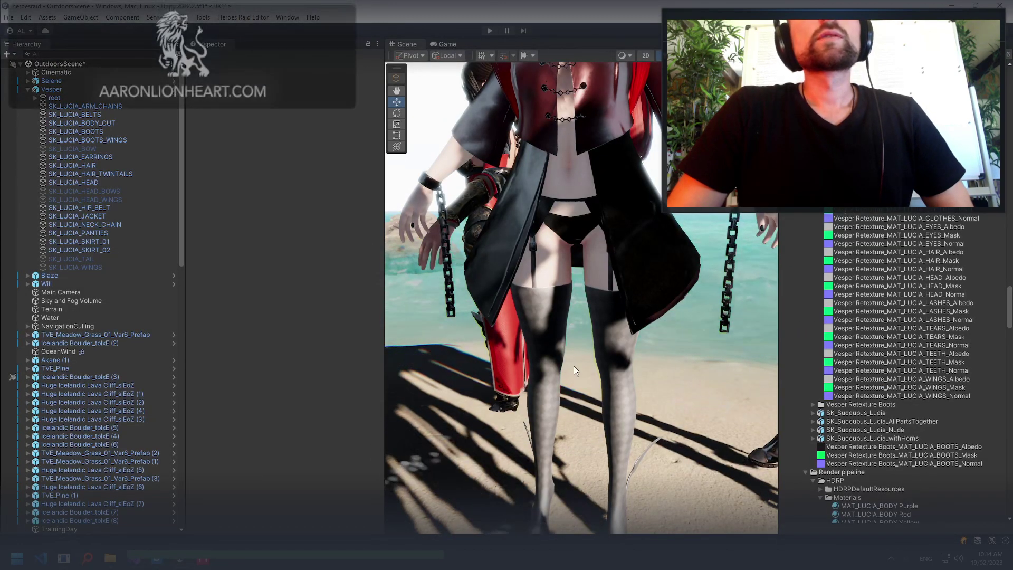
shift+click(896, 465)
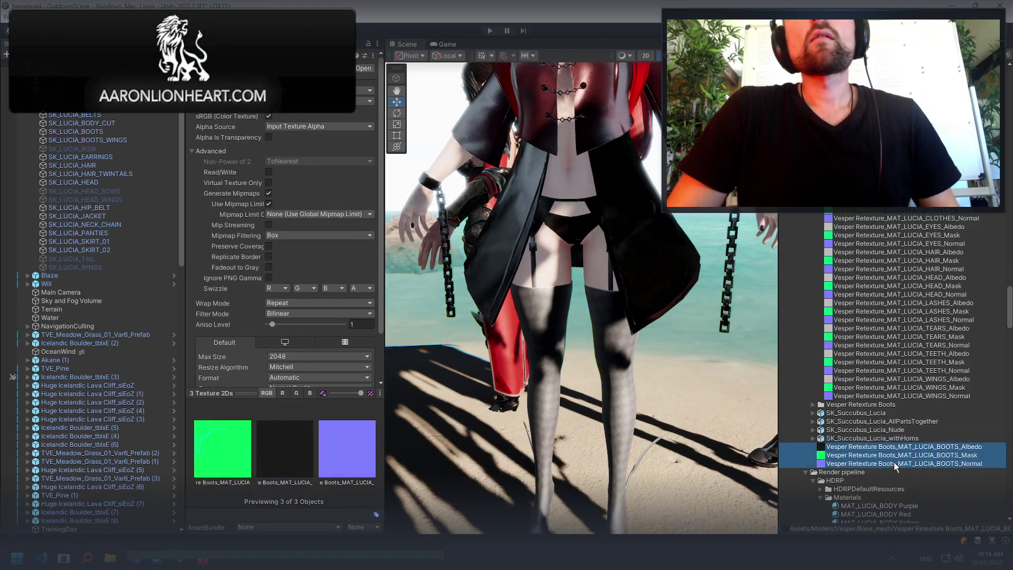
drag(896, 455, 866, 204)
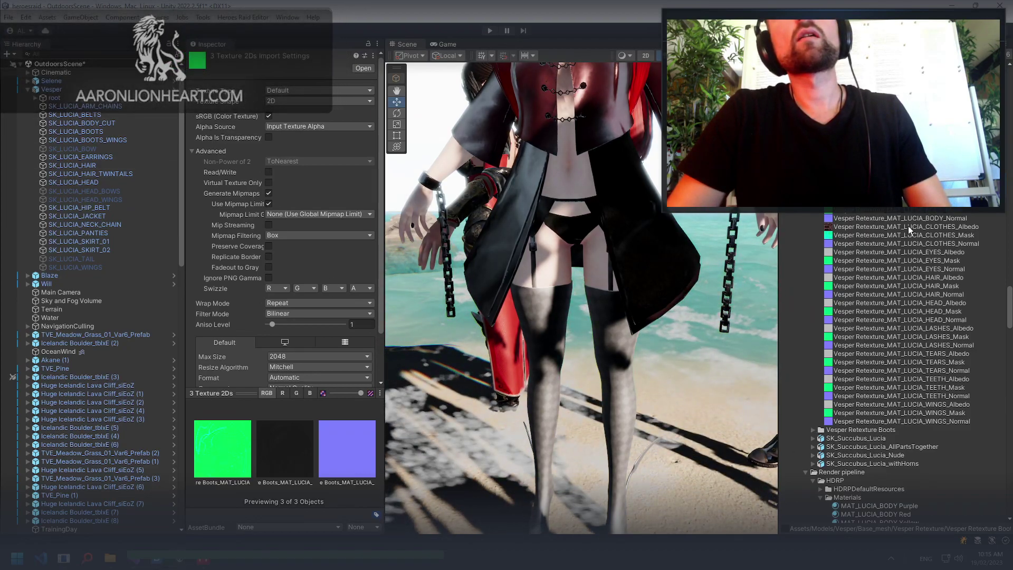
key(Delete)
key(Return)
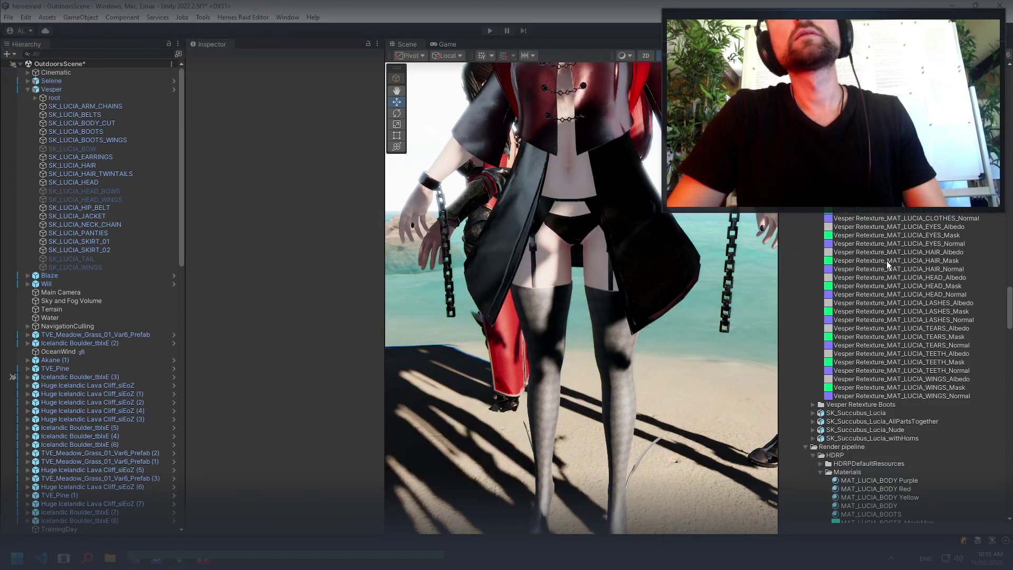
Assign the boots albedo, mask and normal maps to the SK_LUCIA_BOOTS material
click(602, 339)
scroll(301, 359, down, 5)
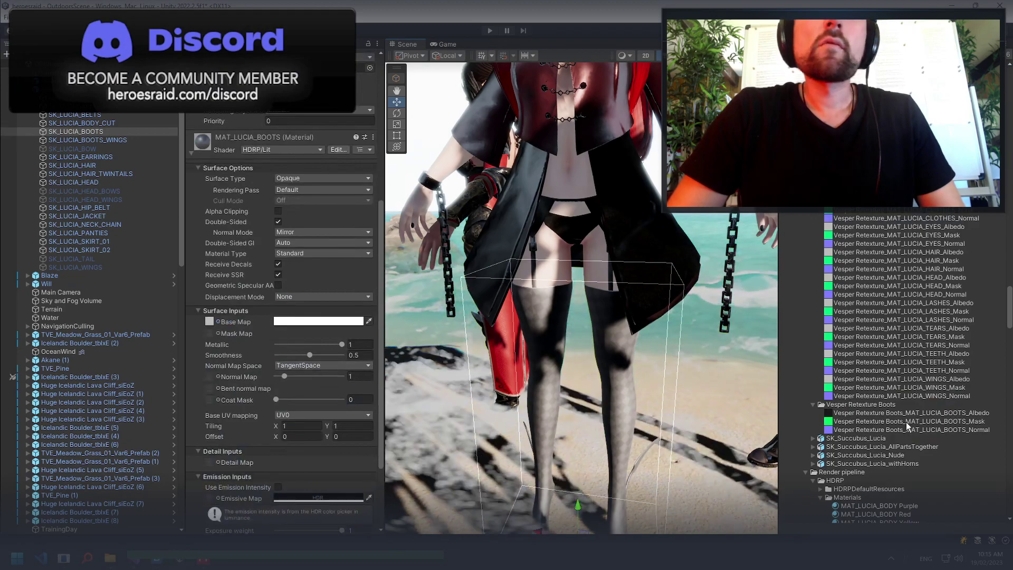
drag(908, 421, 722, 420)
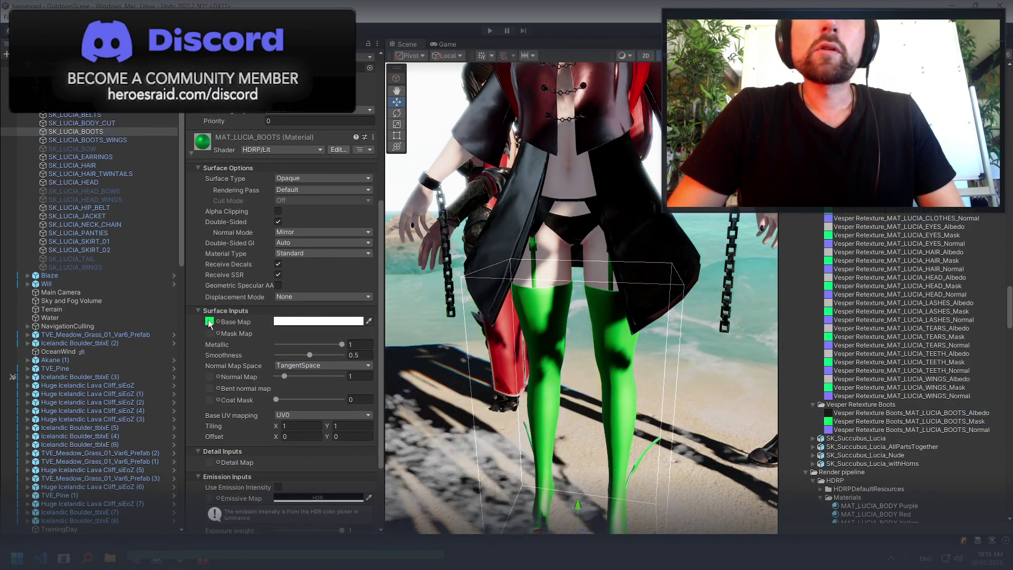
drag(199, 320, 209, 333)
drag(912, 429, 207, 393)
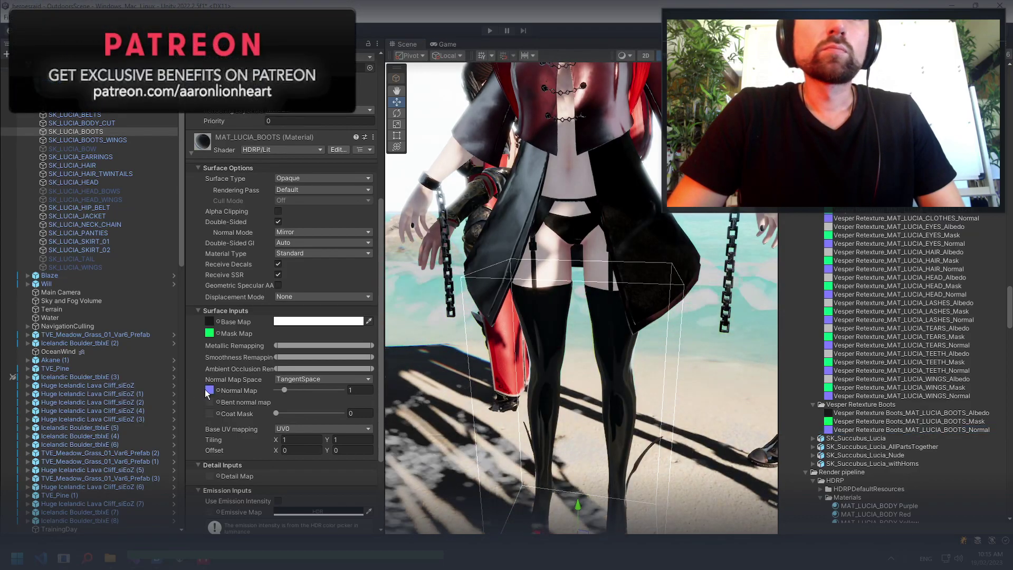
Adjust the boots material's Smoothness Remapping range and inspect the boots from the side
mouse_move(581, 370)
alt+mouse_down()
mouse_move(612, 378)
mouse_move(233, 372)
mouse_move(564, 388)
alt+mouse_up()
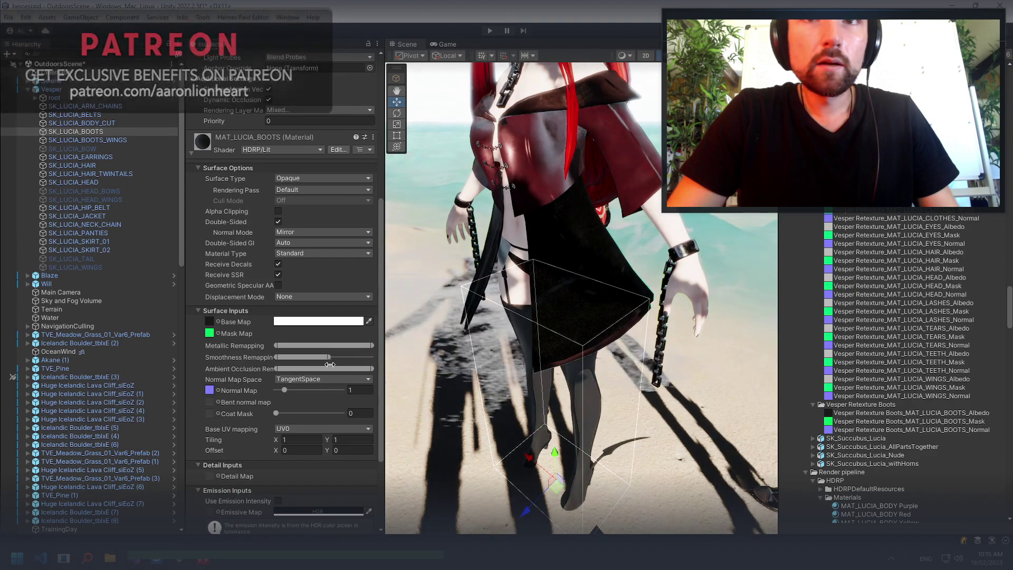
mouse_move(372, 359)
mouse_down()
mouse_move(354, 358)
mouse_move(689, 379)
mouse_move(217, 358)
mouse_up()
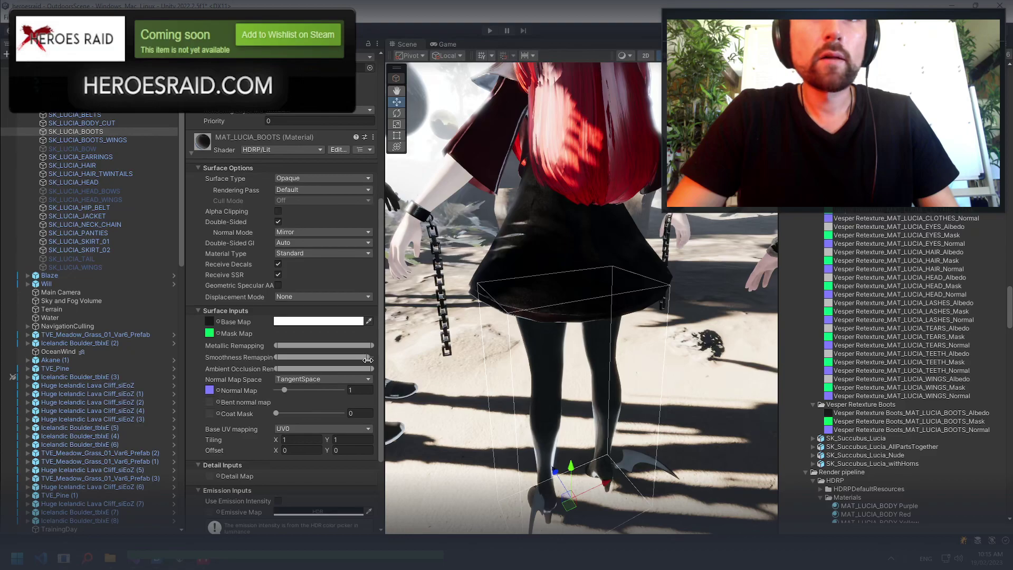
mouse_move(373, 359)
alt+mouse_down()
mouse_move(882, 424)
mouse_move(985, 422)
alt+mouse_up()
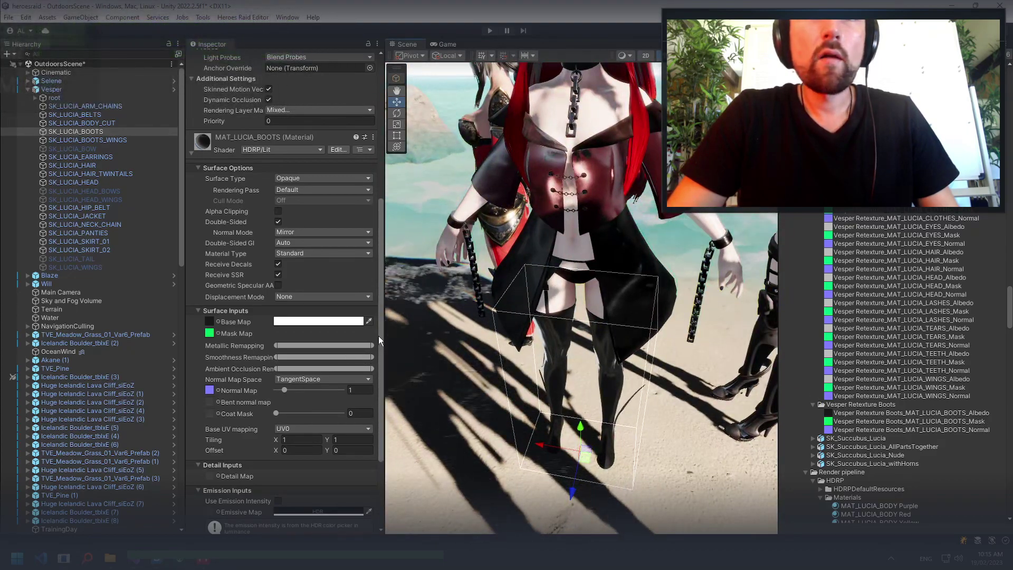
Select the whole Vesper character and run the scene to preview the boots
alt+drag(633, 312, 652, 279)
click(652, 279)
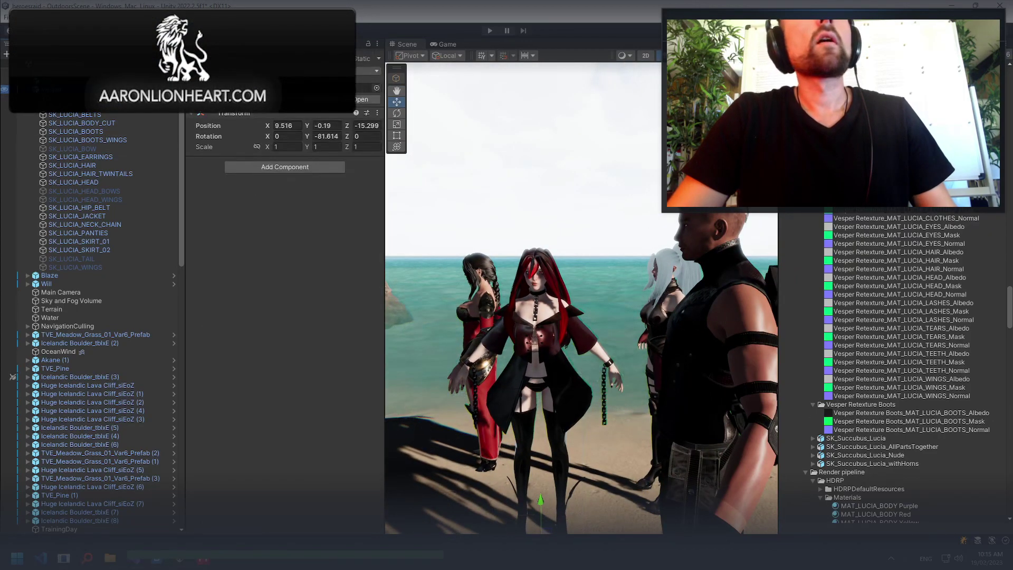
scroll(100, 316, down, 5)
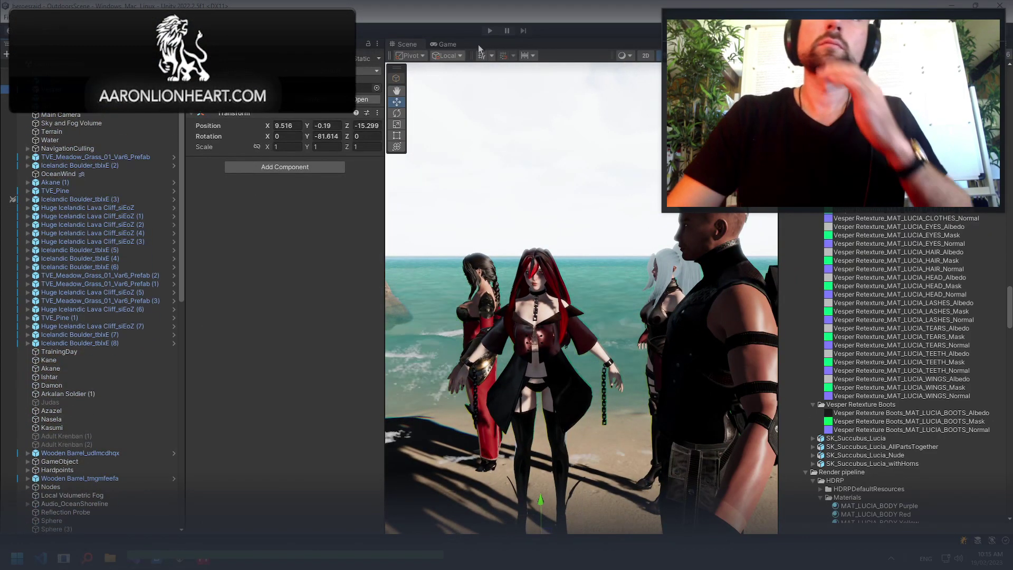
click(490, 31)
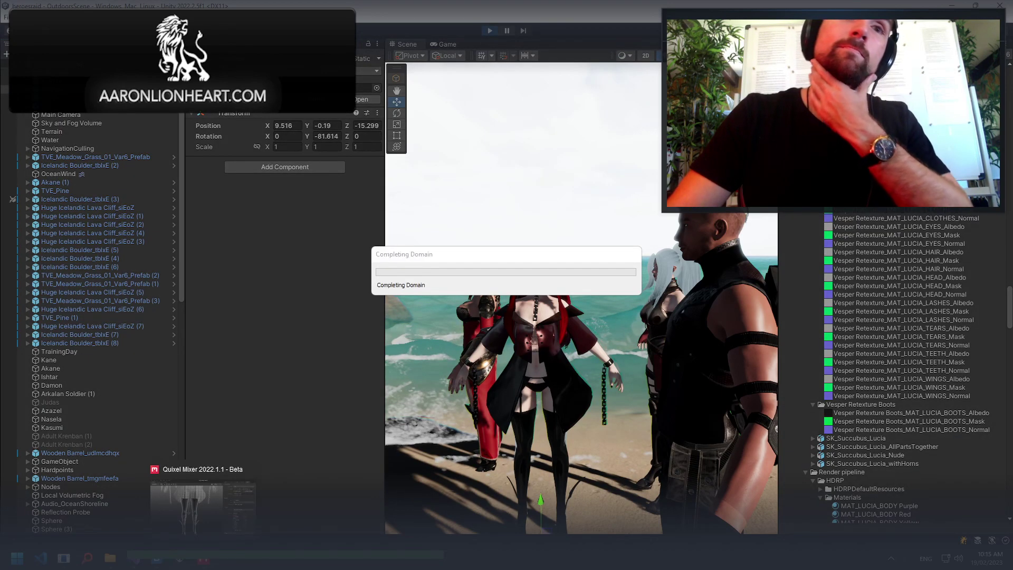